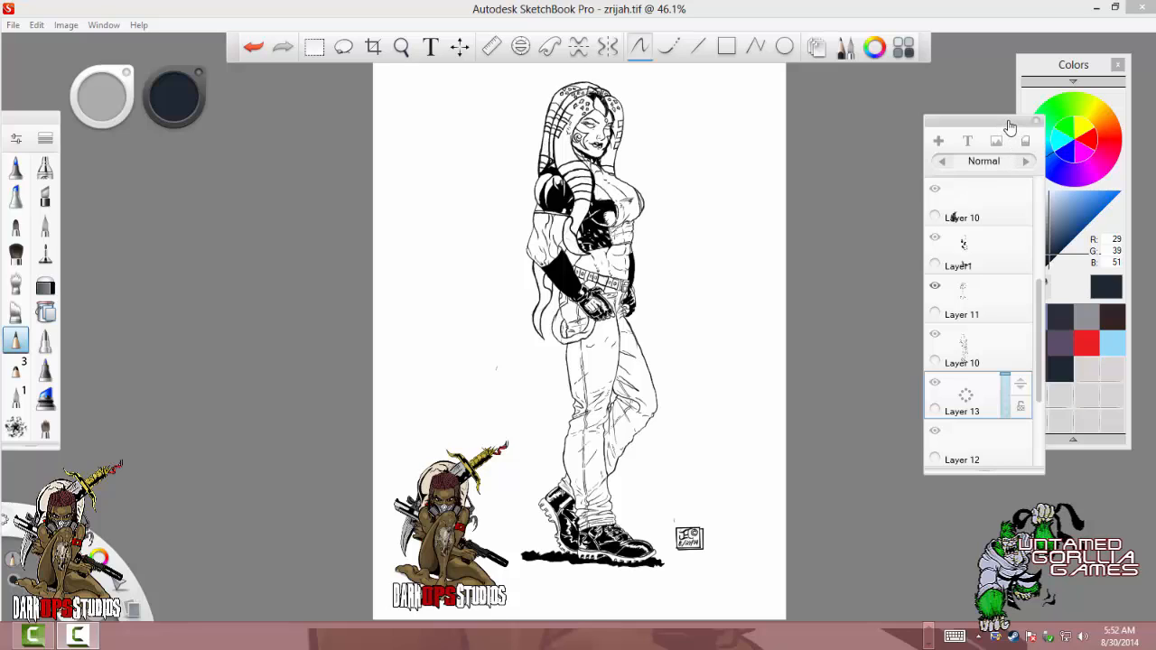
Move the layer list clear of the colour palette and check both Layer 10 entries by toggling their visibility off and on.
drag(1009, 126, 956, 121)
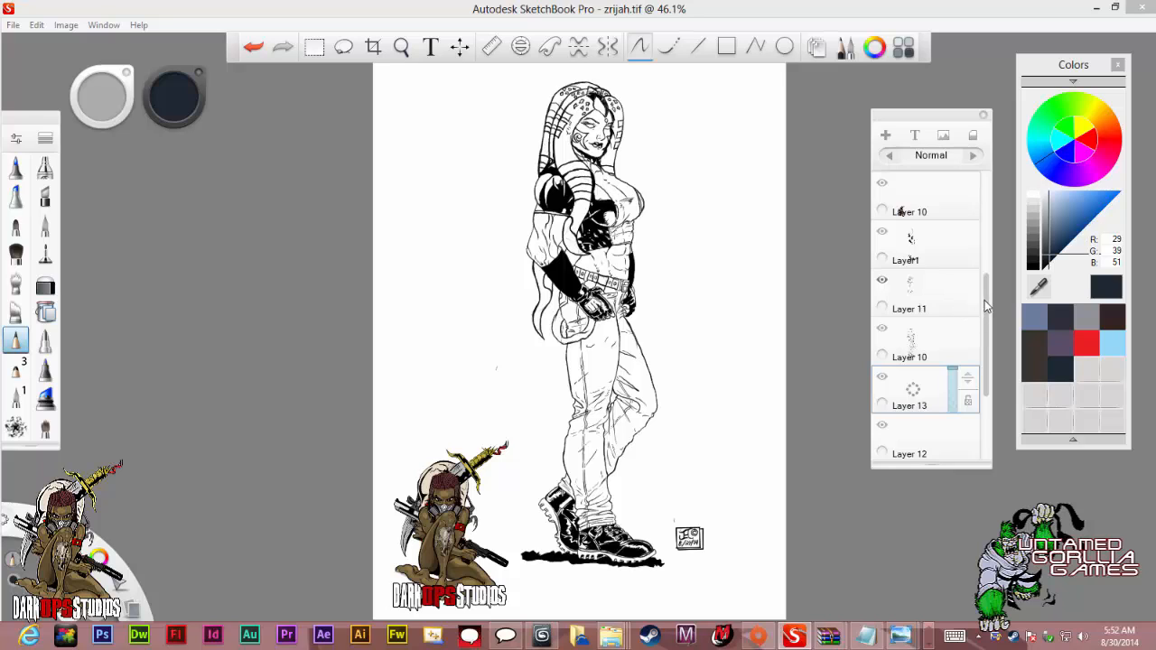
mouse_move(989, 308)
mouse_down()
mouse_move(980, 270)
mouse_move(983, 294)
mouse_up()
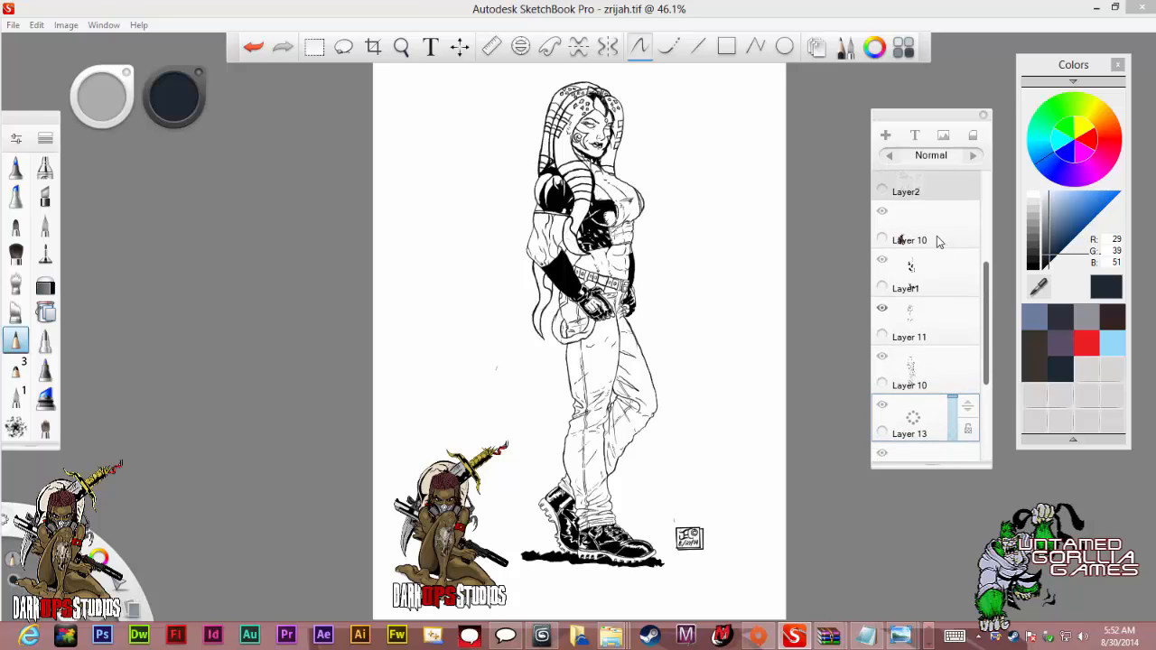
click(884, 213)
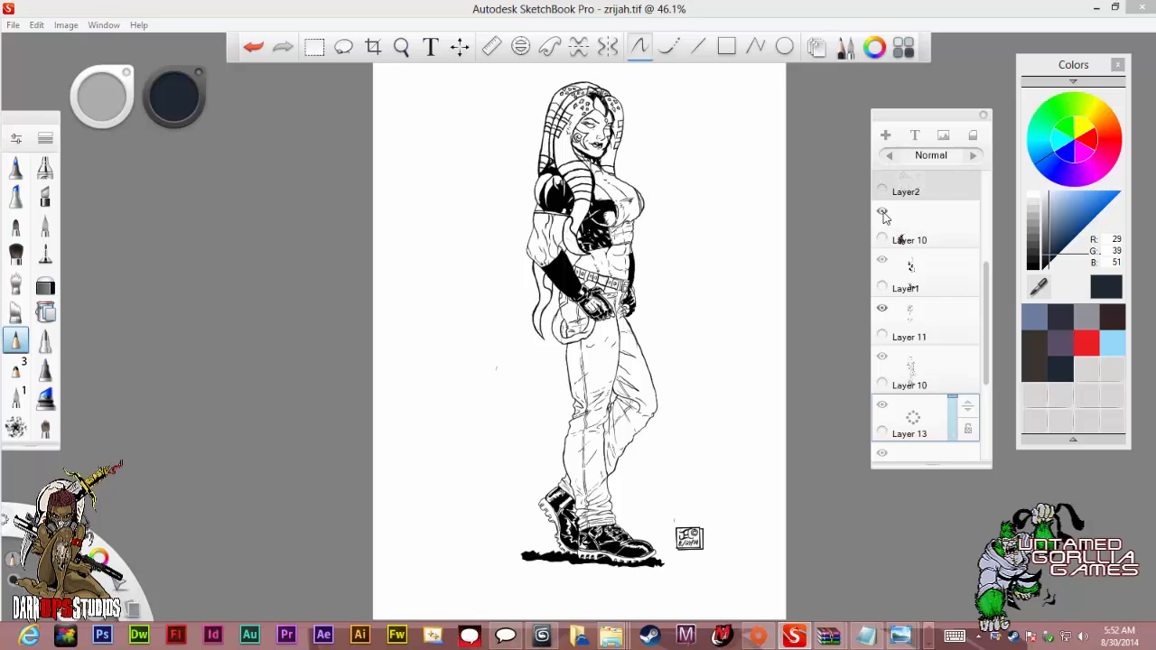
click(884, 212)
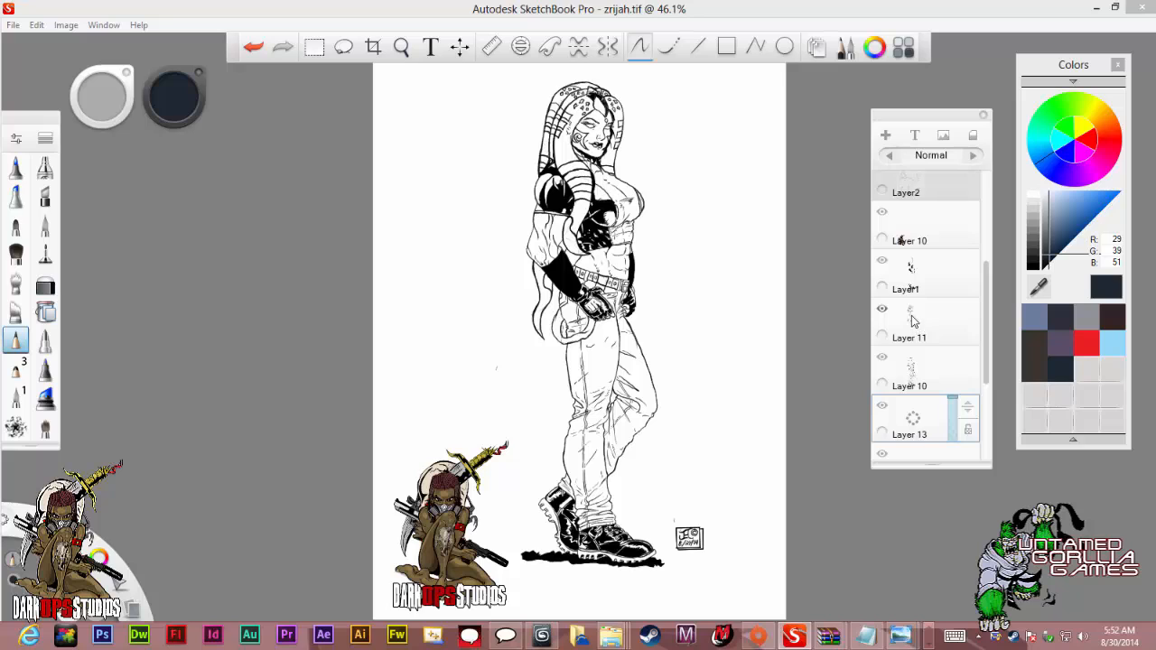
click(883, 359)
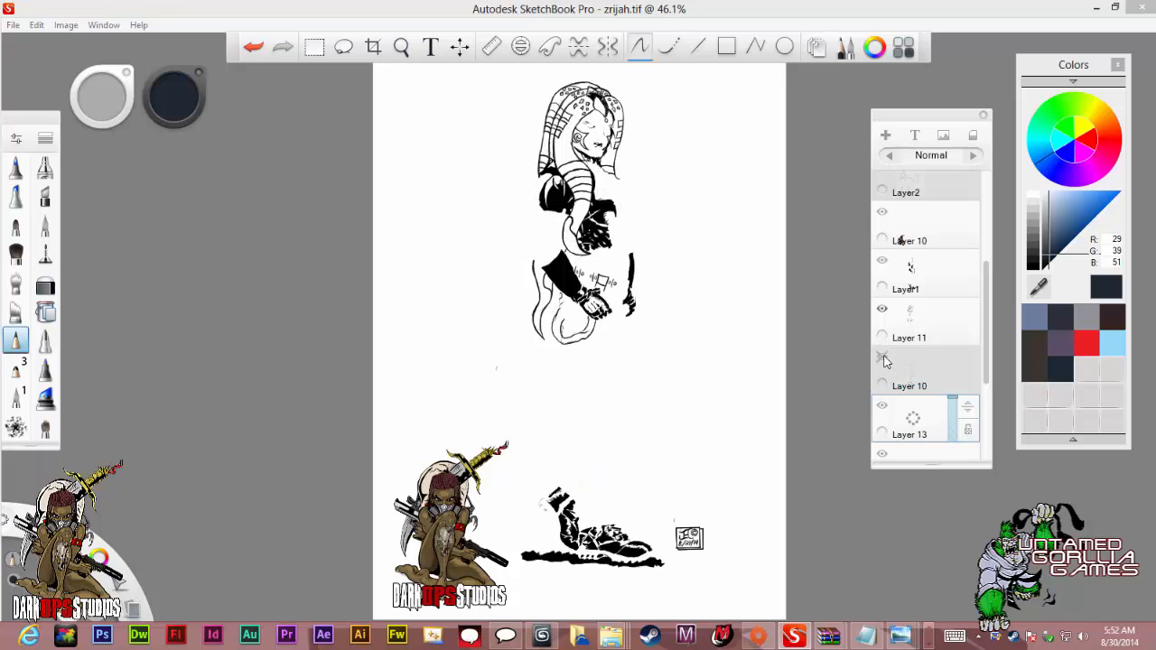
click(884, 359)
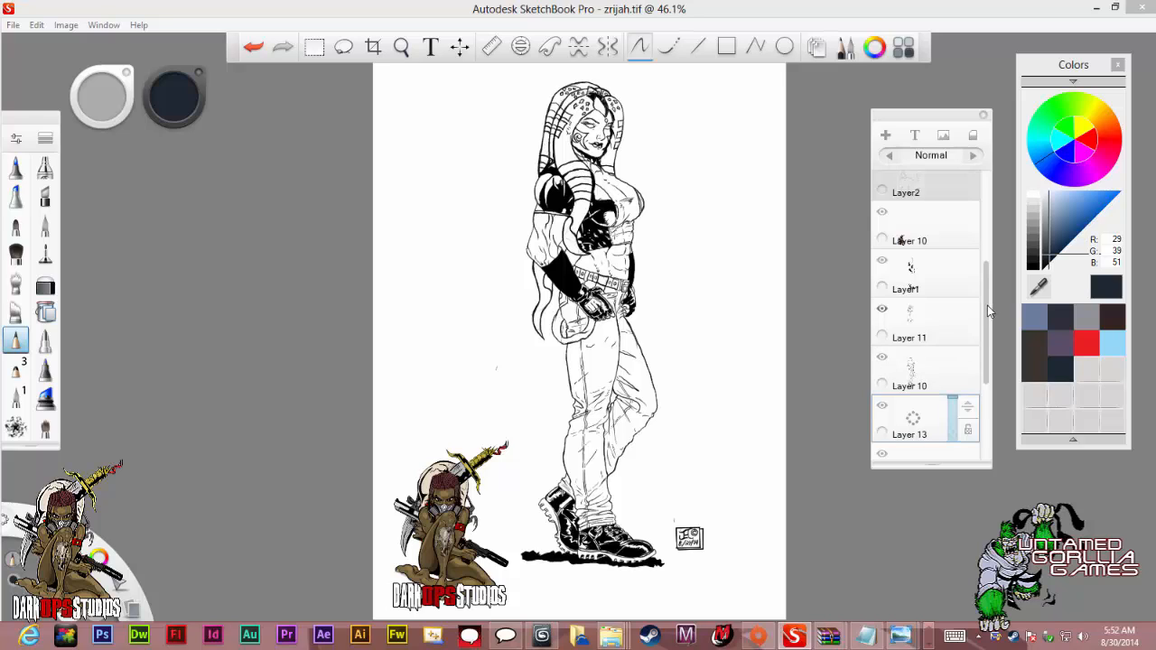
drag(986, 306, 996, 346)
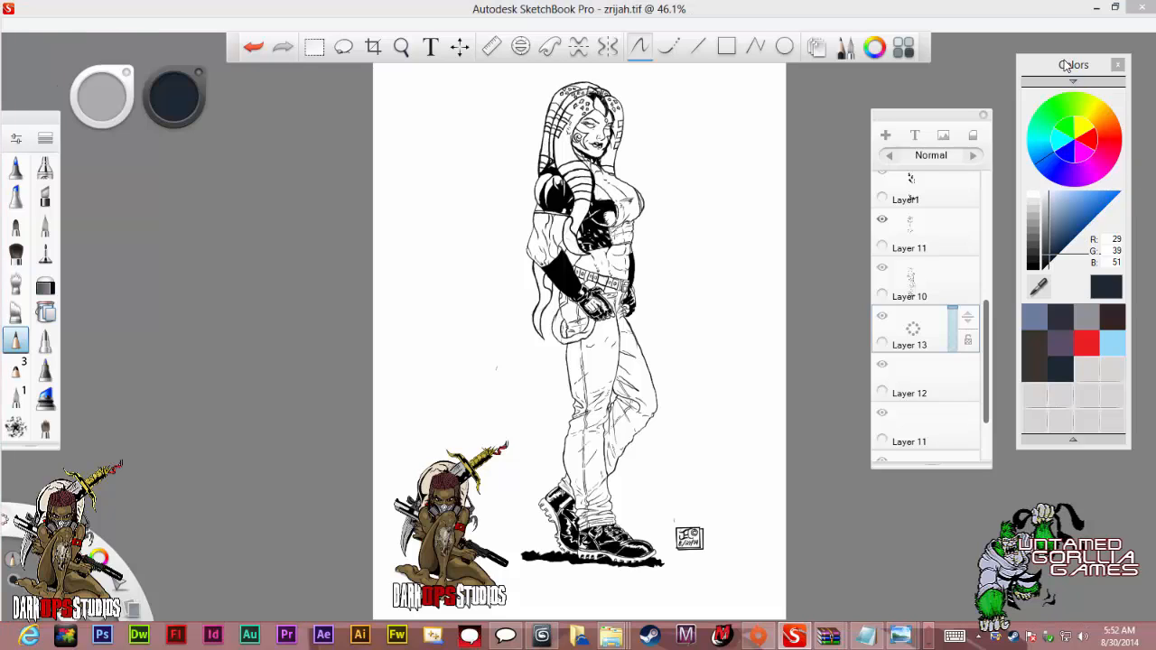
Reposition the colour palette, pick pure red (255, 0, 0) and store it in the first empty swatch.
drag(1067, 65, 1054, 46)
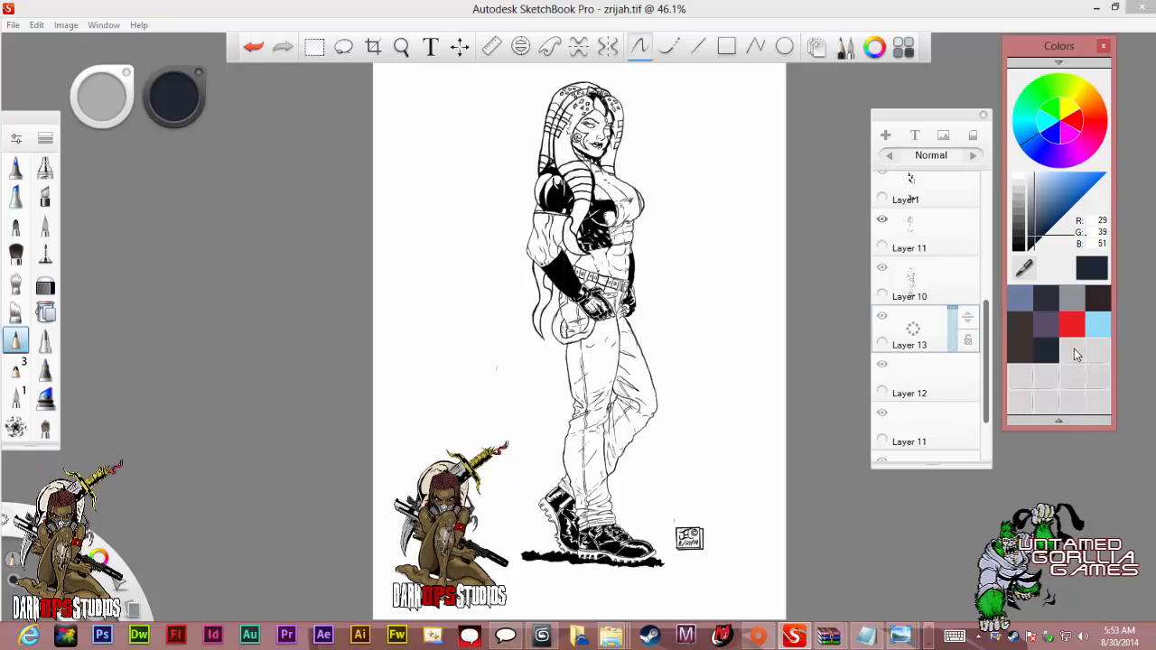
click(1073, 126)
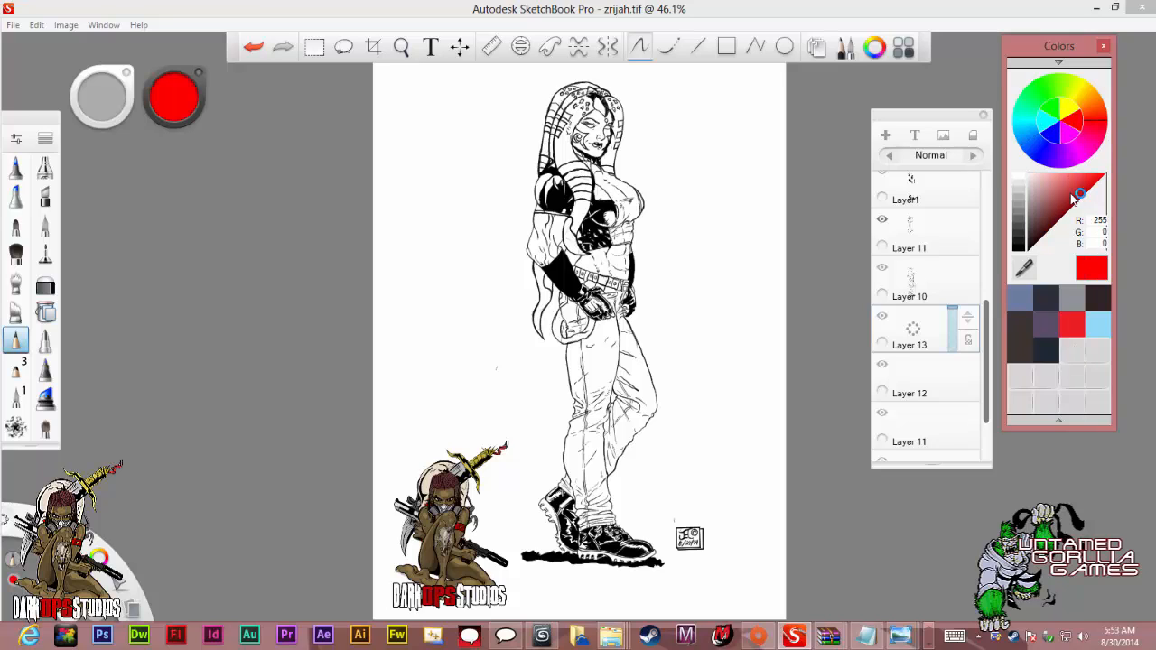
drag(1099, 272, 1075, 351)
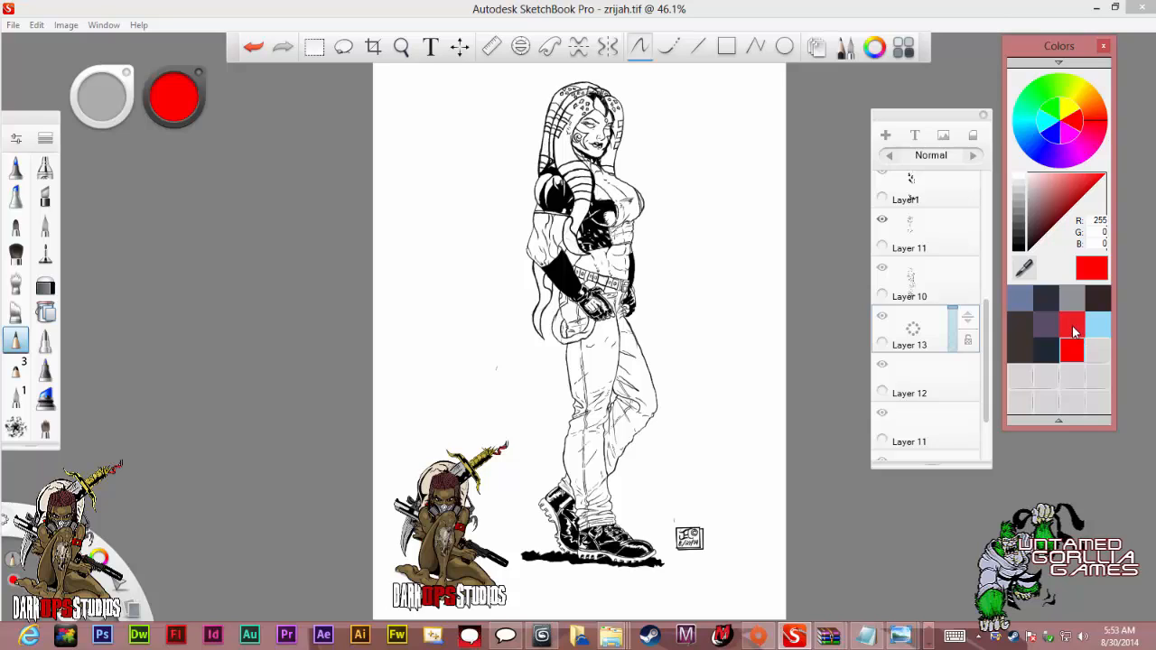
Choose the slate-blue swatch (110, 126, 160) and save the Paintbrush with its paint opacity set to 100%.
click(1025, 301)
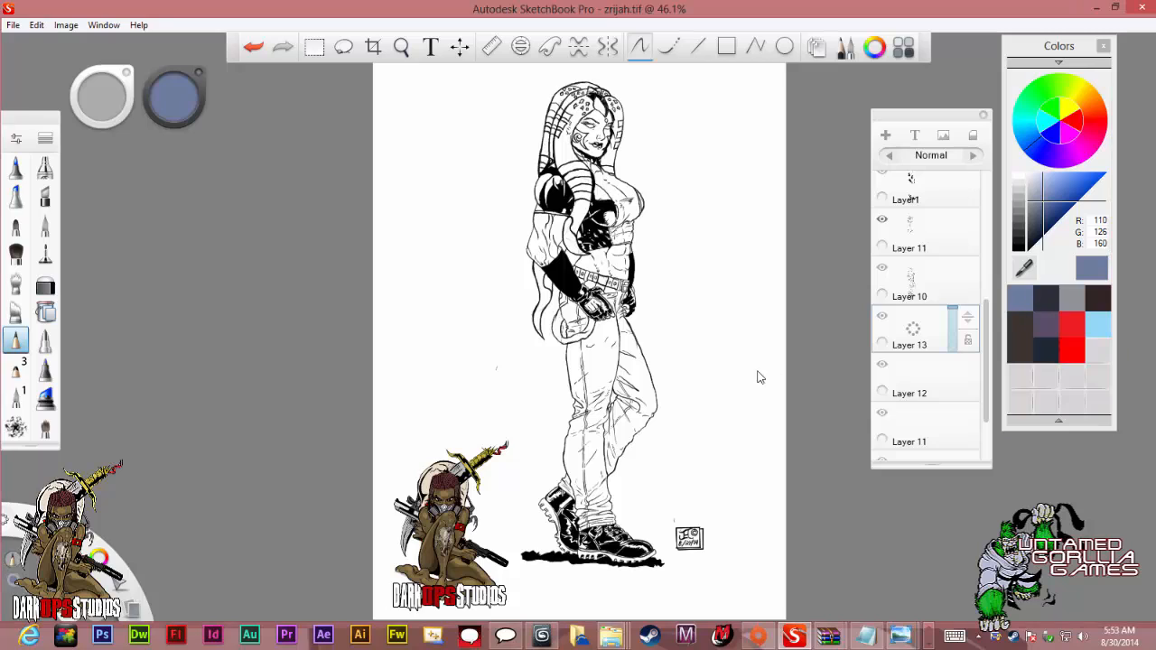
click(47, 230)
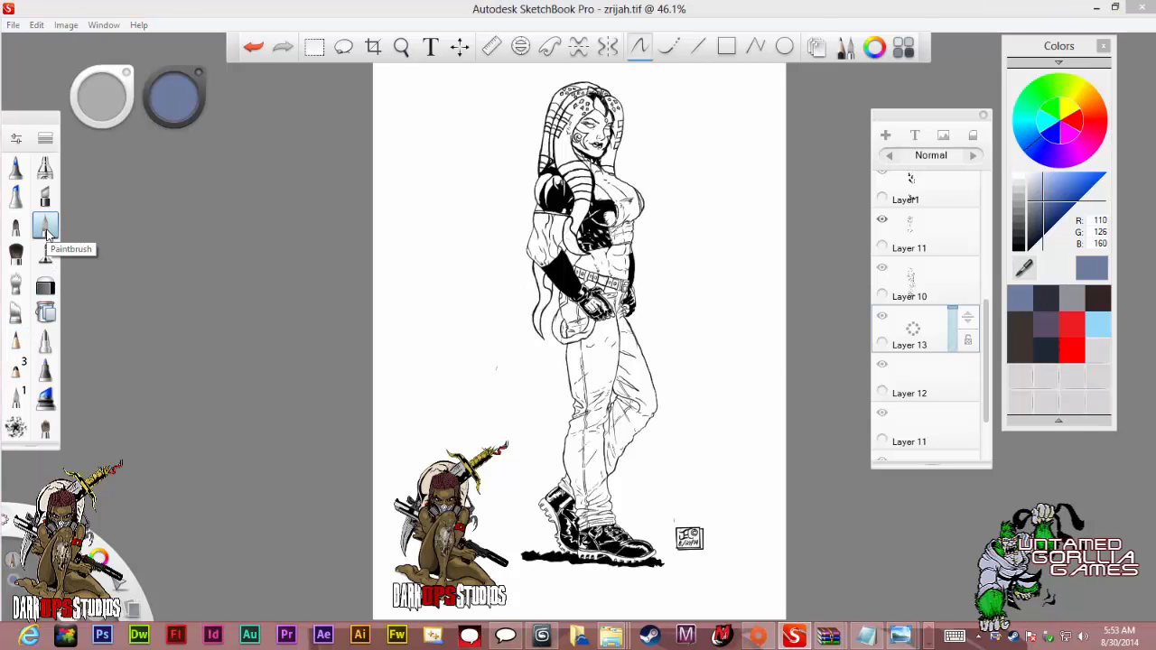
double_click(47, 231)
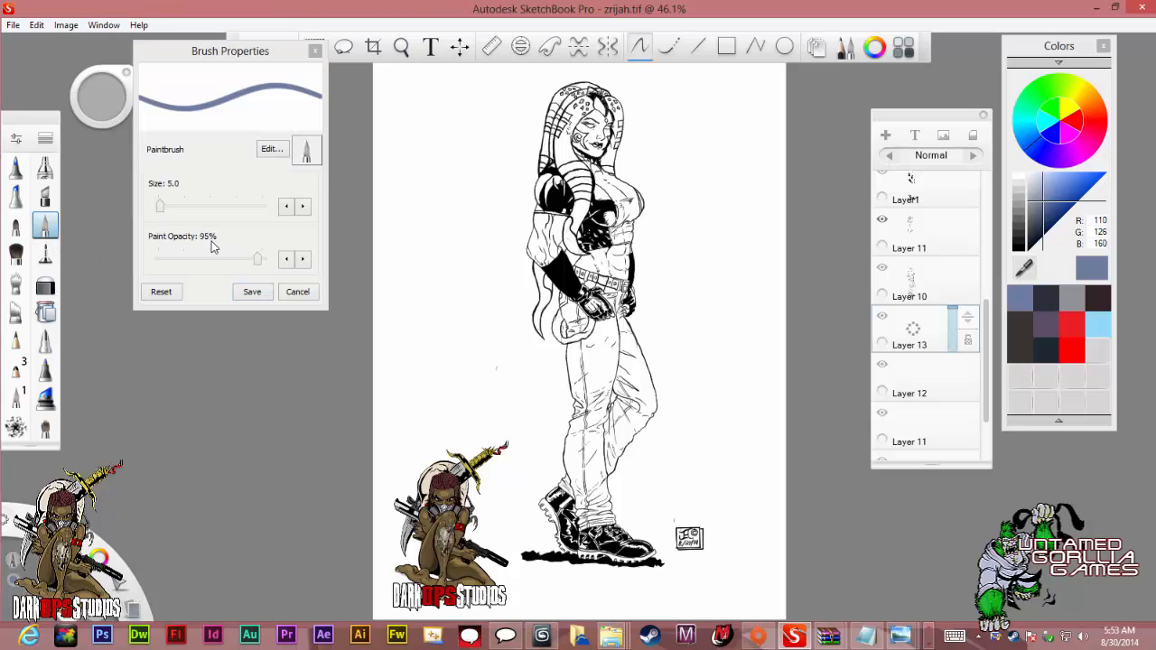
drag(255, 264, 264, 264)
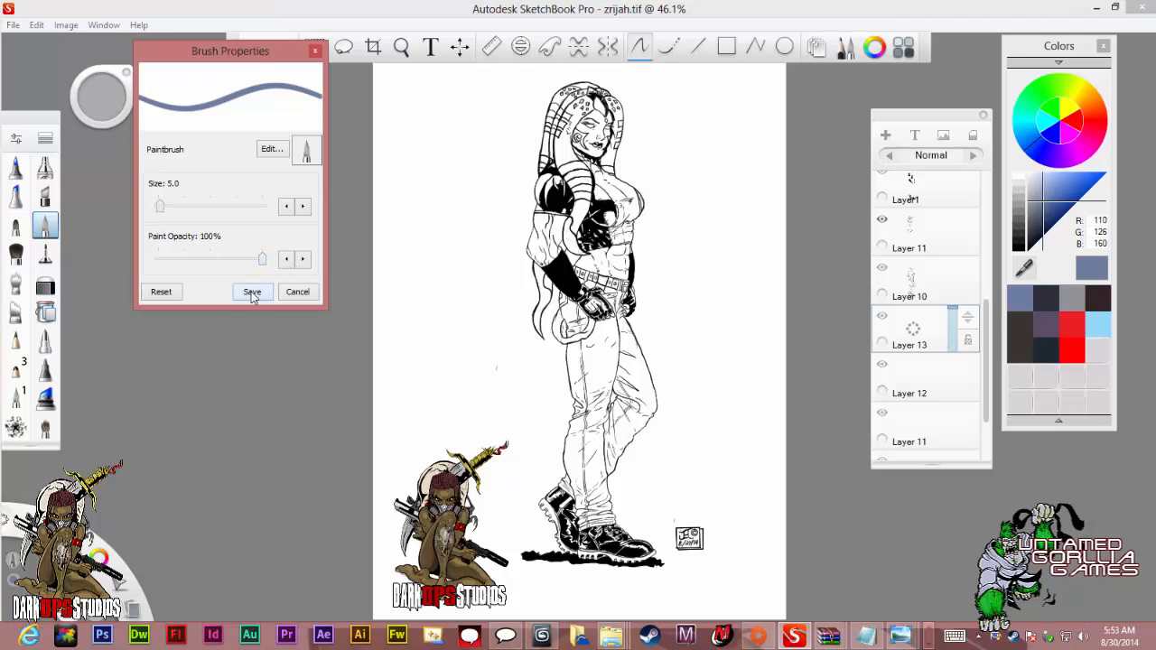
click(252, 295)
Enlarge the Paintbrush and paint flat slate blue on Layer 13 over the face and headdress, leaving the forehead ornament blank.
scroll(619, 88, down, 2)
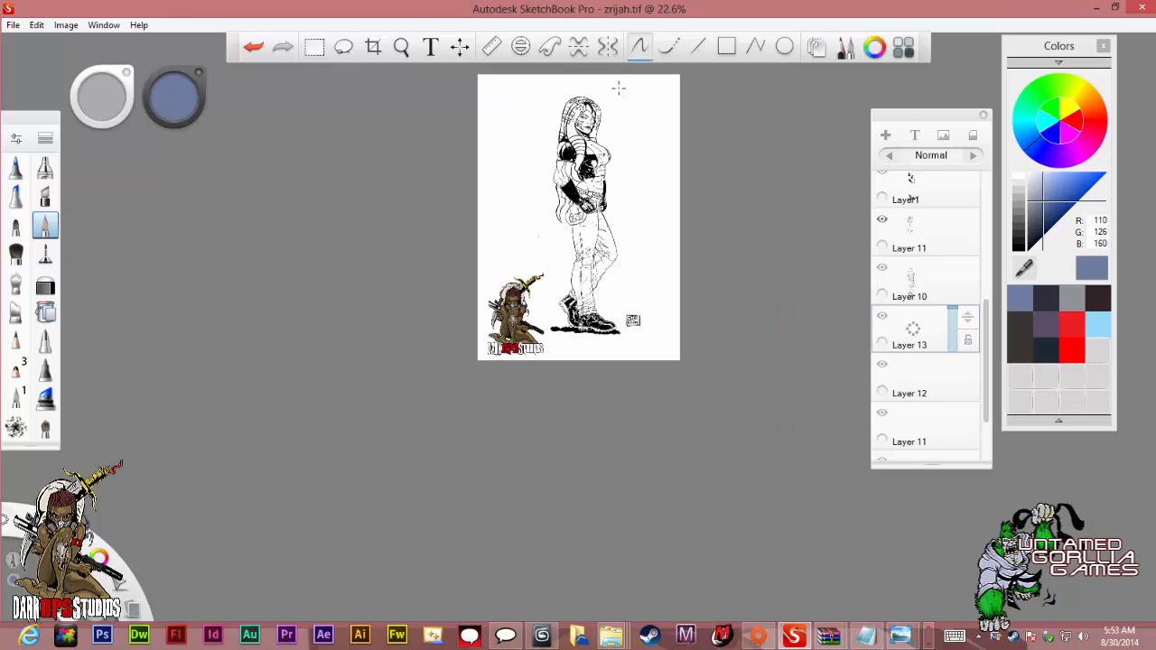
scroll(619, 88, up, 10)
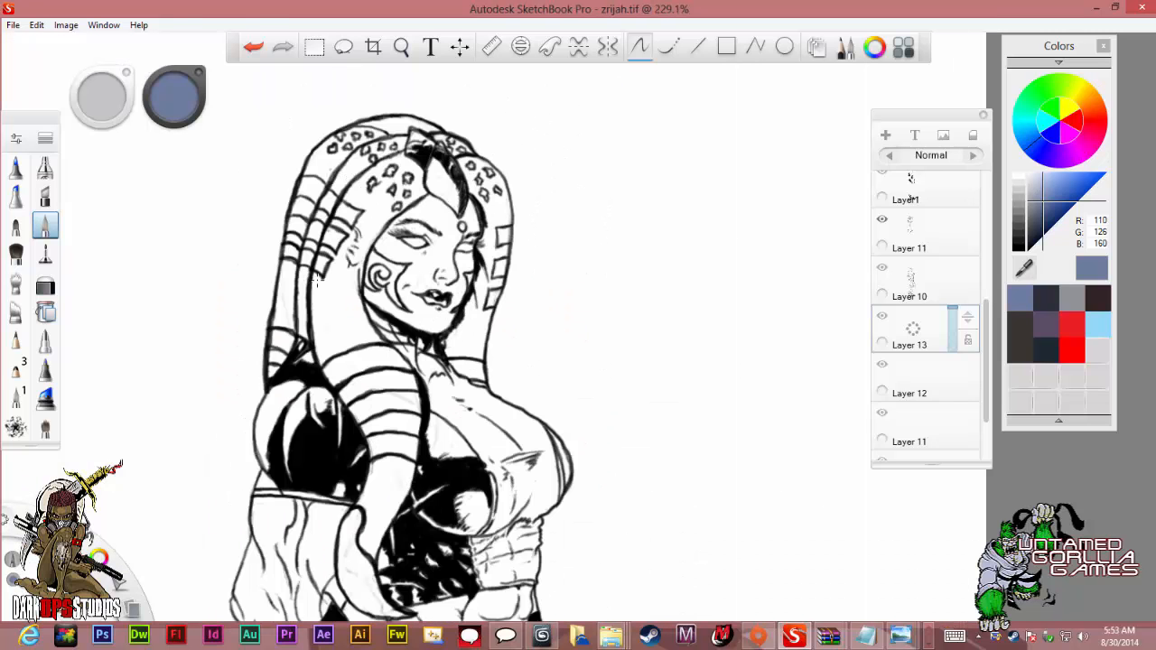
scroll(317, 280, up, 3)
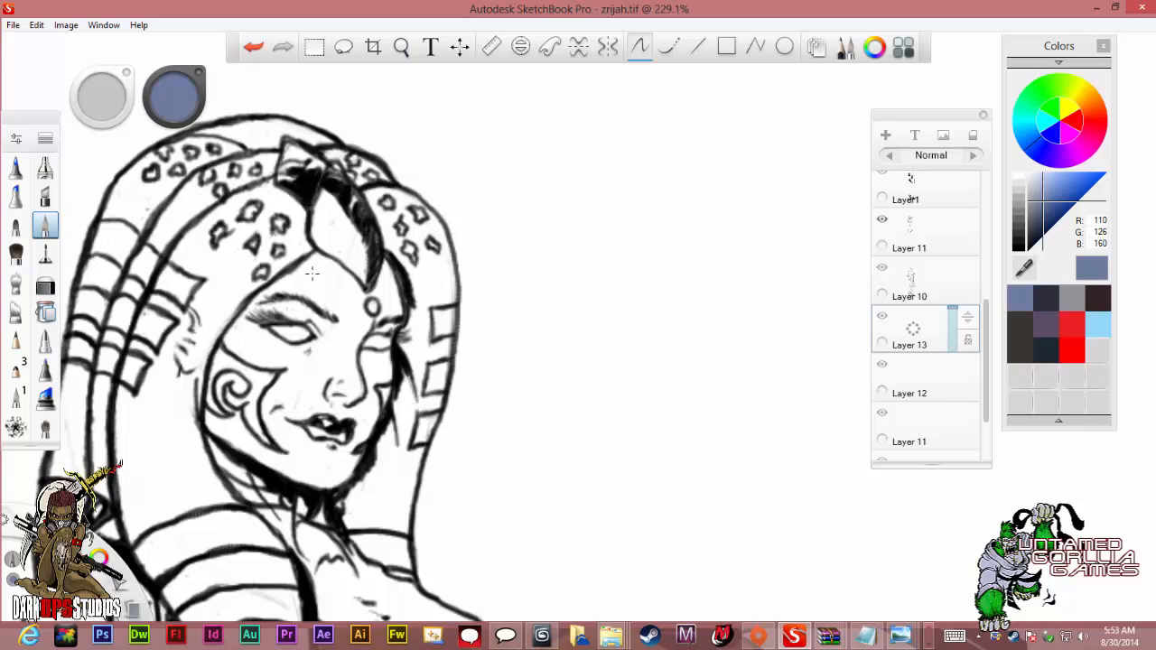
scroll(312, 273, down, 3)
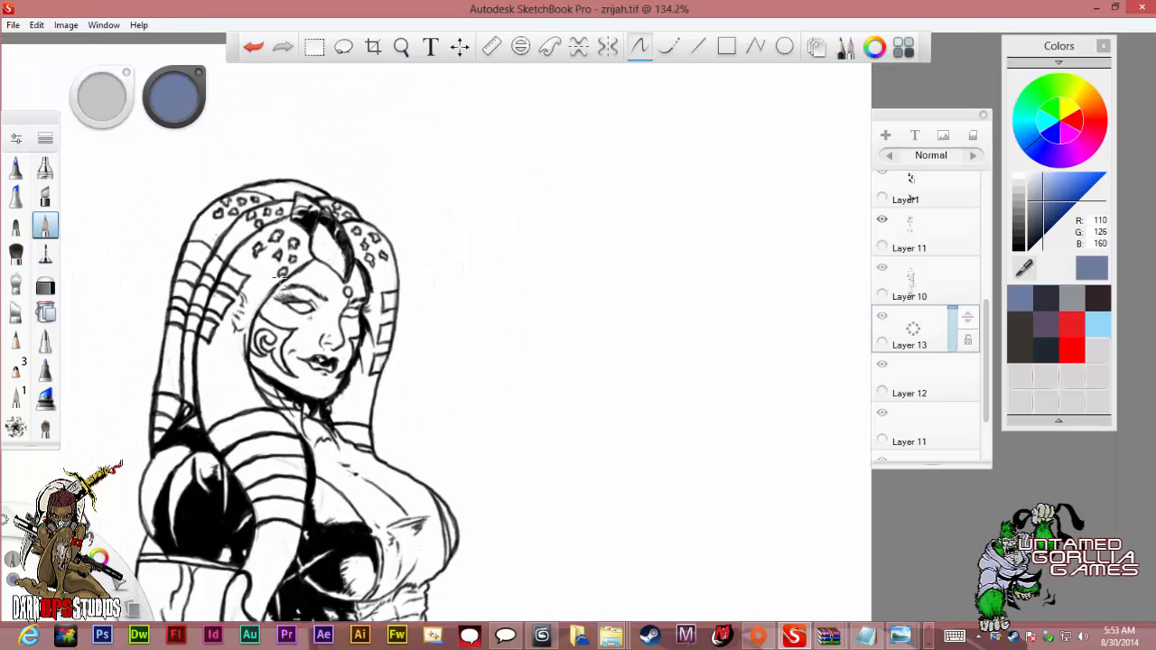
scroll(280, 275, up, 1)
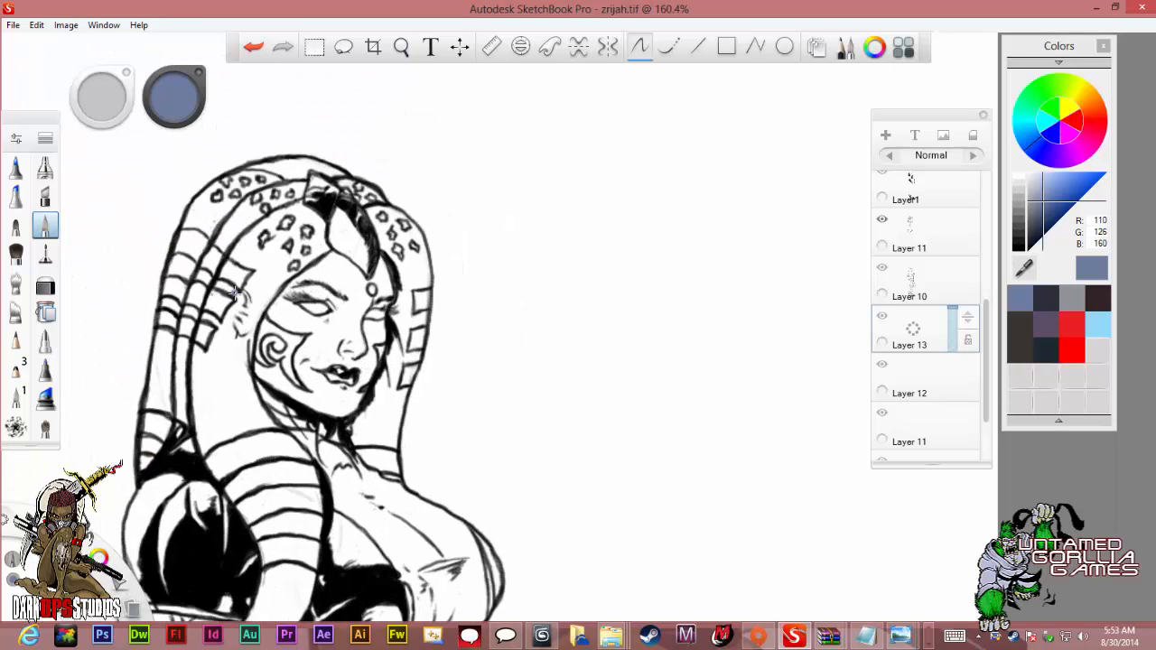
key(bracketright)
key(bracketright)
key(bracketright)
key(bracketright)
key(bracketright)
key(bracketright)
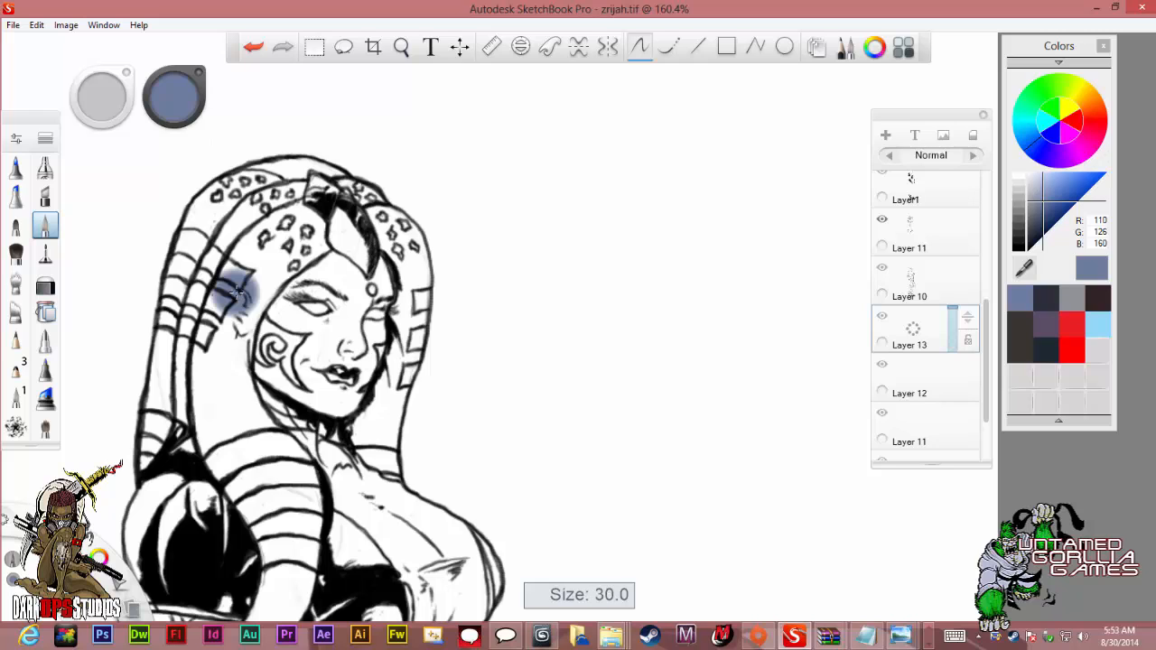
key(bracketright)
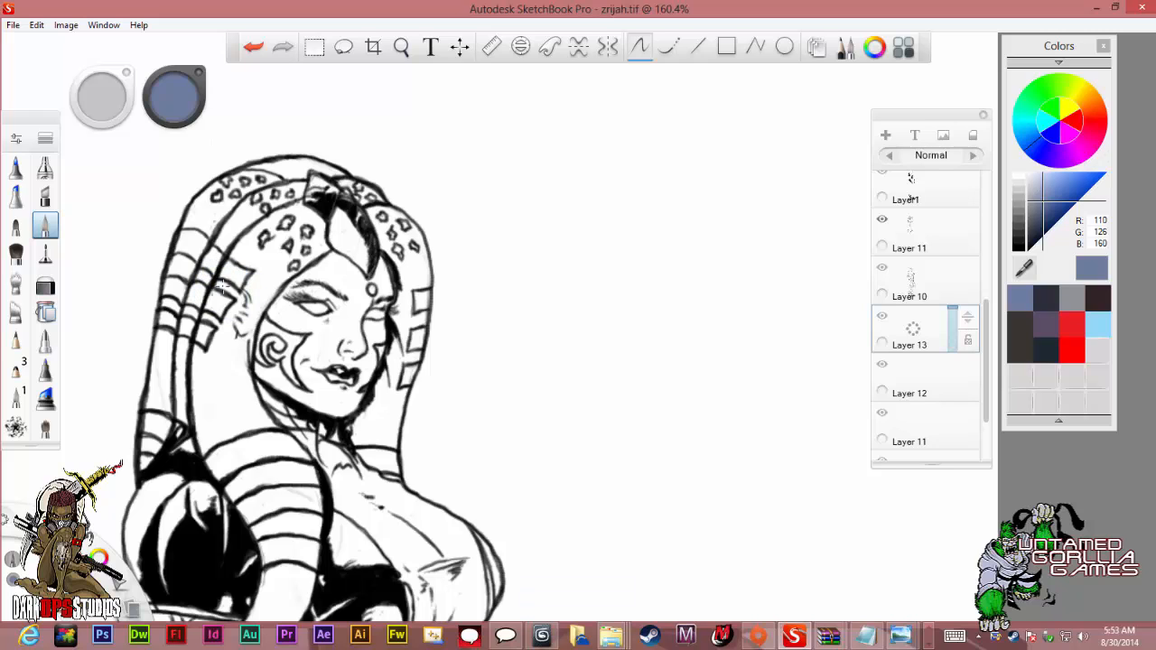
mouse_move(375, 365)
mouse_down()
mouse_move(410, 264)
mouse_move(412, 304)
mouse_move(389, 313)
mouse_move(364, 304)
mouse_move(285, 233)
mouse_move(281, 178)
mouse_move(213, 212)
mouse_move(194, 239)
mouse_move(187, 344)
mouse_move(213, 360)
mouse_move(212, 344)
mouse_move(238, 330)
mouse_move(217, 304)
mouse_move(237, 257)
mouse_move(264, 264)
mouse_move(275, 314)
mouse_move(255, 337)
mouse_move(273, 382)
mouse_move(368, 415)
mouse_move(402, 470)
mouse_move(387, 403)
mouse_move(395, 373)
mouse_move(355, 373)
mouse_move(319, 323)
mouse_move(306, 344)
mouse_move(285, 336)
mouse_move(304, 264)
mouse_move(285, 334)
mouse_move(362, 235)
mouse_move(425, 194)
mouse_move(316, 176)
mouse_move(266, 372)
mouse_move(171, 417)
mouse_move(129, 459)
mouse_move(107, 424)
mouse_move(135, 347)
mouse_move(163, 415)
mouse_up()
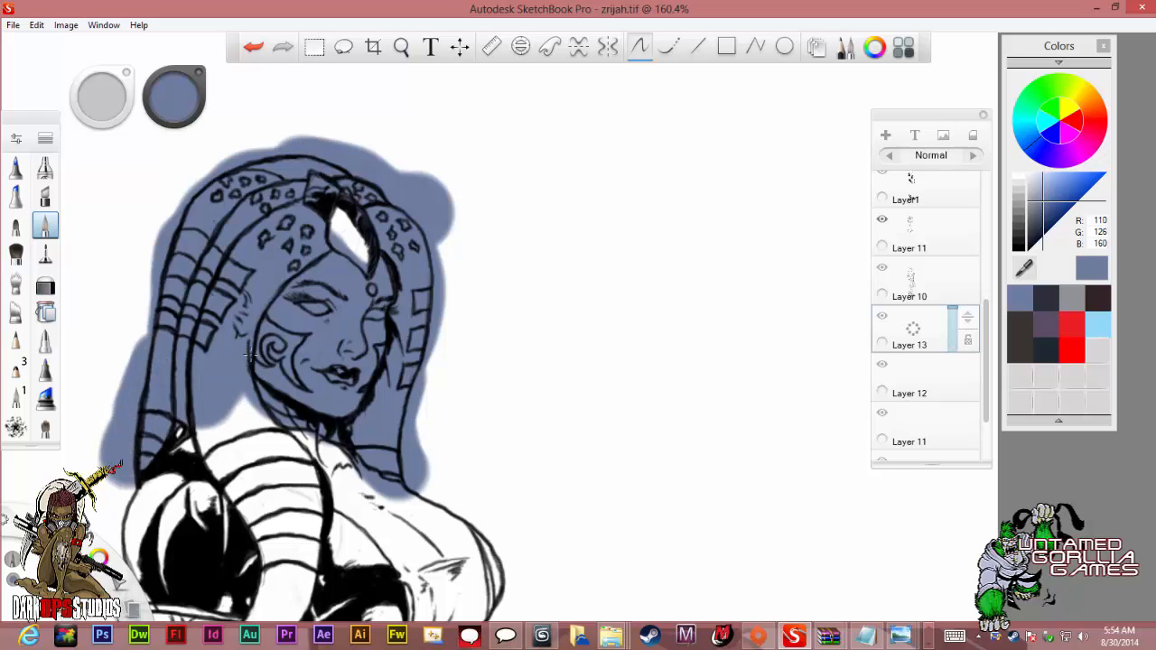
Paint flat slate blue over the striped head-tail draped across the chest and over the near arm's bare skin.
scroll(250, 355, down, 5)
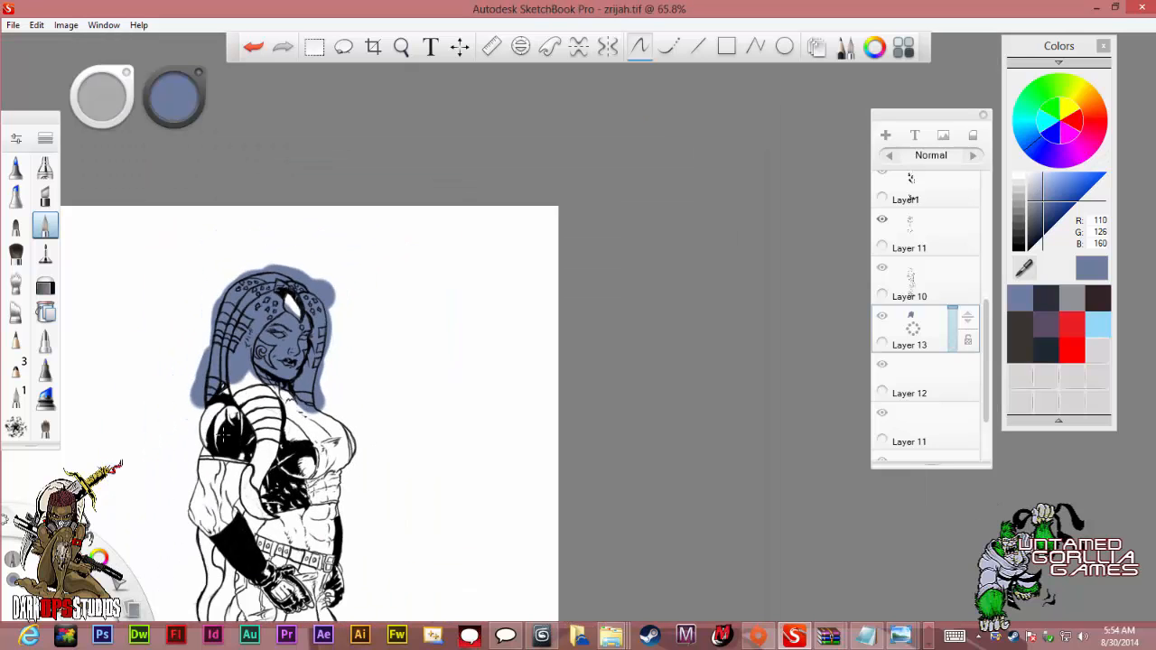
scroll(263, 302, up, 5)
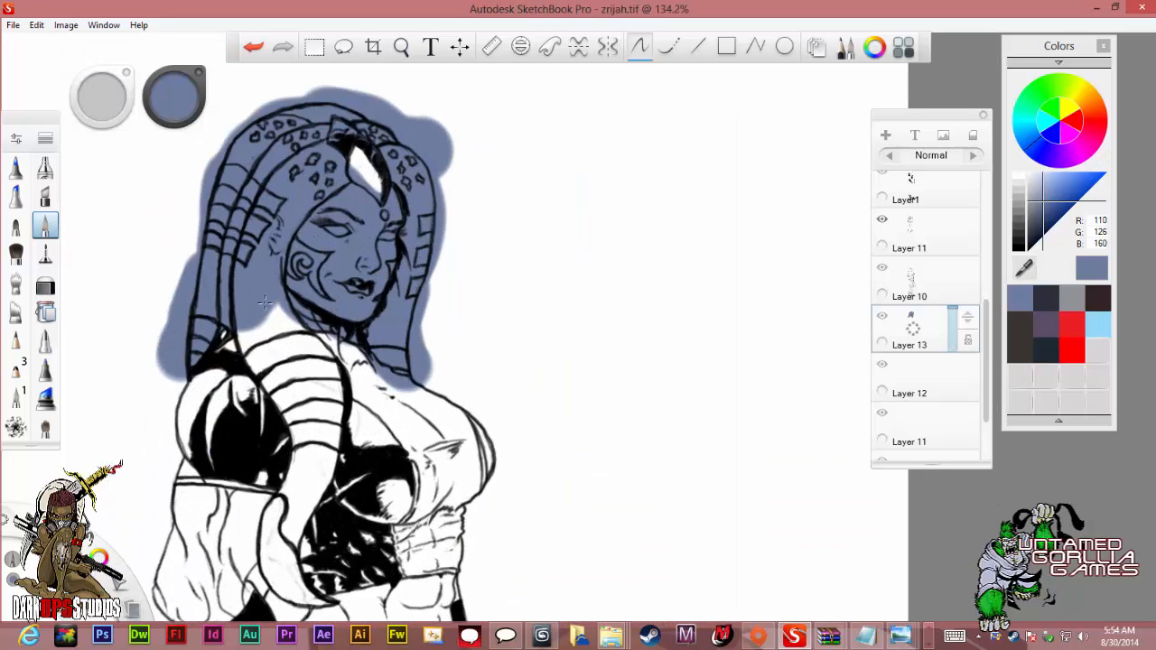
mouse_move(265, 304)
mouse_down()
mouse_move(248, 357)
mouse_move(271, 348)
mouse_move(277, 371)
mouse_up()
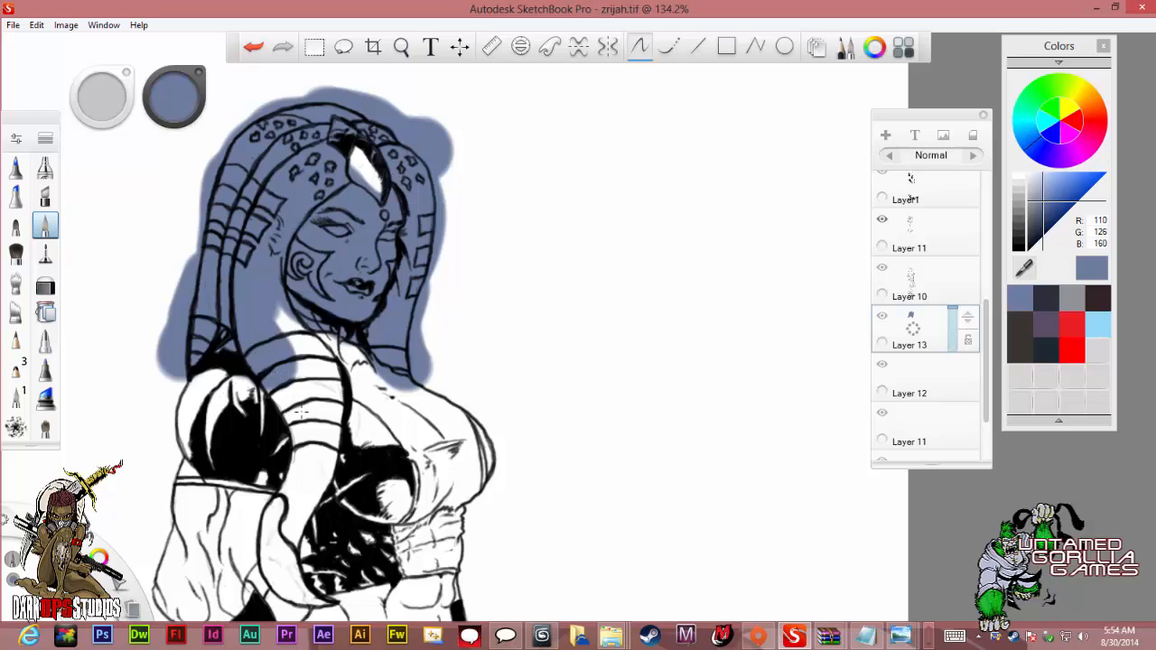
mouse_move(302, 412)
mouse_down()
mouse_move(318, 458)
mouse_move(332, 420)
mouse_move(322, 369)
mouse_move(288, 329)
mouse_move(305, 468)
mouse_move(273, 549)
mouse_move(281, 585)
mouse_move(308, 600)
mouse_move(266, 576)
mouse_move(256, 540)
mouse_move(225, 596)
mouse_move(258, 509)
mouse_move(183, 521)
mouse_move(179, 509)
mouse_move(178, 614)
mouse_move(228, 583)
mouse_up()
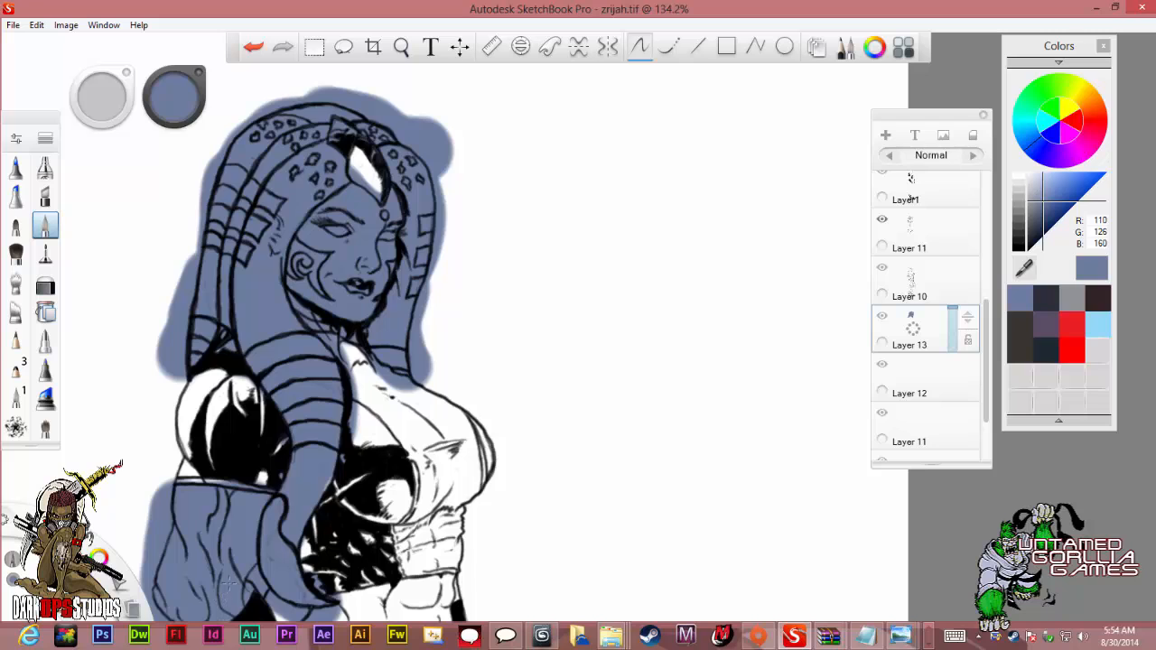
Paint flat slate blue over the midriff, the hanging head-tail behind the near arm and the exposed skin of both hands.
scroll(230, 584, down, 5)
scroll(199, 618, down, 5)
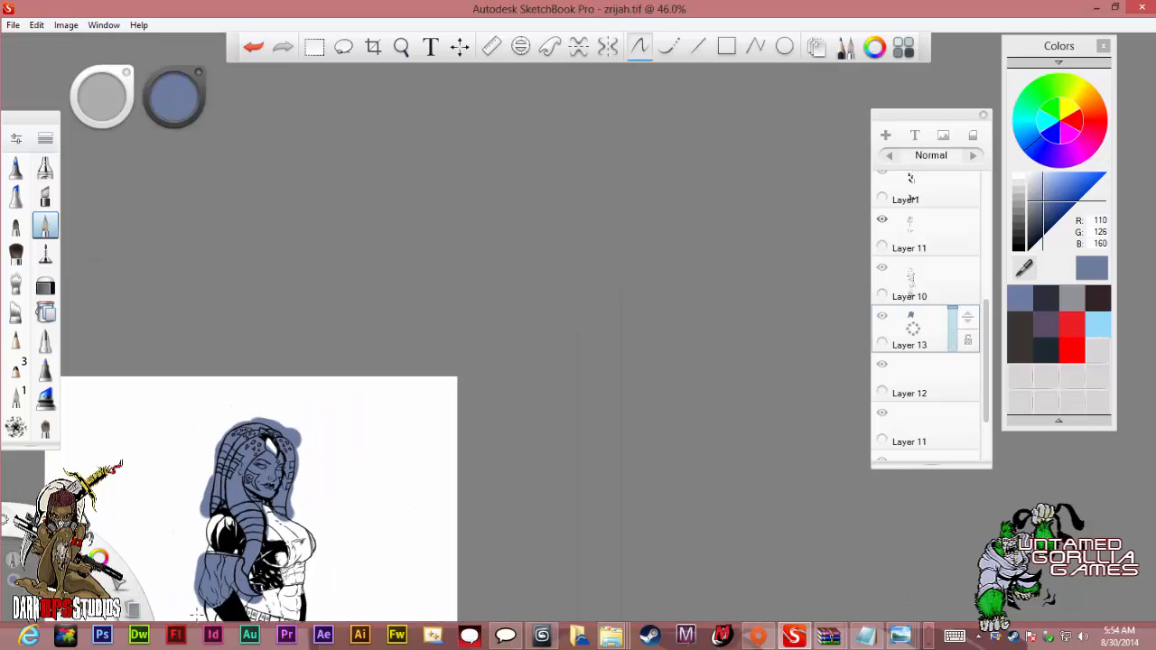
right_click(218, 579)
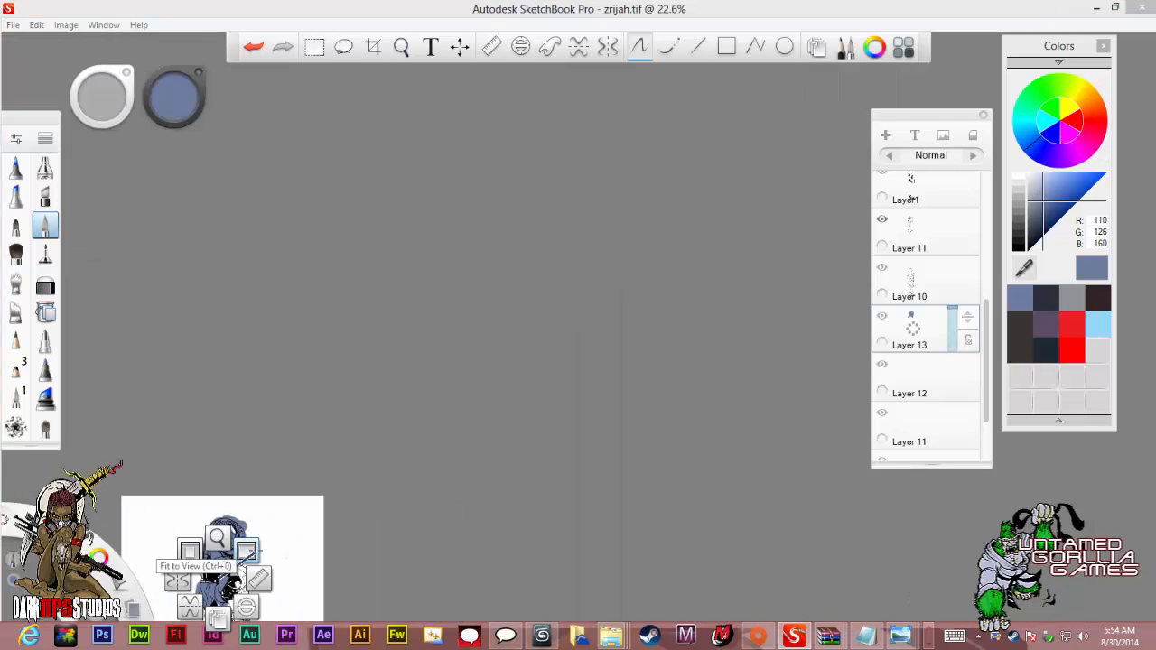
click(247, 551)
scroll(625, 263, up, 4)
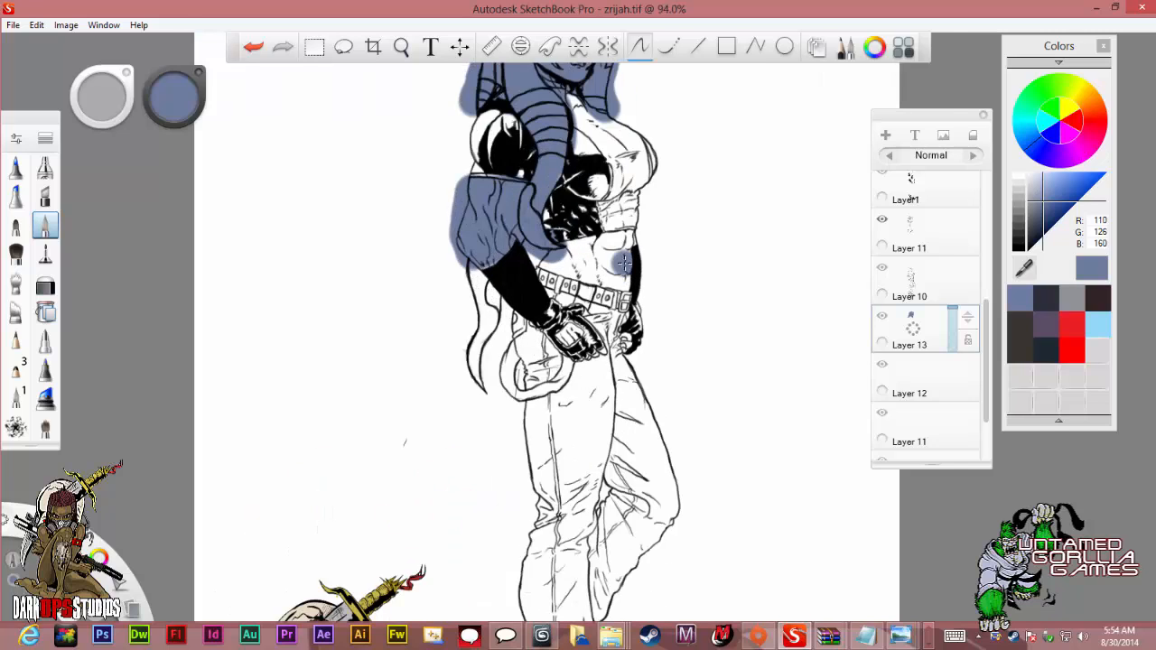
scroll(625, 263, up, 1)
click(398, 320)
mouse_move(470, 244)
mouse_down()
mouse_move(450, 277)
mouse_move(432, 271)
mouse_move(459, 303)
mouse_up()
drag(466, 314, 452, 436)
mouse_move(650, 215)
mouse_down()
mouse_move(629, 240)
mouse_move(532, 253)
mouse_move(547, 270)
mouse_move(622, 282)
mouse_move(621, 224)
mouse_up()
mouse_move(635, 333)
mouse_down()
mouse_move(628, 374)
mouse_move(608, 348)
mouse_move(581, 365)
mouse_up()
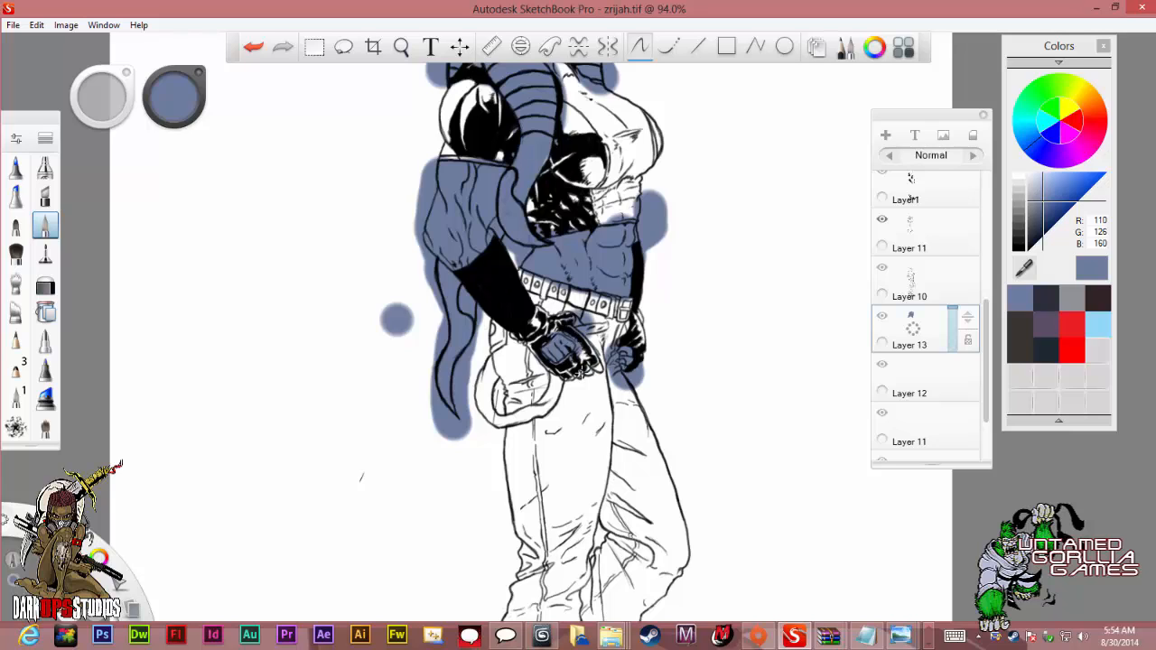
Undo the dab below the near glove and repaint slate blue over that hand's fingertips.
click(581, 383)
key(ctrl+z)
click(598, 378)
drag(598, 378, 572, 390)
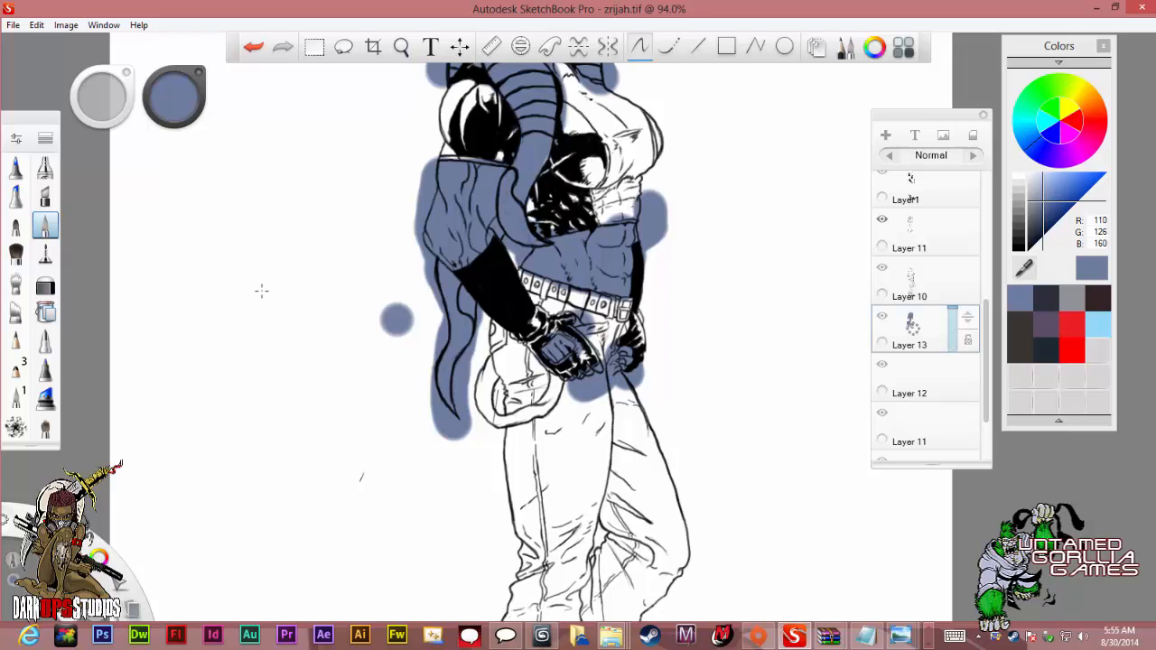
Erase the stray blue dot beside the hanging head-tail using an enlarged eraser.
click(47, 291)
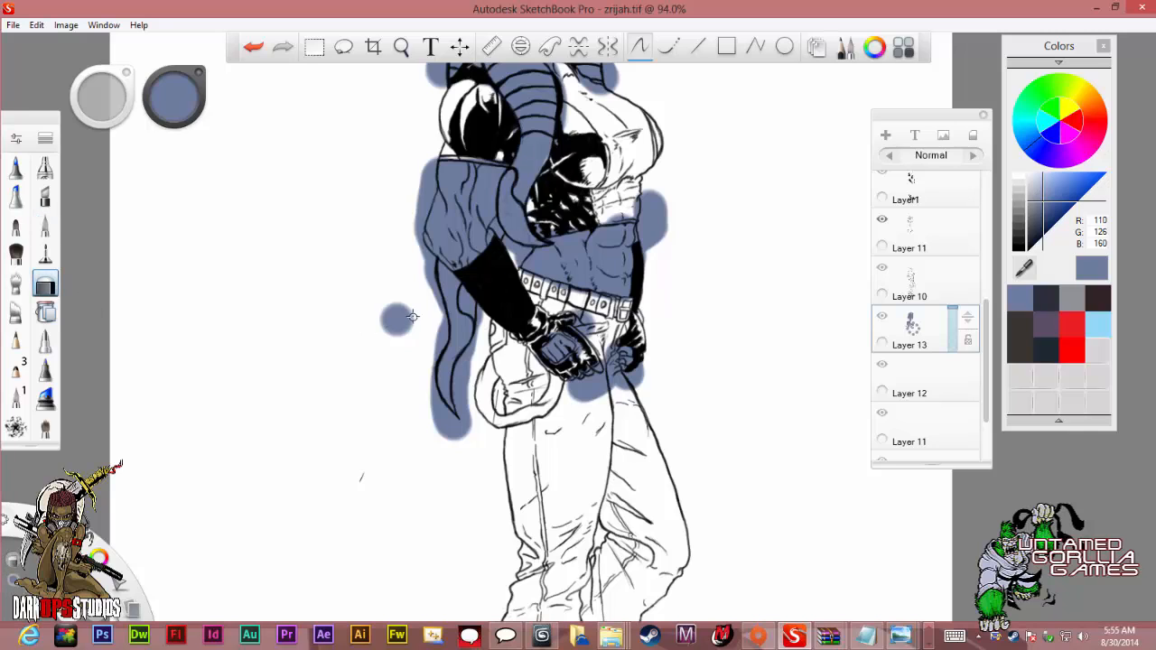
key(bracketright)
key(bracketright)
key(bracketright)
key(bracketright)
key(bracketright)
key(bracketright)
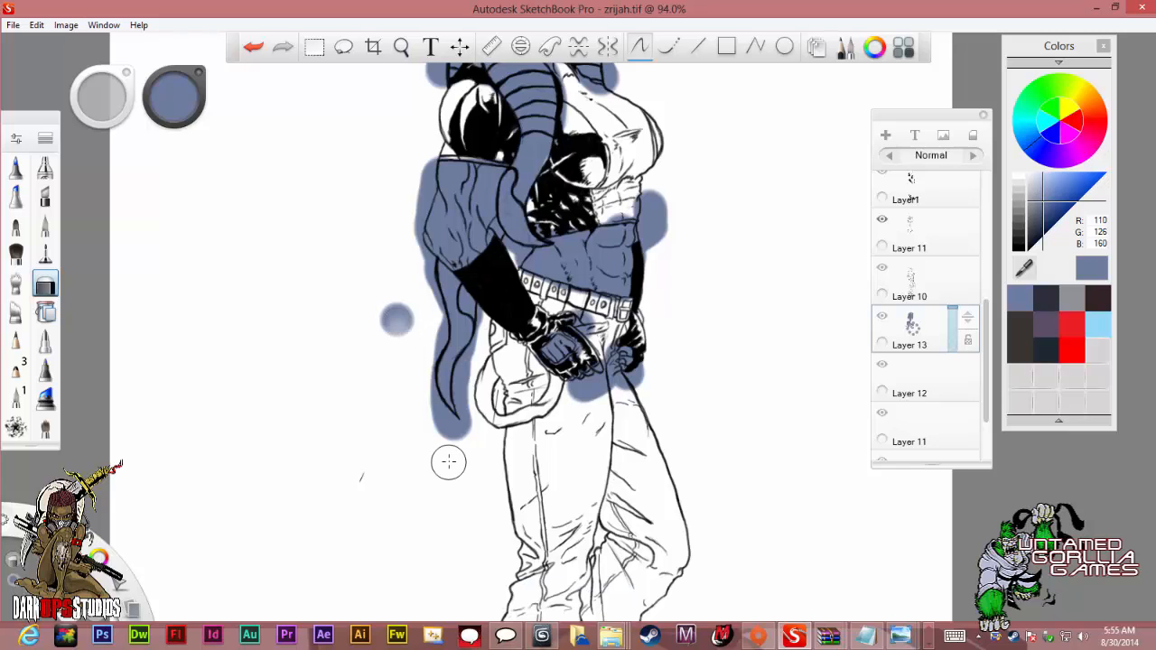
drag(406, 329, 398, 309)
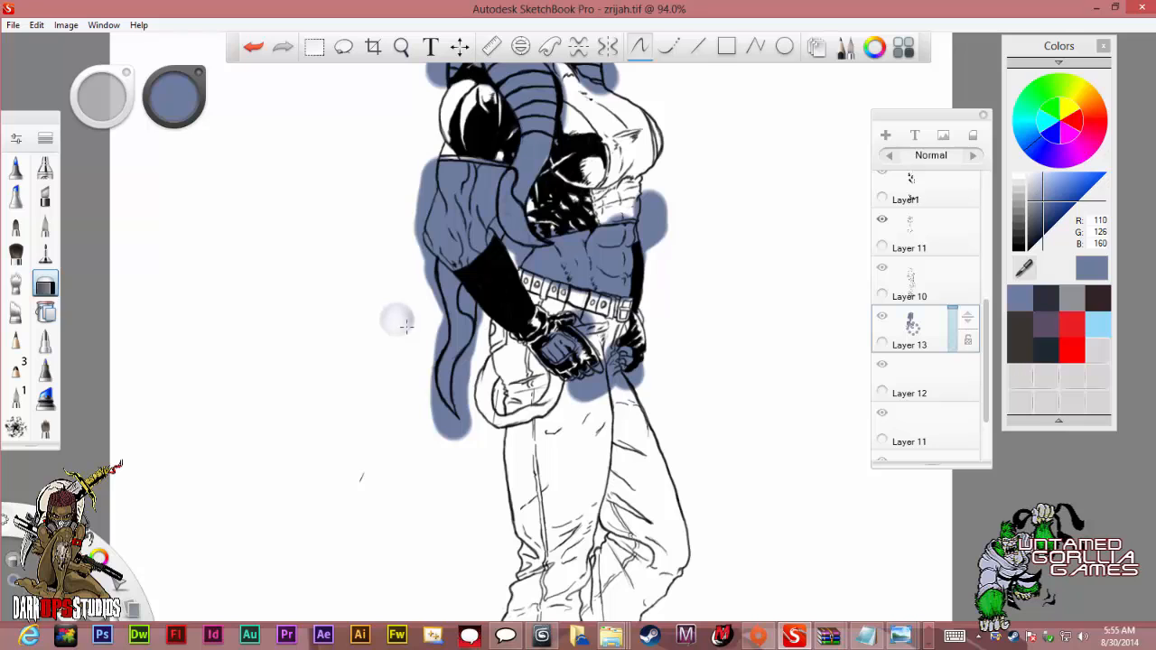
scroll(424, 325, up, 1)
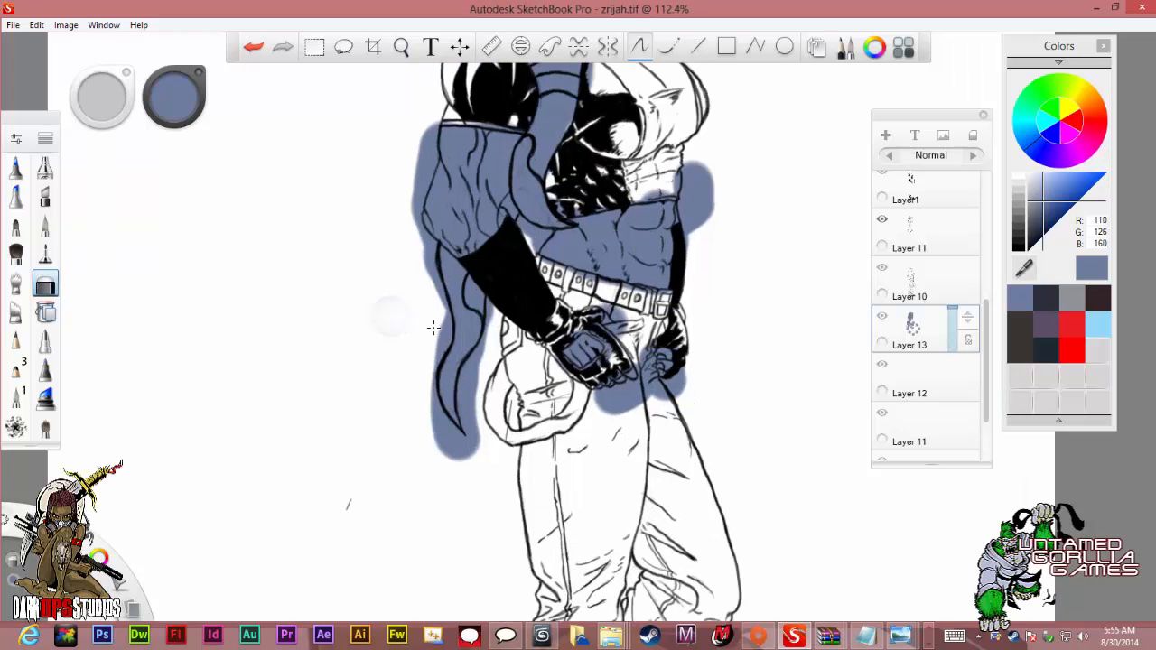
Erase the slate blue from the hanging head-tail behind the near arm and around its outline, reducing the eraser size for the upper part.
scroll(435, 326, up, 4)
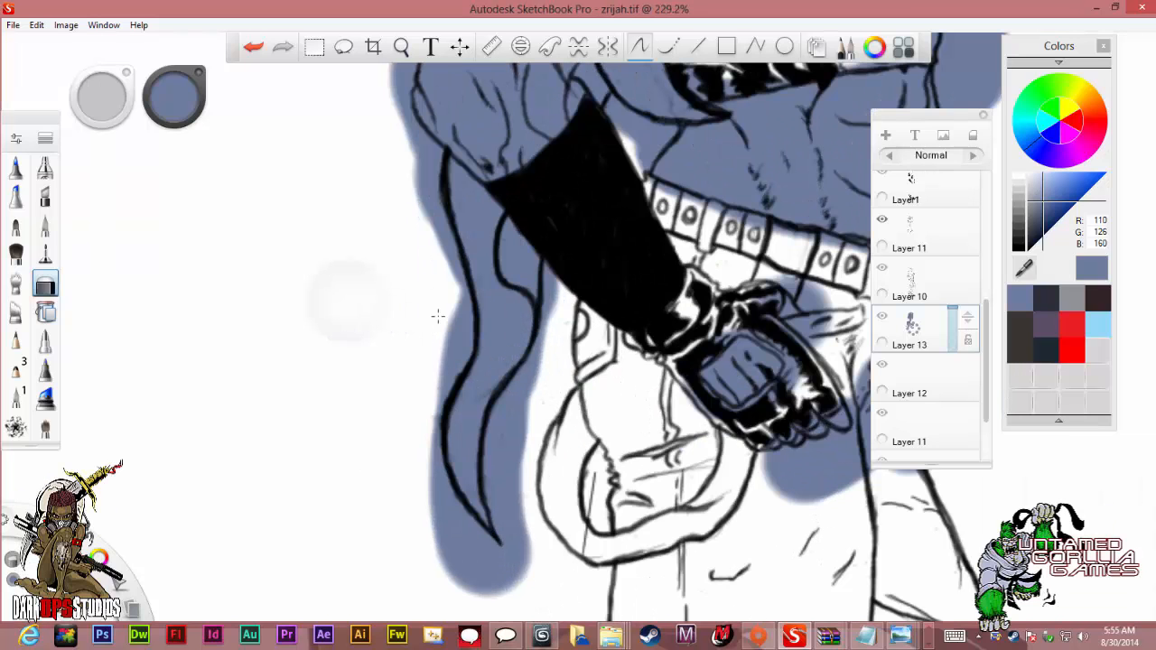
mouse_move(438, 325)
mouse_down()
mouse_move(485, 365)
mouse_move(491, 343)
mouse_move(519, 341)
mouse_move(507, 311)
mouse_move(484, 298)
mouse_move(469, 320)
mouse_move(469, 407)
mouse_move(453, 385)
mouse_move(446, 467)
mouse_move(465, 530)
mouse_move(458, 376)
mouse_move(471, 455)
mouse_move(443, 533)
mouse_move(438, 508)
mouse_move(453, 587)
mouse_move(437, 524)
mouse_move(437, 561)
mouse_move(436, 440)
mouse_move(441, 485)
mouse_up()
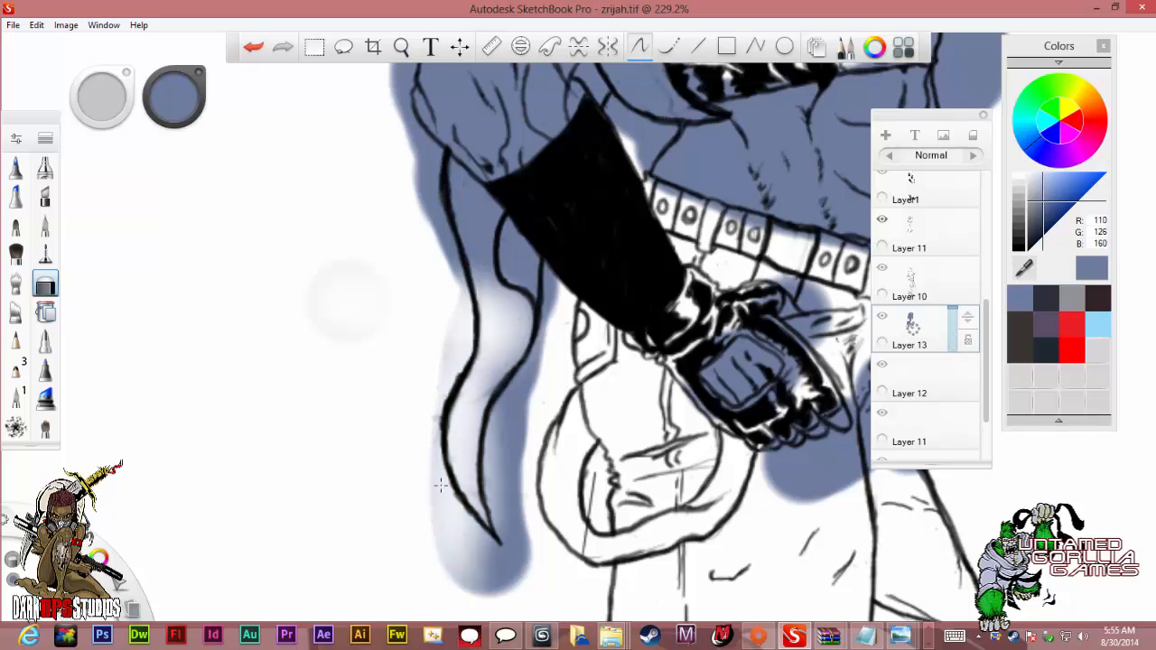
mouse_move(478, 381)
mouse_down()
mouse_move(506, 447)
mouse_move(510, 501)
mouse_move(506, 565)
mouse_move(489, 587)
mouse_move(472, 567)
mouse_move(459, 573)
mouse_move(524, 547)
mouse_move(515, 567)
mouse_move(517, 299)
mouse_move(479, 262)
mouse_move(464, 267)
mouse_up()
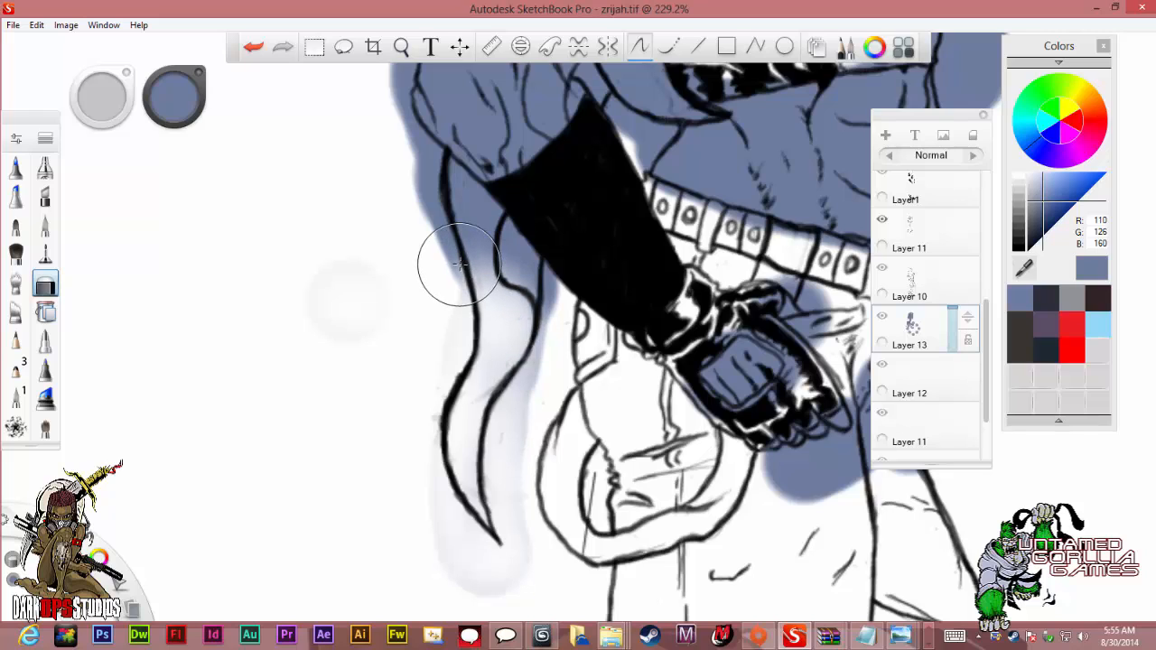
key(bracketleft)
key(bracketleft)
key(bracketleft)
key(bracketleft)
mouse_move(465, 242)
mouse_down()
mouse_move(456, 171)
mouse_move(493, 213)
mouse_move(487, 255)
mouse_move(491, 213)
mouse_move(476, 242)
mouse_move(460, 188)
mouse_move(477, 297)
mouse_move(479, 262)
mouse_move(486, 290)
mouse_move(526, 312)
mouse_move(524, 299)
mouse_move(482, 375)
mouse_move(503, 362)
mouse_move(475, 413)
mouse_move(475, 500)
mouse_move(488, 479)
mouse_move(488, 388)
mouse_move(508, 380)
mouse_move(501, 405)
mouse_move(536, 360)
mouse_move(550, 259)
mouse_move(543, 309)
mouse_move(475, 286)
mouse_up()
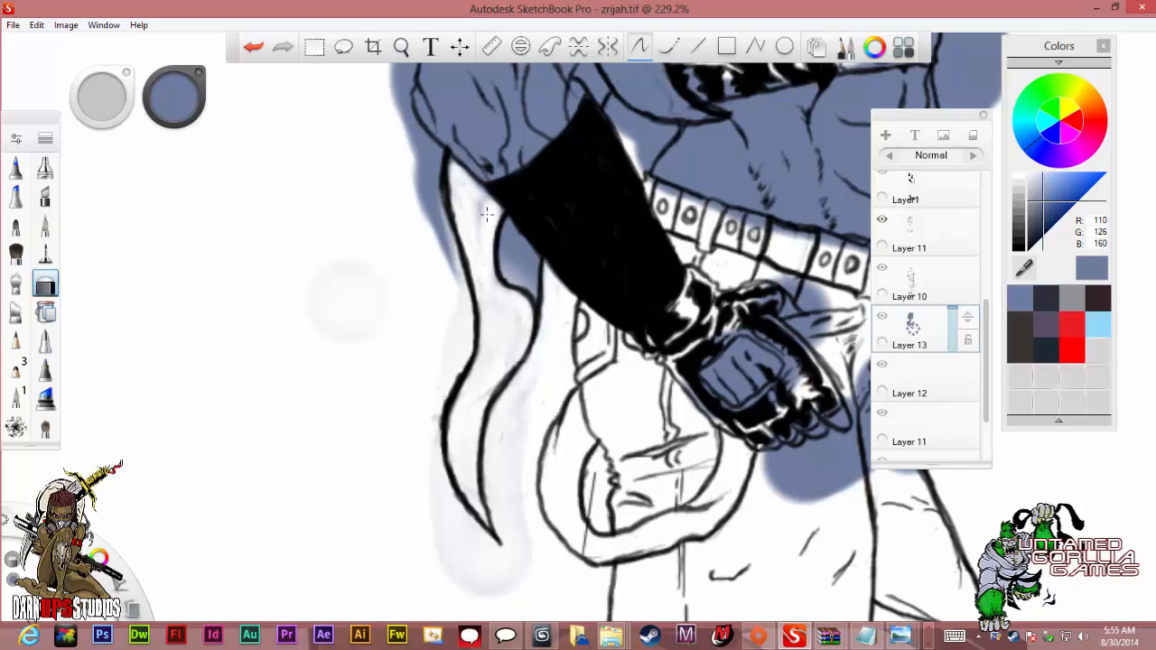
mouse_move(487, 214)
mouse_down()
mouse_move(471, 178)
mouse_move(475, 233)
mouse_move(448, 168)
mouse_move(417, 128)
mouse_move(441, 165)
mouse_move(408, 133)
mouse_move(449, 202)
mouse_move(455, 268)
mouse_move(432, 203)
mouse_move(451, 274)
mouse_move(408, 154)
mouse_move(442, 271)
mouse_move(456, 224)
mouse_move(455, 253)
mouse_up()
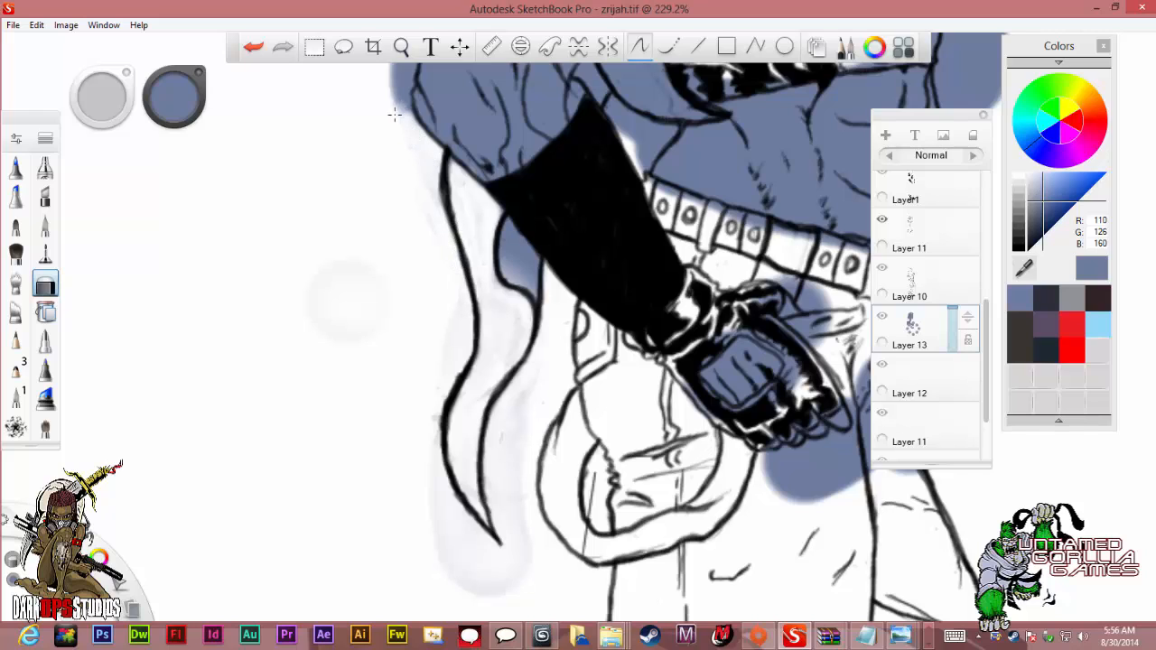
Erase the slate-blue spill outside the near arm, from the armband down to the elbow.
scroll(402, 125, down, 1)
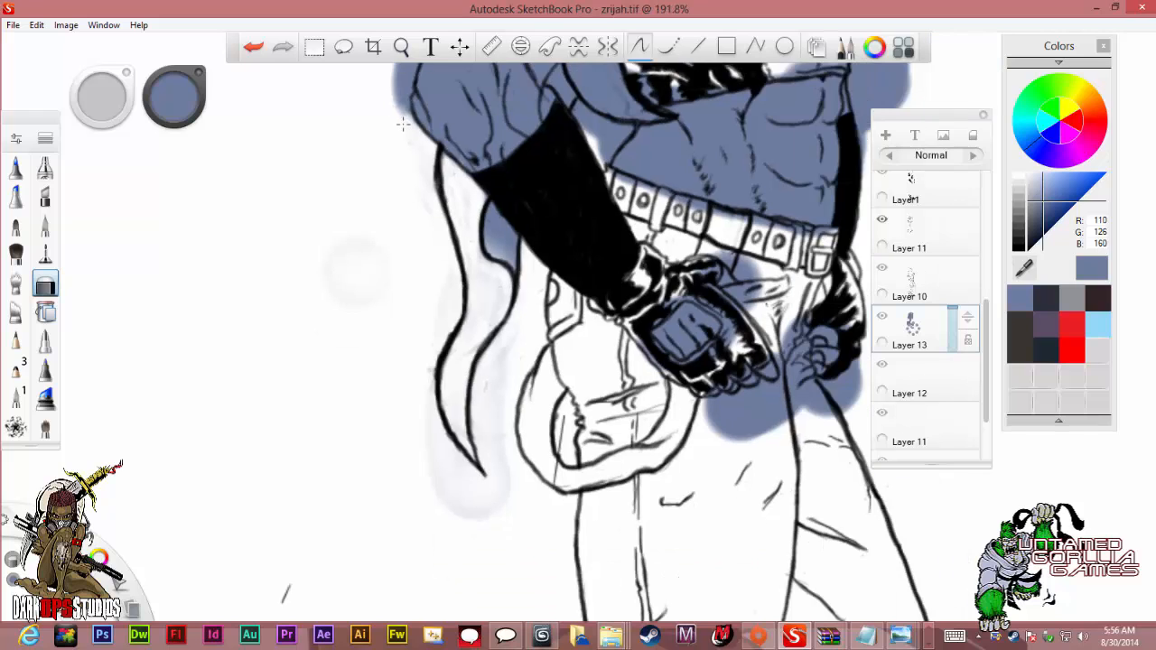
scroll(402, 126, down, 10)
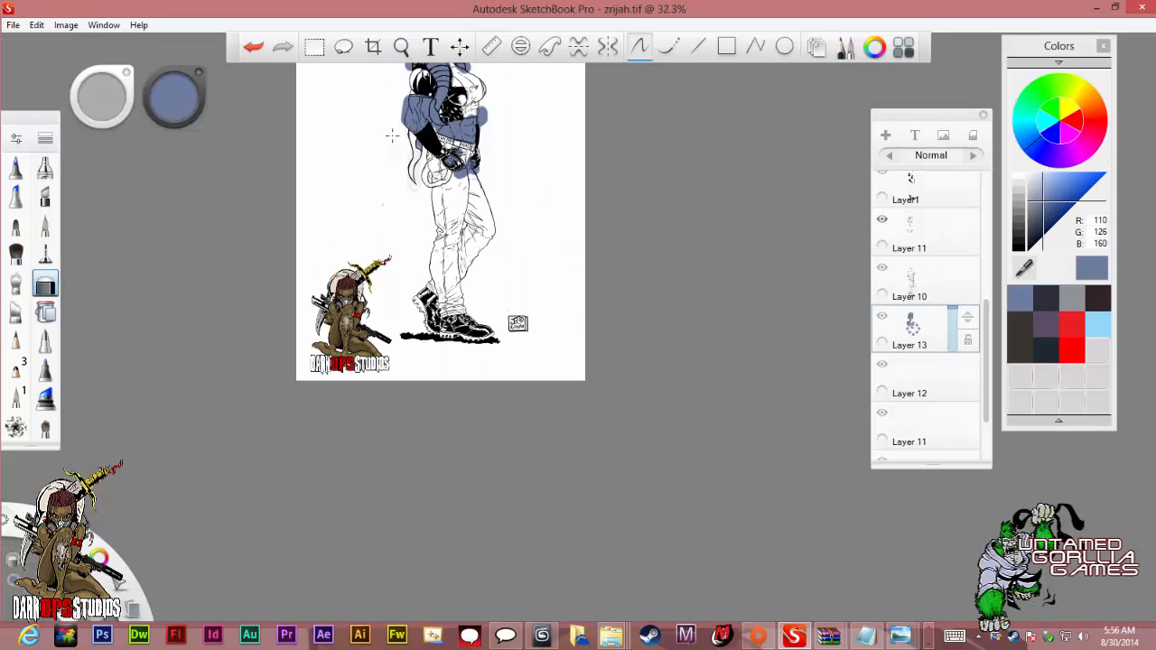
scroll(384, 113, down, 4)
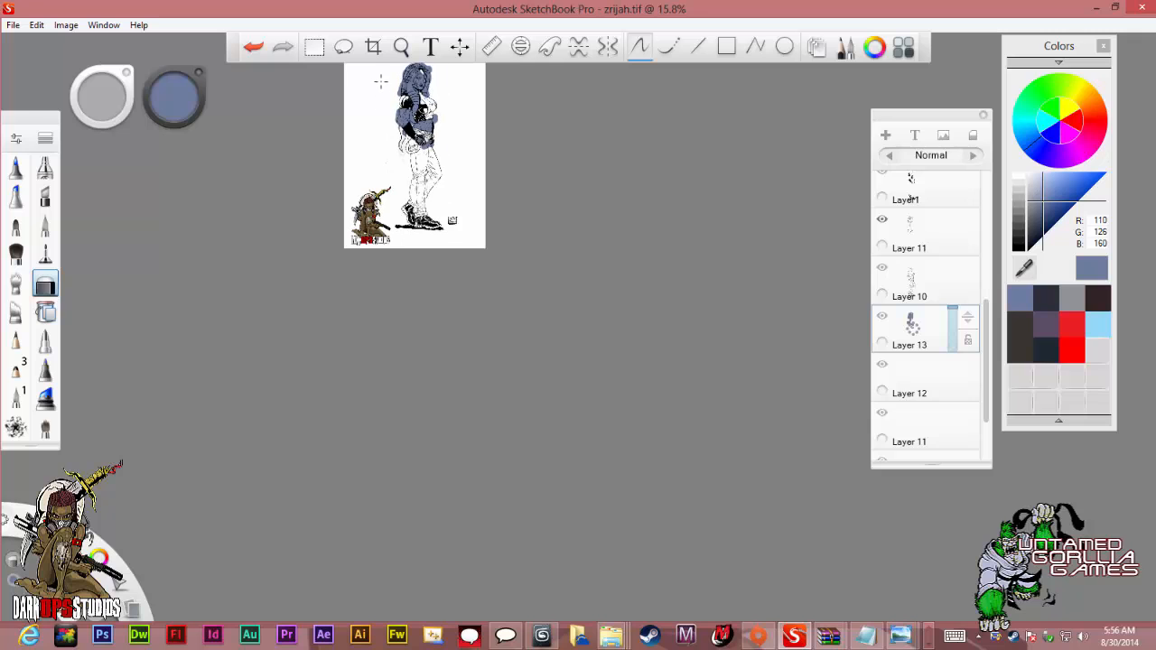
right_click(385, 84)
click(420, 73)
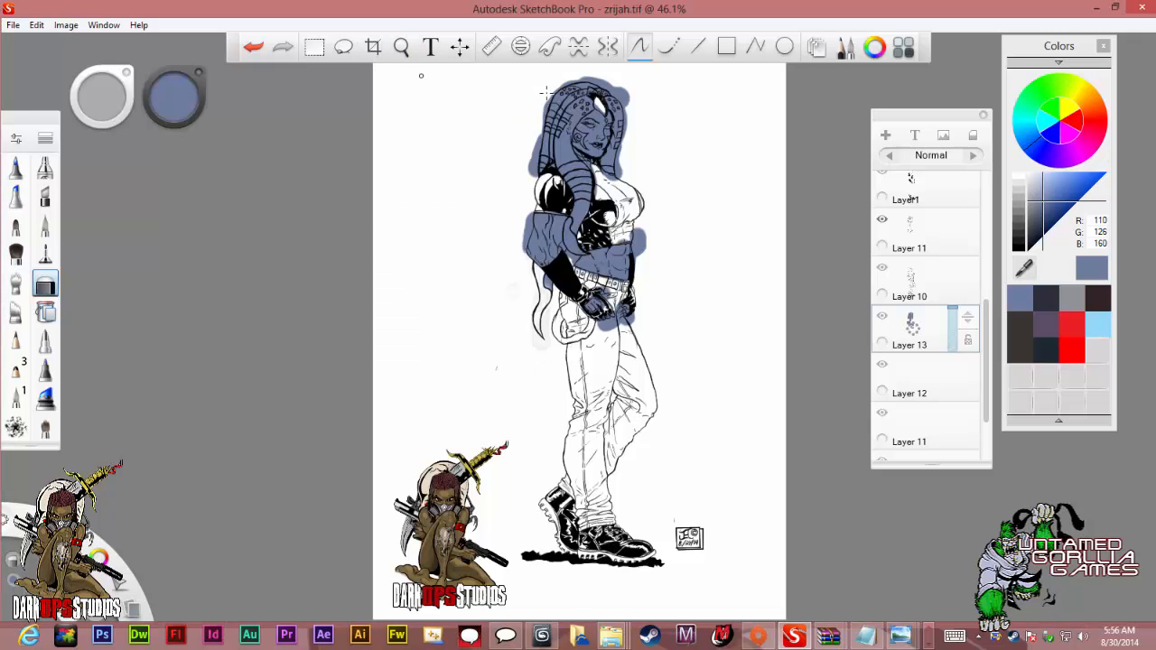
scroll(555, 89, up, 3)
scroll(554, 90, up, 3)
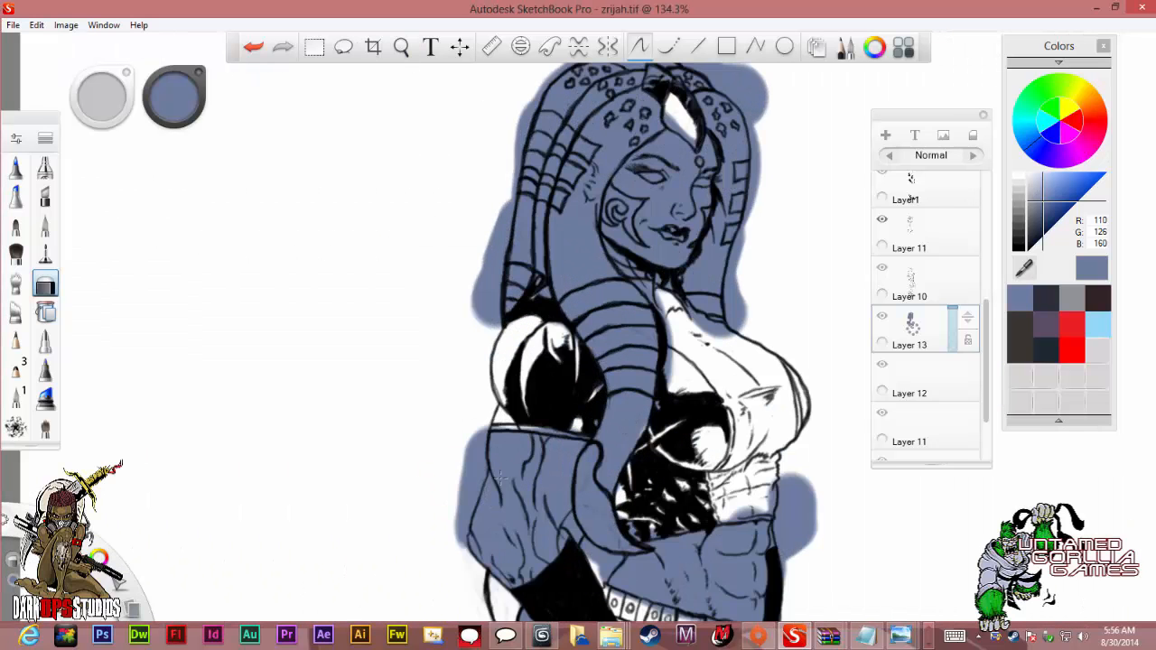
scroll(471, 538, up, 3)
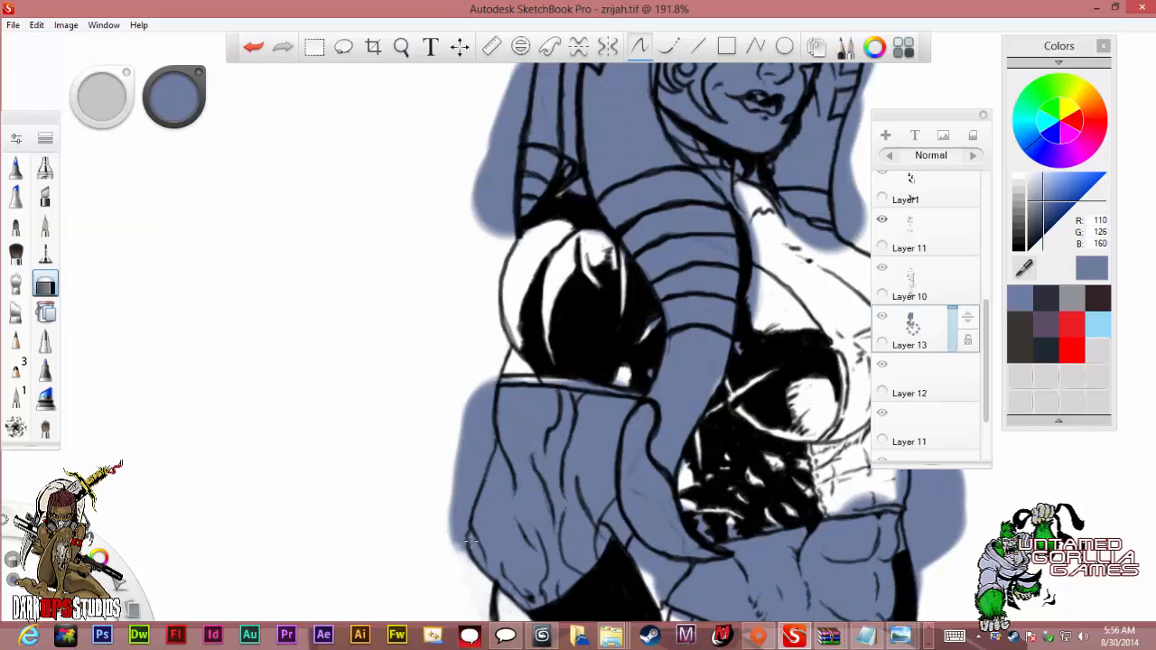
mouse_move(510, 348)
mouse_down()
mouse_move(486, 366)
mouse_move(496, 408)
mouse_move(470, 488)
mouse_move(492, 416)
mouse_move(487, 437)
mouse_move(495, 426)
mouse_move(494, 346)
mouse_move(451, 517)
mouse_move(467, 487)
mouse_move(461, 549)
mouse_move(448, 502)
mouse_move(480, 323)
mouse_up()
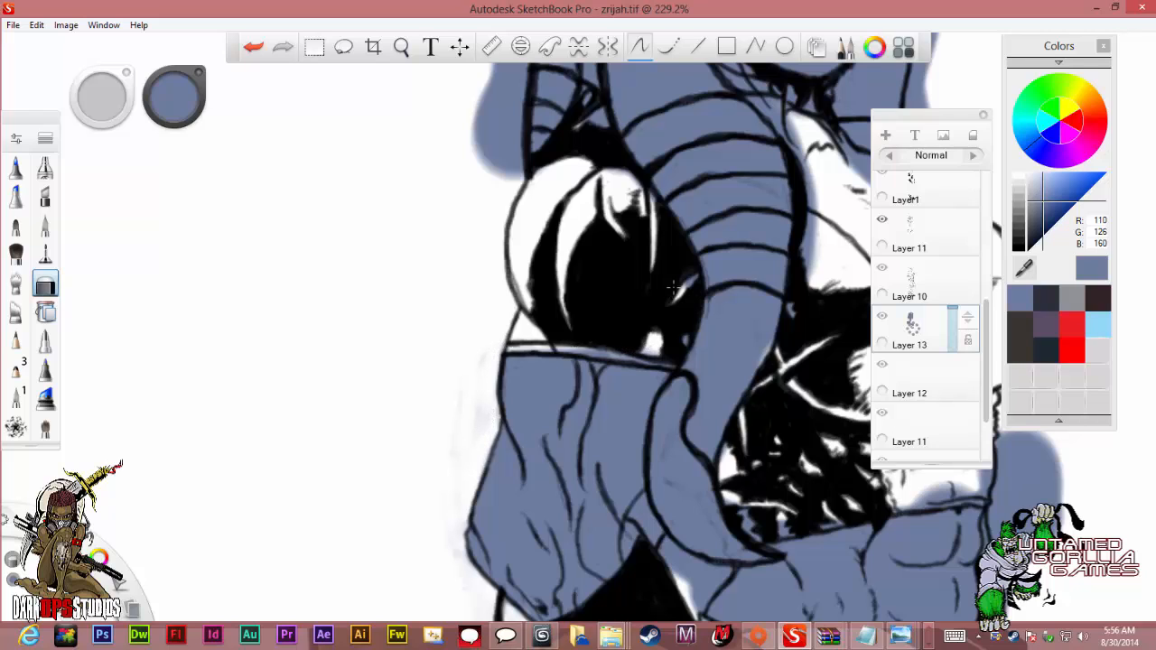
Erase the blue from the near armband, the small gap above the shoulder and part of the chest head-tail's uppermost band.
drag(689, 286, 691, 314)
mouse_move(669, 362)
mouse_down()
mouse_move(561, 348)
mouse_move(643, 359)
mouse_up()
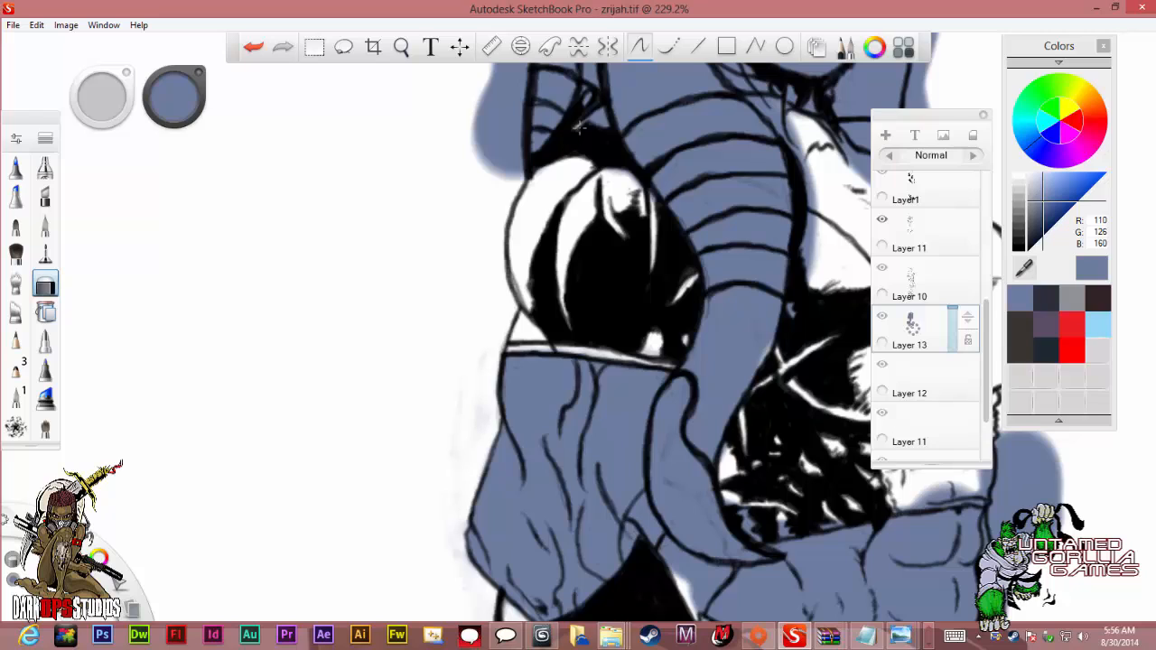
mouse_move(587, 118)
mouse_down()
mouse_move(598, 118)
mouse_move(590, 129)
mouse_up()
mouse_move(652, 139)
mouse_down()
mouse_move(627, 152)
mouse_move(702, 134)
mouse_move(664, 147)
mouse_move(684, 125)
mouse_move(645, 126)
mouse_move(654, 121)
mouse_move(690, 112)
mouse_move(702, 123)
mouse_move(667, 132)
mouse_move(694, 108)
mouse_move(714, 116)
mouse_move(685, 133)
mouse_move(664, 124)
mouse_move(701, 113)
mouse_move(677, 136)
mouse_up()
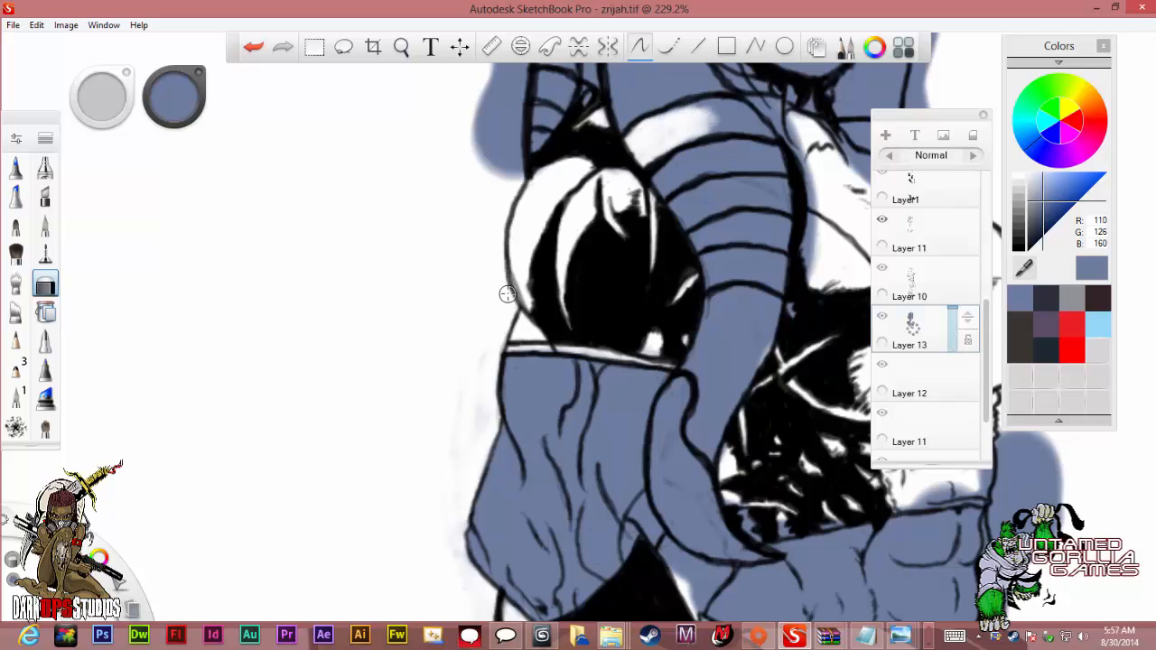
Erase the blue in the gap between the near glove's upper edge and the midriff.
scroll(598, 264, down, 3)
scroll(598, 264, down, 2)
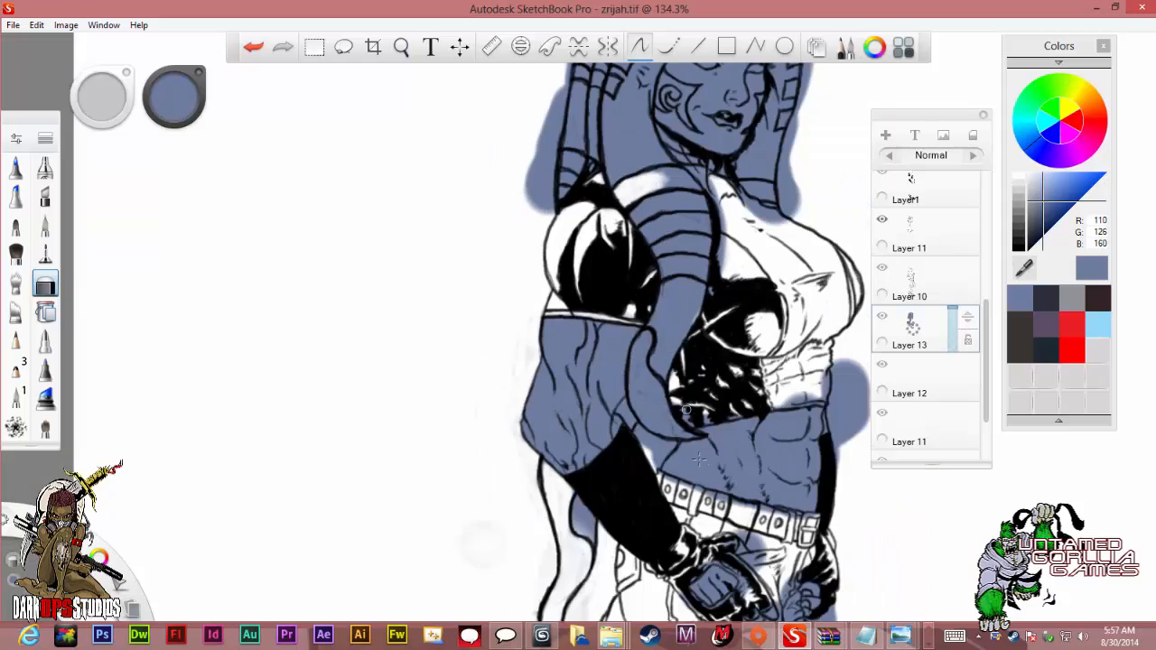
scroll(668, 488, up, 3)
scroll(680, 452, up, 3)
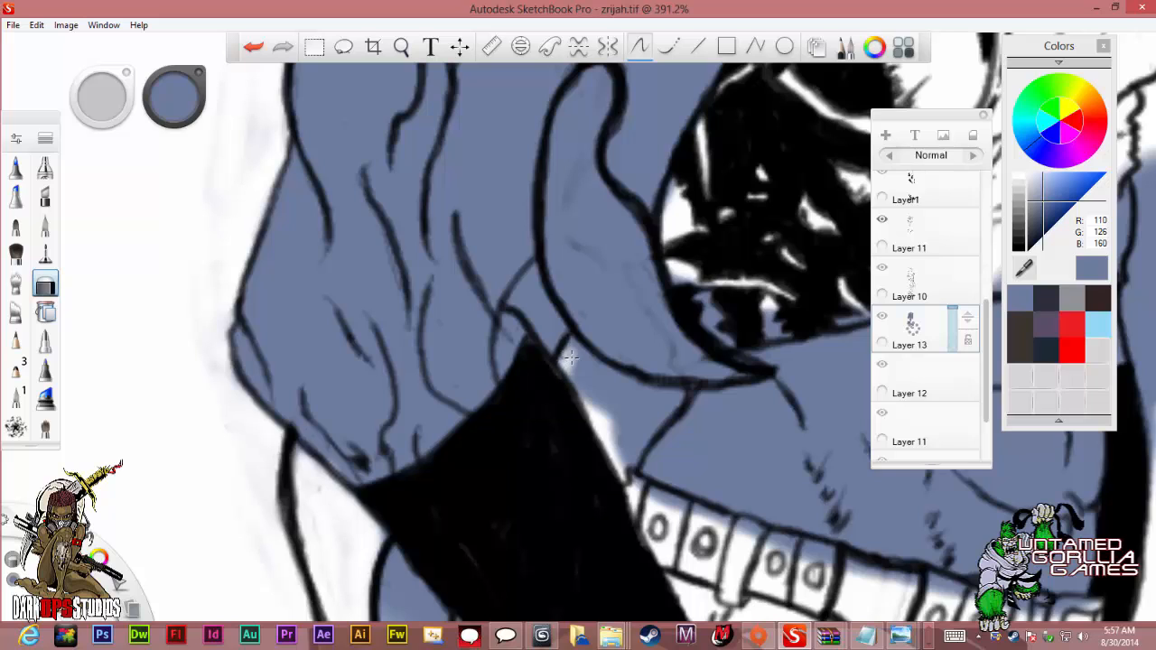
mouse_move(571, 358)
mouse_down()
mouse_move(640, 397)
mouse_move(674, 395)
mouse_move(647, 418)
mouse_move(634, 456)
mouse_move(642, 437)
mouse_move(630, 457)
mouse_move(624, 425)
mouse_up()
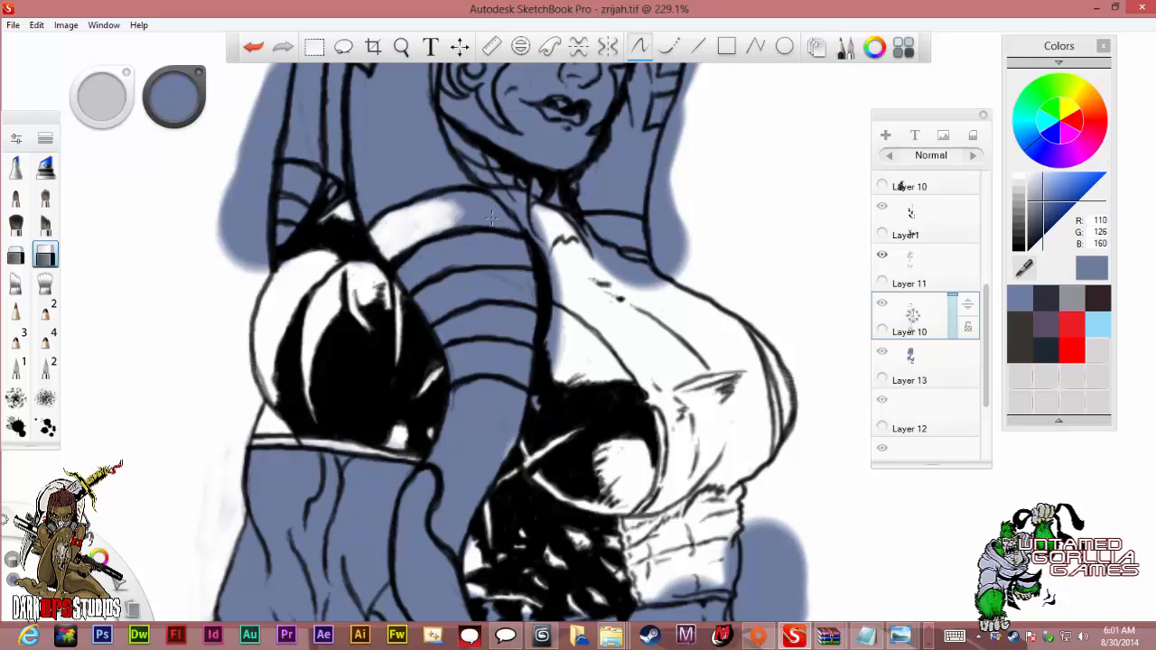
On Layer 13, erase the blue from the first and third bands of the head-tail draped across the chest.
click(918, 362)
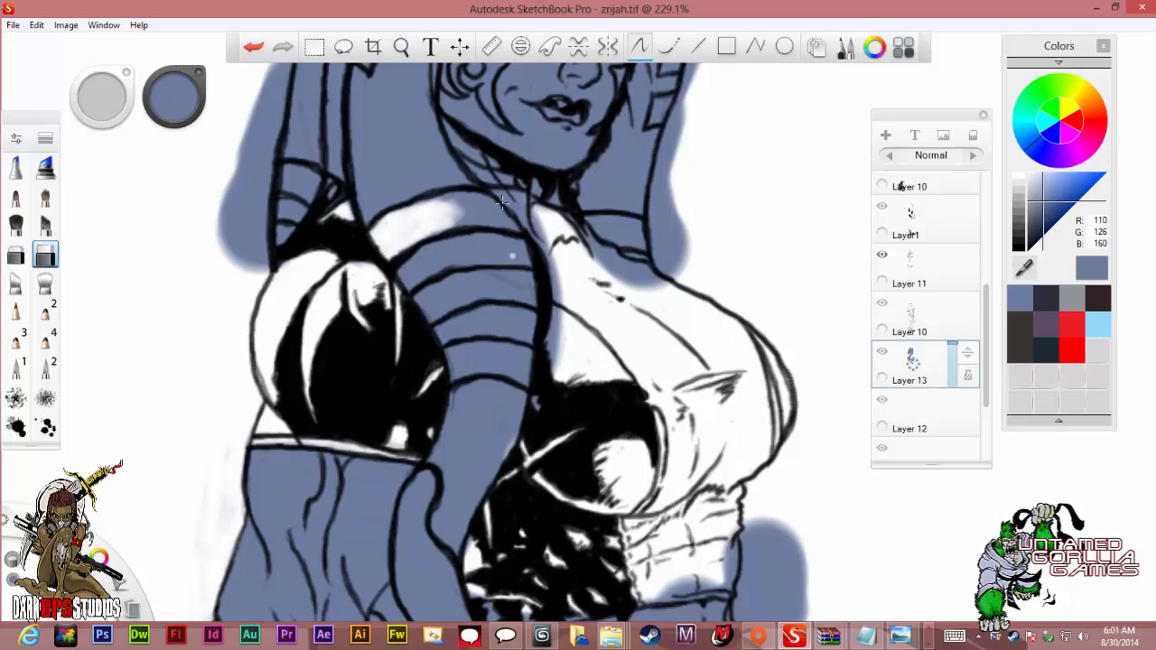
mouse_move(478, 210)
mouse_down()
mouse_move(497, 214)
mouse_move(470, 218)
mouse_move(522, 222)
mouse_move(539, 236)
mouse_move(504, 226)
mouse_move(422, 241)
mouse_move(435, 221)
mouse_move(429, 199)
mouse_move(472, 184)
mouse_move(506, 195)
mouse_move(399, 197)
mouse_up()
scroll(466, 212, up, 2)
mouse_move(430, 340)
mouse_down()
mouse_move(446, 318)
mouse_move(452, 354)
mouse_move(515, 322)
mouse_move(506, 327)
mouse_move(560, 339)
mouse_move(544, 299)
mouse_move(488, 303)
mouse_move(436, 323)
mouse_move(546, 326)
mouse_up()
drag(551, 317, 558, 304)
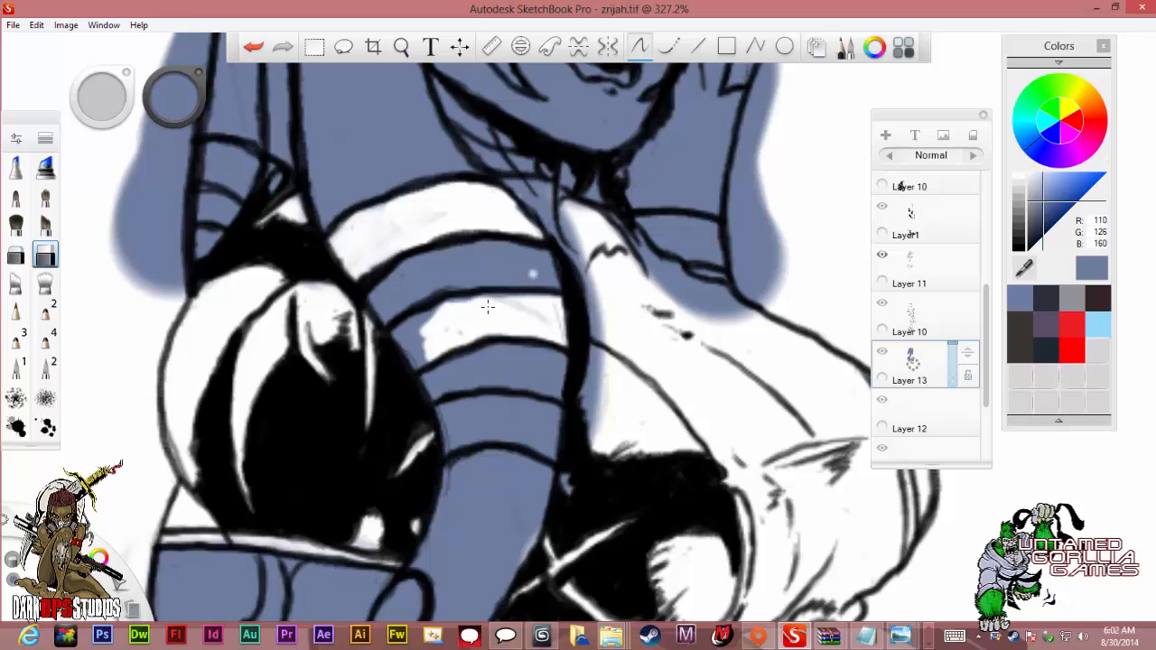
drag(454, 306, 494, 299)
mouse_move(424, 338)
mouse_down()
mouse_move(415, 367)
mouse_move(398, 336)
mouse_move(443, 314)
mouse_up()
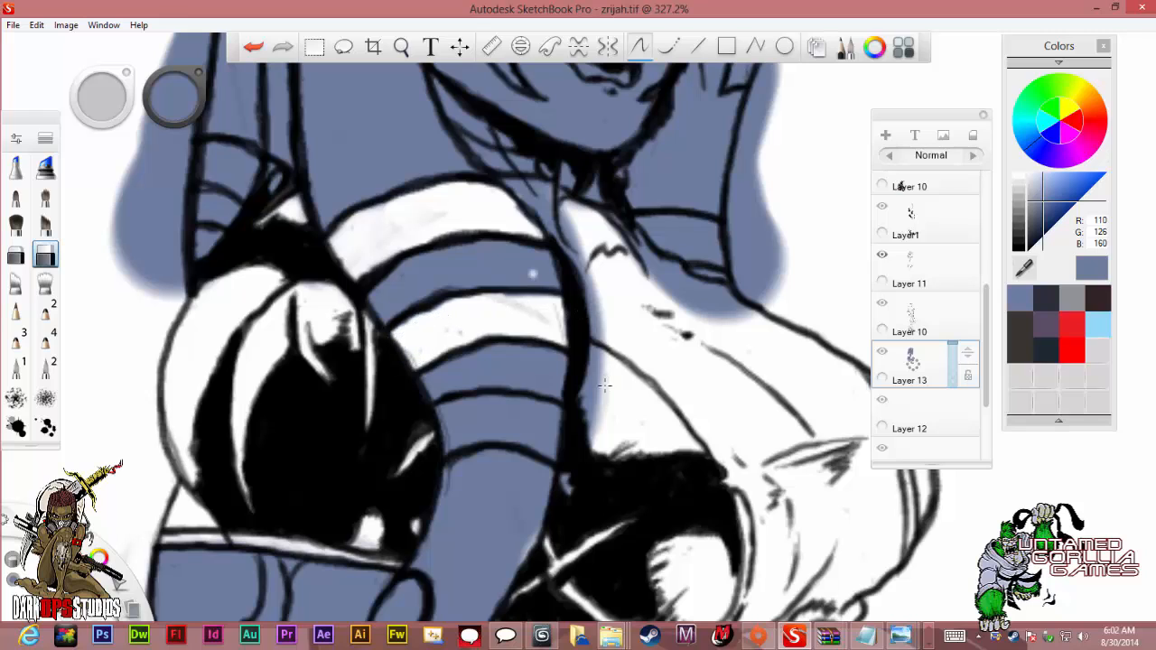
Erase the blue spill from the chest, the collar and around the far head-tail's tip, clearing the pale band near that tip.
mouse_move(606, 390)
mouse_down()
mouse_move(588, 432)
mouse_move(599, 375)
mouse_move(577, 409)
mouse_move(599, 350)
mouse_move(583, 255)
mouse_move(596, 293)
mouse_move(578, 254)
mouse_move(472, 150)
mouse_move(548, 191)
mouse_move(553, 175)
mouse_move(573, 228)
mouse_move(553, 192)
mouse_move(623, 232)
mouse_move(583, 222)
mouse_move(596, 191)
mouse_move(536, 187)
mouse_up()
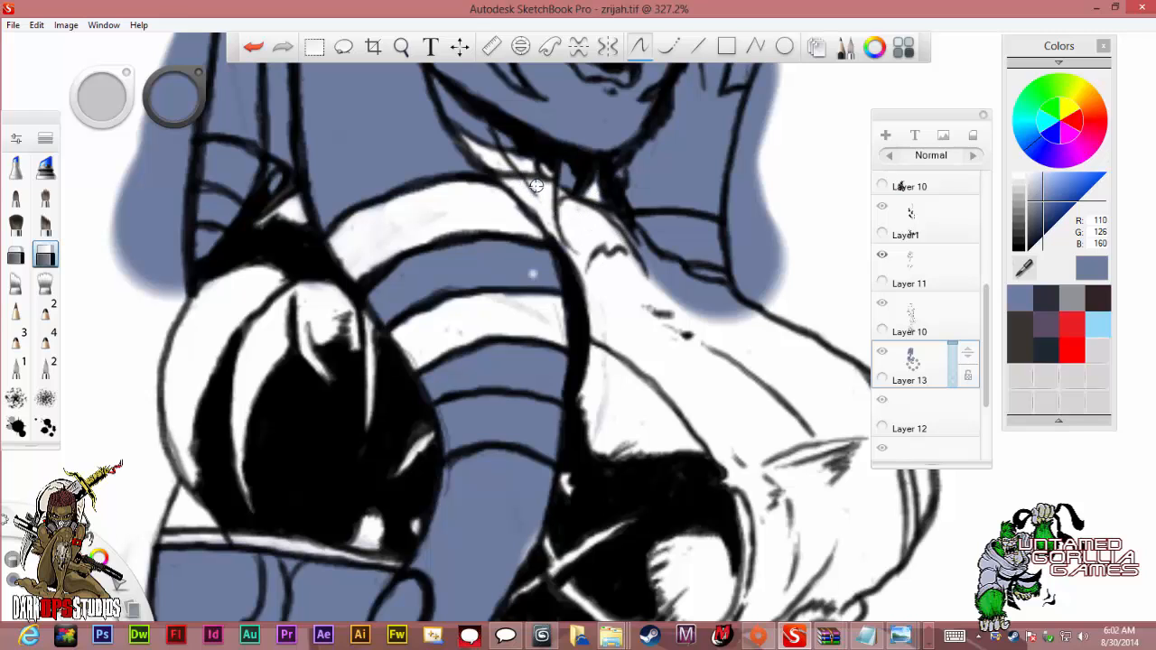
scroll(535, 186, down, 5)
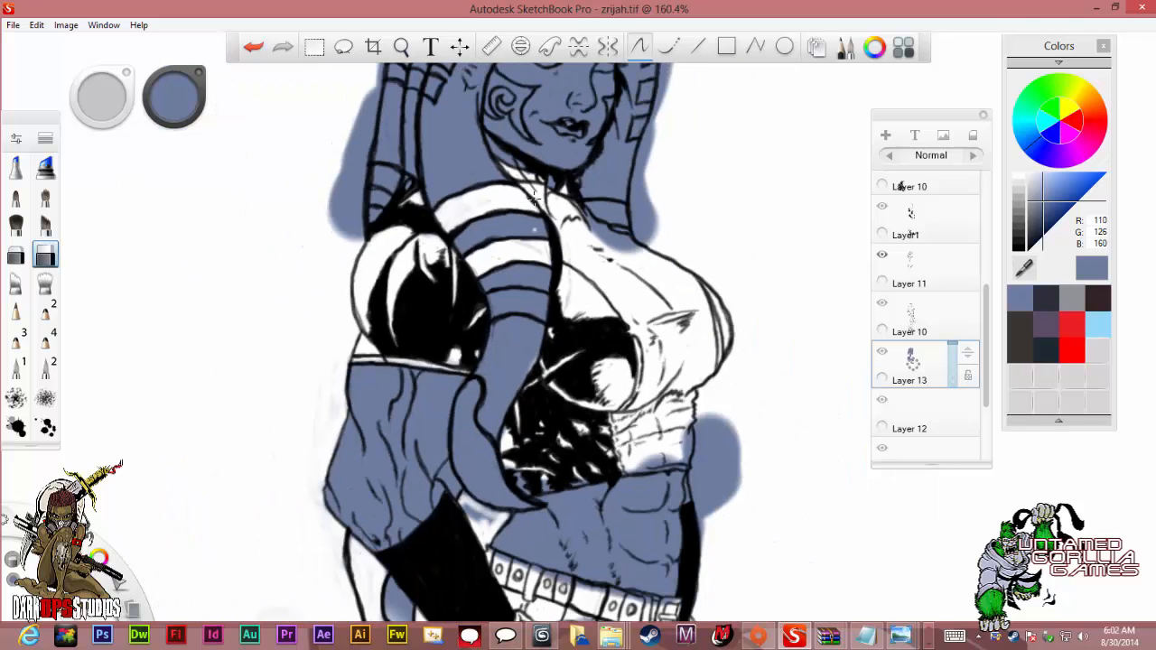
scroll(677, 209, down, 2)
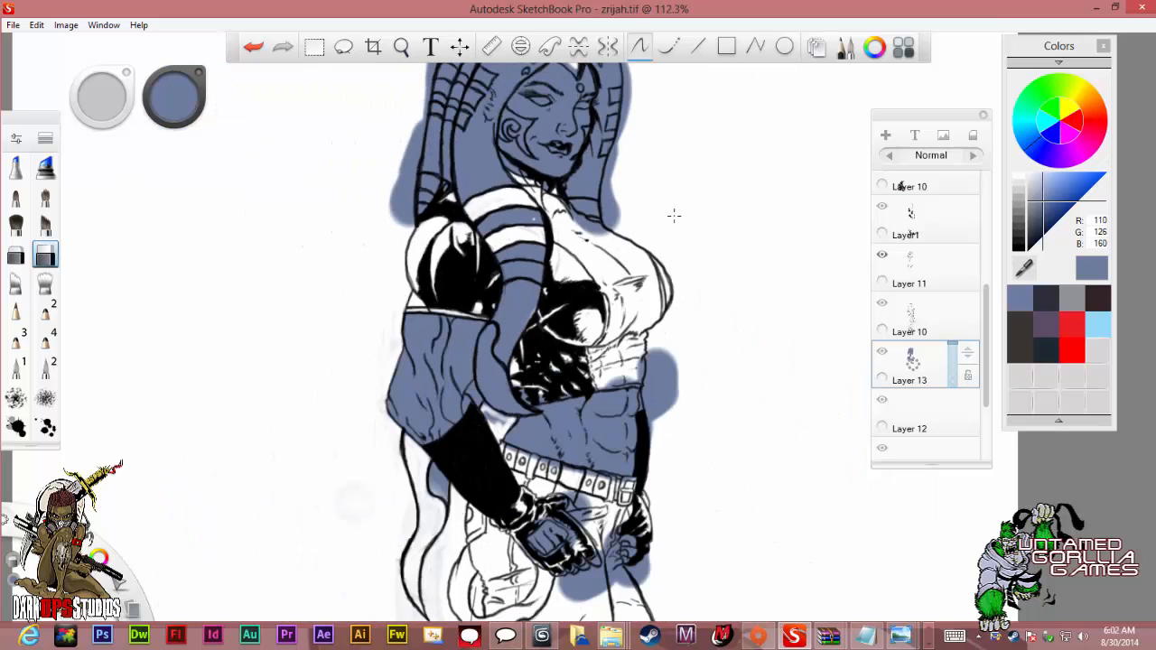
scroll(672, 216, up, 3)
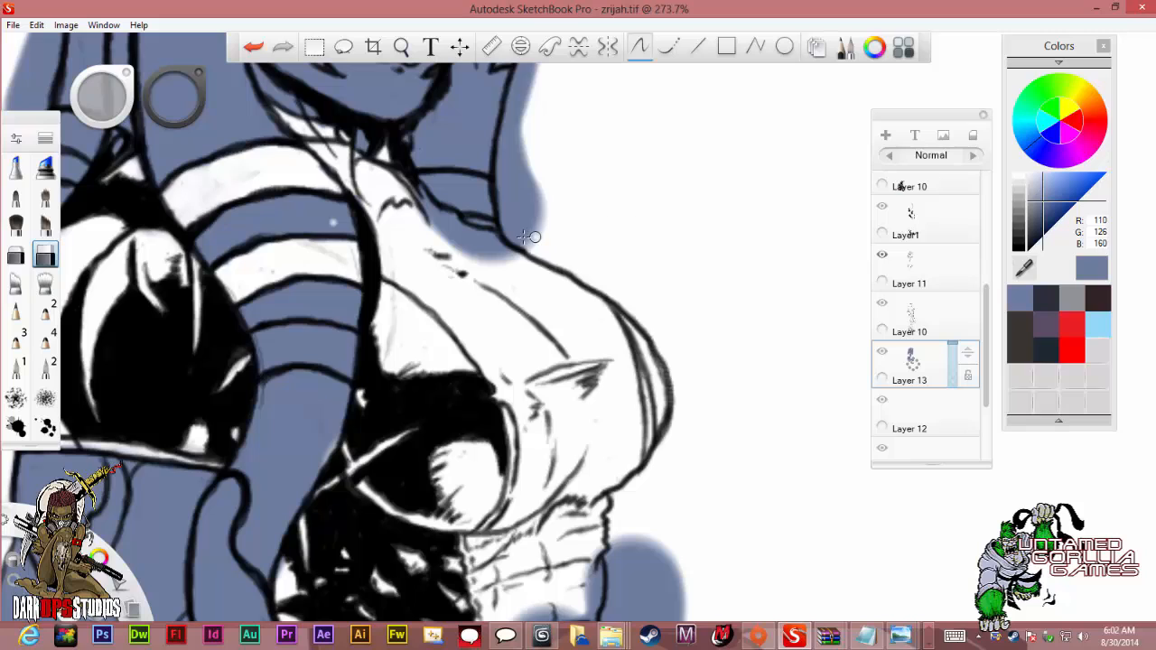
scroll(519, 231, up, 1)
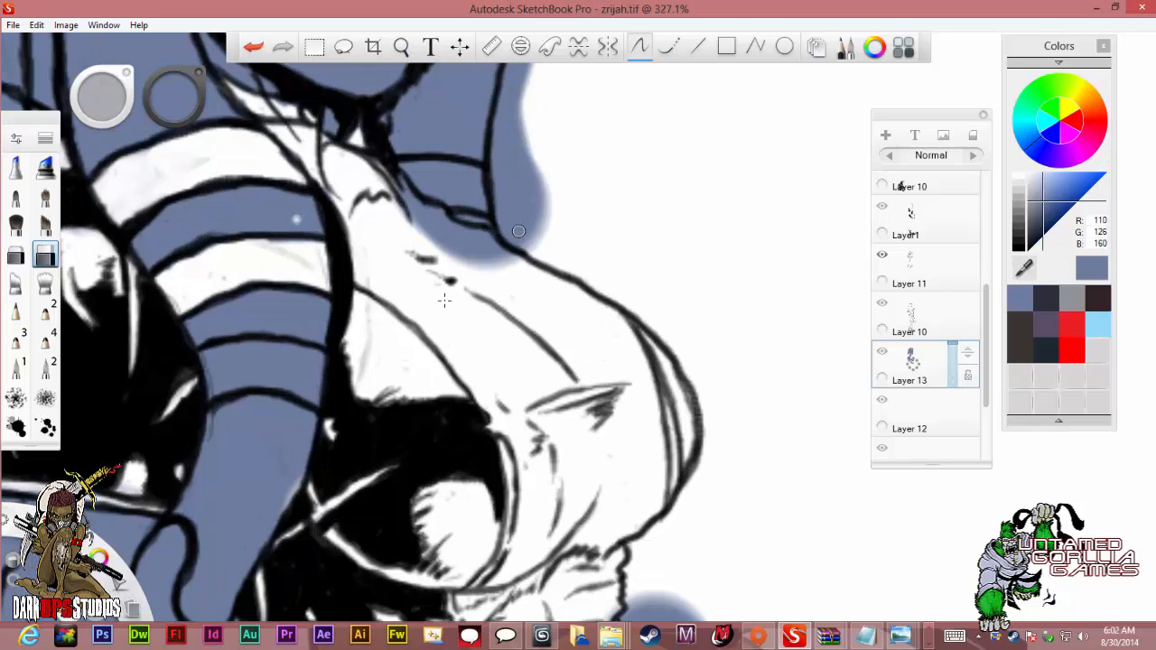
mouse_move(456, 258)
mouse_down()
mouse_move(432, 210)
mouse_move(396, 184)
mouse_move(481, 206)
mouse_move(475, 174)
mouse_move(403, 168)
mouse_move(470, 187)
mouse_move(460, 248)
mouse_move(477, 235)
mouse_move(496, 243)
mouse_move(488, 256)
mouse_move(469, 246)
mouse_move(479, 259)
mouse_move(499, 262)
mouse_move(485, 255)
mouse_move(547, 215)
mouse_move(524, 162)
mouse_move(503, 235)
mouse_move(496, 210)
mouse_move(498, 108)
mouse_move(524, 81)
mouse_move(567, 174)
mouse_up()
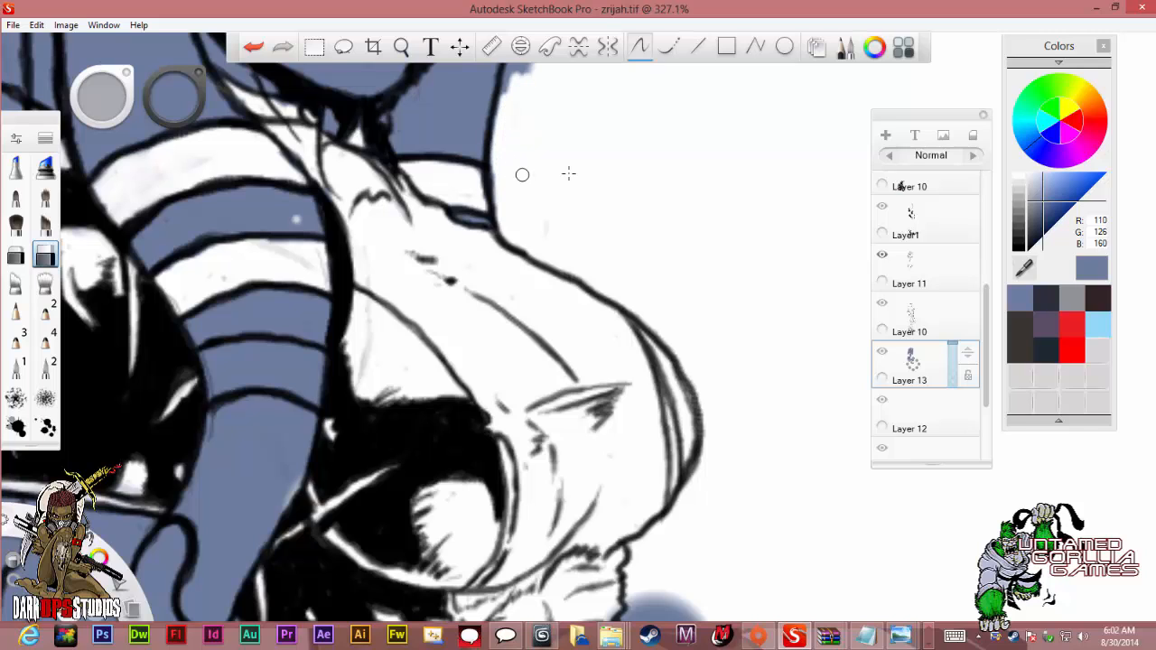
Erase the blue spill along the far head-tail's outer edge and clear three of its rectangular markings.
scroll(568, 174, down, 10)
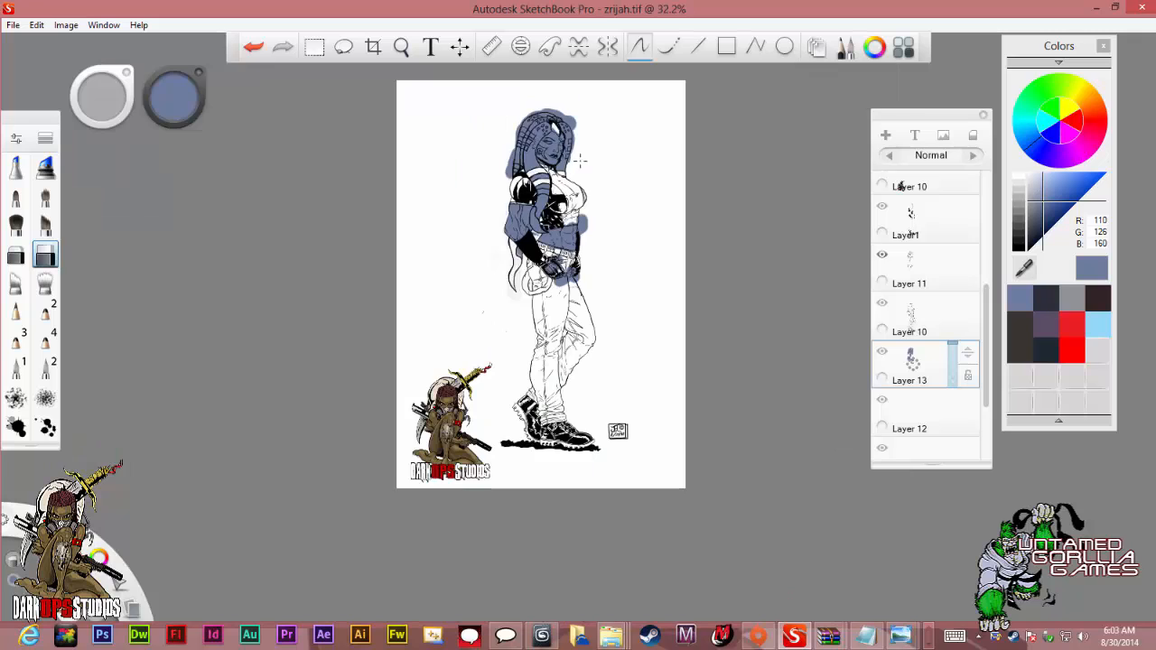
scroll(600, 114, up, 6)
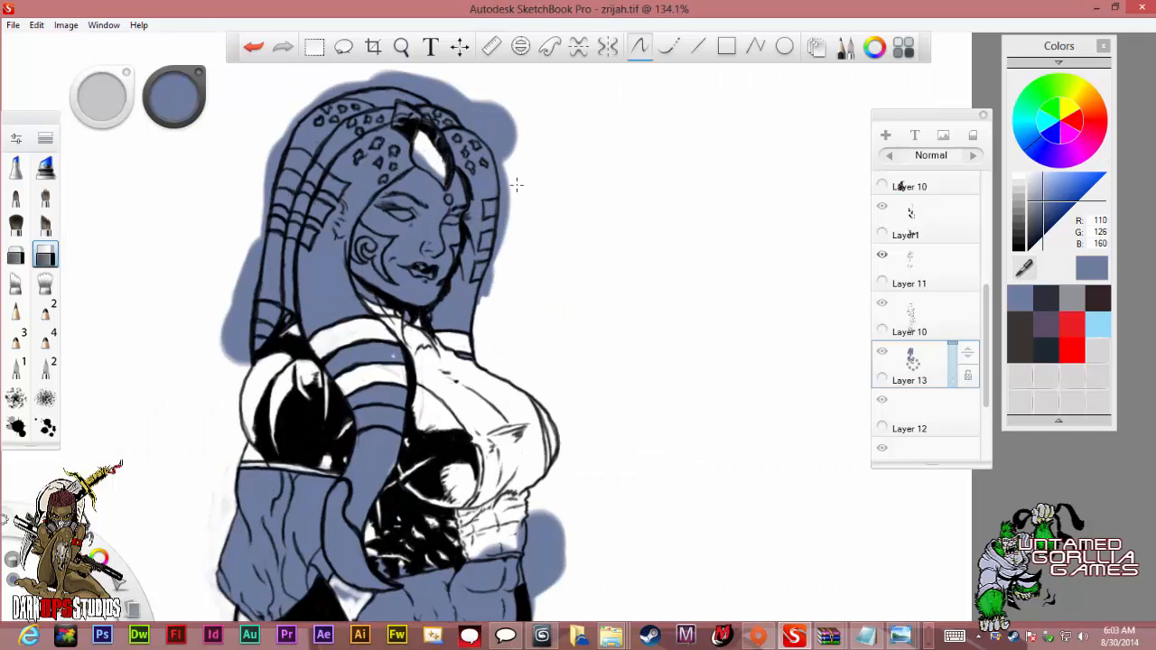
scroll(517, 184, up, 1)
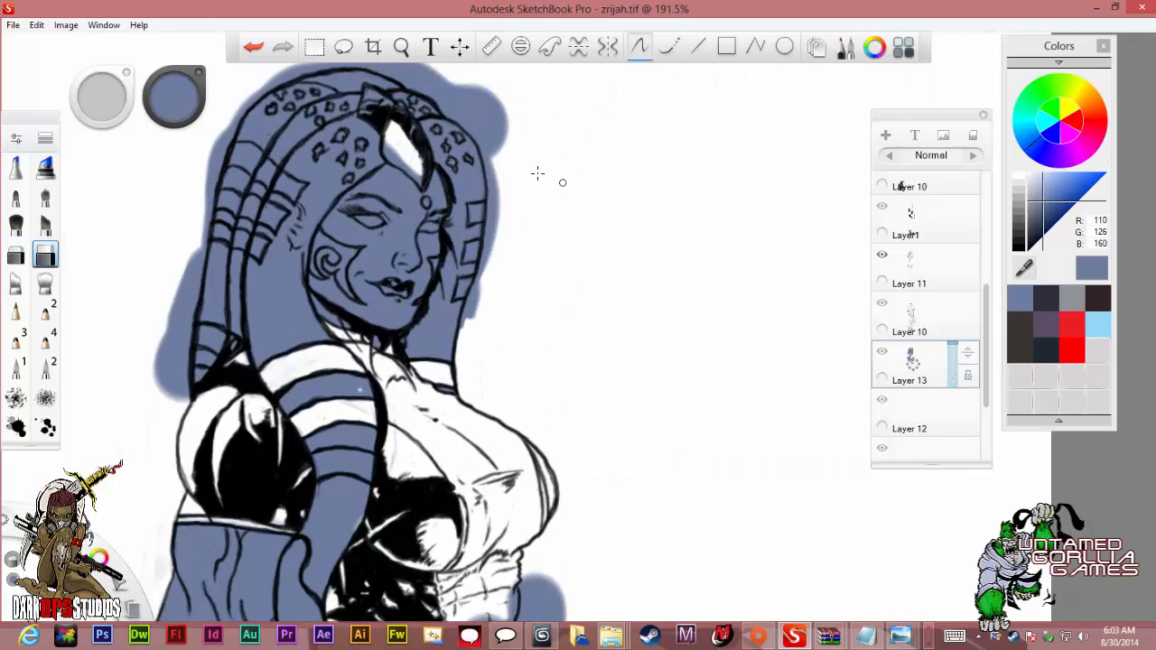
scroll(535, 162, up, 1)
scroll(533, 152, up, 1)
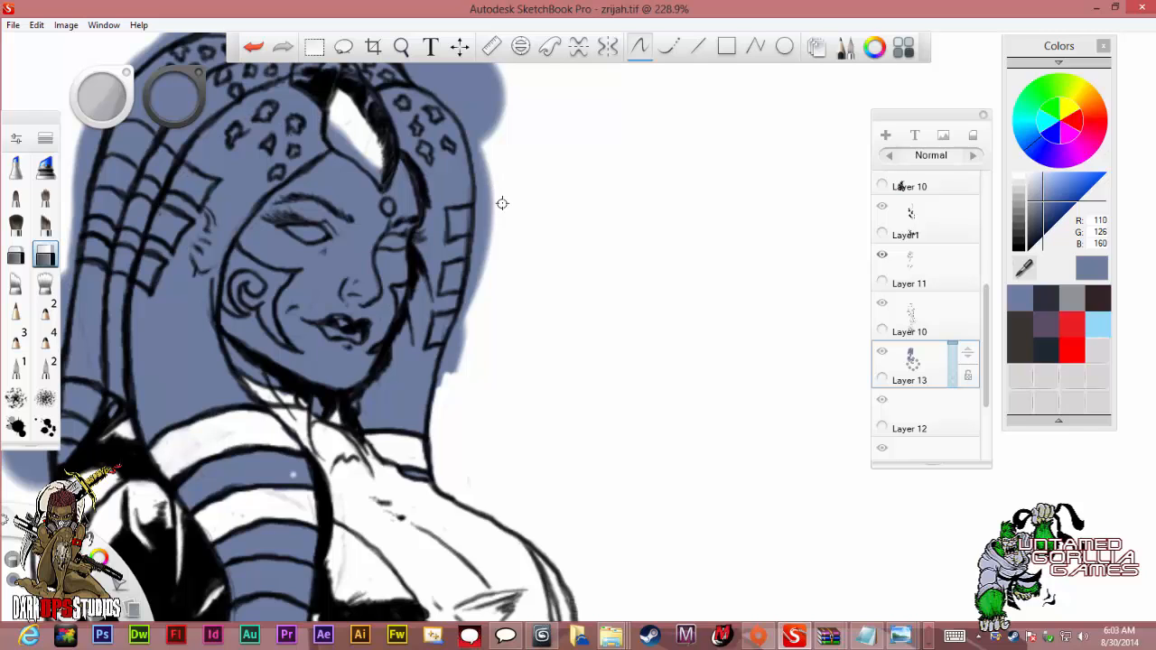
mouse_move(486, 161)
mouse_down()
mouse_move(488, 200)
mouse_move(470, 127)
mouse_move(493, 185)
mouse_move(479, 249)
mouse_move(480, 202)
mouse_move(460, 231)
mouse_move(455, 216)
mouse_move(467, 214)
mouse_up()
mouse_move(480, 257)
mouse_down()
mouse_move(439, 387)
mouse_move(466, 303)
mouse_move(458, 330)
mouse_up()
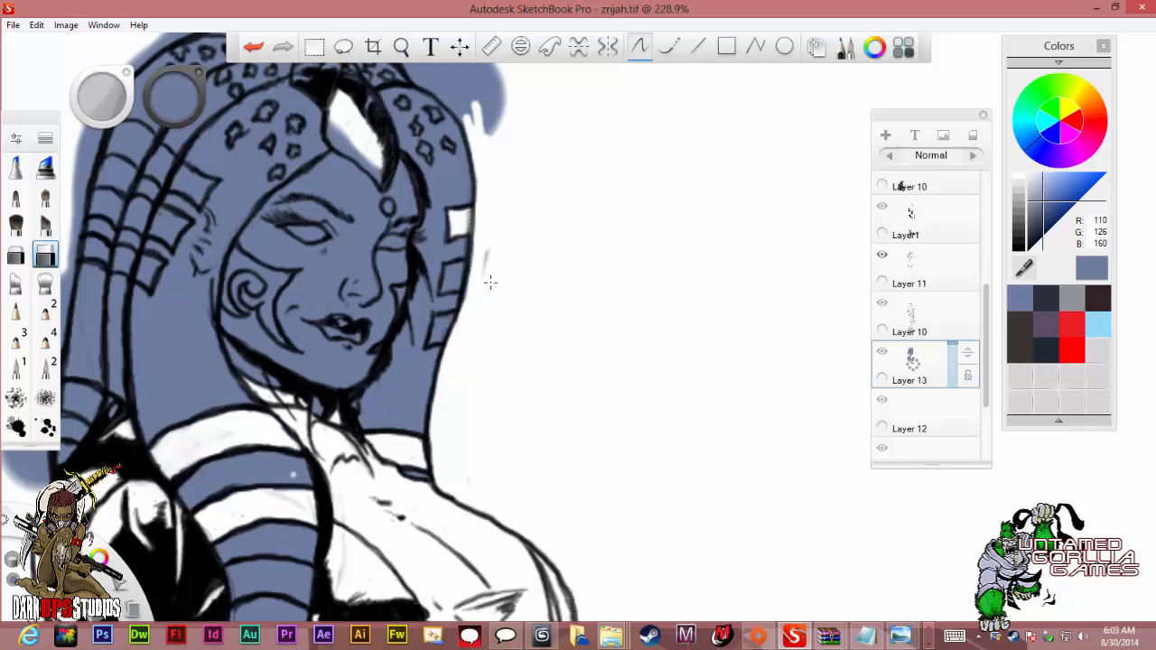
mouse_move(458, 283)
mouse_down()
mouse_move(446, 287)
mouse_move(450, 269)
mouse_move(458, 279)
mouse_move(430, 340)
mouse_move(446, 329)
mouse_up()
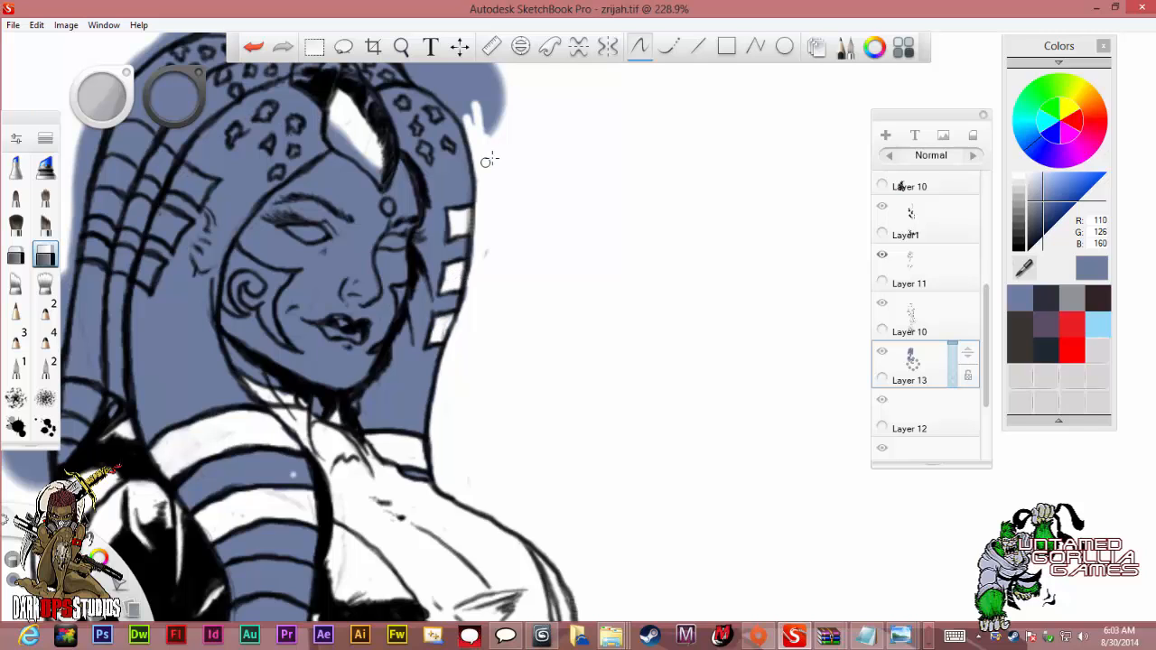
drag(498, 127, 472, 108)
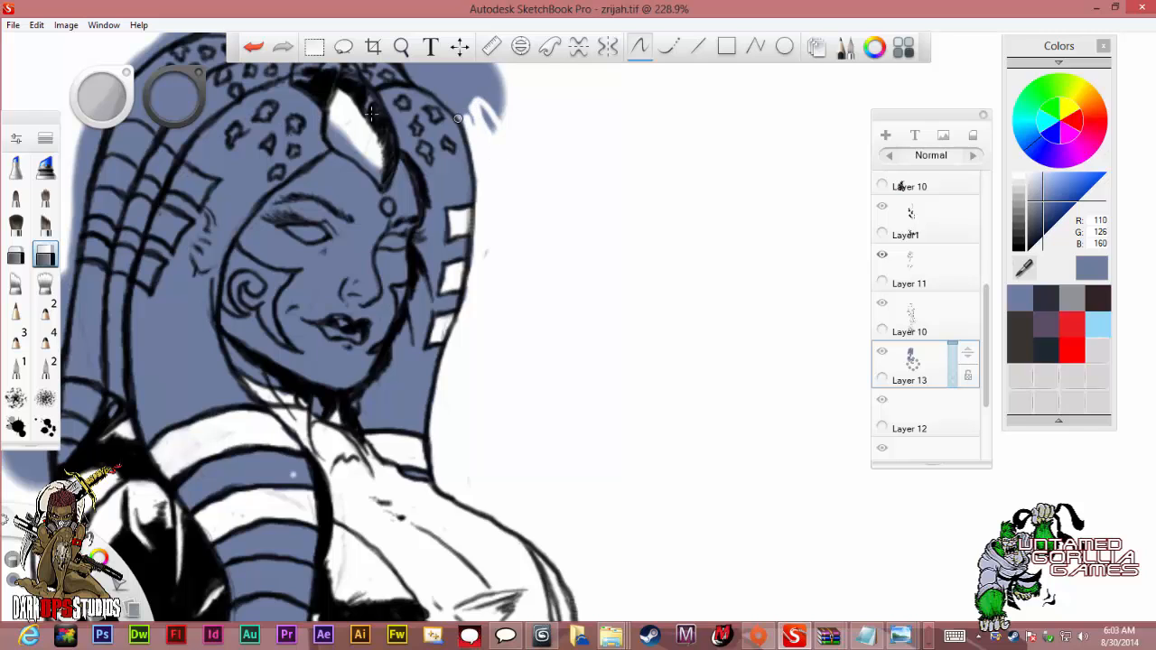
Erase the blue from the forehead ornament and its bead, both eyes and the far cheek's marking.
mouse_move(382, 181)
mouse_down()
mouse_move(332, 127)
mouse_move(380, 176)
mouse_up()
drag(365, 120, 367, 101)
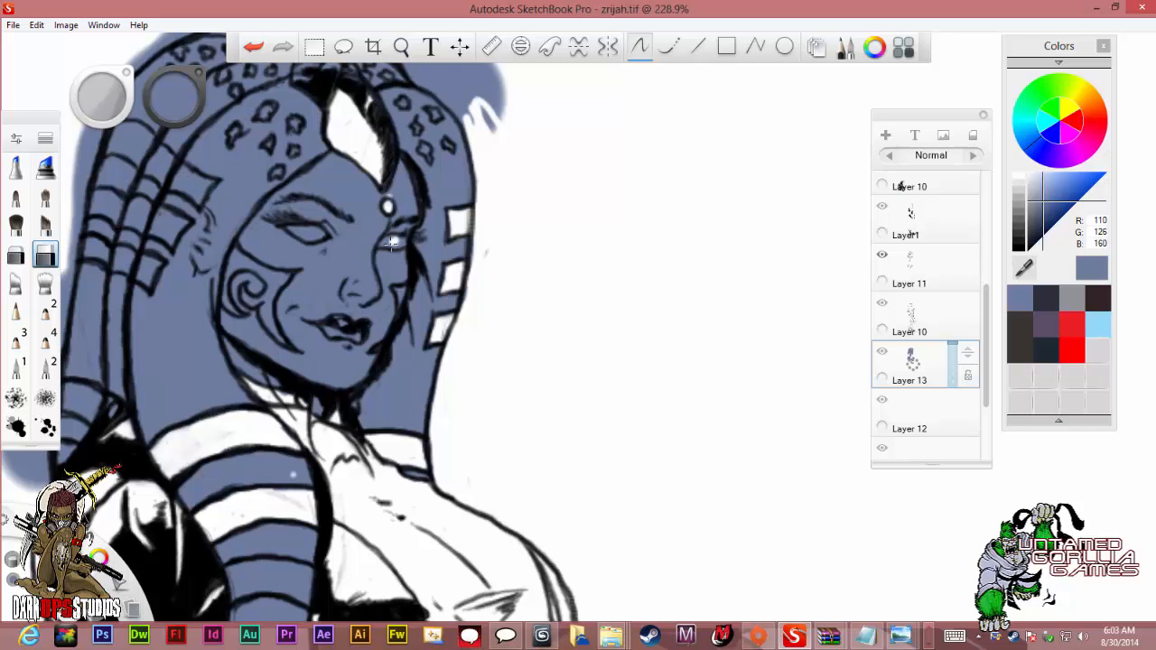
drag(389, 242, 396, 243)
drag(404, 286, 400, 301)
mouse_move(301, 235)
mouse_down()
mouse_move(293, 229)
mouse_move(318, 237)
mouse_move(306, 231)
mouse_up()
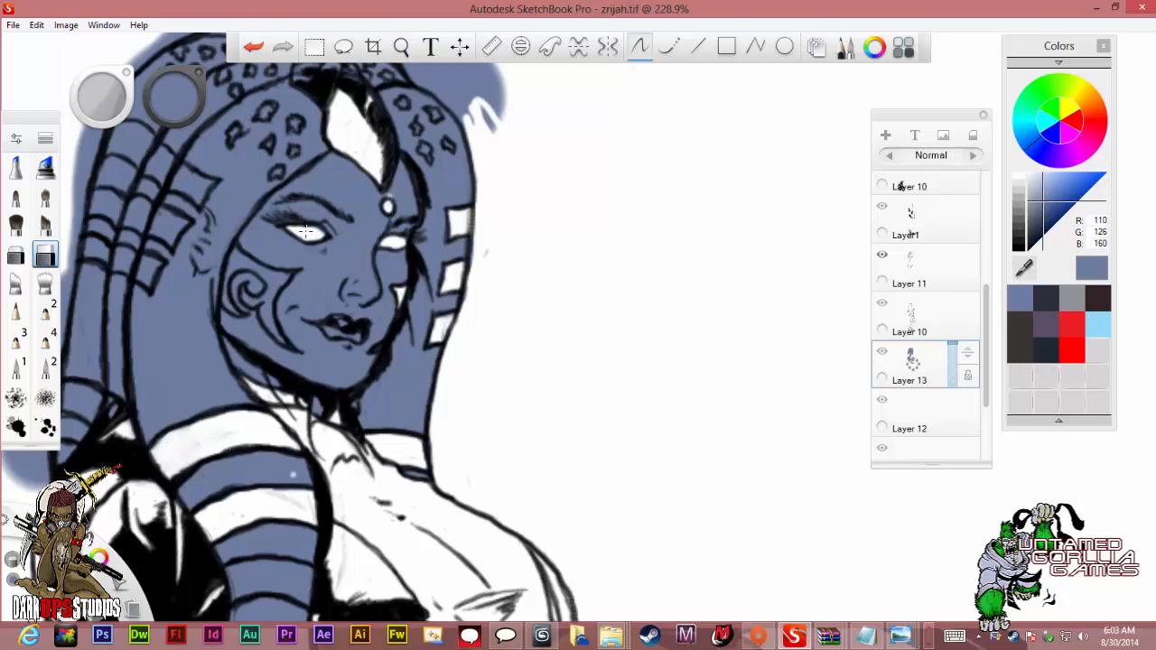
Erase the blue from the teeth between the lips and from the swirling marking on the near cheek.
drag(332, 322, 357, 336)
mouse_move(257, 273)
mouse_down()
mouse_move(277, 286)
mouse_move(242, 295)
mouse_move(272, 328)
mouse_up()
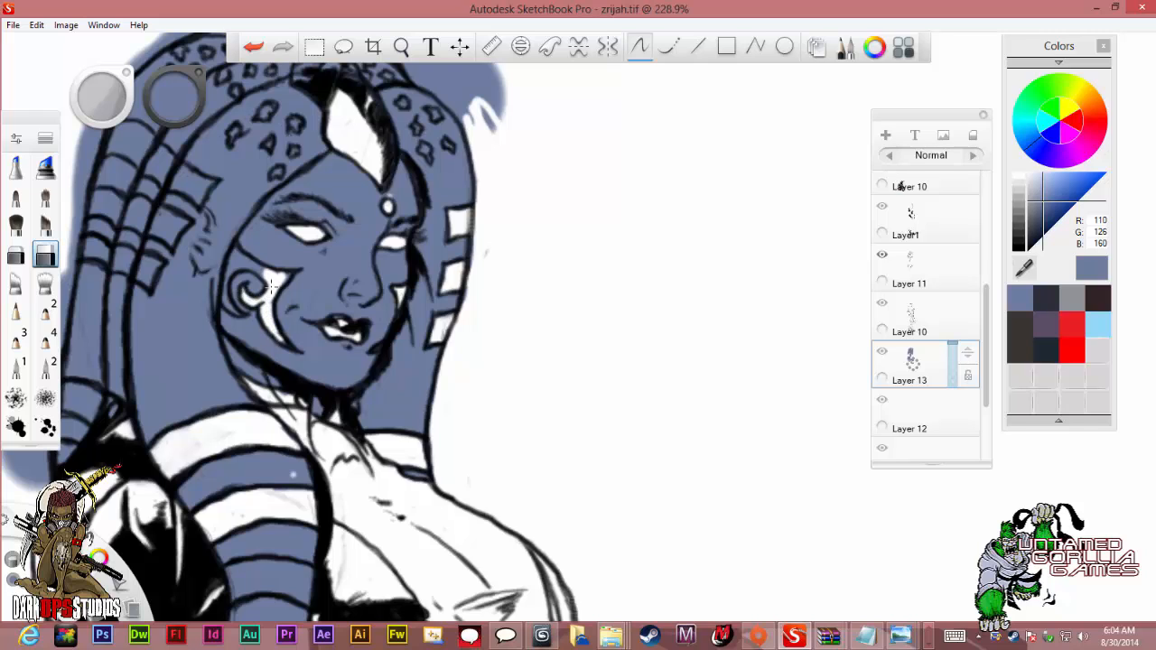
mouse_move(269, 287)
mouse_down()
mouse_move(232, 267)
mouse_move(221, 287)
mouse_move(230, 256)
mouse_up()
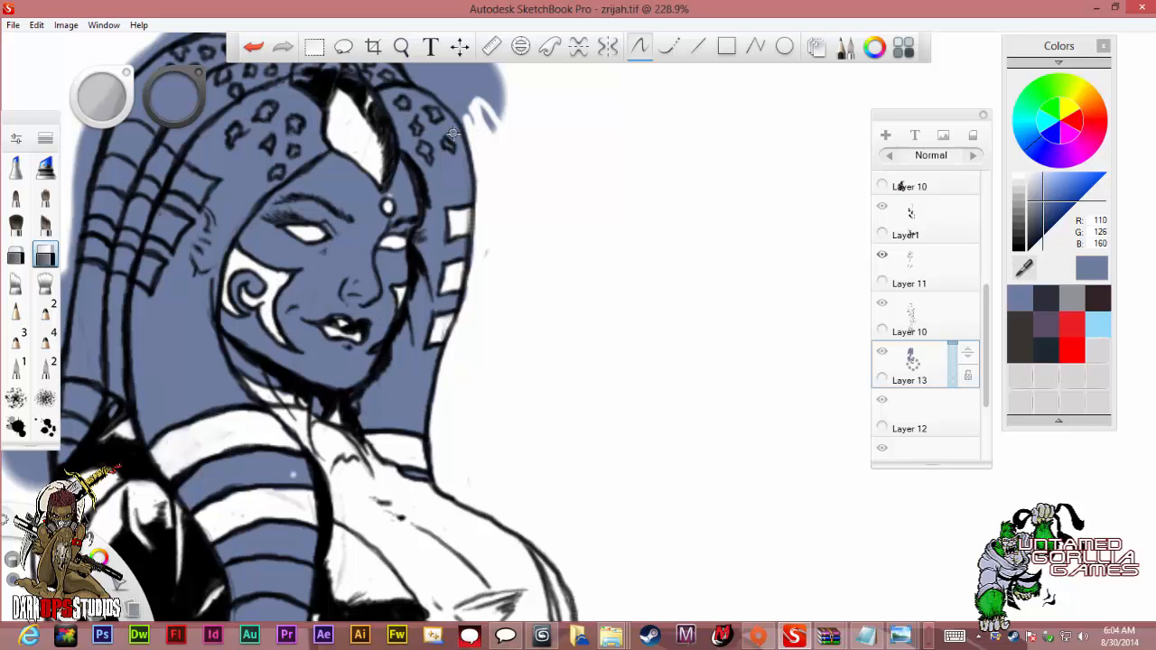
Erase the blue spill outside the outline above the far head-tail and across the crown of the head.
scroll(453, 134, down, 5)
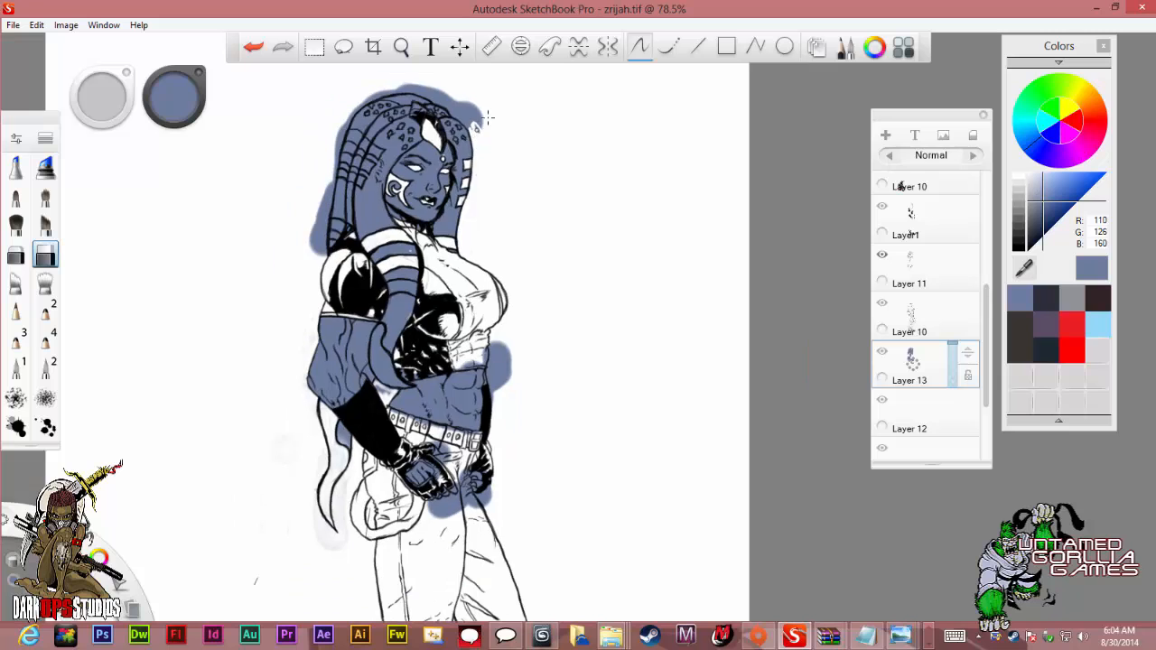
scroll(475, 81, up, 5)
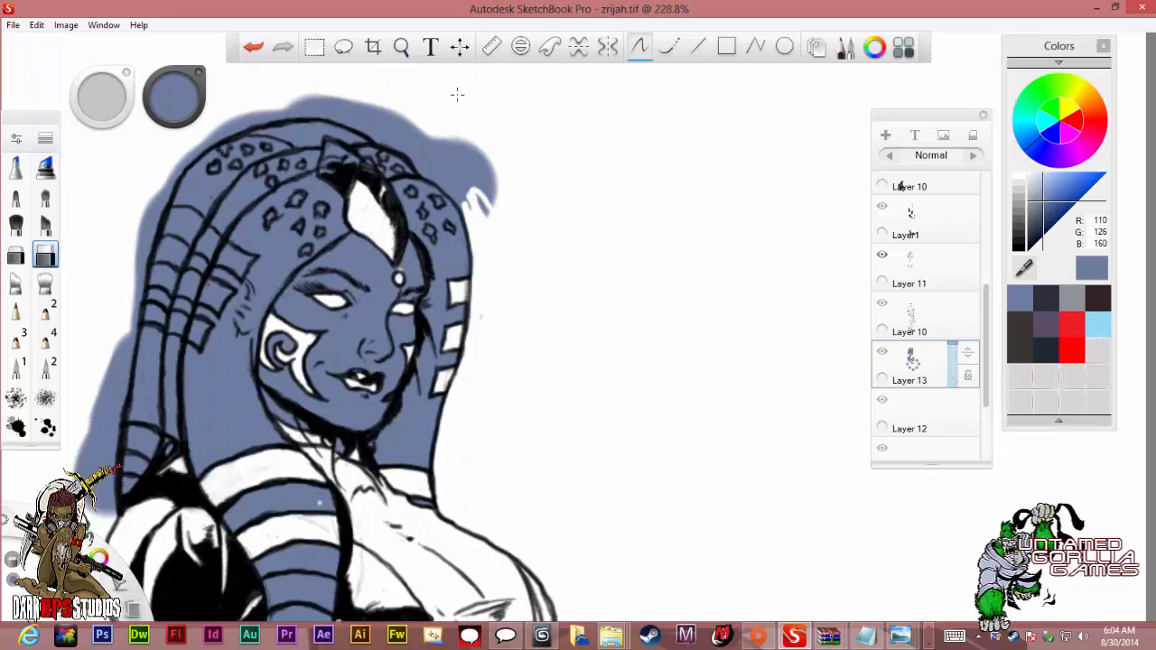
mouse_move(445, 170)
mouse_down()
mouse_move(478, 211)
mouse_move(451, 176)
mouse_move(468, 230)
mouse_move(440, 151)
mouse_move(469, 175)
mouse_move(443, 146)
mouse_move(489, 252)
mouse_move(474, 160)
mouse_move(494, 183)
mouse_move(479, 151)
mouse_move(466, 178)
mouse_move(469, 229)
mouse_move(414, 163)
mouse_move(427, 191)
mouse_move(433, 166)
mouse_move(454, 215)
mouse_move(444, 183)
mouse_up()
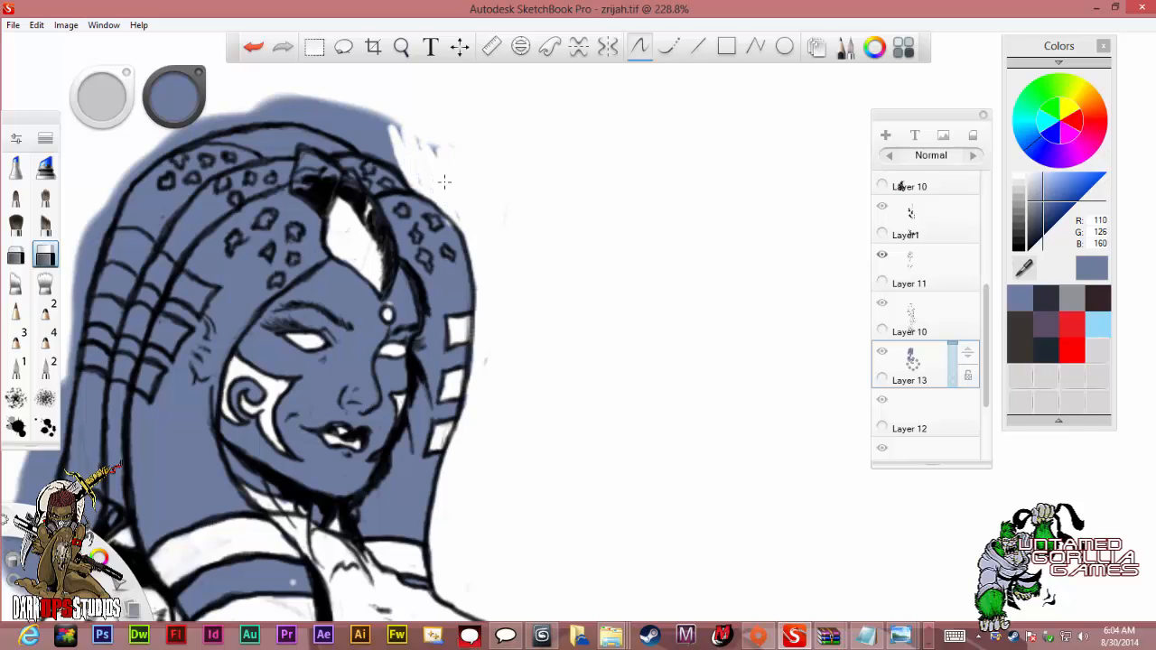
mouse_move(415, 124)
mouse_down()
mouse_move(414, 161)
mouse_move(402, 146)
mouse_move(402, 162)
mouse_move(353, 140)
mouse_move(347, 123)
mouse_move(363, 133)
mouse_move(360, 117)
mouse_move(394, 155)
mouse_move(348, 106)
mouse_move(342, 116)
mouse_move(366, 142)
mouse_move(244, 105)
mouse_move(298, 100)
mouse_move(348, 127)
mouse_move(326, 126)
mouse_move(315, 94)
mouse_move(297, 109)
mouse_move(257, 91)
mouse_move(270, 105)
mouse_move(296, 100)
mouse_move(280, 120)
mouse_move(335, 133)
mouse_up()
mouse_move(271, 119)
mouse_down()
mouse_move(237, 121)
mouse_move(271, 111)
mouse_move(258, 125)
mouse_up()
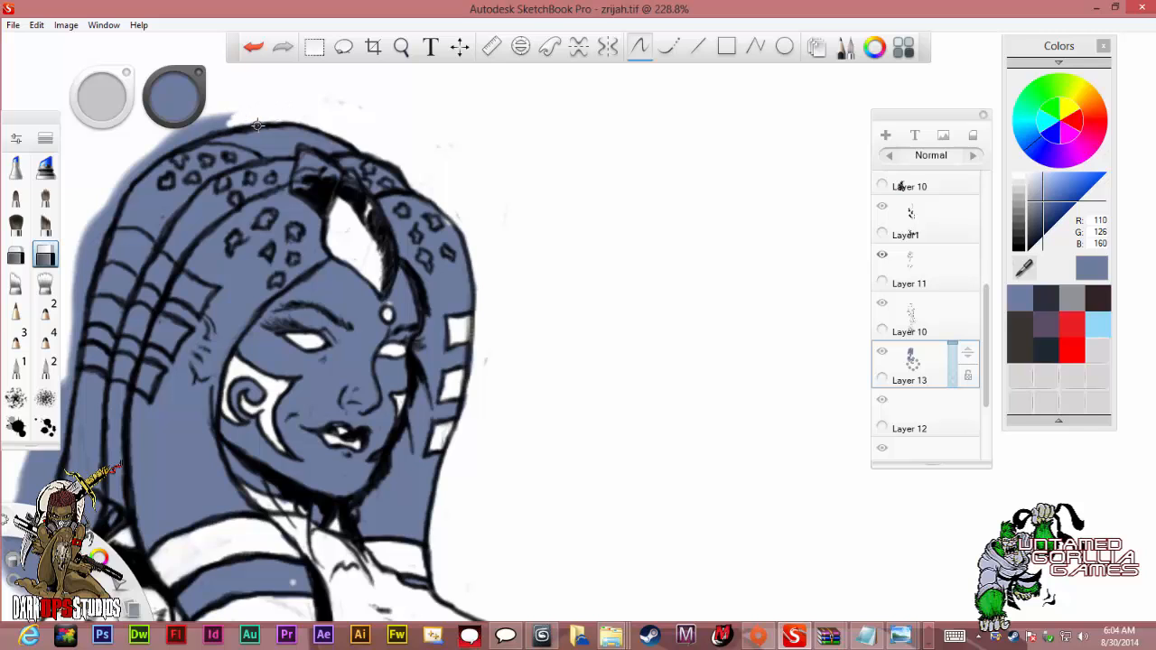
Erase the blue spill along the rear head-tail's outer edge, from the shoulder up to its striped markings.
scroll(258, 126, down, 5)
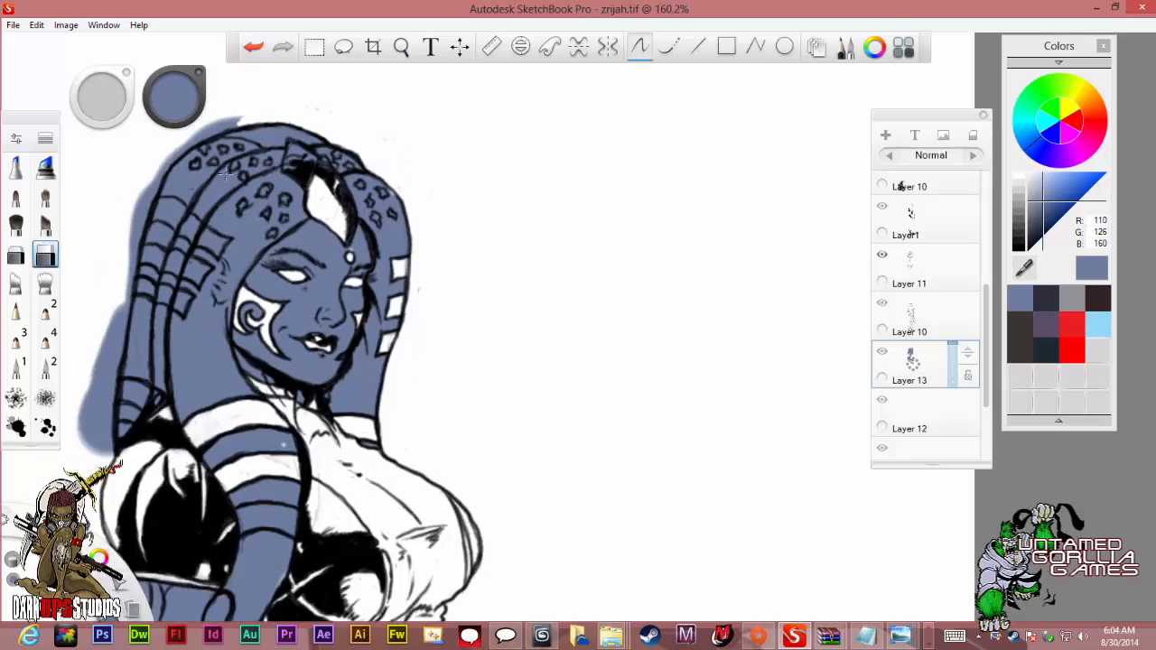
scroll(118, 264, up, 1)
scroll(119, 264, up, 4)
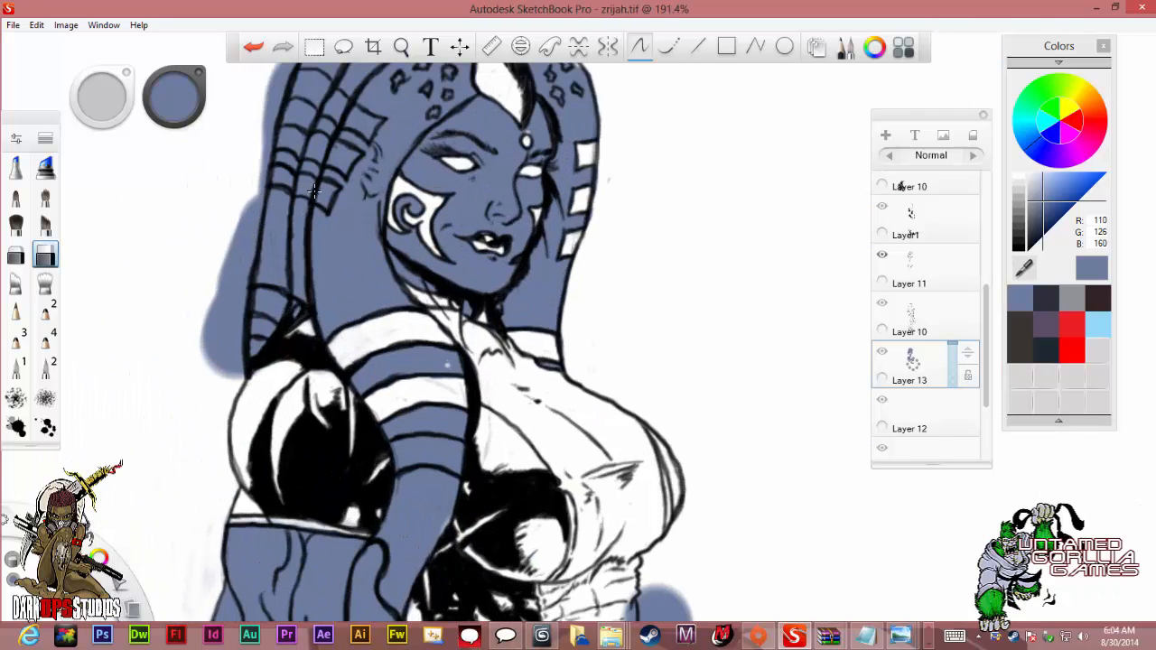
mouse_move(233, 213)
mouse_down()
mouse_move(239, 233)
mouse_move(242, 196)
mouse_move(235, 273)
mouse_move(255, 154)
mouse_move(221, 307)
mouse_move(235, 234)
mouse_up()
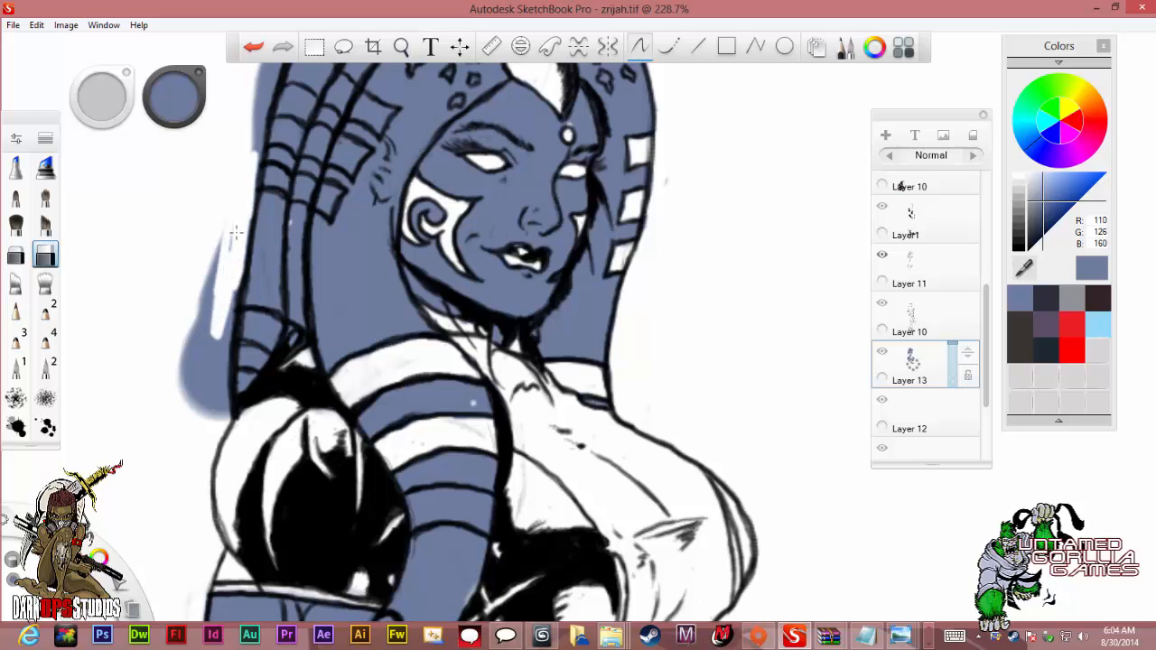
drag(216, 335, 232, 294)
mouse_move(219, 380)
mouse_down()
mouse_move(217, 402)
mouse_move(222, 357)
mouse_move(225, 404)
mouse_up()
mouse_move(232, 331)
mouse_down()
mouse_move(208, 360)
mouse_move(212, 305)
mouse_move(206, 411)
mouse_move(216, 406)
mouse_move(199, 354)
mouse_move(197, 414)
mouse_move(201, 264)
mouse_up()
drag(202, 328, 209, 269)
mouse_move(241, 161)
mouse_down()
mouse_move(254, 117)
mouse_move(257, 154)
mouse_move(261, 111)
mouse_move(263, 158)
mouse_up()
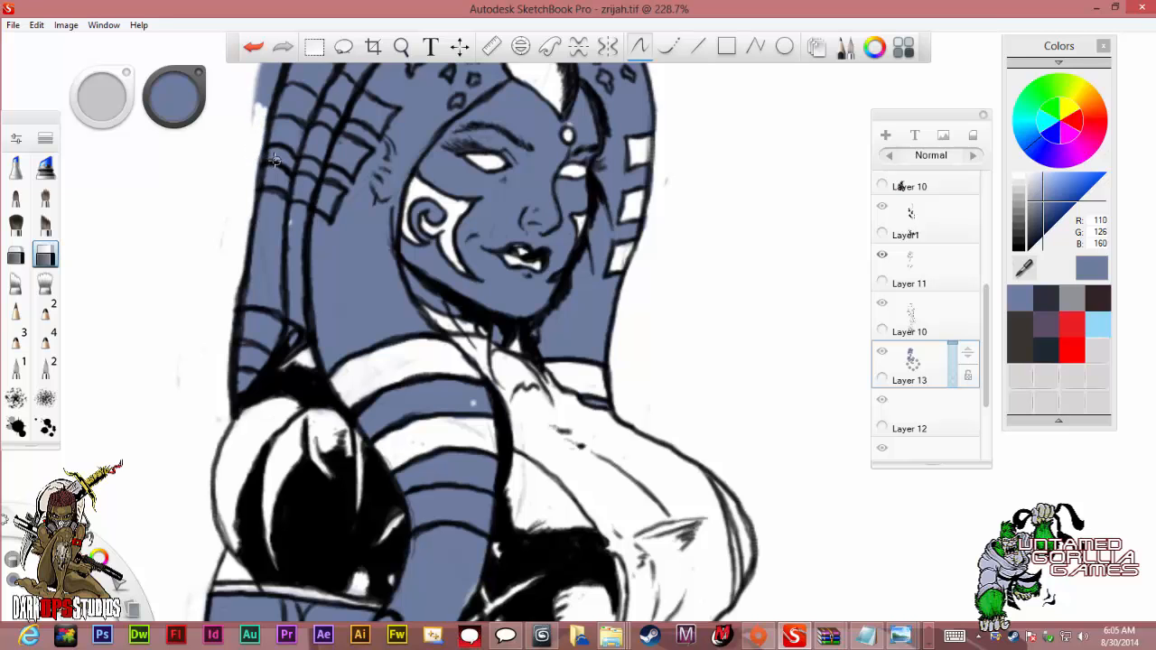
Erase the remaining blue spill outside the upper back curve of the head.
scroll(275, 159, down, 3)
scroll(278, 159, down, 5)
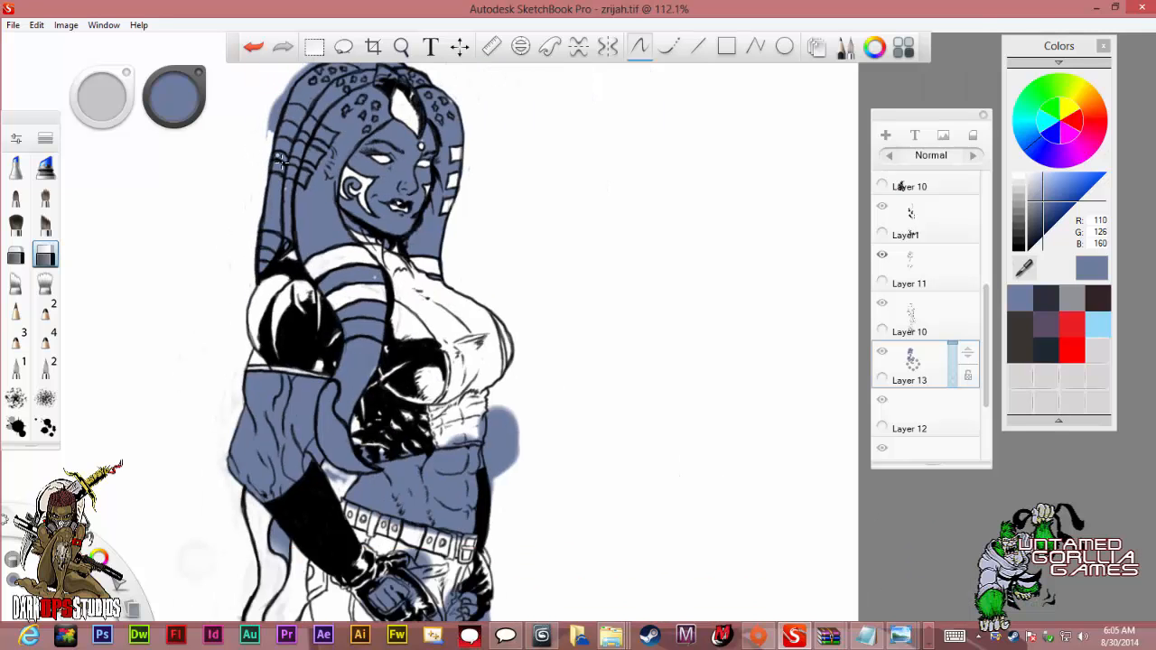
scroll(260, 88, up, 2)
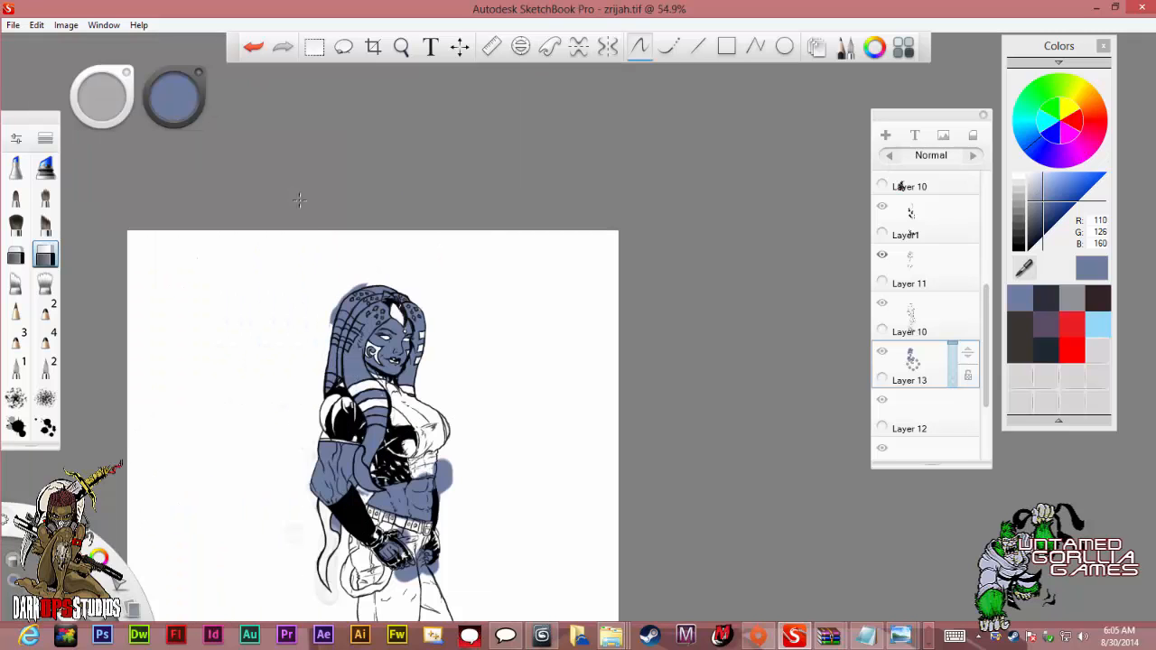
scroll(329, 298, up, 4)
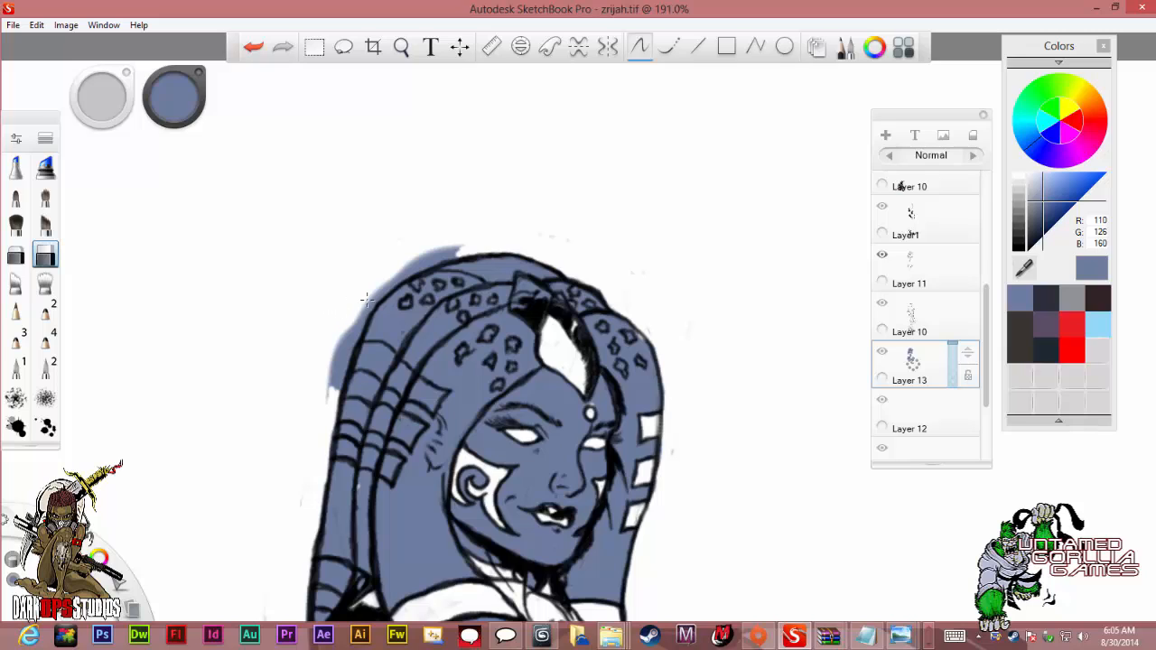
mouse_move(365, 299)
mouse_down()
mouse_move(336, 363)
mouse_move(343, 323)
mouse_move(332, 372)
mouse_move(372, 302)
mouse_move(421, 260)
mouse_move(459, 249)
mouse_move(442, 251)
mouse_up()
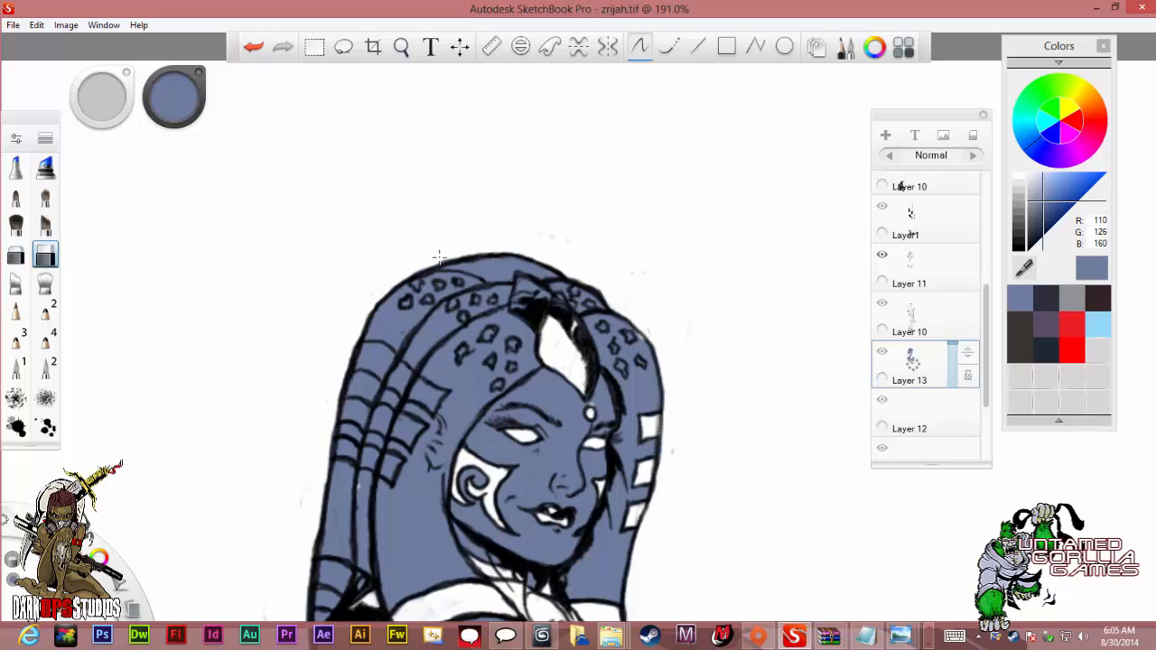
Clear the blue from the three rows of striped markings across the near and rear head-tails.
mouse_move(390, 291)
mouse_down()
mouse_move(373, 362)
mouse_move(382, 383)
mouse_move(420, 385)
mouse_up()
mouse_move(432, 393)
mouse_down()
mouse_move(384, 367)
mouse_move(390, 359)
mouse_move(358, 371)
mouse_move(365, 347)
mouse_move(381, 359)
mouse_up()
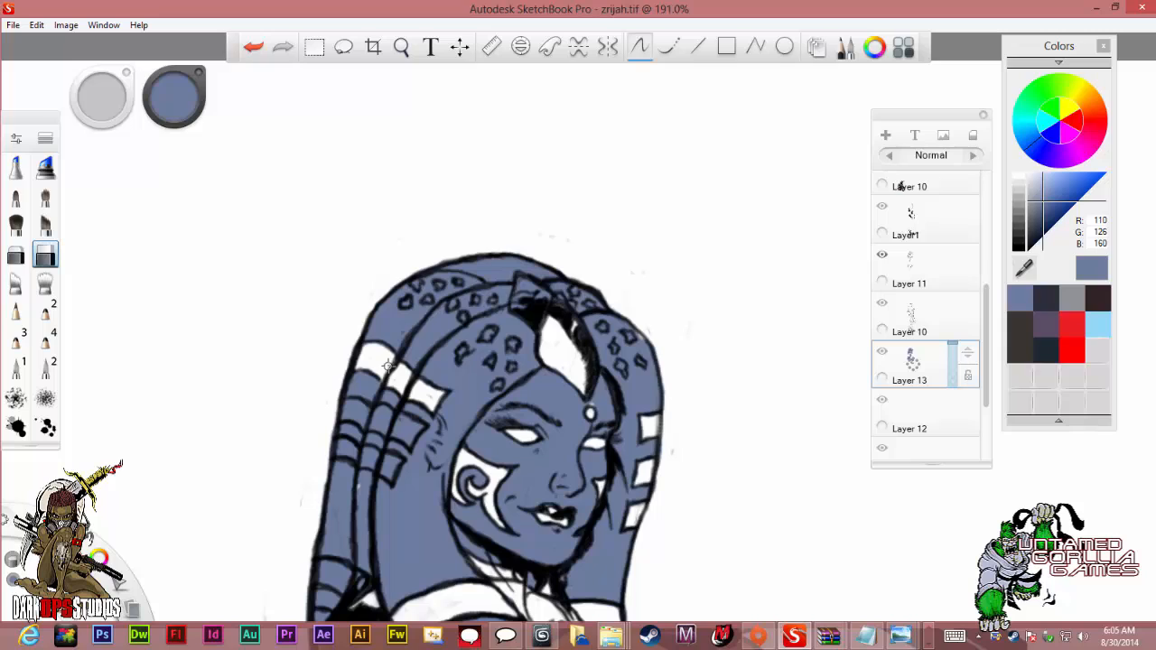
mouse_move(389, 431)
mouse_down()
mouse_move(386, 412)
mouse_move(379, 426)
mouse_move(376, 416)
mouse_move(408, 440)
mouse_move(398, 417)
mouse_move(408, 430)
mouse_up()
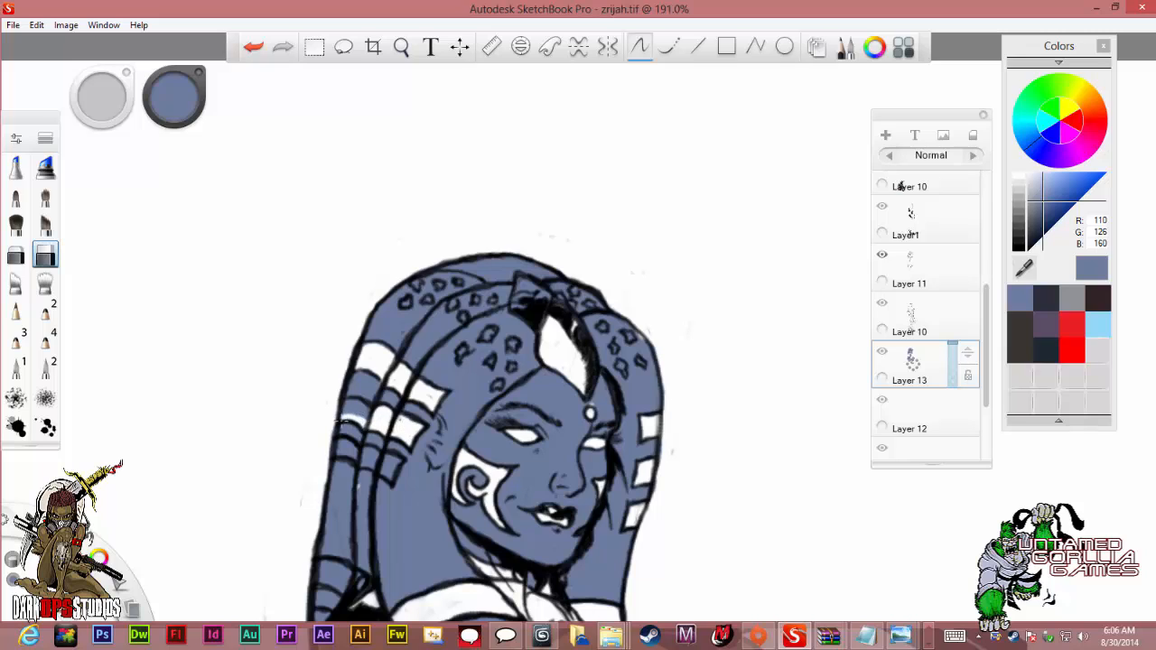
mouse_move(341, 421)
mouse_down()
mouse_move(362, 414)
mouse_move(344, 415)
mouse_move(354, 398)
mouse_up()
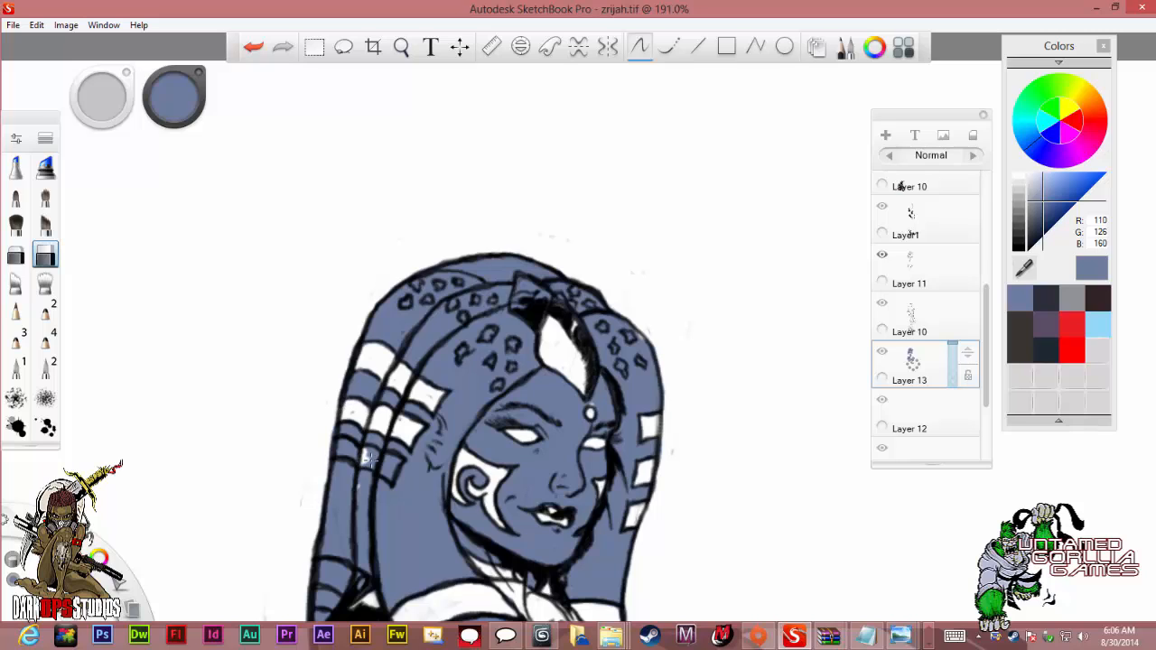
mouse_move(367, 459)
mouse_down()
mouse_move(391, 466)
mouse_move(338, 445)
mouse_move(362, 455)
mouse_up()
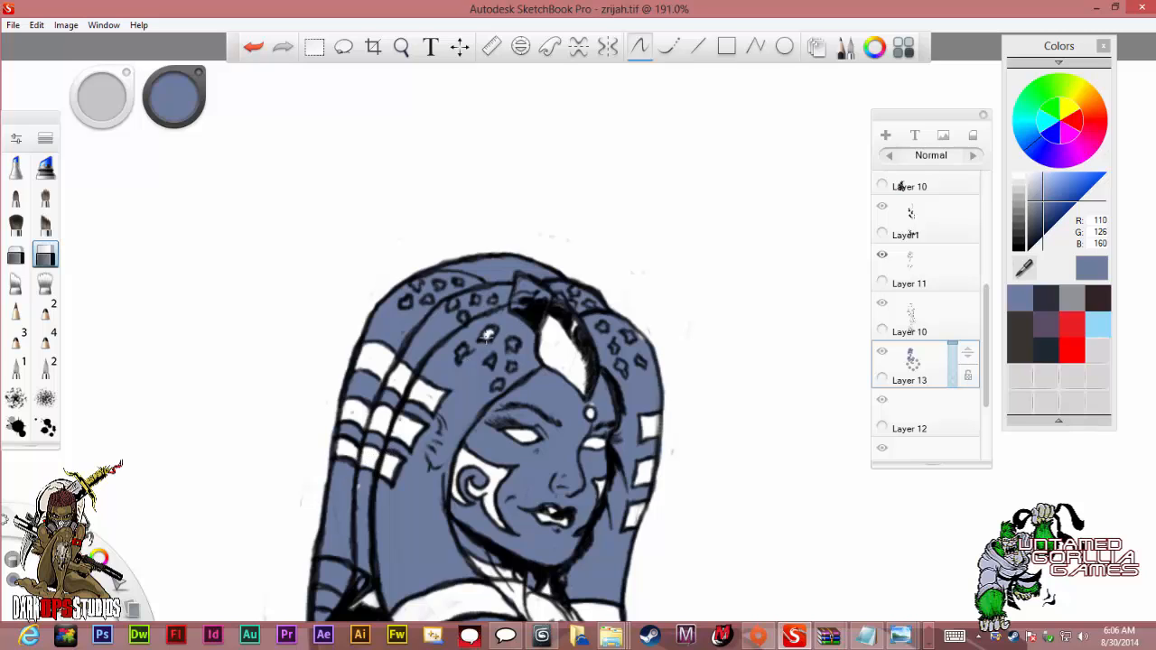
Erase the blue inside the spots on the near and middle head-tails and from the headpiece's upper part.
drag(513, 343, 514, 347)
drag(497, 387, 497, 385)
drag(459, 350, 463, 348)
drag(453, 307, 454, 305)
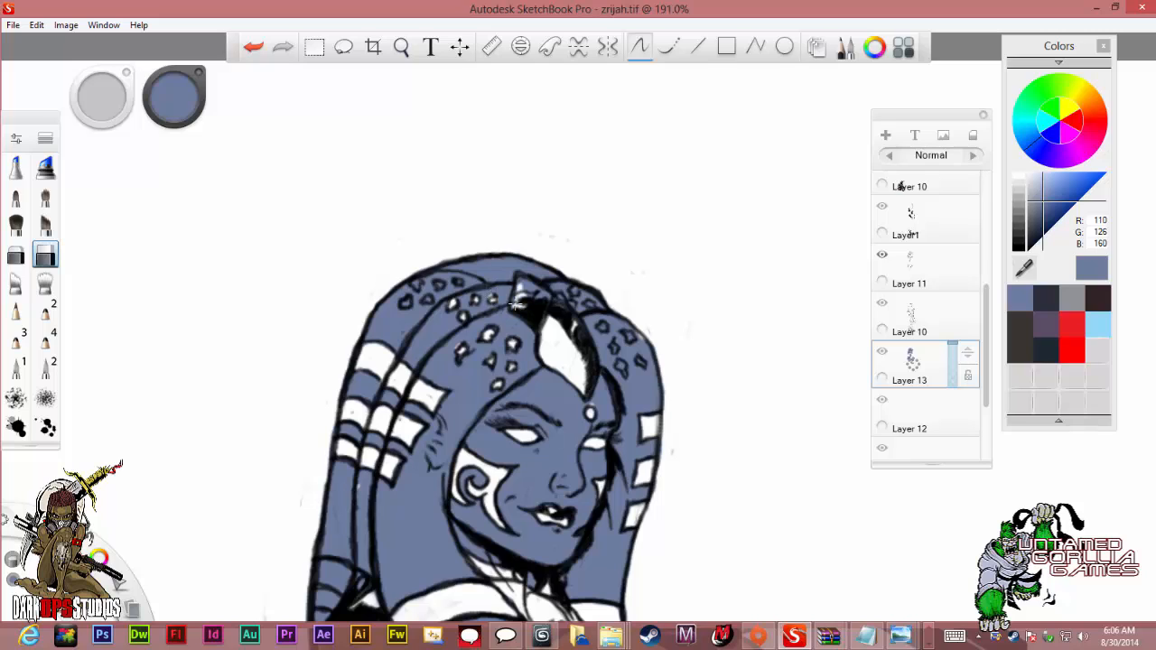
mouse_move(515, 306)
mouse_down()
mouse_move(522, 288)
mouse_move(542, 301)
mouse_up()
Clear the blue from the spots on the rear head-tail, behind the headpiece and on the far head-tail.
scroll(412, 293, up, 2)
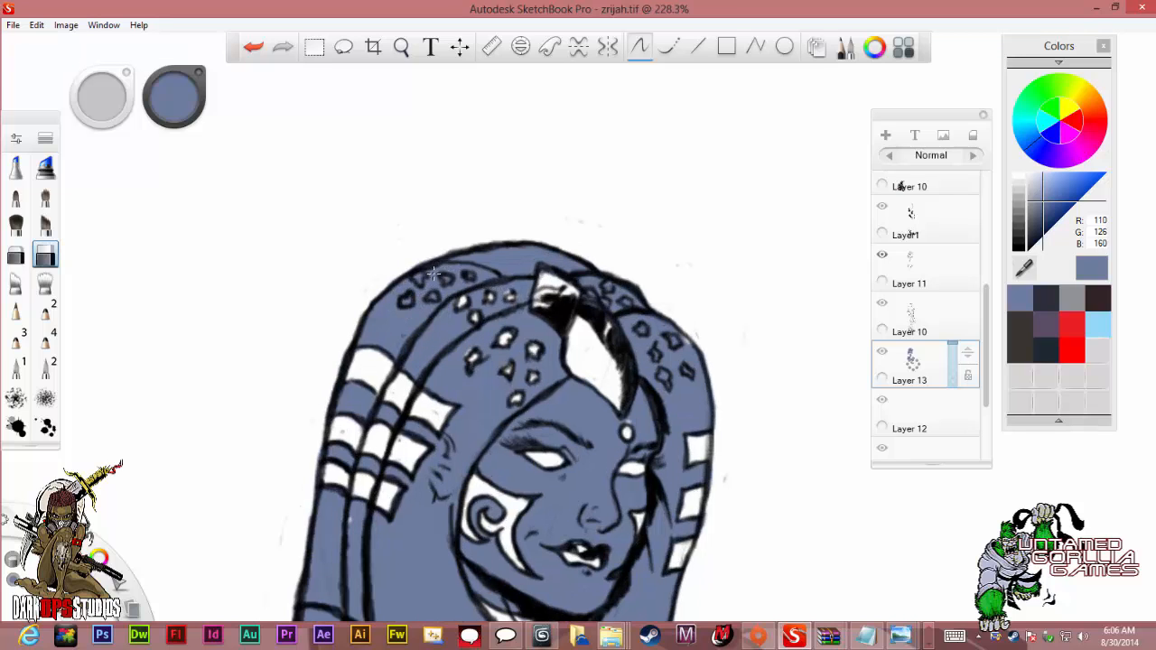
scroll(445, 272, up, 1)
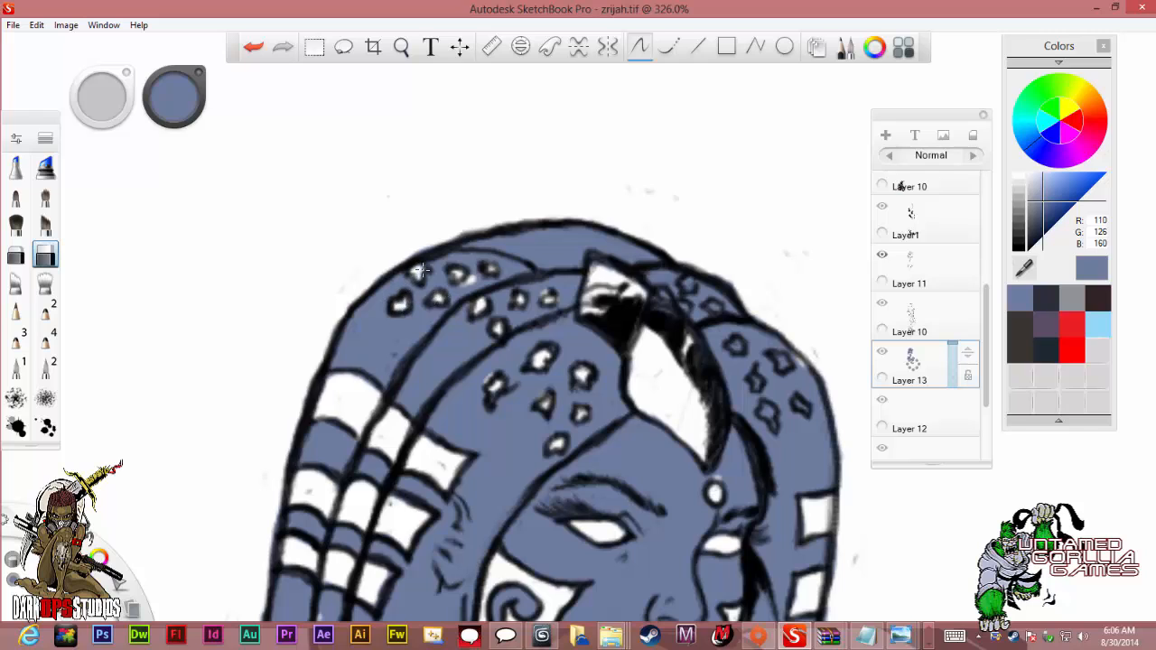
drag(690, 281, 687, 286)
mouse_move(755, 378)
mouse_down()
mouse_move(783, 366)
mouse_move(801, 408)
mouse_move(766, 411)
mouse_up()
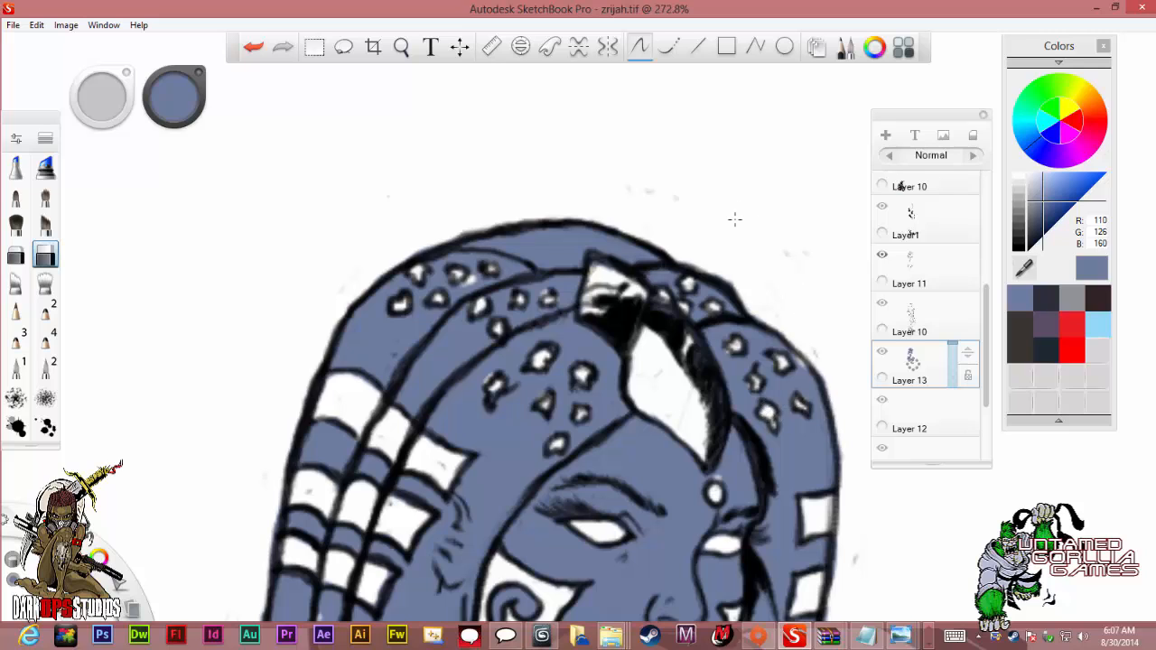
Erase the blue from the upper band and the tip of the rear head-tail behind the shoulder.
scroll(735, 219, down, 2)
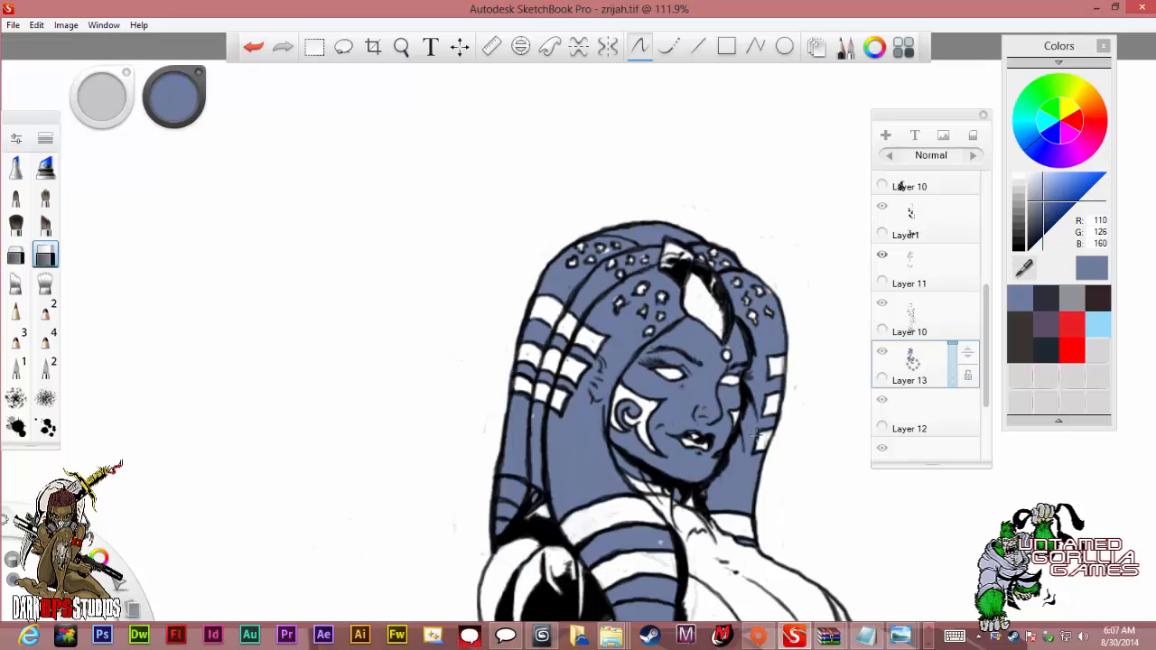
scroll(755, 438, down, 1)
scroll(578, 388, up, 1)
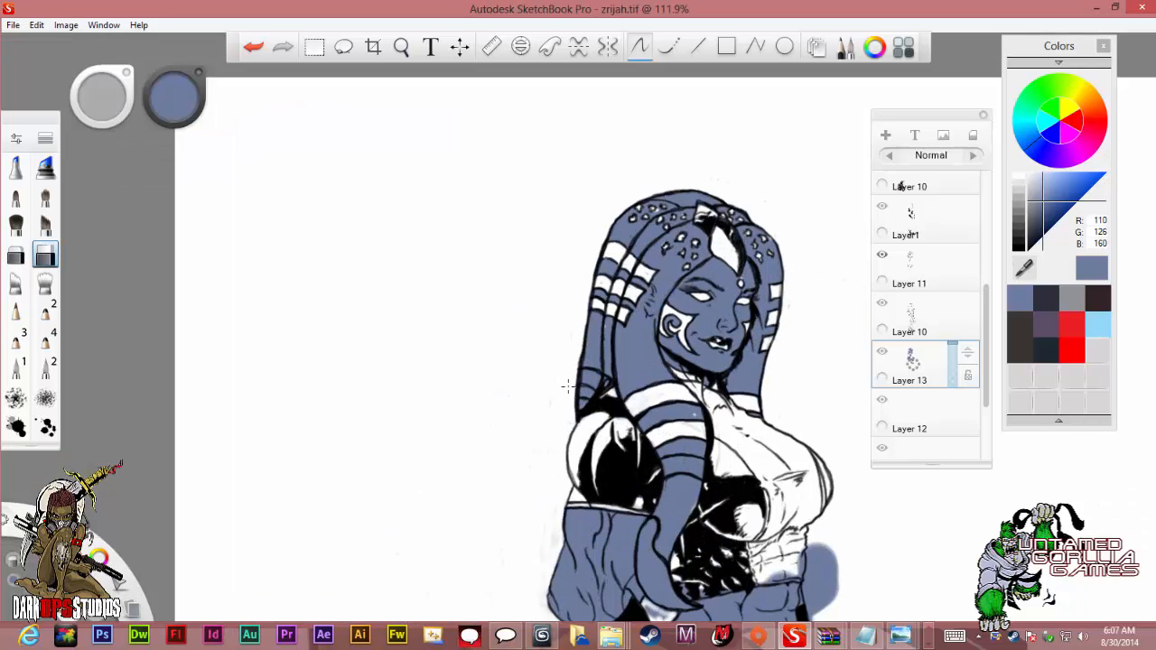
scroll(560, 384, up, 4)
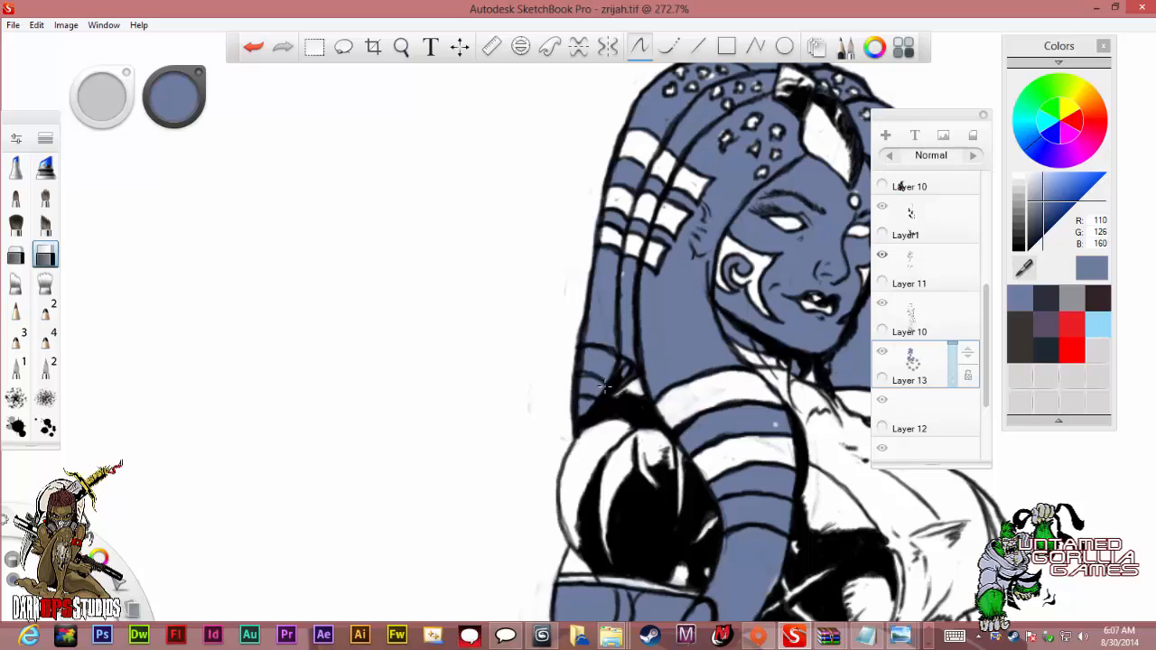
scroll(608, 390, up, 3)
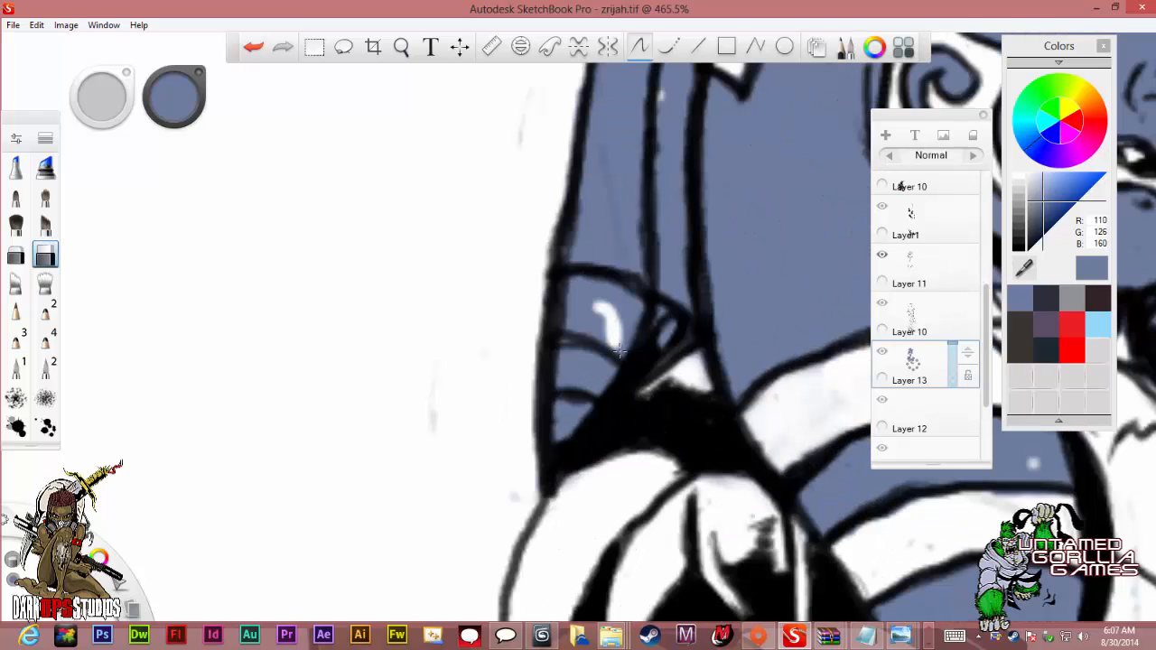
mouse_move(619, 352)
mouse_down()
mouse_move(659, 320)
mouse_move(661, 340)
mouse_move(668, 326)
mouse_move(649, 333)
mouse_move(636, 301)
mouse_move(568, 341)
mouse_move(582, 281)
mouse_move(604, 295)
mouse_move(568, 327)
mouse_up()
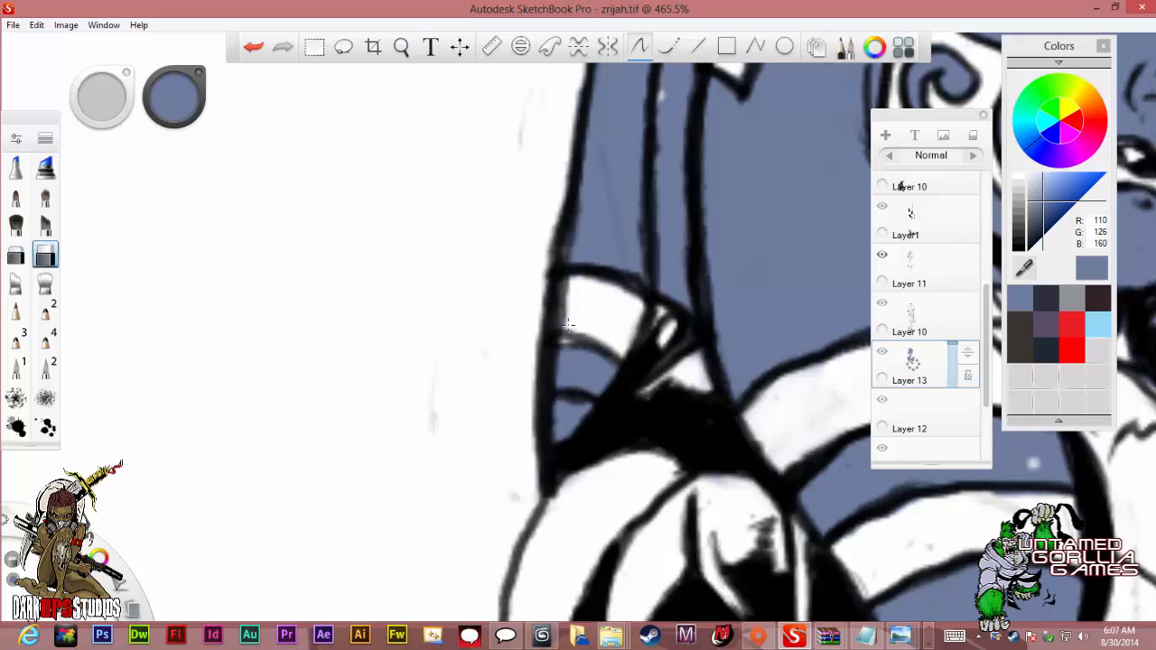
mouse_move(560, 433)
mouse_down()
mouse_move(559, 415)
mouse_move(586, 407)
mouse_move(555, 425)
mouse_up()
Erase the lower part of the blue spill outside the waist, beside the far arm.
scroll(540, 414, down, 1)
scroll(543, 413, down, 4)
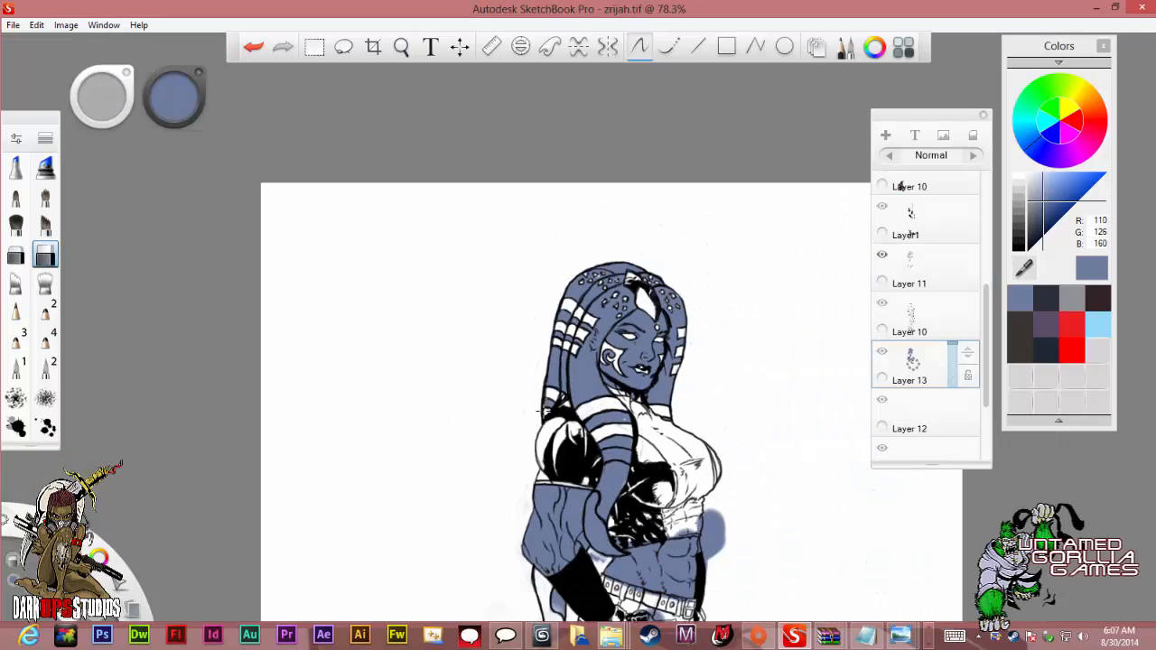
scroll(696, 556, up, 3)
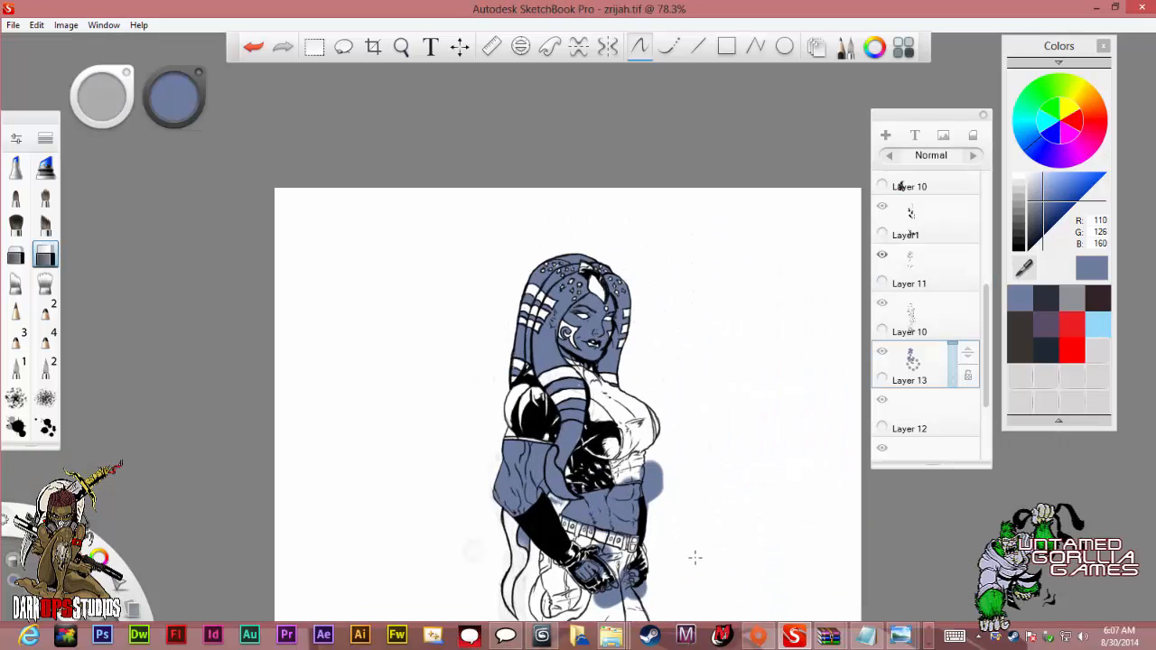
scroll(658, 456, up, 2)
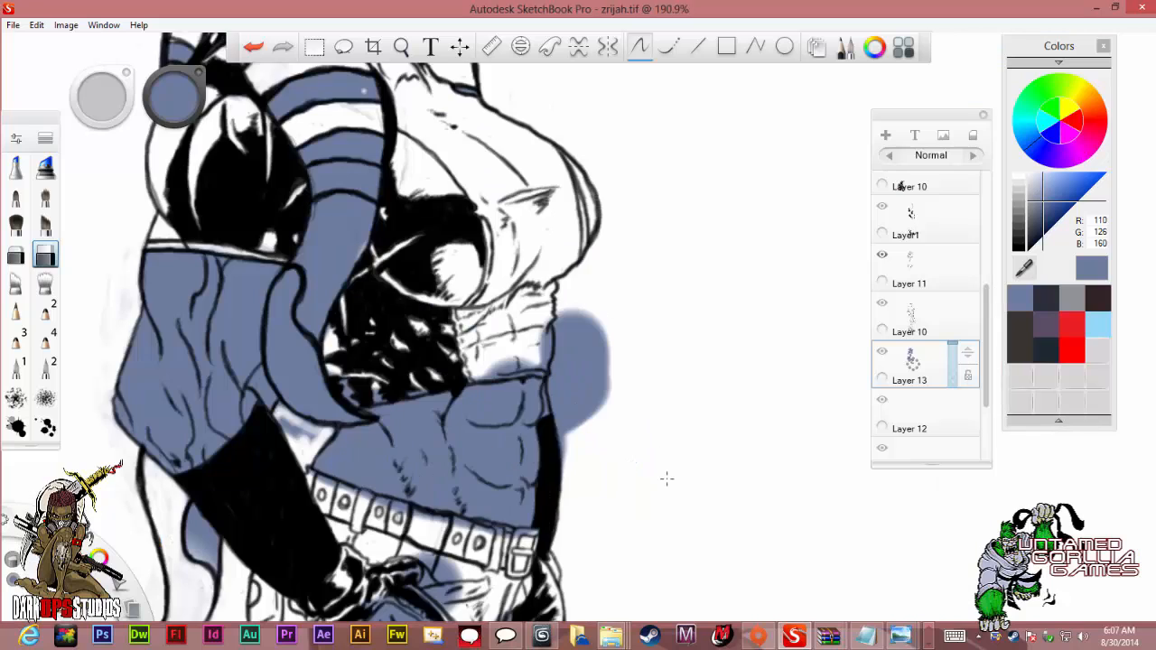
scroll(666, 477, up, 2)
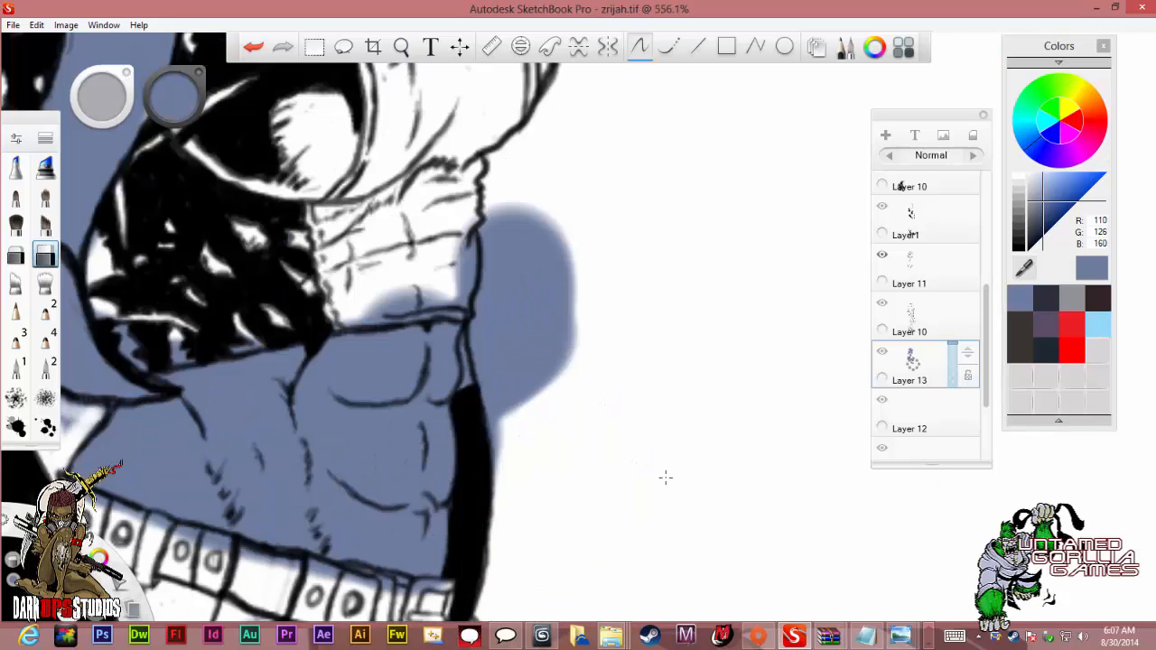
mouse_move(420, 145)
mouse_down()
mouse_move(375, 257)
mouse_move(343, 217)
mouse_move(350, 253)
mouse_move(370, 271)
mouse_move(370, 376)
mouse_move(358, 232)
mouse_move(352, 253)
mouse_move(336, 253)
mouse_move(347, 307)
mouse_move(353, 241)
mouse_move(400, 355)
mouse_move(398, 117)
mouse_move(462, 141)
mouse_move(460, 154)
mouse_move(428, 165)
mouse_move(418, 379)
mouse_move(486, 269)
mouse_up()
Erase the rest of the blue spill beside the waist and clear it from the gathered top's lower edge.
scroll(485, 269, down, 10)
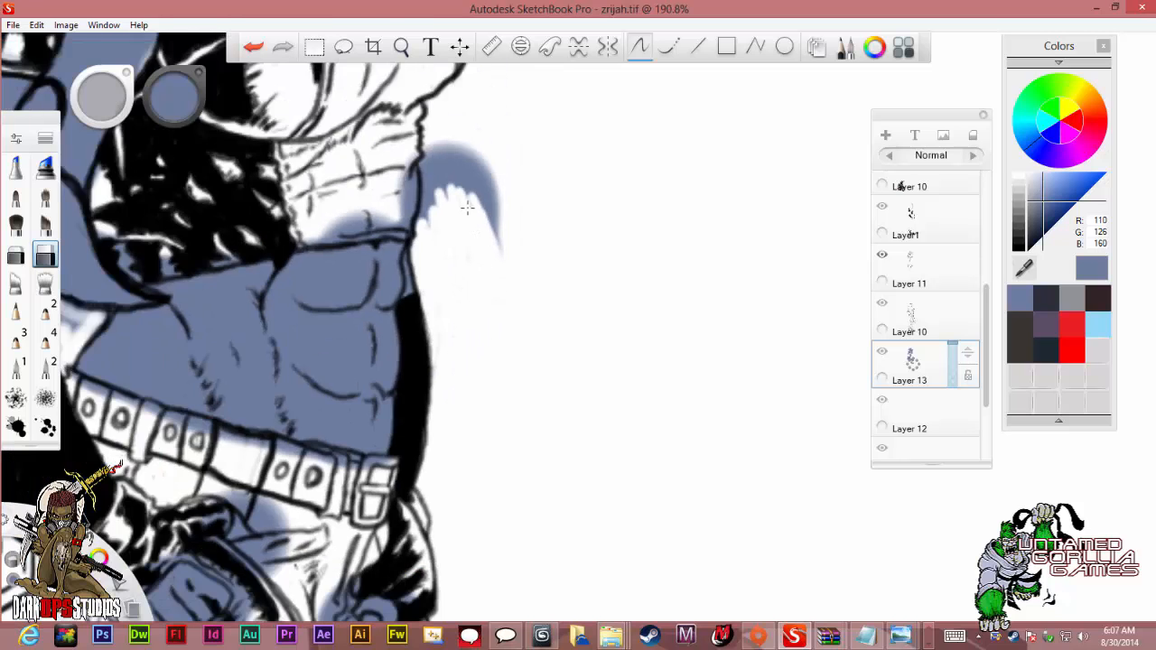
scroll(467, 208, down, 2)
scroll(457, 168, up, 12)
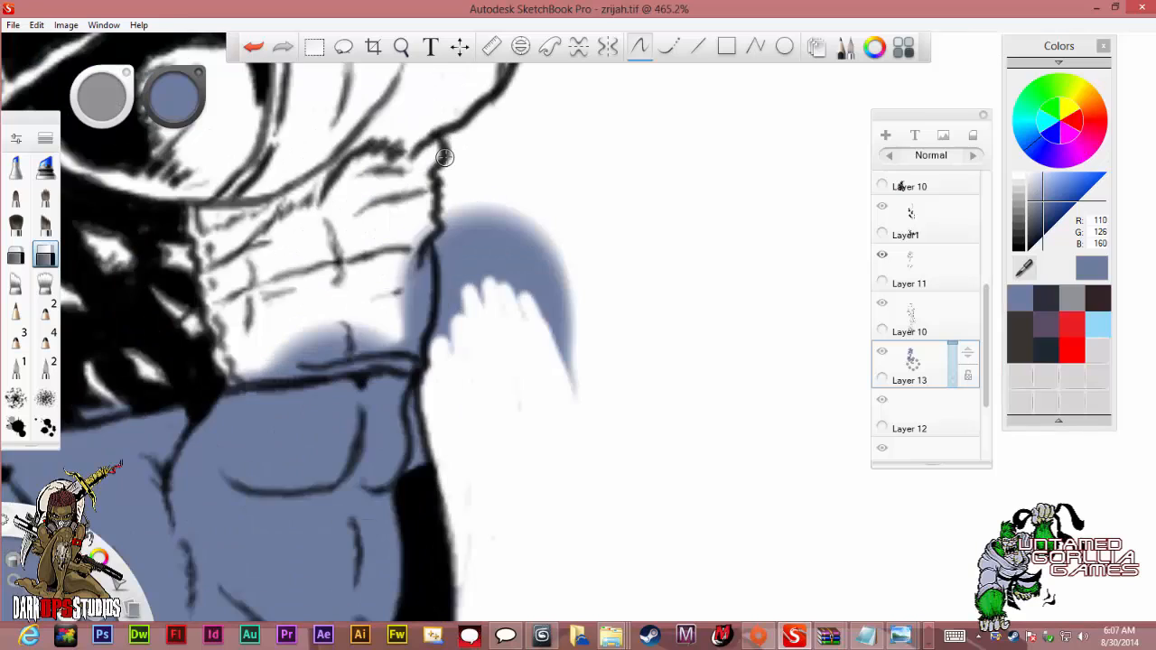
drag(516, 247, 464, 228)
mouse_move(453, 280)
mouse_down()
mouse_move(459, 318)
mouse_move(444, 280)
mouse_move(439, 326)
mouse_move(438, 302)
mouse_move(407, 363)
mouse_move(395, 348)
mouse_move(405, 292)
mouse_move(413, 309)
mouse_move(462, 214)
mouse_move(462, 237)
mouse_move(476, 224)
mouse_move(481, 282)
mouse_move(501, 213)
mouse_move(530, 328)
mouse_move(536, 294)
mouse_move(547, 319)
mouse_move(553, 272)
mouse_move(562, 314)
mouse_move(548, 234)
mouse_move(559, 393)
mouse_move(570, 274)
mouse_up()
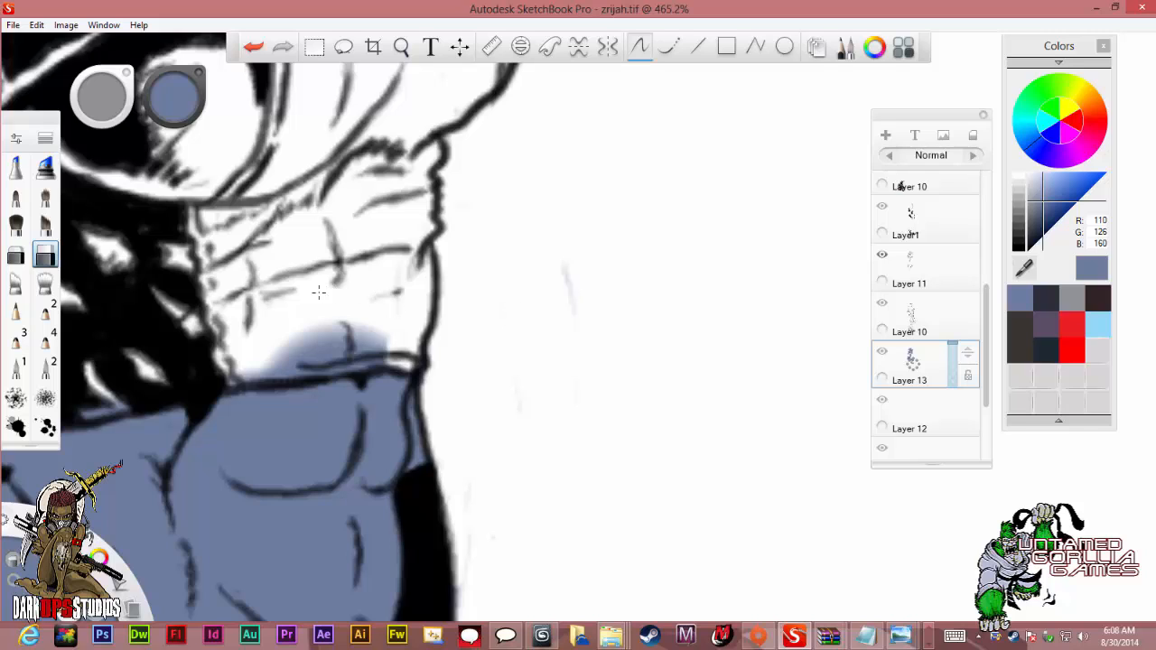
mouse_move(311, 338)
mouse_down()
mouse_move(381, 359)
mouse_move(339, 344)
mouse_move(319, 353)
mouse_move(326, 339)
mouse_move(312, 353)
mouse_move(313, 337)
mouse_move(347, 332)
mouse_move(354, 344)
mouse_move(275, 368)
mouse_move(327, 367)
mouse_move(233, 378)
mouse_up()
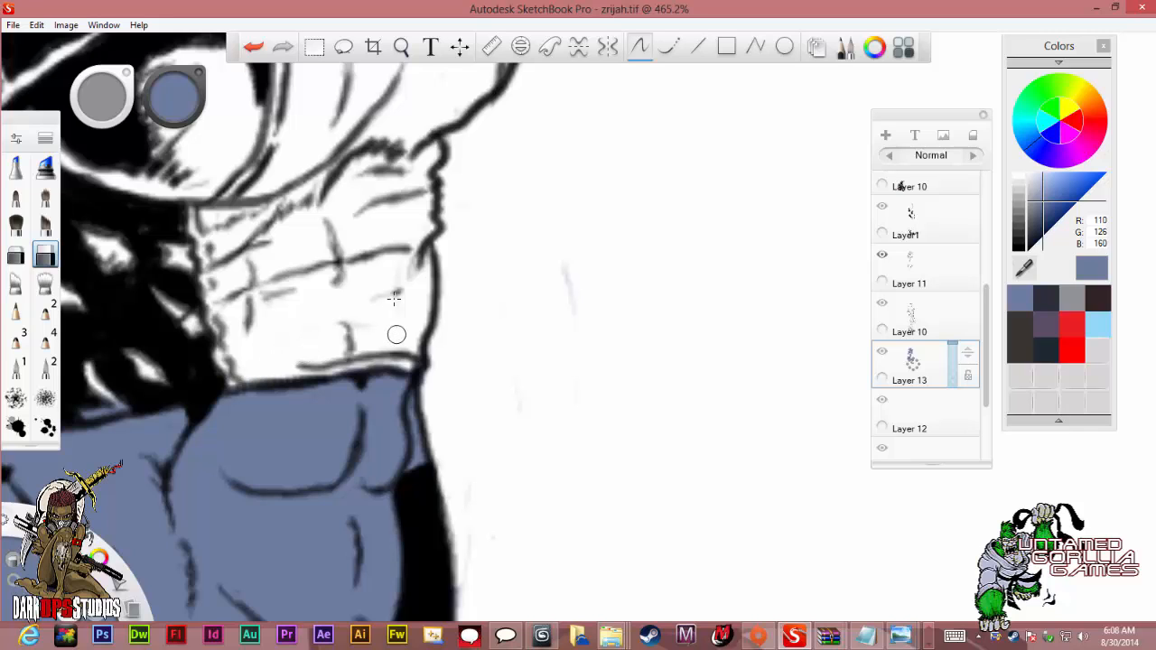
Erase the blue from the small highlights in the black side panel of the torso, just above the bare waist.
scroll(393, 260, down, 5)
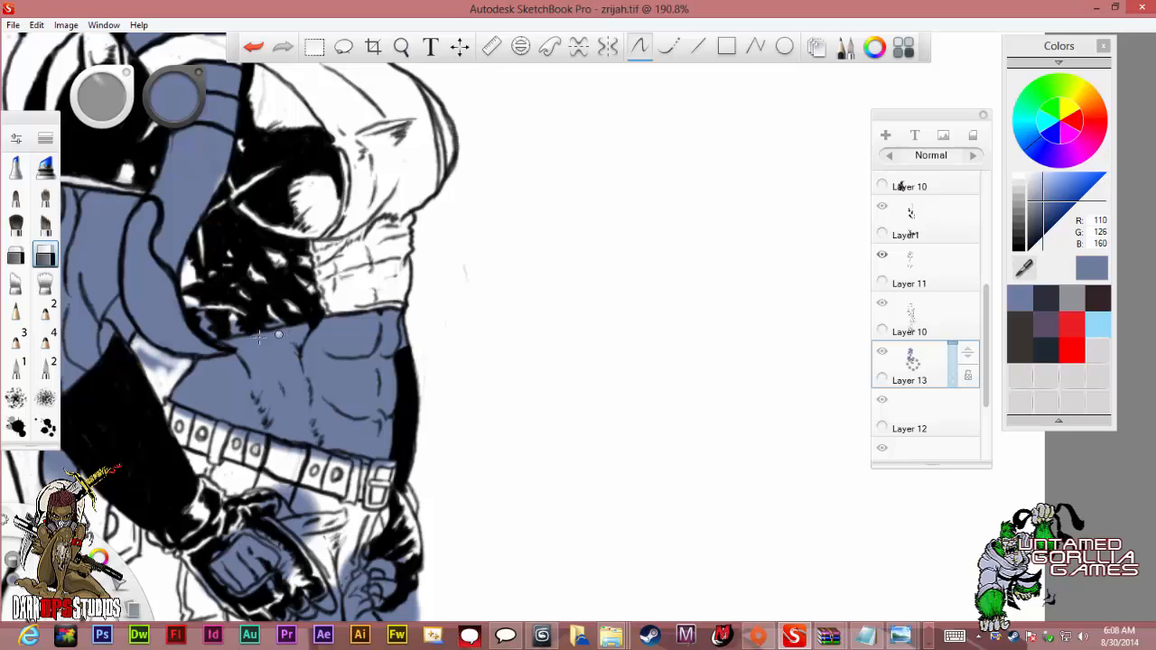
scroll(258, 337, up, 5)
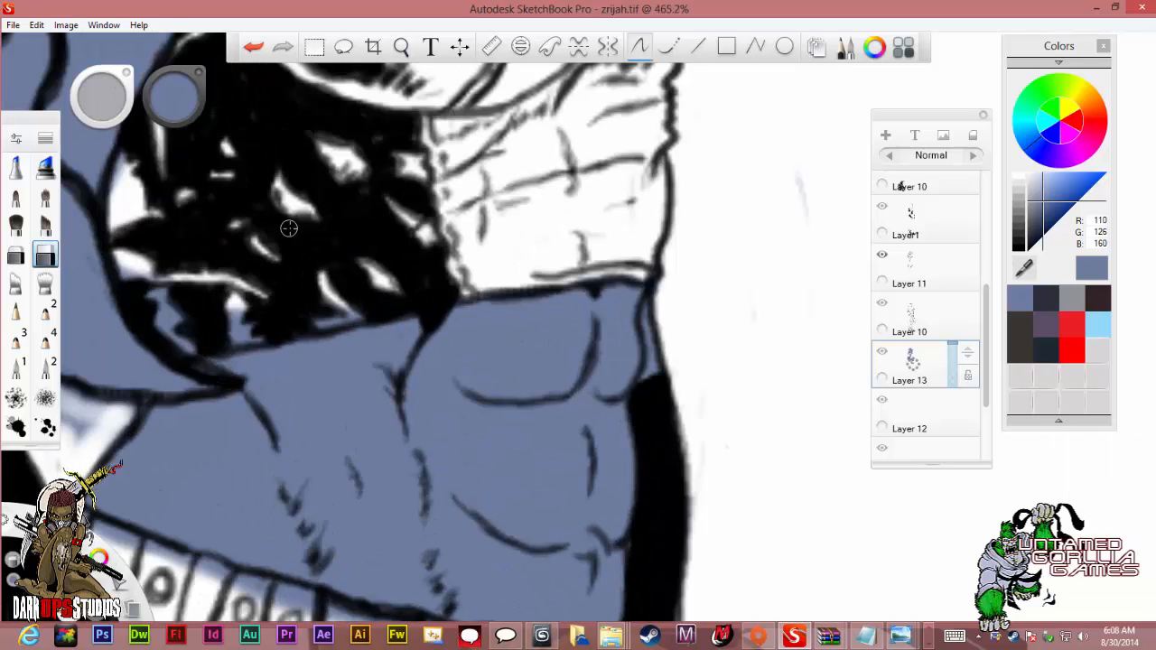
mouse_move(173, 280)
mouse_down()
mouse_move(158, 300)
mouse_move(135, 274)
mouse_move(155, 309)
mouse_move(211, 336)
mouse_move(246, 339)
mouse_move(262, 327)
mouse_move(236, 309)
mouse_move(232, 326)
mouse_move(380, 304)
mouse_up()
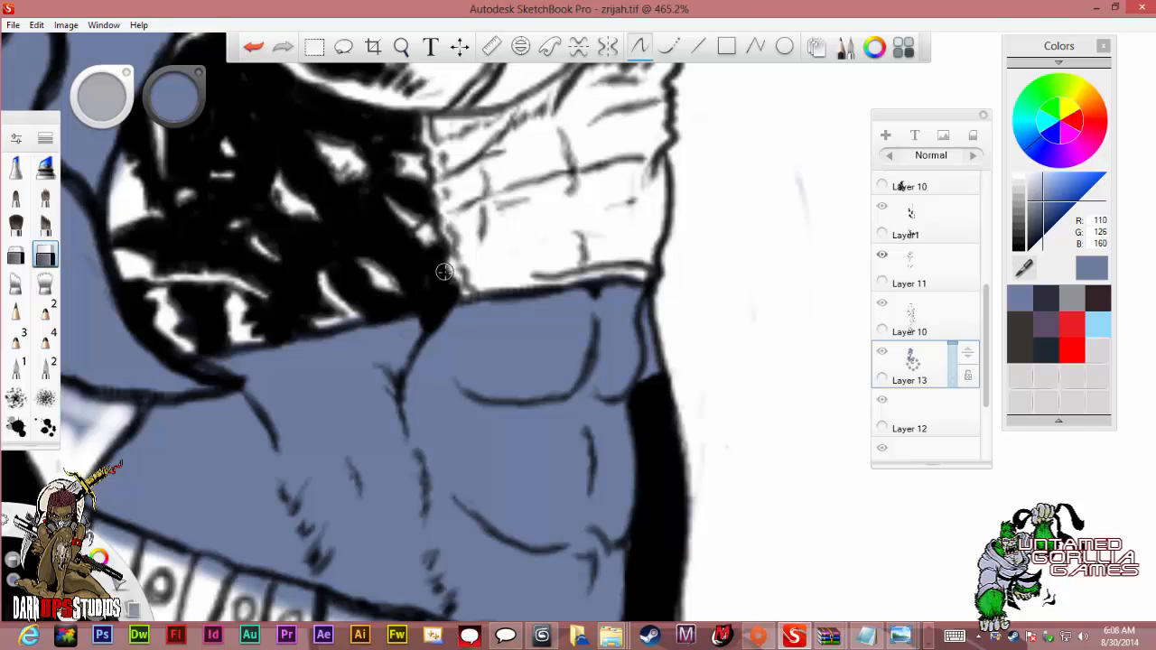
scroll(450, 260, down, 3)
scroll(450, 260, down, 2)
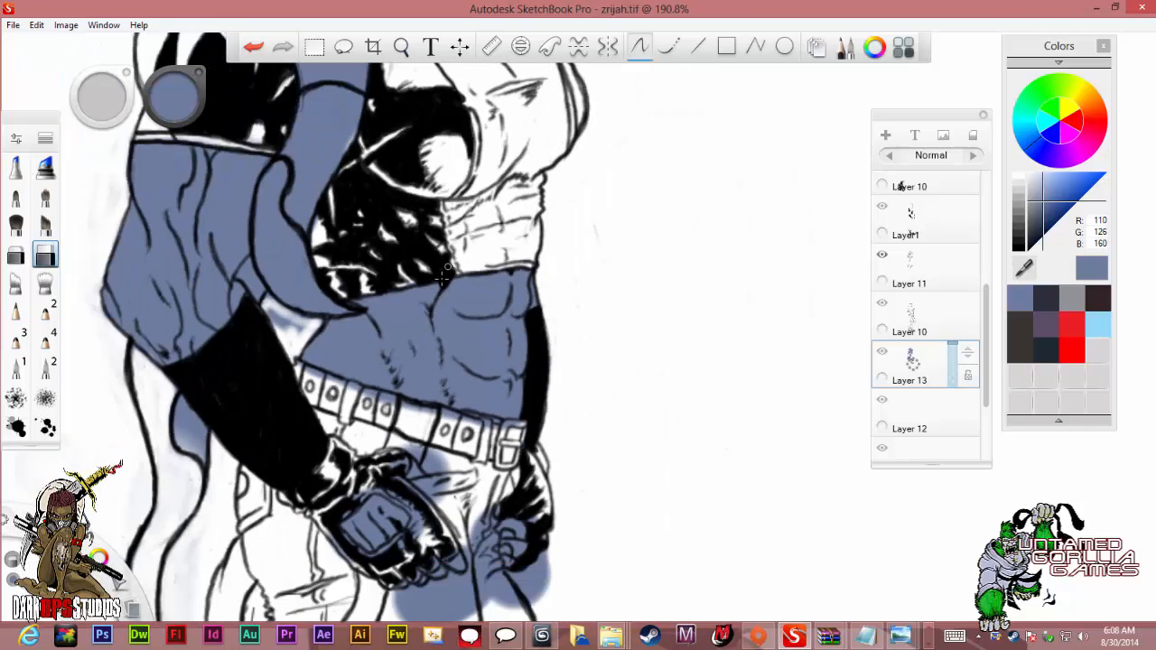
Clear the blue from the background gap between the near arm, the head-tail tip and the waist.
scroll(288, 312, up, 6)
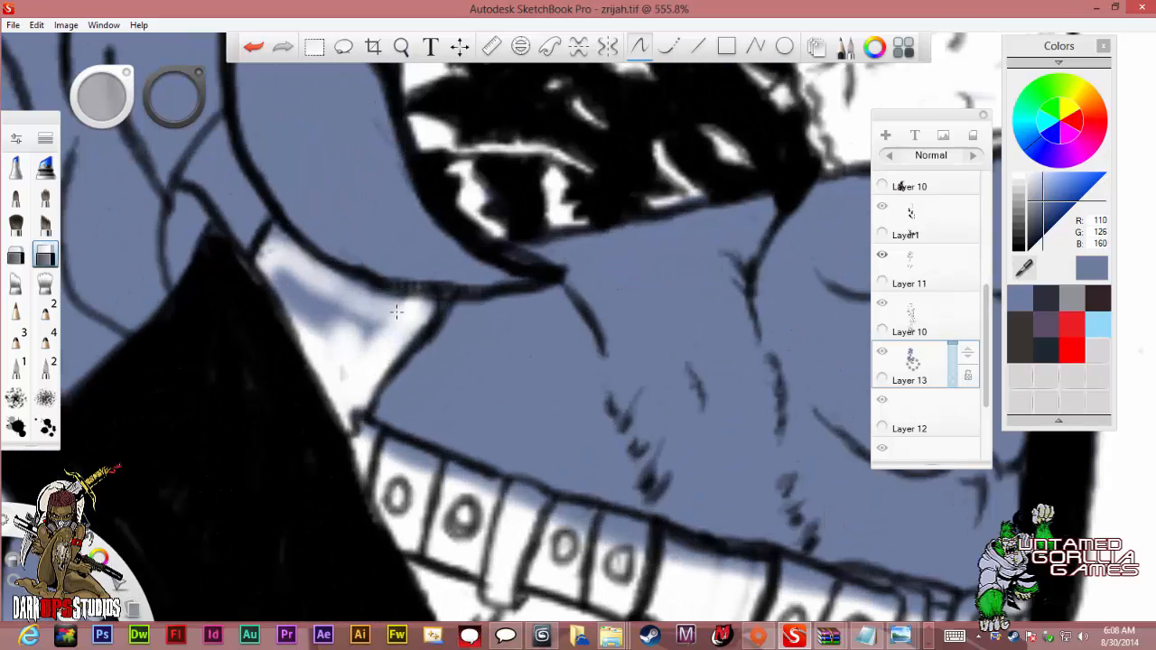
mouse_move(396, 337)
mouse_down()
mouse_move(375, 313)
mouse_move(363, 331)
mouse_move(358, 298)
mouse_move(371, 299)
mouse_move(289, 264)
mouse_move(277, 271)
mouse_move(276, 233)
mouse_move(287, 281)
mouse_move(276, 282)
mouse_move(315, 298)
mouse_move(326, 332)
mouse_up()
scroll(326, 333, down, 10)
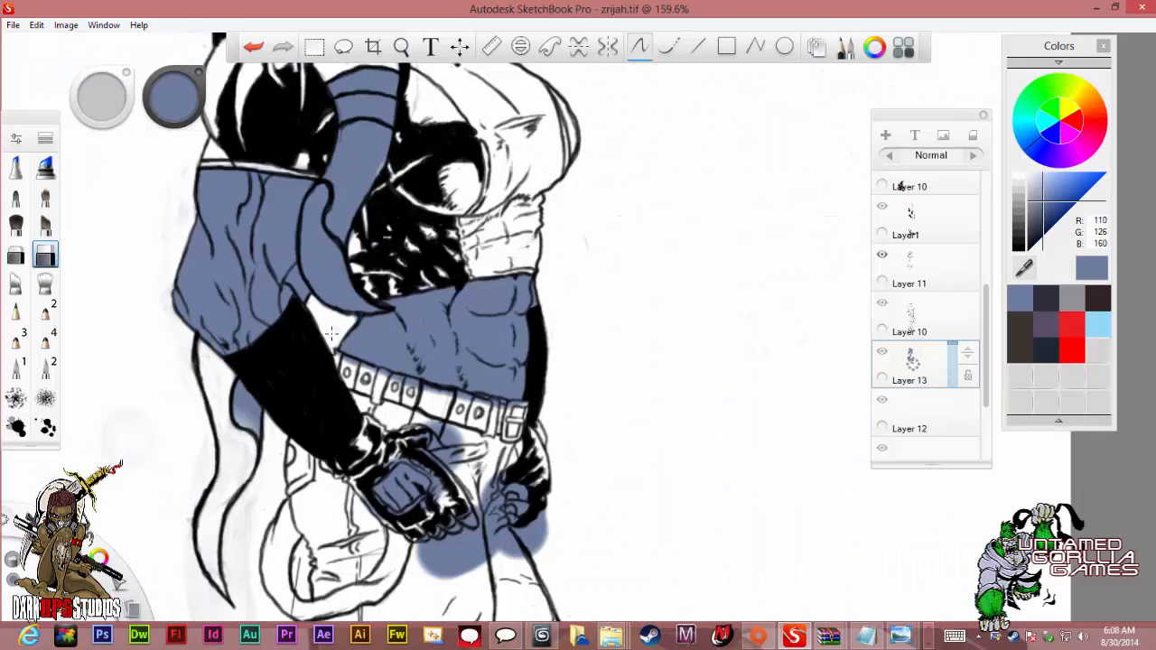
Erase the blue along the belt's upper edge, from the near arm across to the buckle.
scroll(452, 434, up, 6)
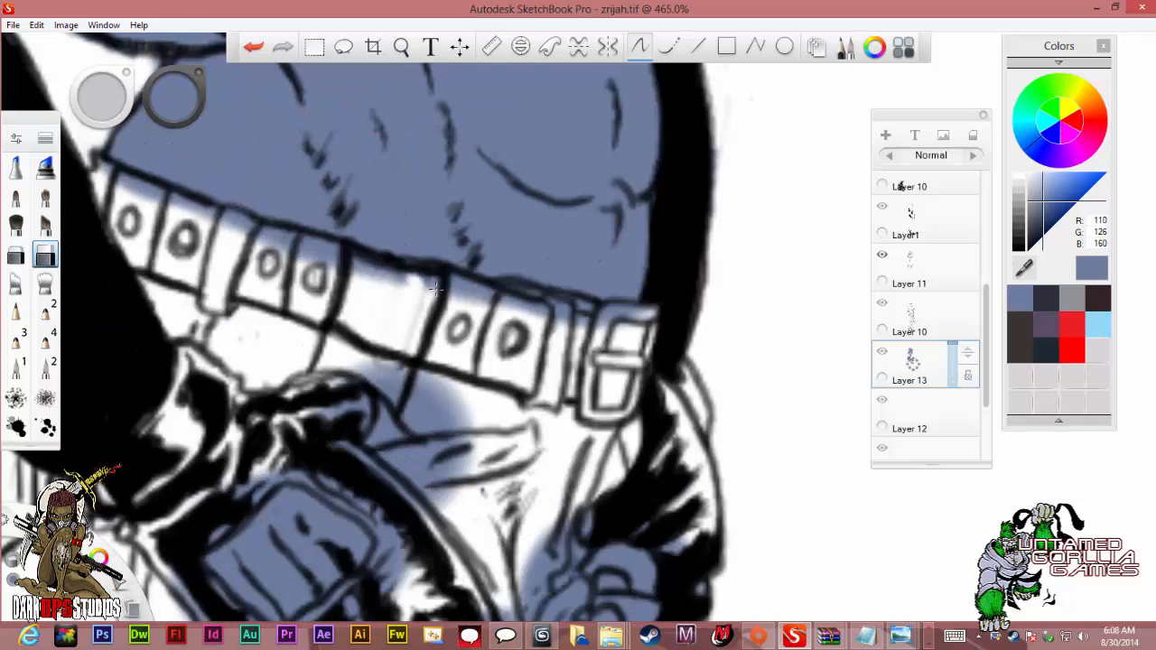
mouse_move(408, 285)
mouse_down()
mouse_move(263, 244)
mouse_move(296, 242)
mouse_move(99, 168)
mouse_up()
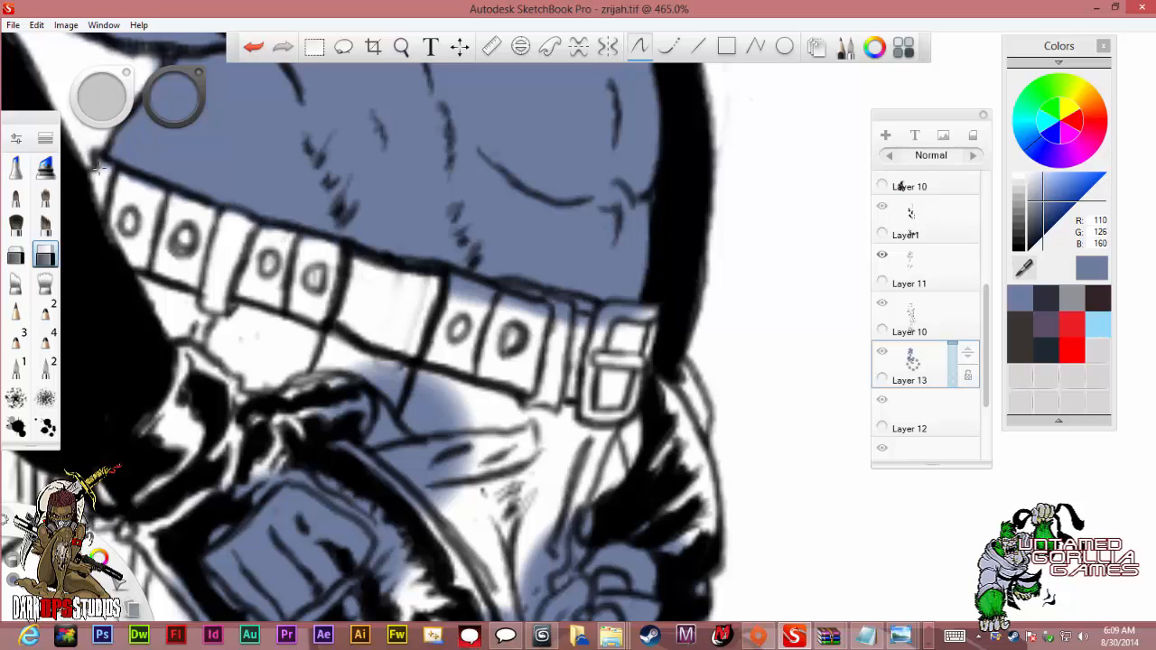
mouse_move(487, 300)
mouse_down()
mouse_move(456, 289)
mouse_move(589, 322)
mouse_move(630, 310)
mouse_move(526, 295)
mouse_up()
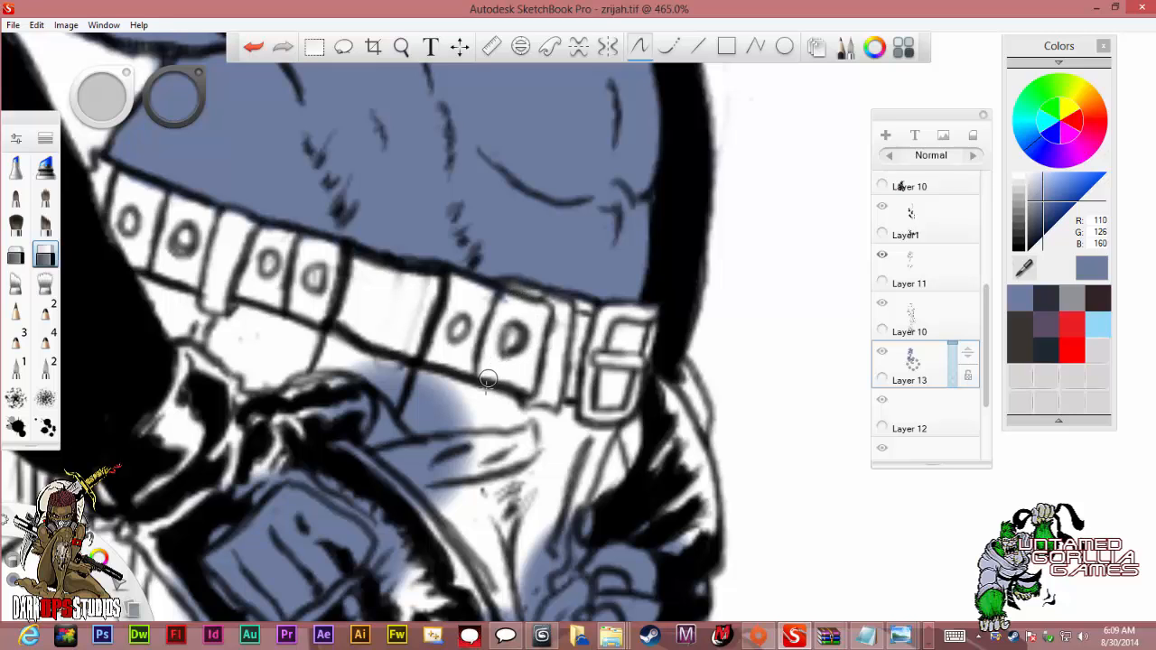
Erase the blue spill from the trousers below the belt and from the near glove's cuff.
scroll(434, 467, down, 2)
scroll(408, 503, up, 2)
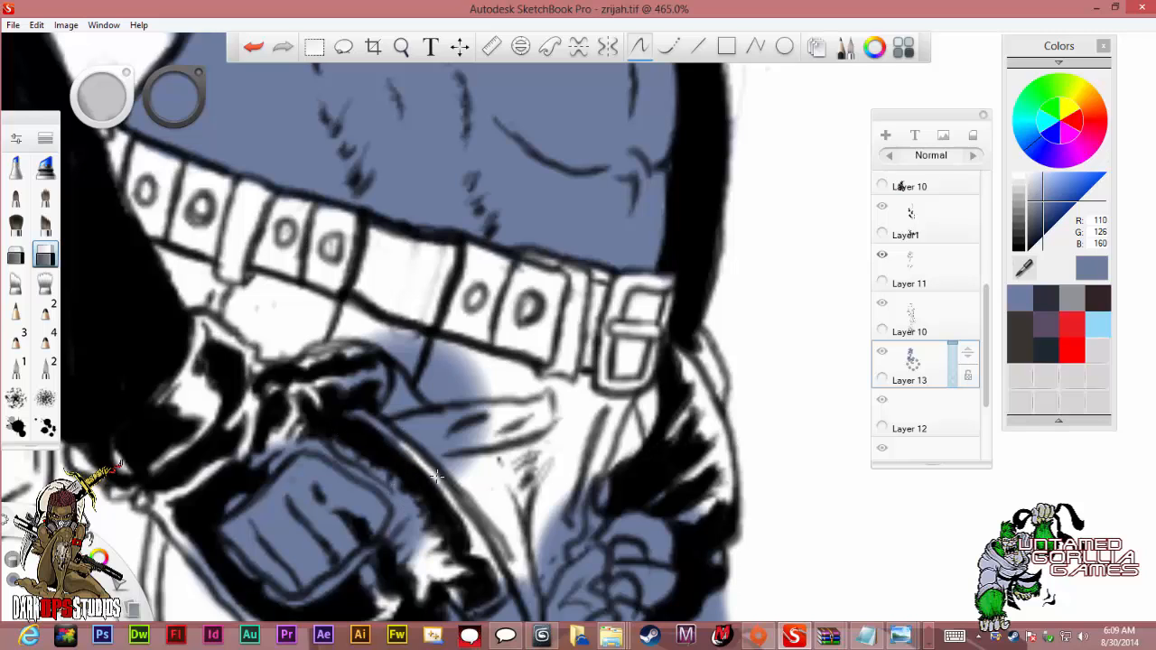
mouse_move(365, 421)
mouse_down()
mouse_move(381, 366)
mouse_move(359, 362)
mouse_move(336, 388)
mouse_up()
mouse_move(464, 422)
mouse_down()
mouse_move(403, 431)
mouse_move(434, 423)
mouse_move(449, 440)
mouse_move(414, 435)
mouse_move(456, 444)
mouse_move(454, 465)
mouse_move(480, 429)
mouse_move(487, 438)
mouse_move(485, 410)
mouse_move(452, 363)
mouse_move(434, 359)
mouse_move(437, 395)
mouse_move(377, 338)
mouse_move(429, 385)
mouse_move(403, 336)
mouse_move(473, 373)
mouse_up()
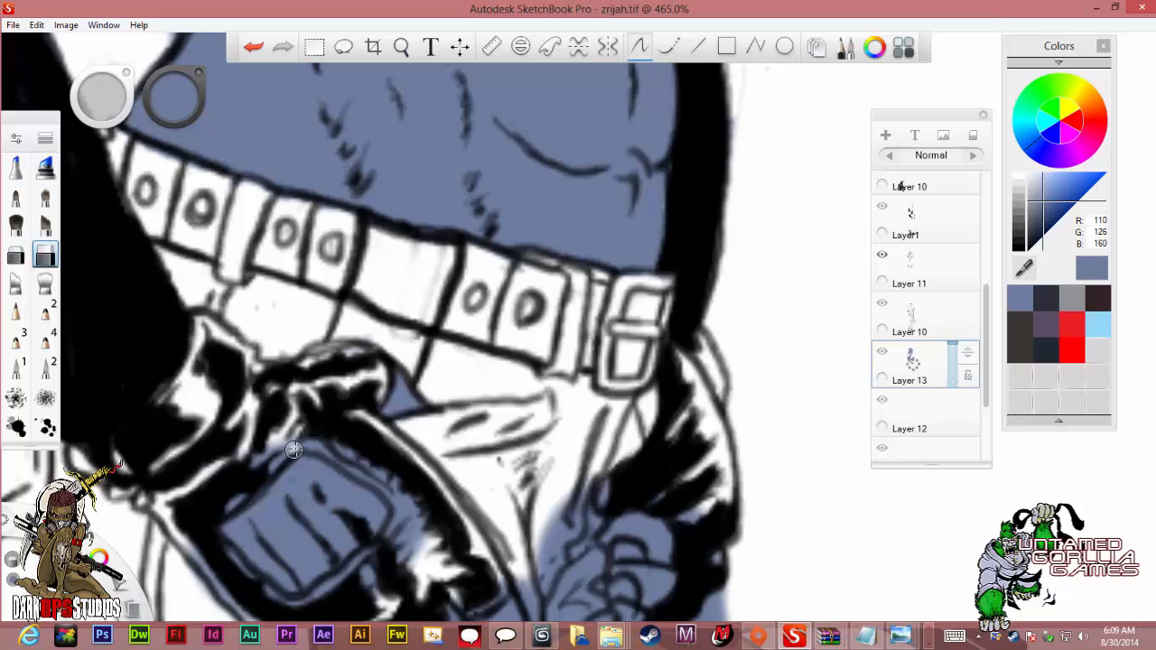
Erase the blue from the near glove's highlights and rim, keeping the skin in the opening on the hand.
scroll(294, 449, down, 2)
scroll(325, 502, down, 3)
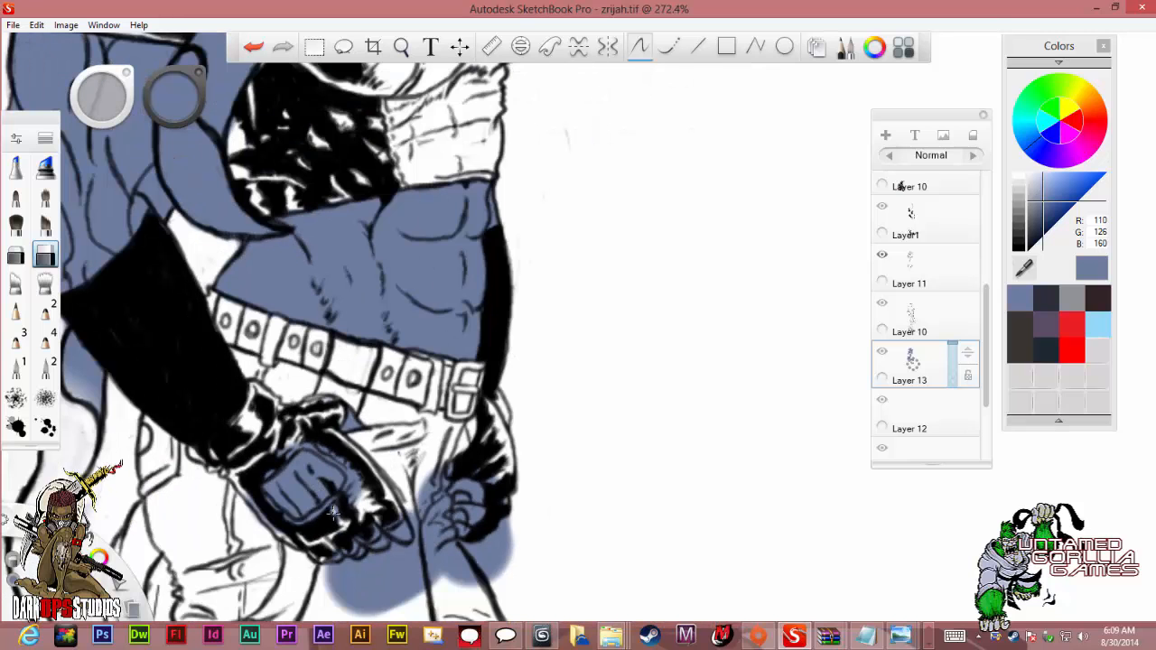
scroll(333, 513, up, 4)
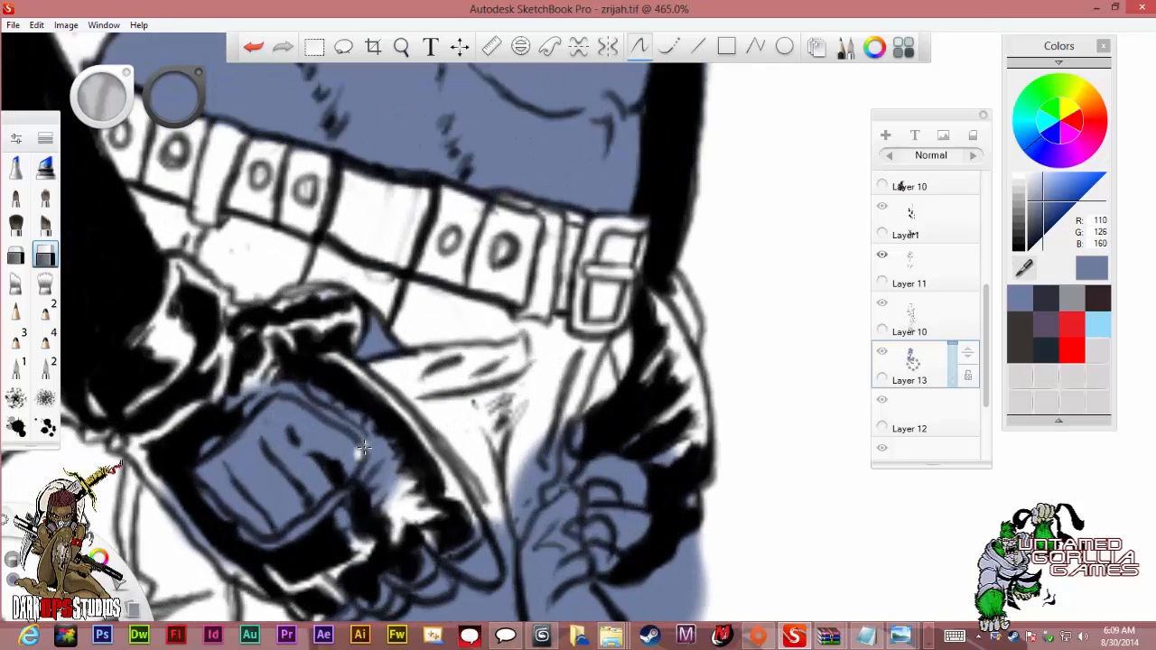
mouse_move(363, 447)
mouse_down()
mouse_move(377, 483)
mouse_move(348, 524)
mouse_move(361, 533)
mouse_move(386, 444)
mouse_move(394, 457)
mouse_move(356, 421)
mouse_move(303, 398)
mouse_move(352, 413)
mouse_up()
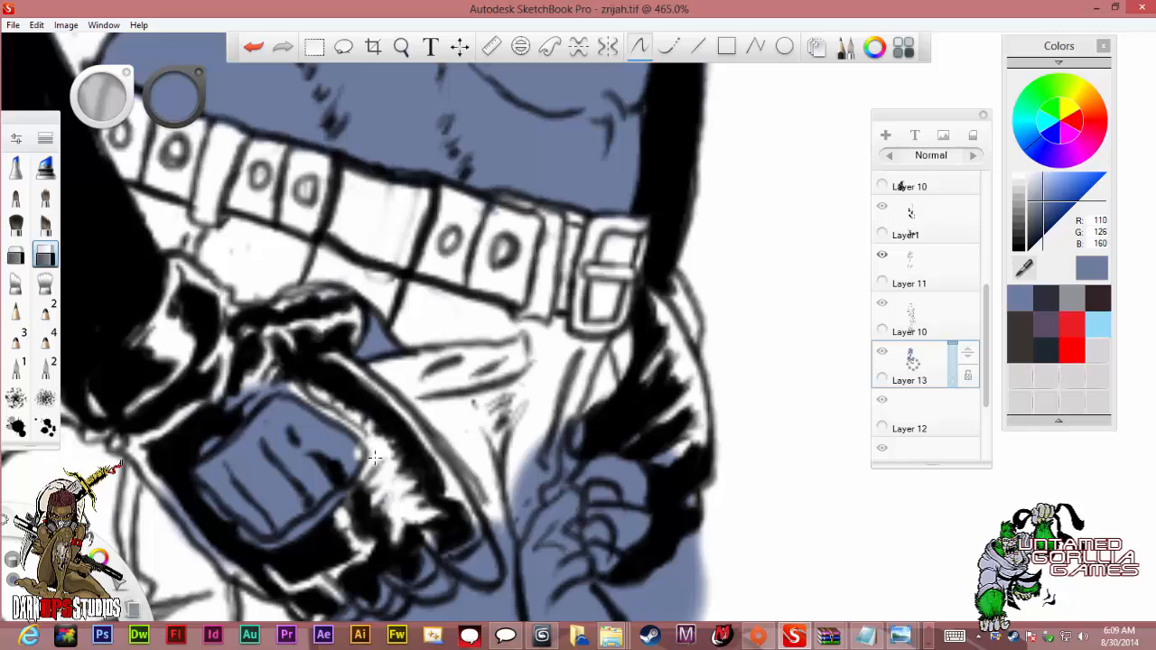
mouse_move(375, 458)
mouse_down()
mouse_move(361, 494)
mouse_move(291, 542)
mouse_move(301, 537)
mouse_move(267, 546)
mouse_move(230, 530)
mouse_move(247, 528)
mouse_move(223, 559)
mouse_move(160, 482)
mouse_move(202, 544)
mouse_up()
mouse_move(204, 500)
mouse_down()
mouse_move(229, 519)
mouse_move(196, 477)
mouse_up()
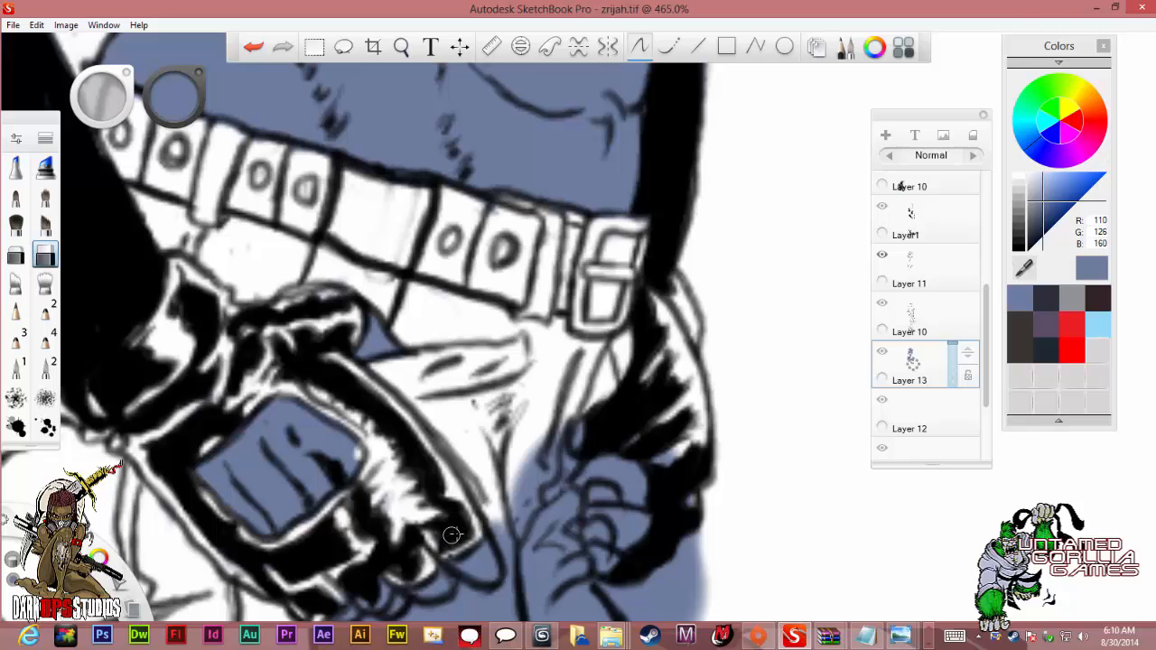
Clear the blue between the near glove's fingers and erase most of the spill on the thigh below the fist.
scroll(464, 530, down, 5)
scroll(461, 536, down, 2)
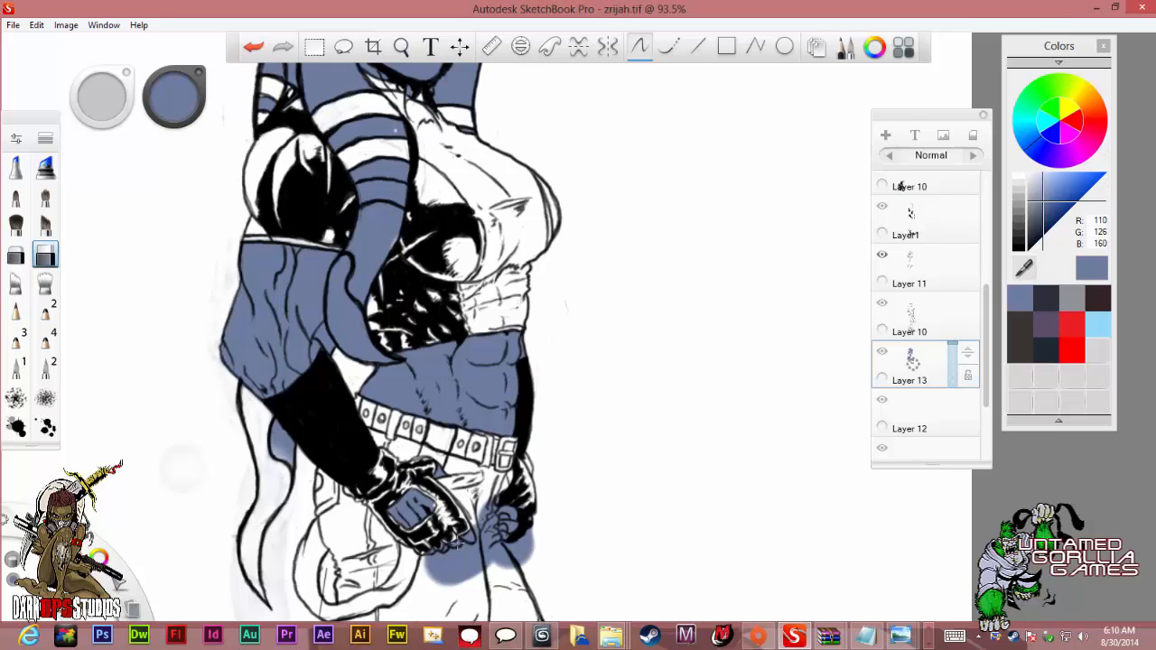
scroll(456, 553, up, 4)
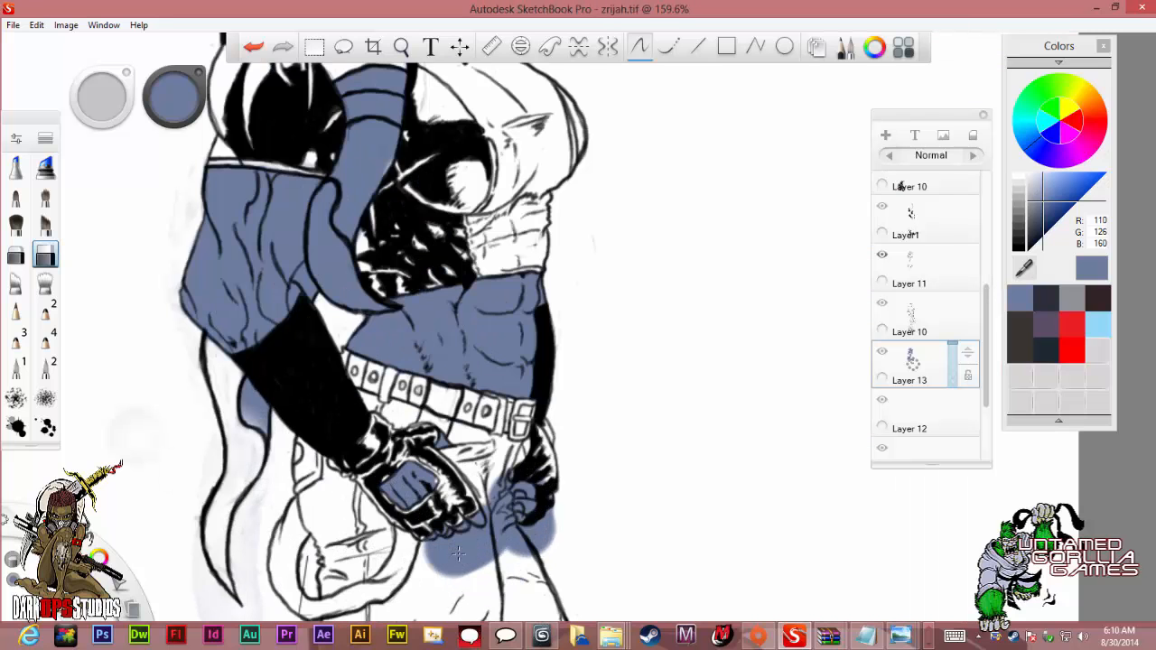
scroll(443, 542, up, 3)
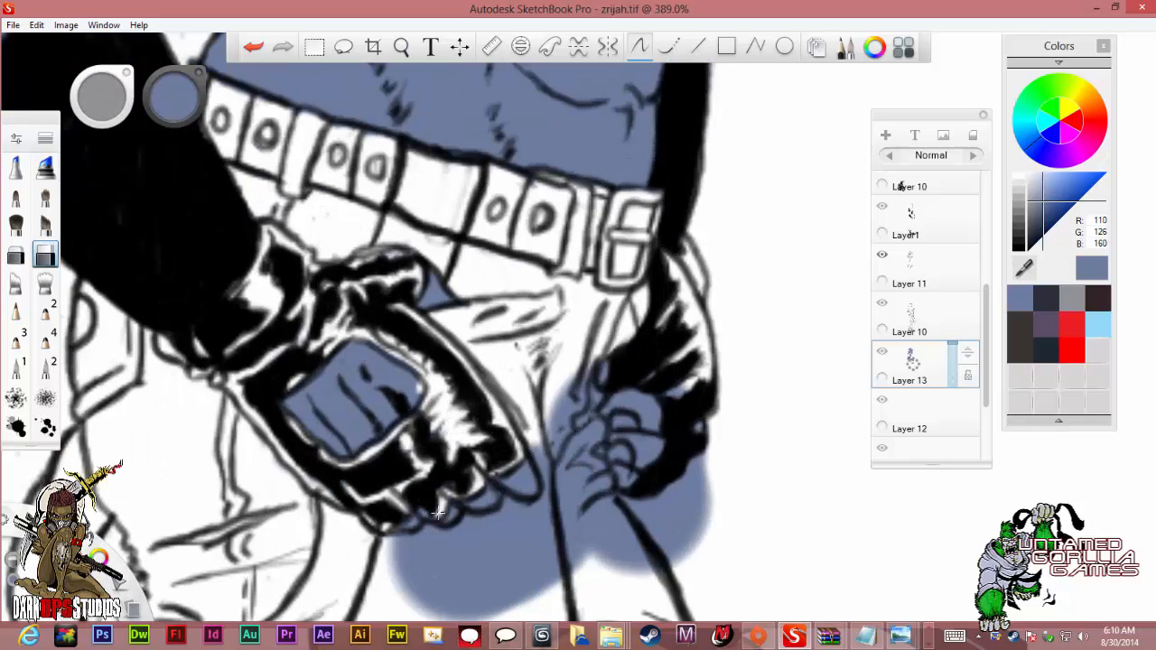
drag(424, 510, 410, 514)
mouse_move(392, 564)
mouse_down()
mouse_move(403, 543)
mouse_move(436, 532)
mouse_move(464, 554)
mouse_move(470, 517)
mouse_move(445, 580)
mouse_move(424, 583)
mouse_move(409, 562)
mouse_move(511, 503)
mouse_move(535, 519)
mouse_move(547, 579)
mouse_move(524, 598)
mouse_move(503, 578)
mouse_move(484, 607)
mouse_move(473, 542)
mouse_move(533, 522)
mouse_move(563, 493)
mouse_move(567, 452)
mouse_move(569, 515)
mouse_move(562, 451)
mouse_up()
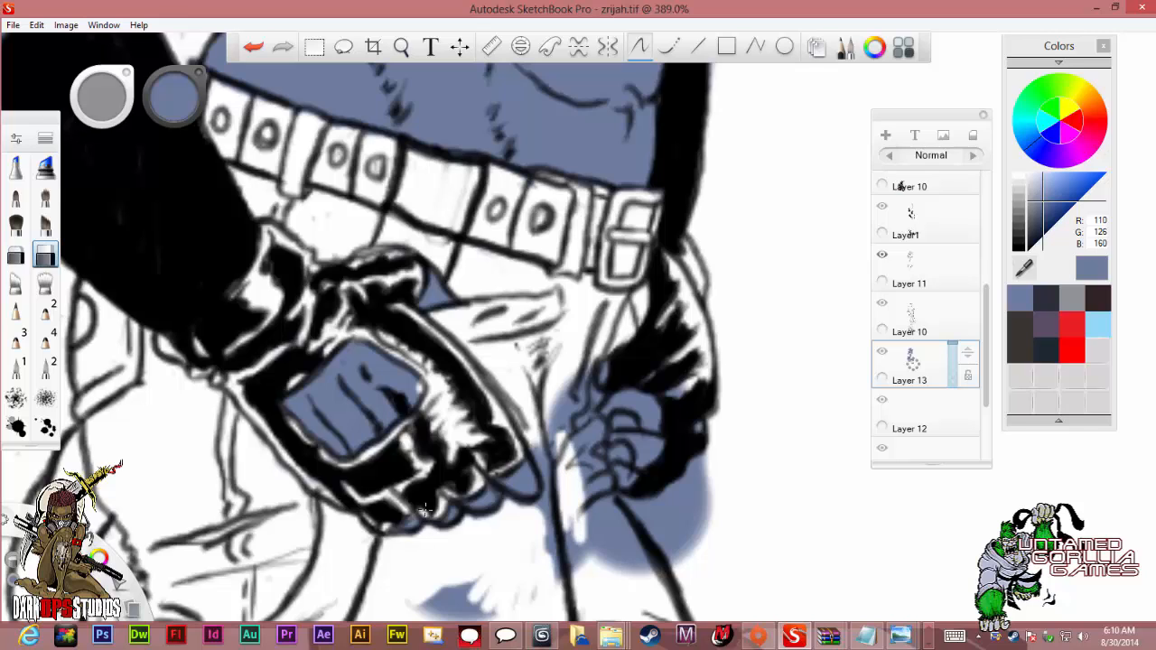
Erase the blue from the trousers between the two fists and the leftover spill on both thighs.
mouse_move(566, 580)
mouse_down()
mouse_move(534, 440)
mouse_move(565, 389)
mouse_move(569, 421)
mouse_move(581, 372)
mouse_up()
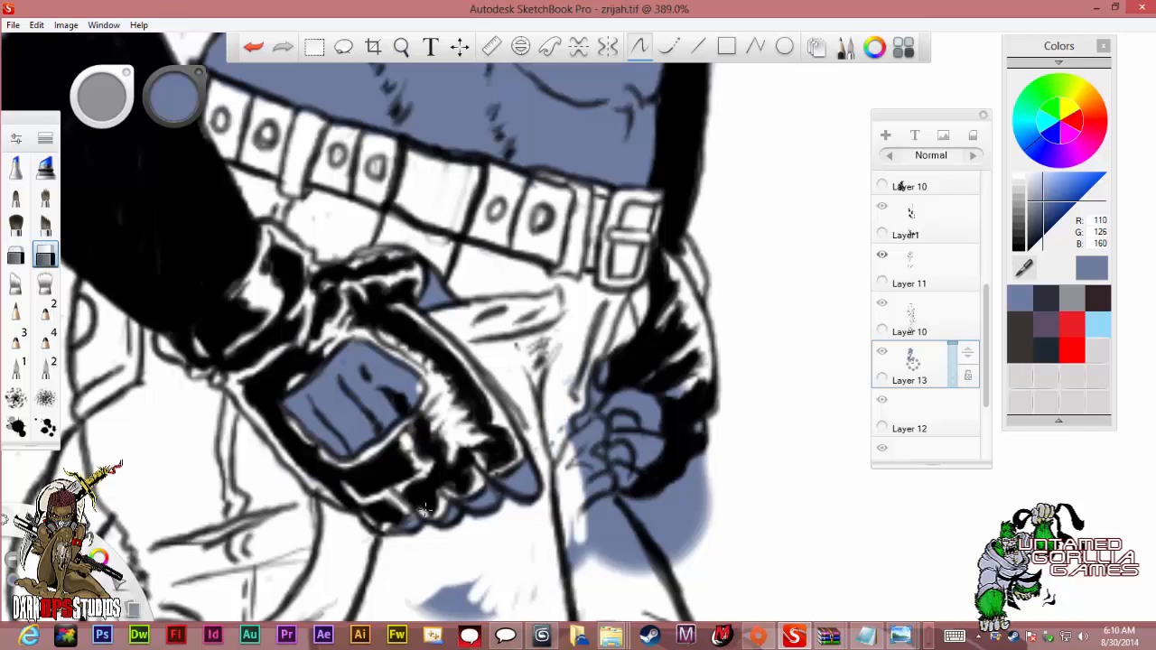
mouse_move(567, 424)
mouse_down()
mouse_move(578, 452)
mouse_move(589, 413)
mouse_move(600, 445)
mouse_move(602, 419)
mouse_move(586, 479)
mouse_move(592, 565)
mouse_up()
drag(572, 521, 575, 570)
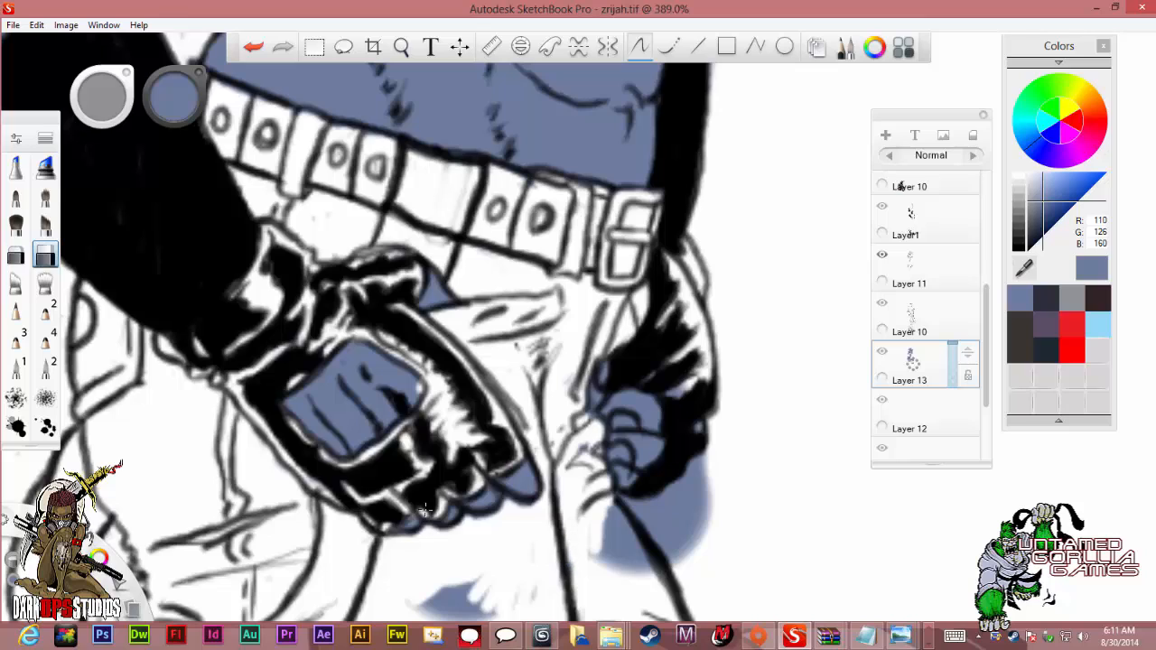
mouse_move(596, 511)
mouse_down()
mouse_move(616, 547)
mouse_move(632, 517)
mouse_move(644, 571)
mouse_move(603, 567)
mouse_up()
mouse_move(533, 592)
mouse_down()
mouse_move(452, 607)
mouse_move(425, 597)
mouse_move(457, 618)
mouse_move(468, 592)
mouse_move(489, 617)
mouse_up()
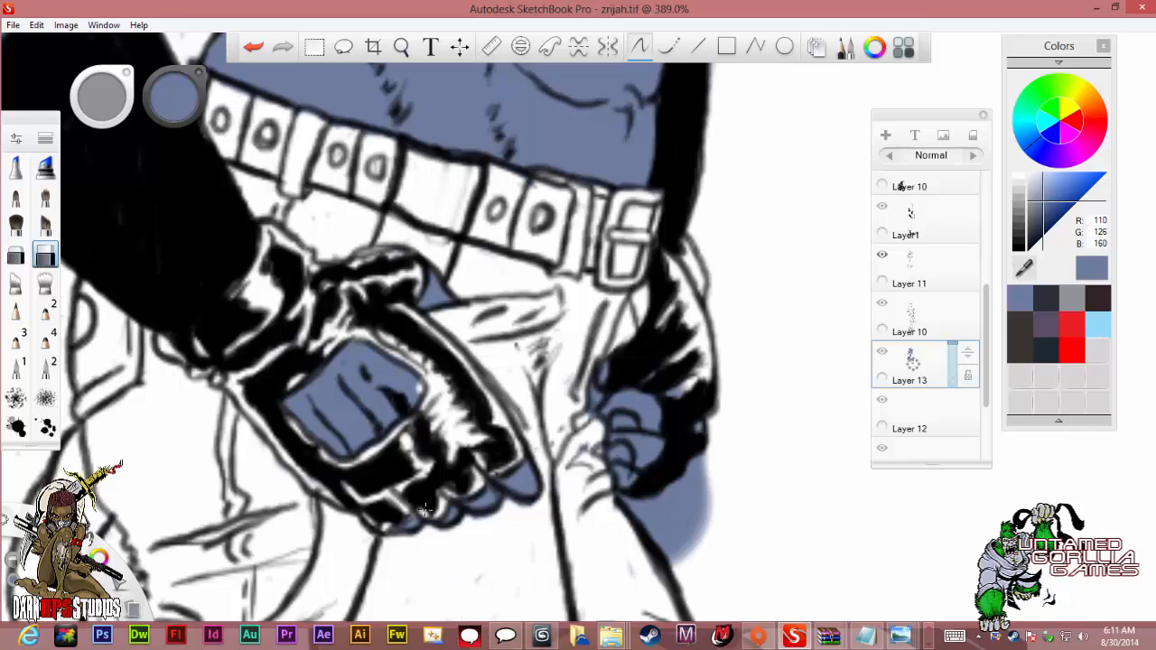
Clear the blue spill around the far glove and outside the far thigh, plus small patches on the far fist's fingers.
mouse_move(688, 505)
mouse_down()
mouse_move(695, 459)
mouse_move(674, 392)
mouse_up()
drag(596, 388, 589, 412)
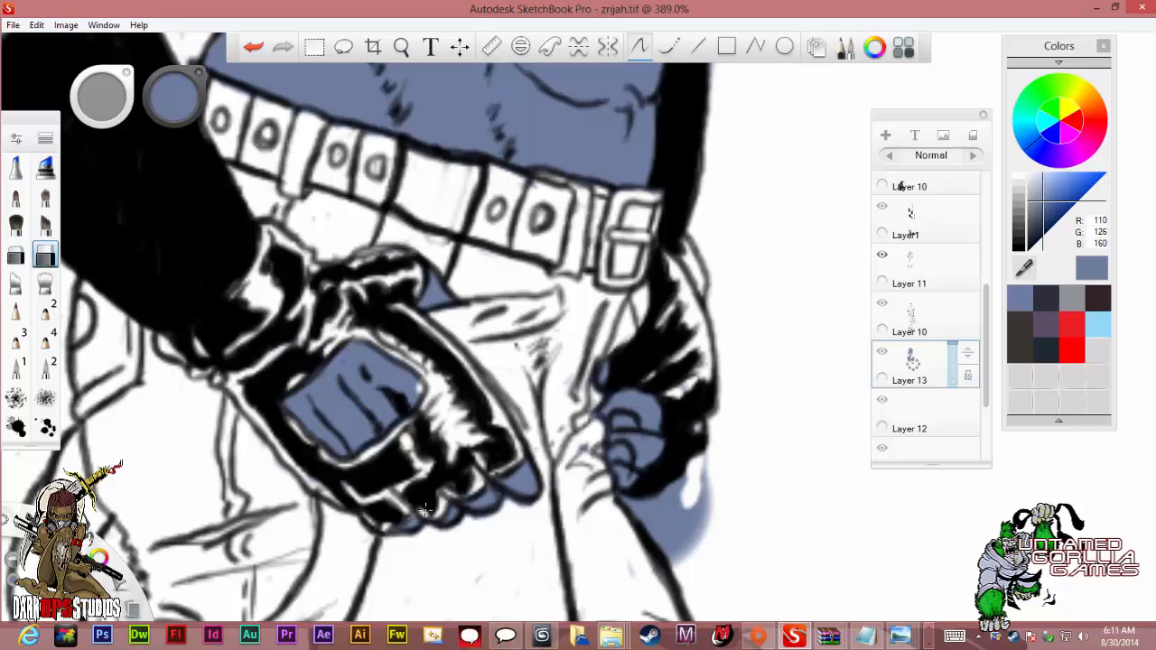
mouse_move(628, 505)
mouse_down()
mouse_move(655, 510)
mouse_move(671, 491)
mouse_move(652, 535)
mouse_move(669, 556)
mouse_move(705, 479)
mouse_move(703, 533)
mouse_up()
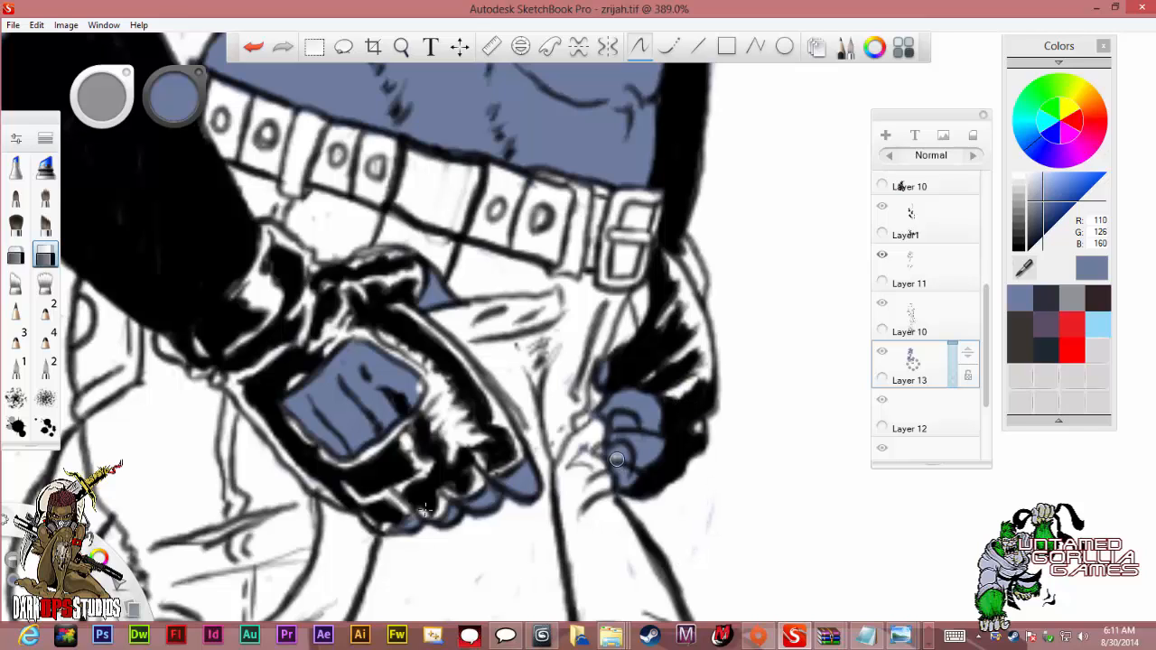
drag(617, 460, 632, 422)
key(ctrl+z)
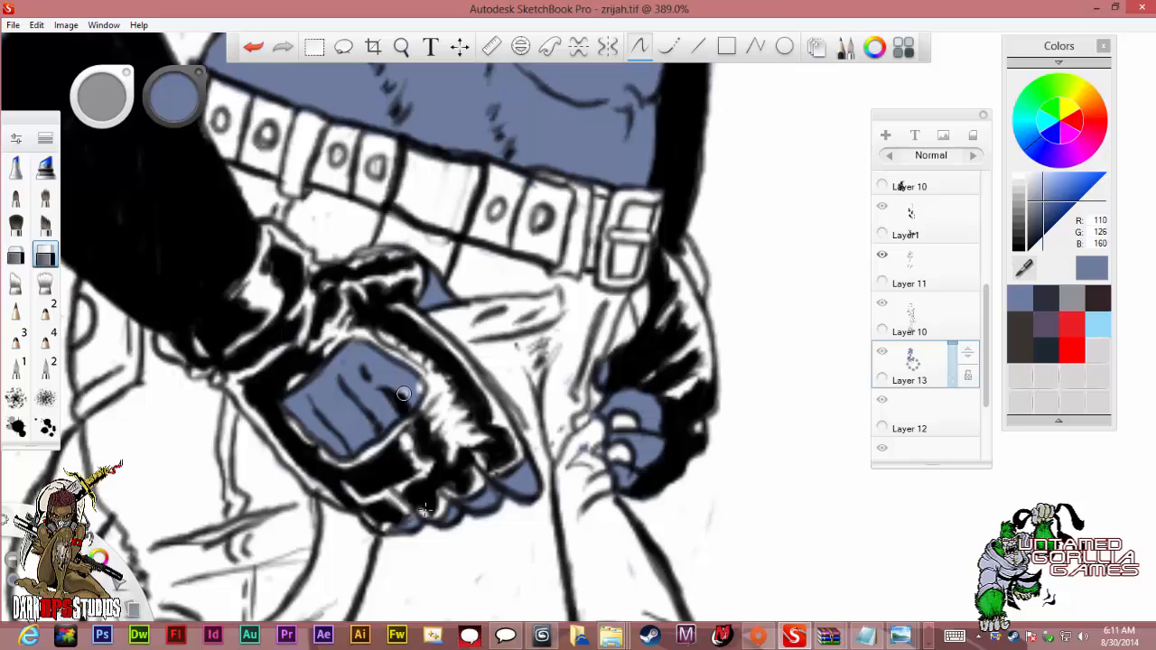
Erase the blue from the whole curved tip of the front head-tail, beside the near elbow.
scroll(426, 510, down, 1)
scroll(426, 511, down, 7)
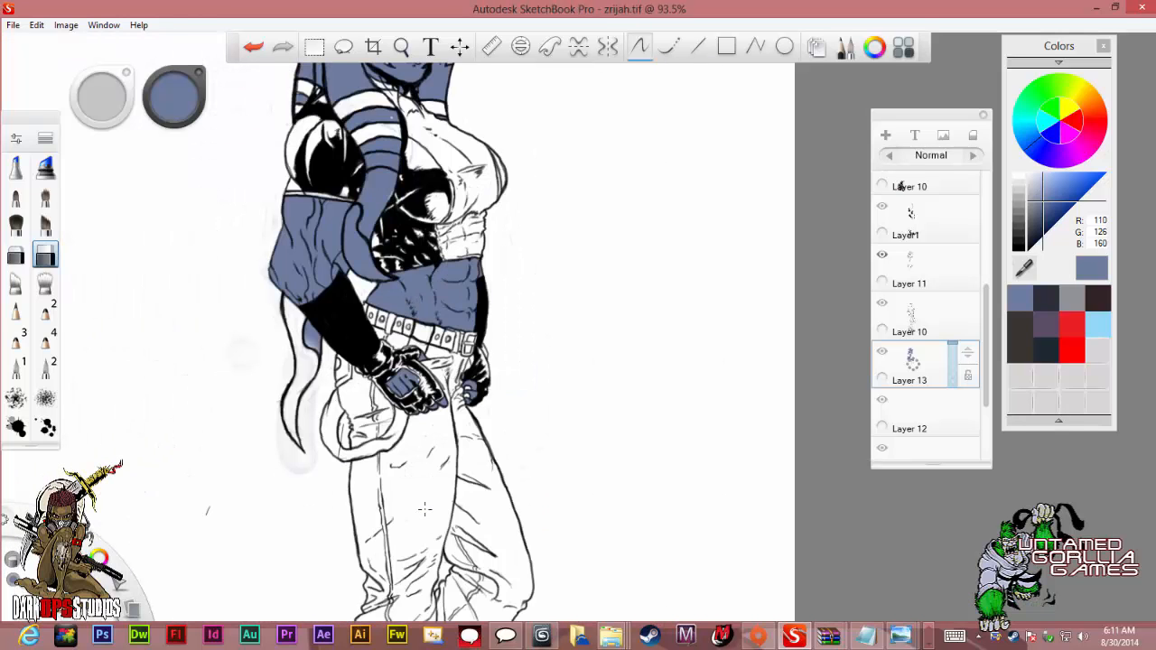
scroll(425, 509, up, 3)
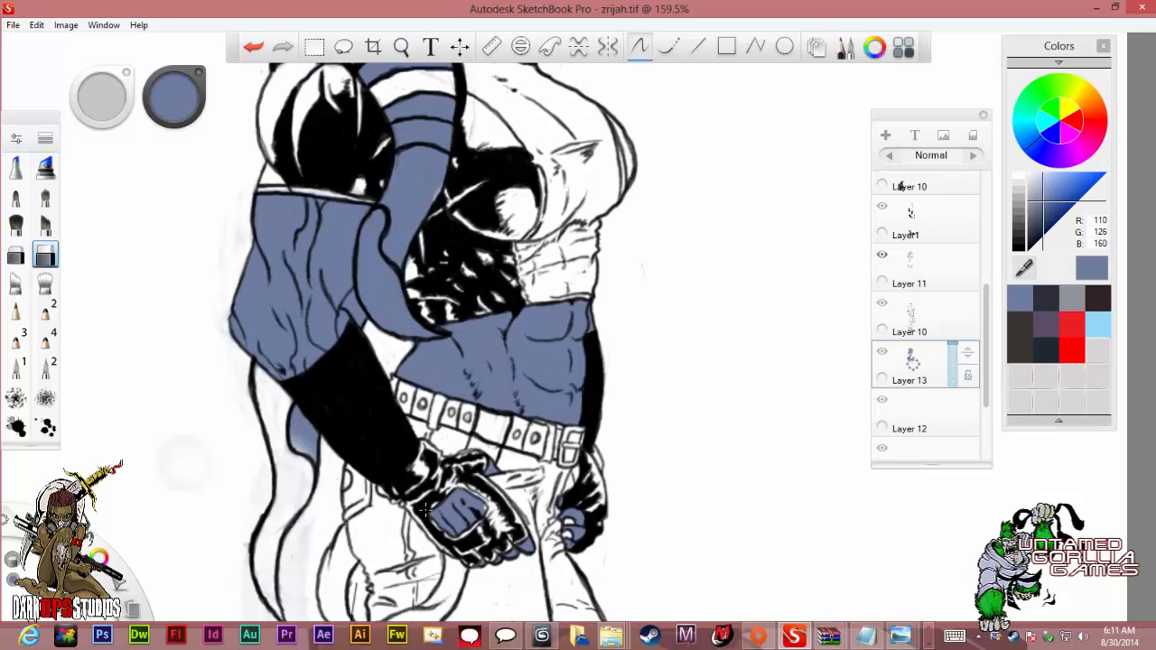
scroll(425, 511, up, 1)
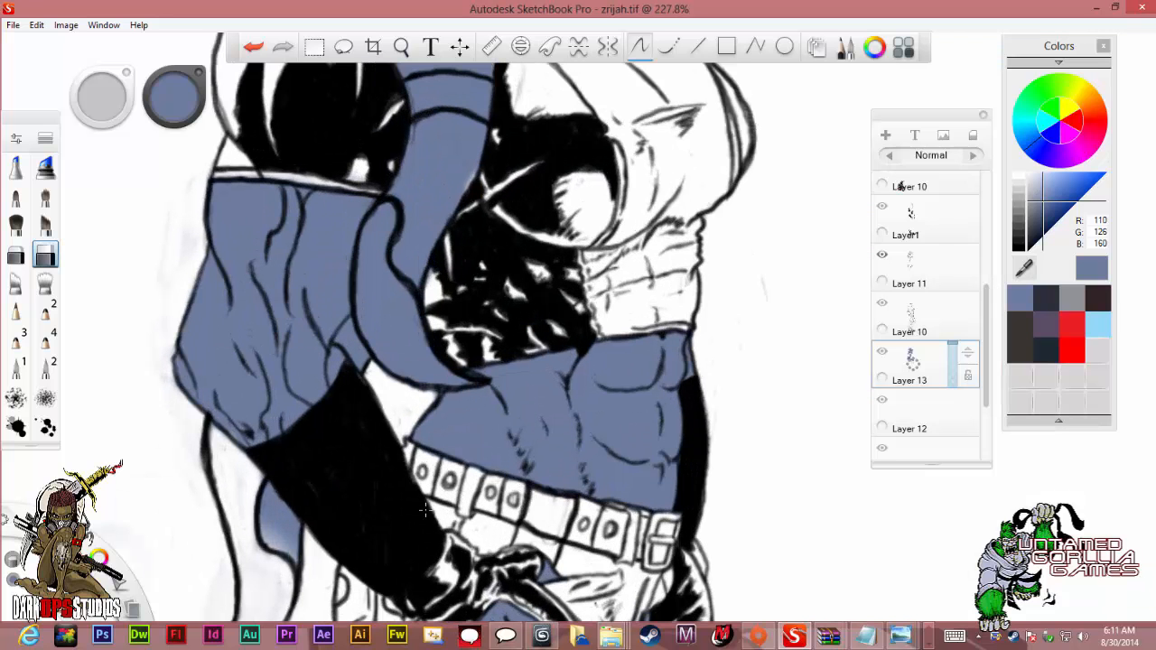
scroll(425, 510, up, 2)
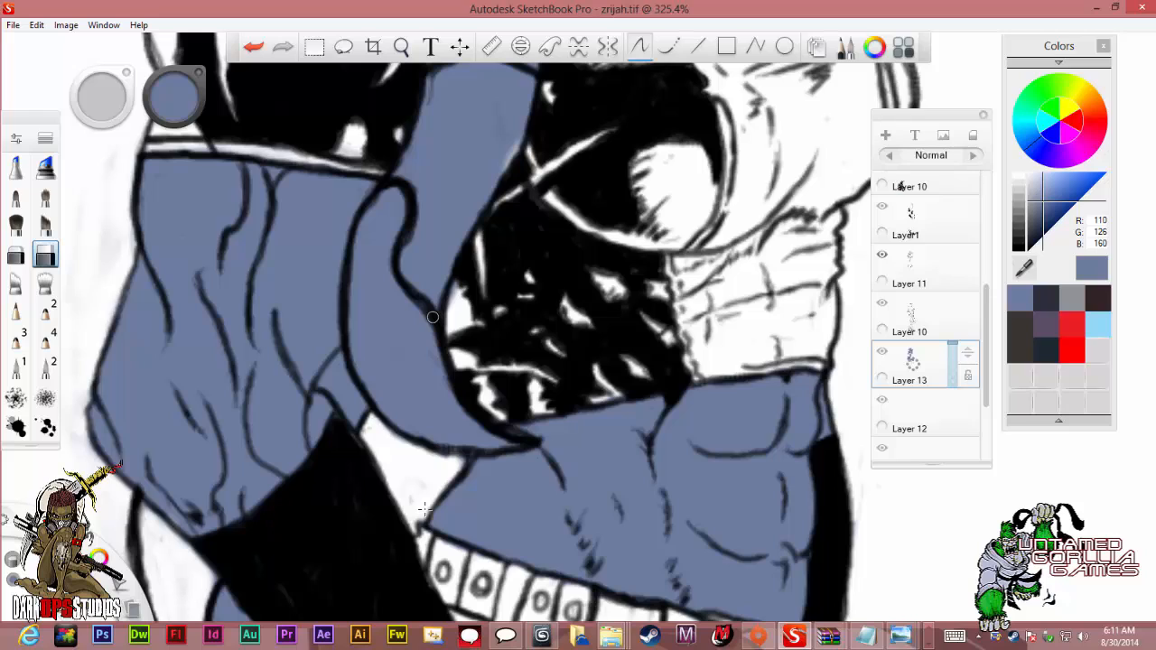
mouse_move(405, 326)
mouse_down()
mouse_move(405, 357)
mouse_move(436, 366)
mouse_move(415, 313)
mouse_move(380, 360)
mouse_move(365, 282)
mouse_move(355, 361)
mouse_move(351, 289)
mouse_move(379, 398)
mouse_move(390, 336)
mouse_move(408, 416)
mouse_move(415, 371)
mouse_move(419, 412)
mouse_move(442, 370)
mouse_move(470, 429)
mouse_up()
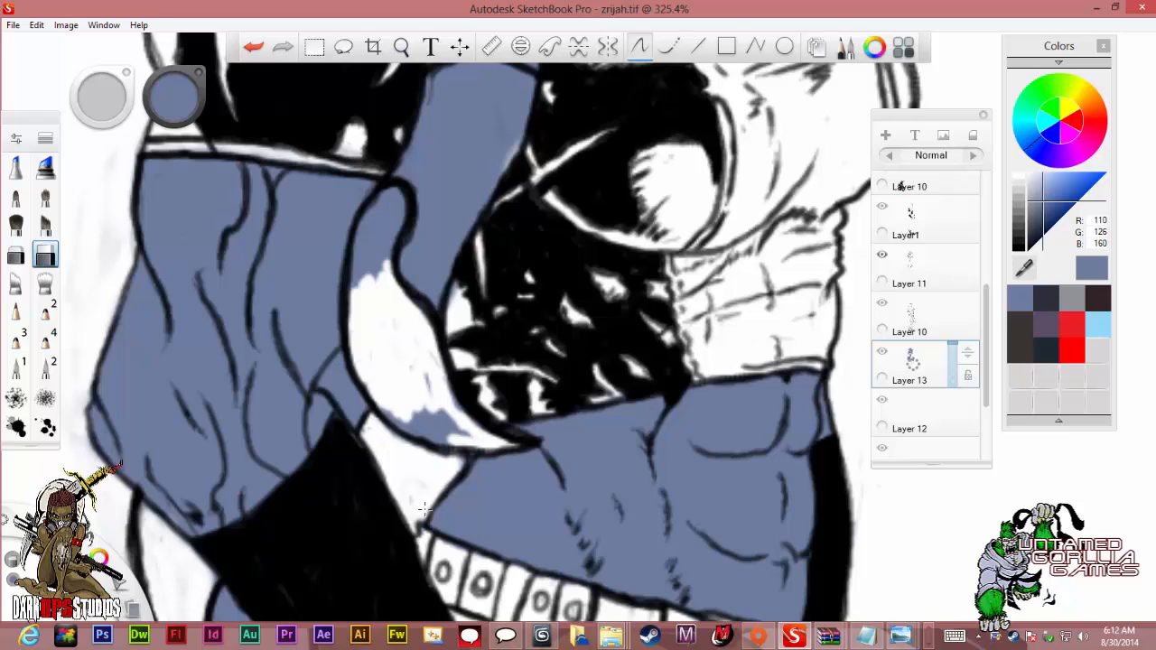
mouse_move(462, 440)
mouse_down()
mouse_move(384, 418)
mouse_move(436, 421)
mouse_up()
mouse_move(428, 377)
mouse_down()
mouse_move(436, 423)
mouse_move(465, 434)
mouse_move(449, 379)
mouse_up()
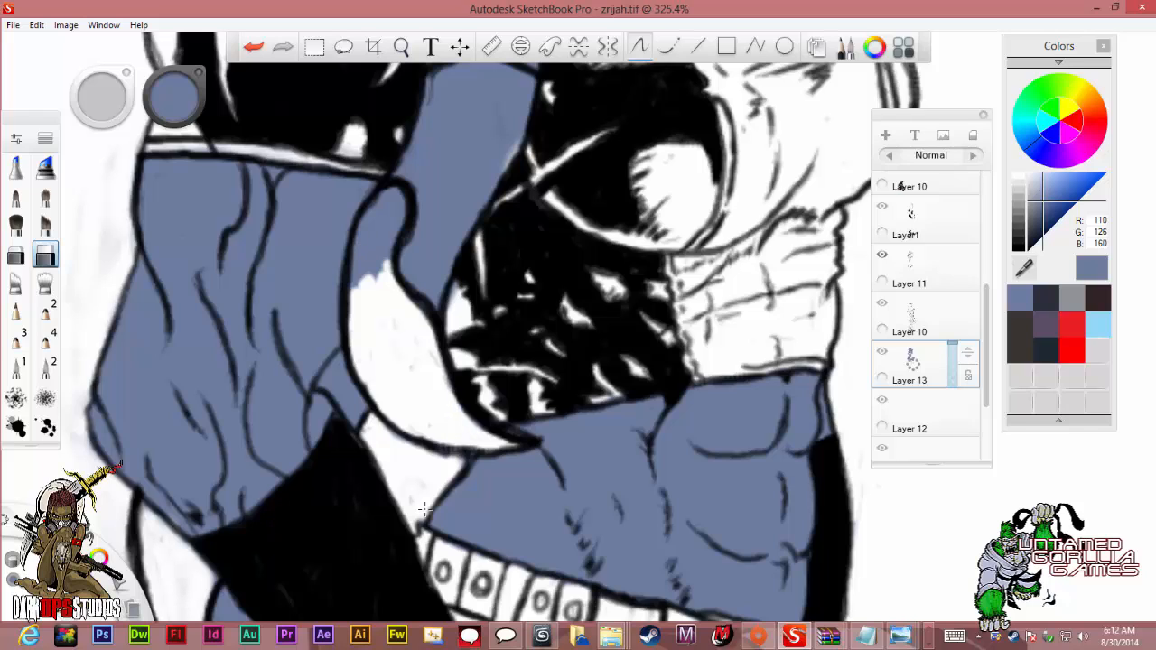
mouse_move(366, 267)
mouse_down()
mouse_move(397, 206)
mouse_move(384, 217)
mouse_move(388, 194)
mouse_move(359, 271)
mouse_move(384, 225)
mouse_up()
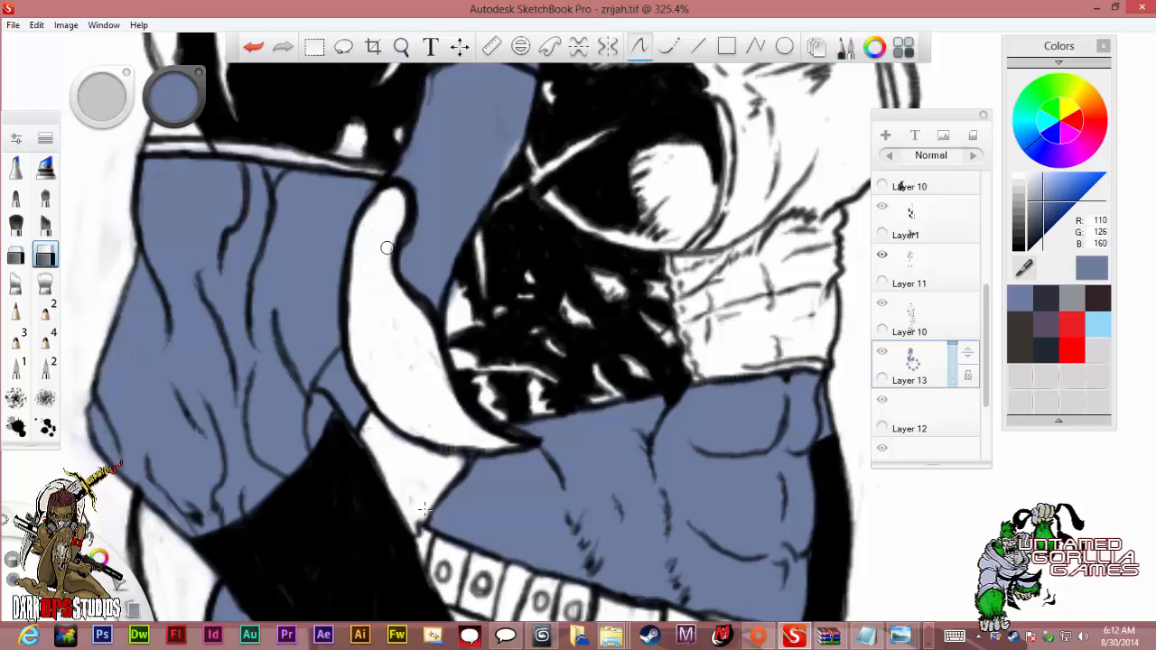
Erase the blue from the lower band across the front head-tail, beside the near upper arm.
scroll(386, 248, down, 6)
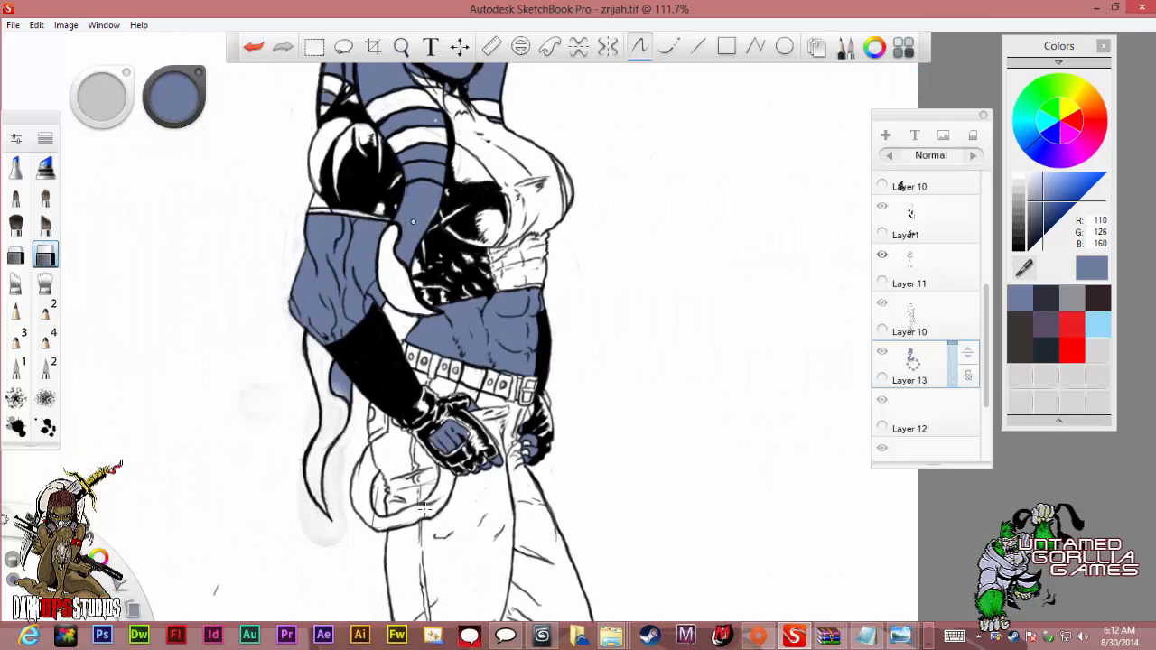
scroll(439, 174, up, 4)
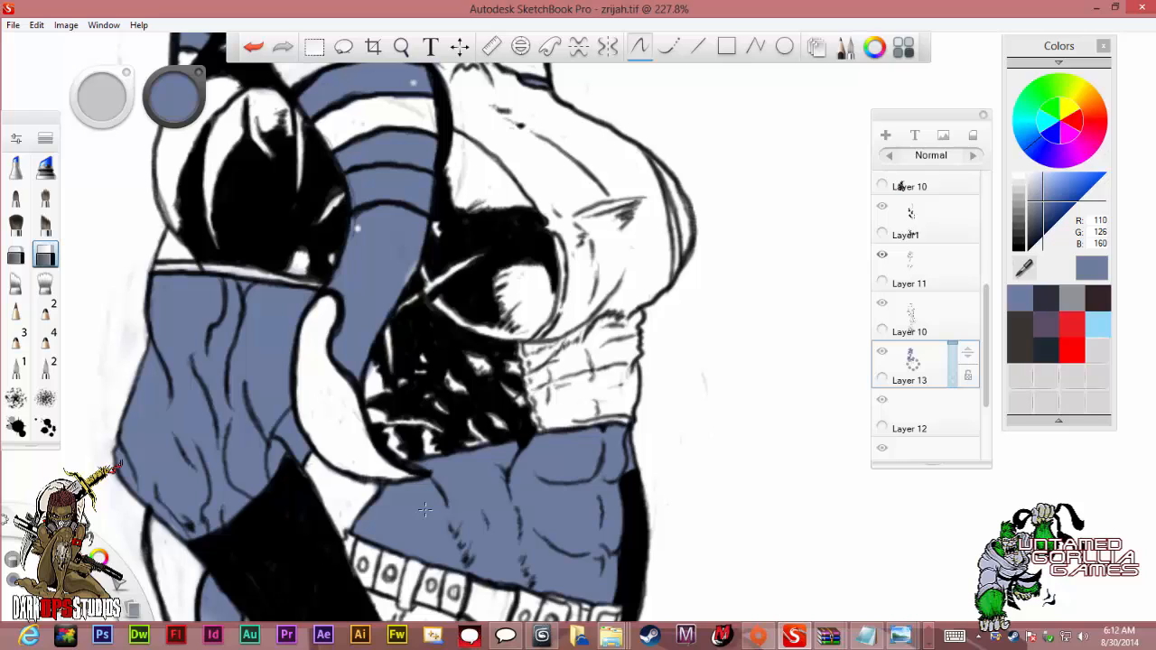
mouse_move(357, 226)
mouse_down()
mouse_move(370, 195)
mouse_move(423, 201)
mouse_move(427, 188)
mouse_move(429, 213)
mouse_move(425, 185)
mouse_move(361, 177)
mouse_move(418, 192)
mouse_move(358, 191)
mouse_move(363, 174)
mouse_move(428, 176)
mouse_move(353, 195)
mouse_move(378, 198)
mouse_up()
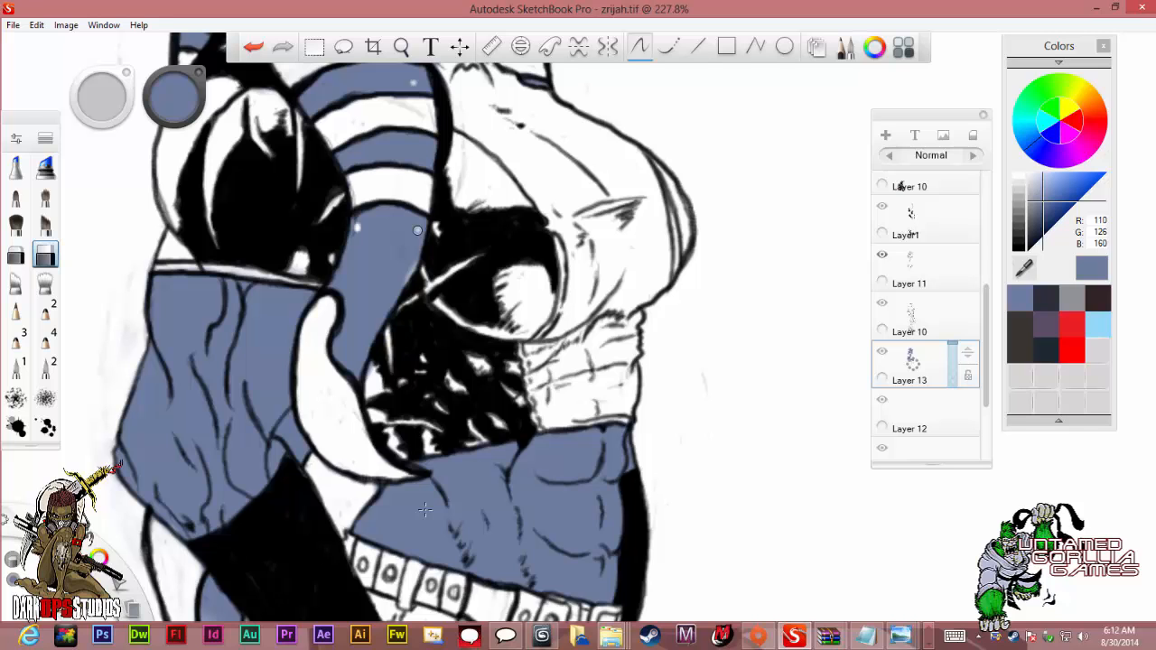
Using a pen at size 5.0, fill the faded patch of blue skin between the rear head-tail's inner line and the near forearm.
scroll(417, 230, down, 10)
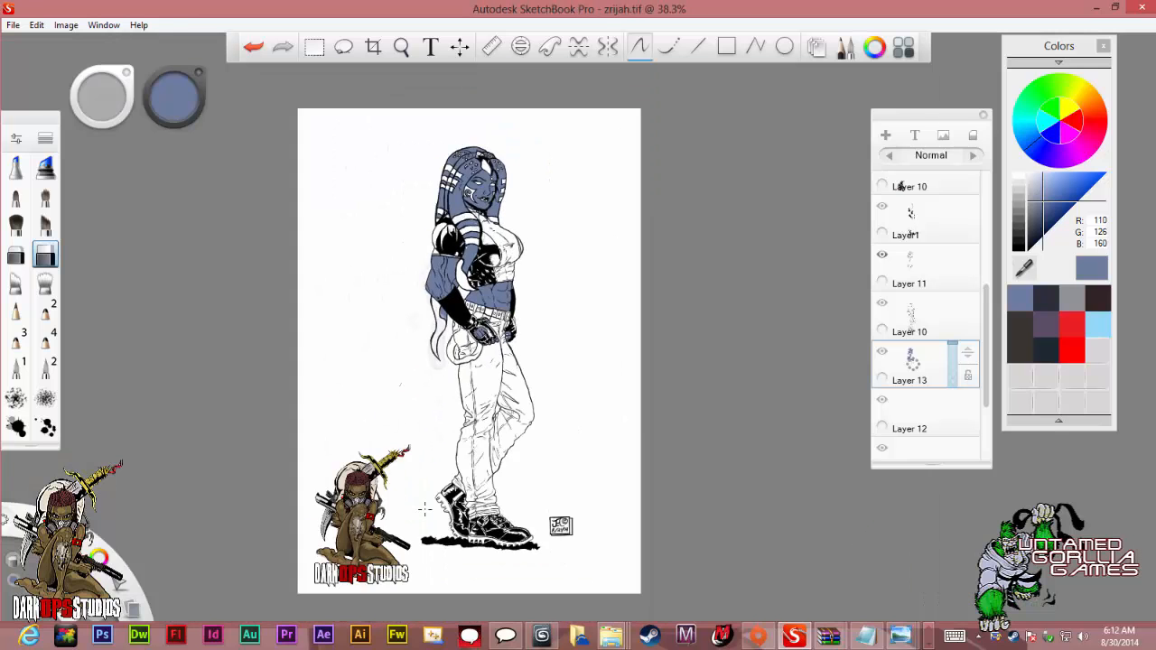
scroll(425, 508, up, 1)
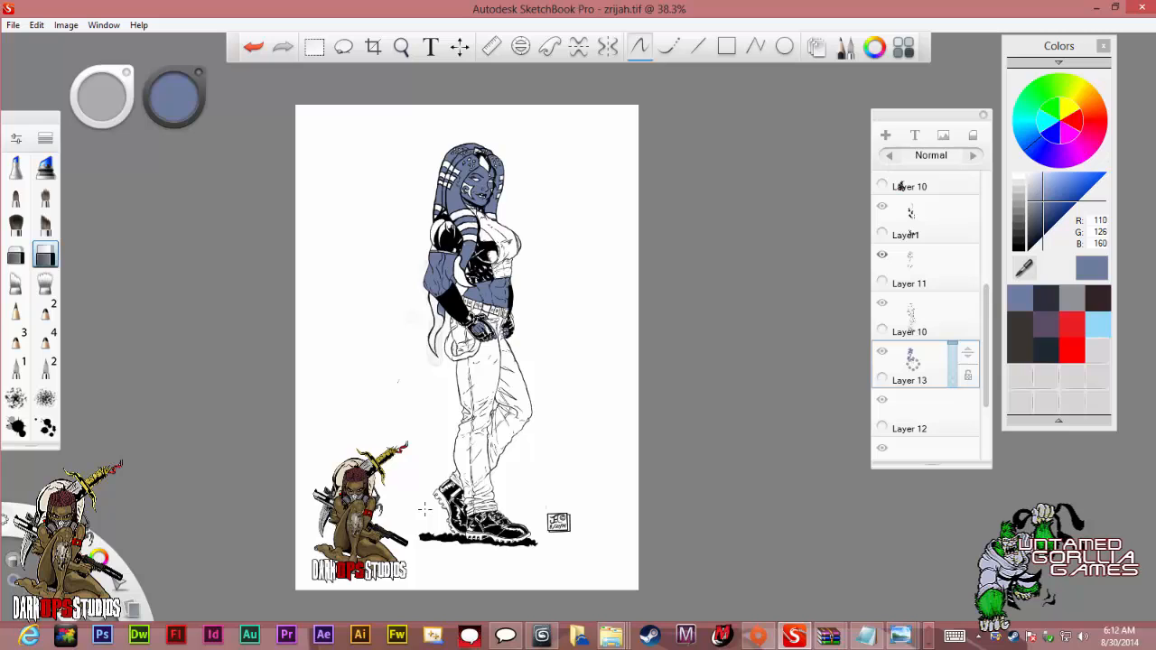
scroll(425, 508, up, 2)
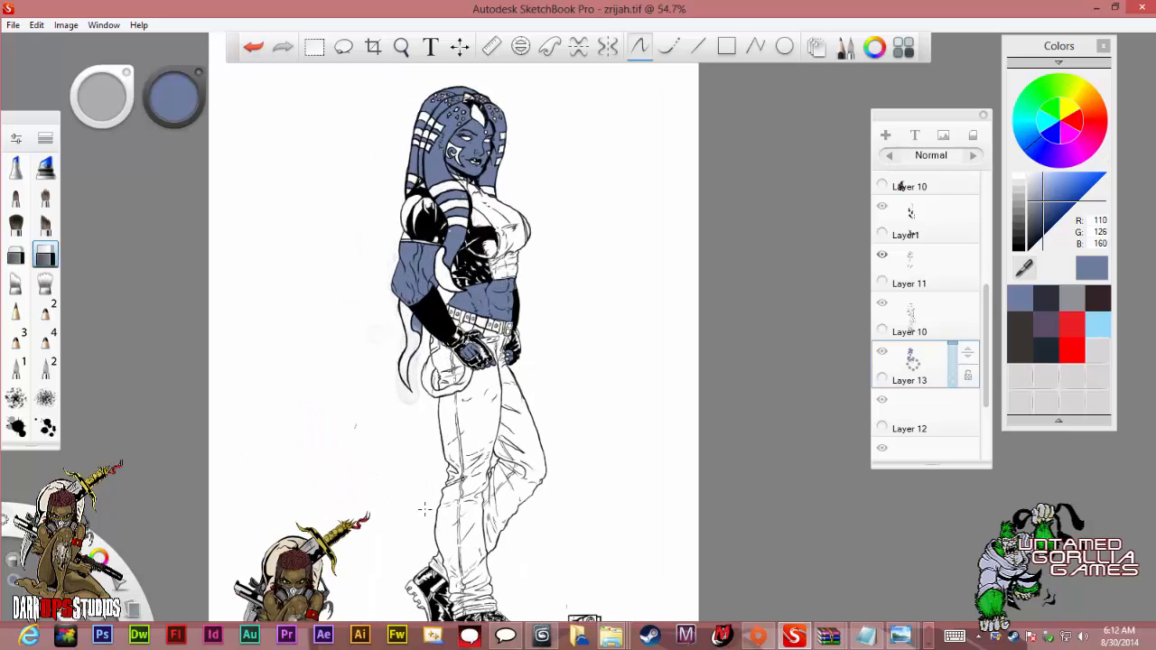
scroll(425, 509, up, 1)
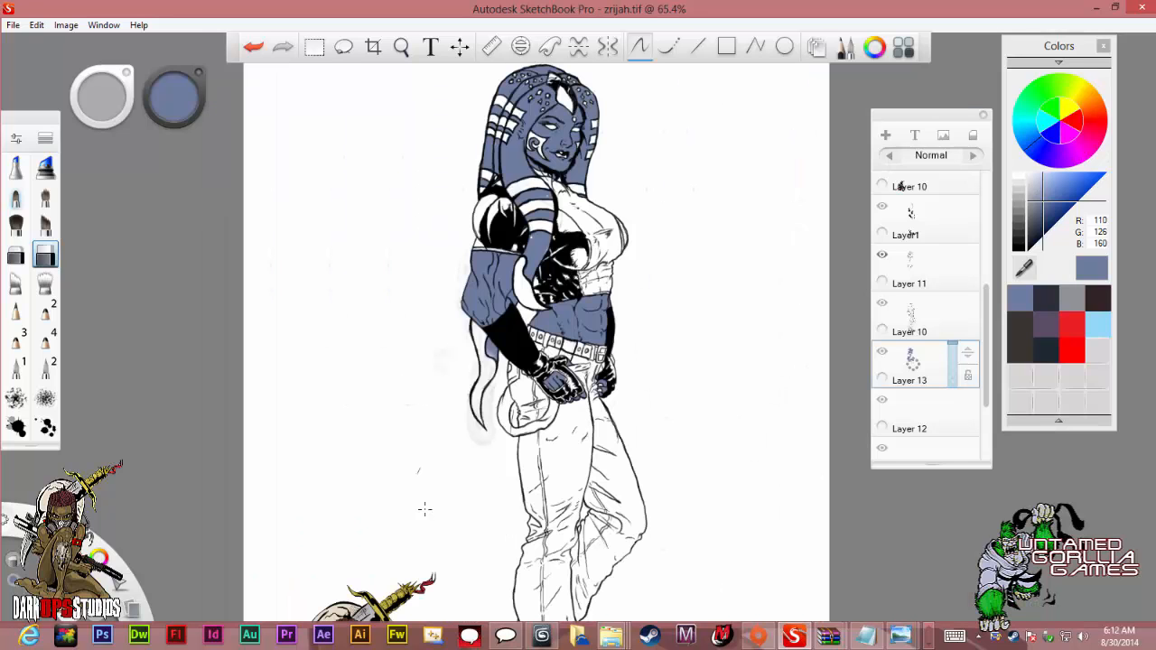
scroll(424, 508, down, 1)
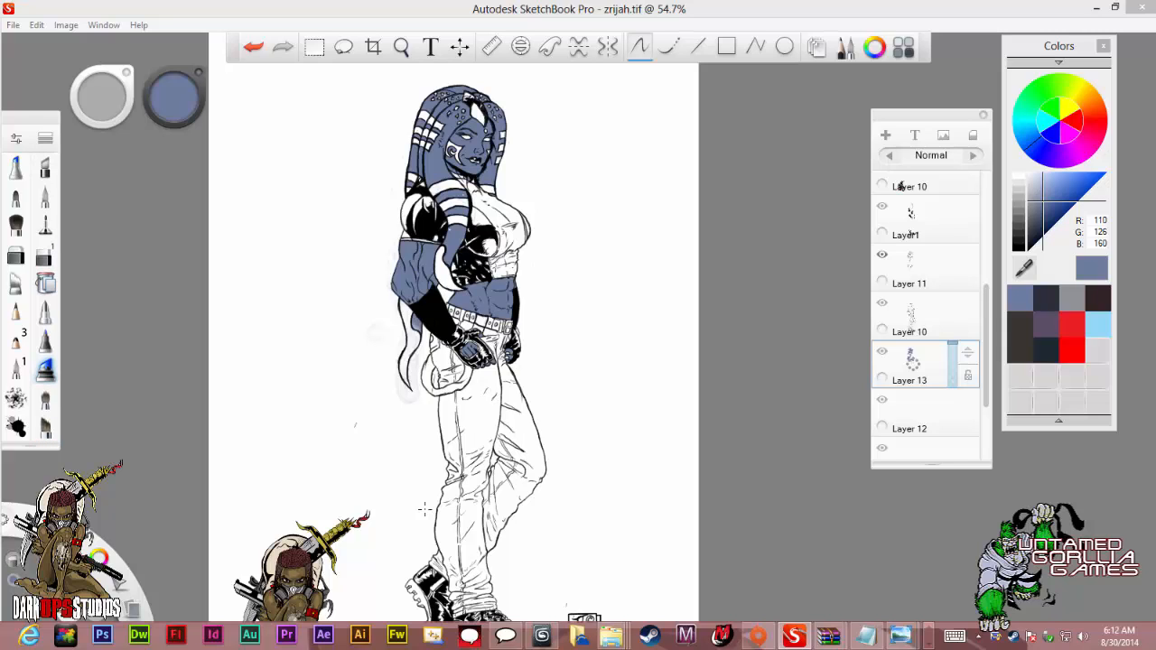
click(45, 197)
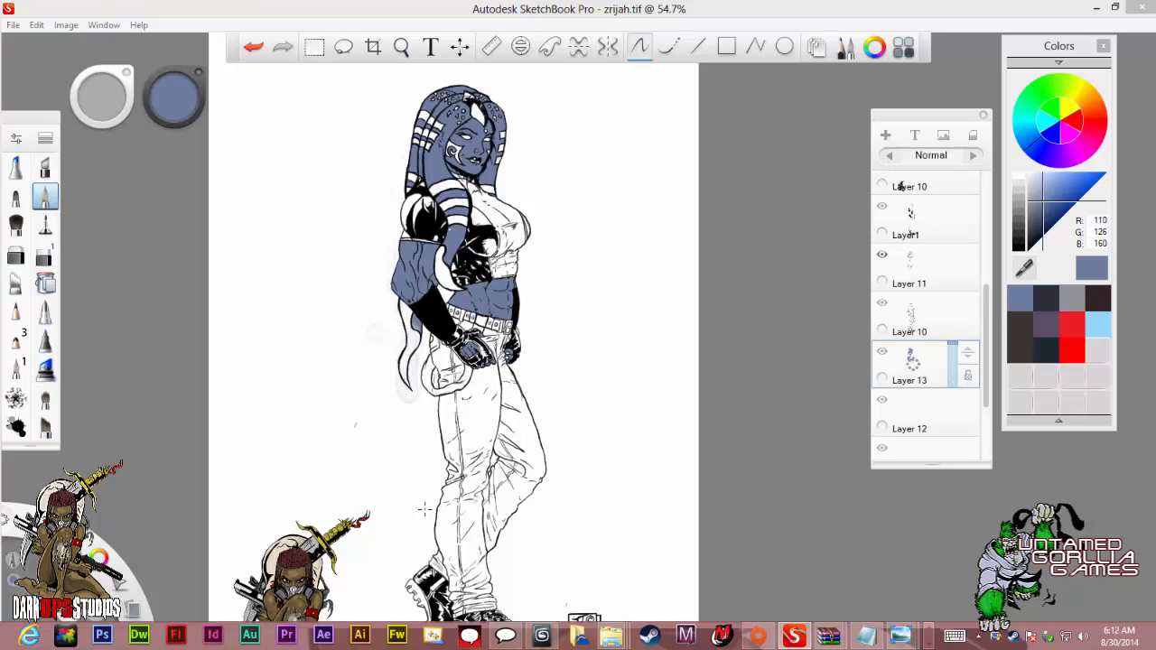
scroll(409, 320, up, 4)
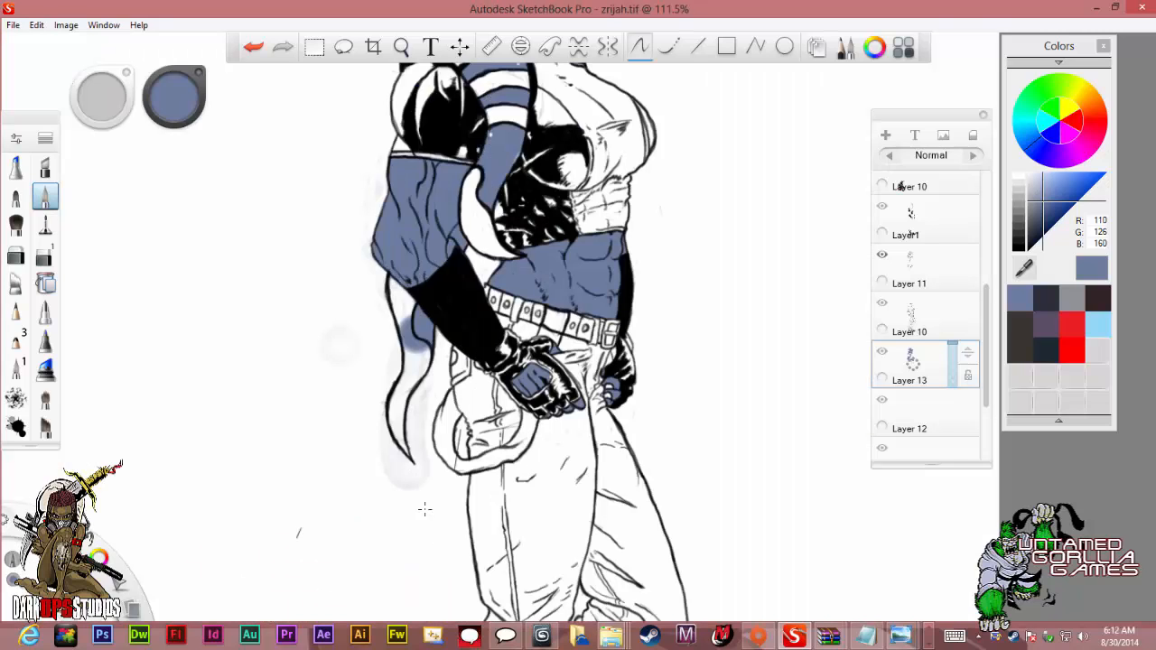
scroll(414, 337, up, 3)
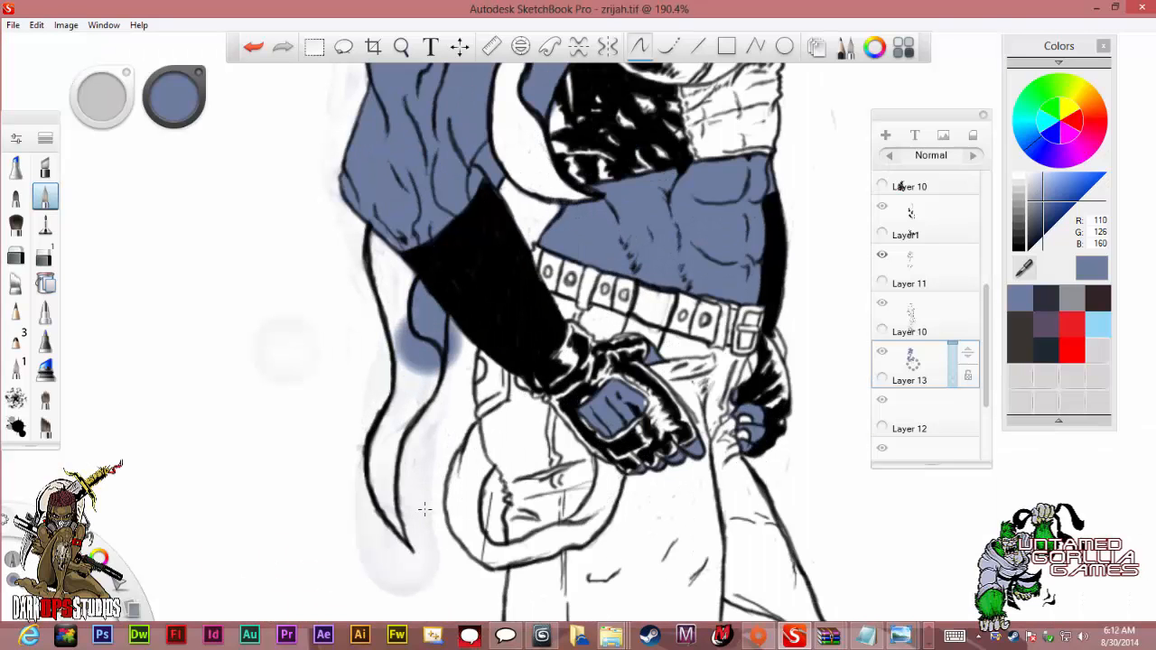
key([)
key([)
key([)
key([)
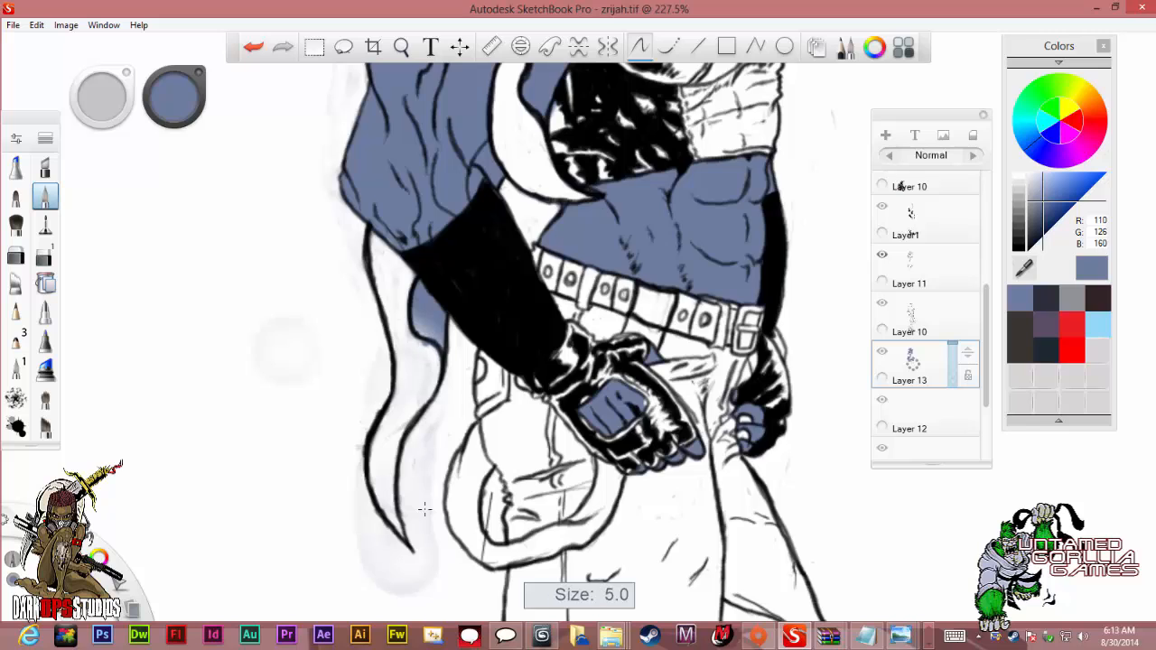
scroll(432, 357, up, 3)
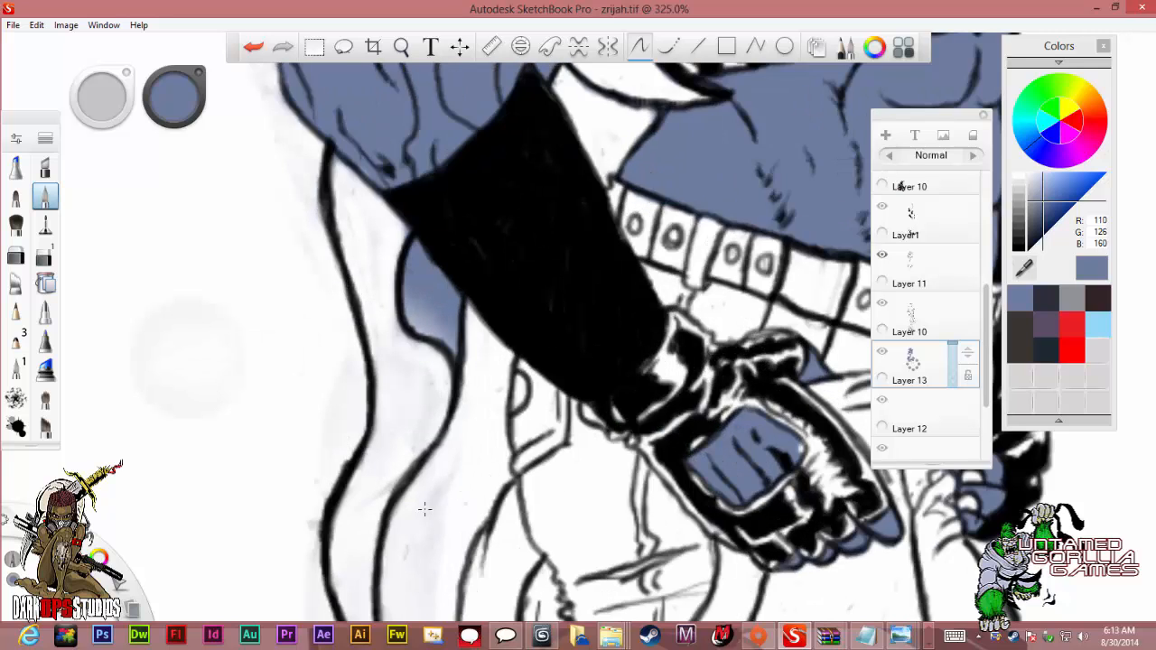
mouse_move(433, 313)
mouse_down()
mouse_move(434, 336)
mouse_move(409, 307)
mouse_up()
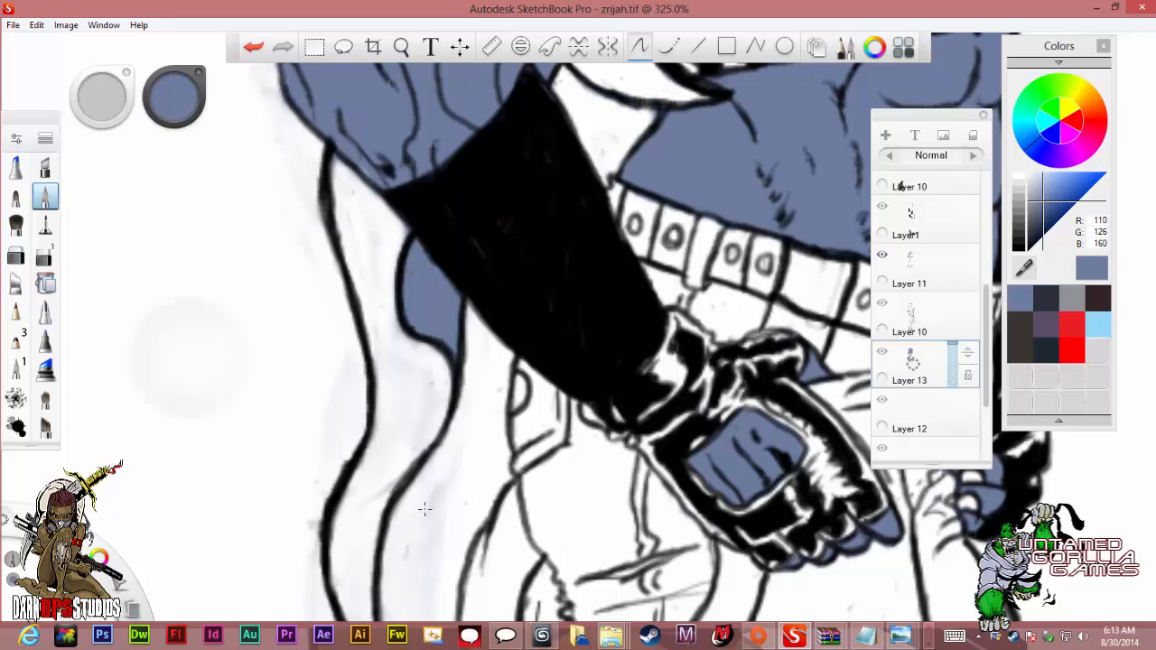
Examine the blue fill on the near arm, front head-tail bands and torso for gaps or spill.
scroll(425, 509, down, 6)
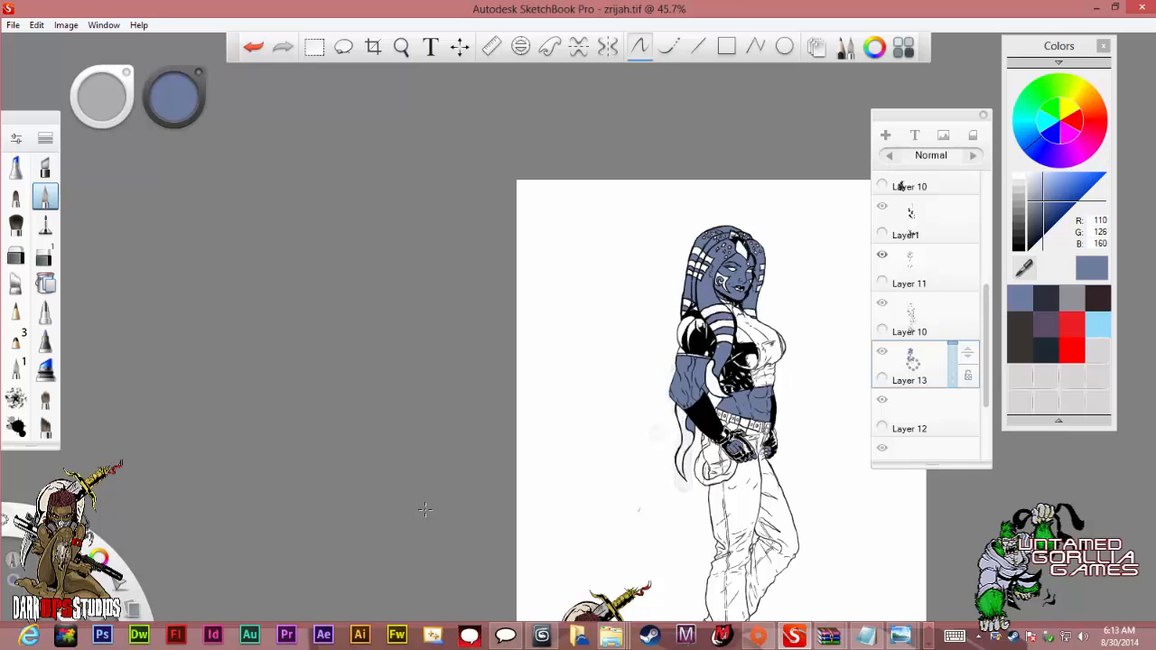
scroll(425, 510, down, 1)
scroll(424, 509, up, 3)
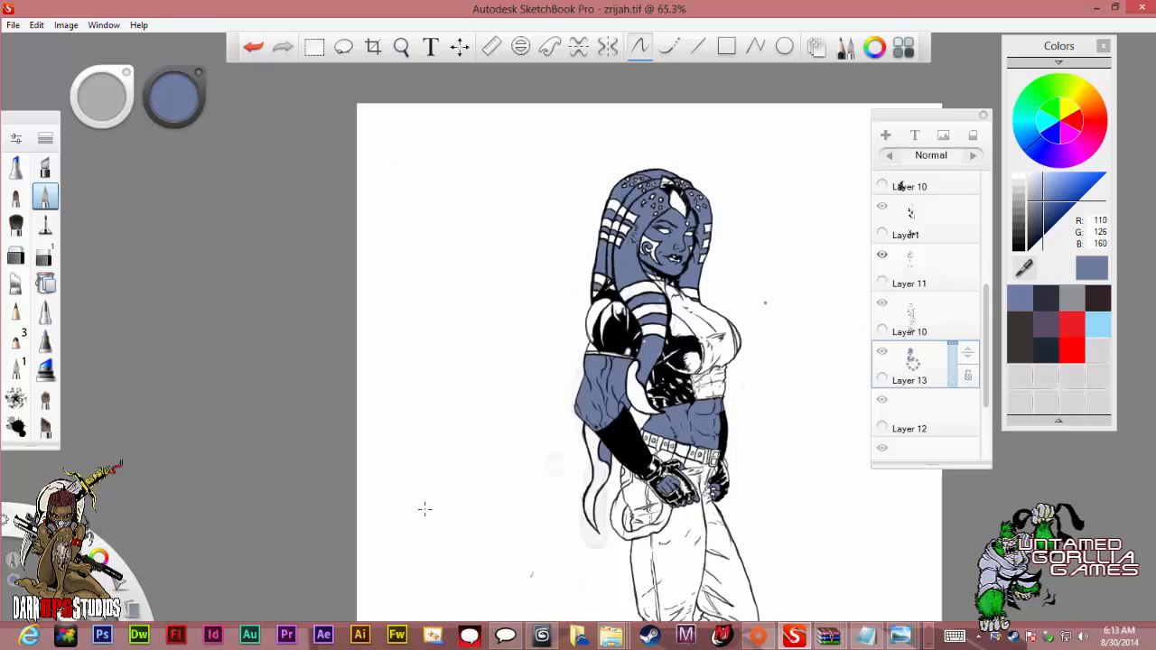
scroll(424, 510, up, 5)
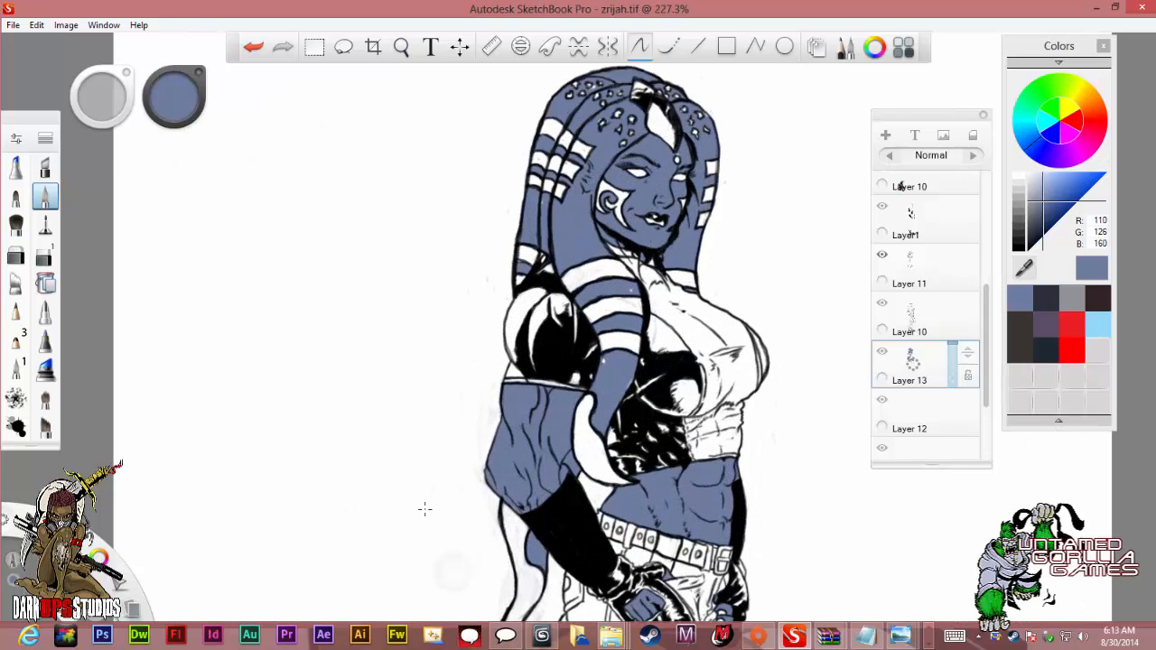
scroll(425, 509, up, 3)
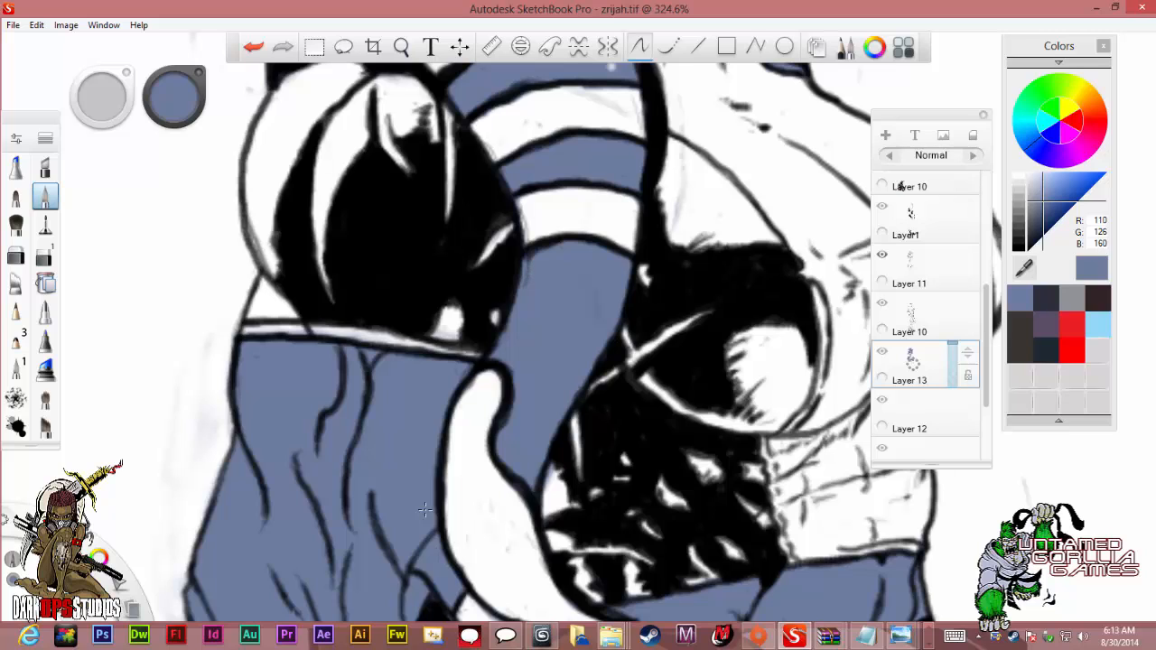
scroll(424, 510, down, 5)
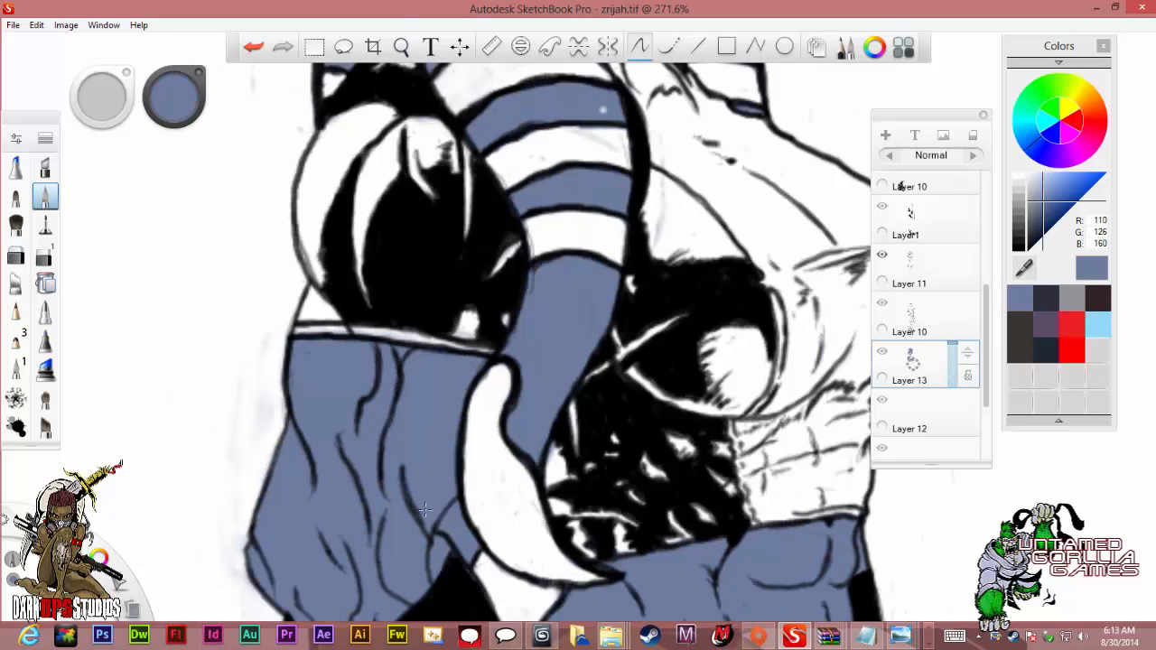
scroll(425, 510, down, 1)
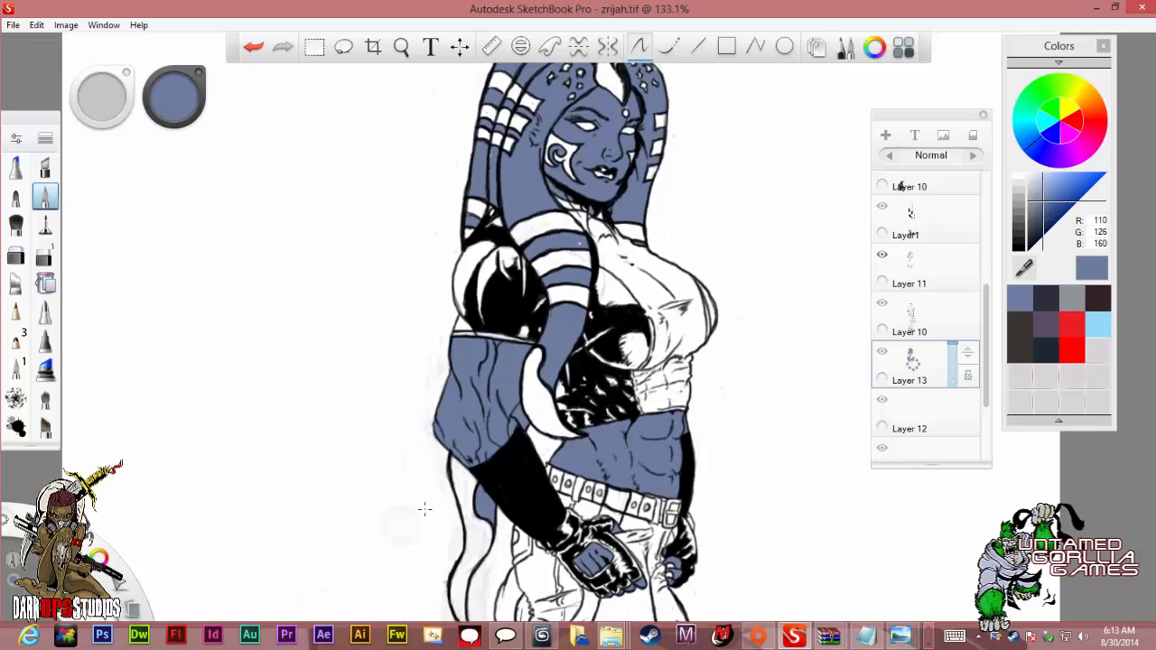
scroll(425, 510, up, 4)
scroll(425, 510, up, 2)
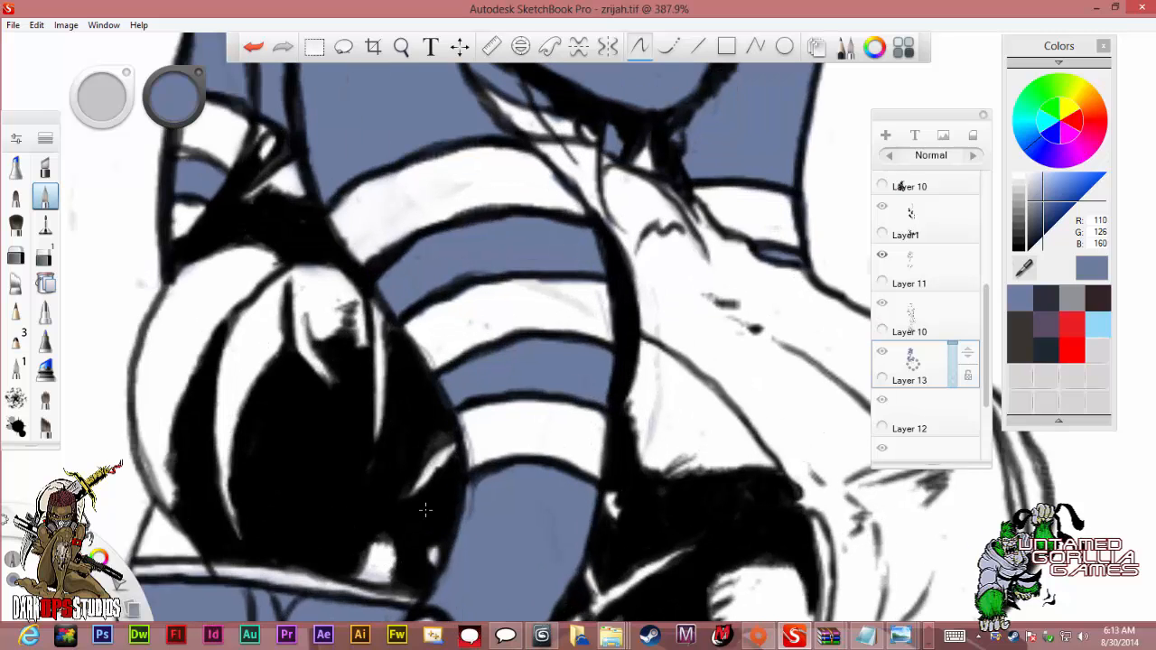
scroll(424, 511, down, 9)
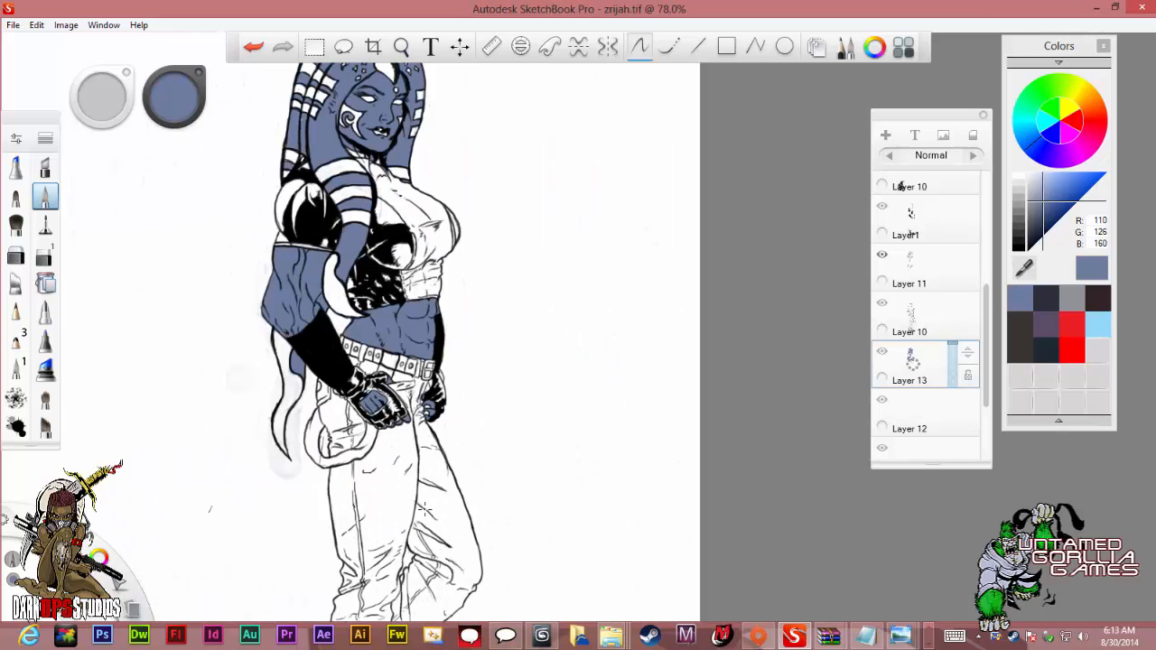
scroll(425, 511, up, 5)
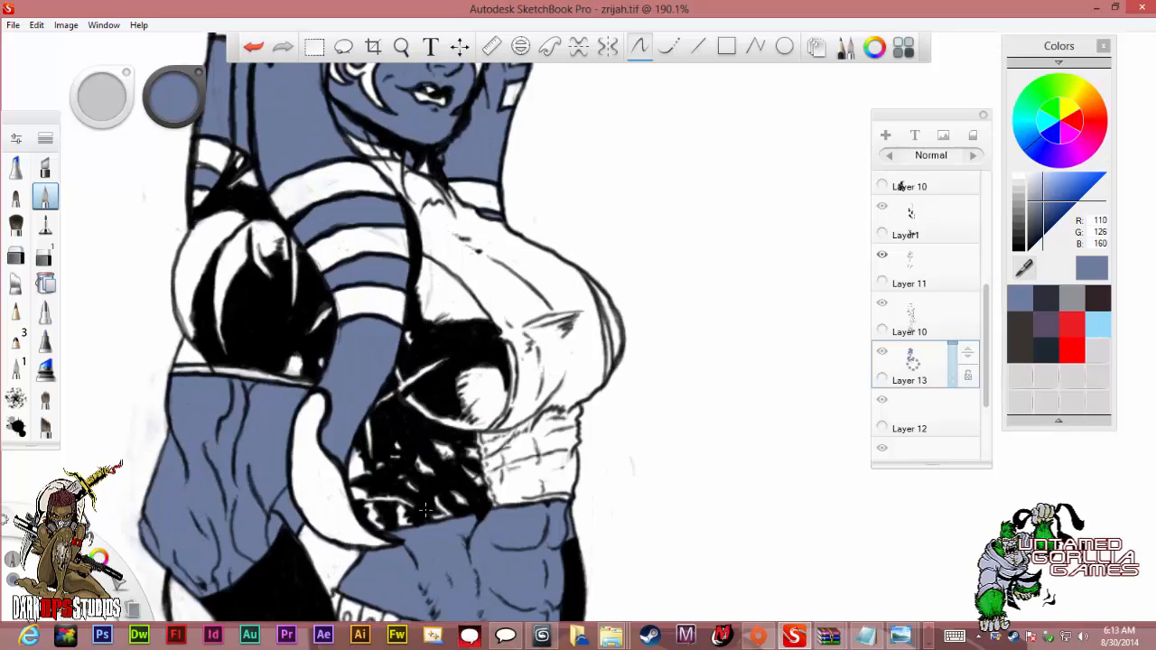
Fit the whole drawing to the view and check the overall skin fill.
scroll(424, 511, down, 12)
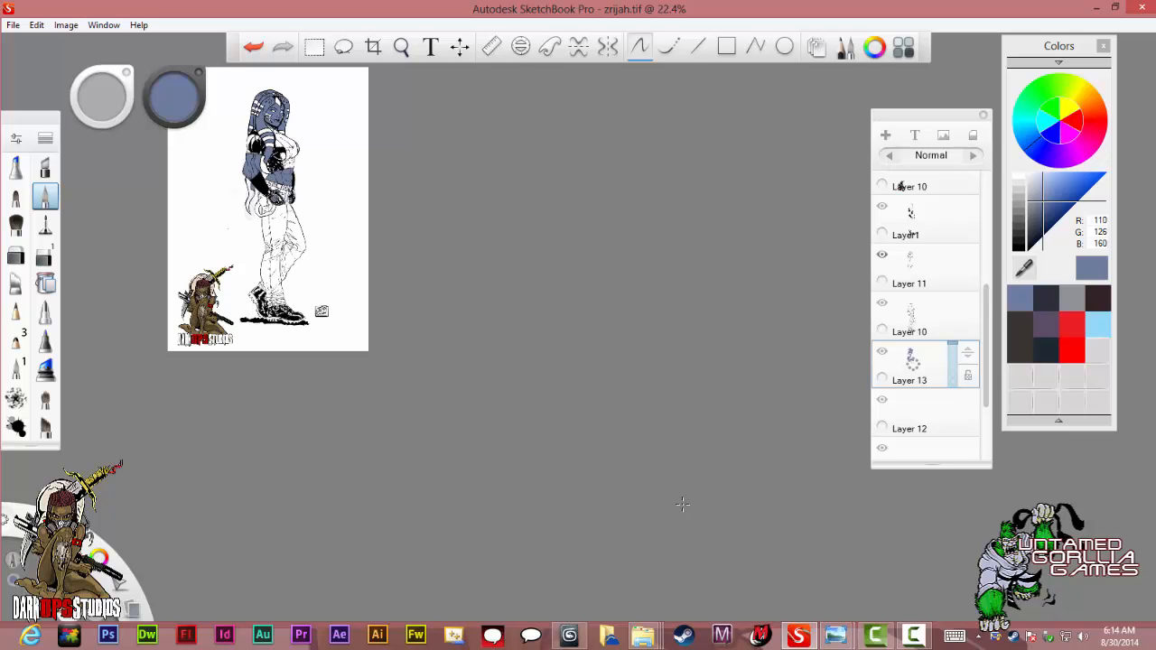
scroll(189, 237, down, 2)
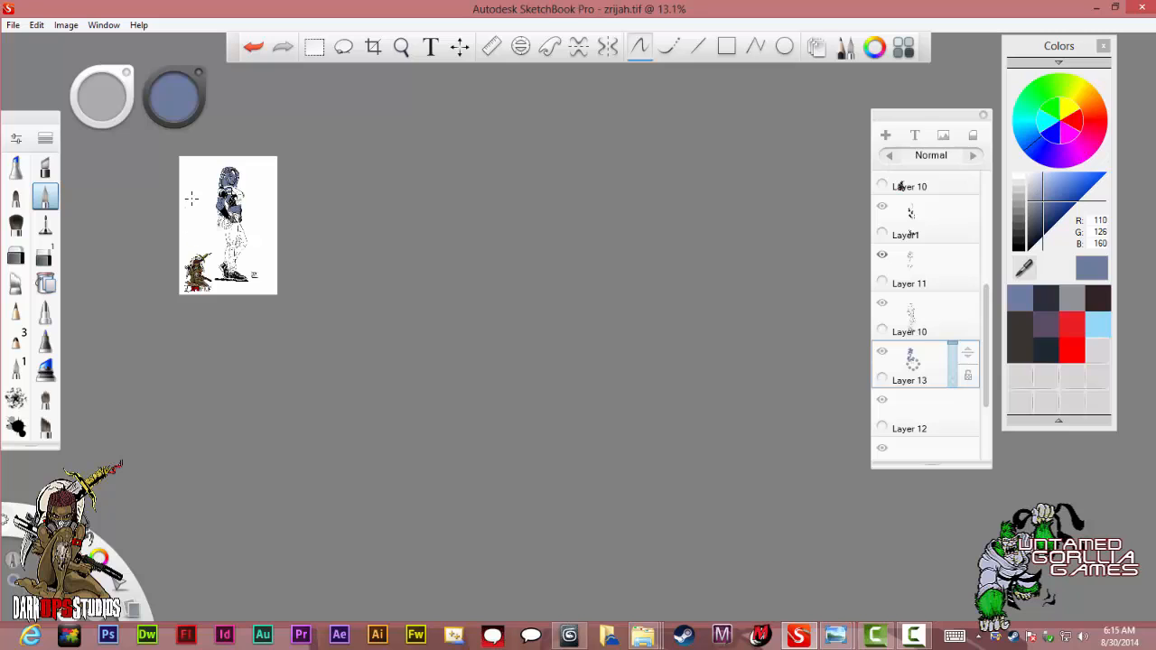
scroll(208, 195, up, 2)
key(space)
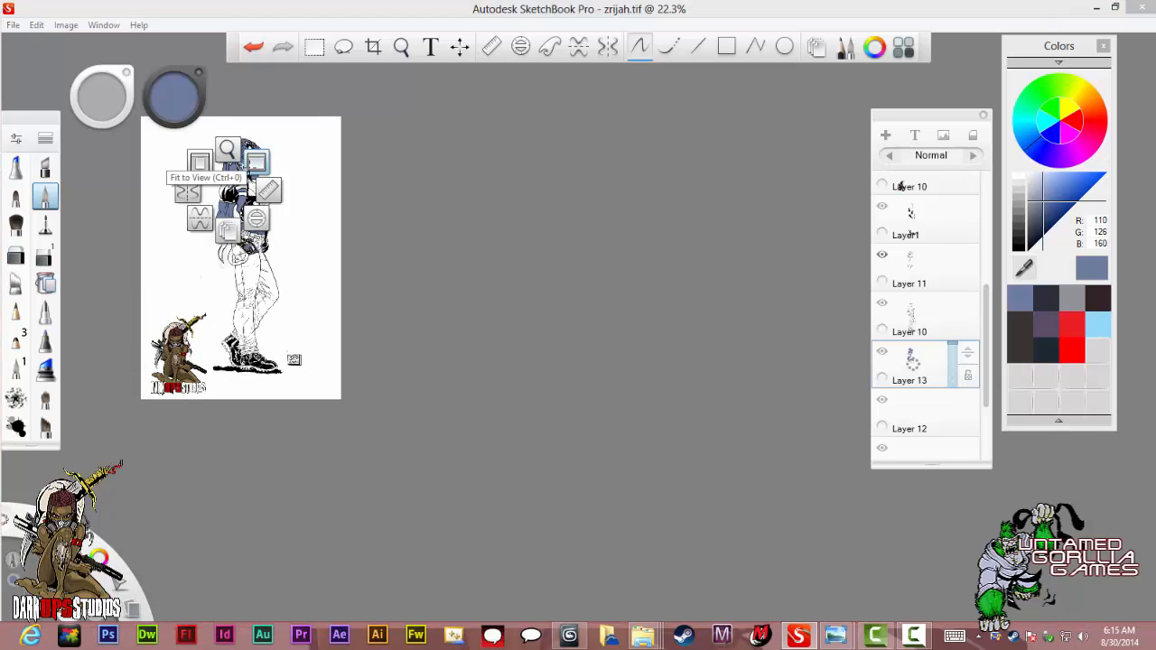
click(255, 164)
scroll(626, 84, down, 2)
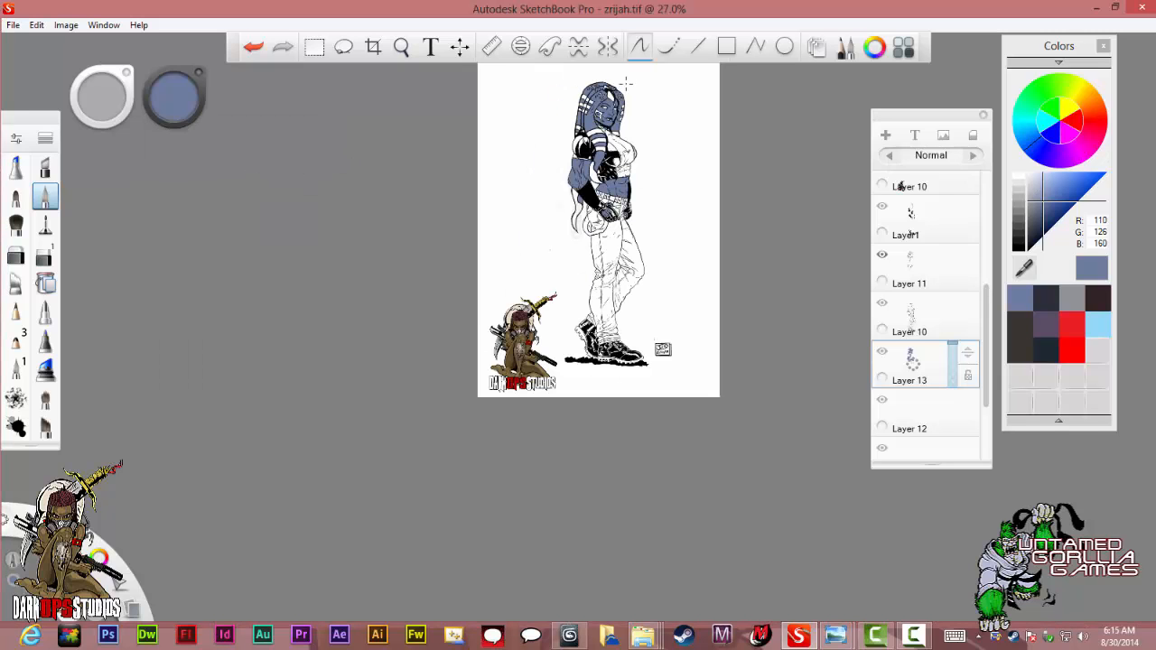
Examine the face, facial markings and upper head-tails closely for gaps in the blue.
scroll(627, 84, up, 5)
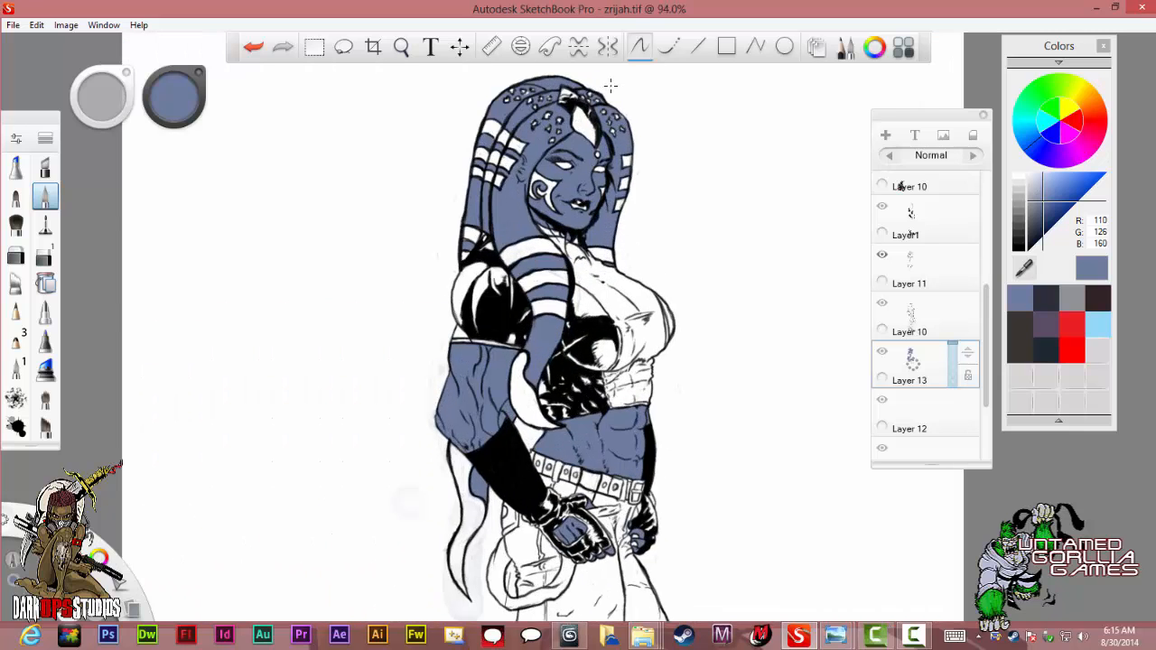
scroll(611, 85, up, 3)
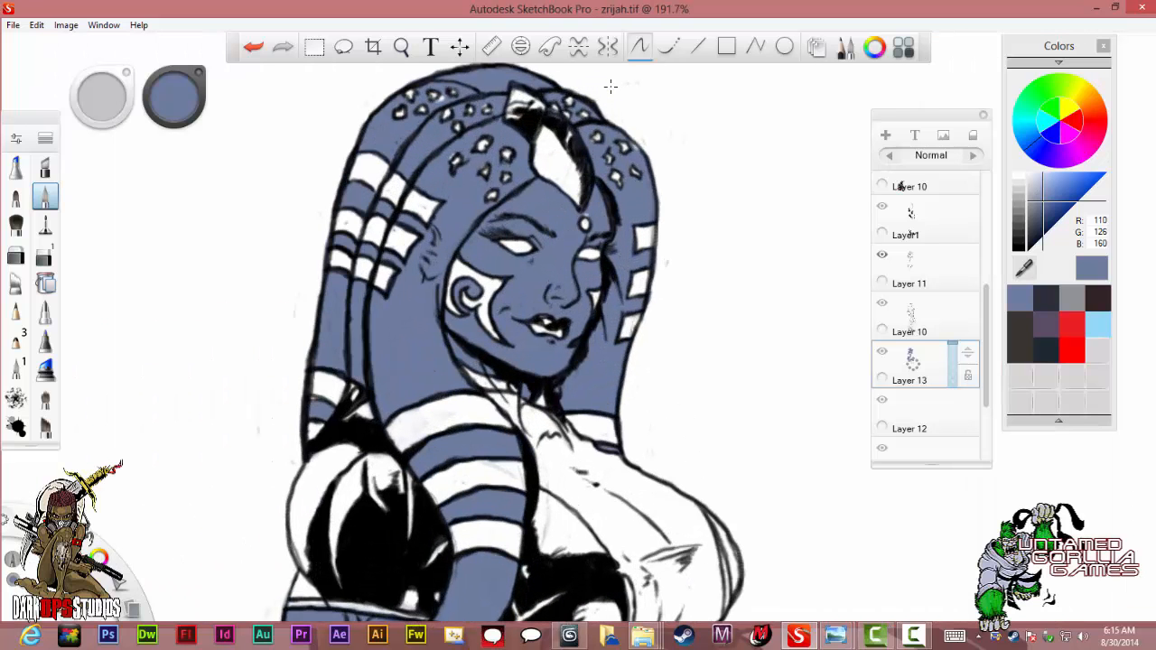
scroll(611, 85, up, 1)
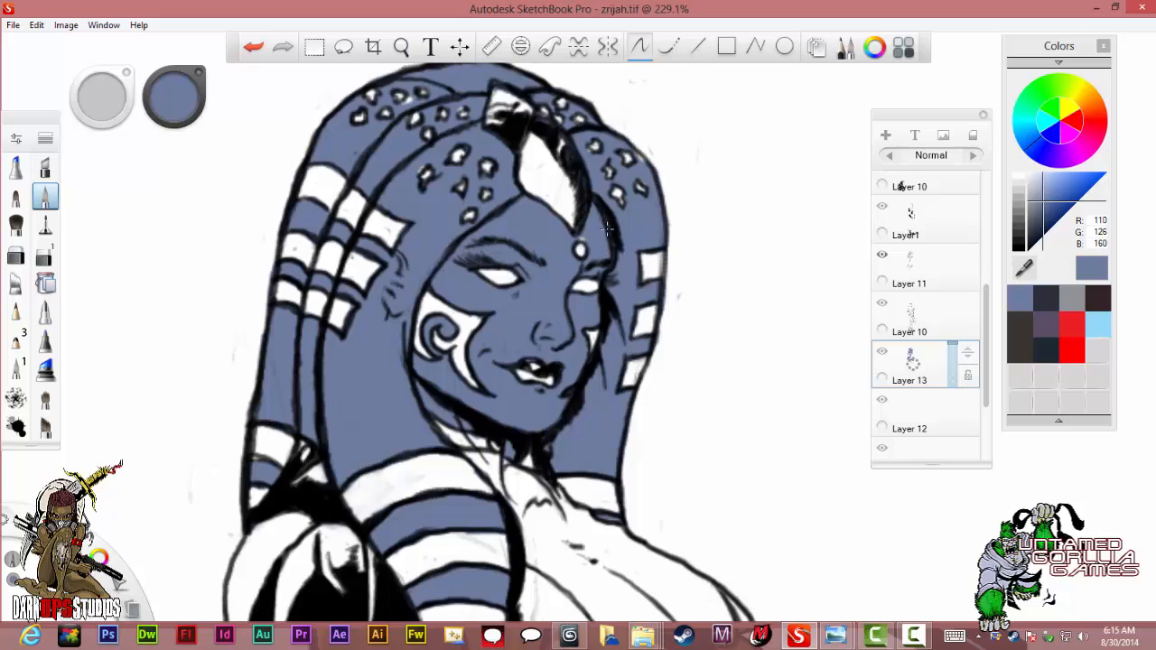
scroll(601, 252, up, 3)
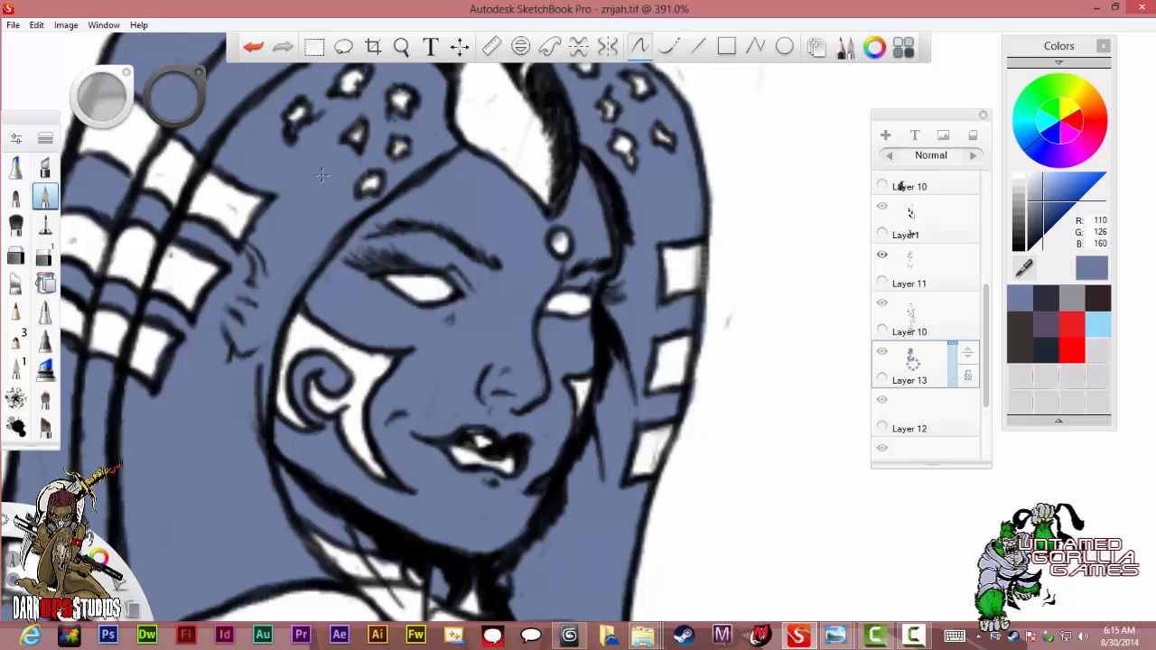
scroll(328, 187, down, 4)
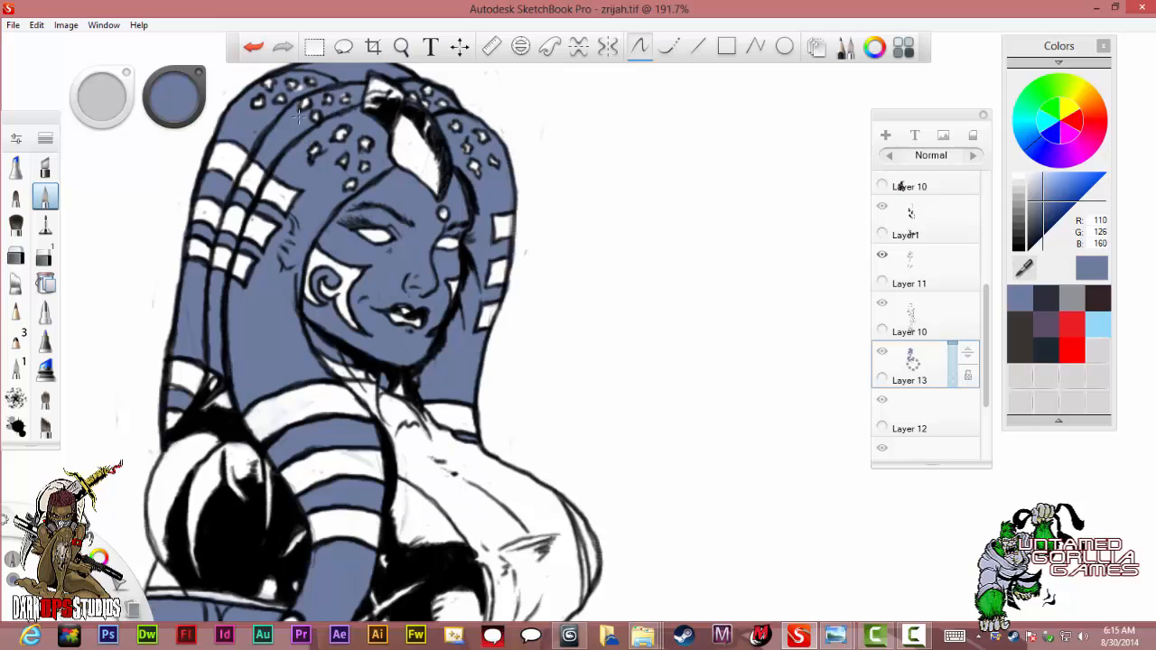
scroll(300, 116, up, 2)
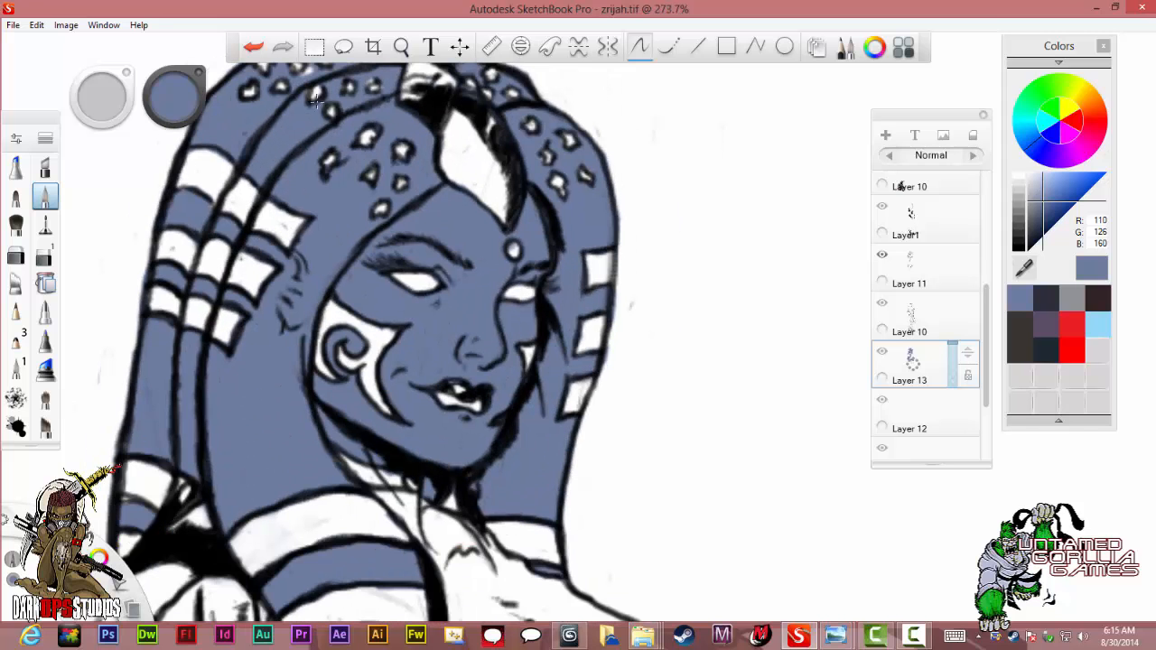
scroll(316, 102, down, 3)
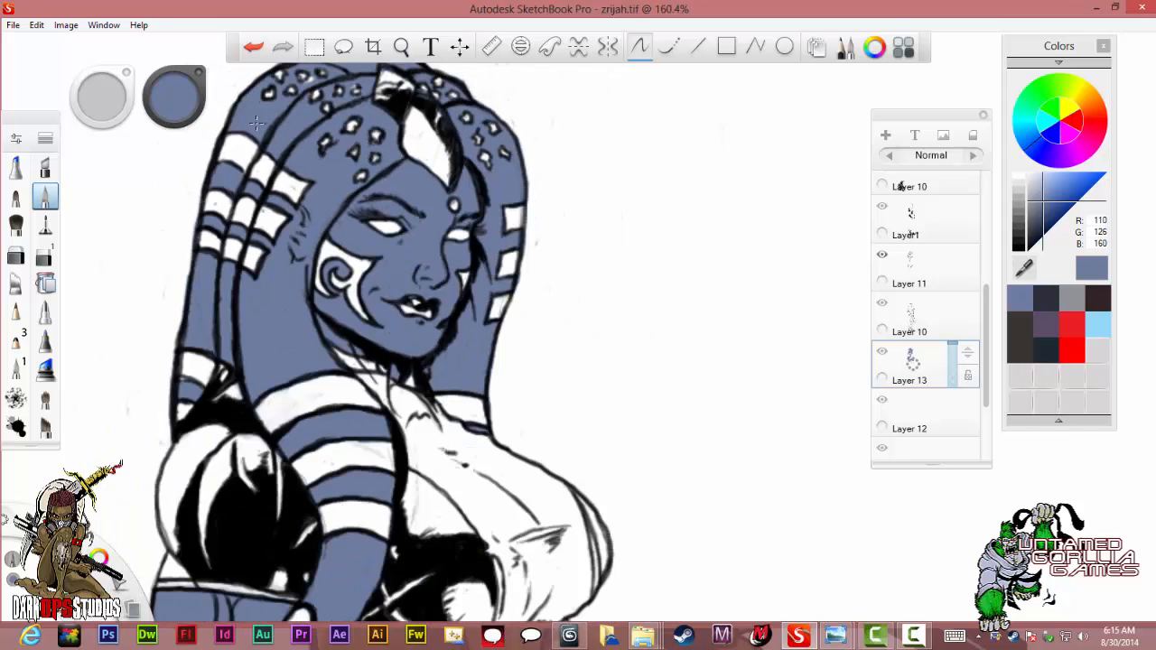
scroll(256, 123, down, 2)
scroll(244, 70, down, 2)
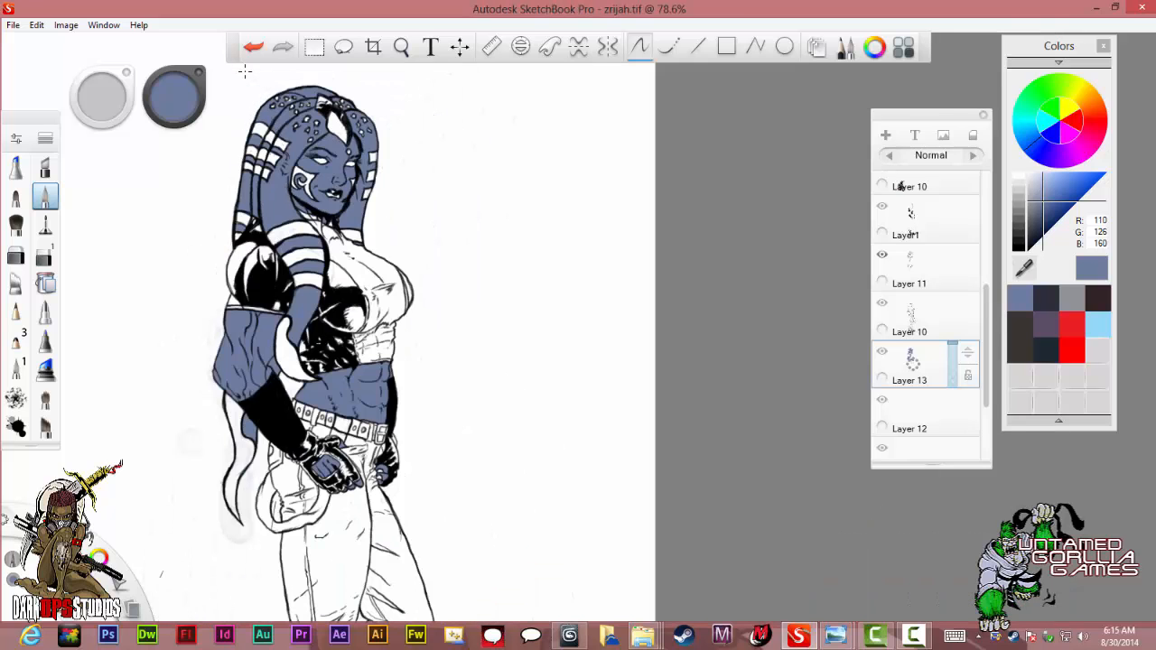
Fill the small white gap beside the middle spot marking on the rear head-tail, at the crown of the head, with blue.
scroll(253, 82, up, 5)
scroll(380, 91, up, 1)
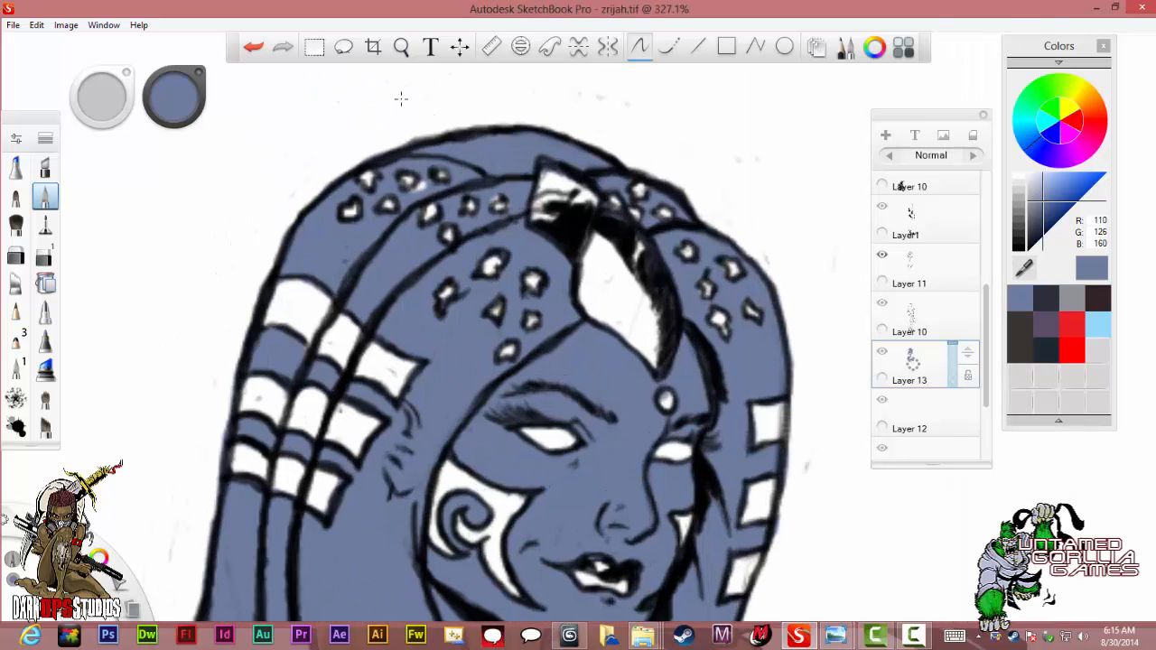
scroll(470, 163, up, 1)
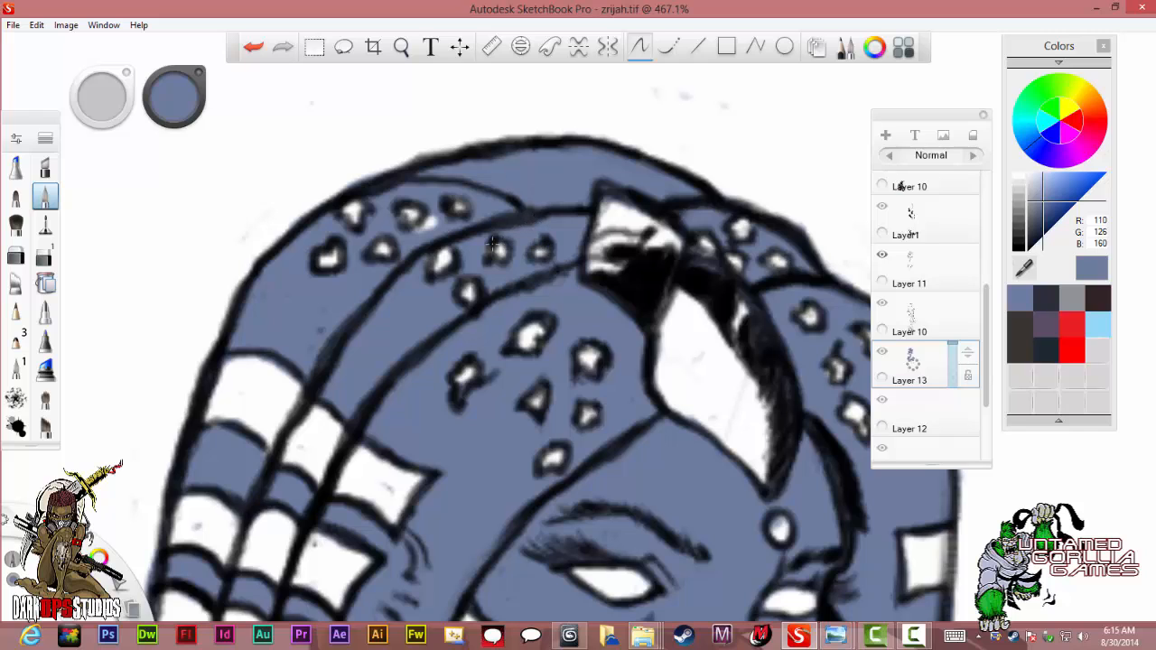
drag(421, 227, 429, 226)
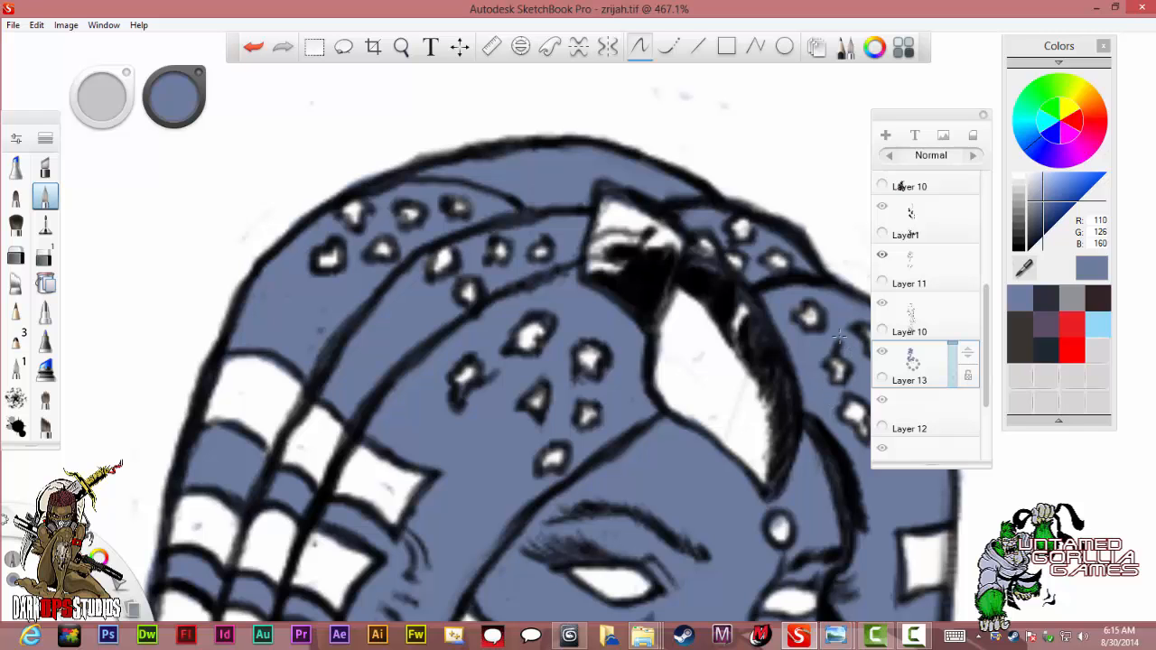
Make Layer 12 active, fit the whole drawing in view, and choose the dark navy swatch (RGB 29, 39, 51).
scroll(839, 336, down, 10)
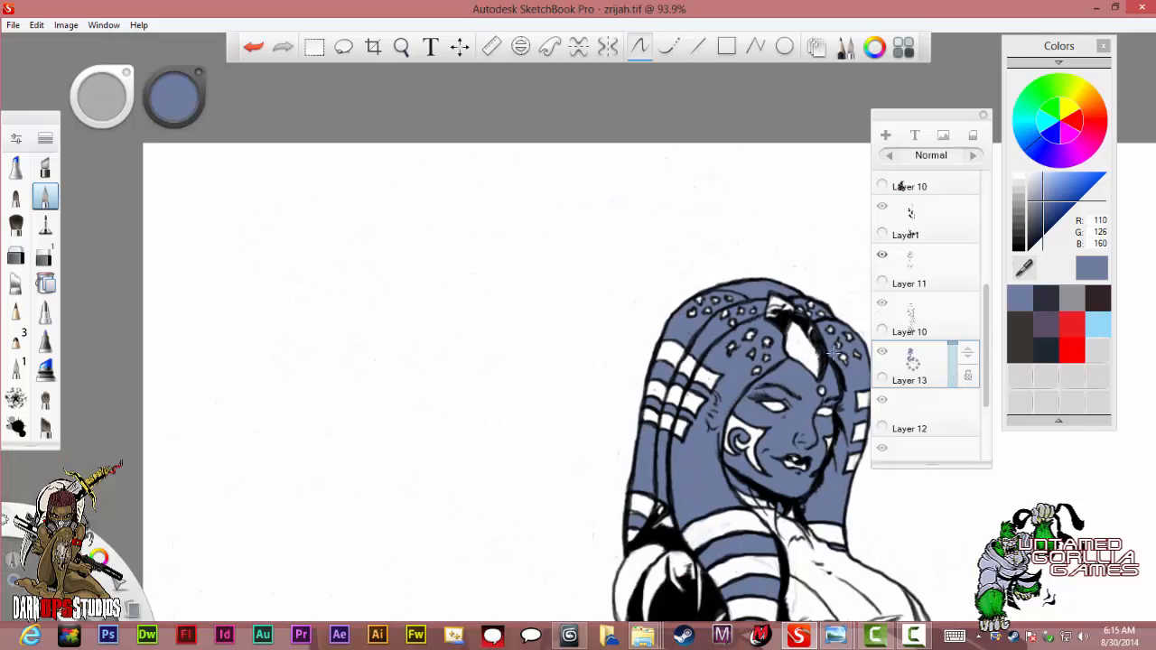
scroll(839, 336, down, 2)
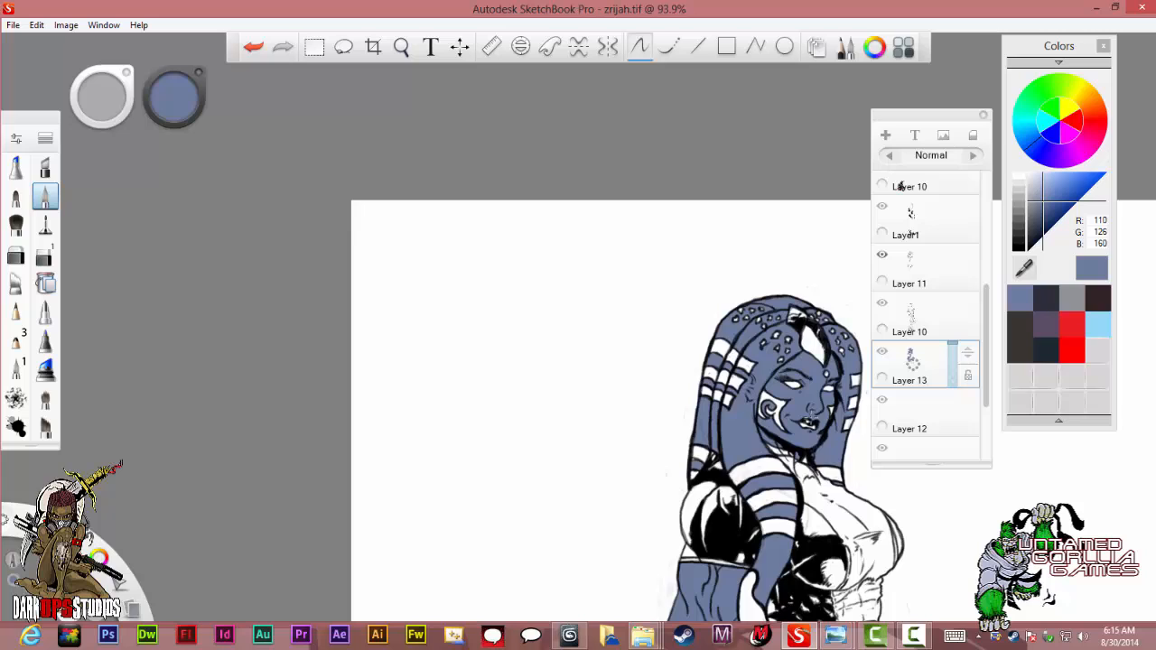
click(923, 413)
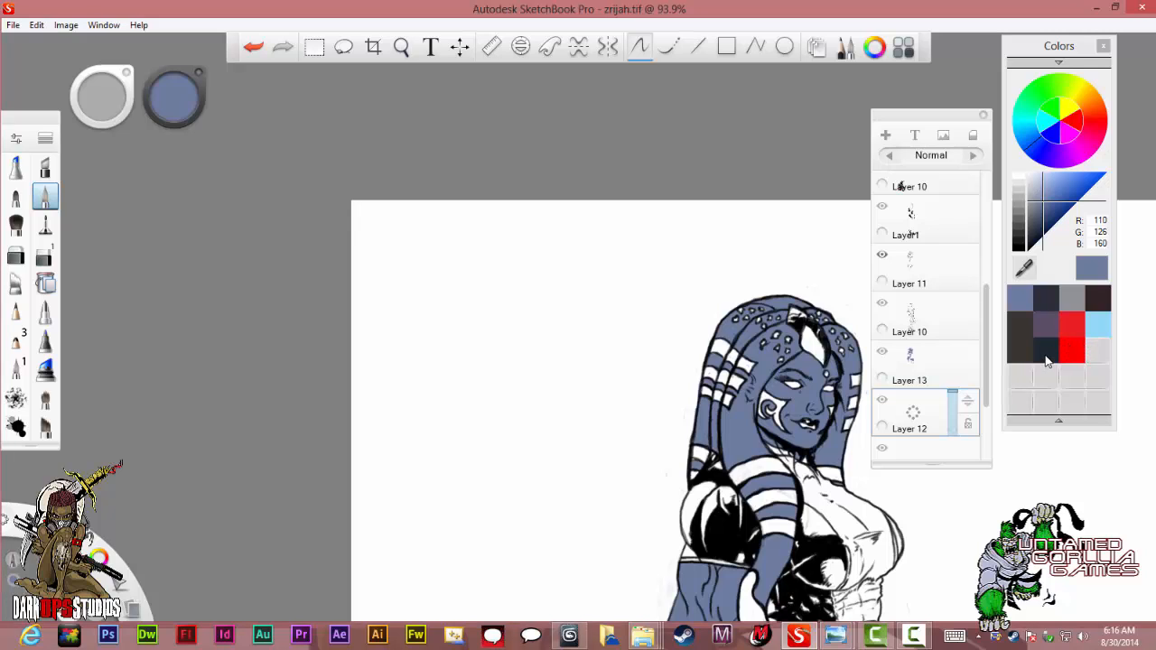
click(1046, 300)
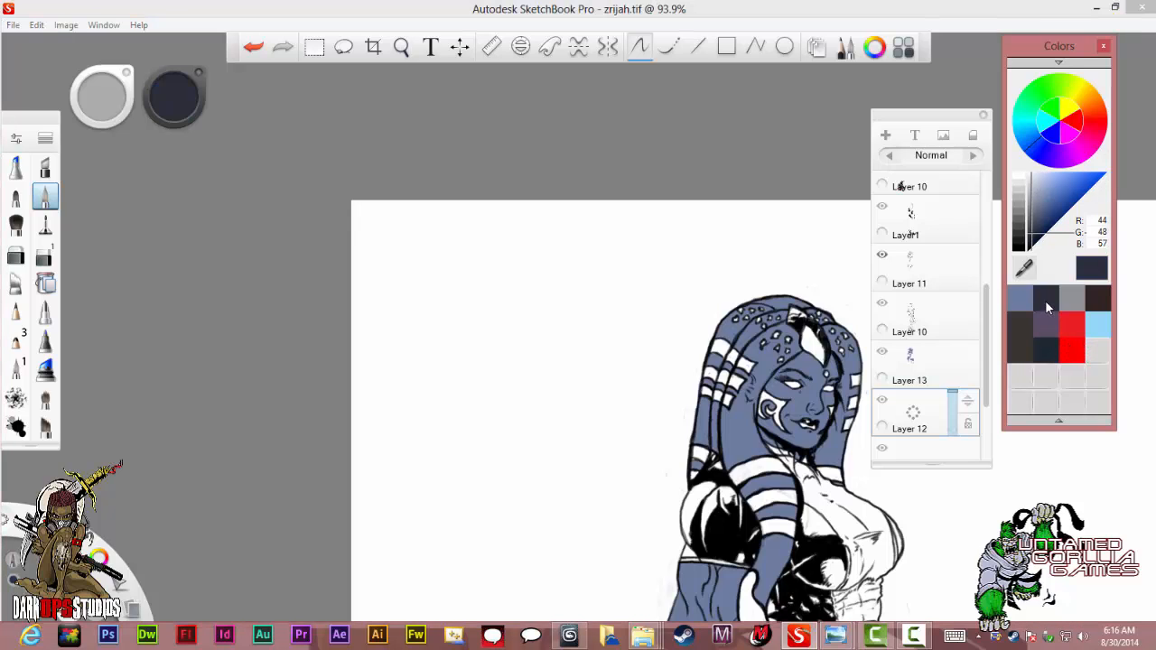
scroll(748, 426, down, 2)
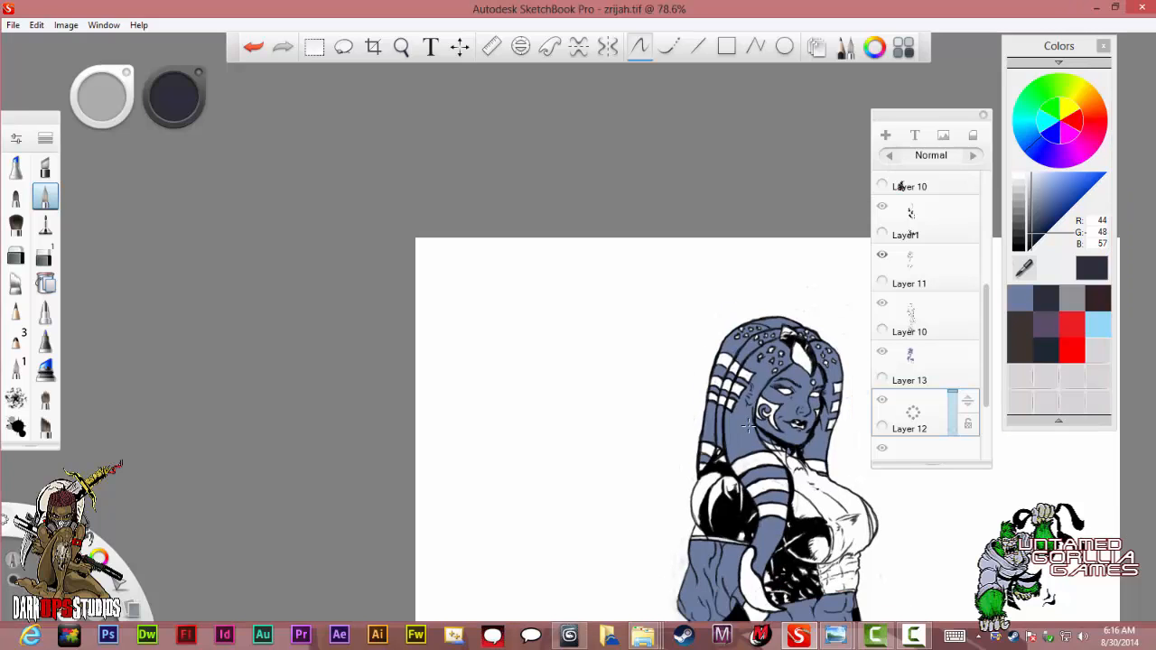
right_click(752, 423)
click(784, 396)
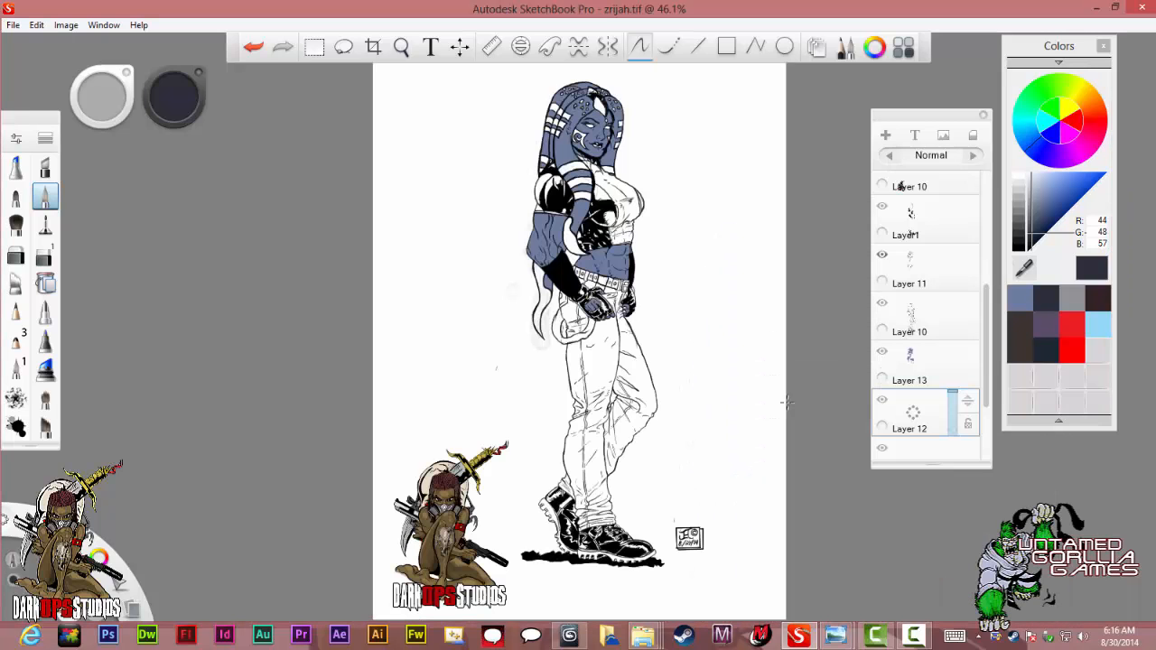
click(1043, 355)
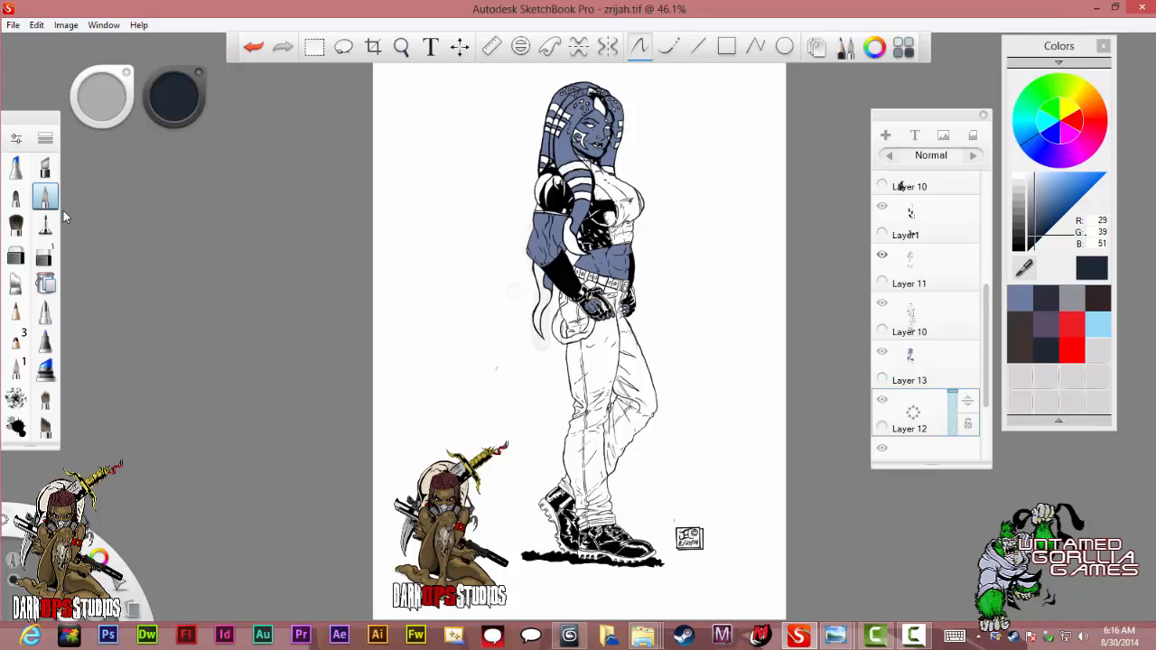
Enlarge the brush and lay a first patch of dark navy over the near knee of the trousers, undoing stray dabs.
scroll(614, 401, up, 3)
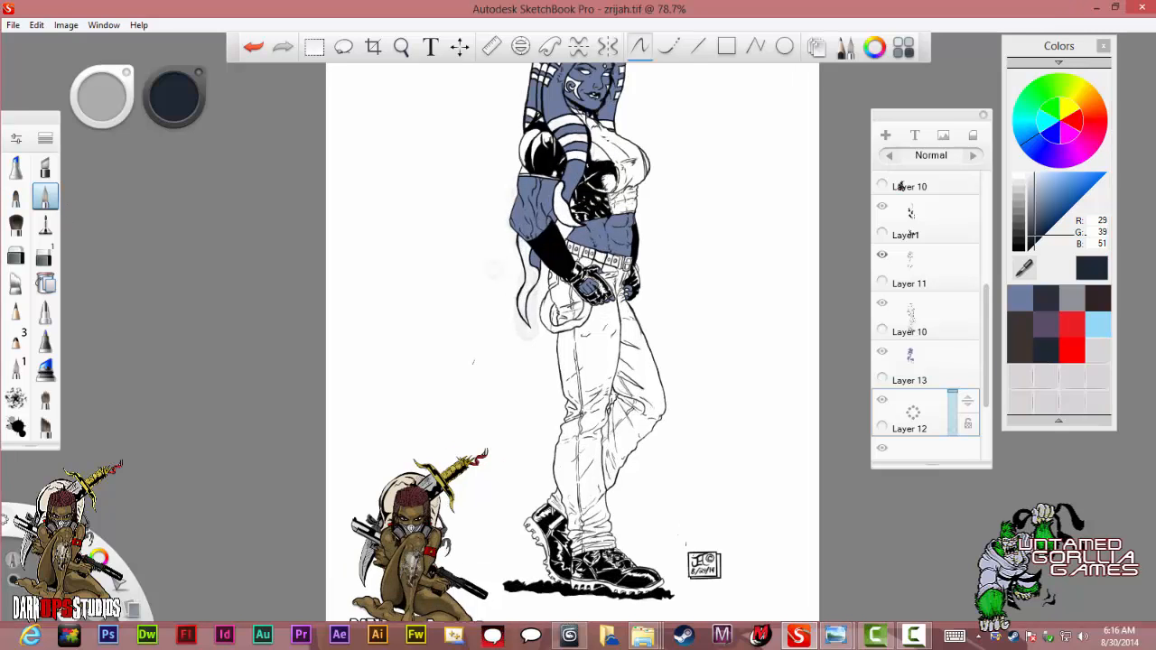
scroll(587, 343, up, 2)
key(])
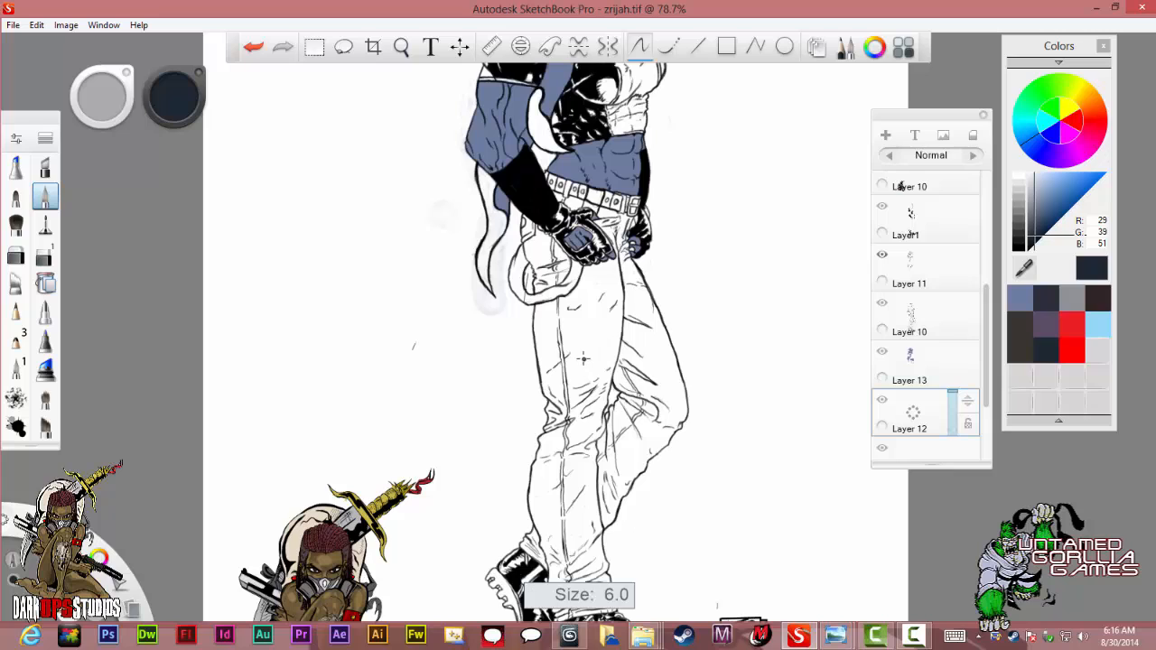
key(])
key(])
key(])
key(])
key(])
key(])
key(])
key(])
key(])
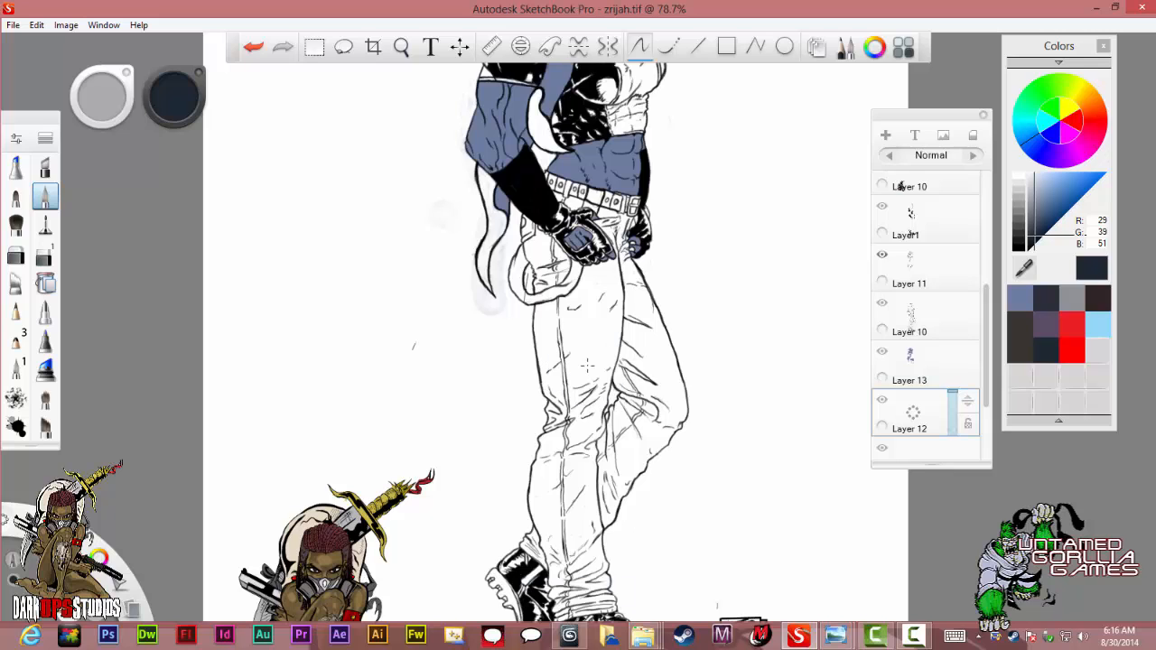
drag(587, 457, 587, 432)
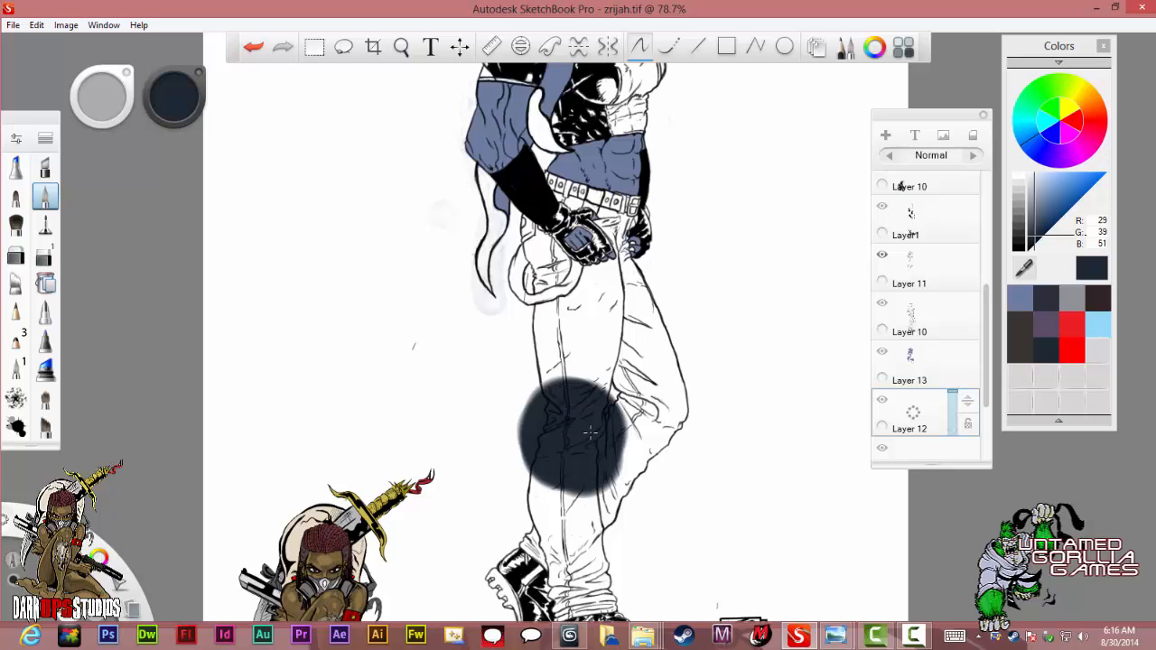
click(599, 425)
key(ctrl+z)
key(ctrl+z)
click(580, 321)
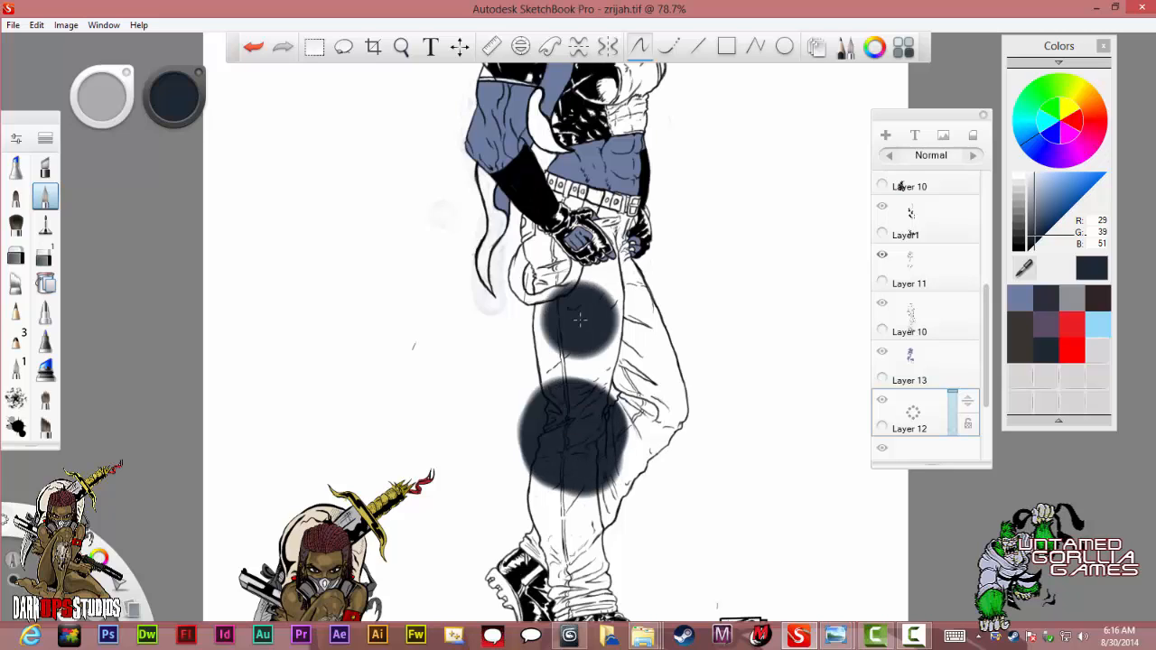
key(ctrl+z)
Paint dark navy over both thighs, the hip pocket and the bent far leg of the trousers.
click(611, 410)
mouse_move(610, 397)
mouse_down()
mouse_move(644, 365)
mouse_move(627, 328)
mouse_move(564, 291)
mouse_up()
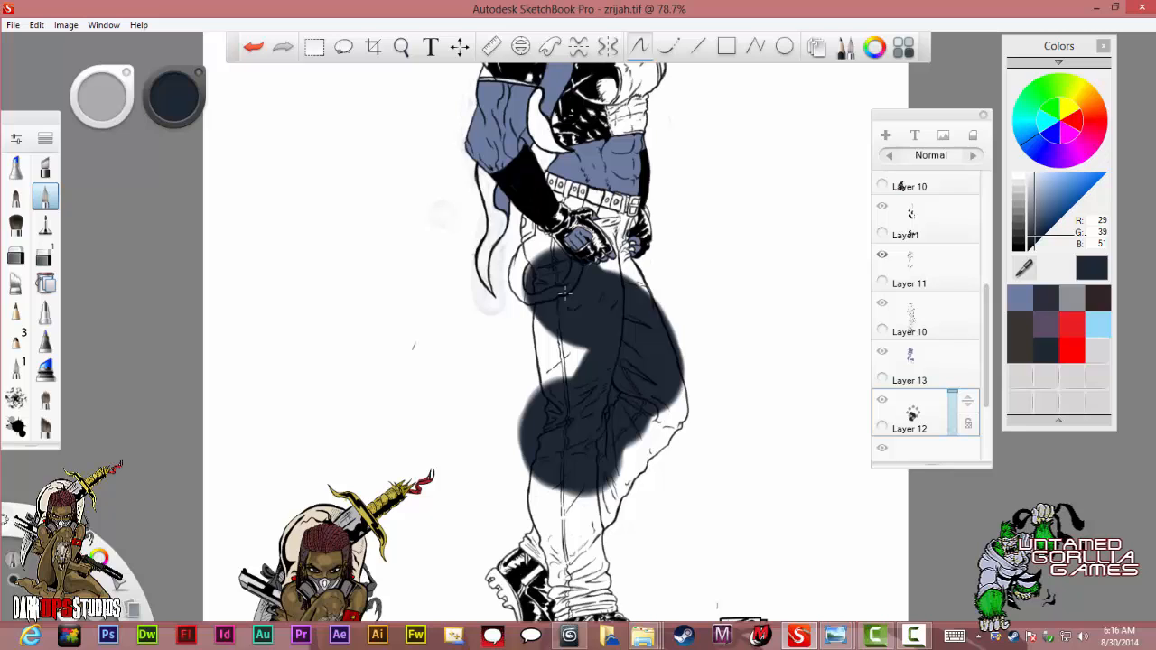
key(bracketright)
mouse_move(560, 267)
mouse_down()
mouse_move(522, 229)
mouse_move(529, 307)
mouse_move(556, 352)
mouse_move(589, 366)
mouse_up()
mouse_move(648, 404)
mouse_down()
mouse_move(664, 431)
mouse_move(603, 491)
mouse_move(596, 519)
mouse_up()
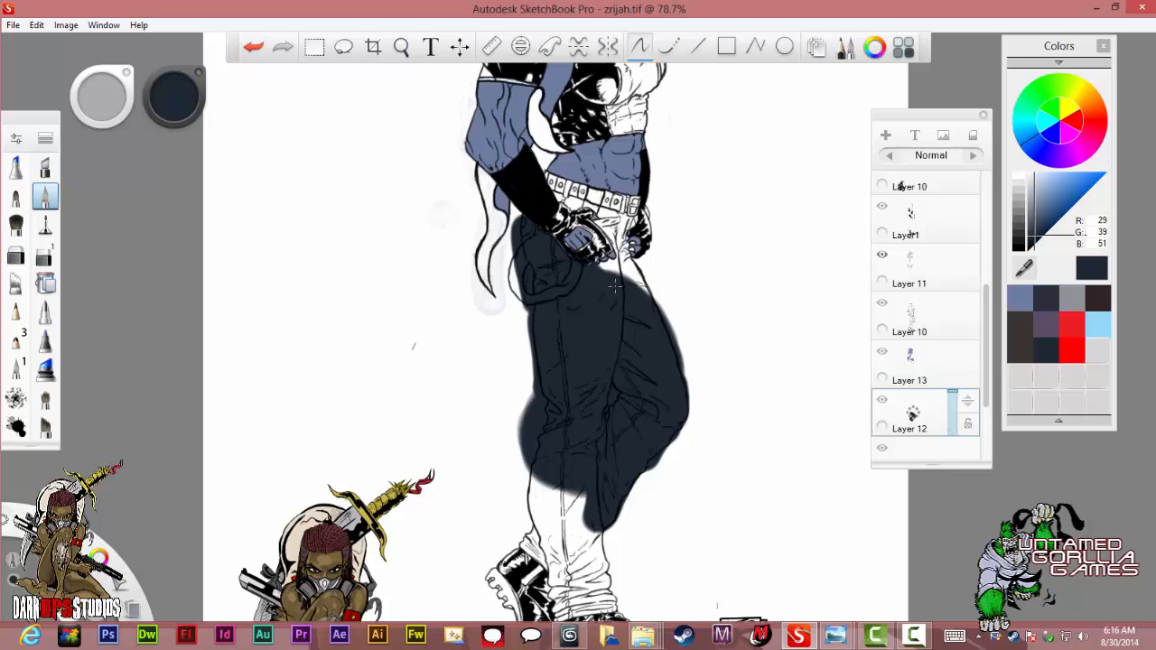
Extend the dark navy fill up to the belt and down the near lower leg to the boots.
mouse_move(614, 285)
mouse_down()
mouse_move(607, 272)
mouse_move(648, 287)
mouse_move(623, 256)
mouse_move(621, 226)
mouse_move(562, 204)
mouse_up()
mouse_move(556, 463)
mouse_down()
mouse_move(546, 522)
mouse_move(559, 611)
mouse_move(599, 560)
mouse_move(588, 510)
mouse_move(565, 575)
mouse_up()
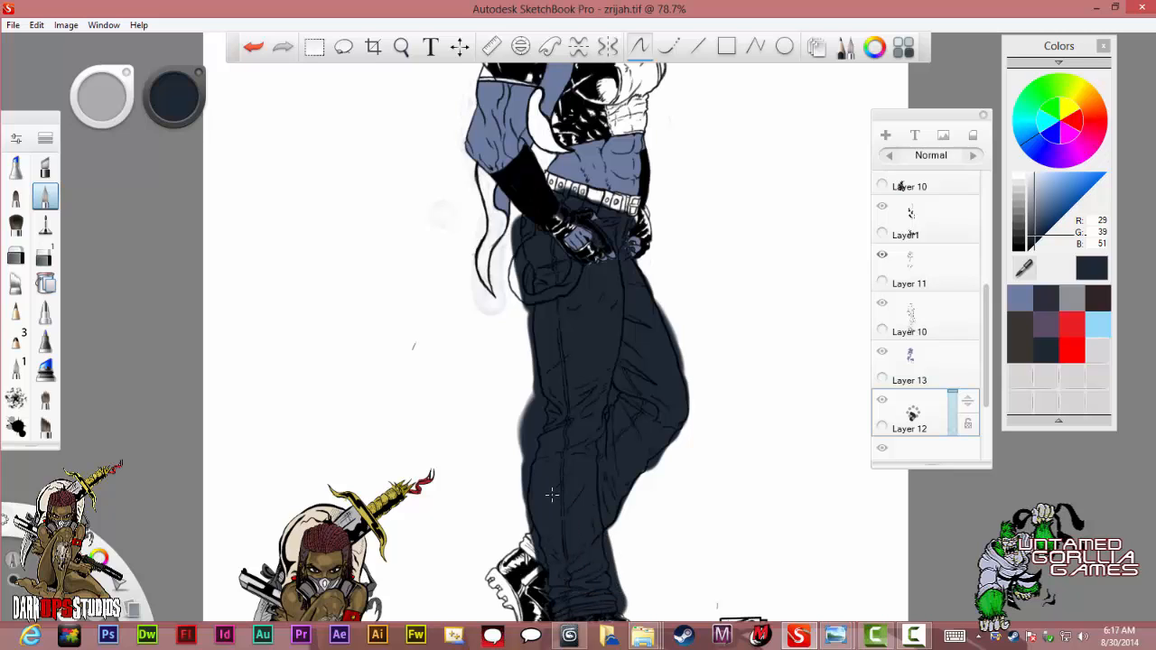
mouse_move(532, 533)
mouse_down()
mouse_move(526, 548)
mouse_move(553, 493)
mouse_up()
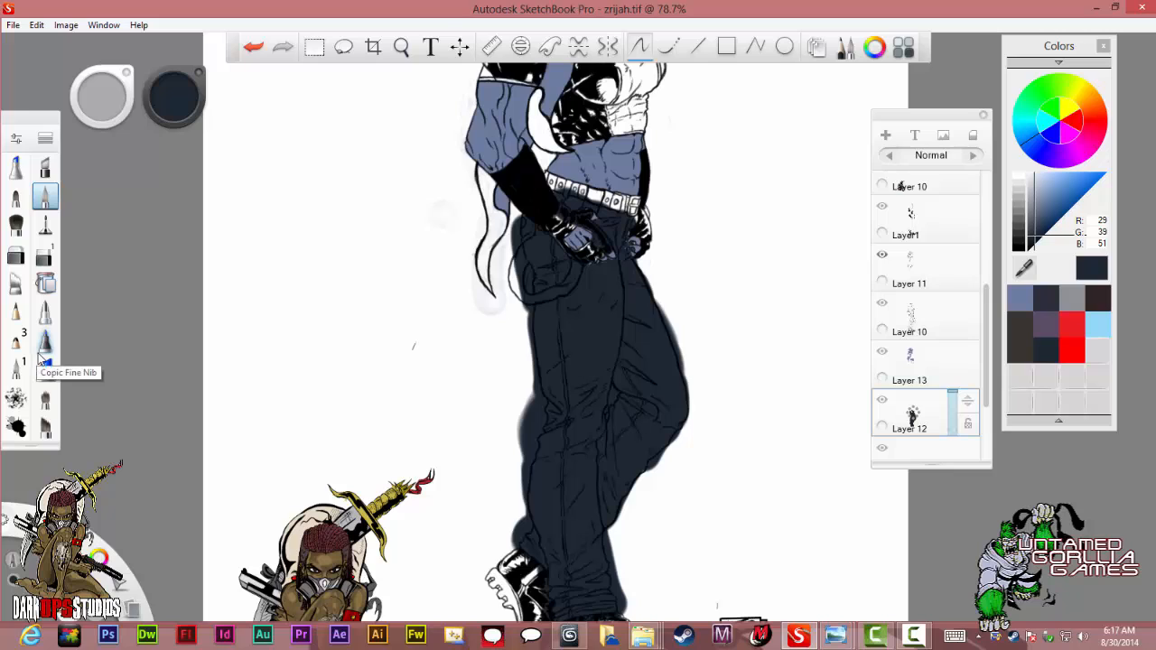
Switch to an eraser, enlarge it, and remove the navy spill outside the line art behind the near knee.
drag(42, 347, 44, 285)
drag(46, 398, 47, 379)
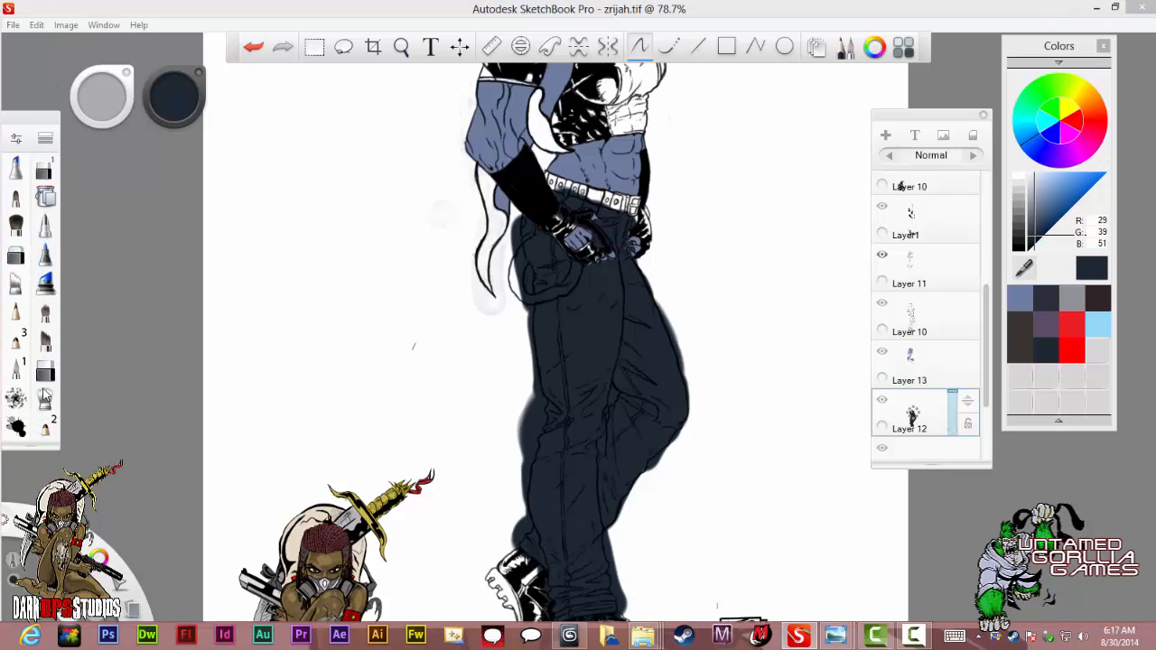
click(46, 374)
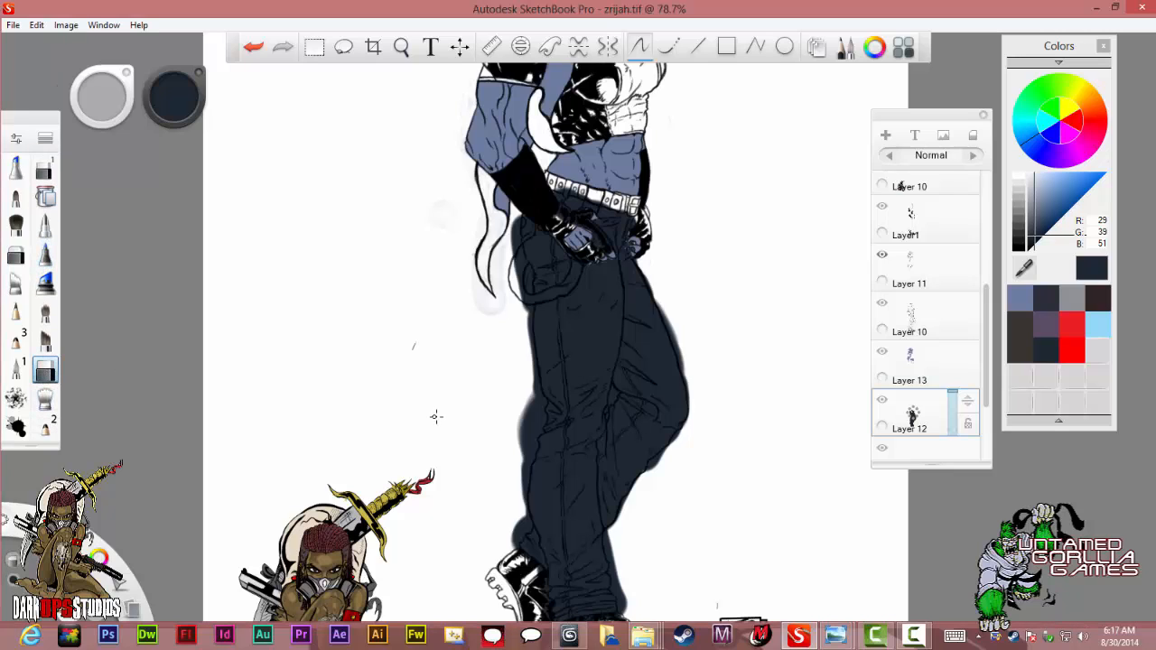
scroll(553, 425, up, 2)
scroll(548, 427, up, 3)
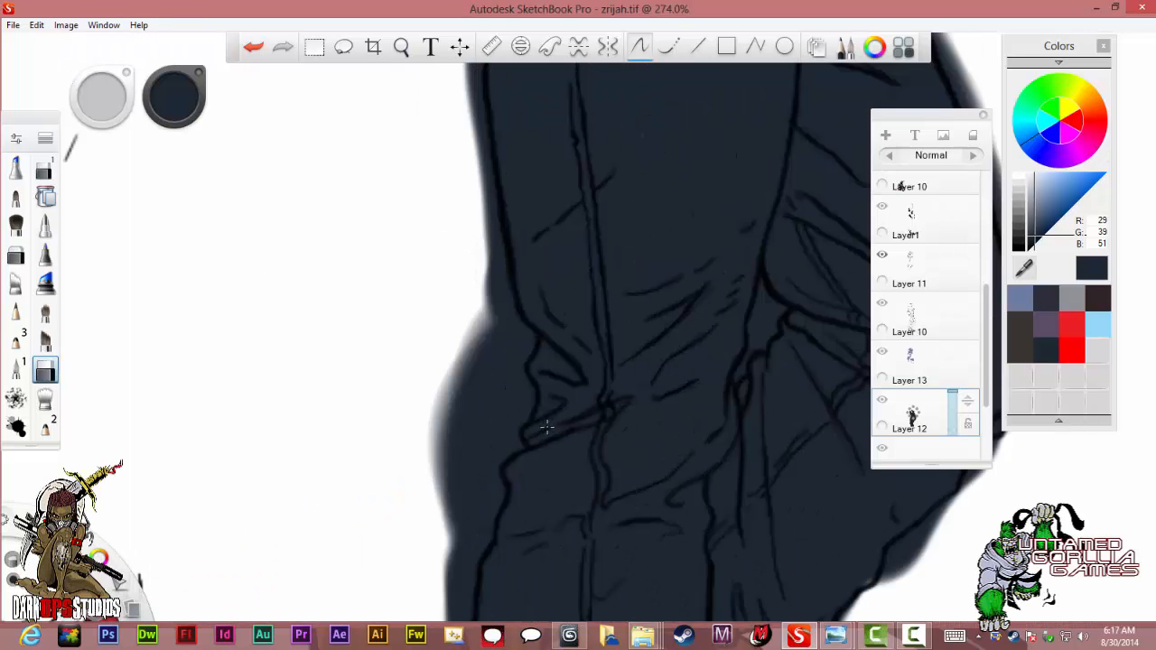
mouse_move(504, 331)
mouse_down()
mouse_move(492, 366)
mouse_move(525, 344)
mouse_move(502, 307)
mouse_move(513, 341)
mouse_move(493, 387)
mouse_move(516, 378)
mouse_move(495, 393)
mouse_move(528, 405)
mouse_move(507, 431)
mouse_move(519, 450)
mouse_move(474, 490)
mouse_move(428, 501)
mouse_move(489, 355)
mouse_up()
key(])
key(])
mouse_move(485, 402)
mouse_down()
mouse_move(463, 360)
mouse_move(471, 329)
mouse_move(454, 384)
mouse_move(495, 345)
mouse_move(500, 286)
mouse_up()
drag(520, 330, 520, 386)
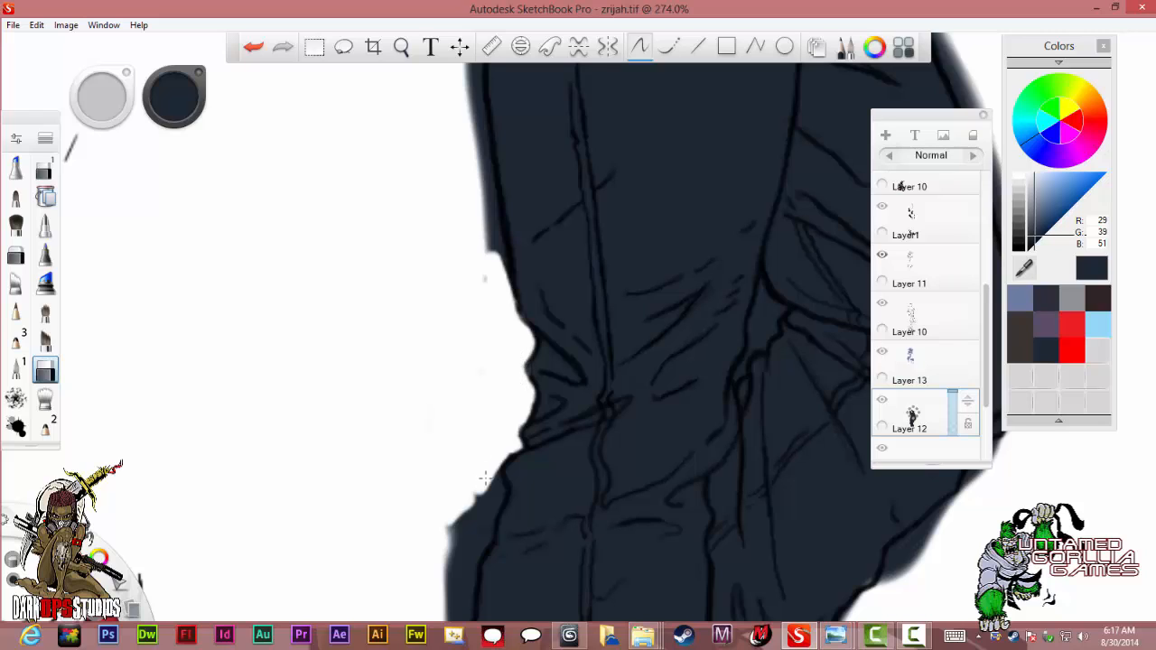
mouse_move(485, 478)
mouse_down()
mouse_move(474, 514)
mouse_move(487, 481)
mouse_move(496, 492)
mouse_move(482, 538)
mouse_move(453, 576)
mouse_move(466, 520)
mouse_move(440, 532)
mouse_up()
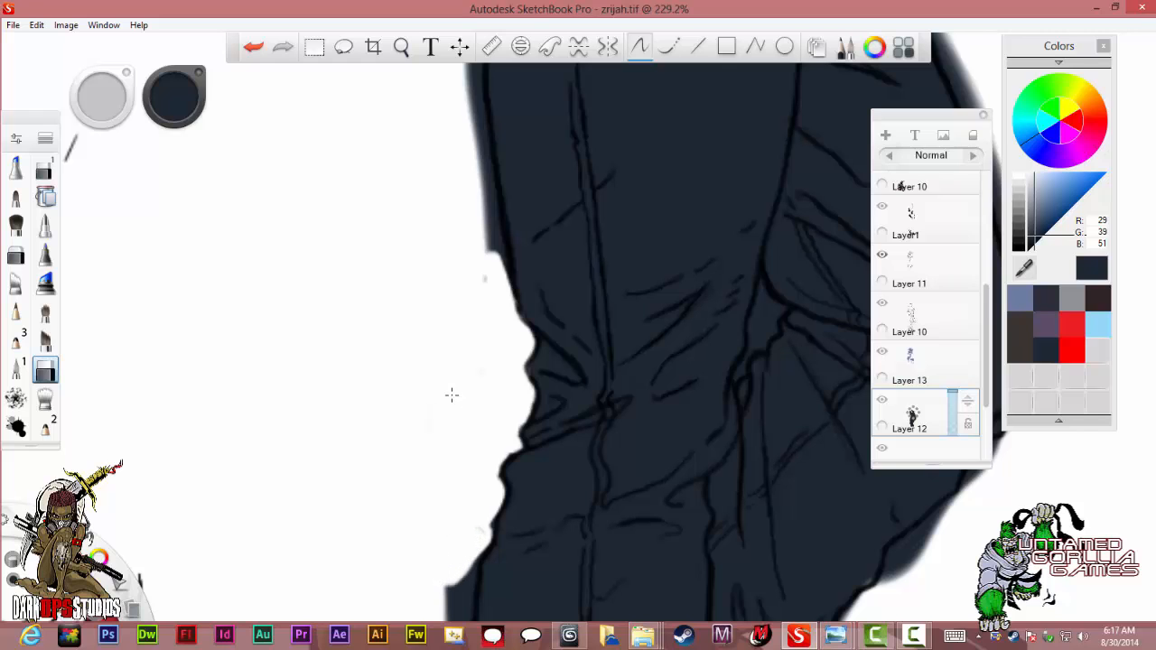
Erase the navy spill along the back of the near thigh and inside the loop hanging beside the hip pocket.
scroll(452, 395, down, 6)
scroll(438, 193, up, 3)
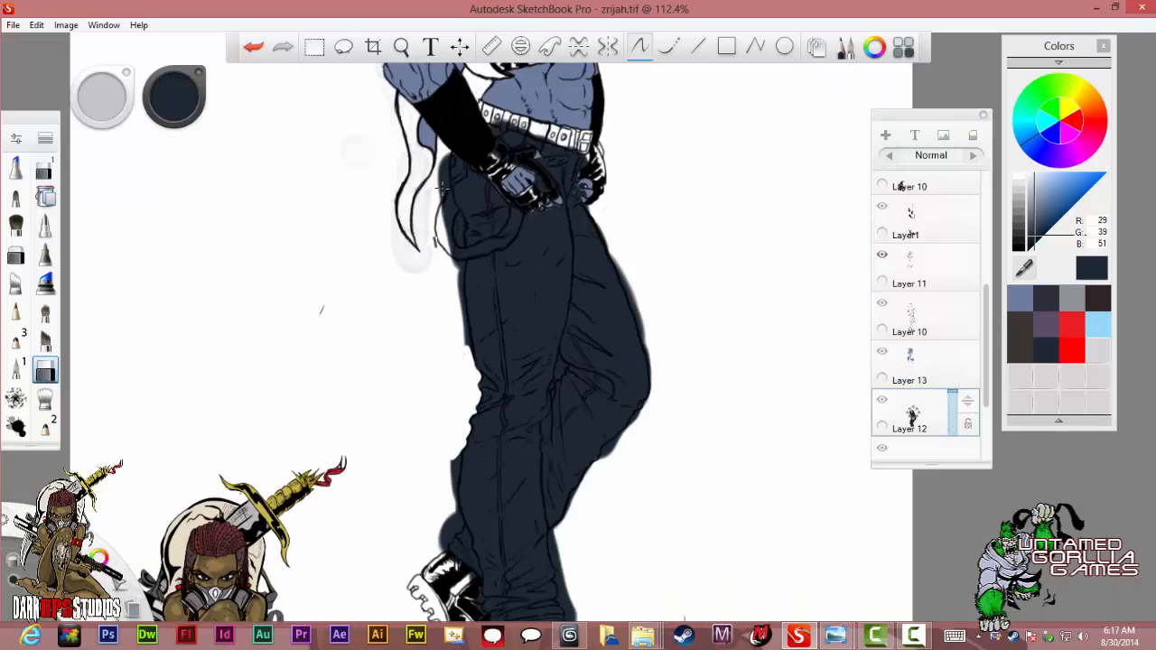
scroll(467, 265, up, 4)
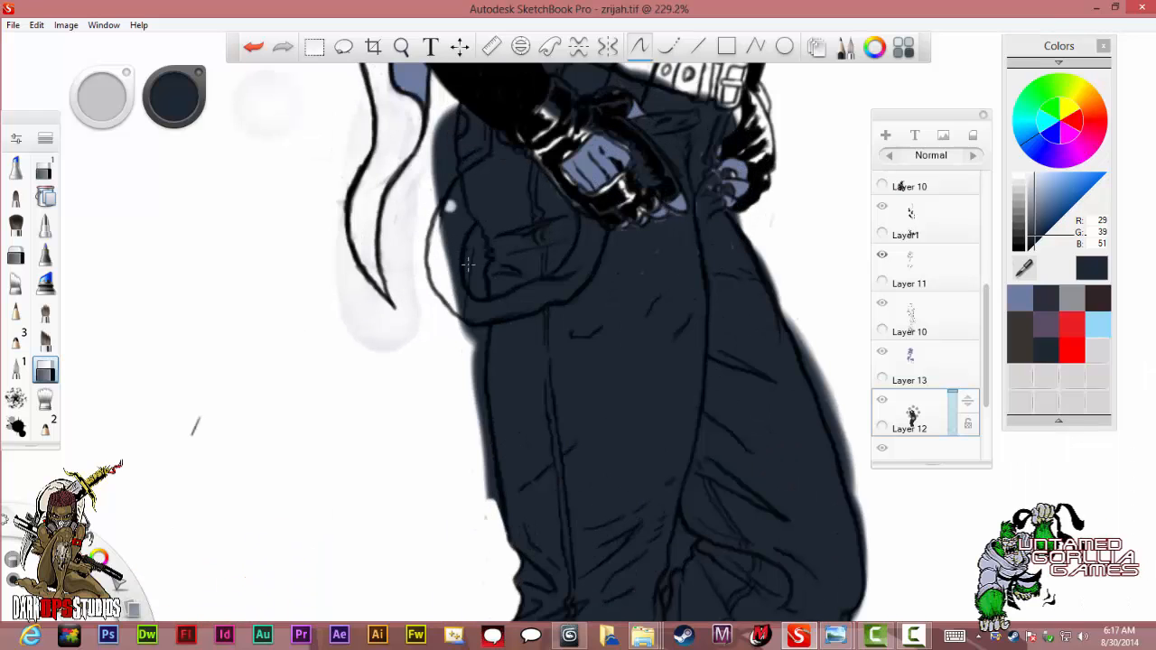
mouse_move(459, 414)
mouse_down()
mouse_move(490, 412)
mouse_move(489, 438)
mouse_move(488, 410)
mouse_move(482, 519)
mouse_move(484, 495)
mouse_move(507, 618)
mouse_move(478, 341)
mouse_move(492, 391)
mouse_move(493, 360)
mouse_move(493, 426)
mouse_up()
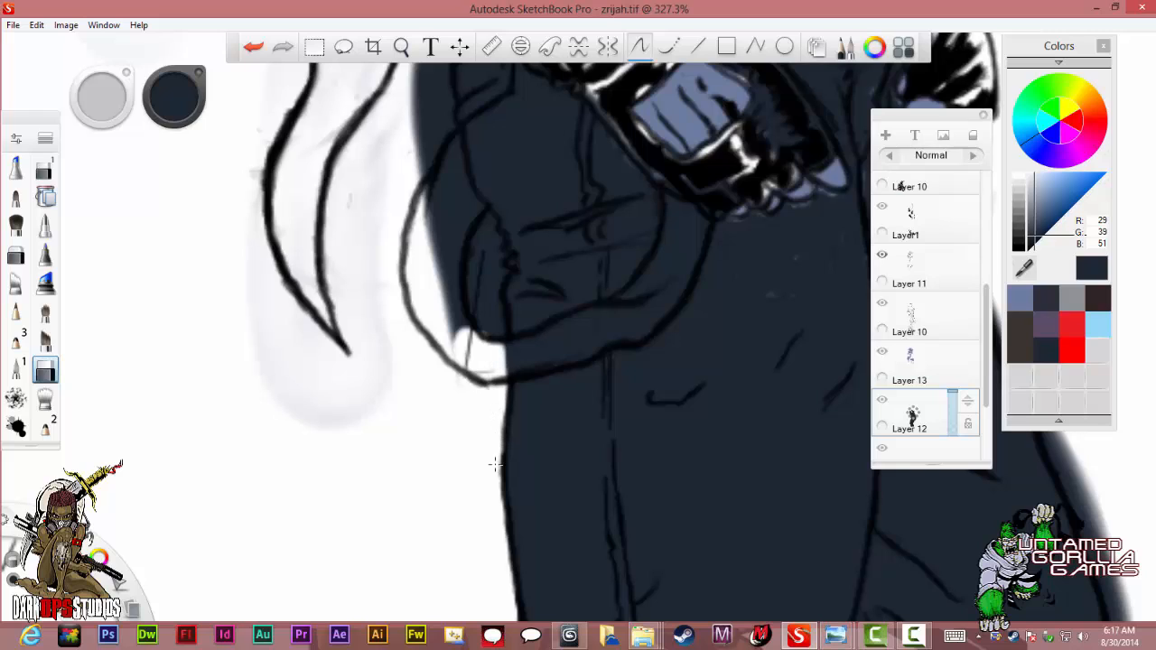
mouse_move(491, 352)
mouse_down()
mouse_move(491, 256)
mouse_move(477, 223)
mouse_move(474, 315)
mouse_move(454, 336)
mouse_move(434, 169)
mouse_move(452, 227)
mouse_up()
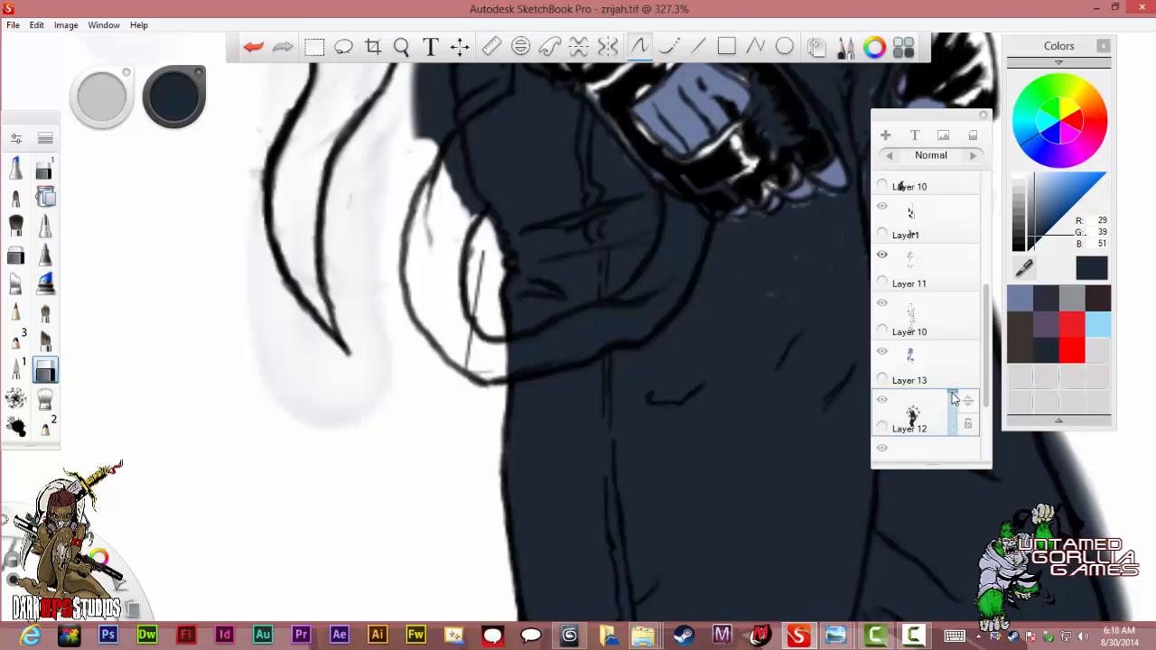
Lower Layer 12's opacity to 81% and erase the remaining spill along the hip down to the pocket.
drag(953, 399, 954, 401)
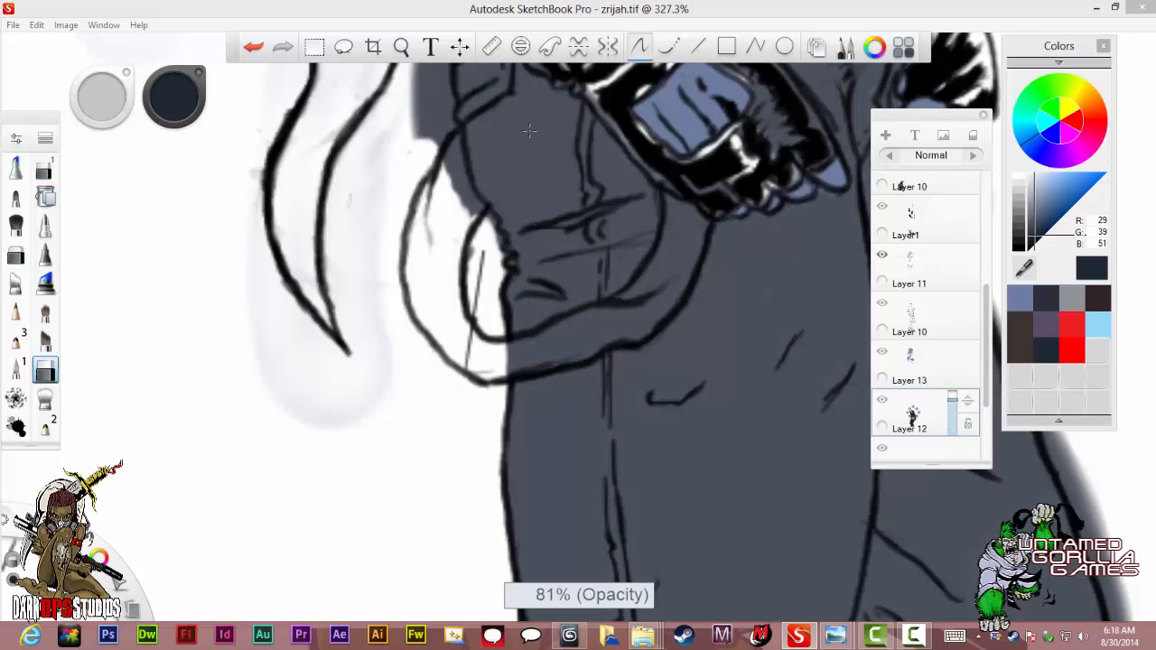
scroll(532, 131, up, 2)
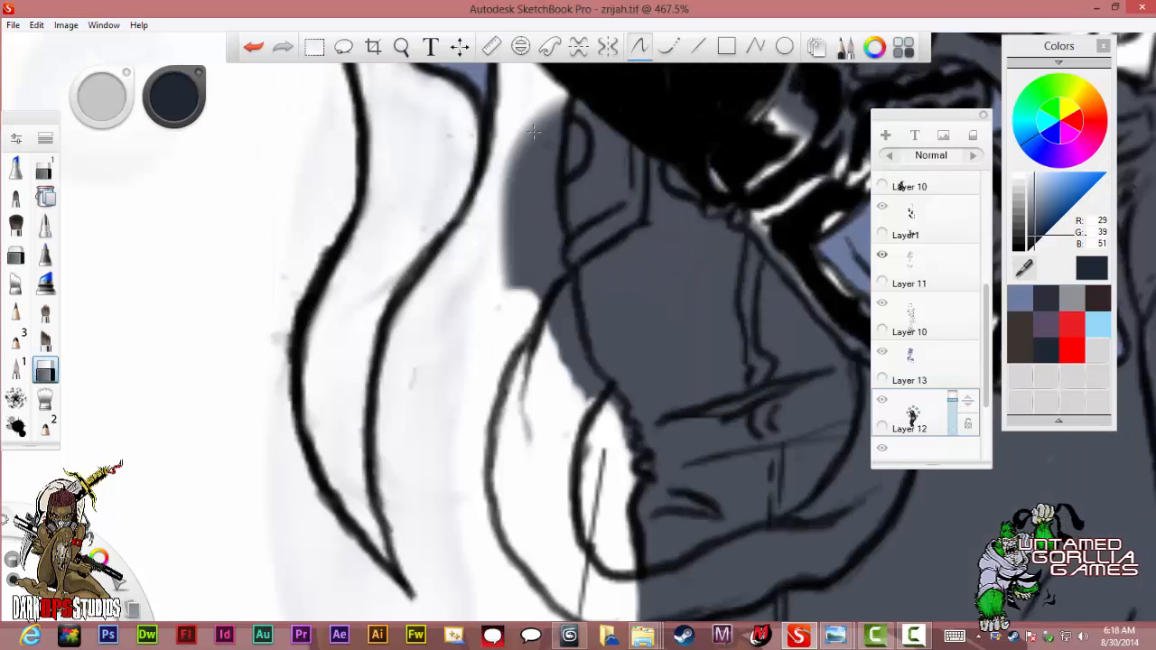
mouse_move(506, 269)
mouse_down()
mouse_move(516, 324)
mouse_move(538, 332)
mouse_move(554, 302)
mouse_move(567, 364)
mouse_move(560, 340)
mouse_move(581, 385)
mouse_move(610, 409)
mouse_move(636, 458)
mouse_up()
mouse_move(553, 288)
mouse_down()
mouse_move(533, 169)
mouse_move(535, 282)
mouse_move(512, 159)
mouse_move(504, 209)
mouse_move(515, 133)
mouse_move(531, 142)
mouse_move(549, 96)
mouse_move(532, 186)
mouse_up()
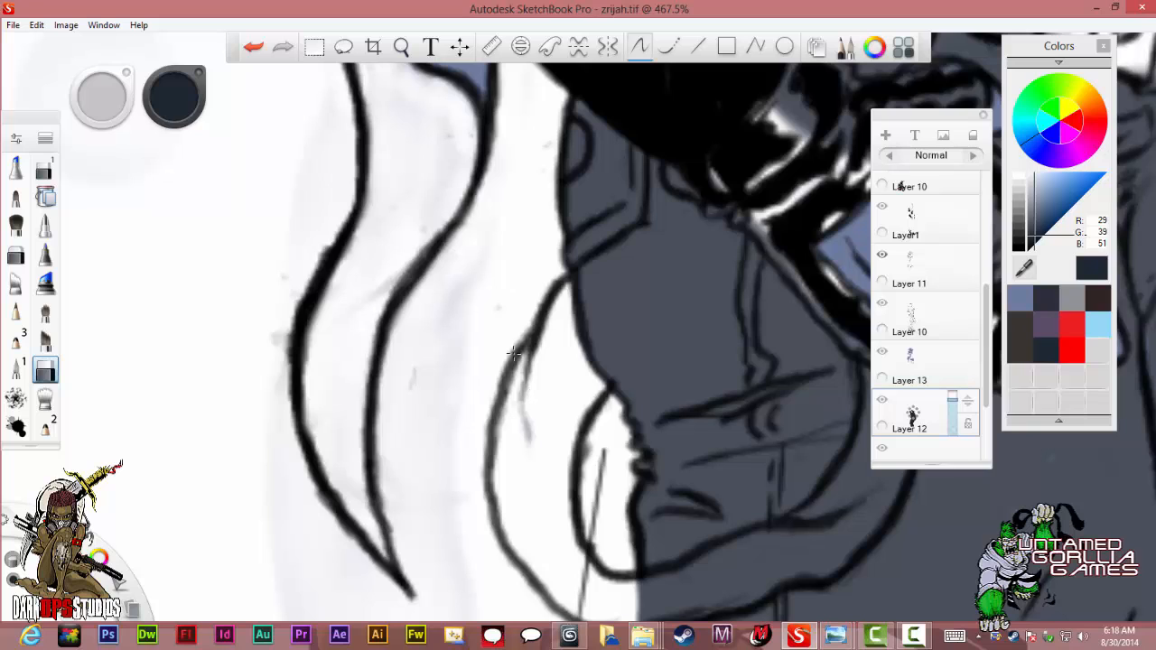
Erase the leftover dark patch outside the near leg just above the knee.
scroll(512, 356, down, 4)
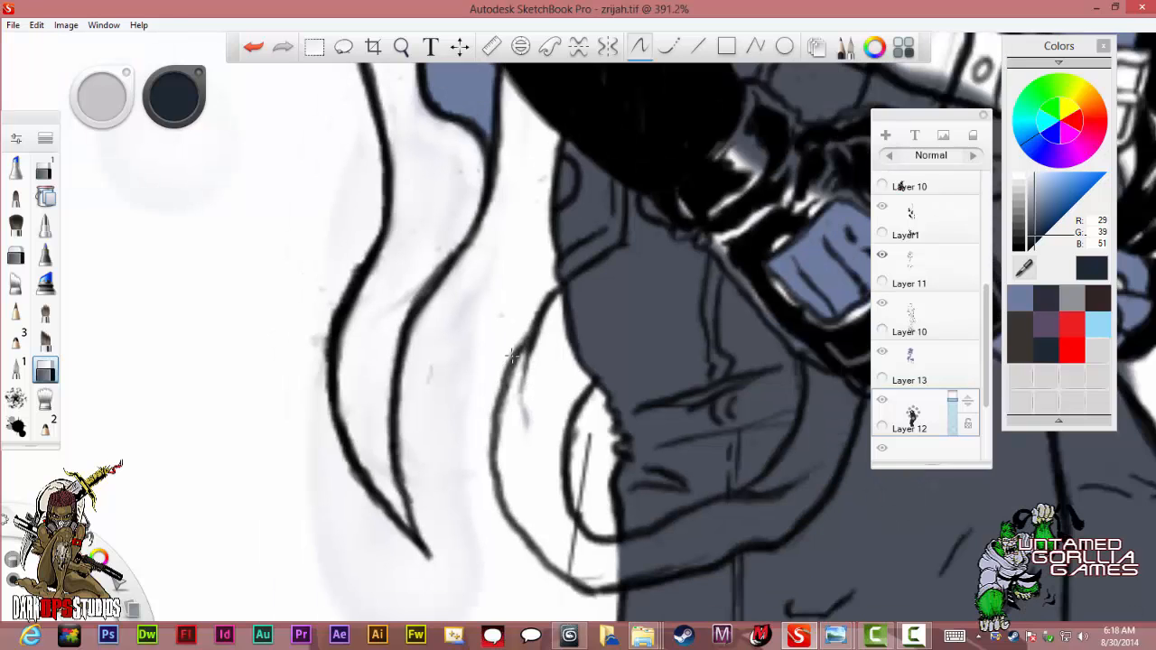
scroll(512, 355, down, 5)
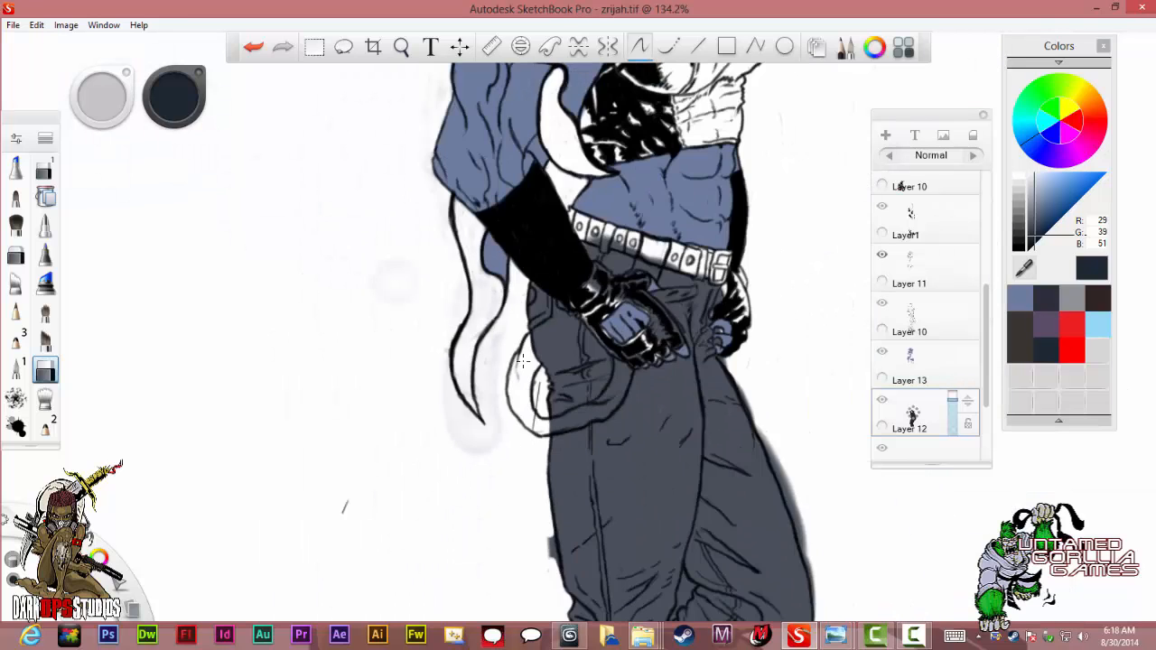
scroll(545, 531, up, 10)
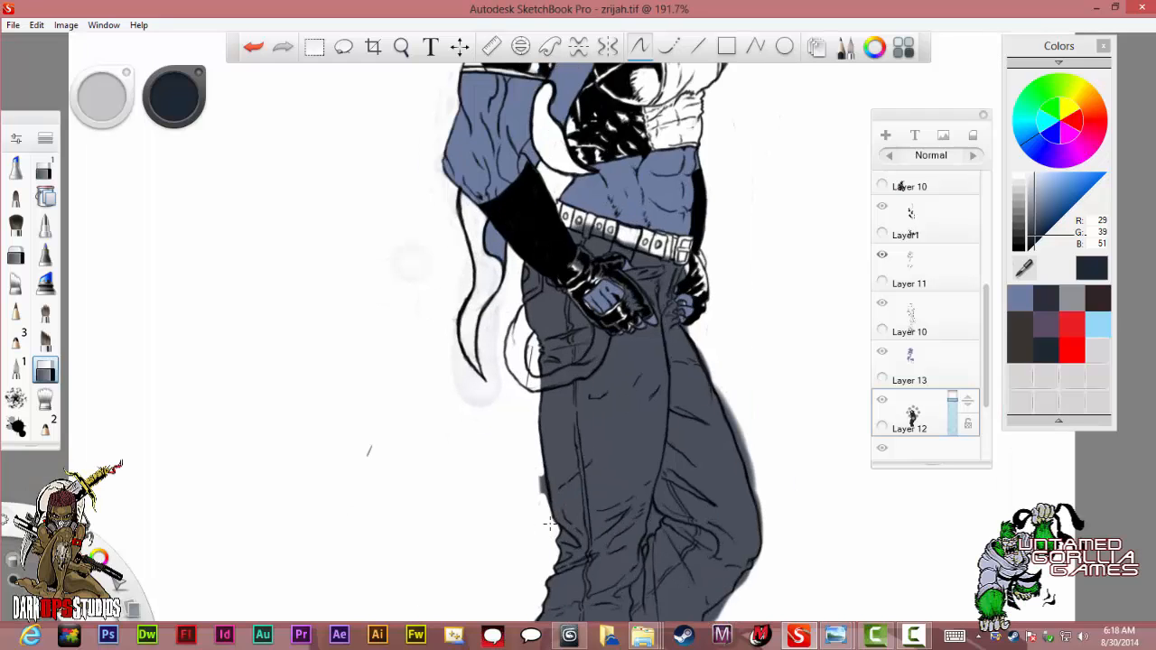
scroll(514, 463, up, 1)
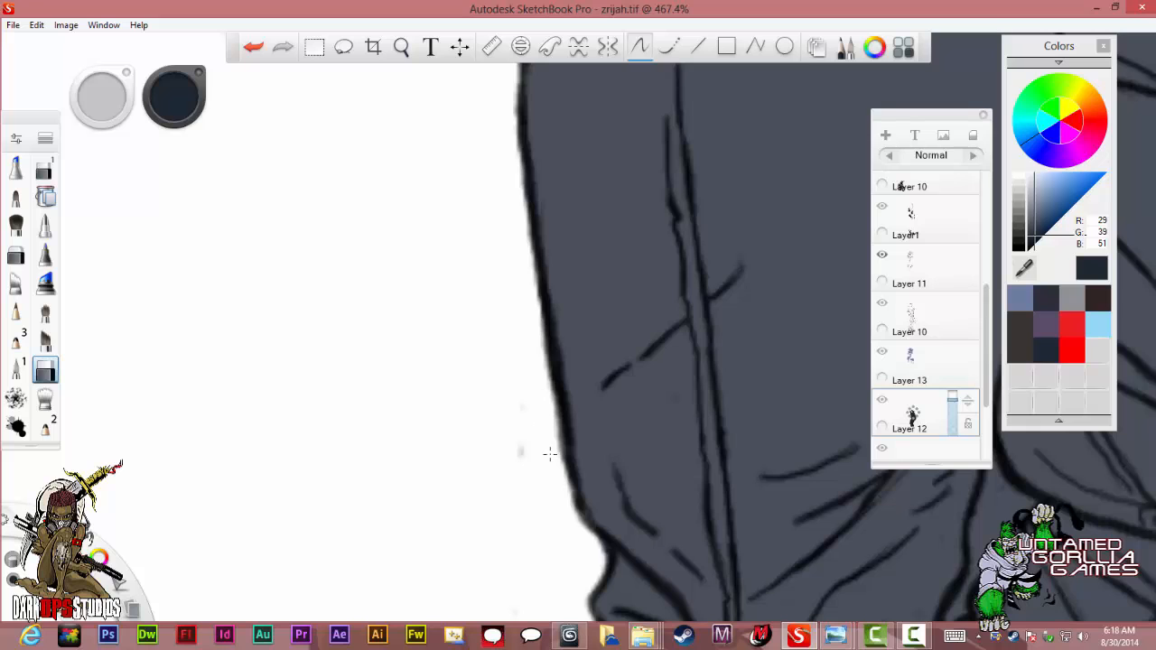
Erase the dark fill spilling outside the lower calf, around the rear trouser cuff and over the boot top.
scroll(500, 256, down, 14)
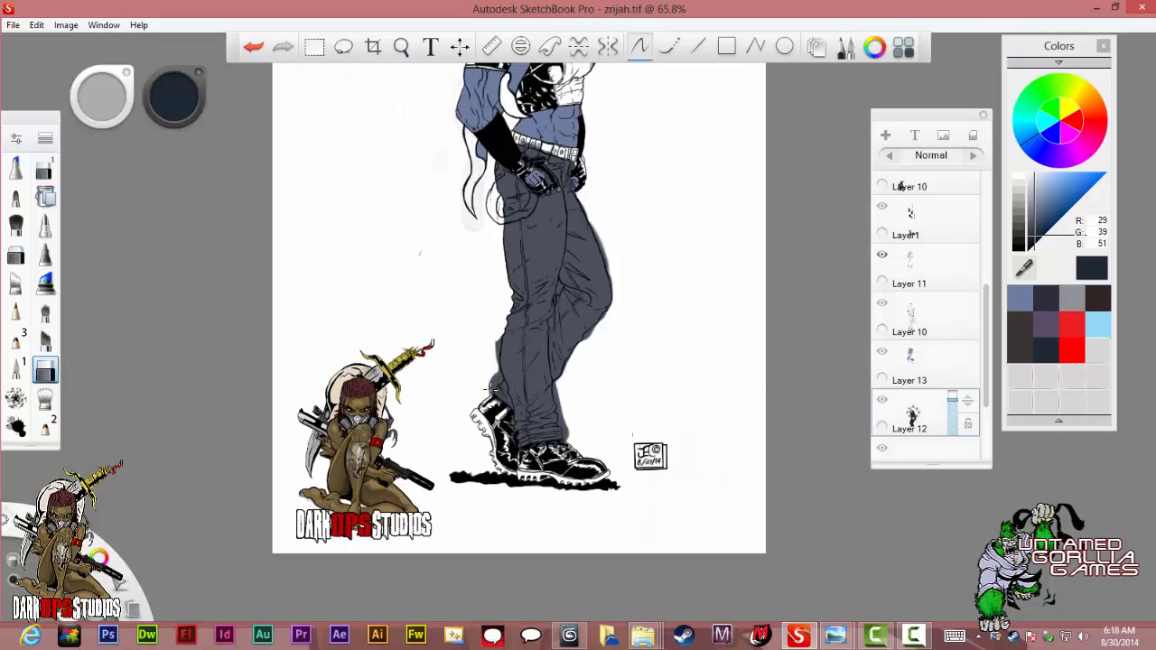
scroll(493, 389, up, 10)
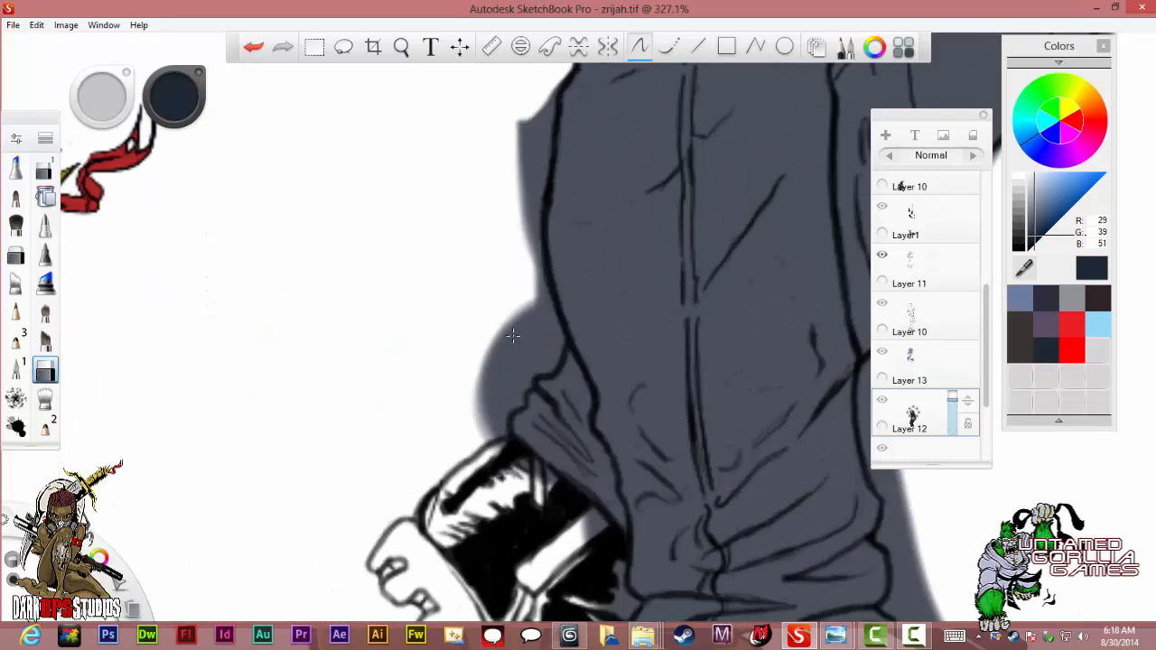
scroll(536, 338, up, 1)
mouse_move(501, 342)
mouse_down()
mouse_move(497, 397)
mouse_move(522, 394)
mouse_move(530, 360)
mouse_move(542, 348)
mouse_move(540, 367)
mouse_move(554, 363)
mouse_move(562, 345)
mouse_move(542, 240)
mouse_up()
mouse_move(544, 357)
mouse_down()
mouse_move(524, 311)
mouse_move(504, 320)
mouse_up()
mouse_move(522, 392)
mouse_down()
mouse_move(483, 467)
mouse_move(485, 374)
mouse_move(476, 461)
mouse_up()
mouse_move(516, 518)
mouse_down()
mouse_move(531, 492)
mouse_move(564, 515)
mouse_move(569, 492)
mouse_up()
mouse_move(596, 543)
mouse_down()
mouse_move(631, 583)
mouse_move(627, 606)
mouse_up()
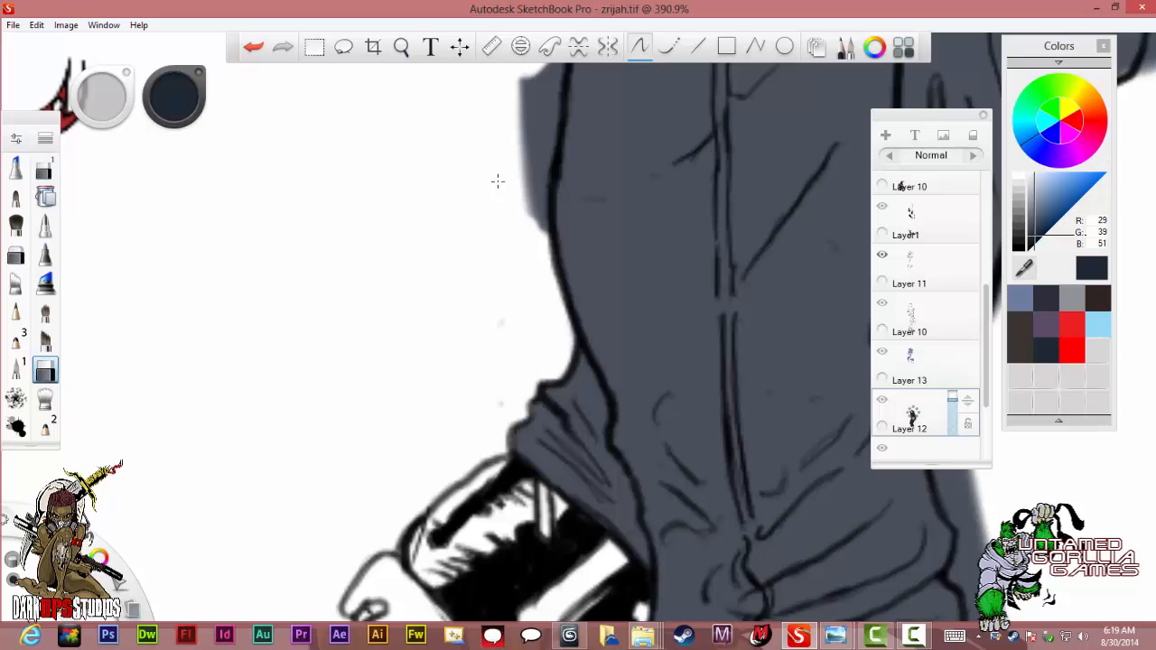
Erase the navy spill outside the back edge of the near leg, from the calf up to just below the knee.
mouse_move(512, 220)
mouse_down()
mouse_move(527, 185)
mouse_move(545, 233)
mouse_move(522, 145)
mouse_move(536, 171)
mouse_move(537, 223)
mouse_up()
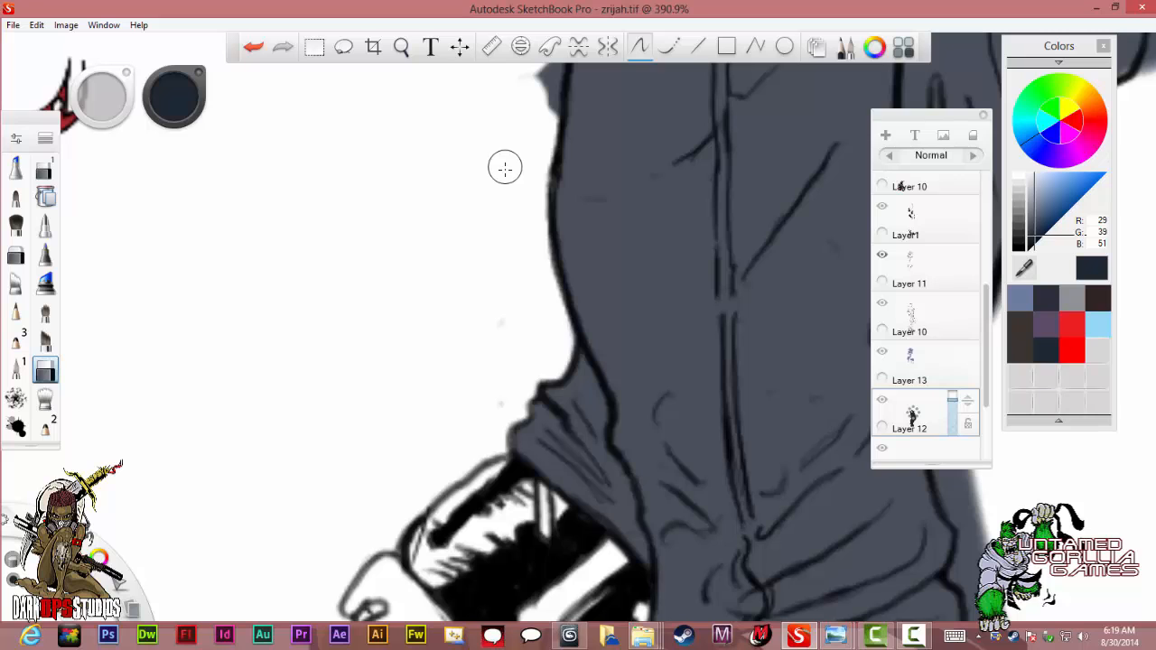
scroll(511, 185, down, 3)
scroll(515, 190, down, 1)
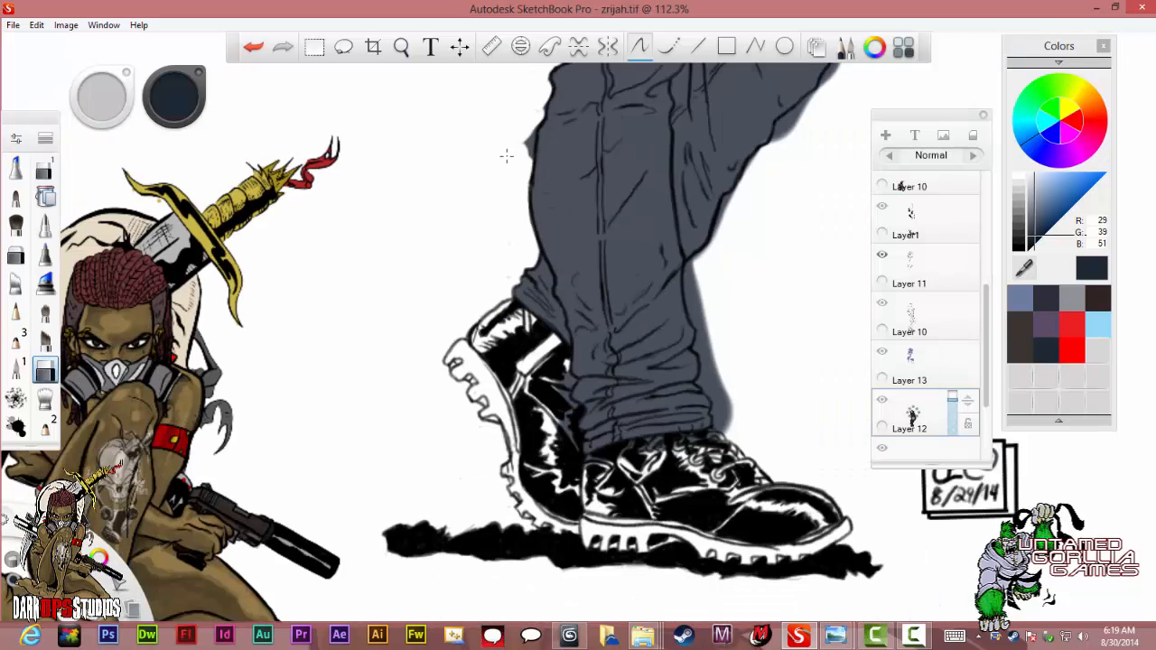
scroll(506, 154, down, 1)
scroll(511, 140, up, 4)
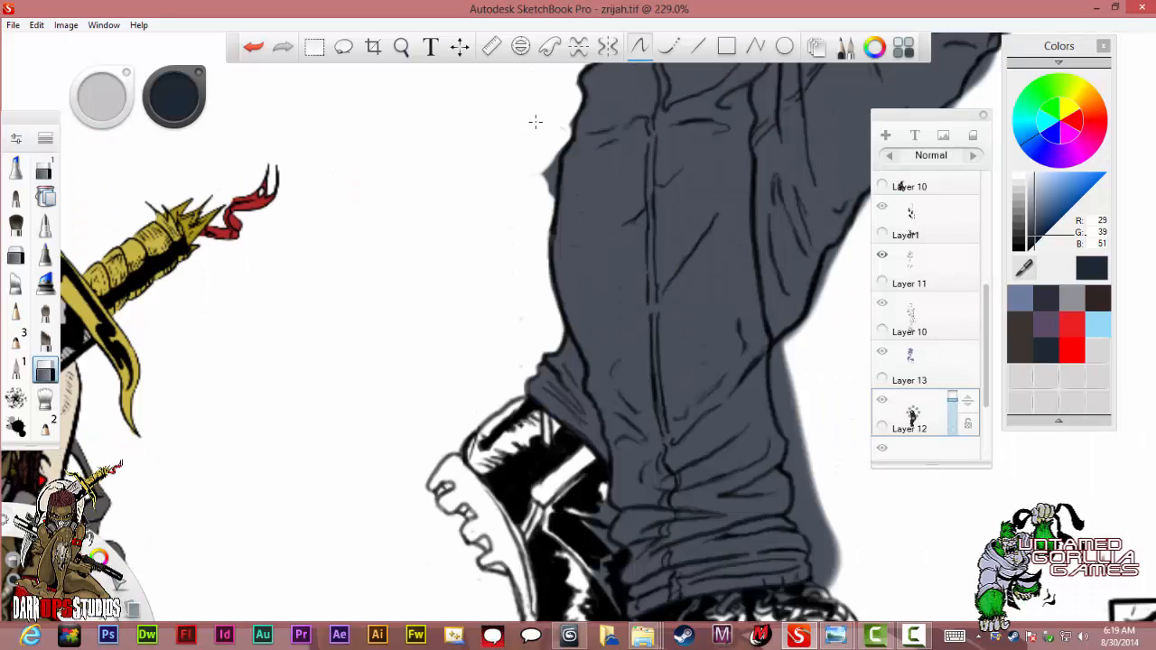
scroll(540, 122, up, 3)
drag(596, 333, 581, 296)
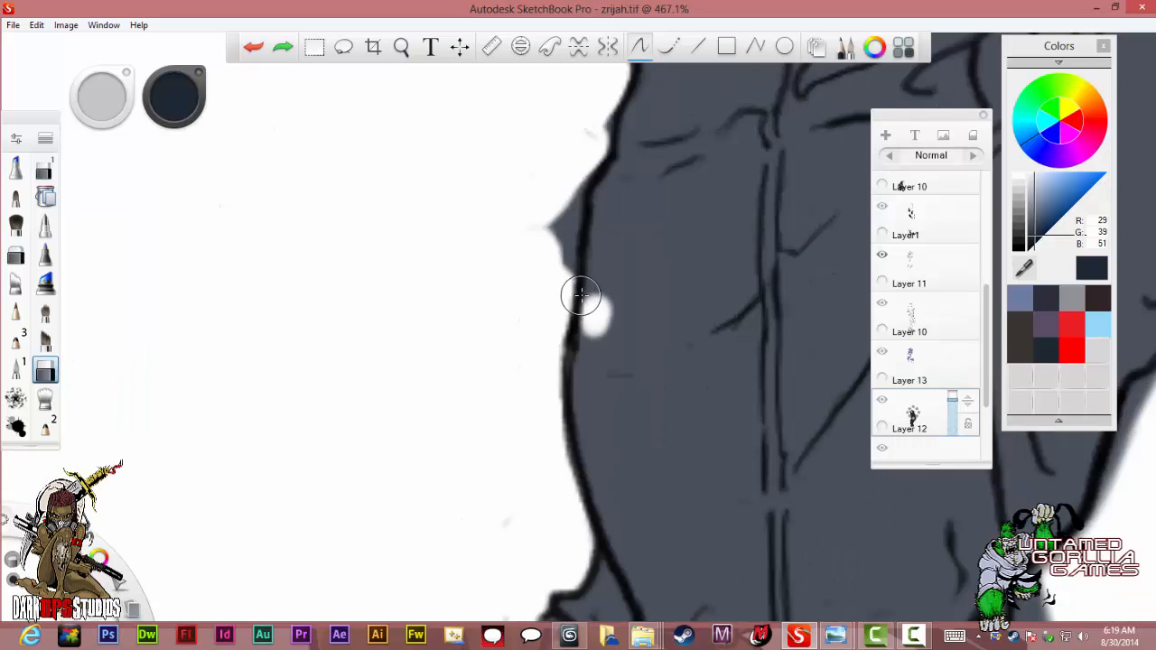
key(ctrl+z)
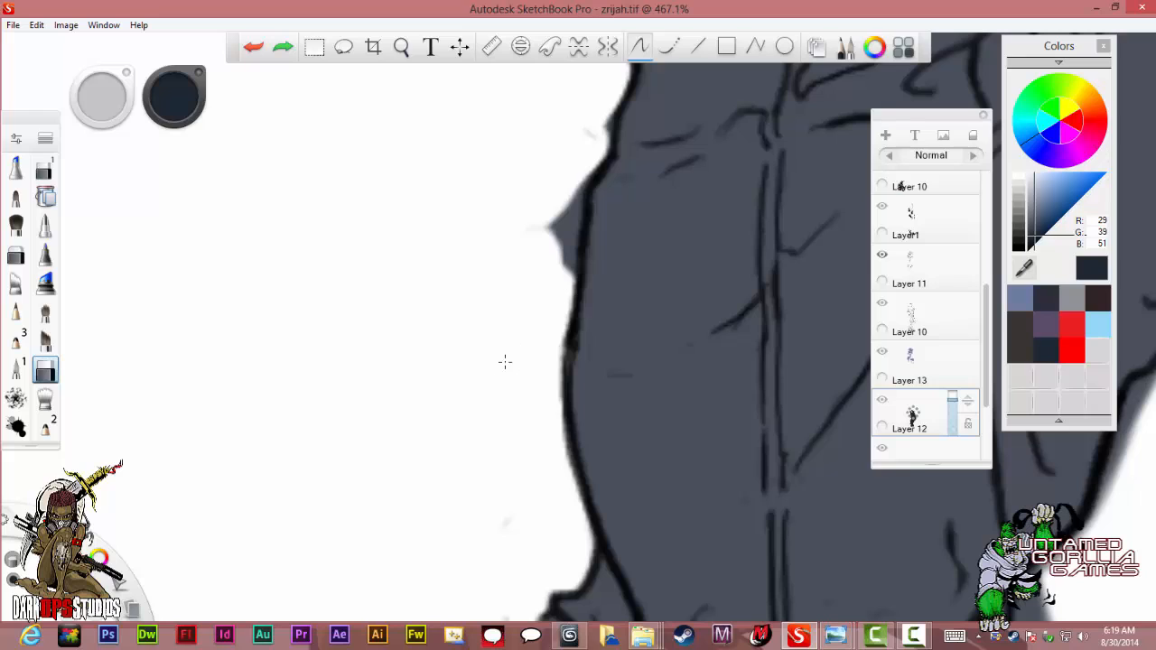
mouse_move(522, 242)
mouse_down()
mouse_move(544, 205)
mouse_move(560, 208)
mouse_move(568, 191)
mouse_move(560, 269)
mouse_move(568, 193)
mouse_move(593, 160)
mouse_move(607, 99)
mouse_up()
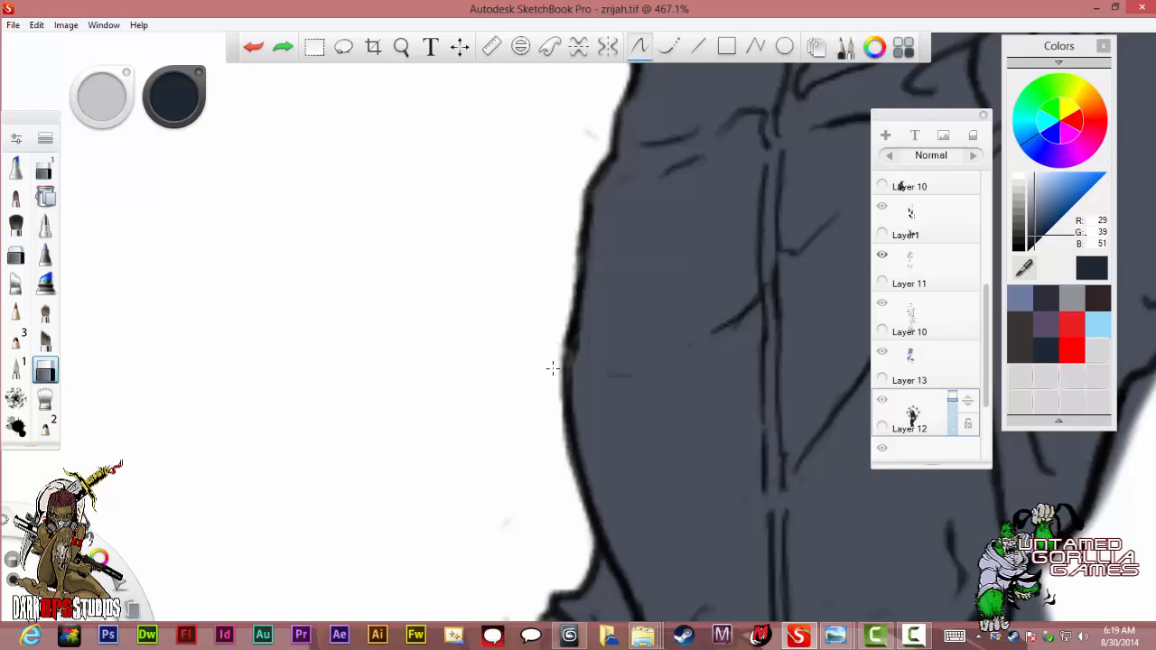
drag(553, 368, 550, 357)
Erase the dark fill covering the rear boot alongside the back of the near leg's trouser cuff.
scroll(581, 380, down, 5)
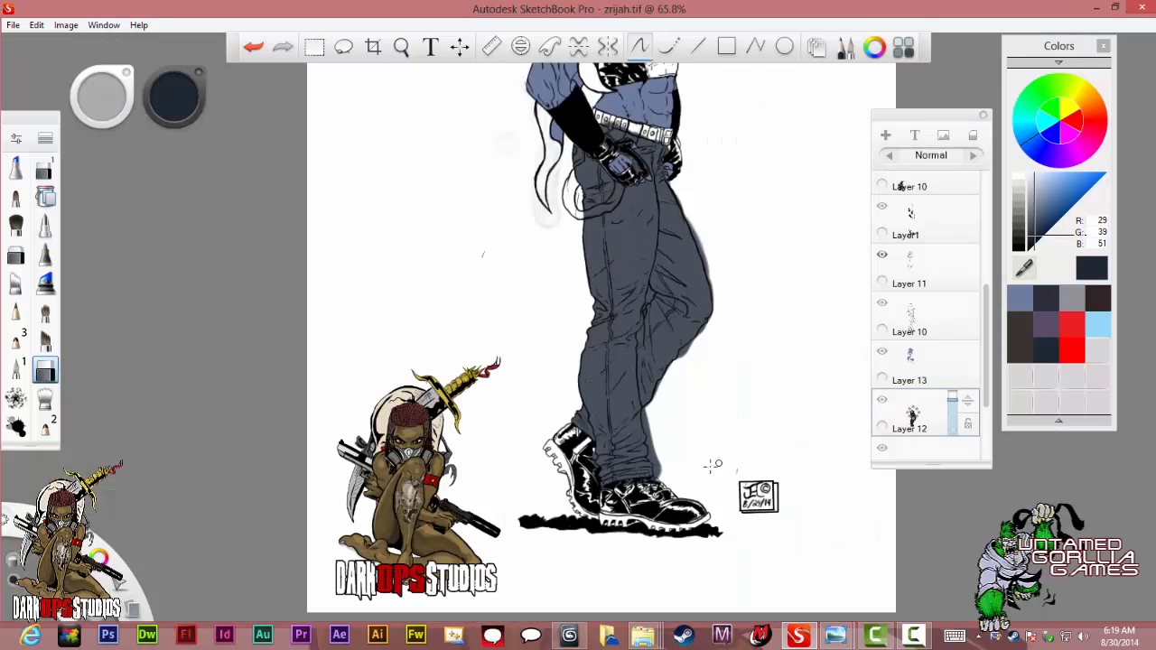
scroll(687, 486, up, 1)
scroll(687, 486, up, 4)
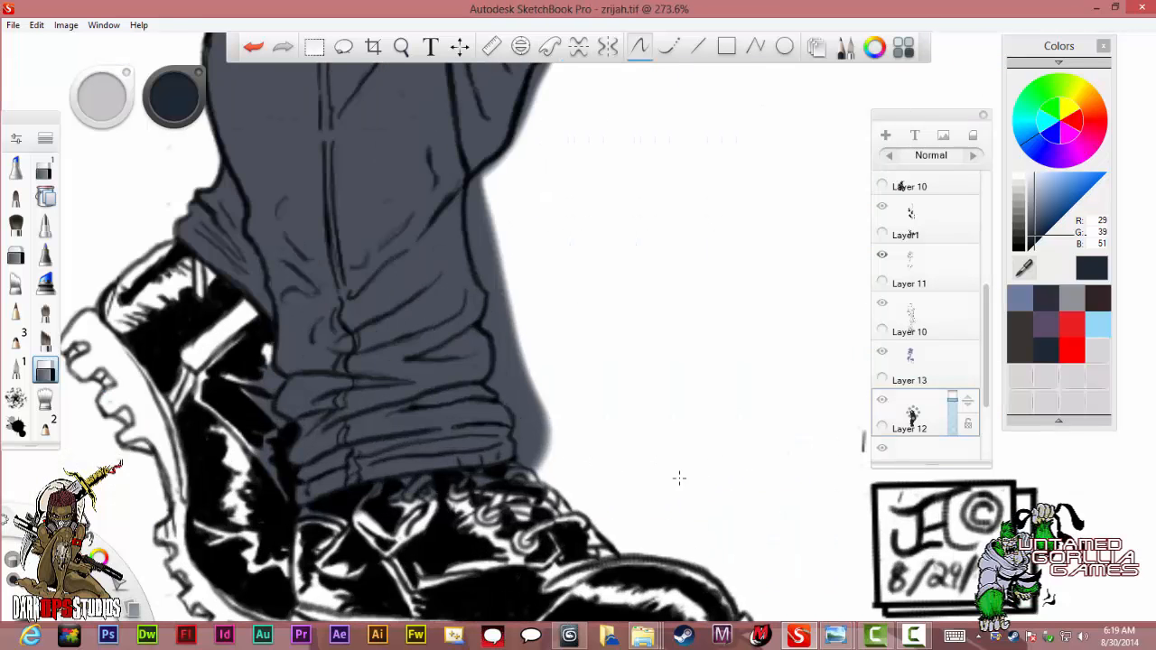
scroll(672, 480, up, 1)
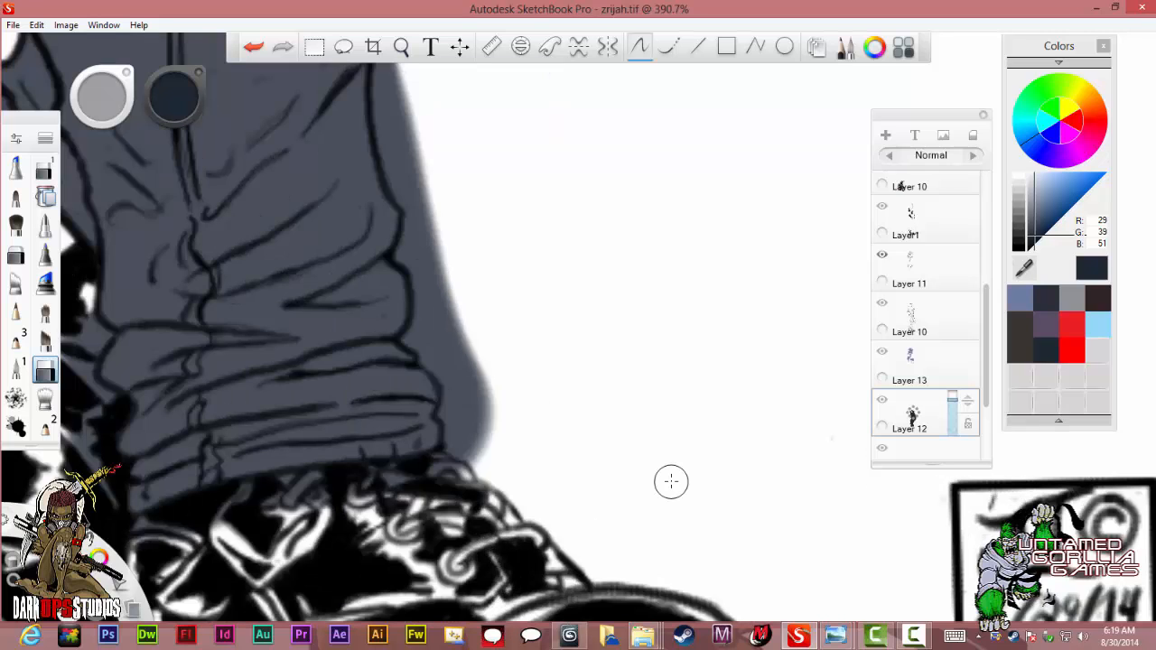
scroll(696, 475, down, 1)
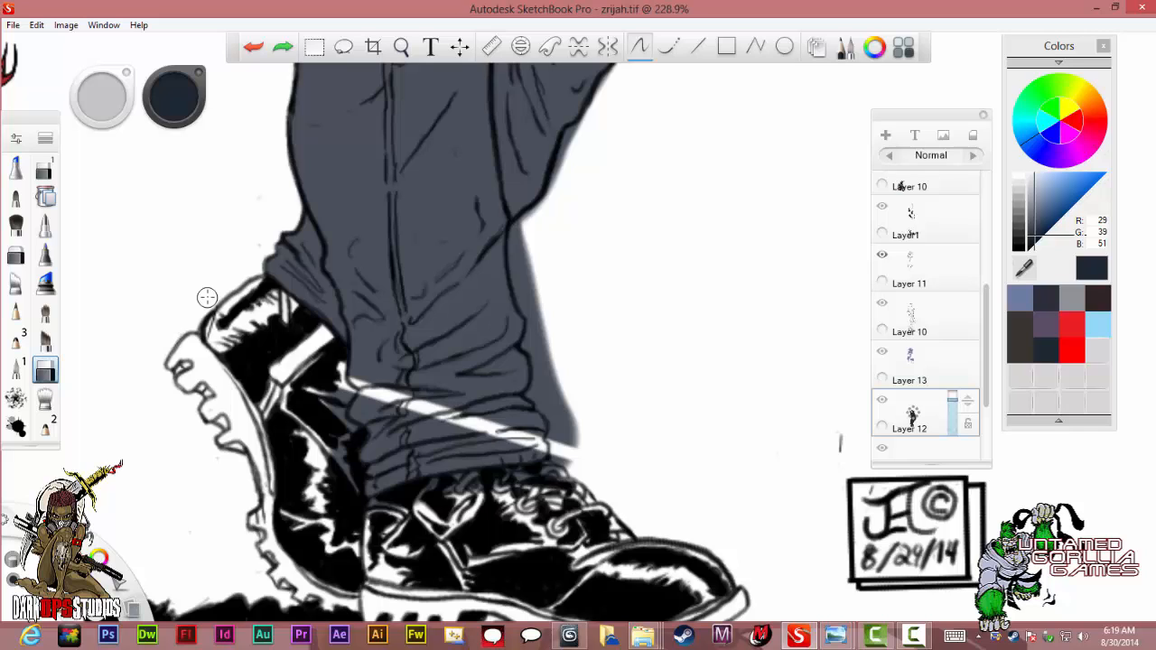
key(ctrl+z)
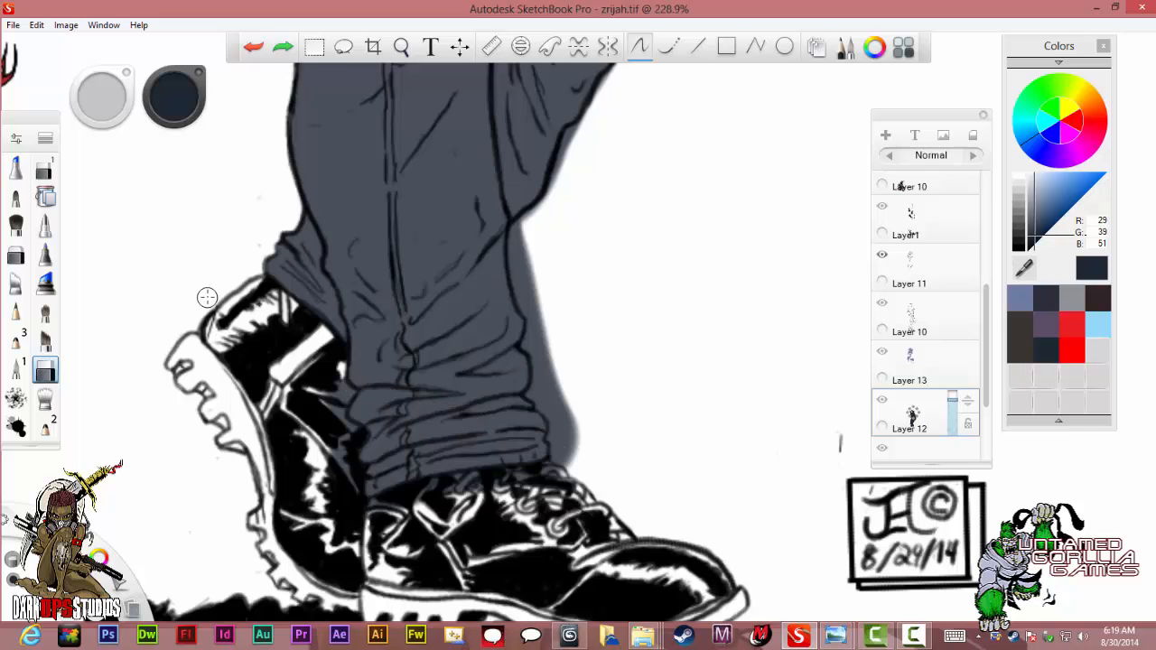
click(292, 391)
mouse_move(324, 405)
mouse_down()
mouse_move(336, 392)
mouse_move(355, 479)
mouse_up()
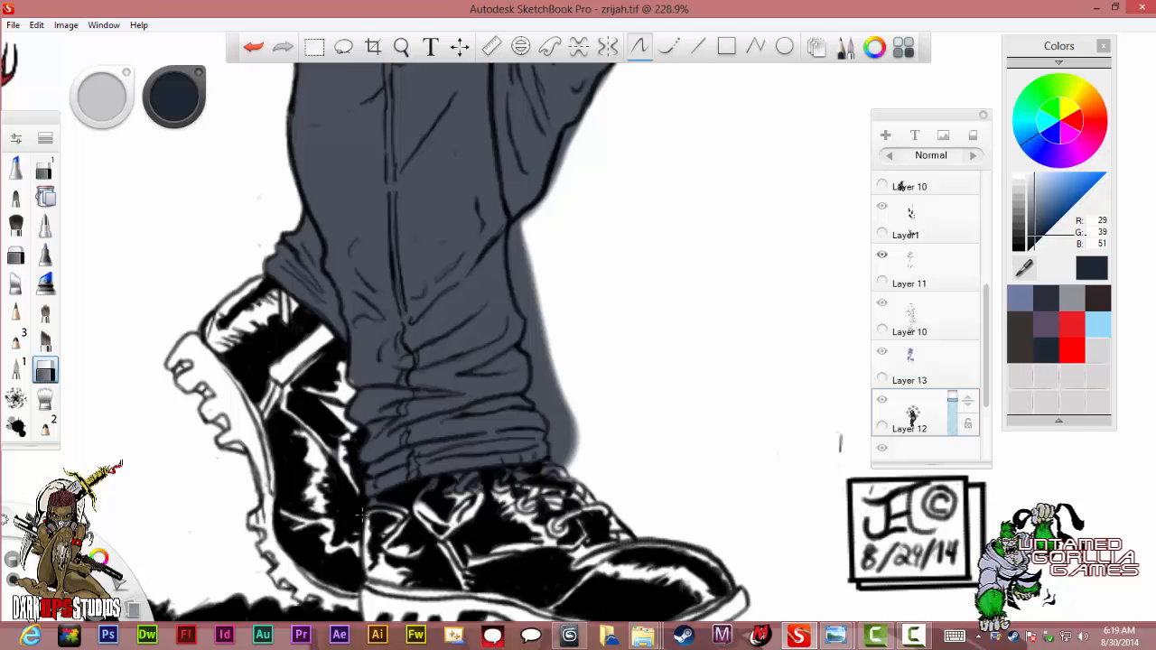
Erase the navy spill over the front boot's laces and outside the cuff and shin, up to where the far leg crosses.
mouse_move(437, 508)
mouse_down()
mouse_move(387, 512)
mouse_move(399, 501)
mouse_move(382, 510)
mouse_move(346, 492)
mouse_move(334, 518)
mouse_move(558, 469)
mouse_move(563, 382)
mouse_move(572, 433)
mouse_move(555, 386)
mouse_up()
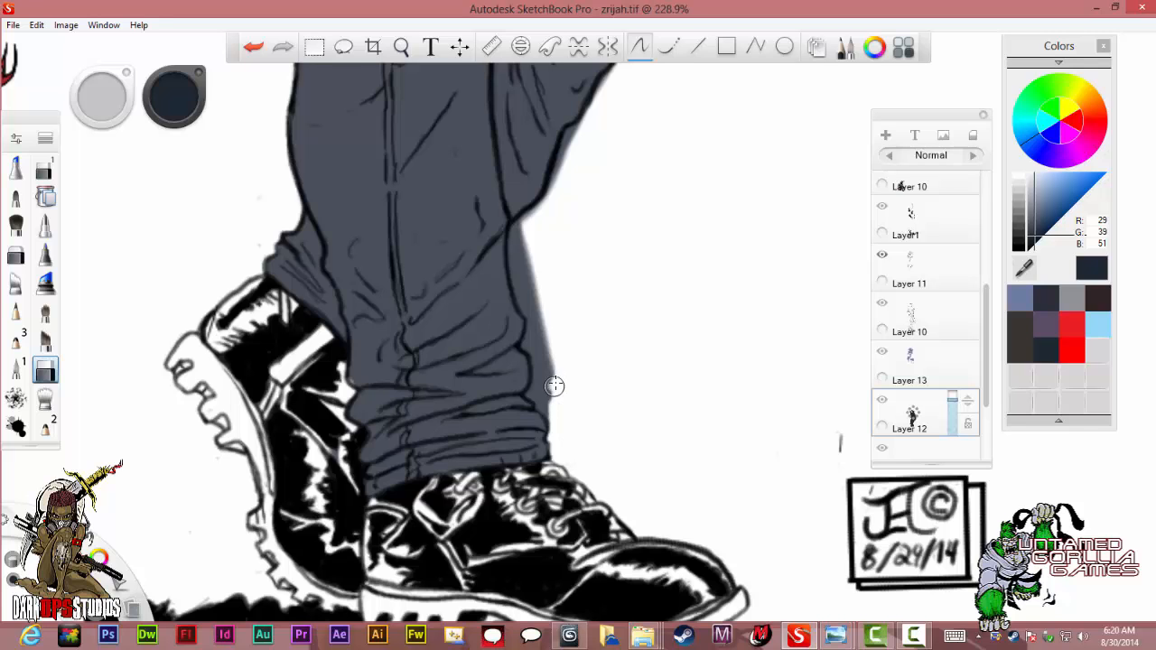
scroll(555, 385, up, 4)
scroll(550, 418, up, 2)
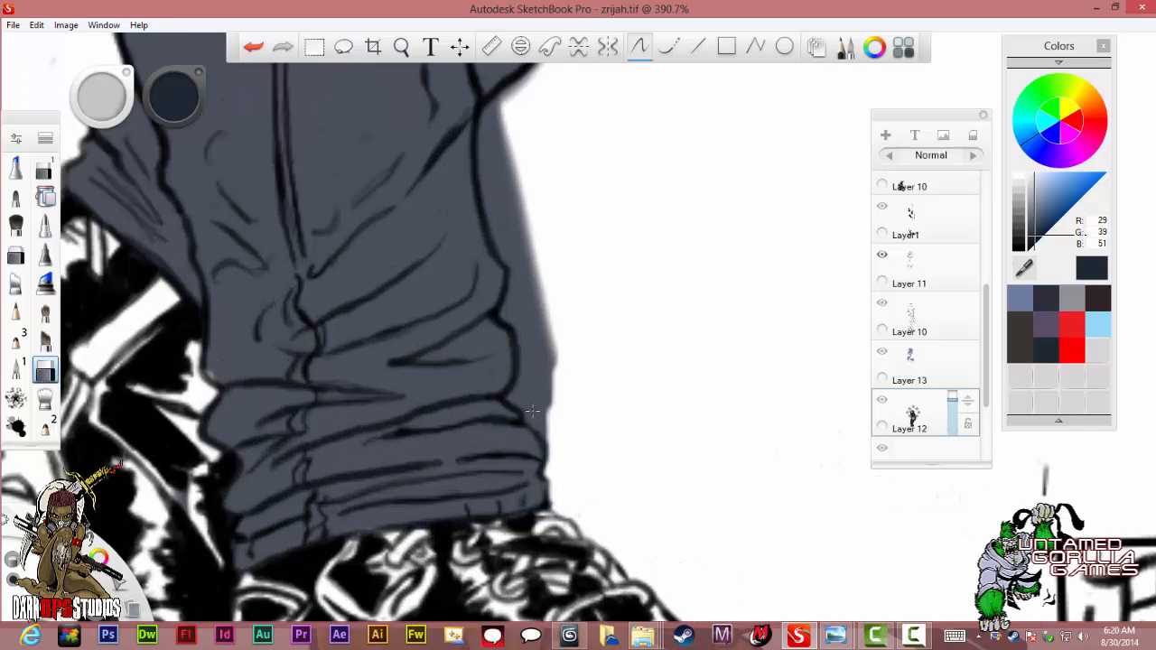
mouse_move(568, 406)
mouse_down()
mouse_move(525, 399)
mouse_move(529, 337)
mouse_move(513, 320)
mouse_move(523, 276)
mouse_move(547, 392)
mouse_move(542, 289)
mouse_move(511, 210)
mouse_move(501, 220)
mouse_move(504, 160)
mouse_move(506, 196)
mouse_up()
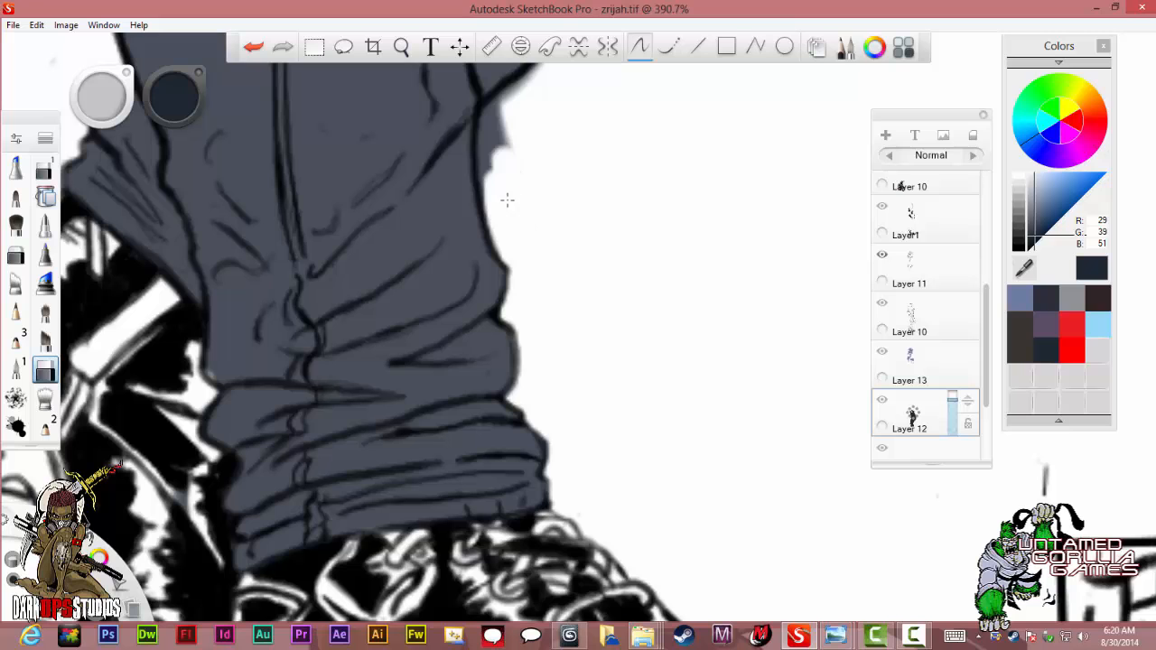
scroll(520, 215, down, 6)
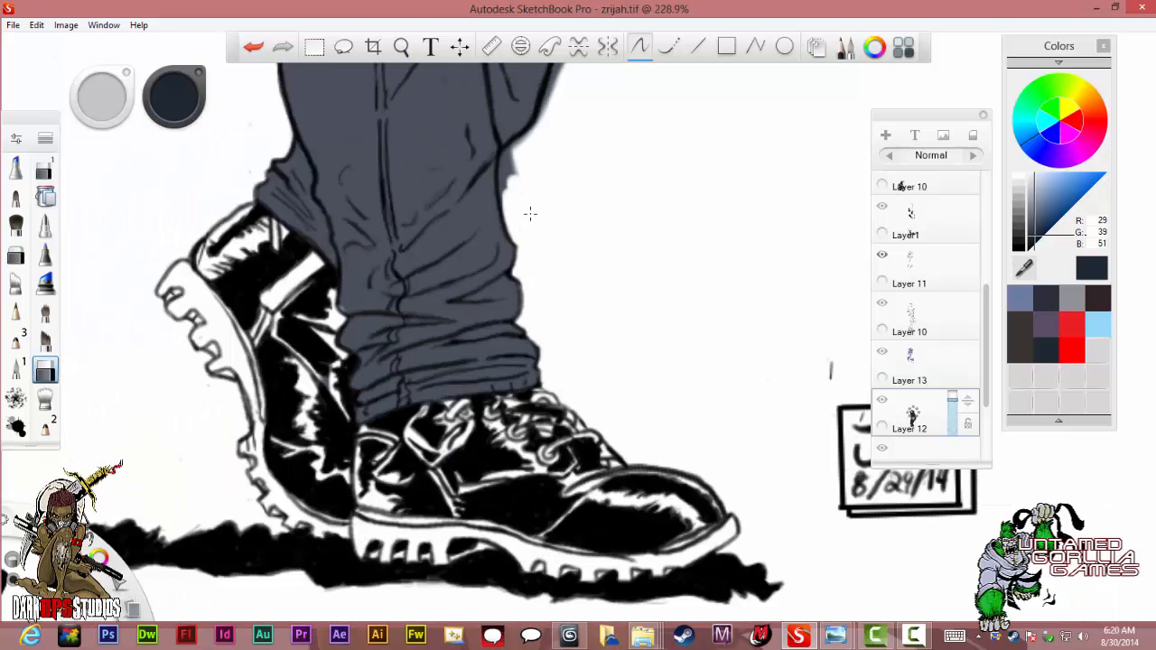
scroll(587, 164, up, 6)
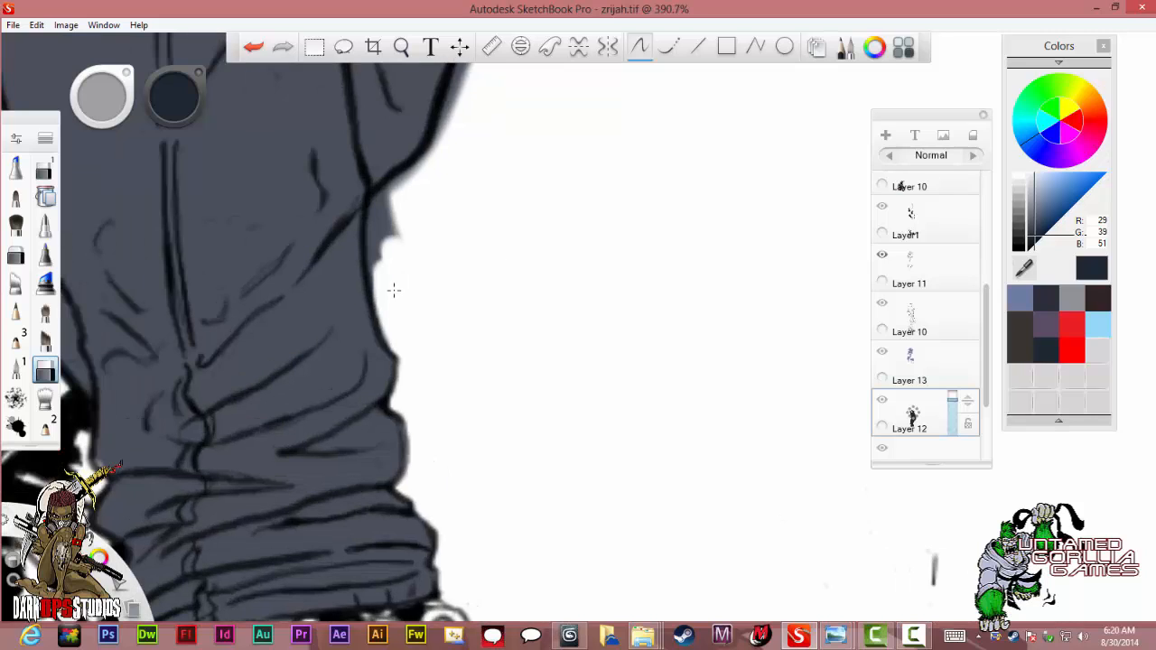
mouse_move(394, 290)
mouse_down()
mouse_move(382, 217)
mouse_move(420, 171)
mouse_move(412, 201)
mouse_up()
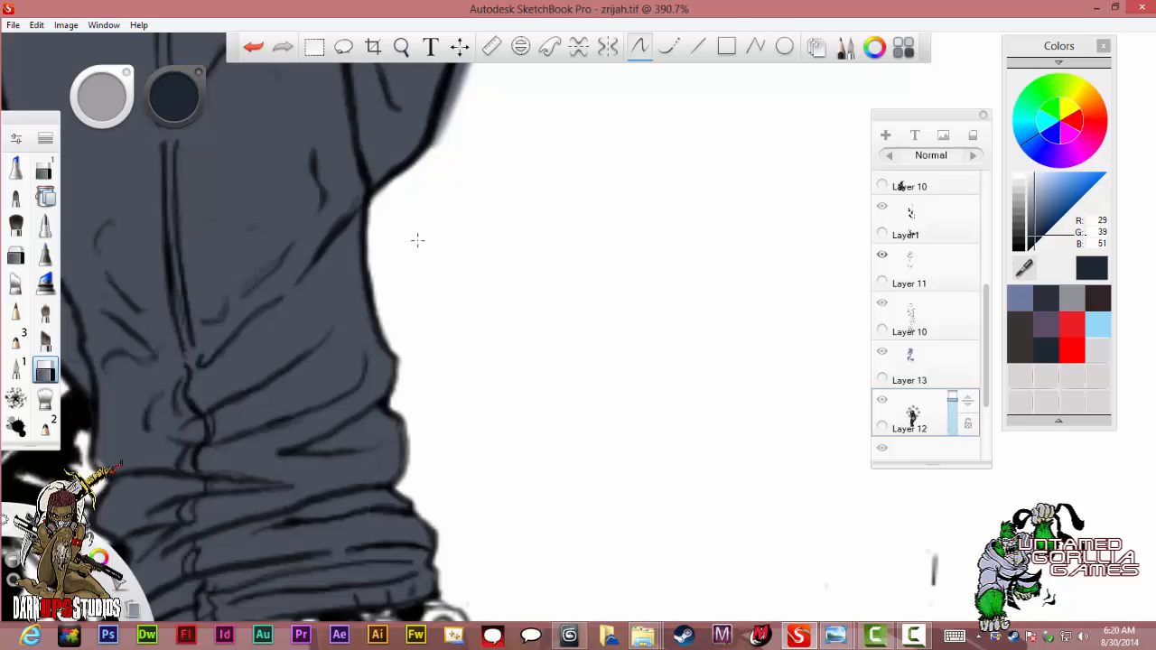
Erase the navy spill below the far leg's bent knee and around the front of the knee and lower thigh.
scroll(452, 348, down, 1)
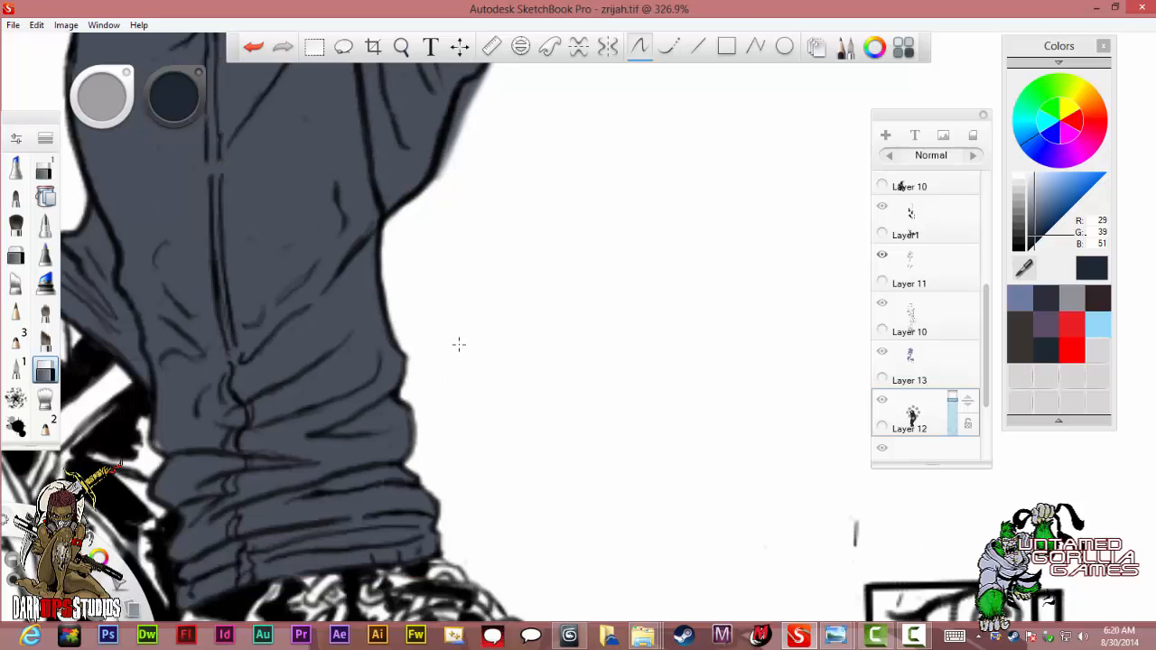
scroll(459, 344, down, 3)
scroll(560, 161, down, 5)
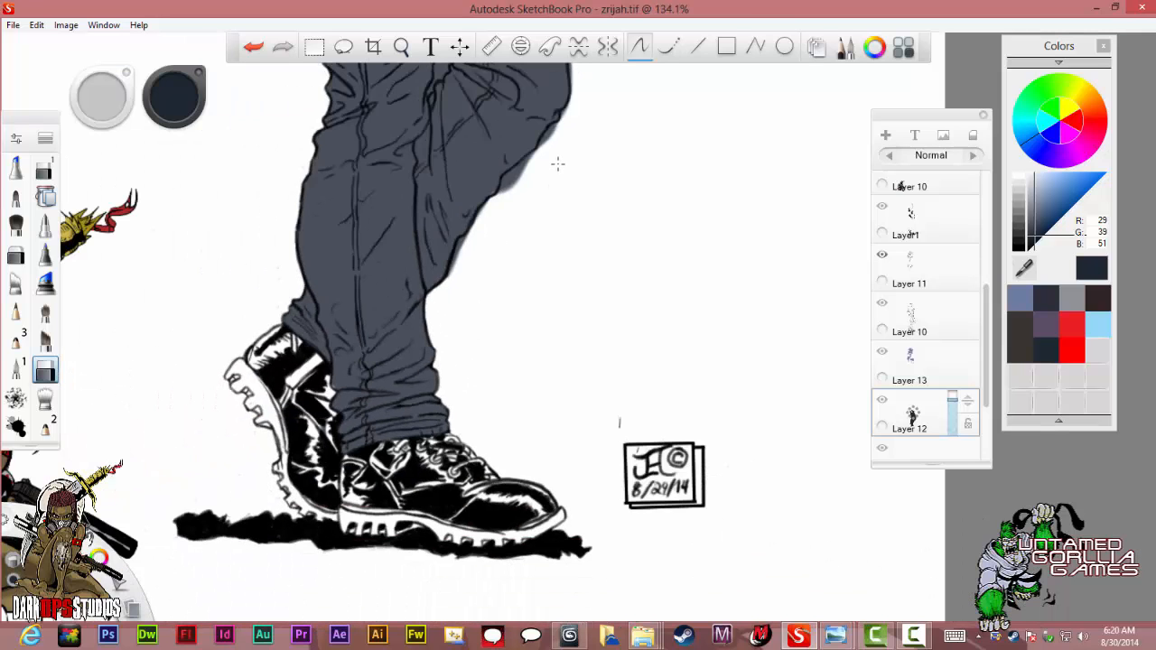
scroll(546, 206, up, 8)
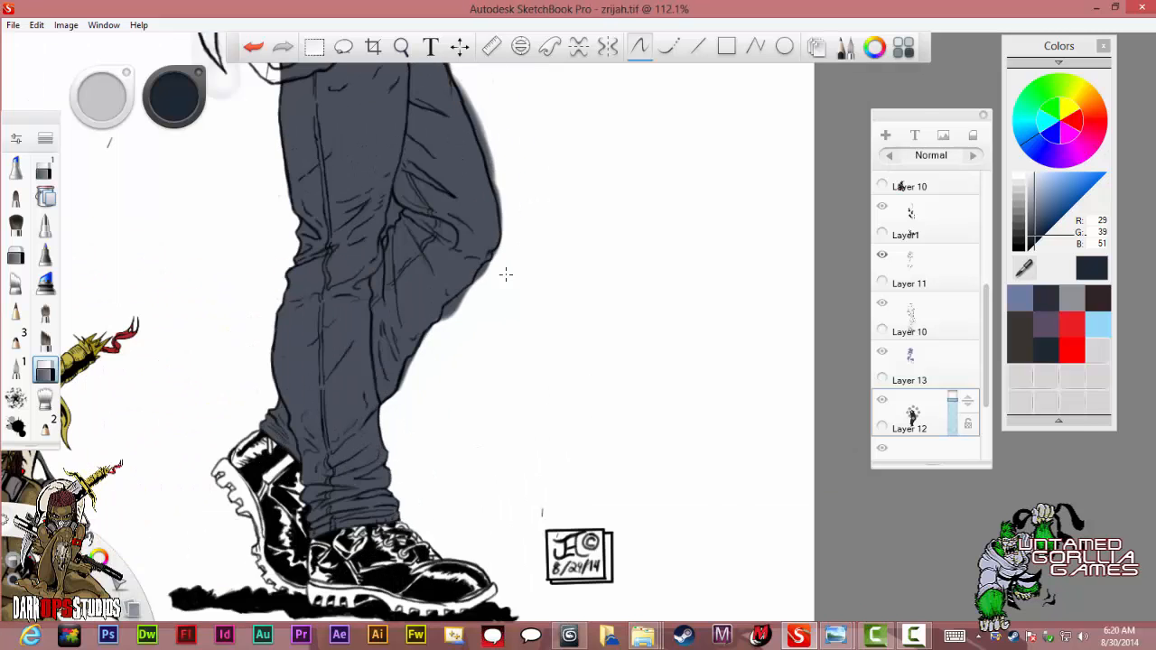
scroll(380, 448, down, 3)
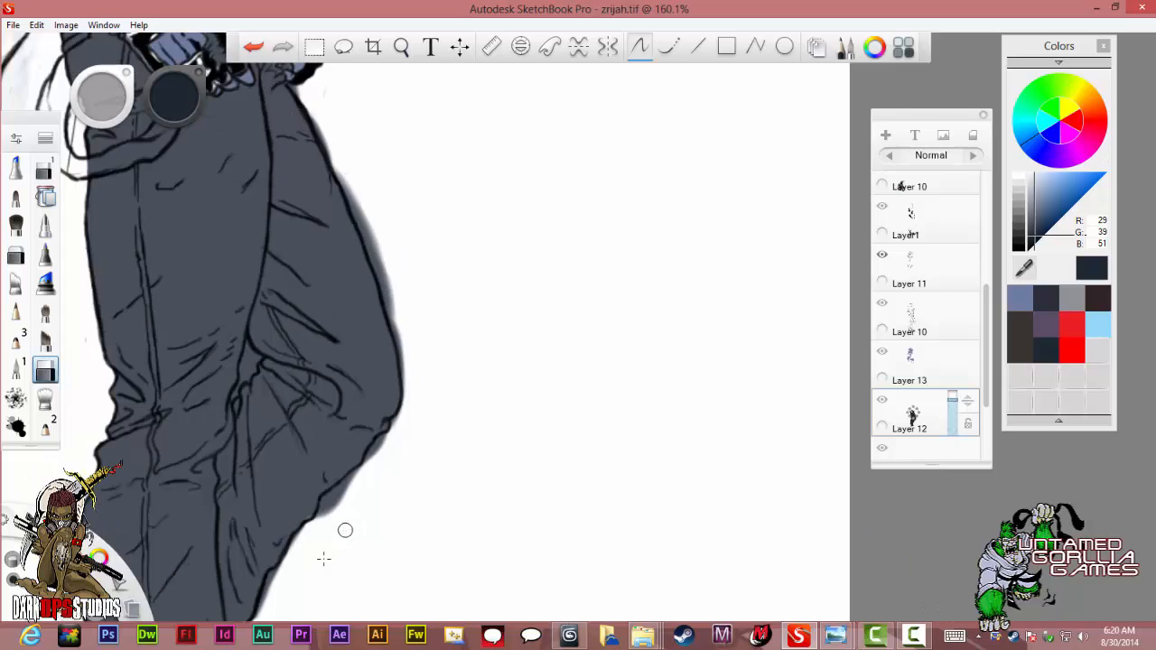
scroll(297, 591, up, 1)
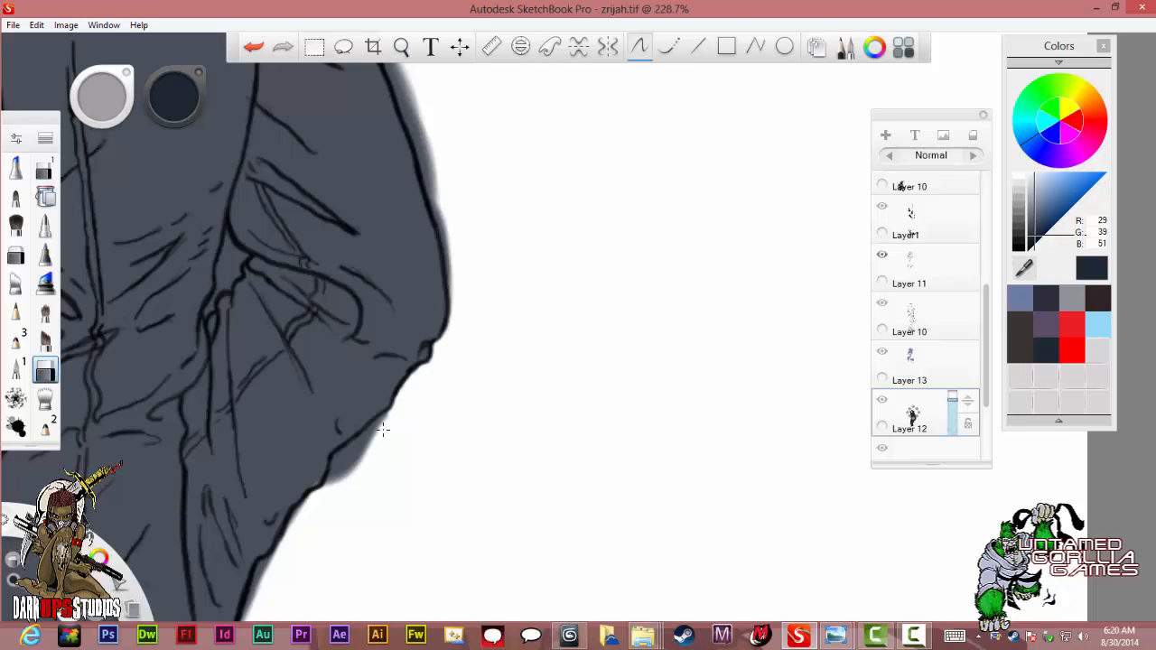
mouse_move(383, 430)
mouse_down()
mouse_move(336, 465)
mouse_move(329, 477)
mouse_move(341, 470)
mouse_move(344, 483)
mouse_up()
mouse_move(465, 276)
mouse_down()
mouse_move(413, 102)
mouse_move(438, 177)
mouse_up()
drag(457, 305, 449, 328)
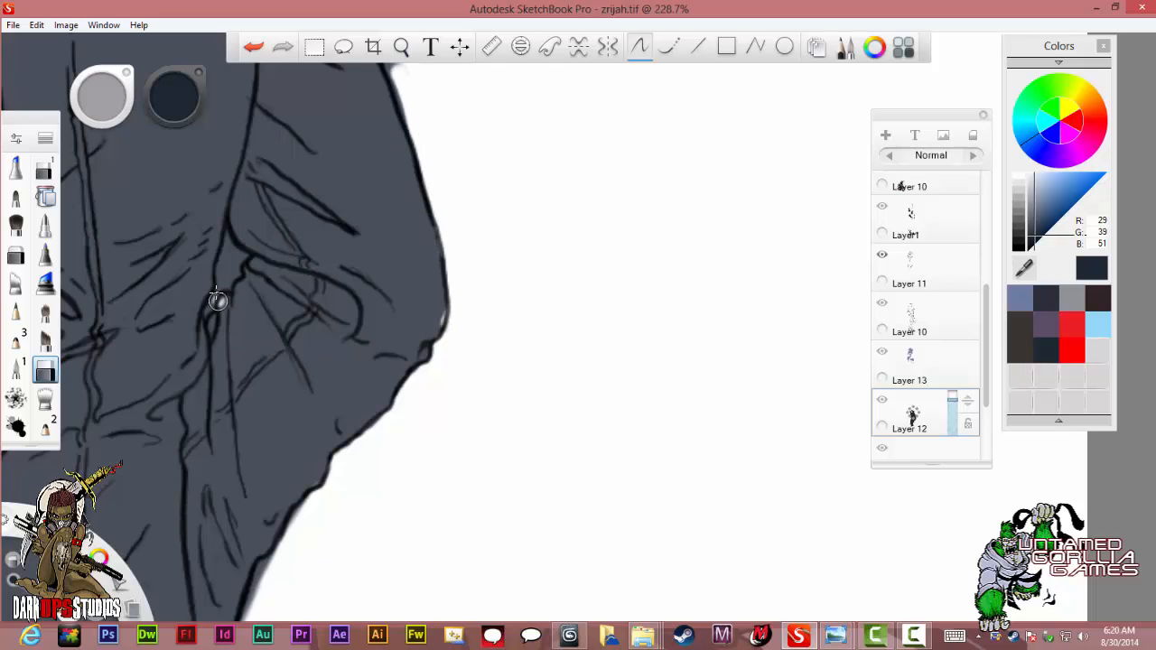
Erase the thin strip of spill along the far leg's shin, down to where it meets the near leg.
scroll(288, 473, down, 3)
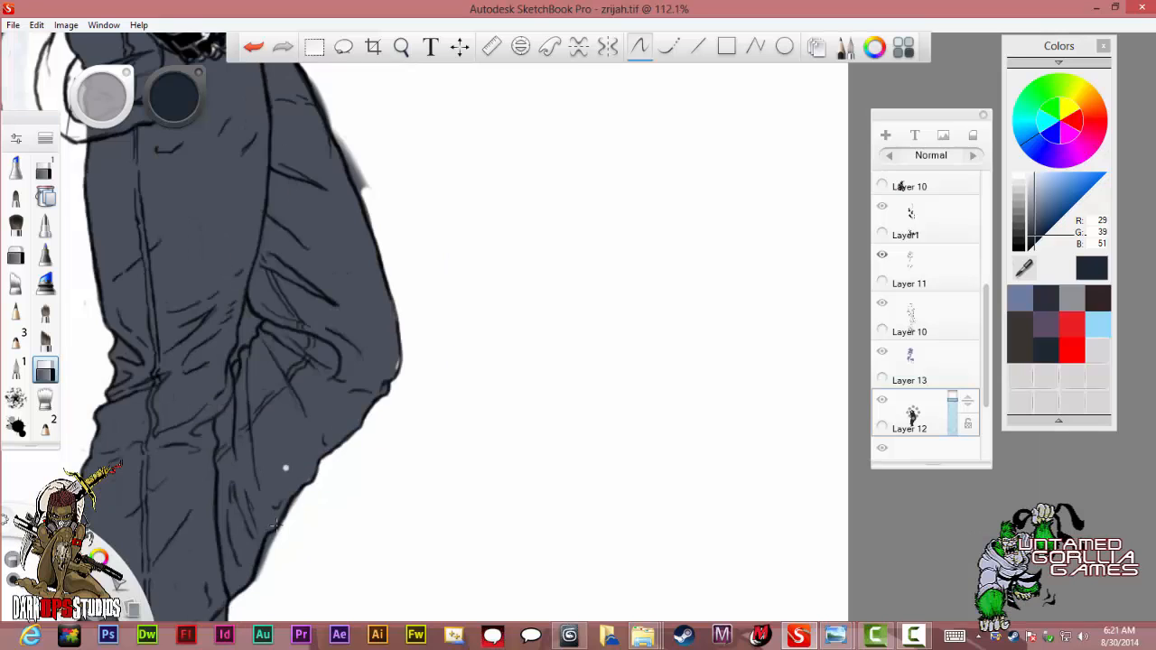
scroll(286, 468, down, 2)
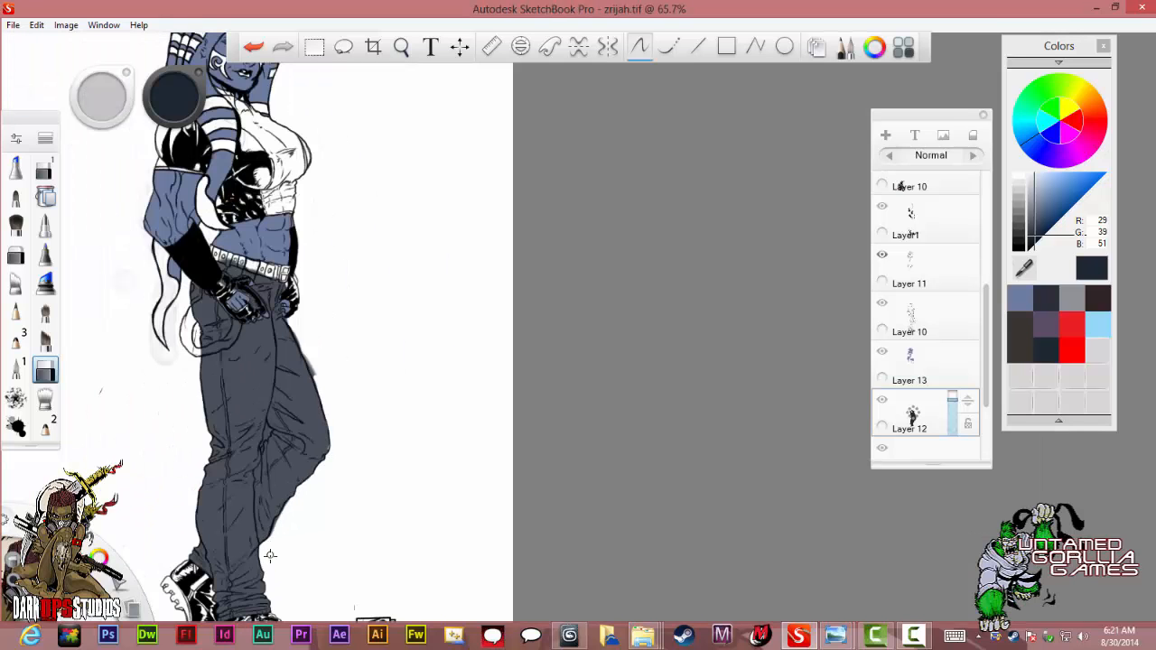
scroll(269, 561, up, 5)
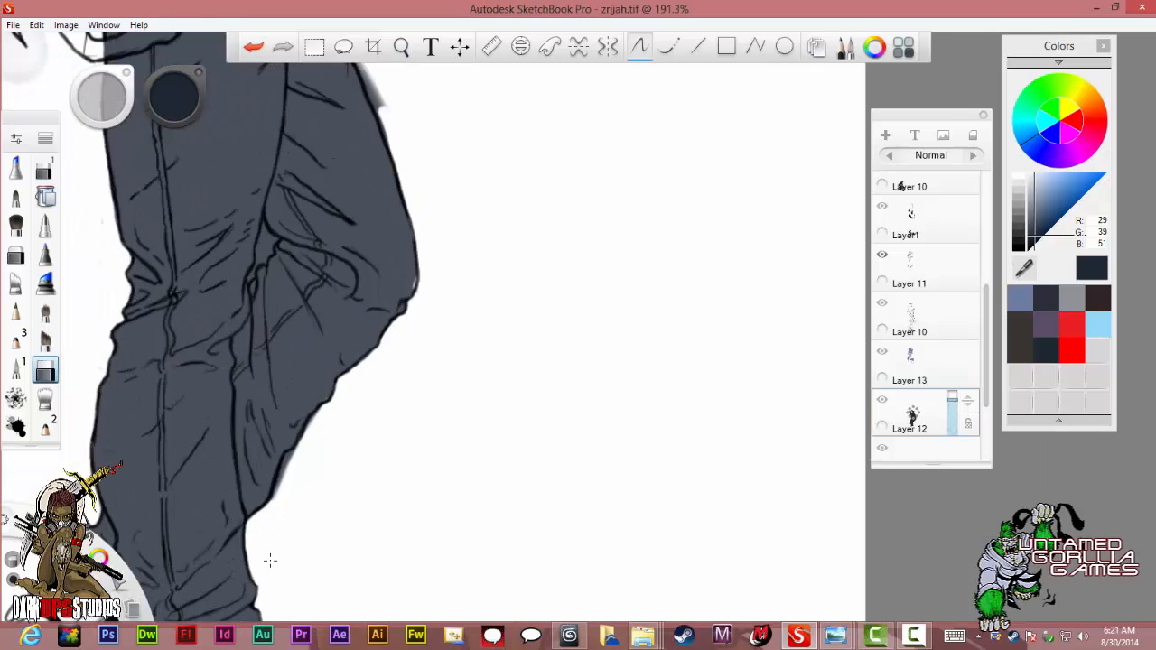
scroll(302, 433, up, 2)
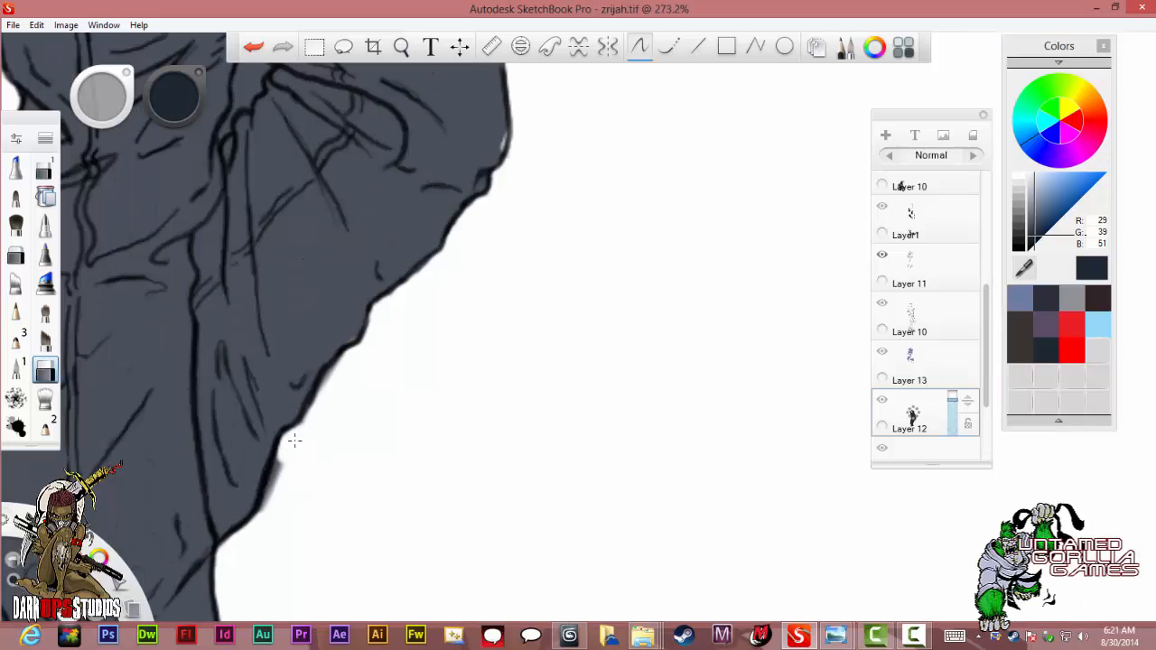
mouse_move(294, 441)
mouse_down()
mouse_move(274, 504)
mouse_move(283, 512)
mouse_move(279, 497)
mouse_move(269, 511)
mouse_move(286, 465)
mouse_up()
Erase the navy spill along the front edge of the far thigh, up to the hand at the hip.
scroll(291, 217, down, 6)
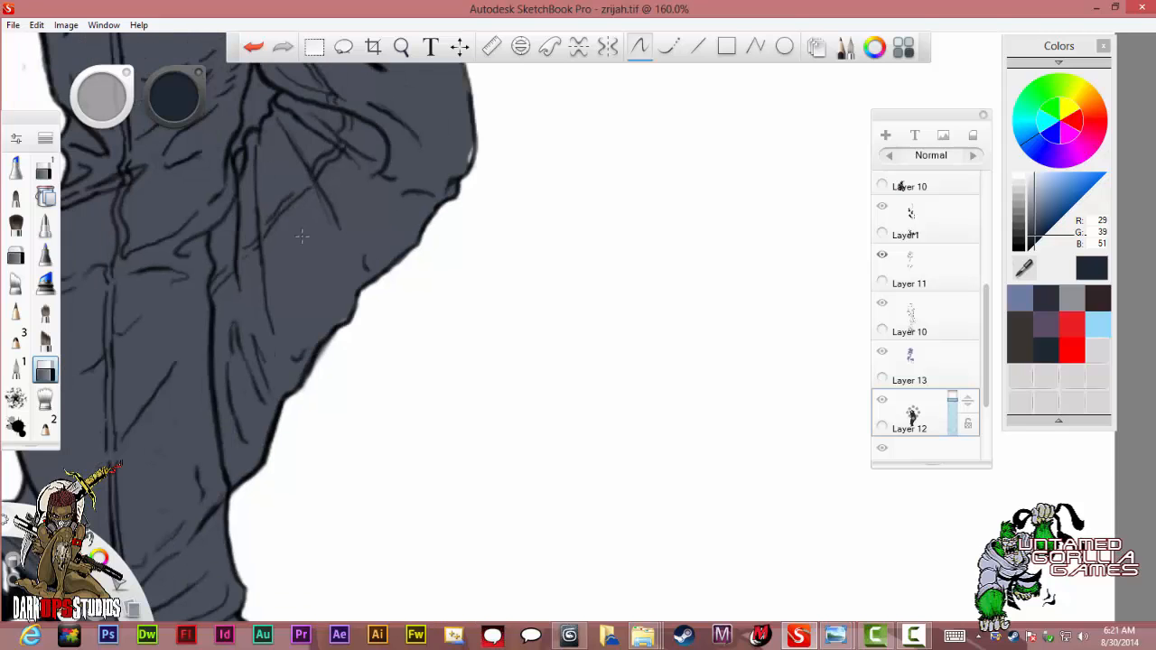
scroll(359, 97, up, 6)
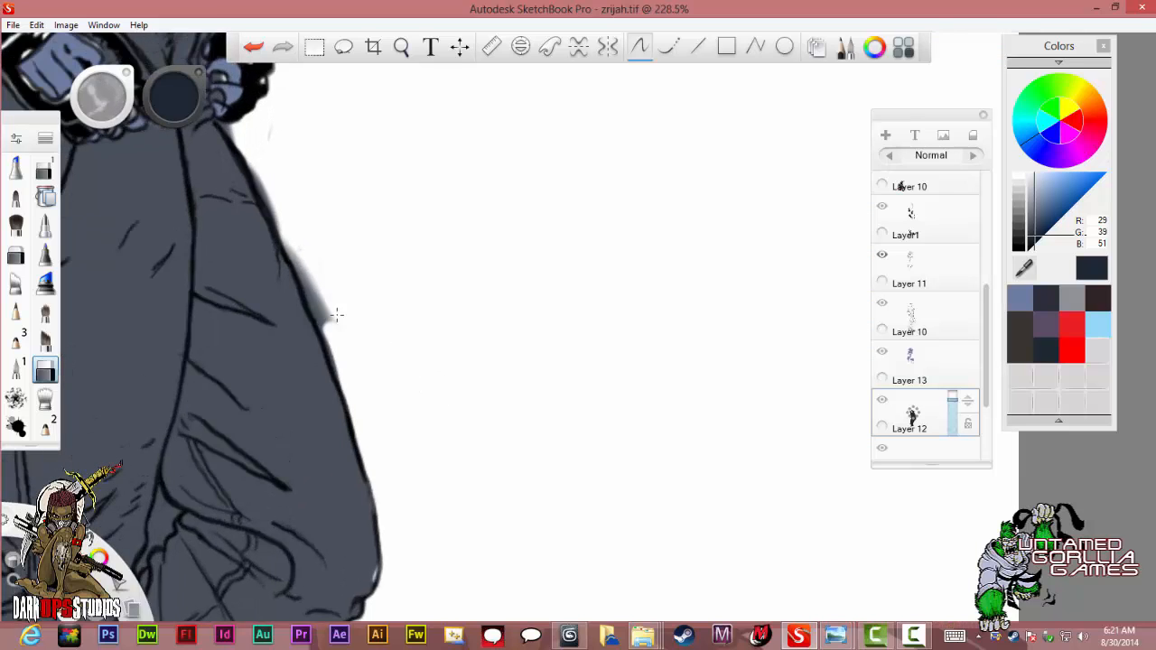
drag(336, 314, 302, 262)
mouse_move(333, 346)
mouse_down()
mouse_move(351, 391)
mouse_move(344, 366)
mouse_up()
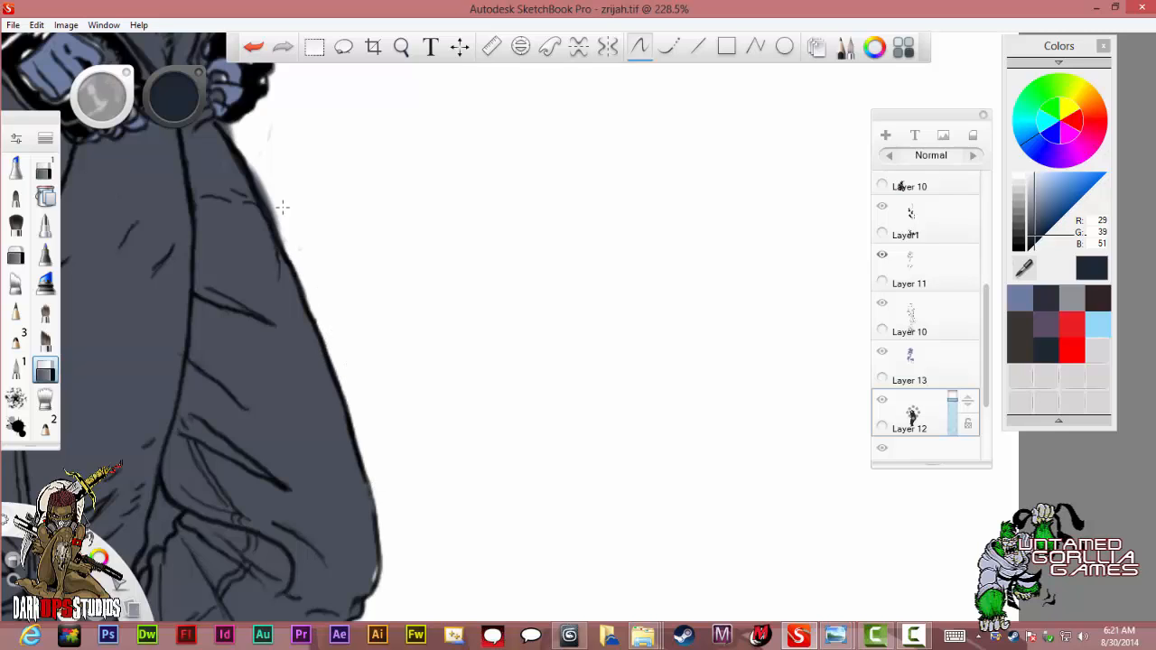
mouse_move(281, 208)
mouse_down()
mouse_move(264, 181)
mouse_move(280, 219)
mouse_up()
drag(244, 146, 229, 126)
scroll(321, 312, down, 4)
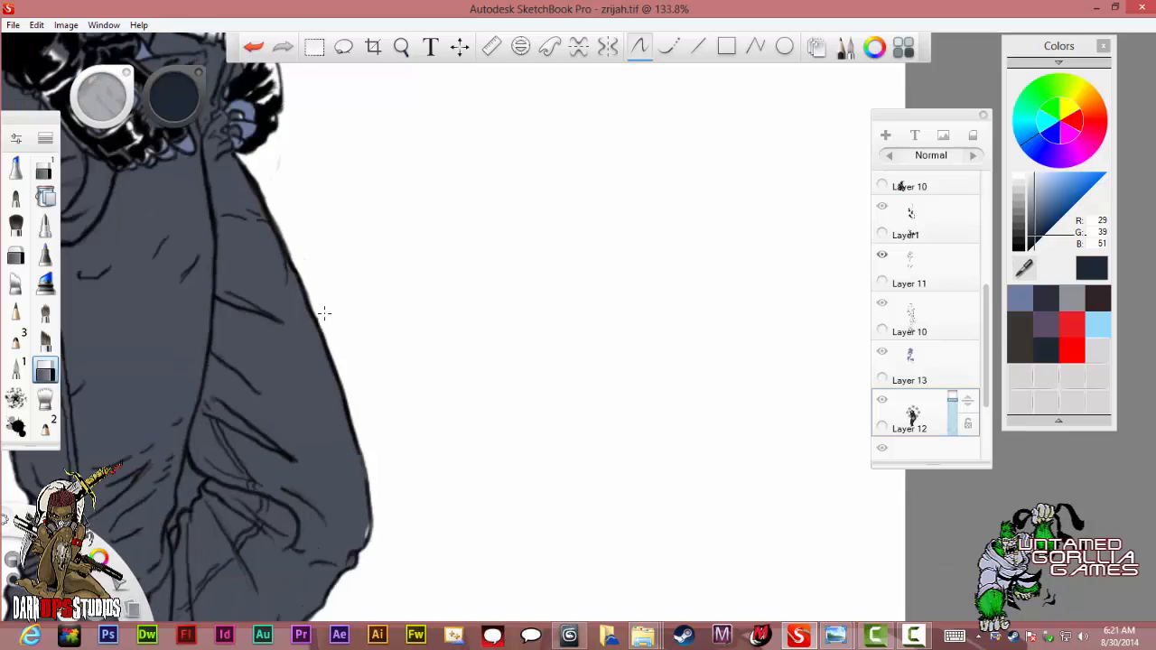
scroll(324, 314, down, 4)
scroll(270, 386, up, 3)
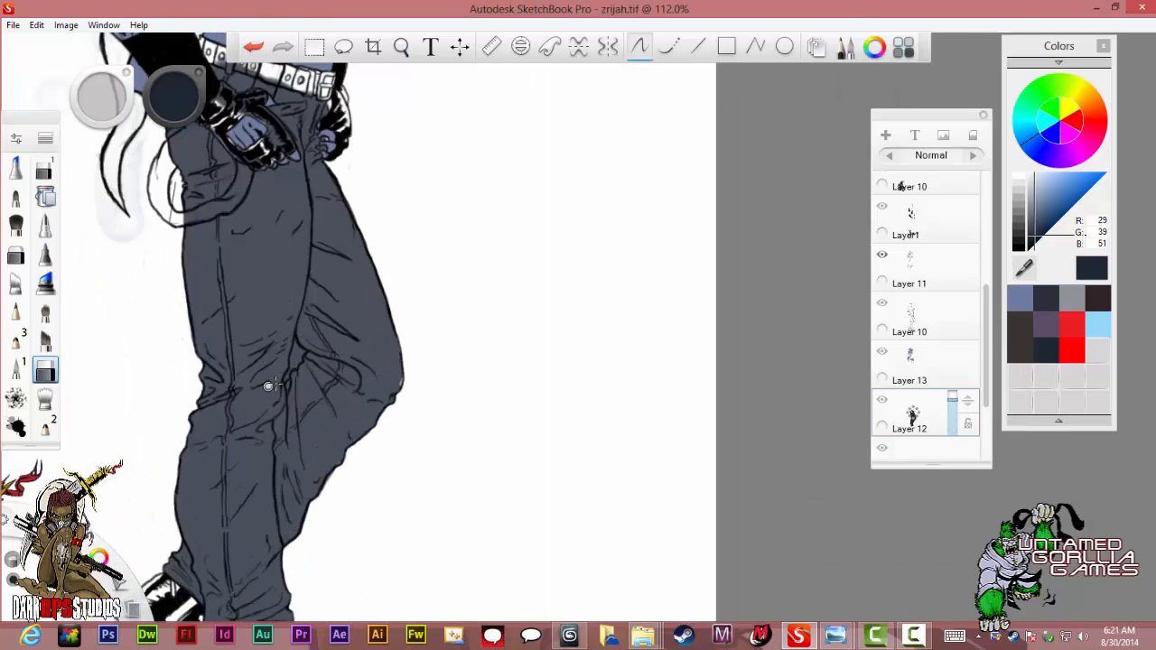
scroll(269, 385, up, 8)
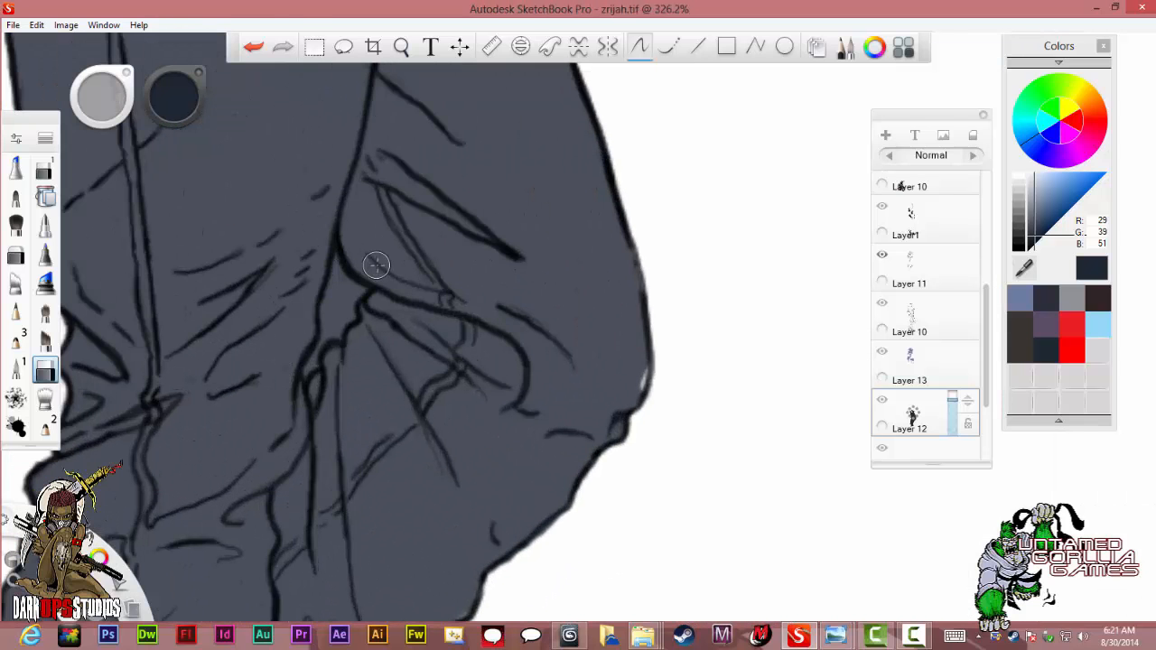
Erase the dark trouser fill from the gap between the legs at knee height.
mouse_move(332, 333)
mouse_down()
mouse_move(353, 293)
mouse_move(341, 284)
mouse_move(306, 369)
mouse_up()
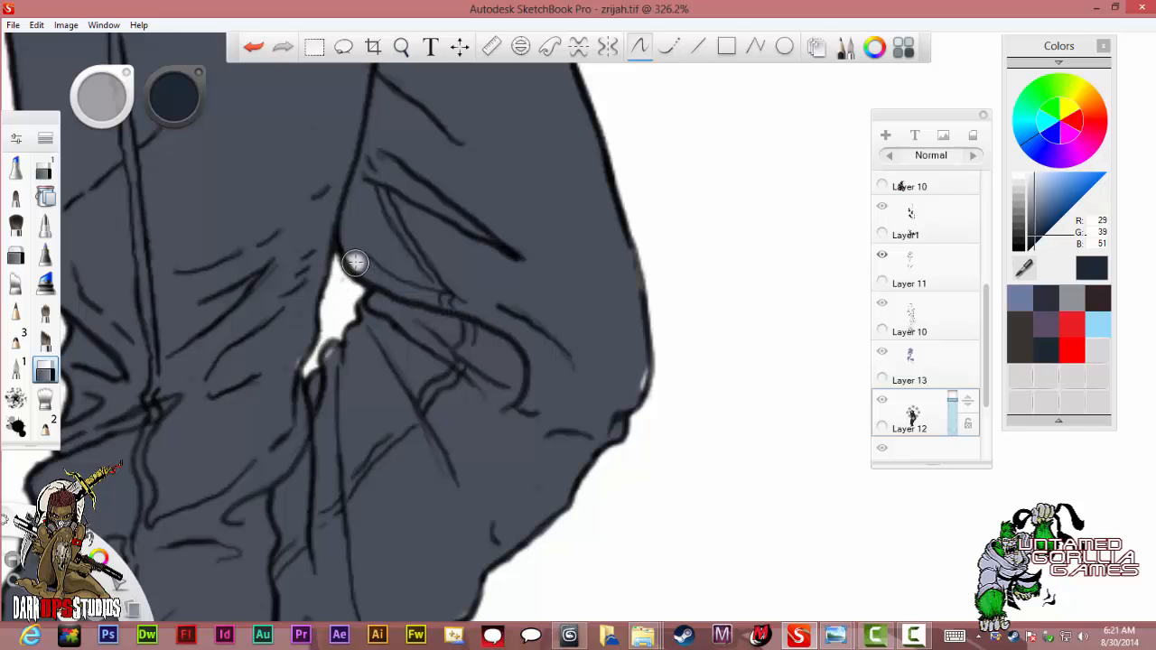
scroll(334, 298, down, 10)
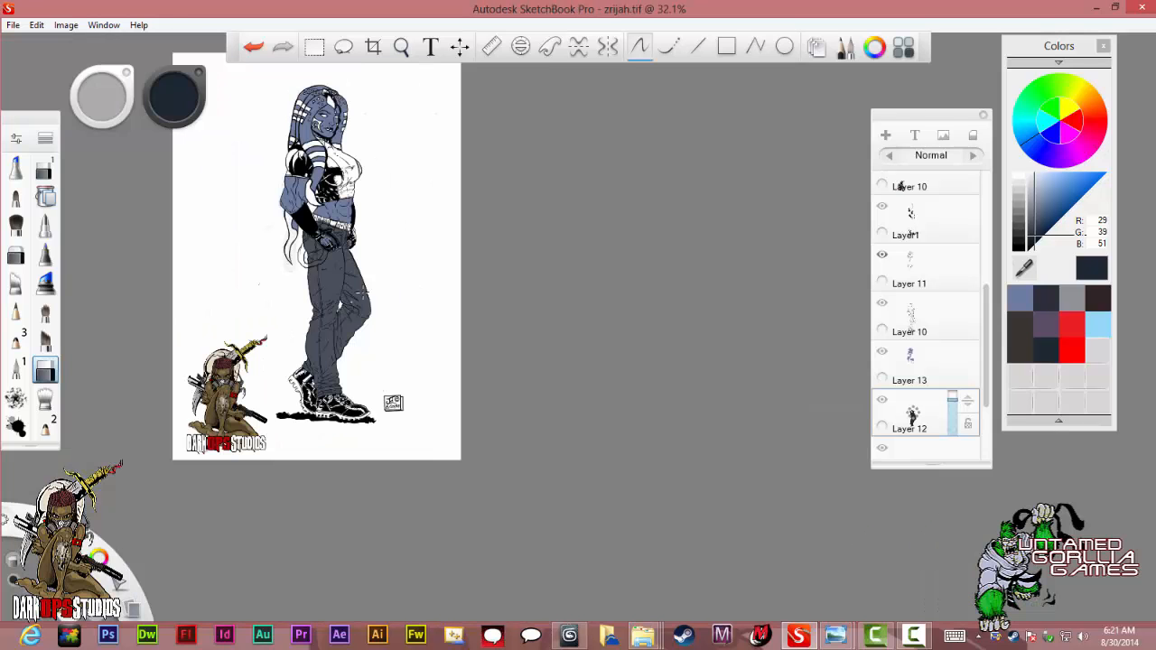
Erase the gray fill overlapping the front glove's edge and knuckles, and undo the strokes that cut into the trousers below the fingertips.
scroll(346, 214, up, 8)
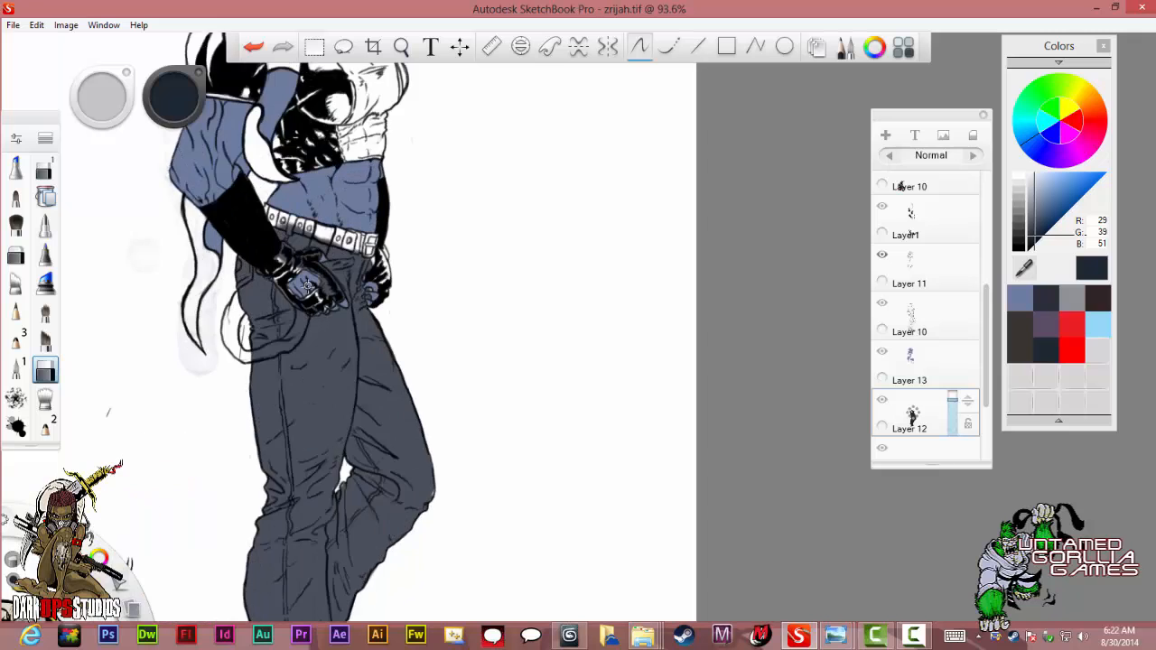
scroll(306, 288, up, 2)
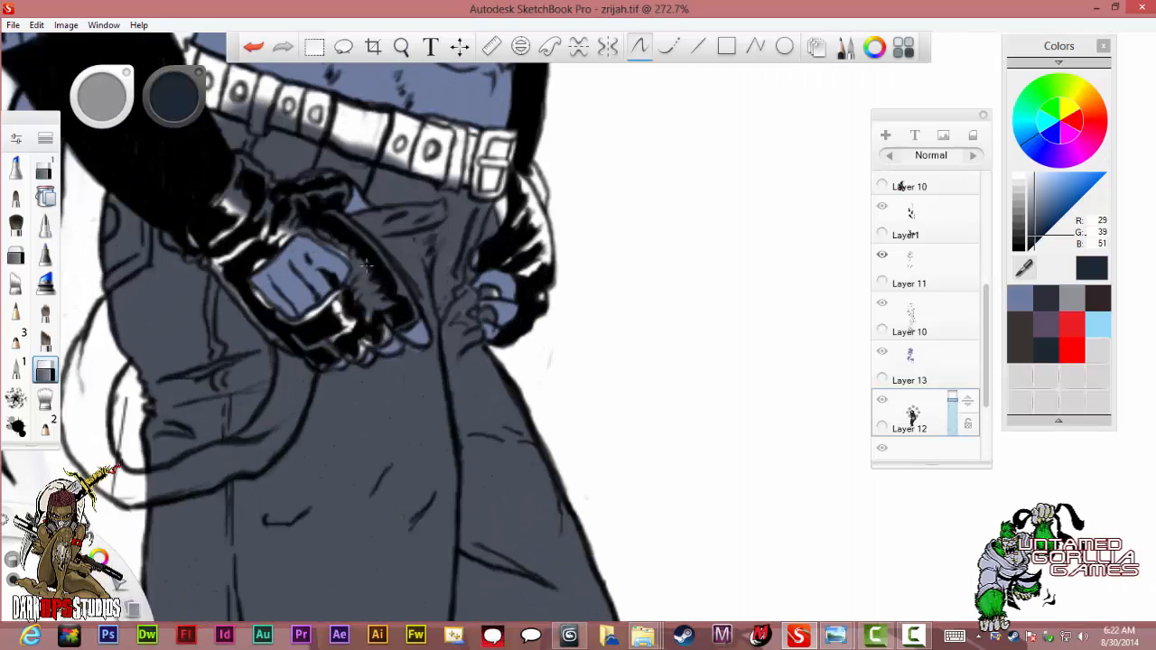
scroll(365, 257, up, 1)
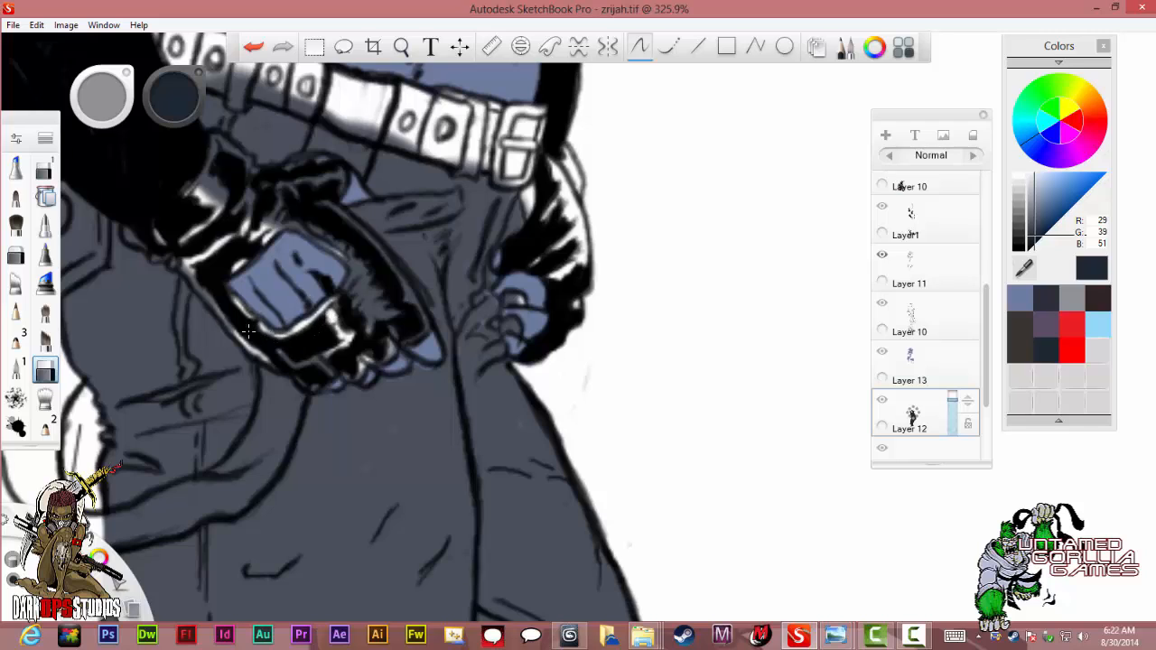
drag(248, 331, 175, 242)
mouse_move(211, 196)
mouse_down()
mouse_move(324, 239)
mouse_move(365, 326)
mouse_move(385, 333)
mouse_move(402, 376)
mouse_up()
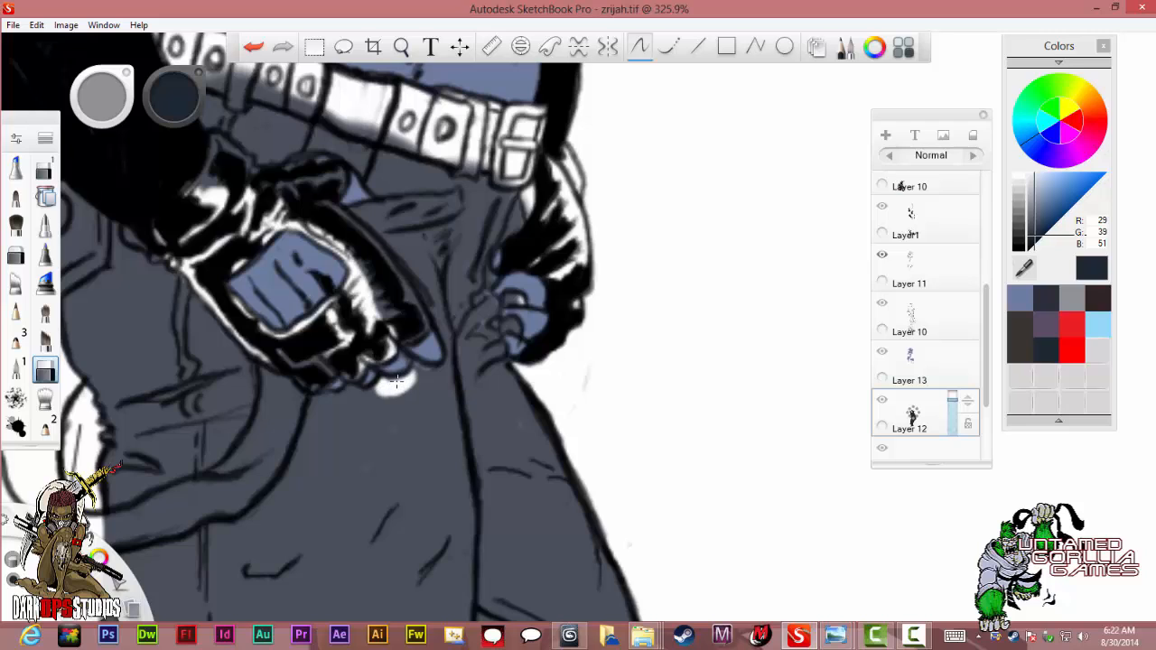
key(ctrl+z)
key(ctrl+z)
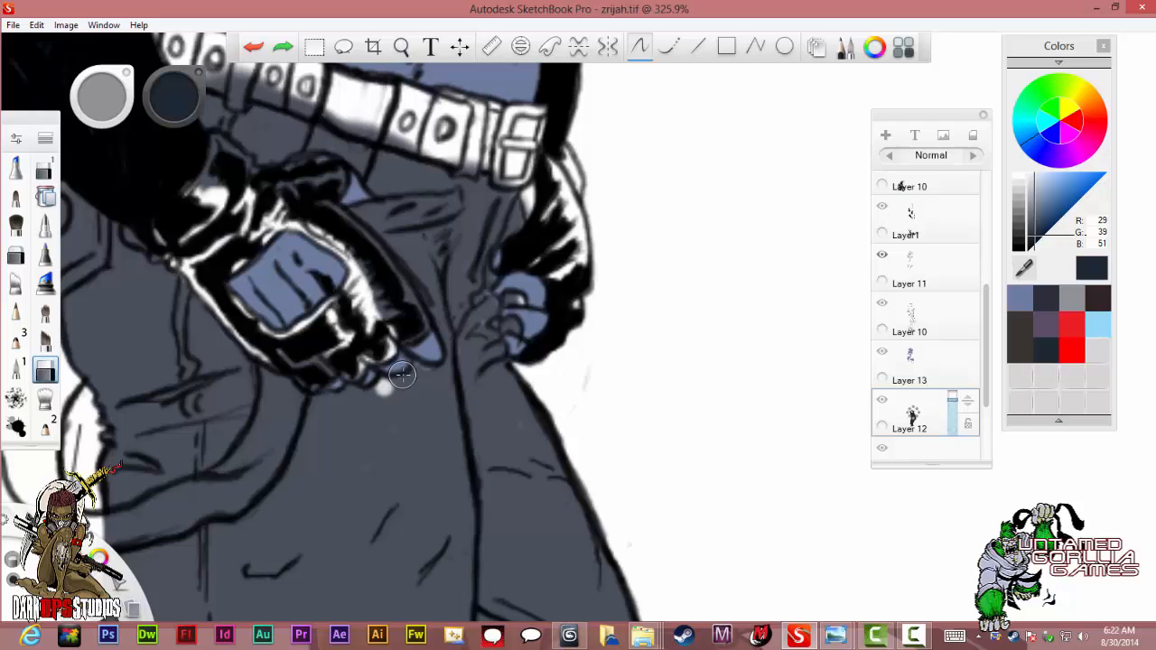
key(ctrl+z)
Move Layer 12 above Layer 13 and erase its gray fill from the front glove's fingers, back and wrist cuff.
drag(969, 400, 968, 365)
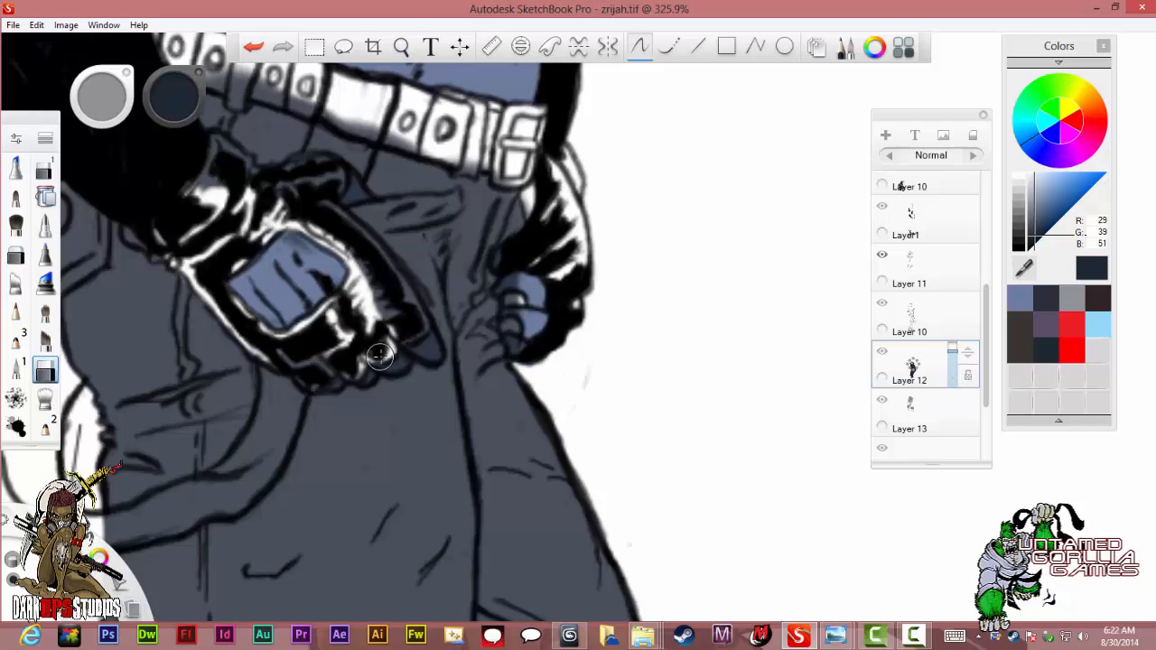
mouse_move(376, 296)
mouse_down()
mouse_move(391, 324)
mouse_move(435, 354)
mouse_move(339, 224)
mouse_move(371, 270)
mouse_move(395, 281)
mouse_move(383, 343)
mouse_move(399, 361)
mouse_move(362, 375)
mouse_move(327, 364)
mouse_move(322, 380)
mouse_move(301, 363)
mouse_move(272, 355)
mouse_up()
drag(325, 383, 308, 390)
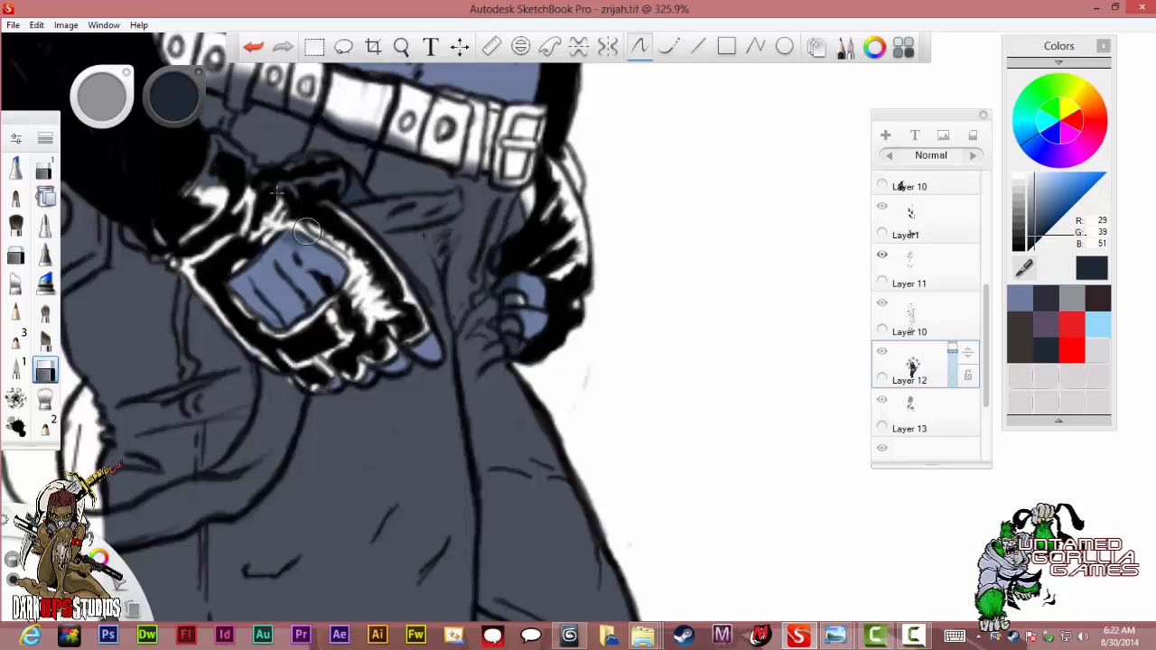
mouse_move(297, 204)
mouse_down()
mouse_move(282, 189)
mouse_move(297, 191)
mouse_up()
mouse_move(327, 183)
mouse_down()
mouse_move(360, 193)
mouse_move(301, 170)
mouse_move(268, 193)
mouse_move(220, 146)
mouse_move(191, 206)
mouse_up()
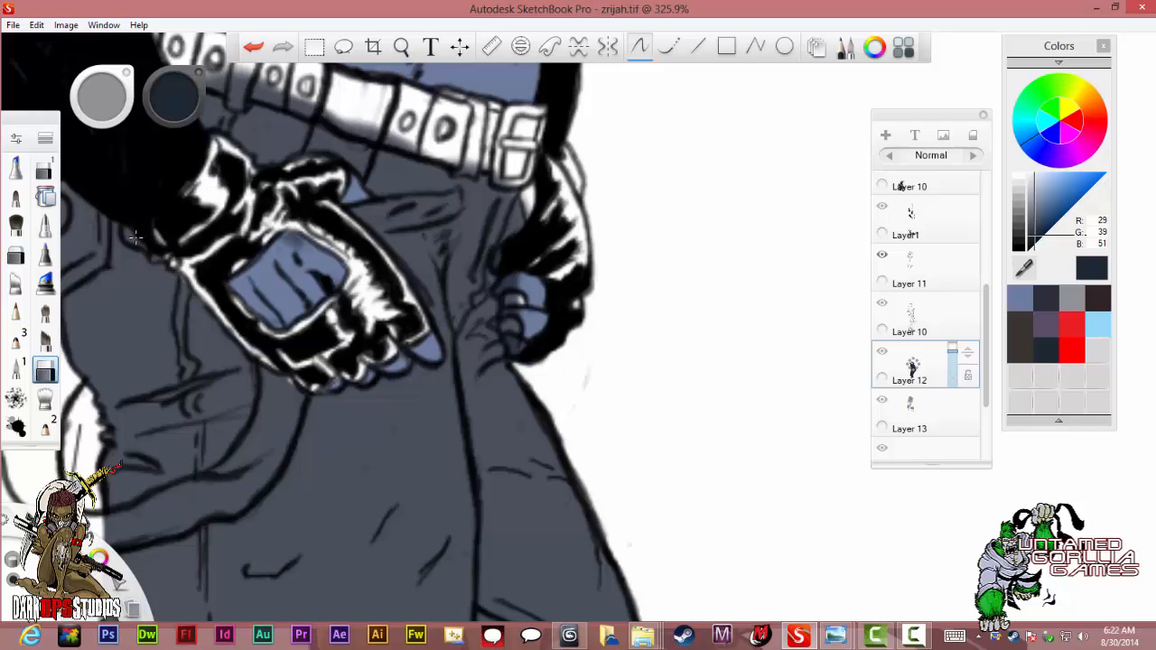
mouse_move(126, 227)
mouse_down()
mouse_move(186, 282)
mouse_move(233, 282)
mouse_up()
Erase the gray fill overlapping the fingers of the far hand beside the hip.
mouse_move(519, 290)
mouse_down()
mouse_move(517, 303)
mouse_move(493, 296)
mouse_up()
mouse_move(522, 309)
mouse_down()
mouse_move(504, 330)
mouse_move(509, 356)
mouse_move(495, 321)
mouse_move(495, 334)
mouse_up()
mouse_move(501, 249)
mouse_down()
mouse_move(488, 285)
mouse_move(494, 256)
mouse_up()
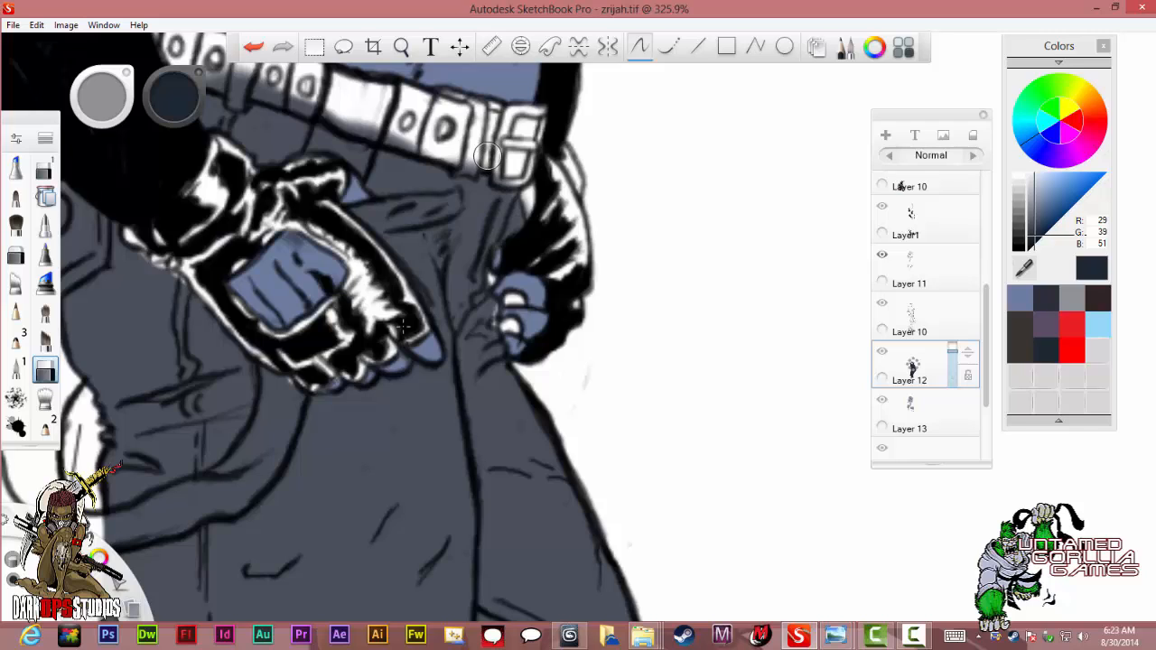
Erase the gray trouser fill overlapping the belt, from the buckle along to the loop beside the forearm.
mouse_move(499, 152)
mouse_down()
mouse_move(494, 179)
mouse_move(515, 187)
mouse_move(530, 220)
mouse_up()
mouse_move(518, 196)
mouse_down()
mouse_move(526, 222)
mouse_move(519, 214)
mouse_up()
drag(489, 175, 291, 99)
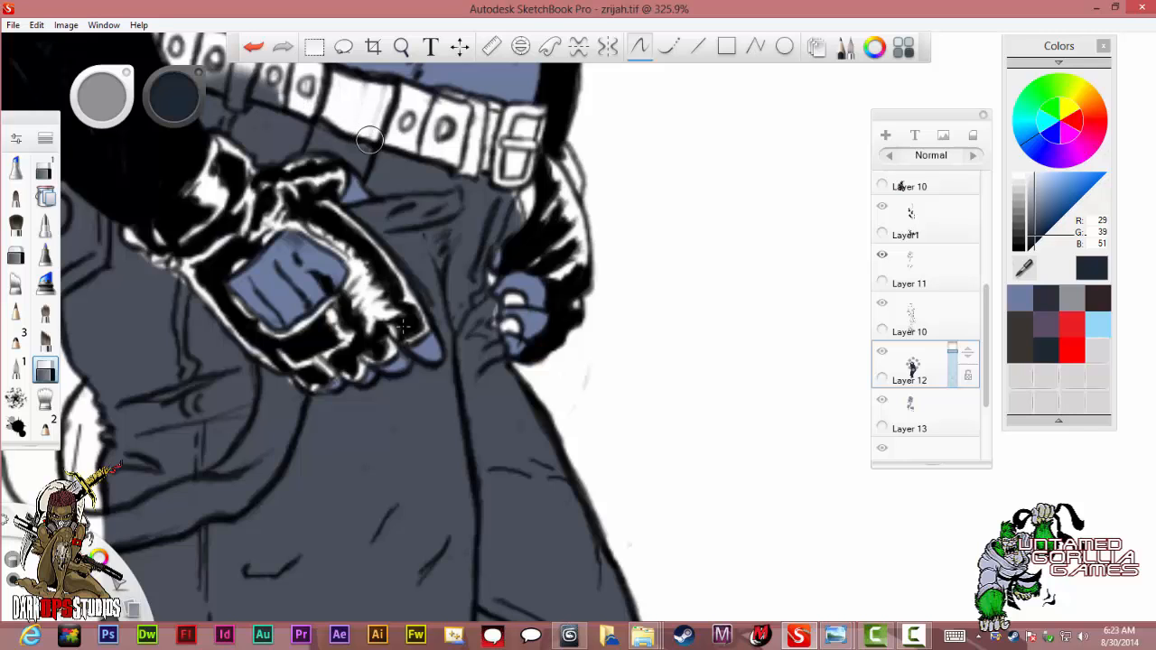
scroll(372, 144, down, 2)
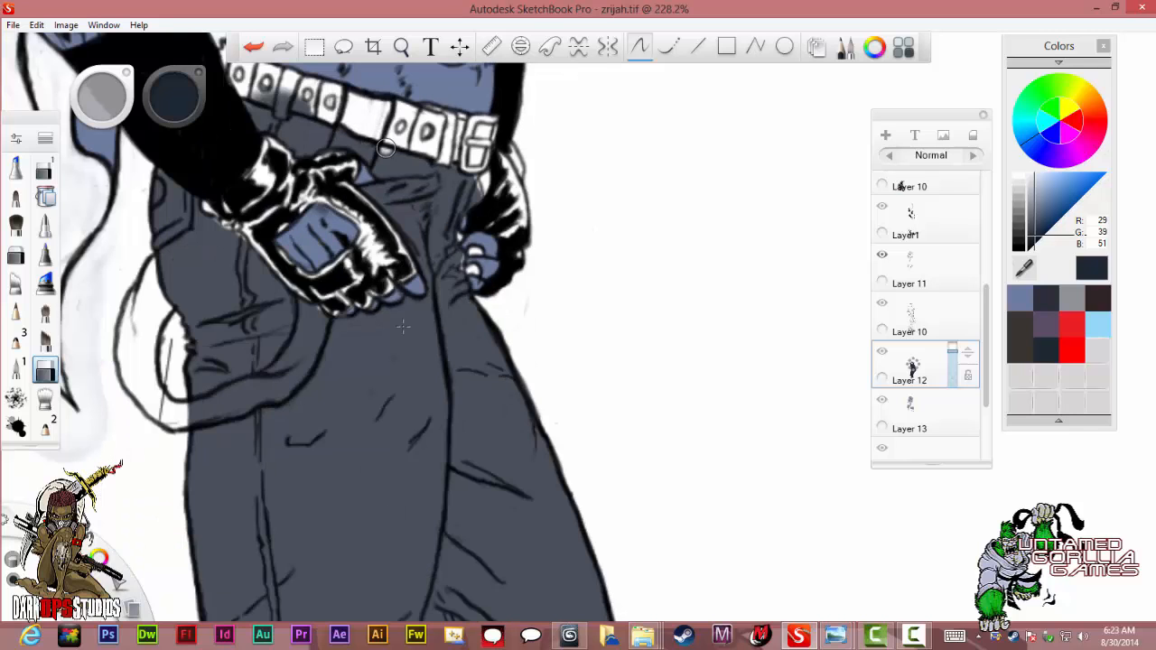
scroll(385, 147, down, 2)
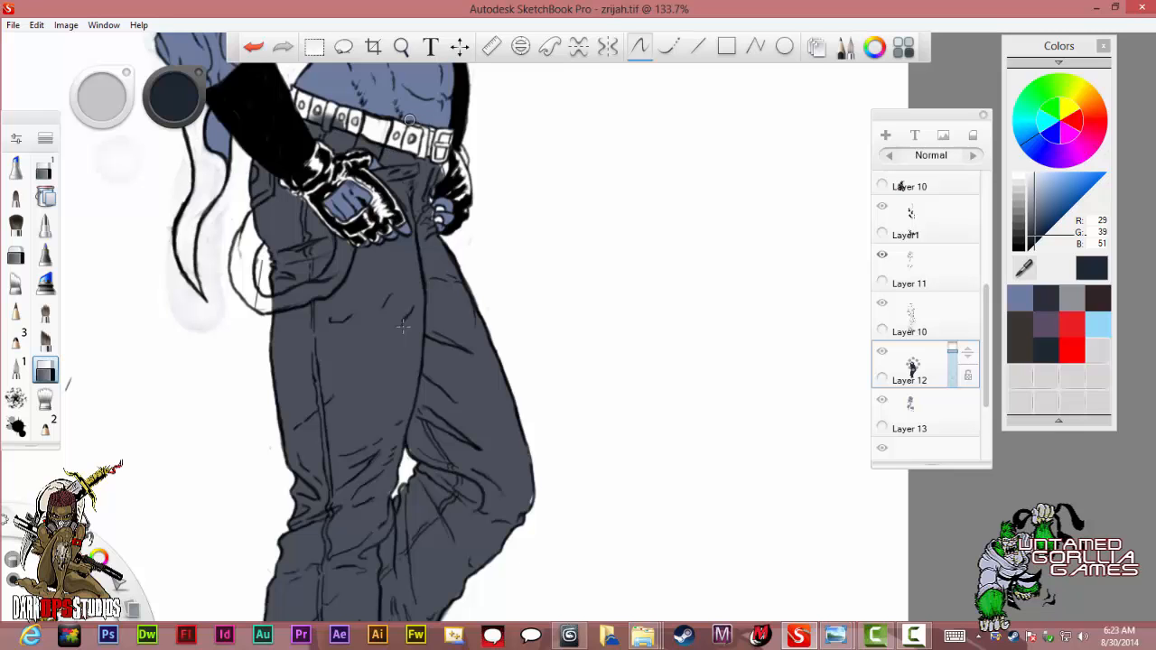
scroll(325, 85, up, 2)
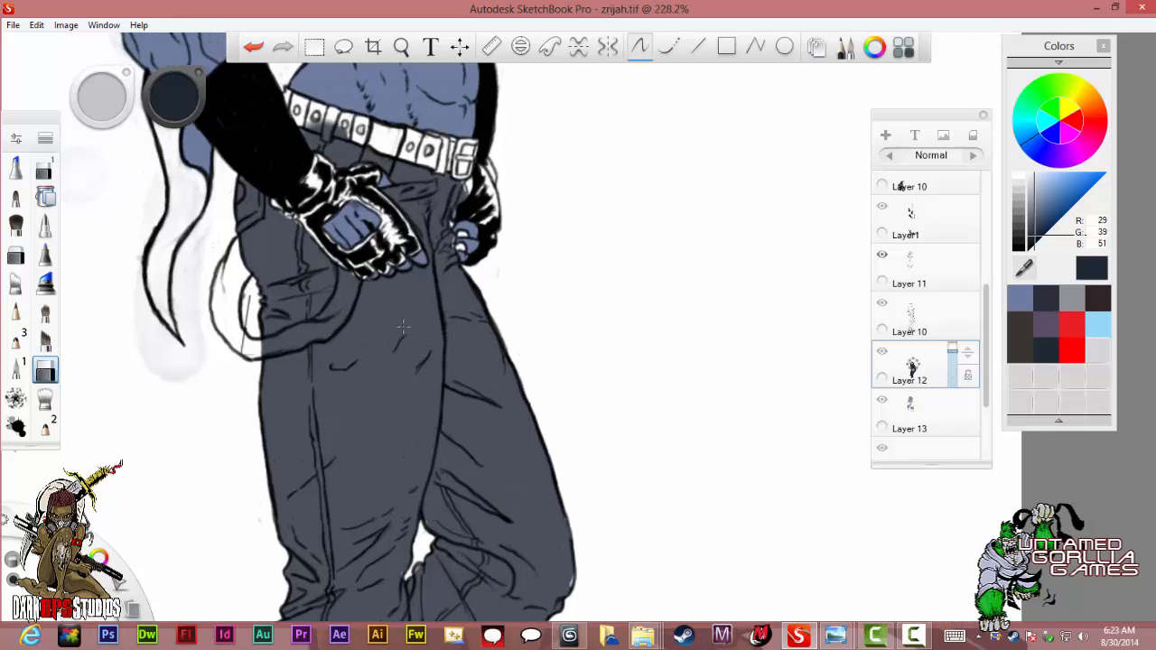
scroll(403, 327, up, 2)
scroll(403, 327, down, 2)
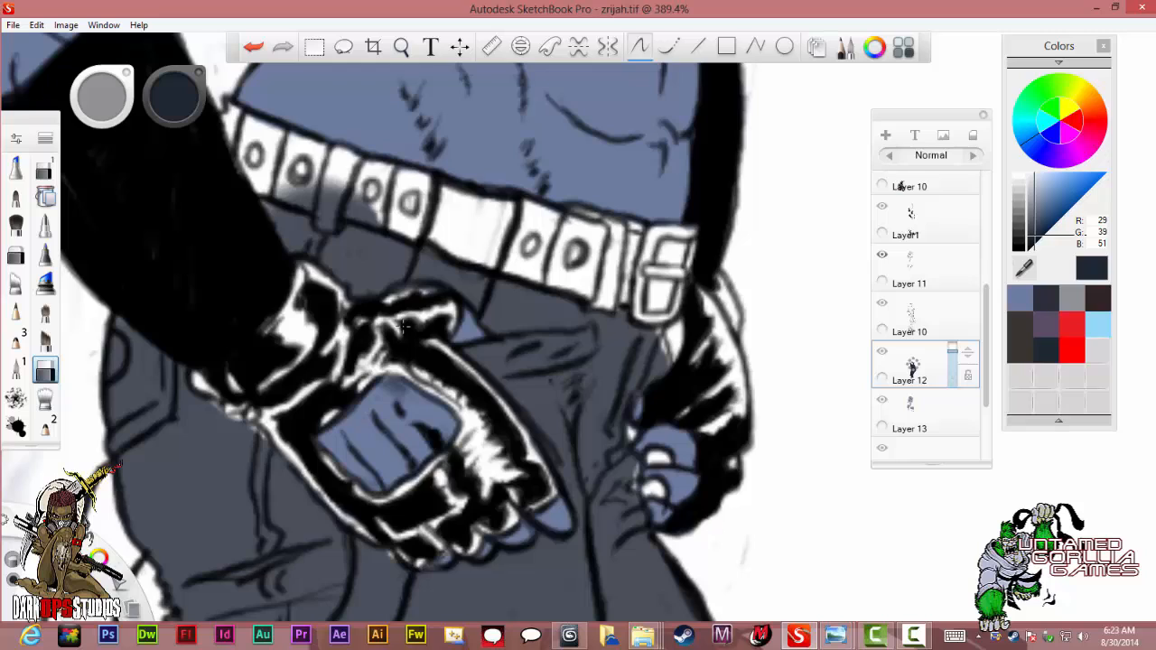
scroll(403, 327, up, 2)
scroll(403, 327, down, 2)
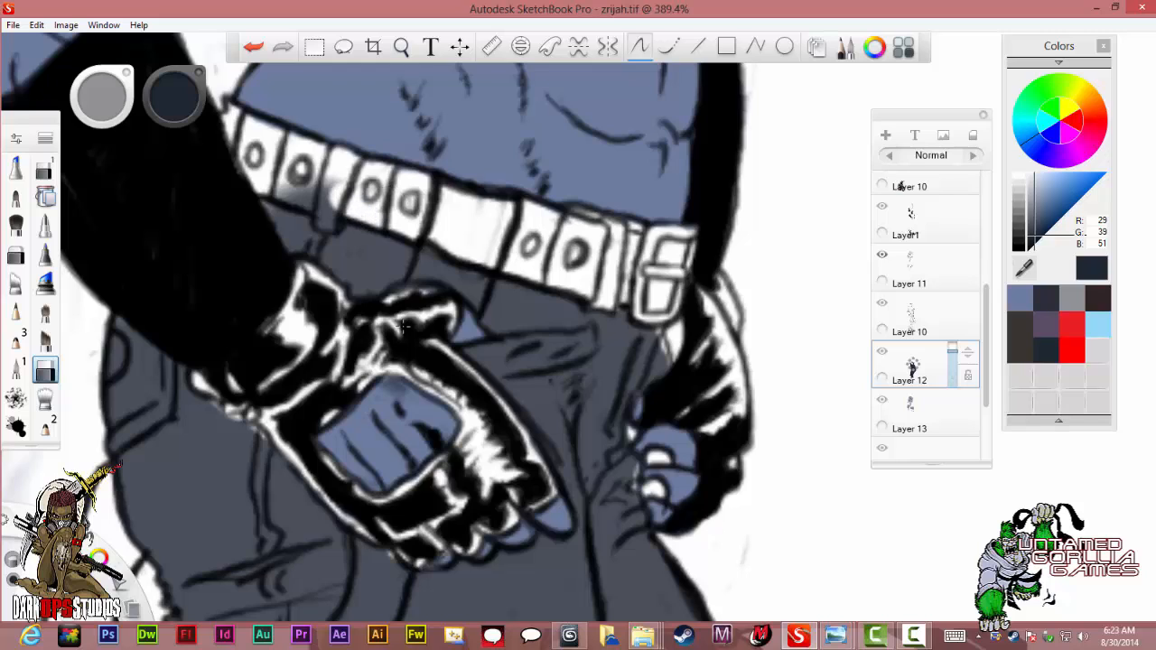
scroll(403, 327, up, 2)
scroll(403, 327, down, 2)
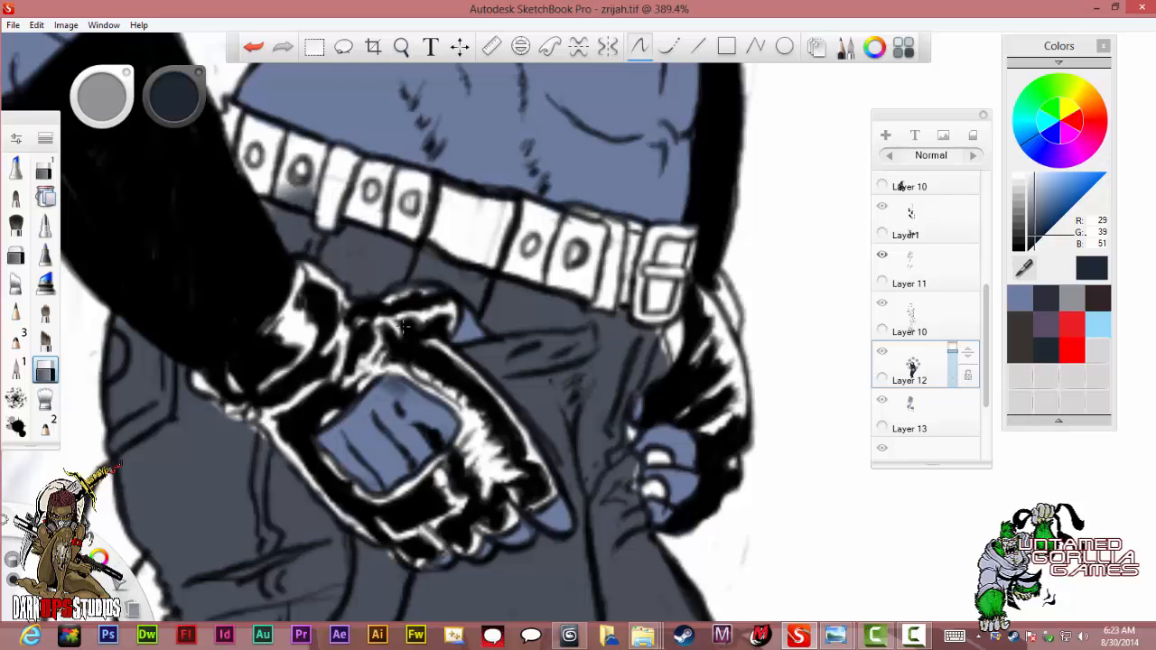
scroll(403, 327, up, 2)
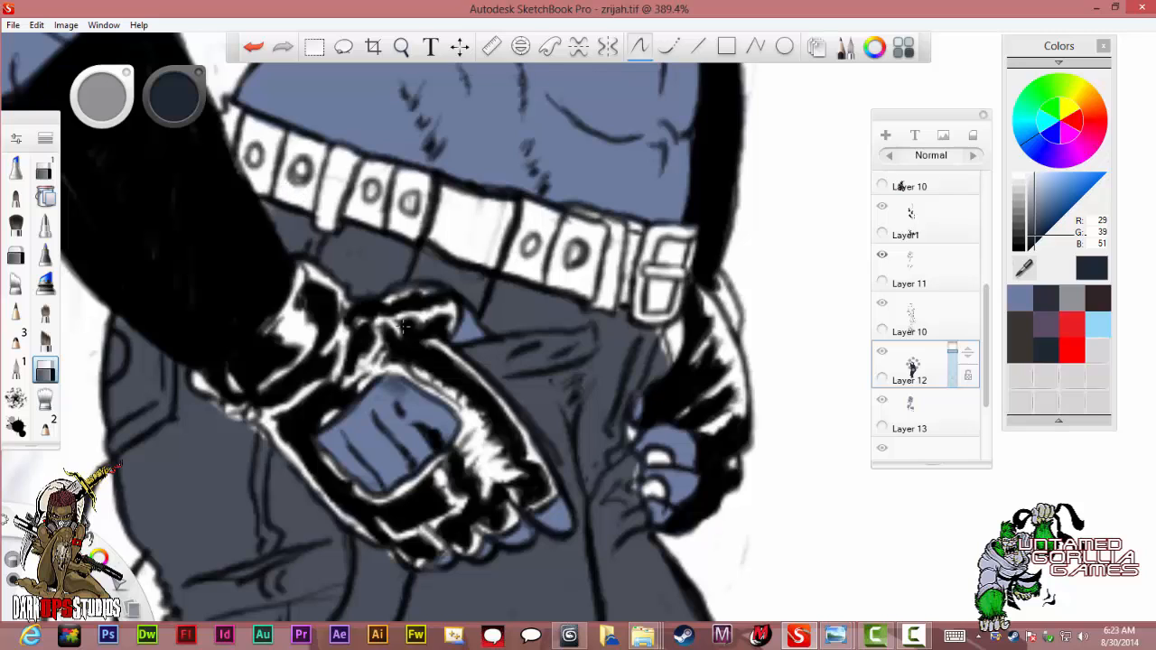
scroll(402, 327, down, 2)
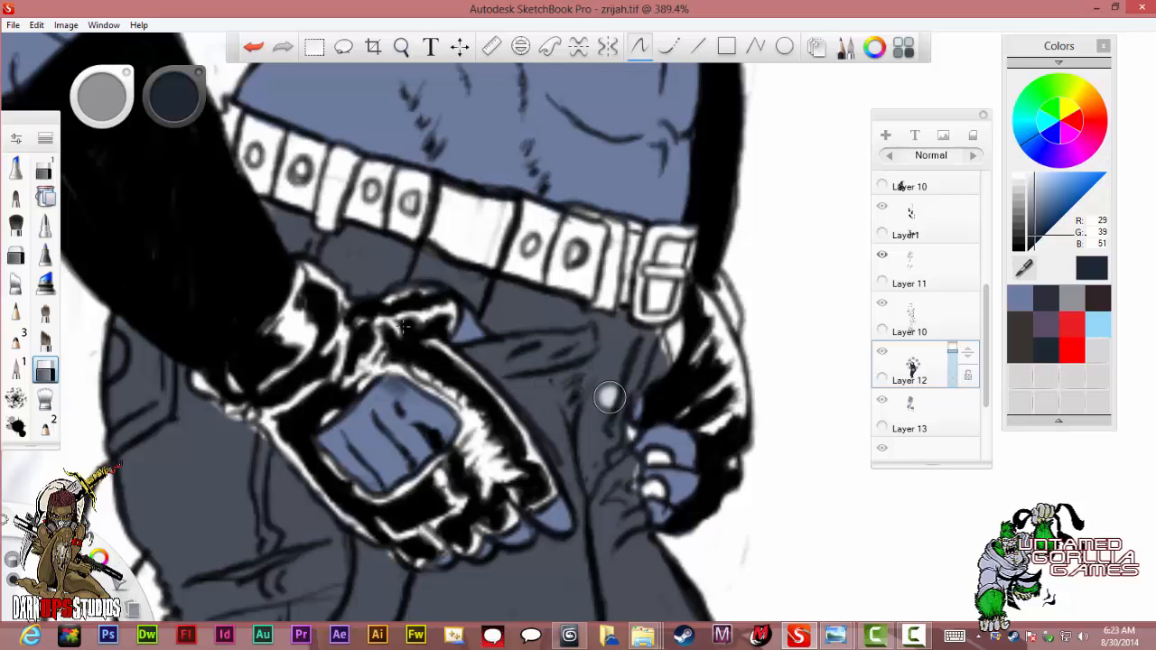
scroll(403, 327, up, 2)
scroll(403, 327, down, 3)
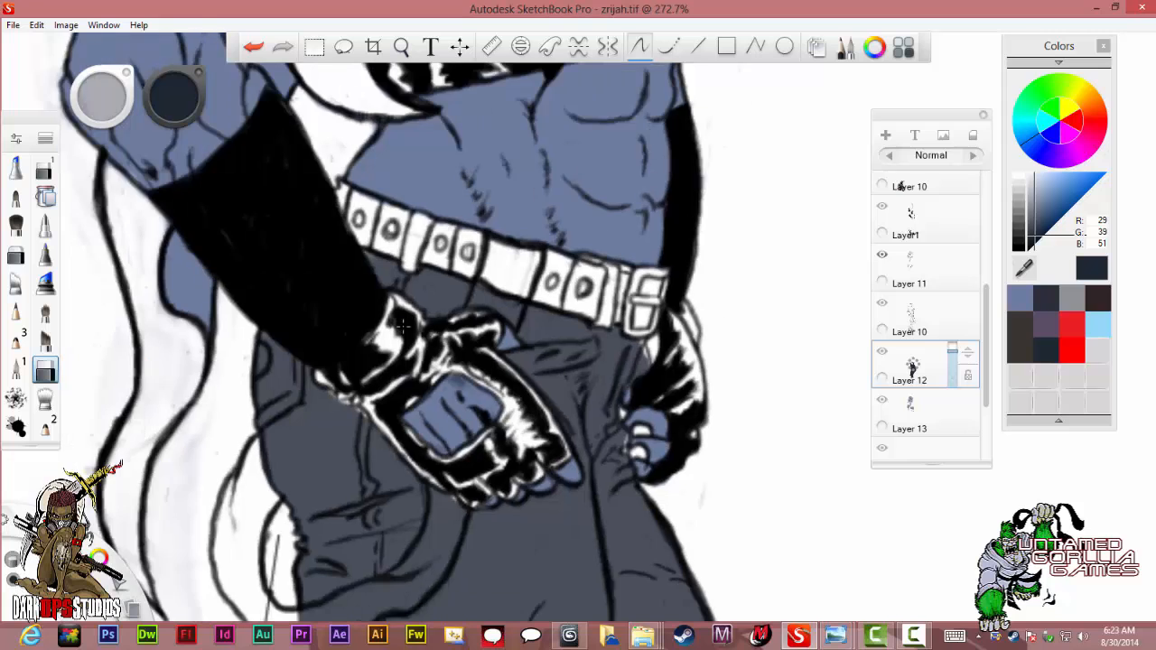
scroll(403, 327, down, 3)
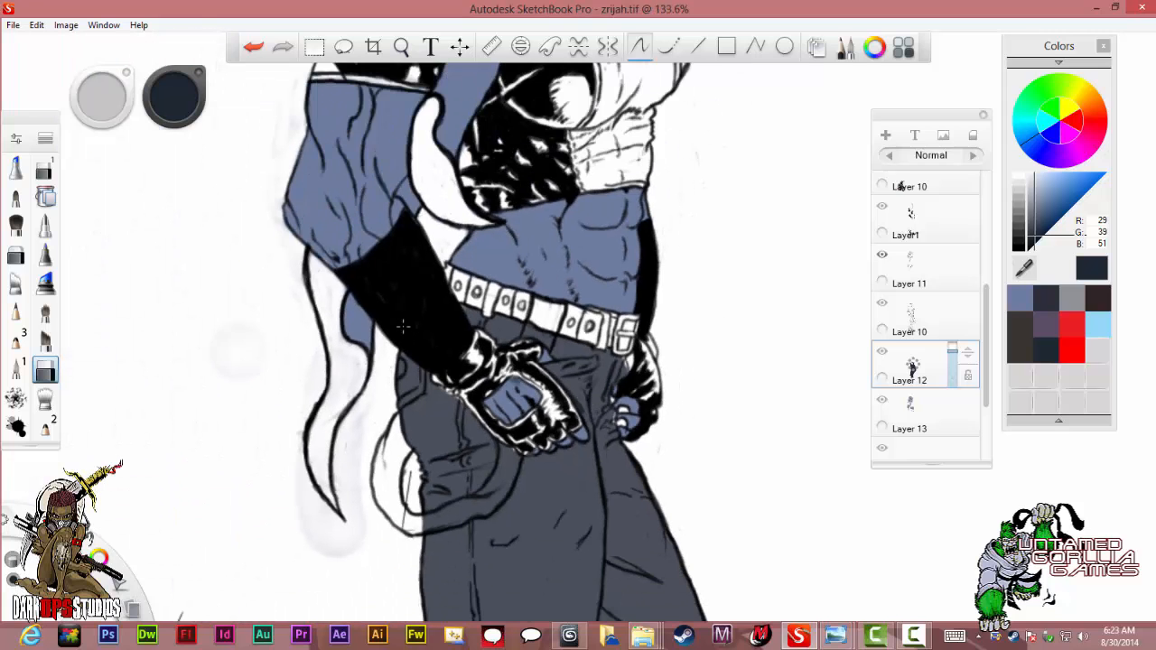
scroll(403, 327, up, 3)
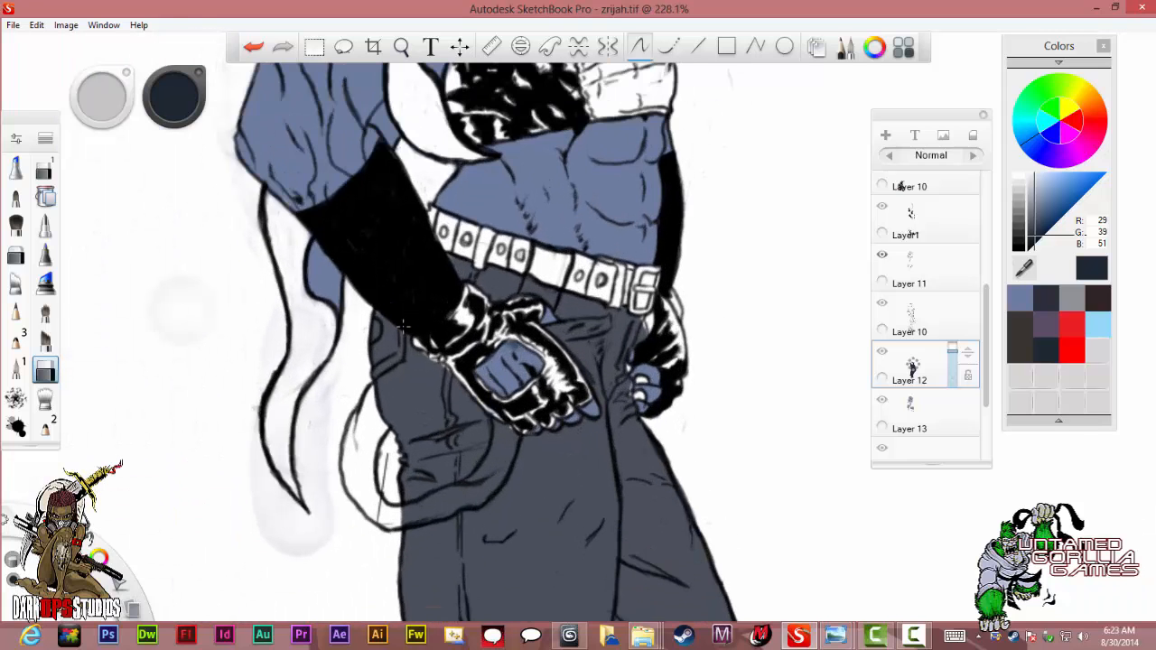
click(913, 410)
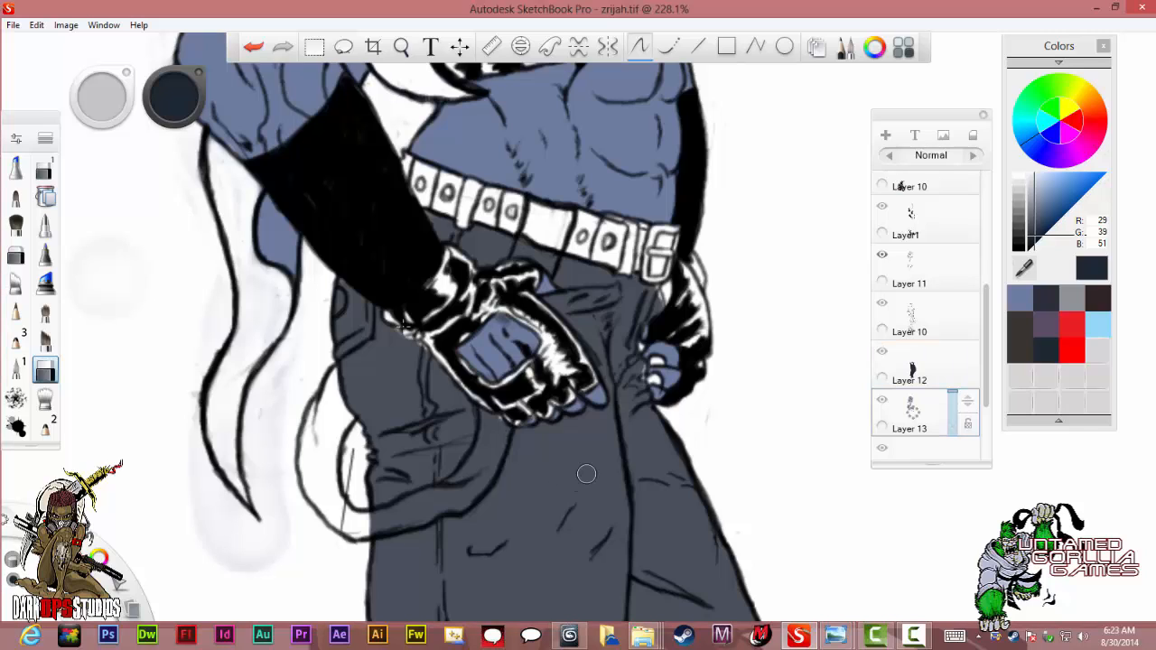
scroll(569, 488, up, 1)
scroll(403, 327, up, 1)
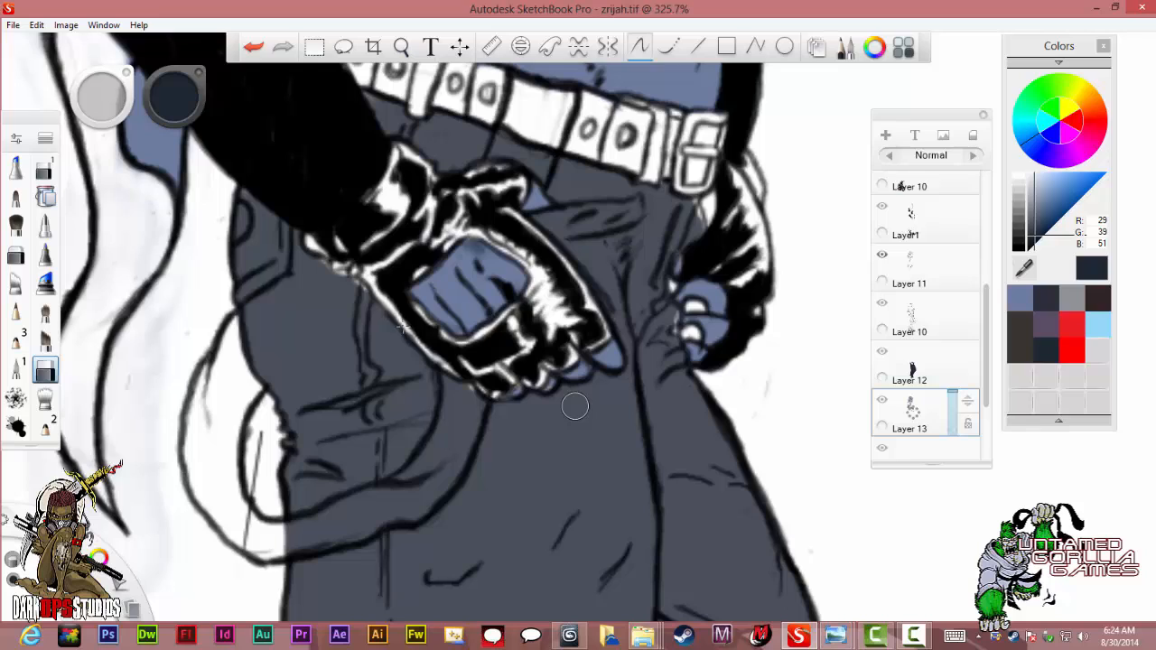
key(ctrl+z)
drag(334, 459, 336, 456)
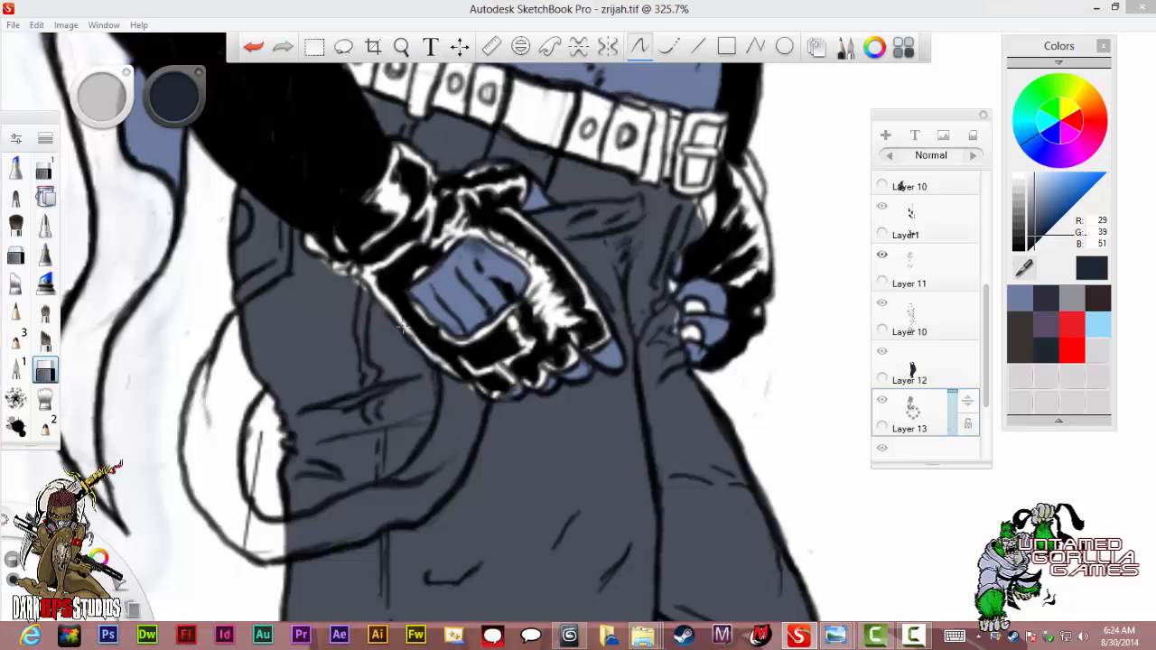
Make Layer 12 active and erase the remaining gray shading from the blue skin in the front glove's opening.
click(913, 368)
scroll(692, 225, up, 2)
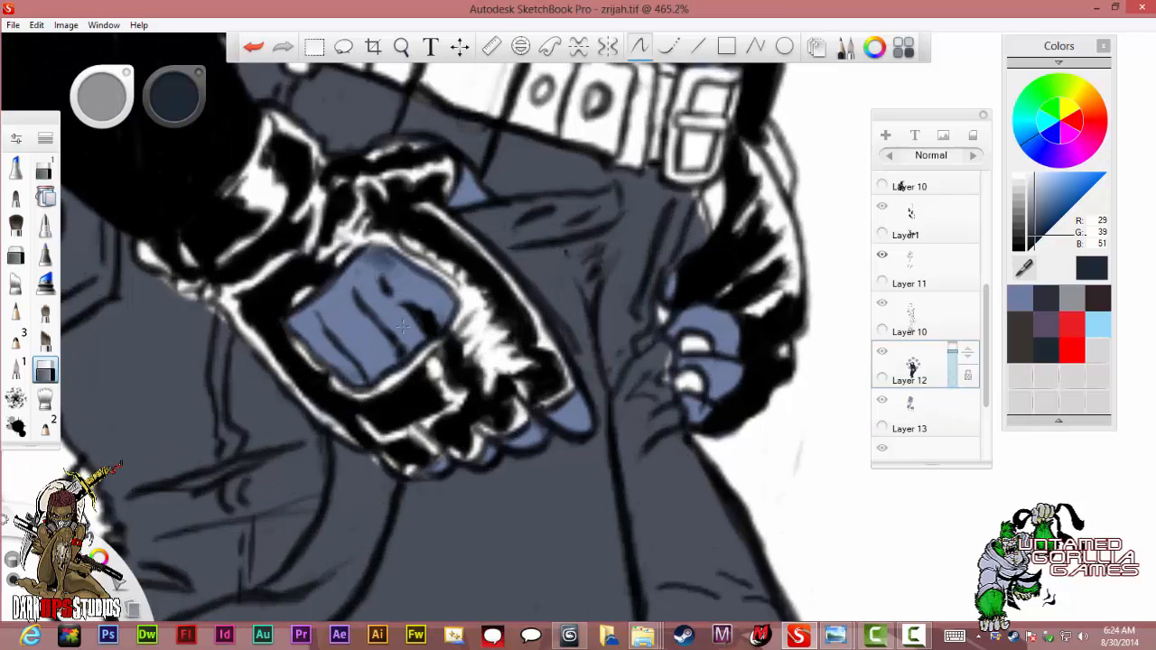
drag(409, 259, 387, 264)
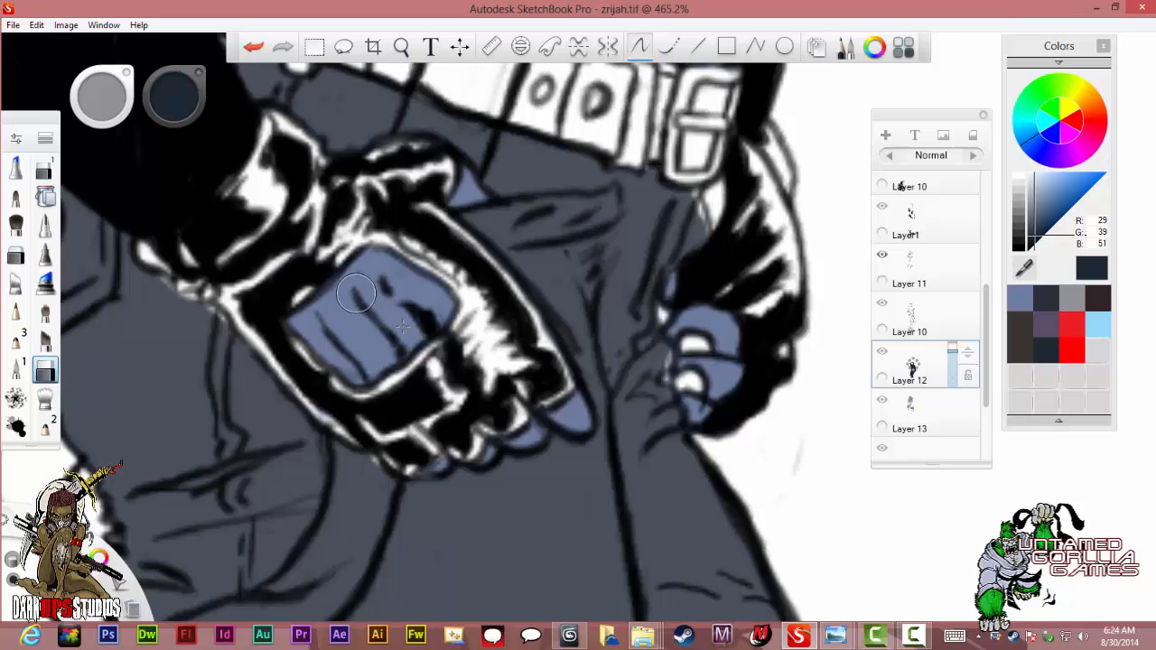
scroll(401, 327, down, 2)
scroll(398, 312, down, 3)
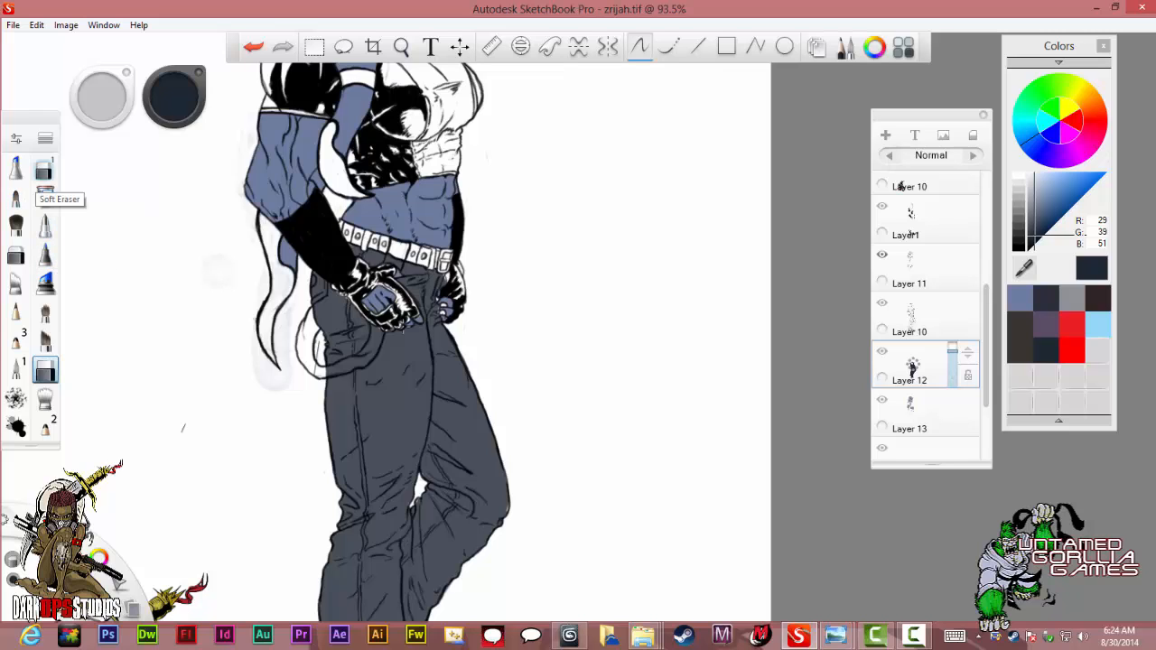
drag(45, 170, 46, 286)
click(45, 226)
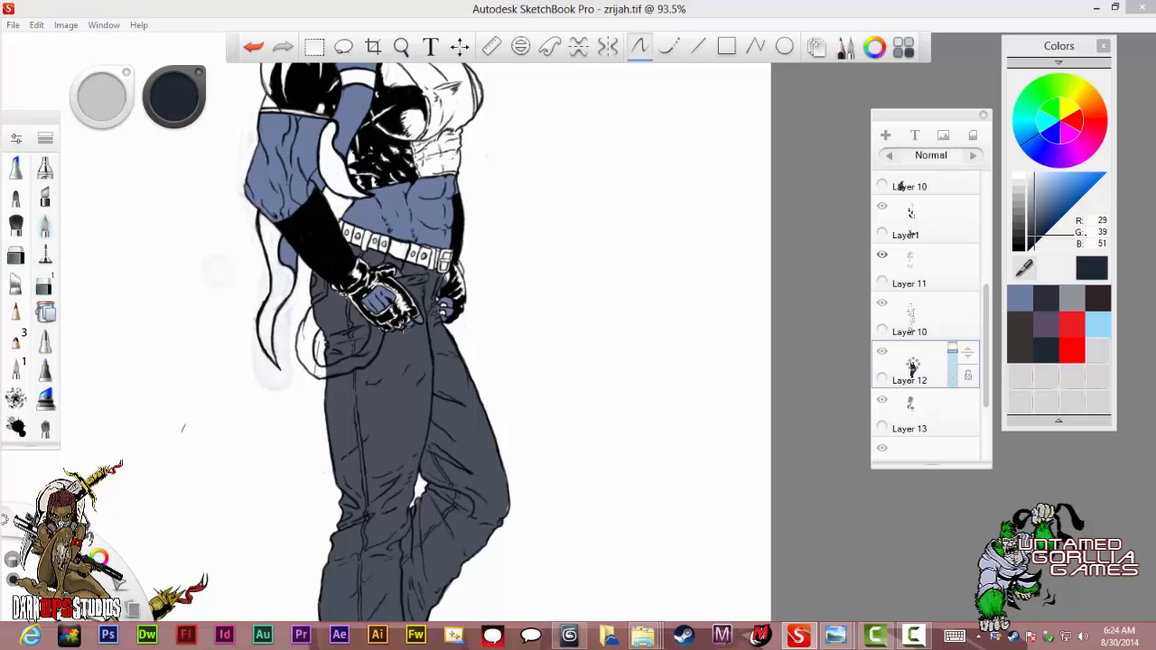
scroll(402, 327, up, 2)
scroll(402, 327, up, 2)
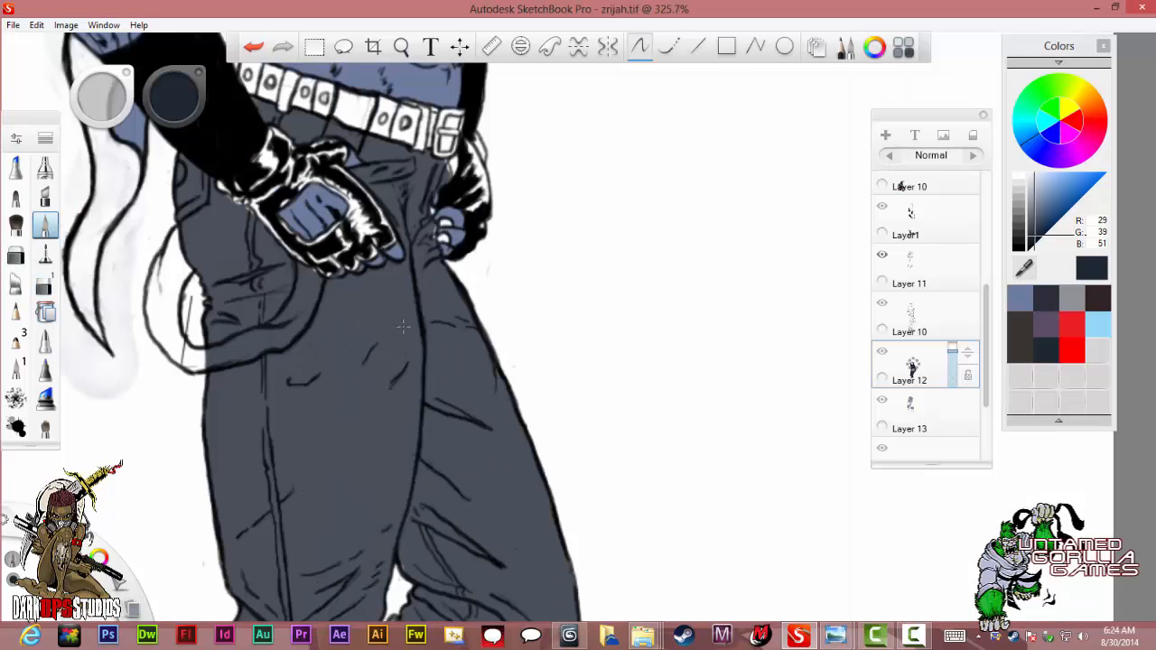
scroll(402, 327, down, 3)
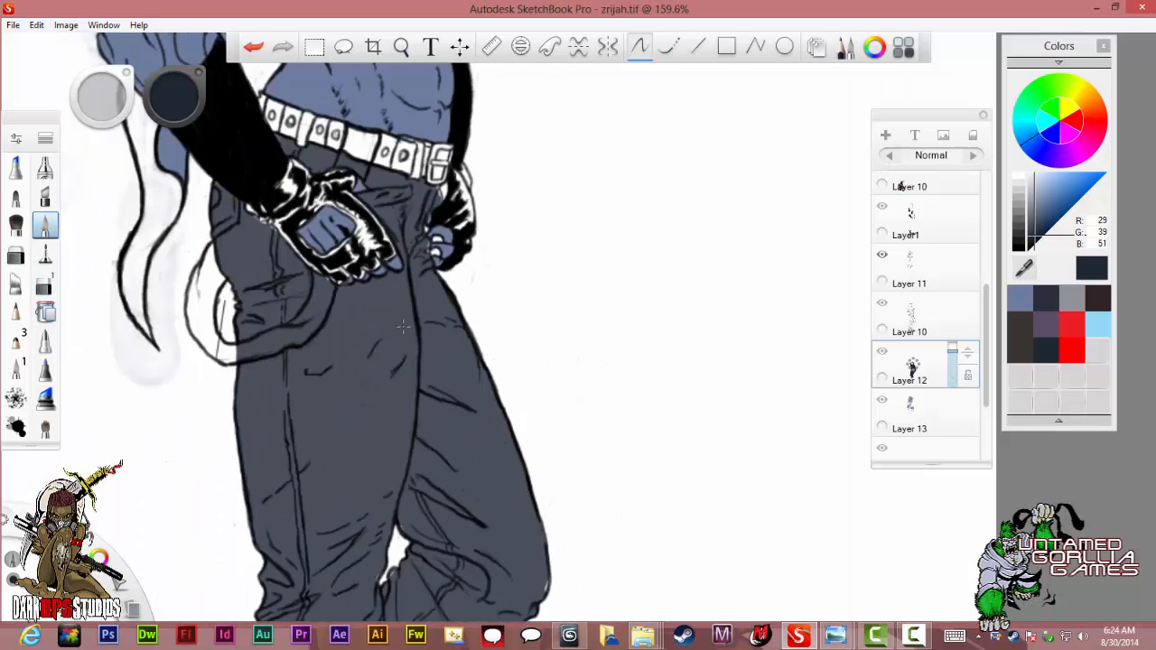
scroll(402, 327, up, 2)
scroll(402, 327, up, 1)
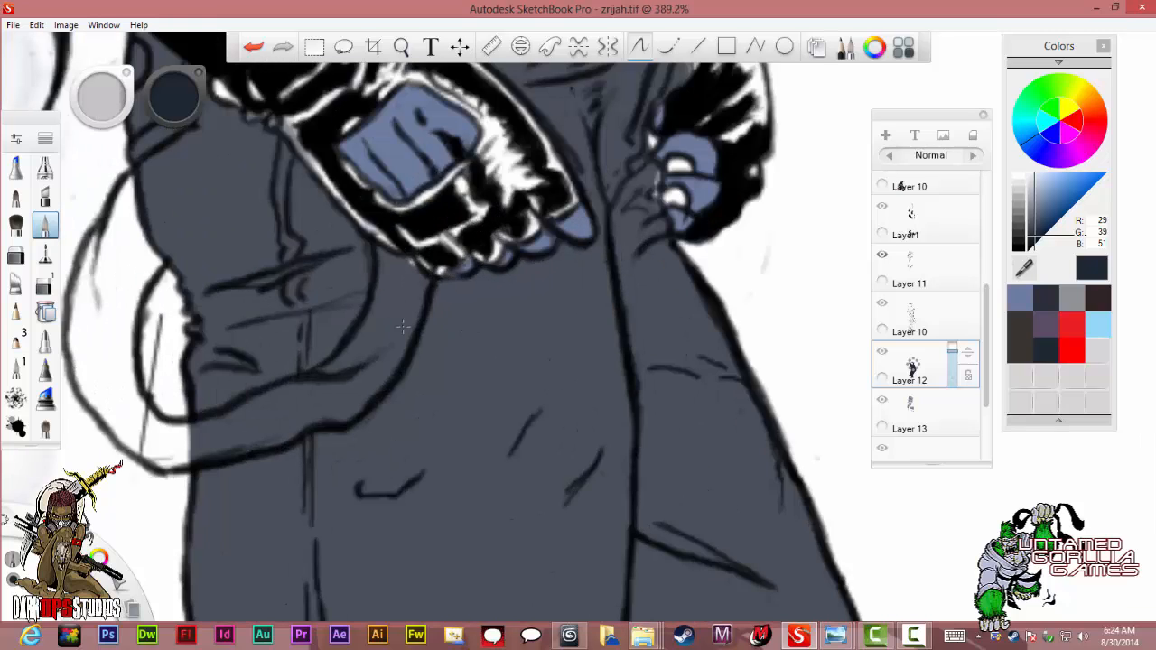
key(bracketleft)
key(bracketleft)
key(bracketleft)
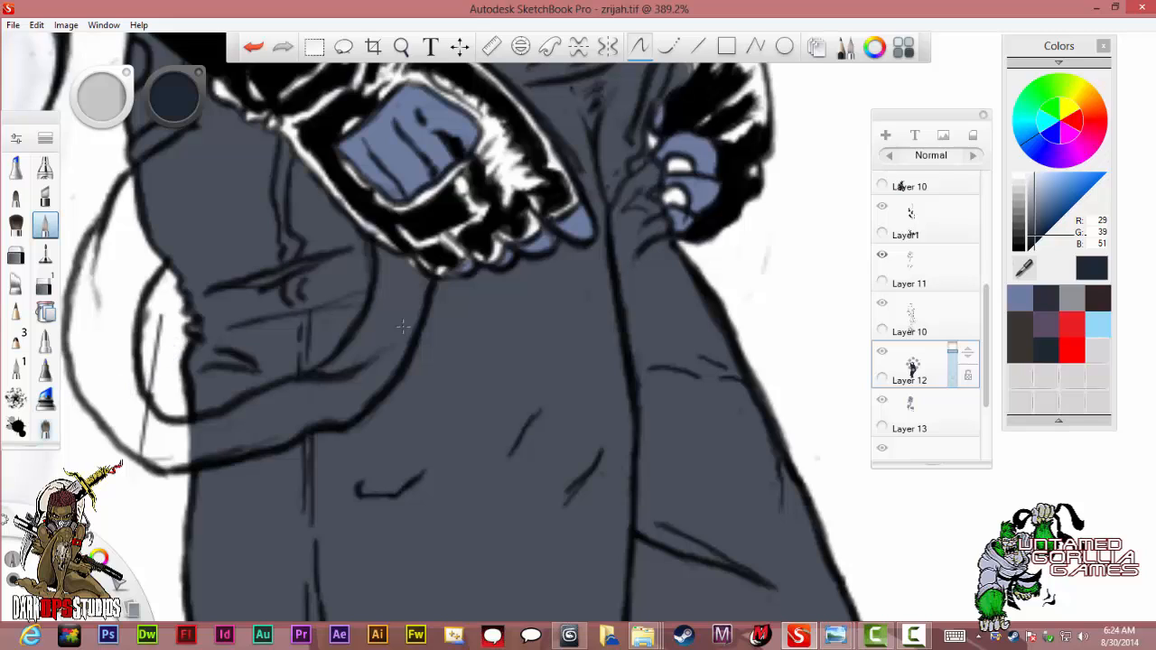
Erase the gray trouser fill from the white loop across the thigh, from below the front glove around to the trousers' outer edge.
scroll(46, 298, down, 5)
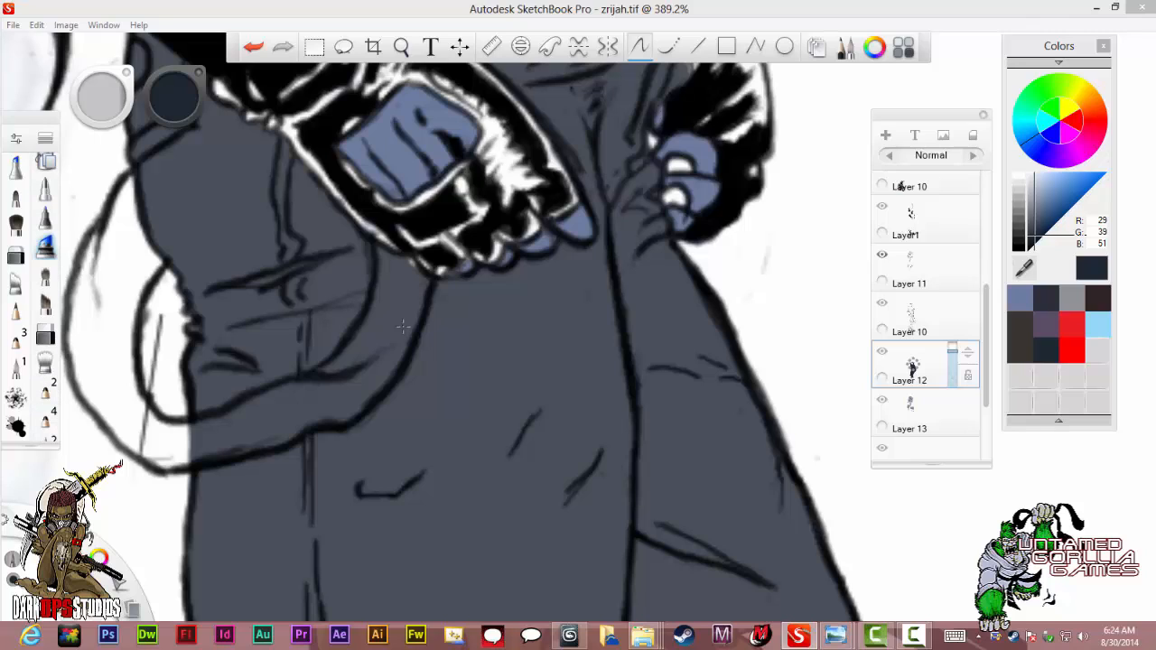
click(45, 342)
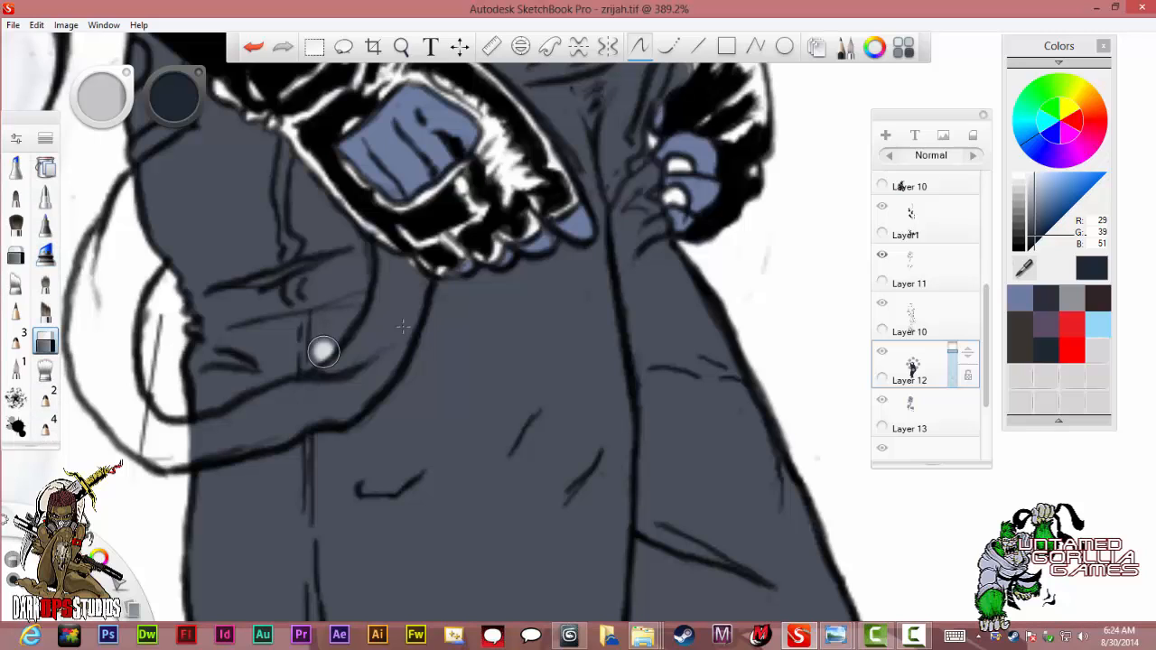
mouse_move(387, 311)
mouse_down()
mouse_move(318, 393)
mouse_move(336, 411)
mouse_move(402, 326)
mouse_move(405, 265)
mouse_move(402, 324)
mouse_move(391, 262)
mouse_move(415, 279)
mouse_move(400, 357)
mouse_move(403, 326)
mouse_up()
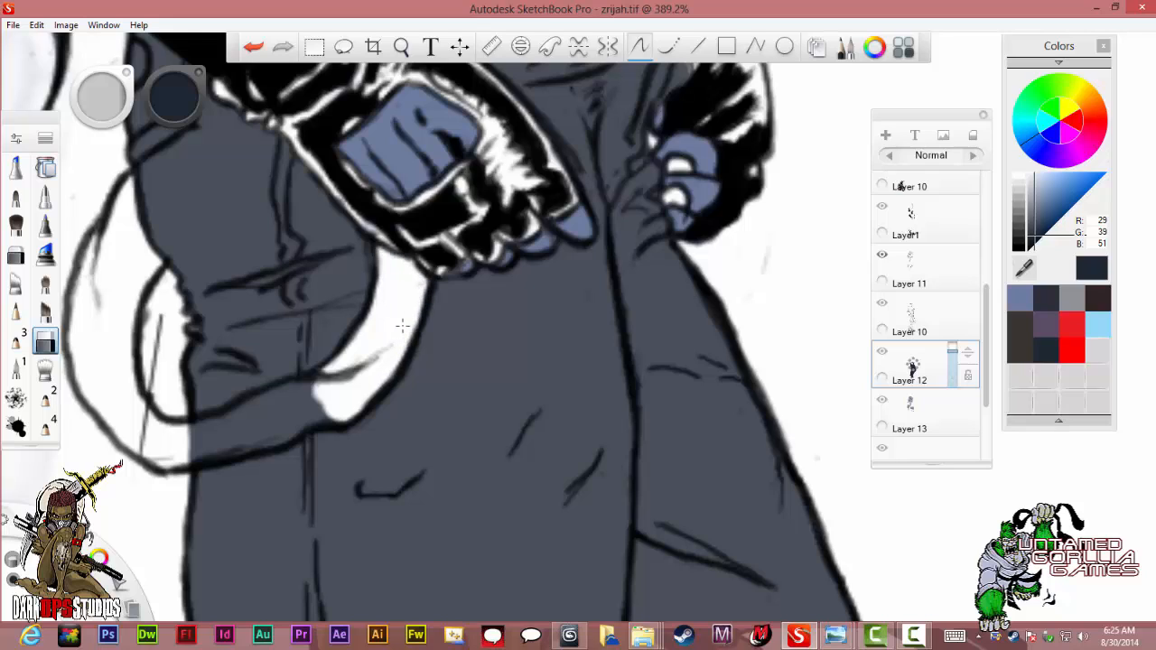
drag(327, 403, 197, 454)
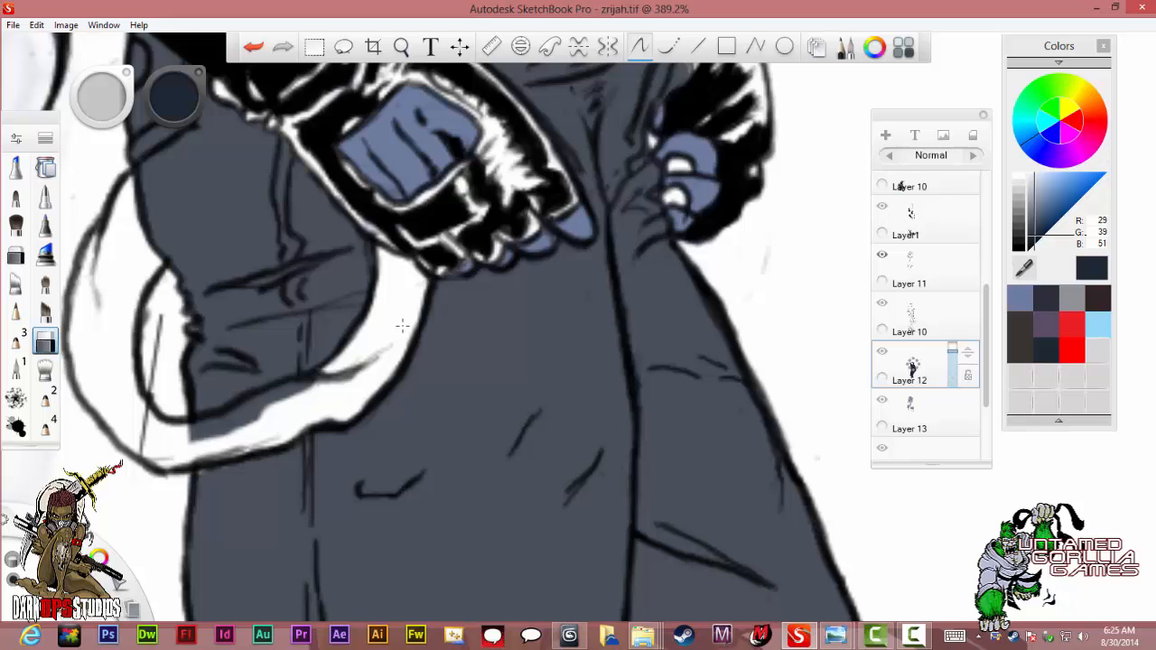
drag(195, 442, 316, 375)
drag(198, 418, 207, 416)
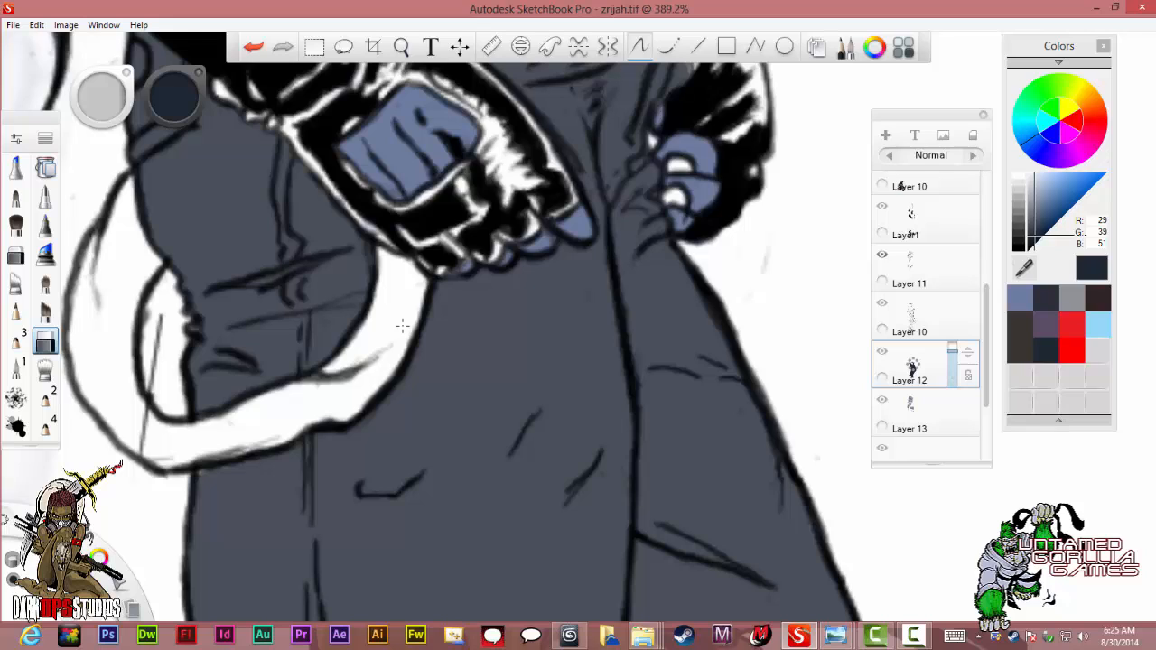
drag(319, 422, 328, 419)
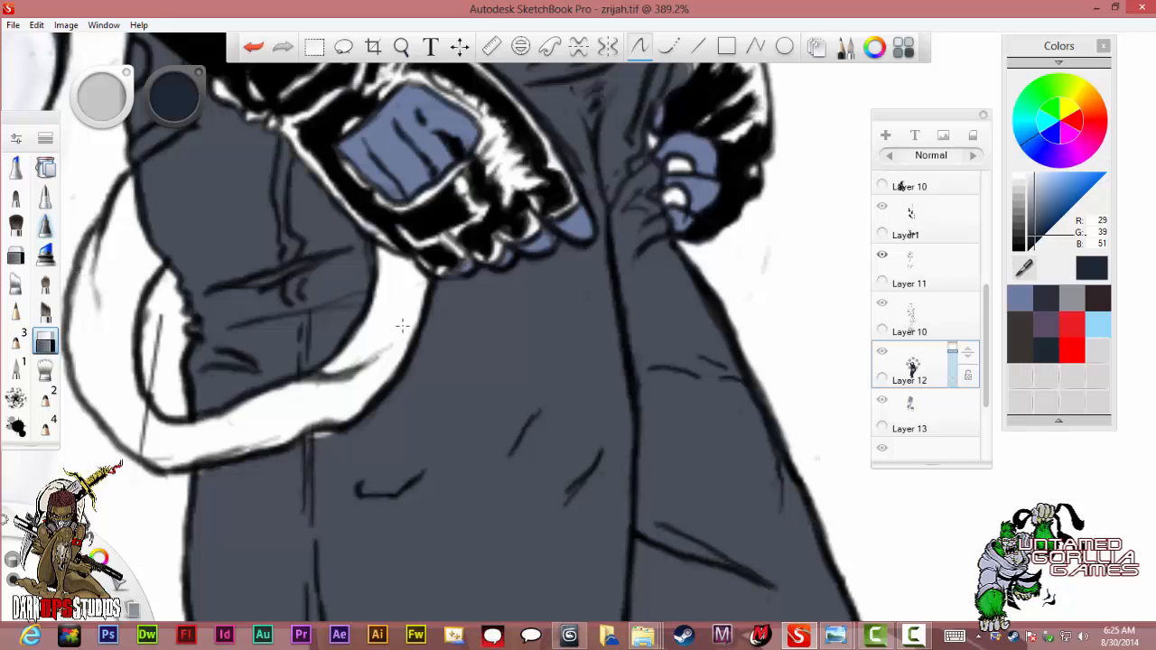
Switch from the eraser back to the fine-tipped brush for touching up the trouser fill.
click(45, 226)
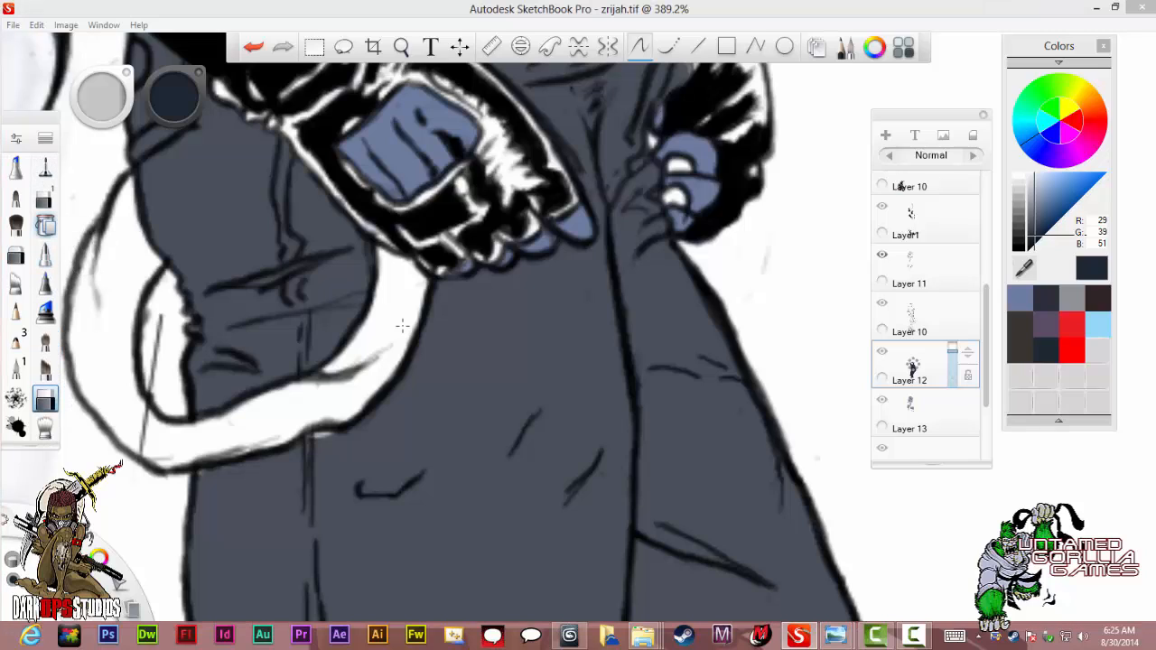
drag(45, 166, 46, 252)
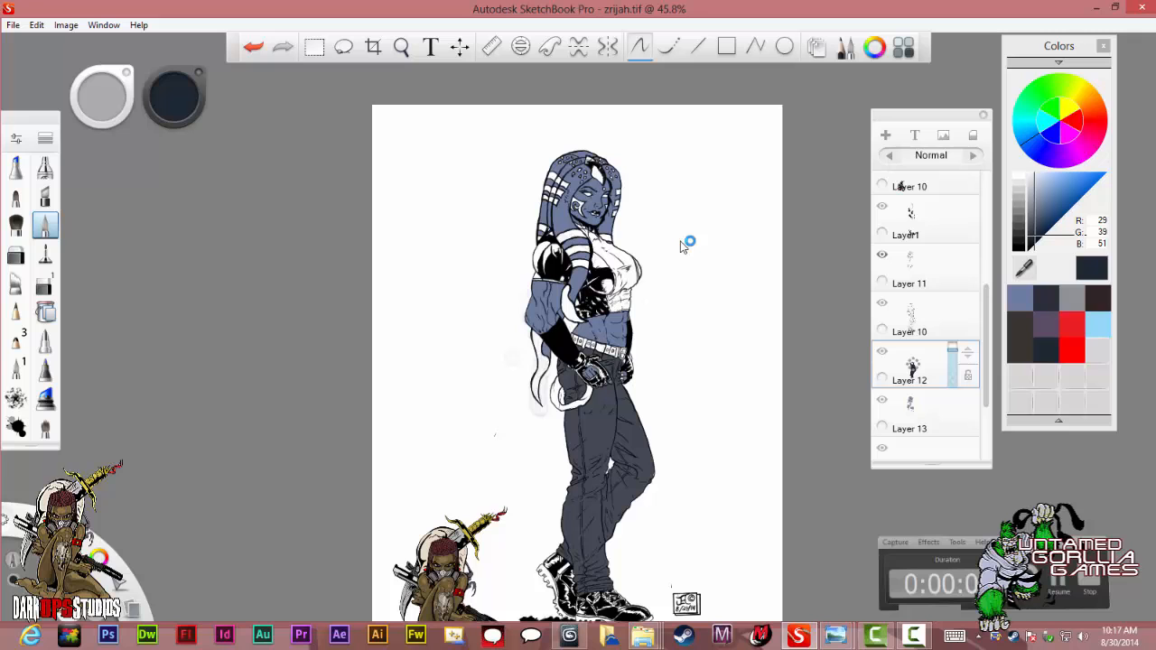
scroll(684, 247, down, 2)
scroll(684, 247, up, 3)
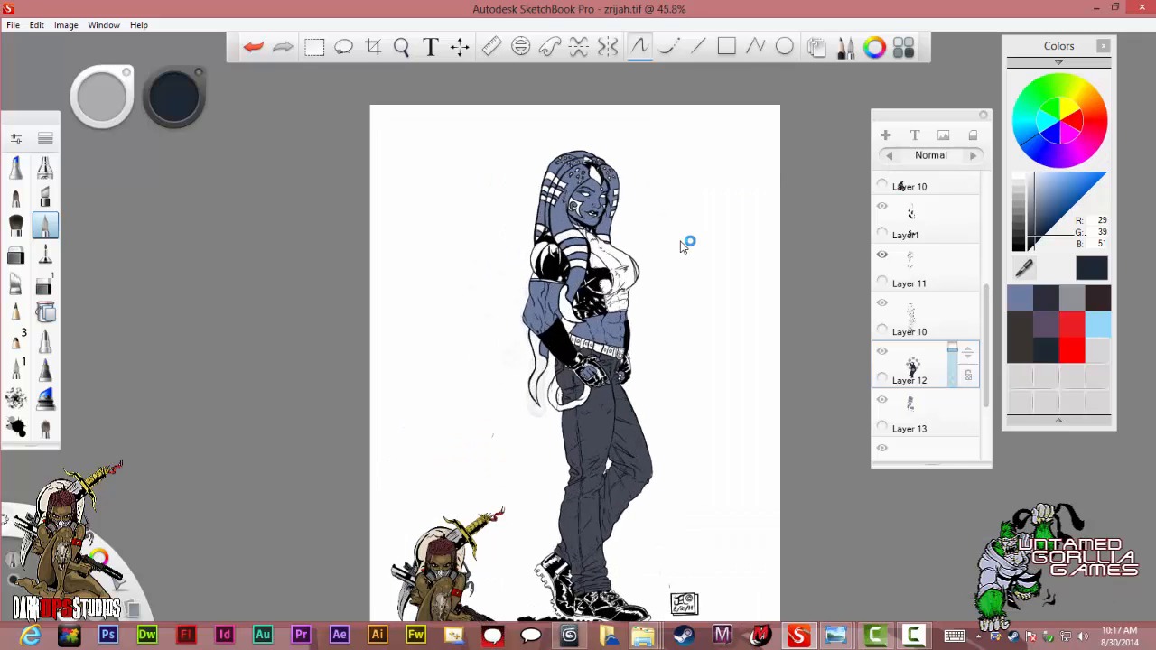
scroll(684, 246, up, 4)
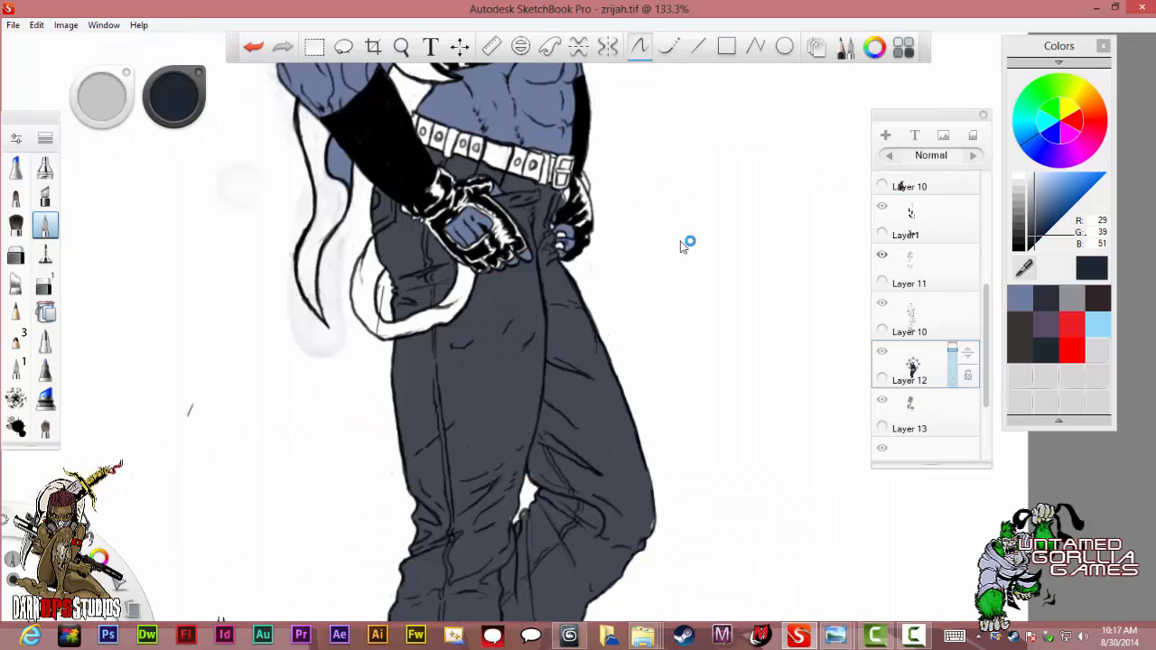
scroll(684, 247, down, 2)
scroll(684, 246, up, 7)
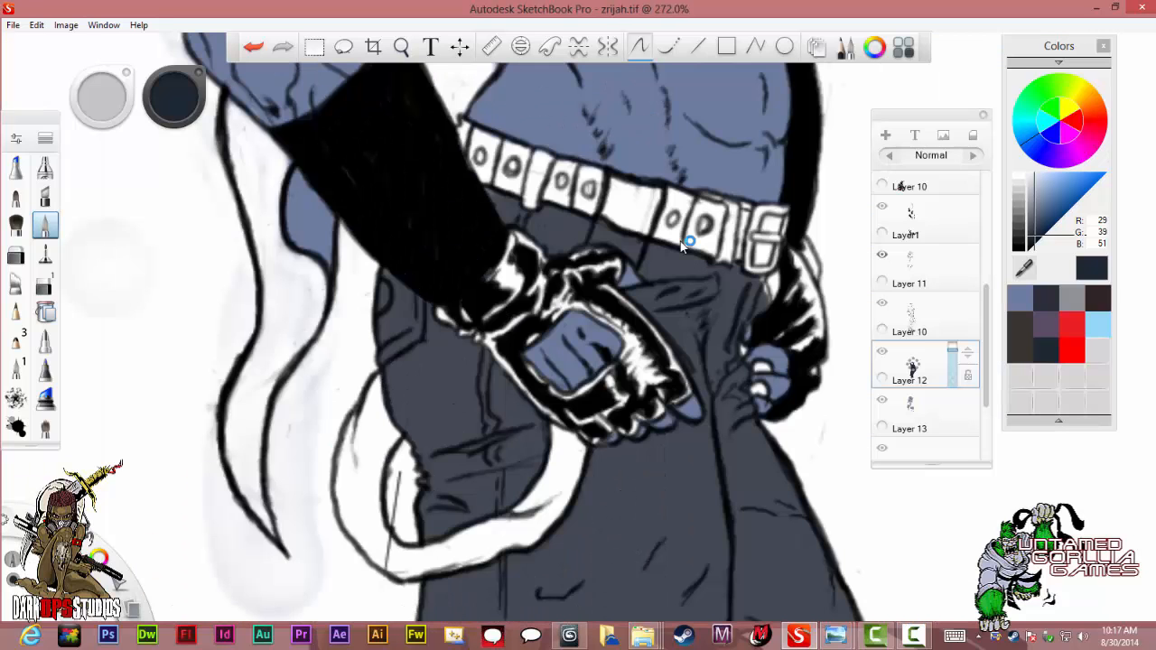
scroll(683, 247, up, 2)
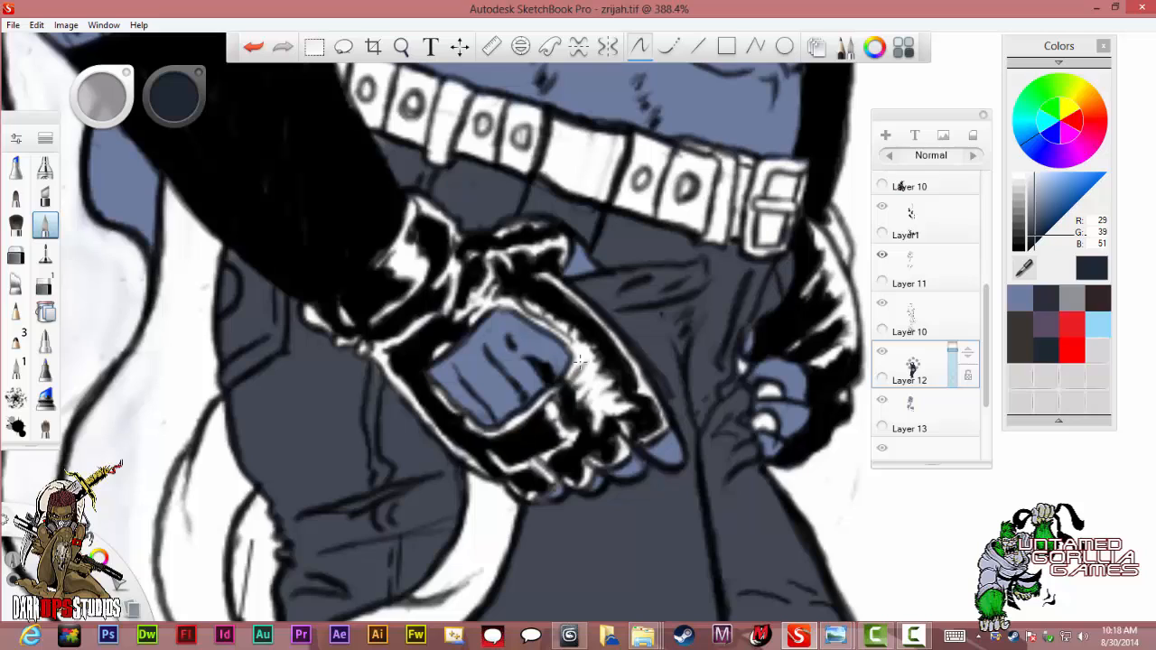
Undo the latest changes and redo them.
key(ctrl+z)
key(ctrl+z)
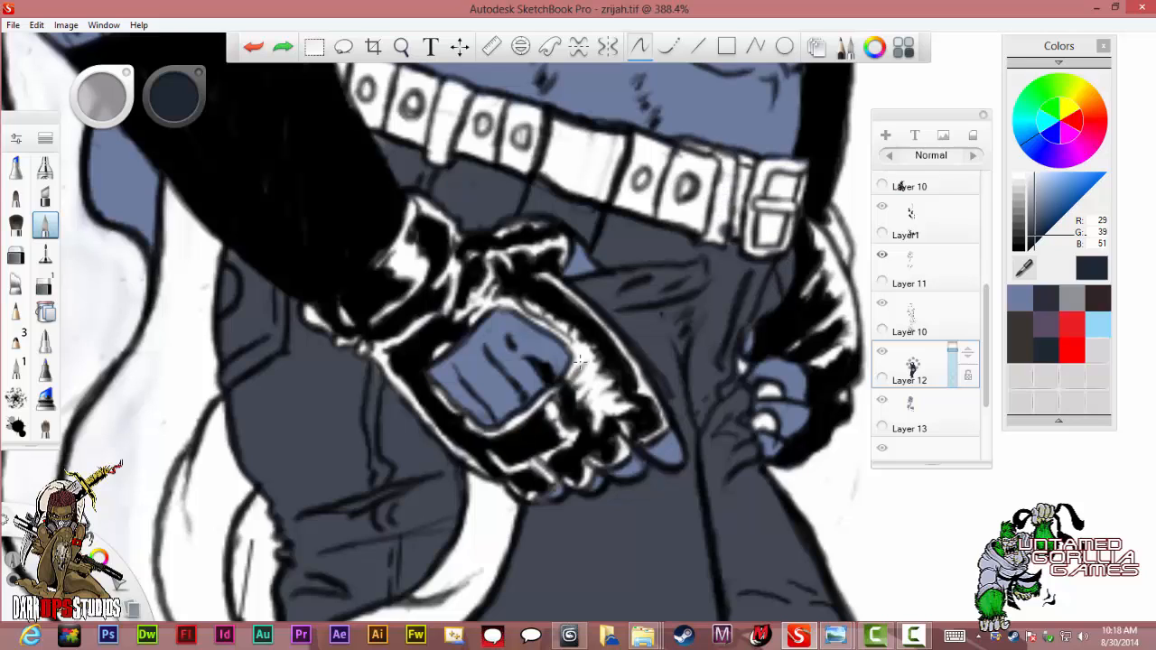
key(ctrl+y)
scroll(581, 362, down, 5)
scroll(582, 360, down, 3)
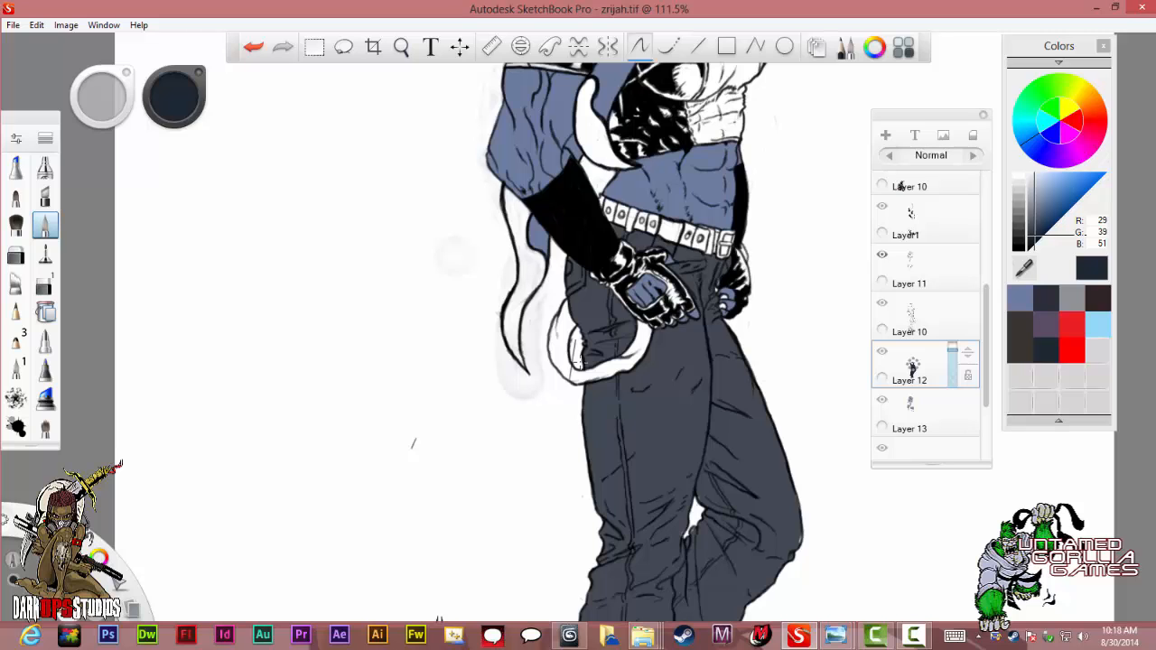
Examine the trouser fill from the belt and gloves down to the lower legs for unpainted gaps.
scroll(581, 363, up, 5)
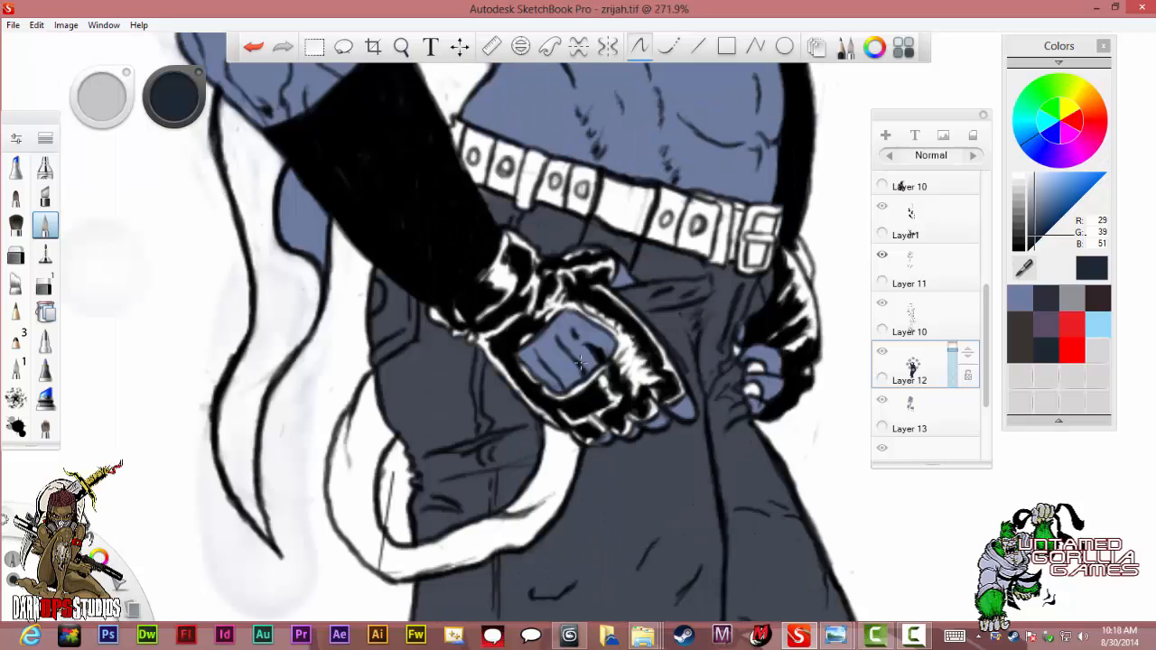
scroll(581, 363, up, 5)
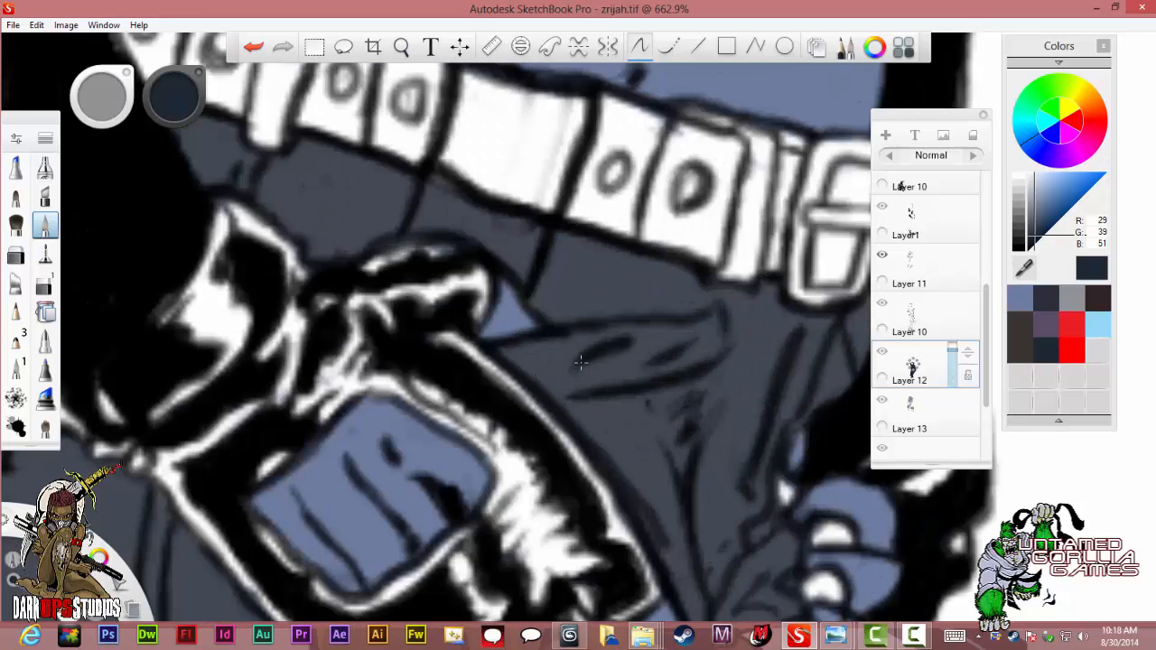
scroll(581, 363, down, 8)
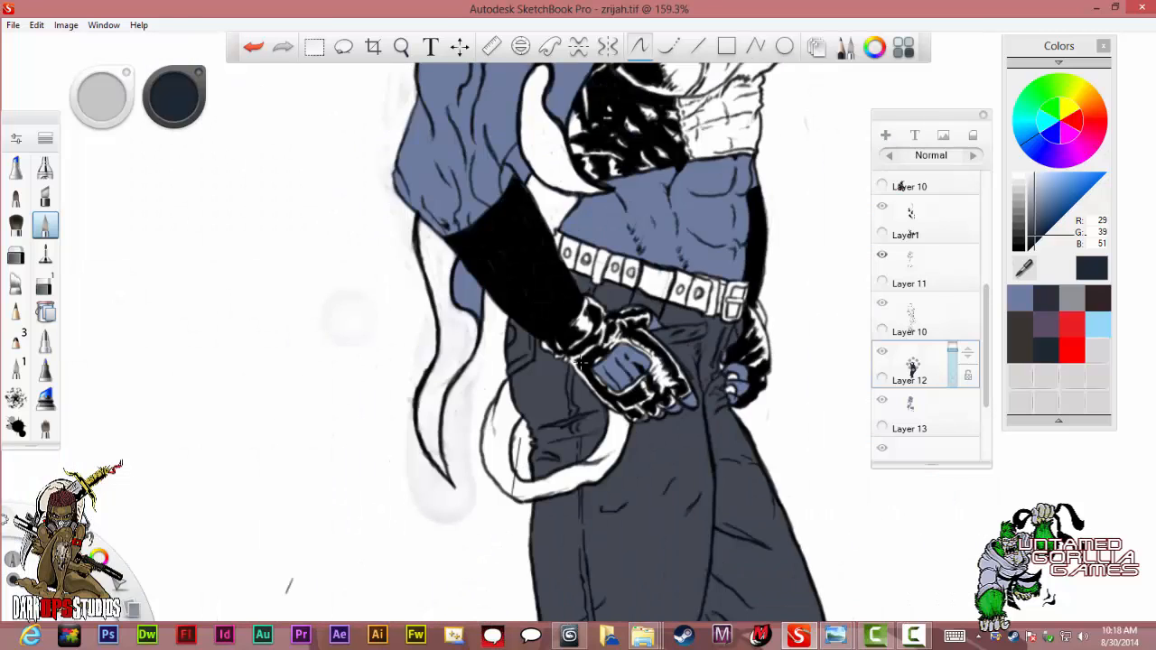
scroll(581, 363, down, 5)
scroll(580, 362, up, 6)
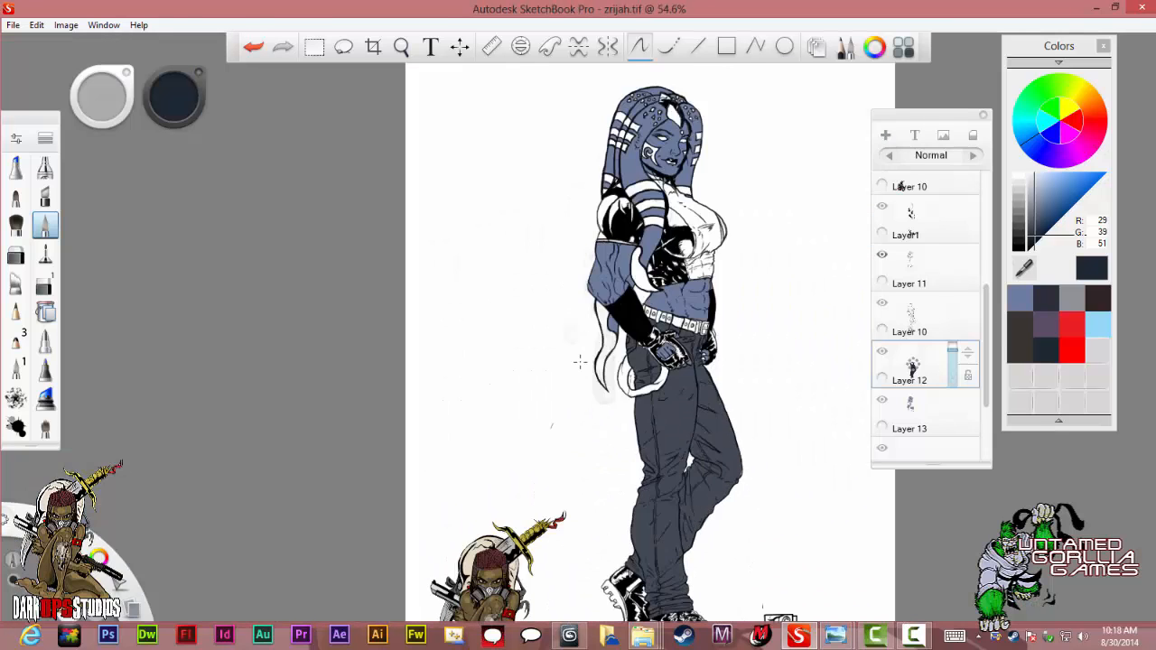
scroll(581, 363, down, 3)
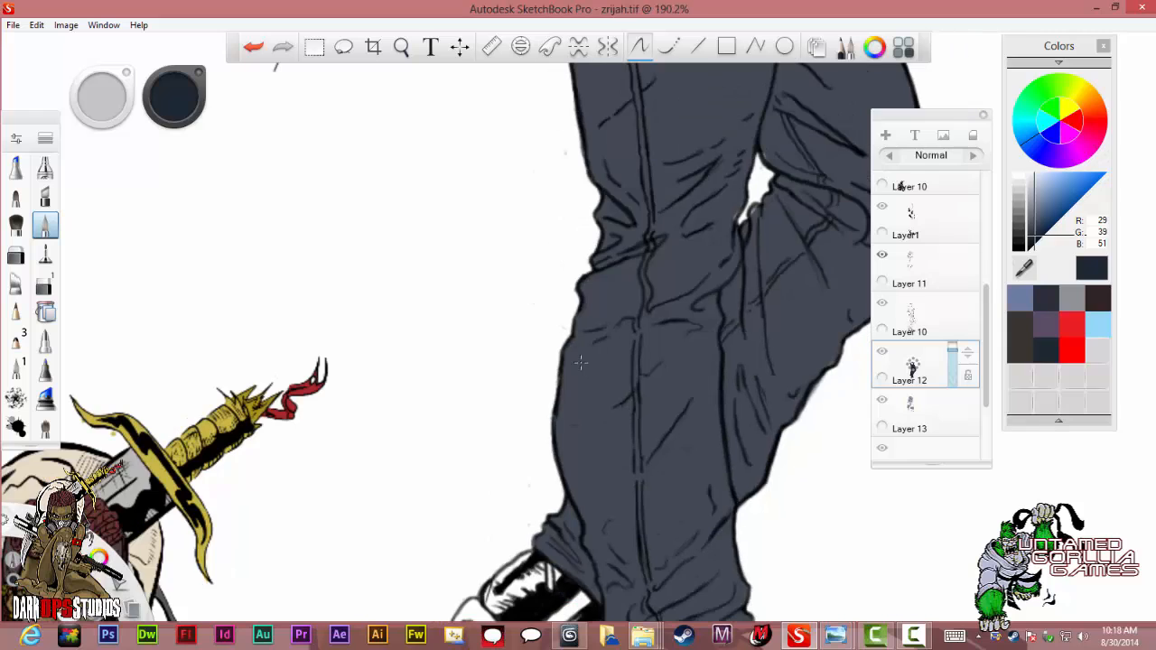
scroll(580, 362, up, 4)
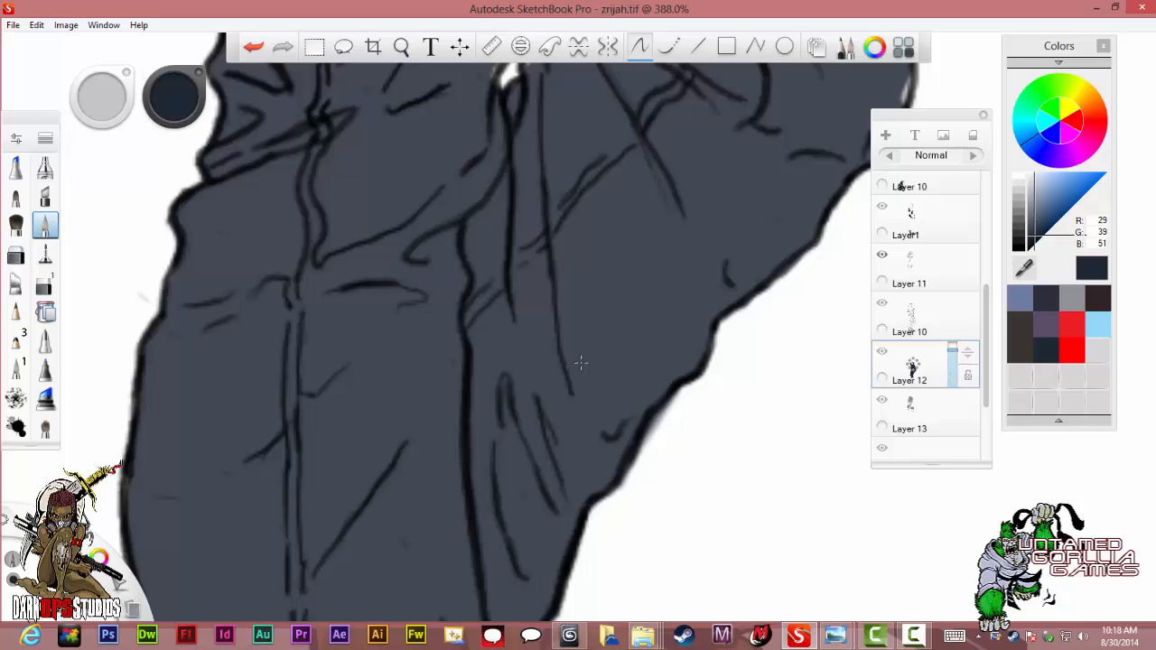
scroll(581, 362, down, 3)
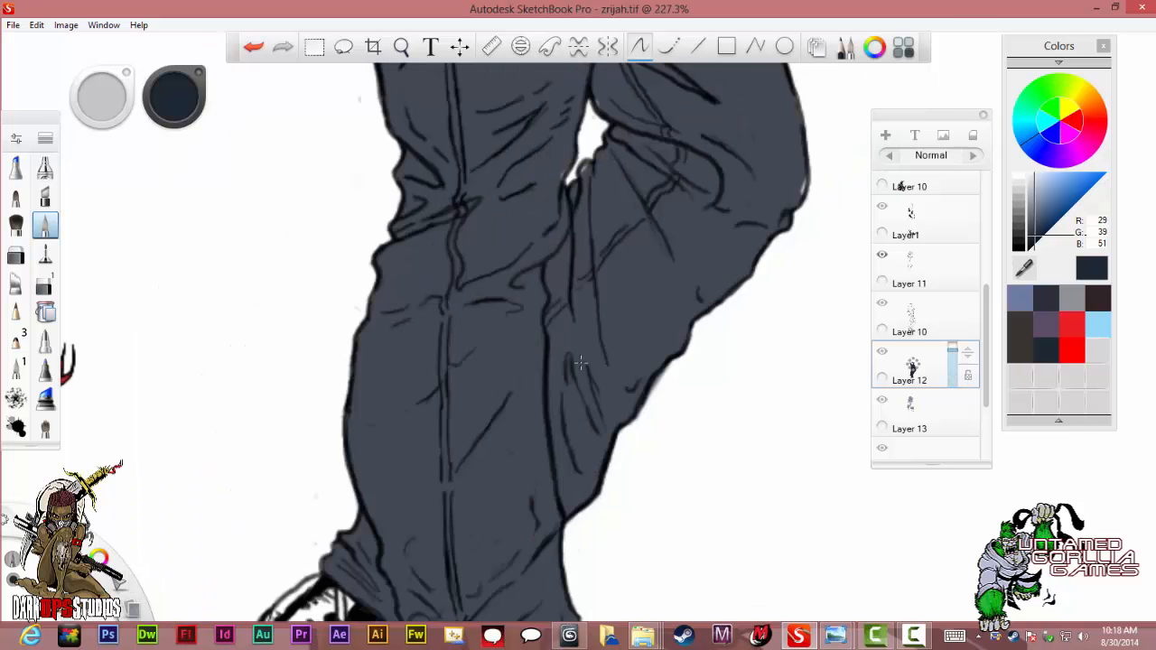
scroll(580, 363, down, 4)
Paint the trouser color over the small white gaps along the bent knee's outer edge and around the opening between the legs.
scroll(581, 362, up, 6)
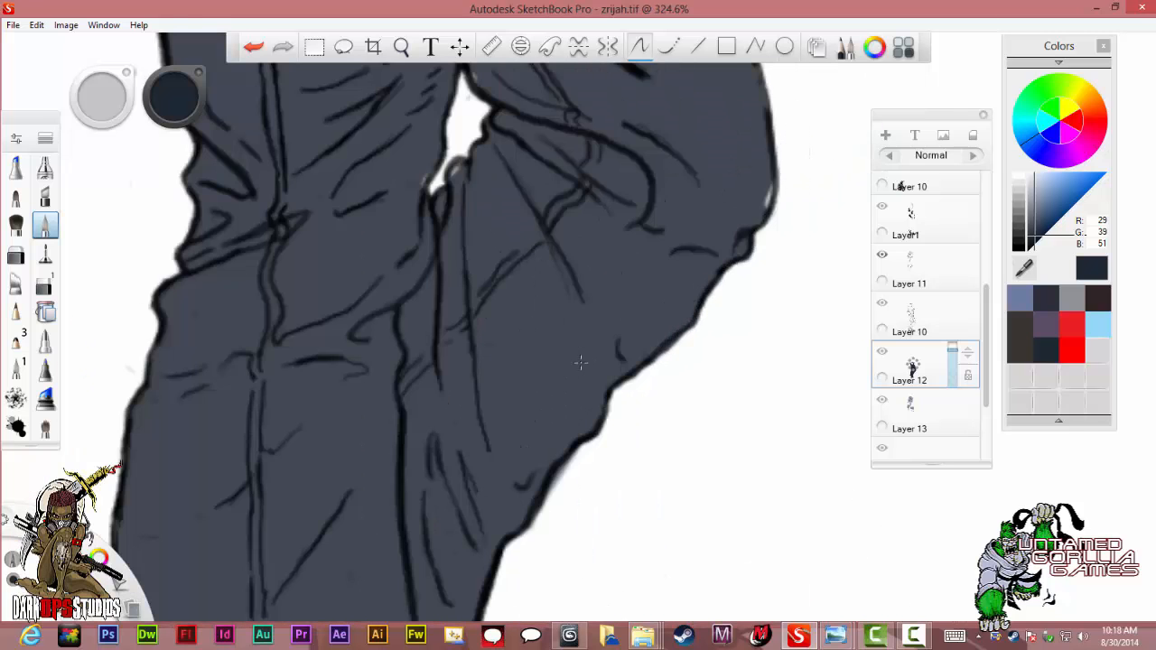
scroll(581, 362, up, 3)
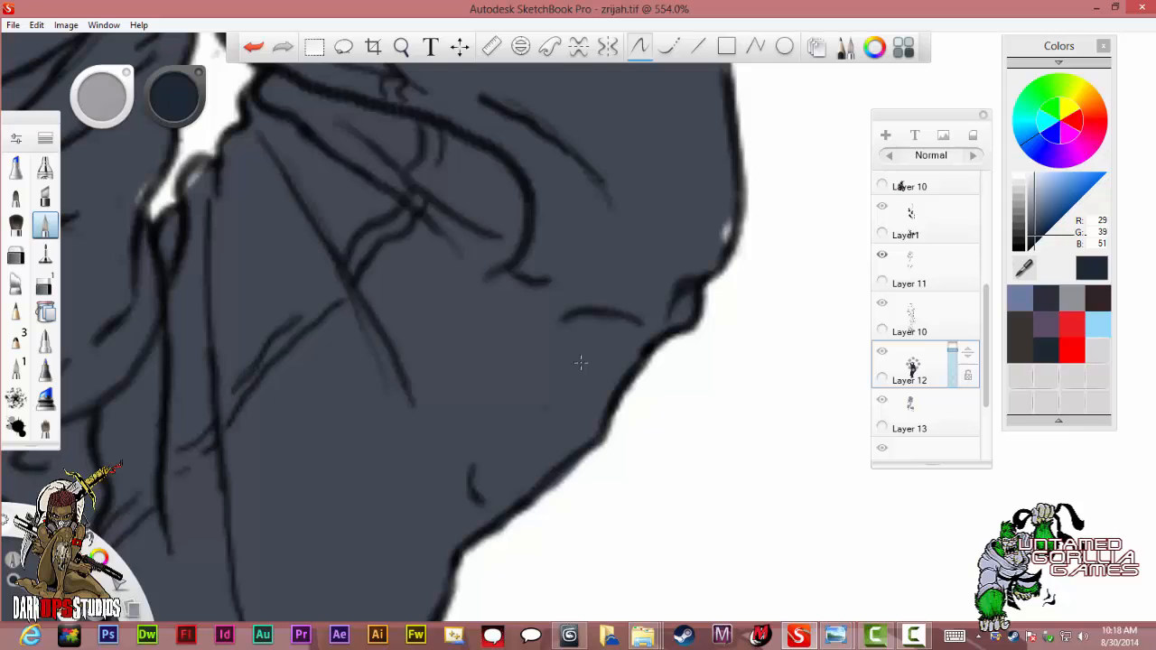
scroll(581, 362, down, 8)
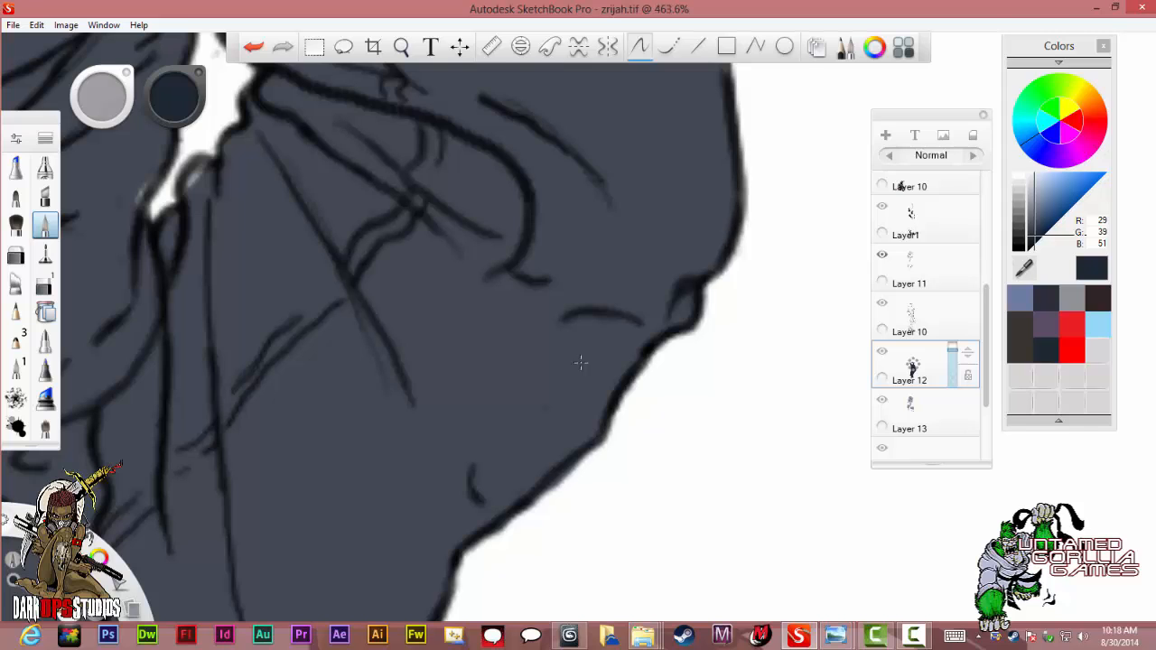
scroll(581, 363, up, 6)
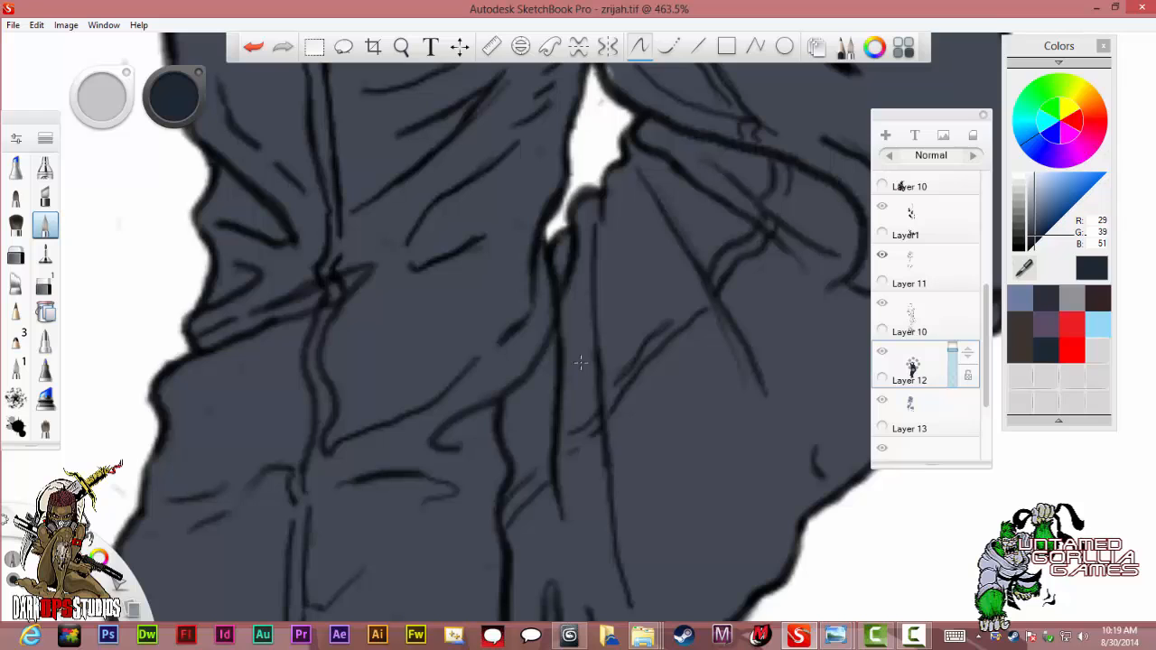
scroll(581, 363, down, 3)
scroll(580, 362, up, 2)
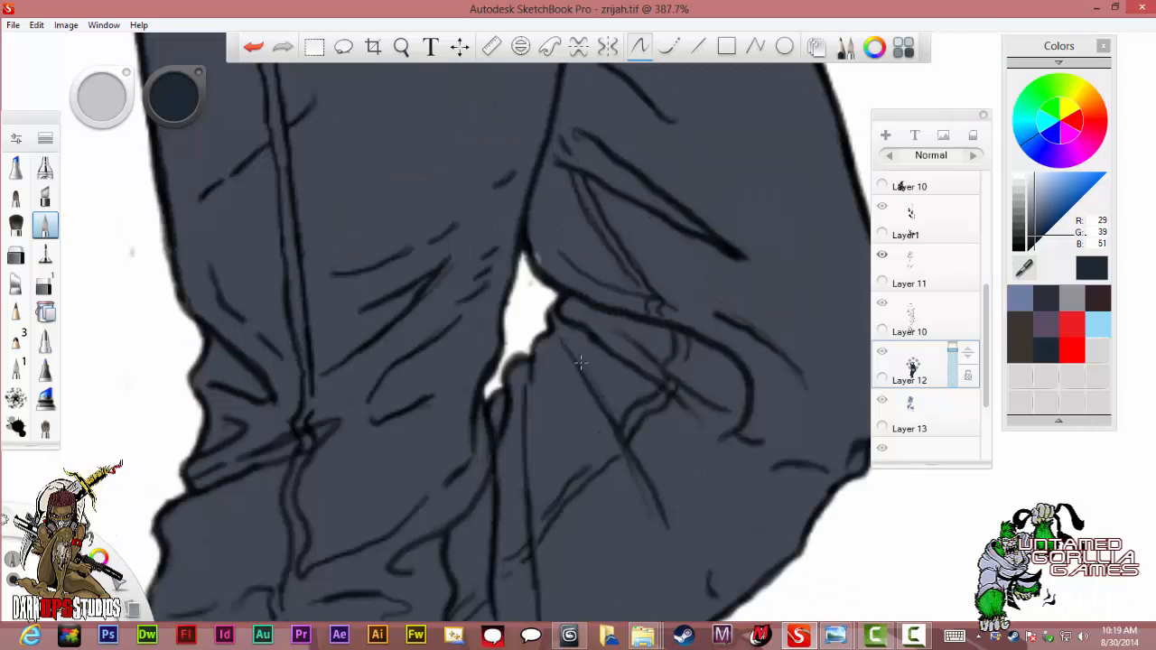
scroll(581, 362, down, 1)
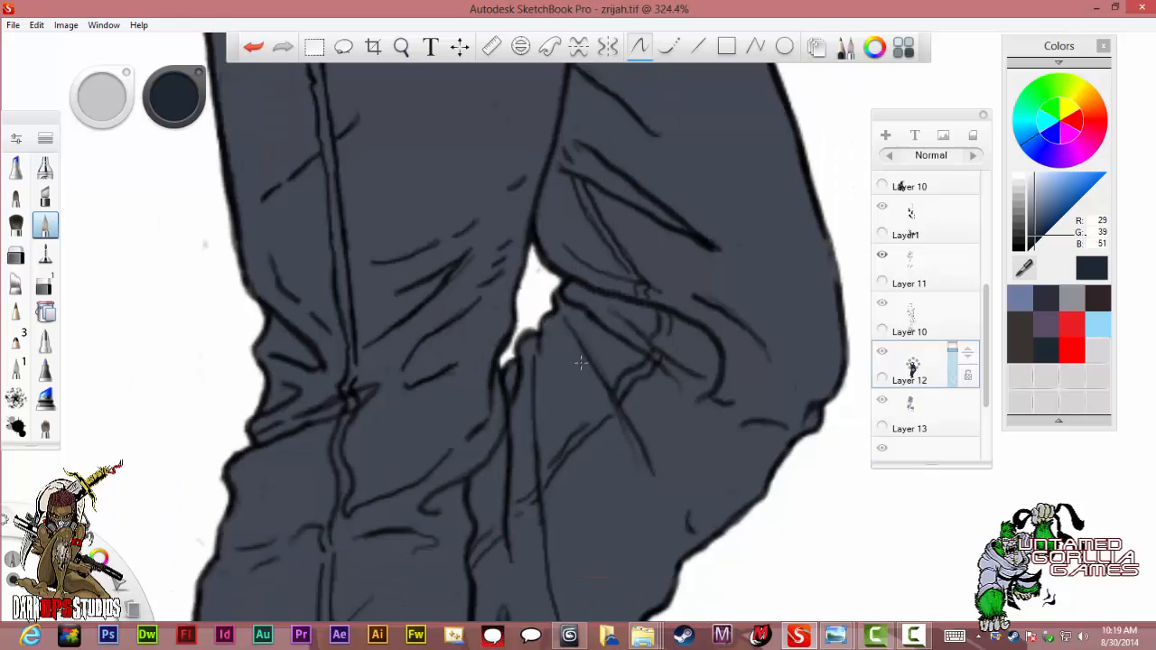
scroll(581, 362, down, 6)
scroll(581, 362, up, 6)
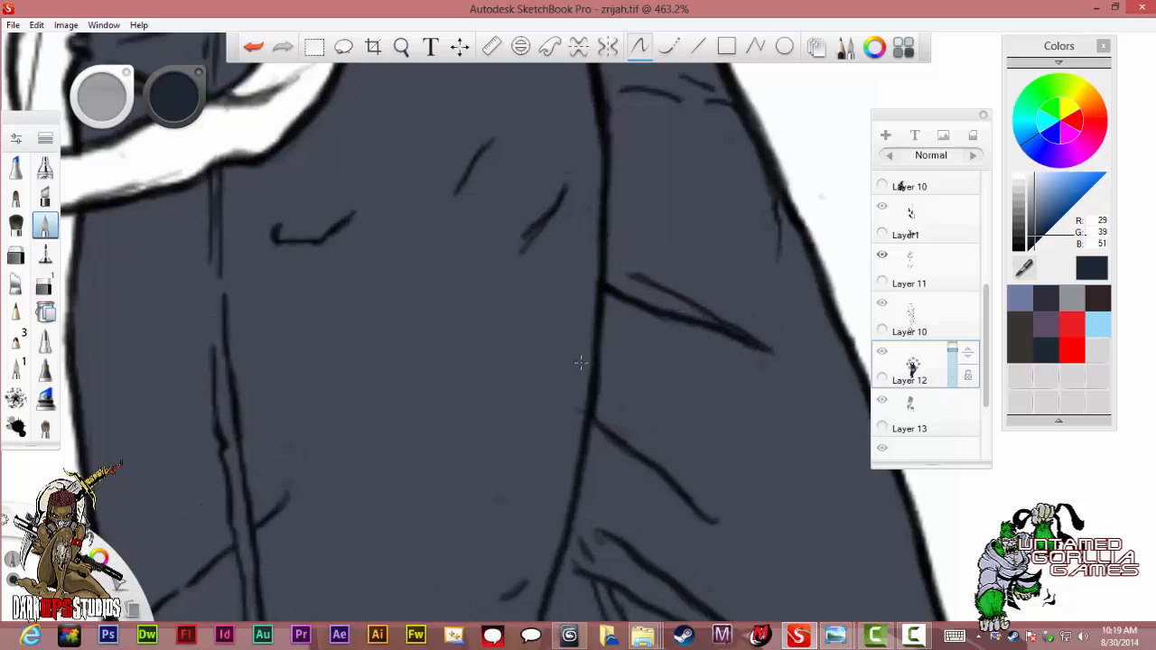
scroll(581, 362, down, 6)
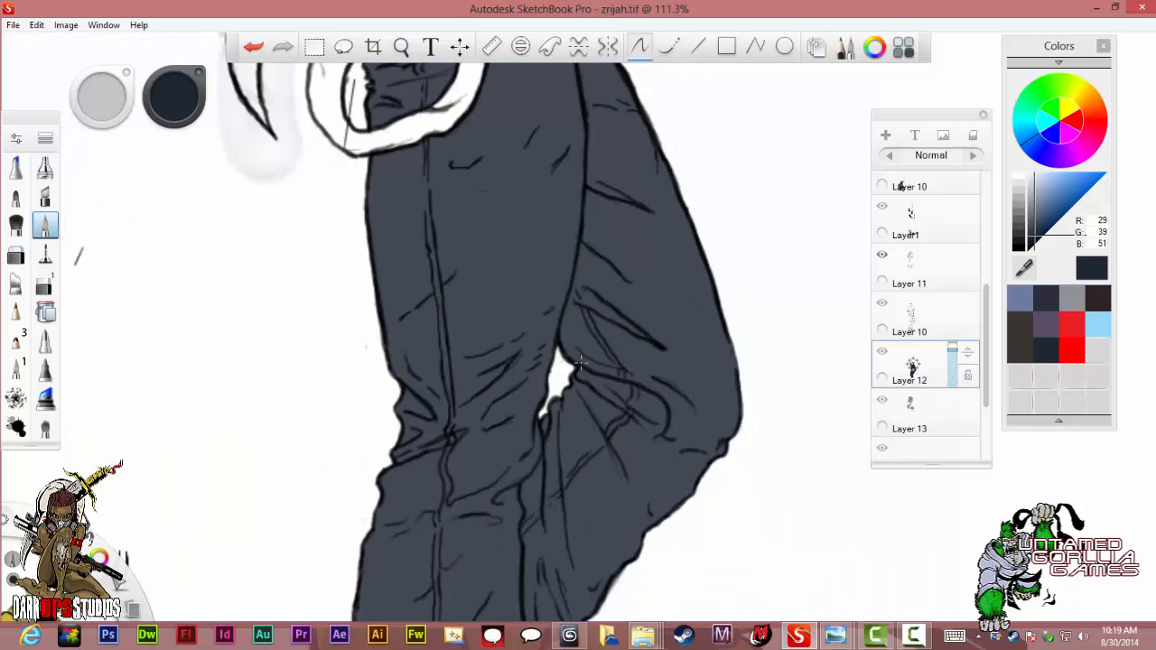
Examine the trouser fill from the lower legs up to the belt, glove and forearm for leftover errors.
scroll(581, 363, down, 1)
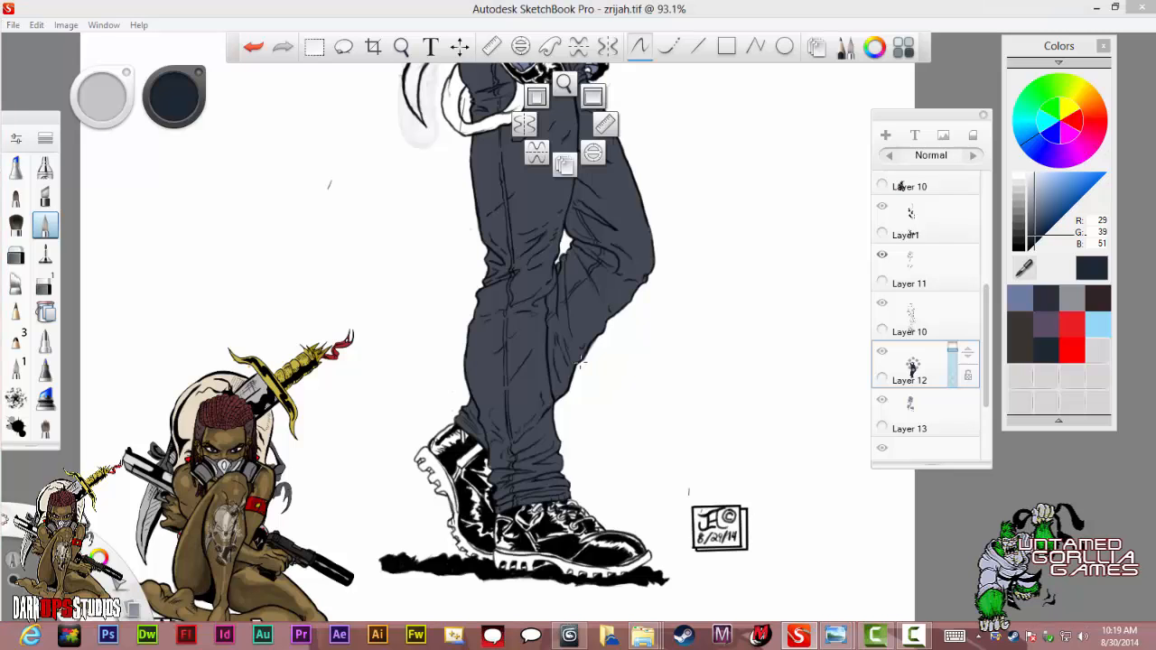
scroll(581, 363, down, 4)
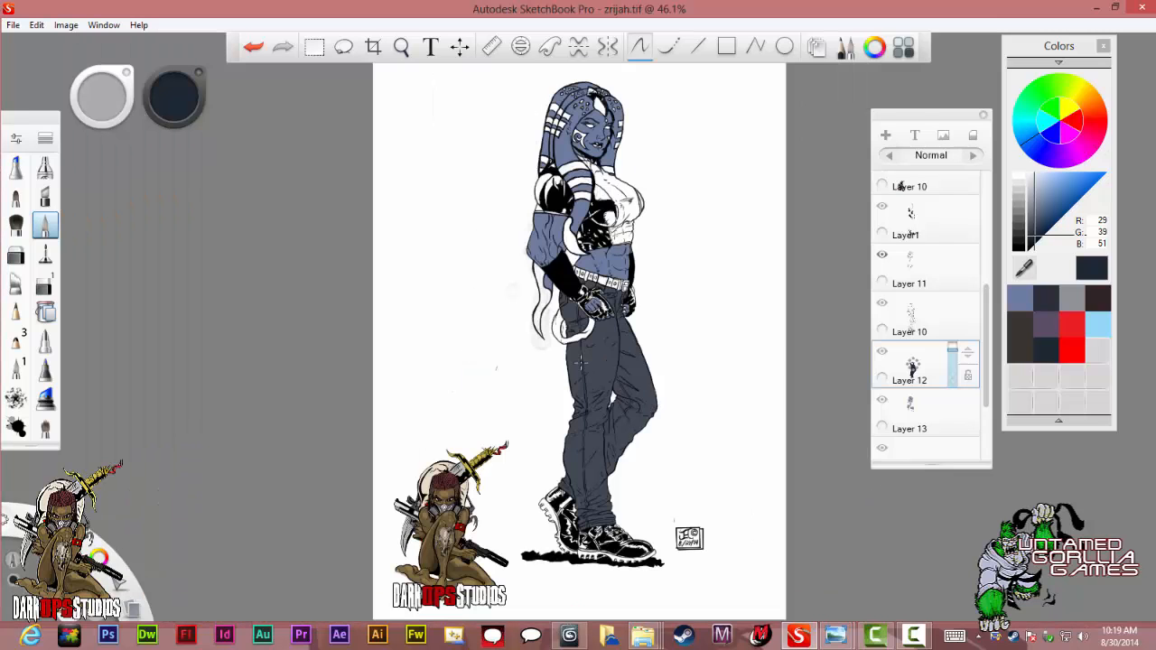
scroll(581, 362, up, 8)
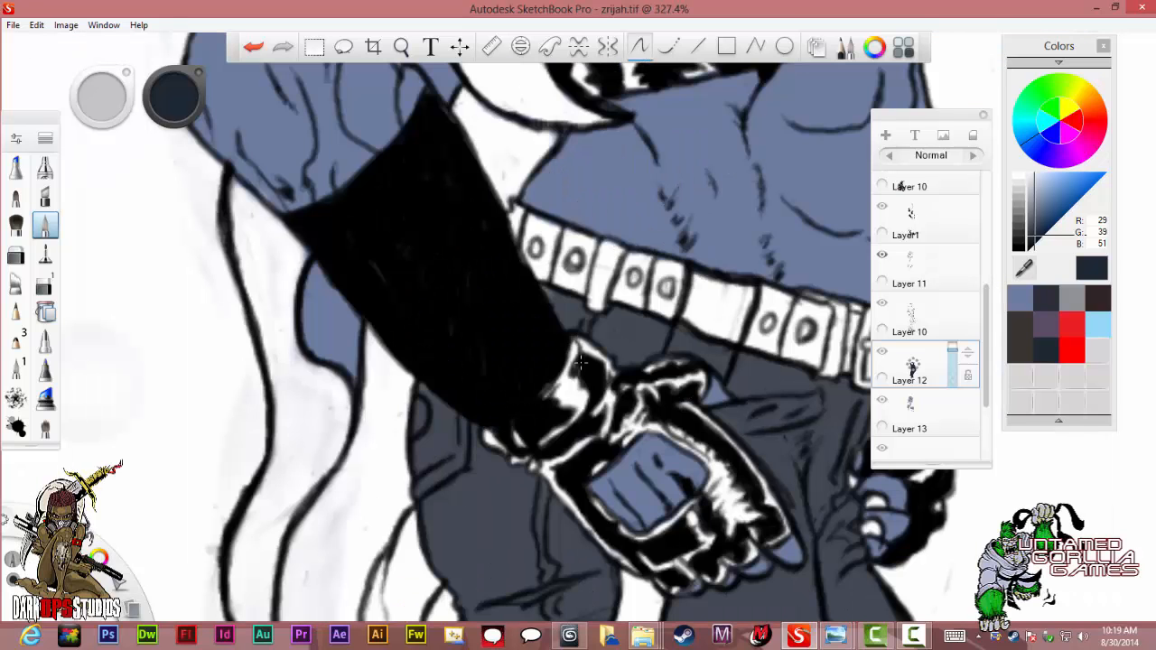
scroll(581, 362, up, 2)
scroll(581, 362, down, 1)
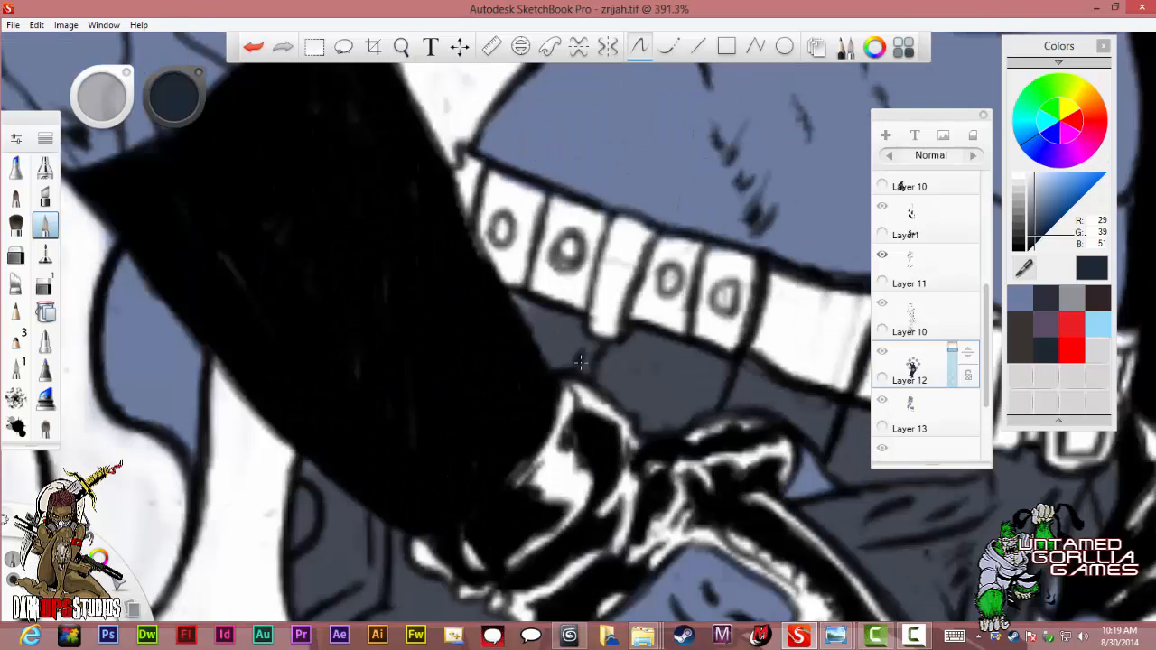
scroll(580, 362, up, 2)
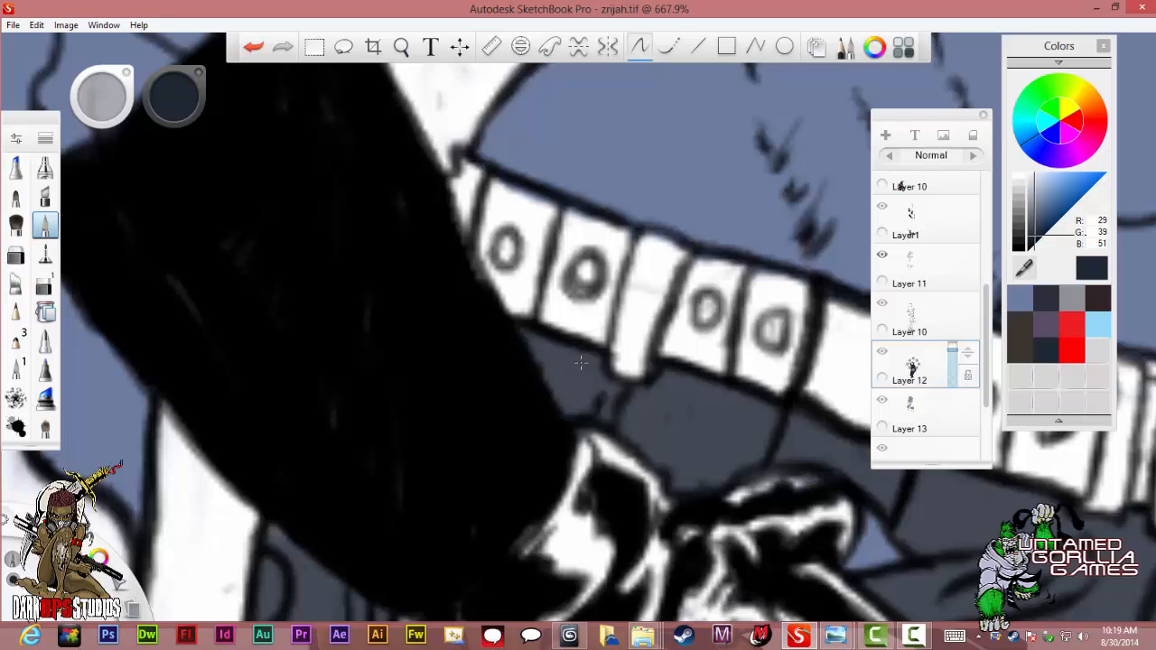
scroll(580, 362, down, 5)
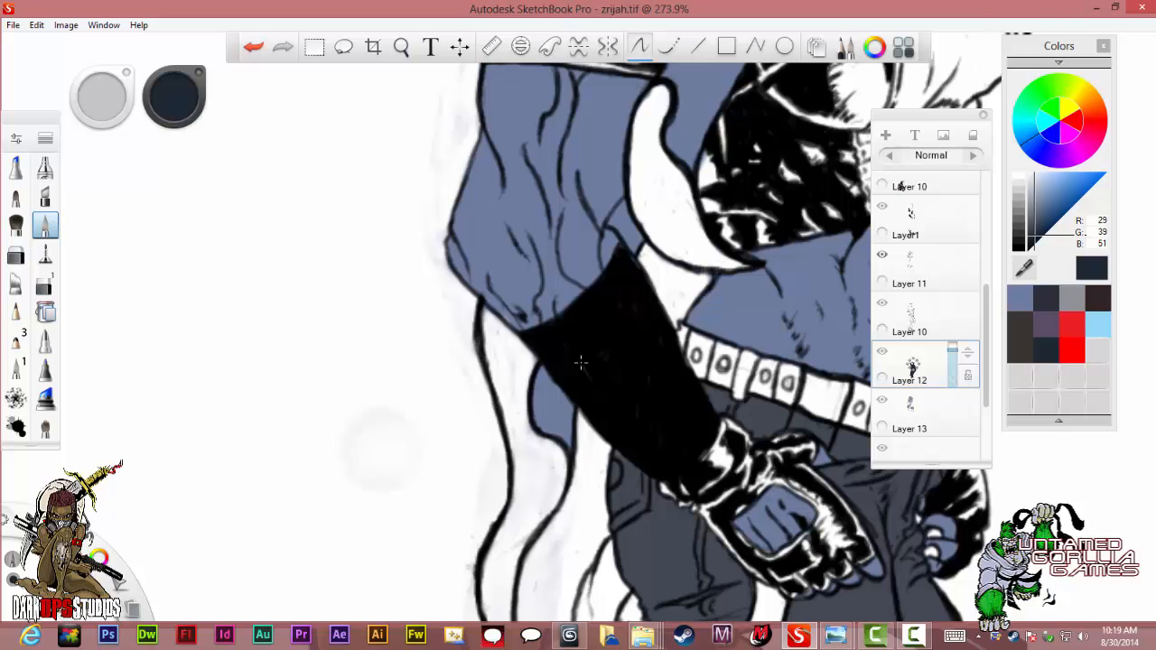
Switch to the hard eraser and erase the trouser color inside the small rounded shape at the hip beside the black forearm.
scroll(580, 362, up, 6)
scroll(580, 363, up, 1)
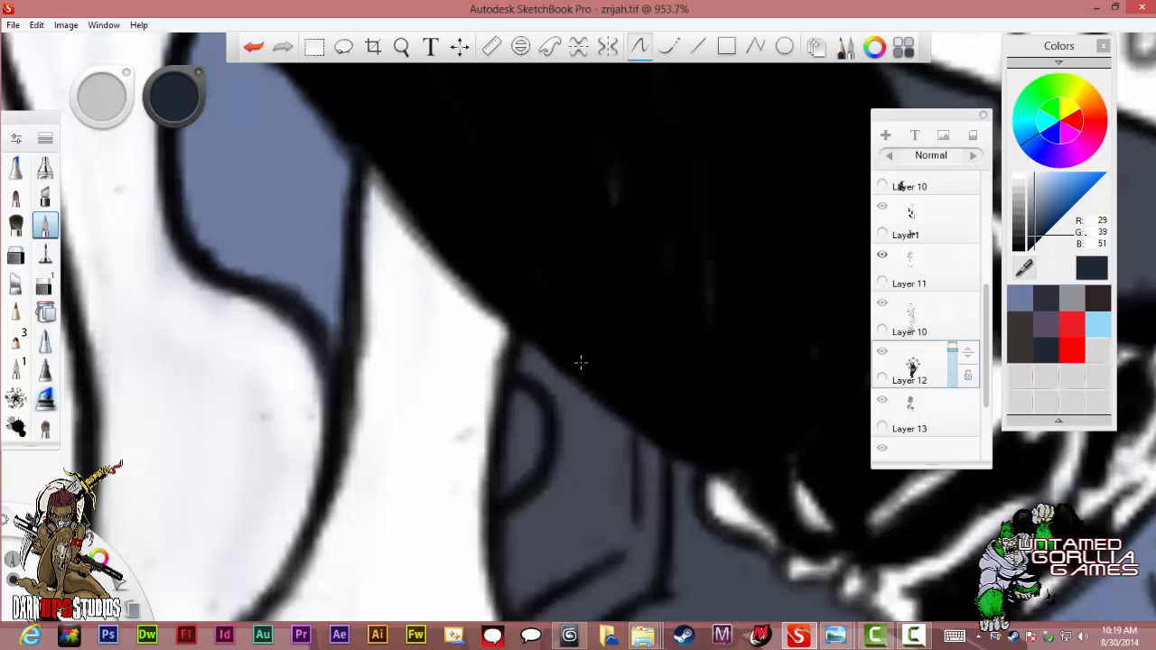
drag(46, 369, 45, 253)
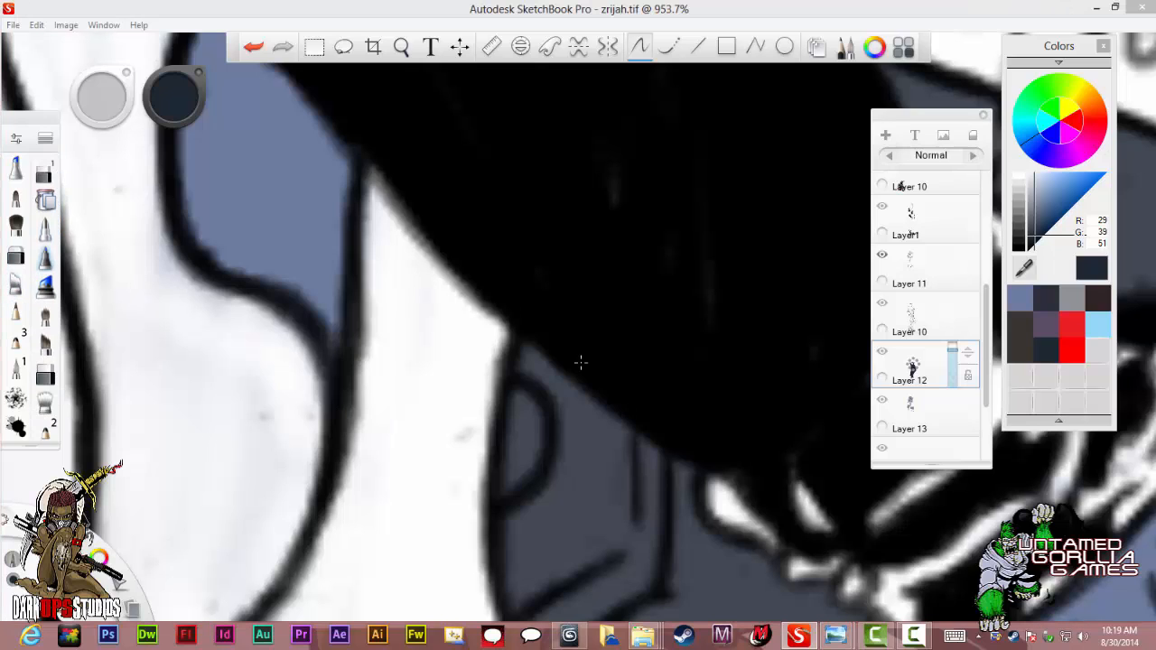
click(45, 371)
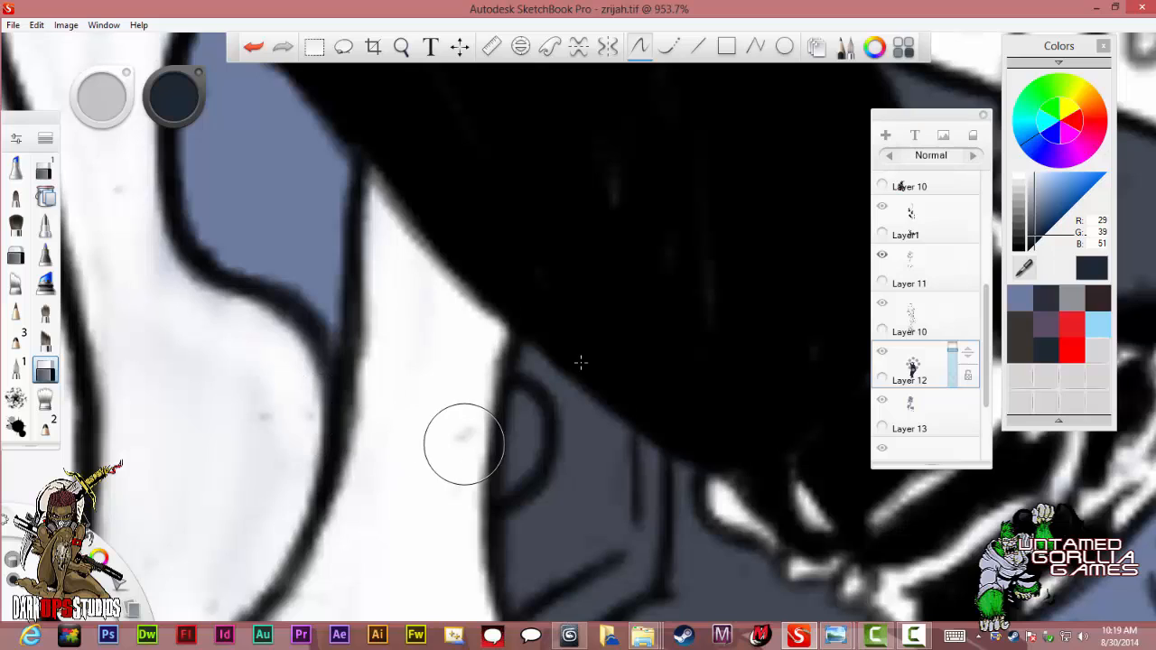
mouse_move(494, 442)
mouse_down()
mouse_move(524, 406)
mouse_move(504, 486)
mouse_move(529, 470)
mouse_up()
key([)
key([)
key([)
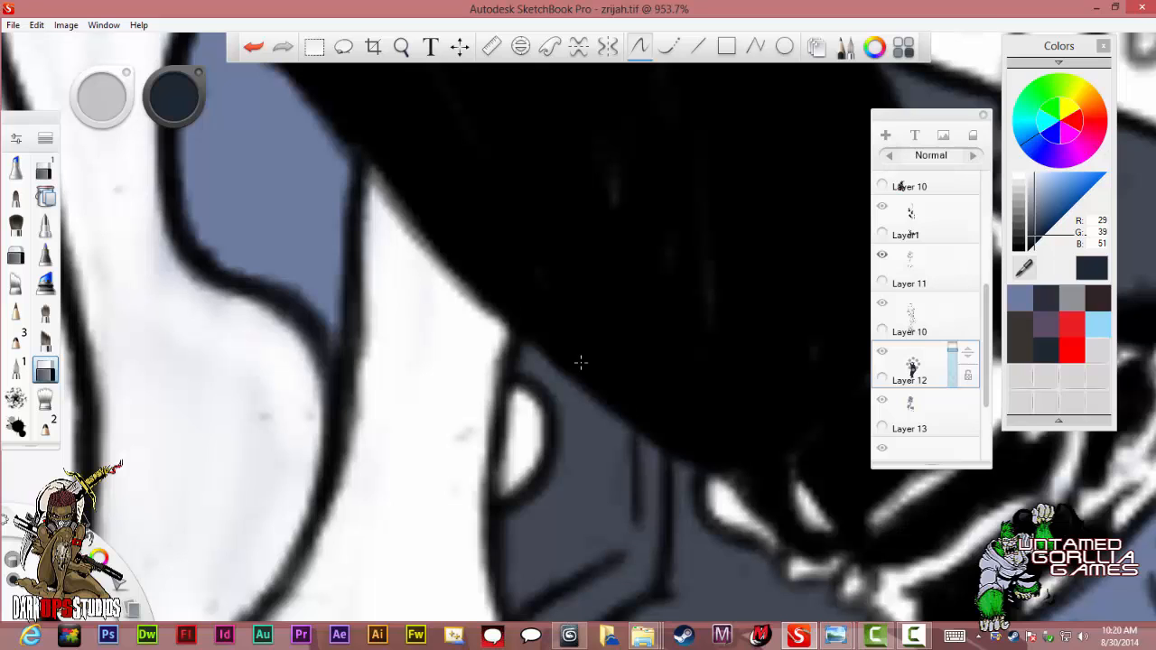
Raise the opacity of the trouser layer, Layer 12, to full and save the file.
scroll(581, 362, down, 6)
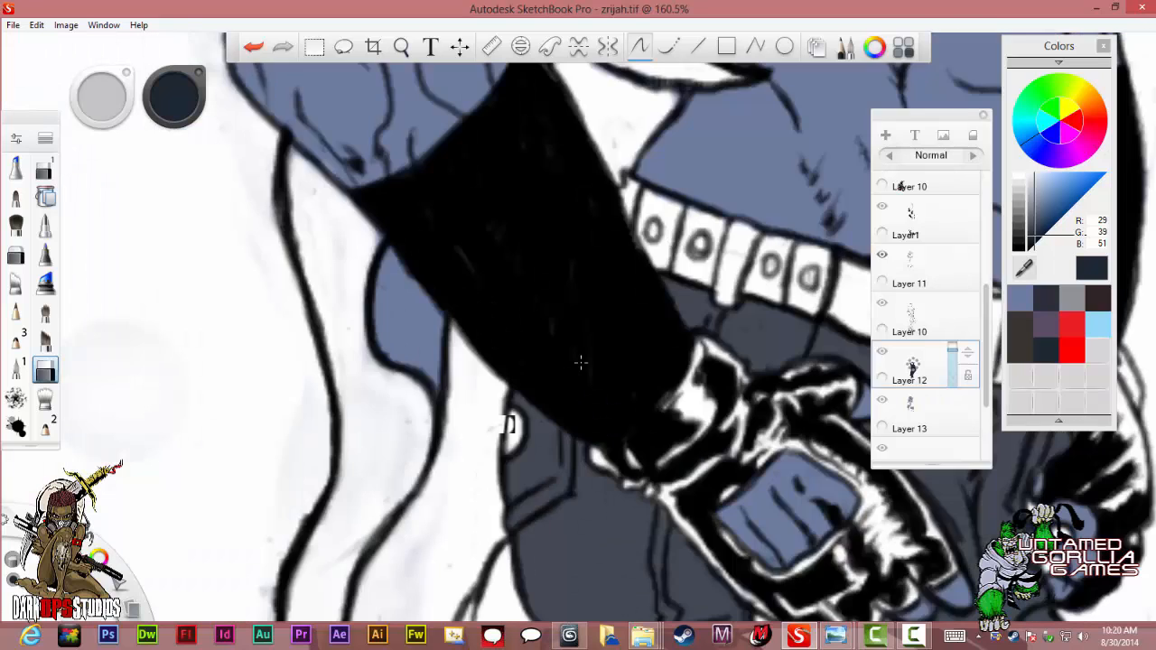
scroll(519, 465, down, 3)
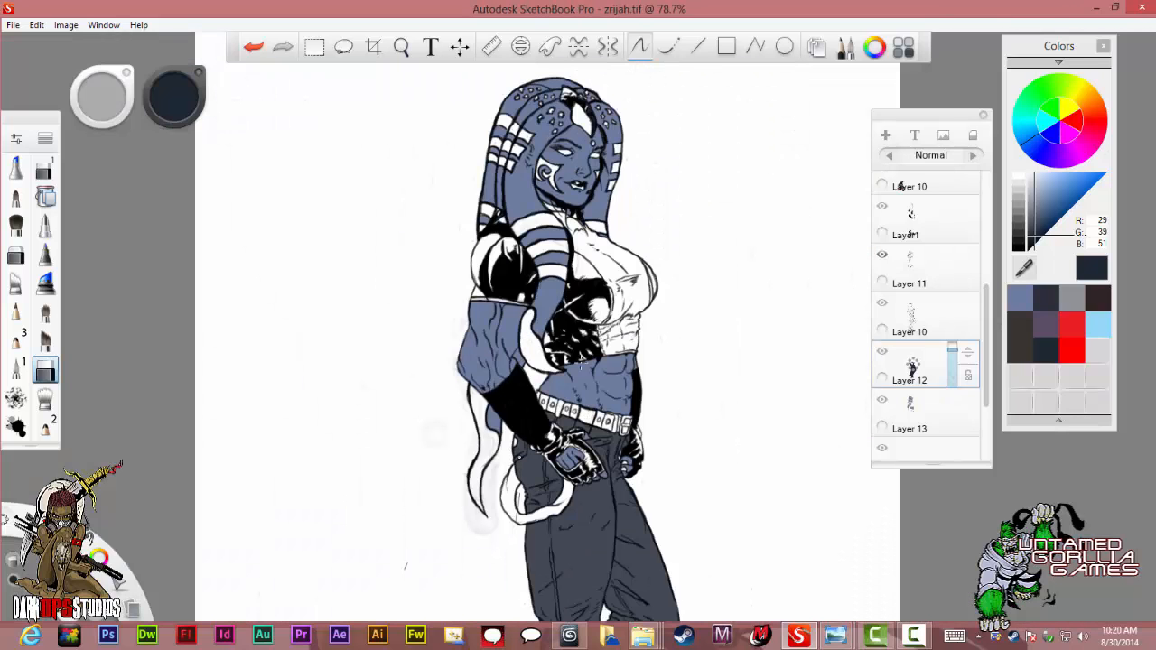
scroll(538, 507, down, 2)
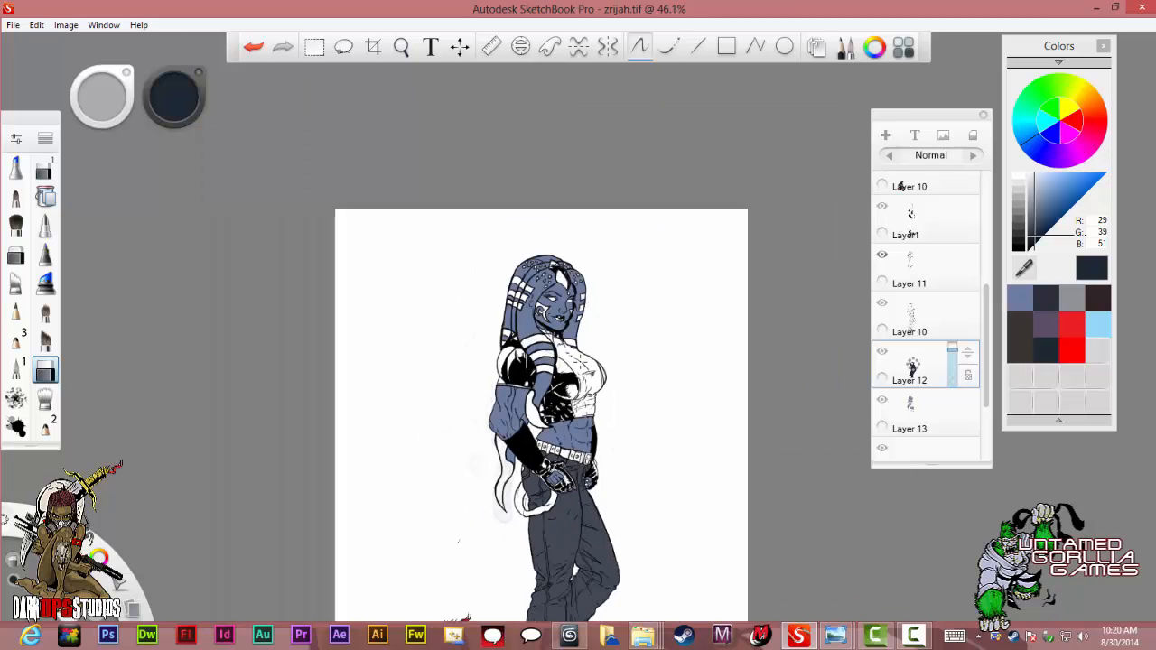
key(space)
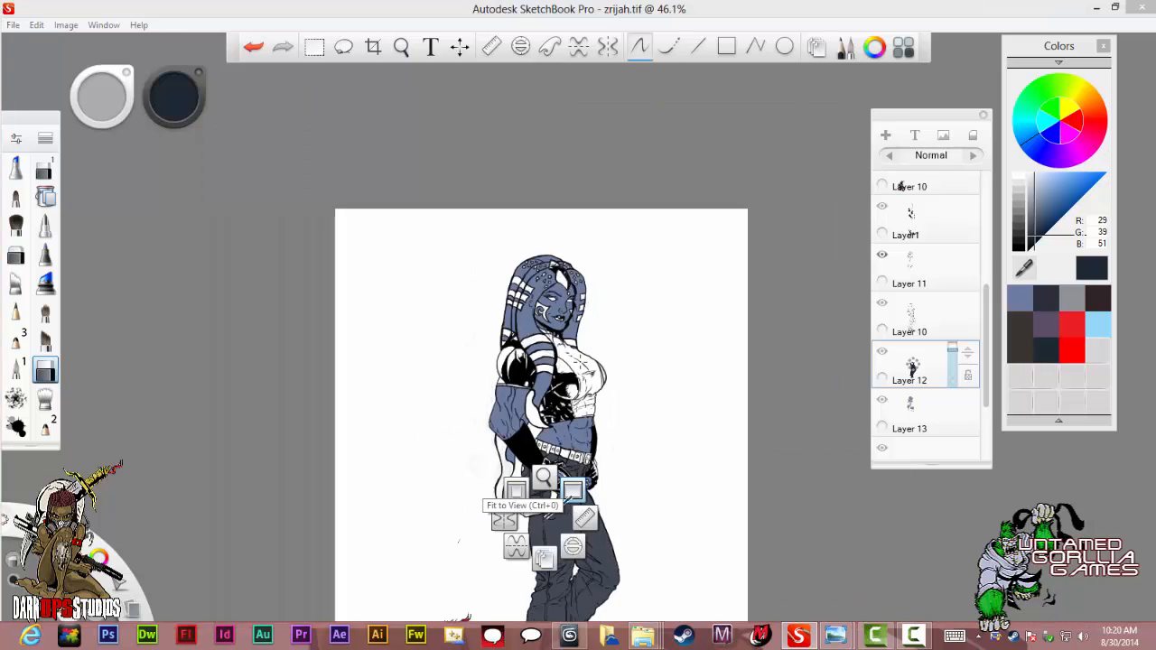
drag(541, 510, 579, 363)
scroll(579, 362, down, 1)
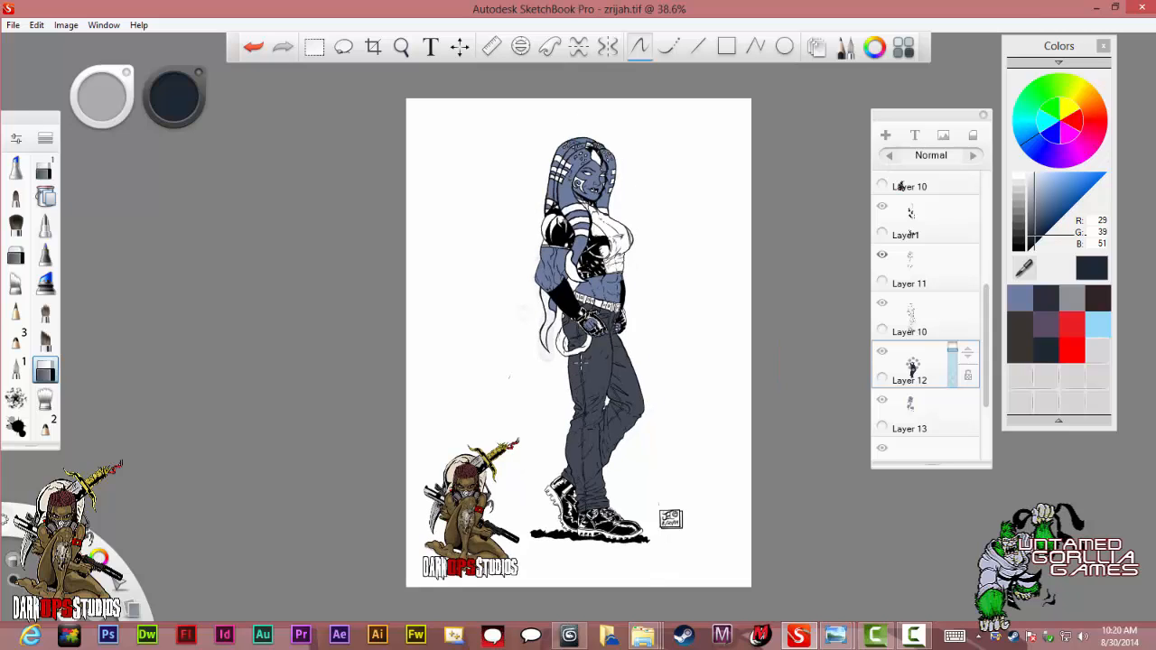
drag(953, 350, 953, 342)
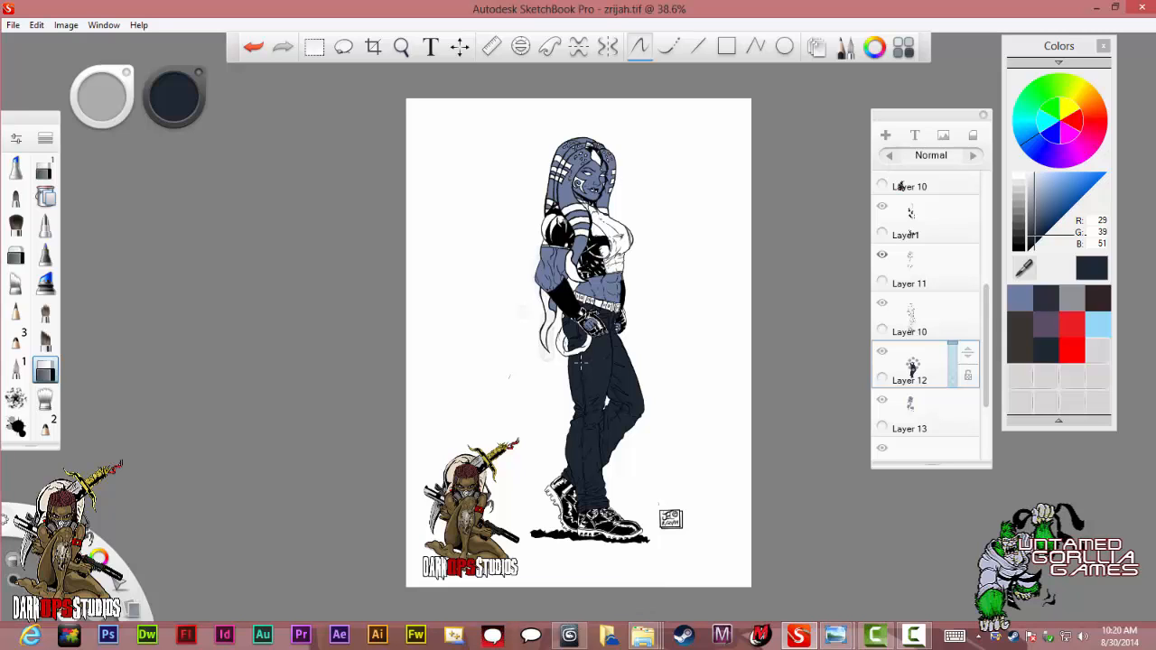
drag(987, 352, 987, 390)
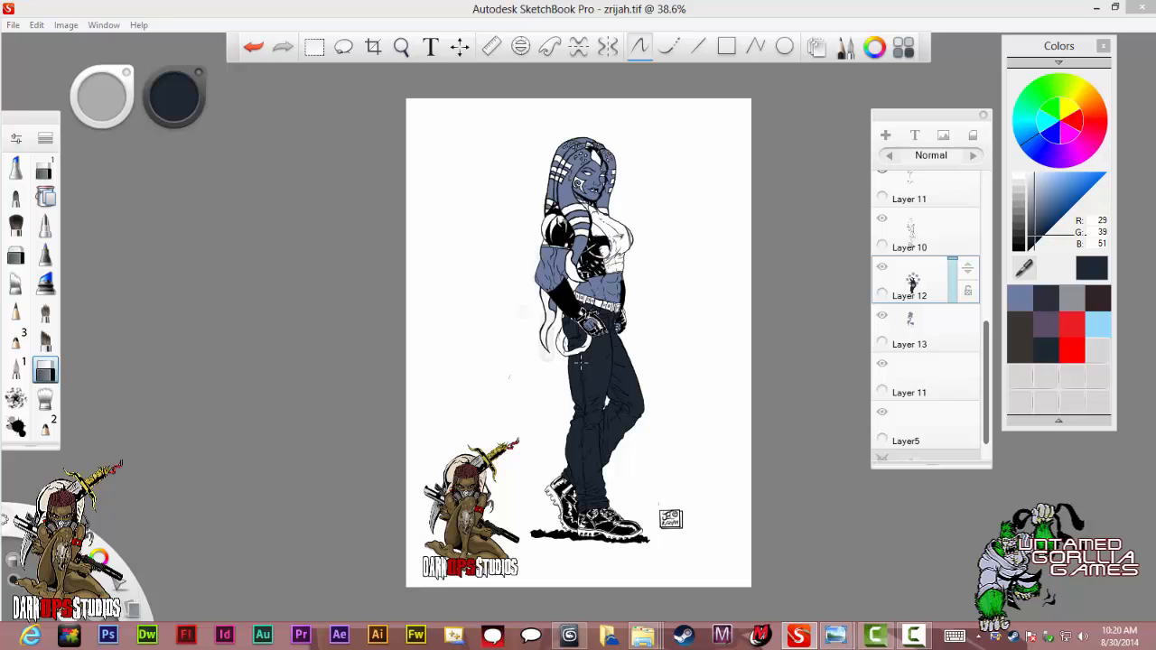
key(ctrl+s)
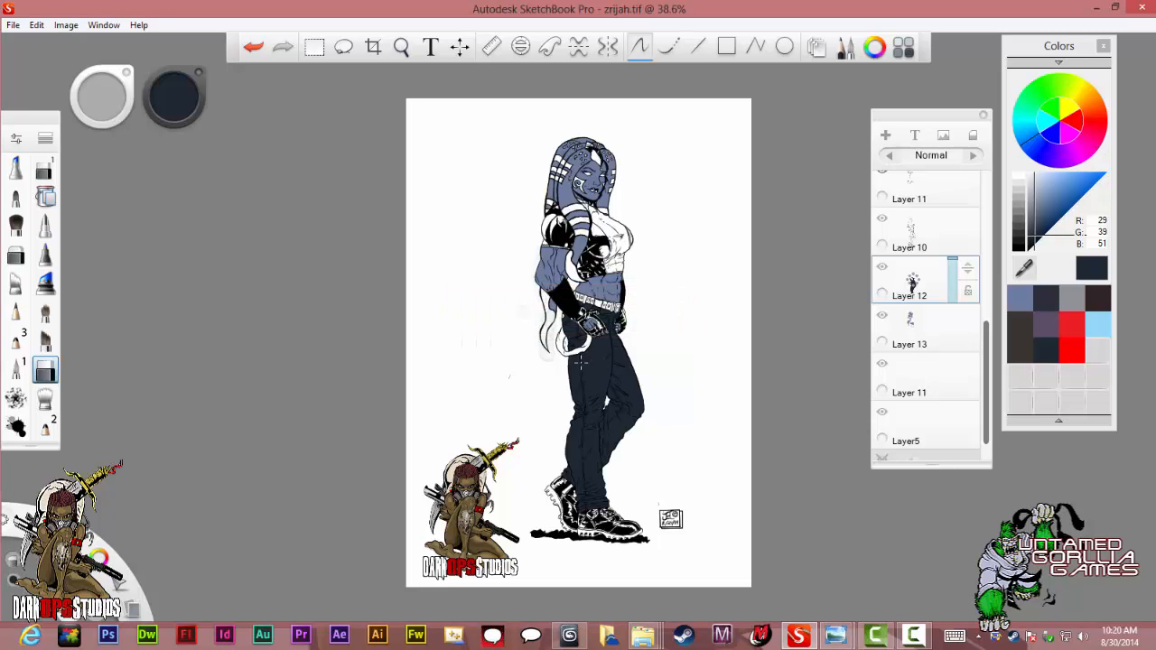
Pick the dark brown-gray color (R 57, G 52, B 48) and make the empty Layer 11 below Layer 13 active.
scroll(581, 362, up, 3)
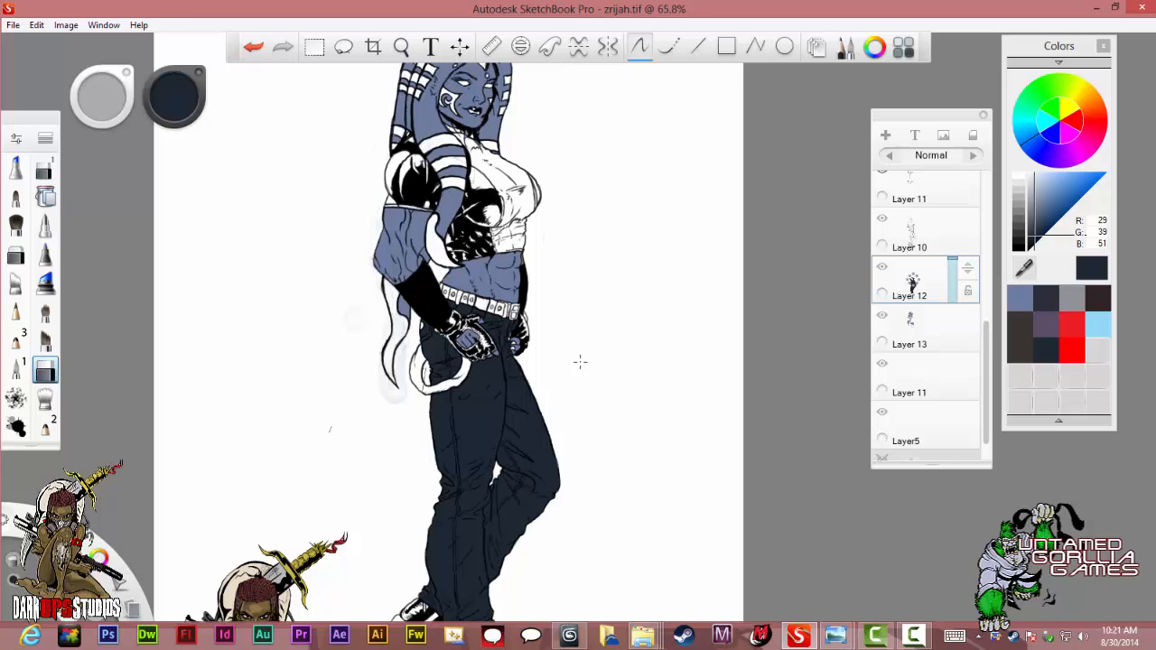
click(1021, 337)
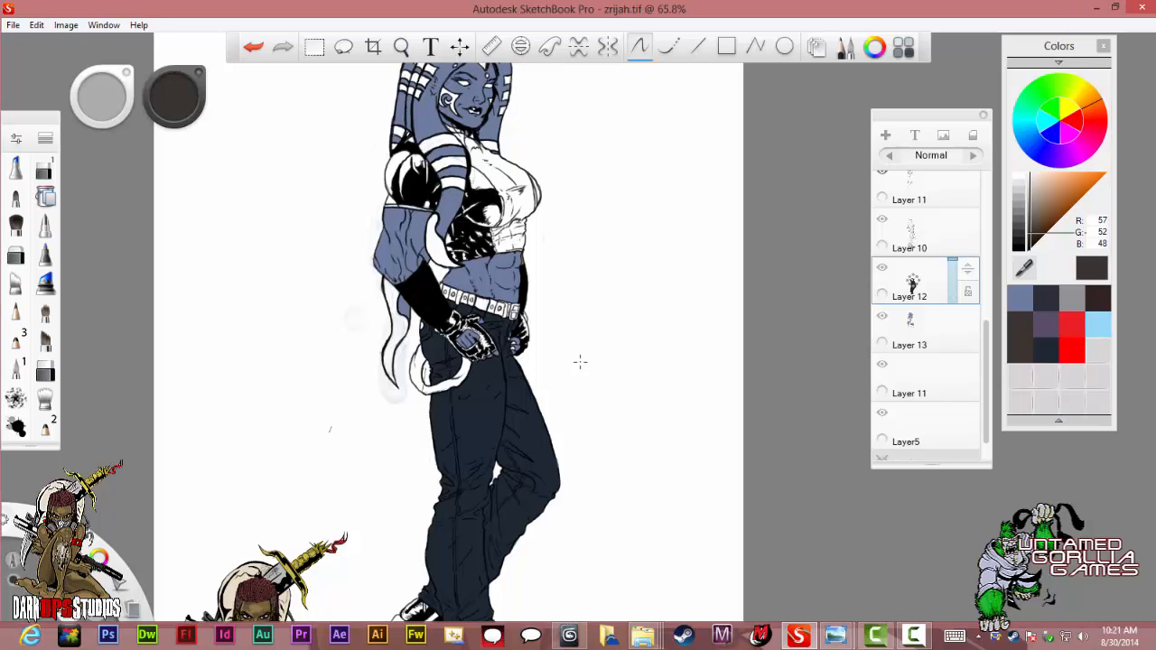
click(912, 376)
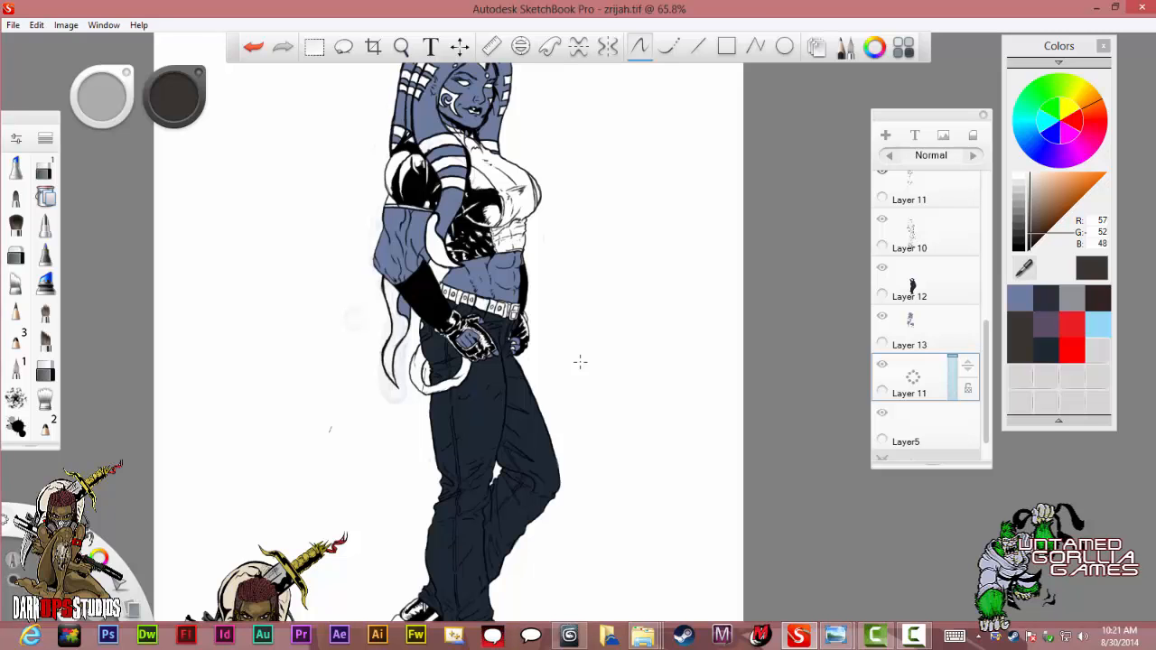
scroll(580, 362, down, 5)
scroll(580, 362, up, 7)
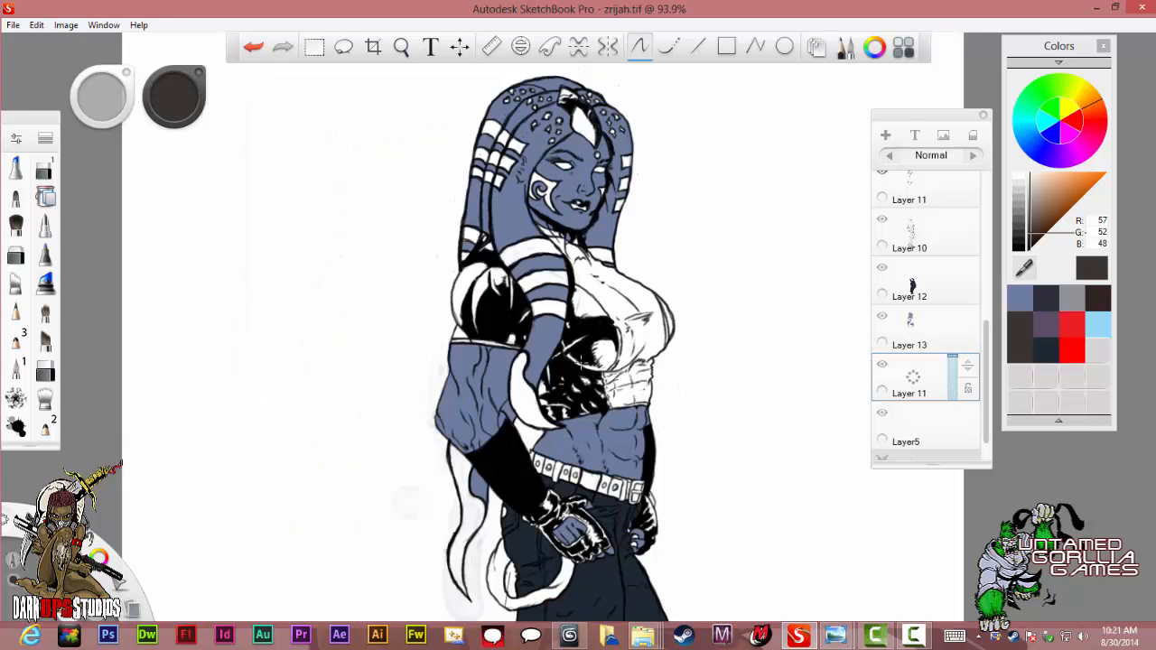
scroll(580, 362, up, 4)
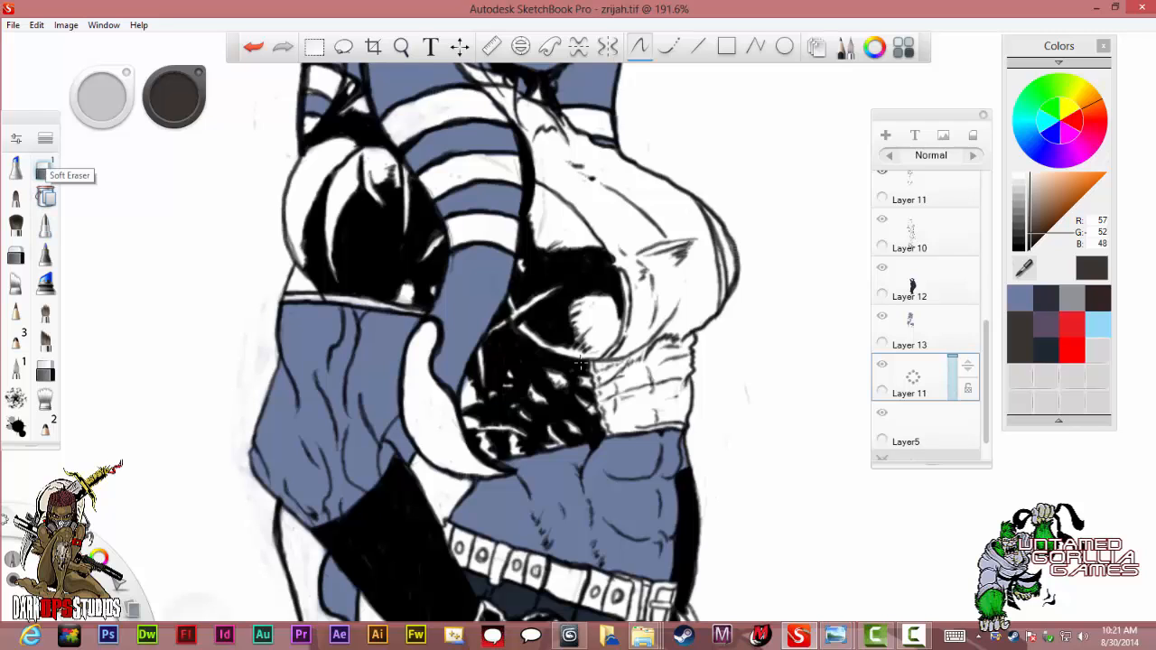
Switch from the eraser to the fine-tipped brush and enlarge it for laying in the dark clothing color.
drag(45, 168, 45, 287)
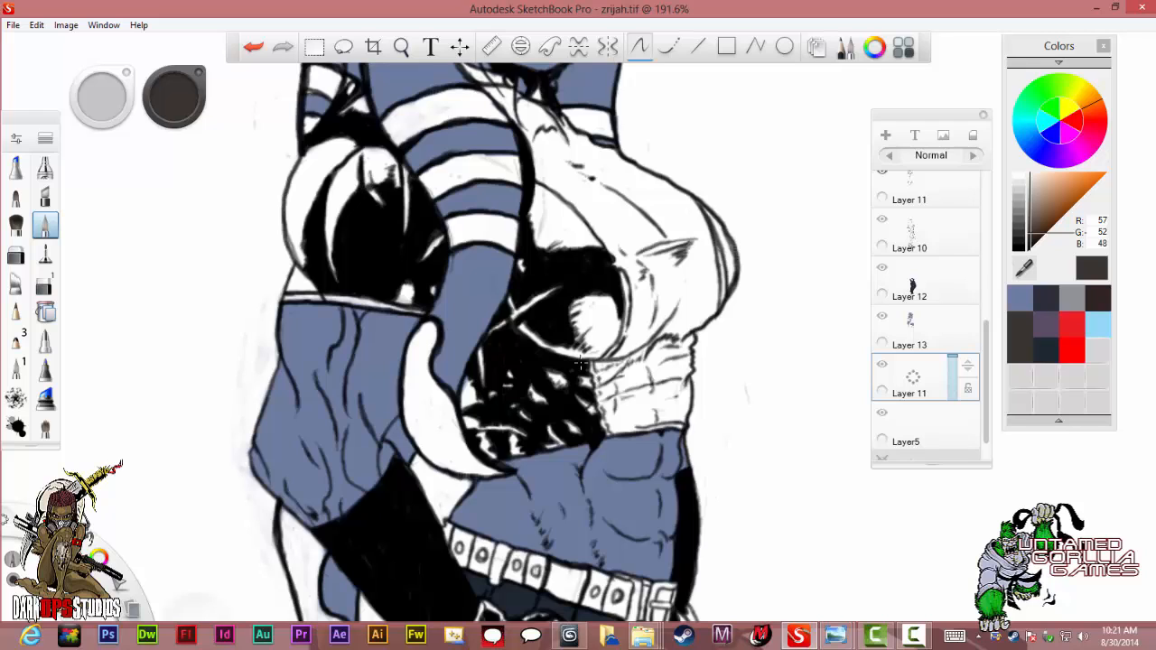
key(bracketright)
key(bracketright)
key(bracketright)
key(bracketright)
key(bracketright)
key(bracketright)
key(bracketright)
key(bracketright)
key(bracketright)
key(bracketright)
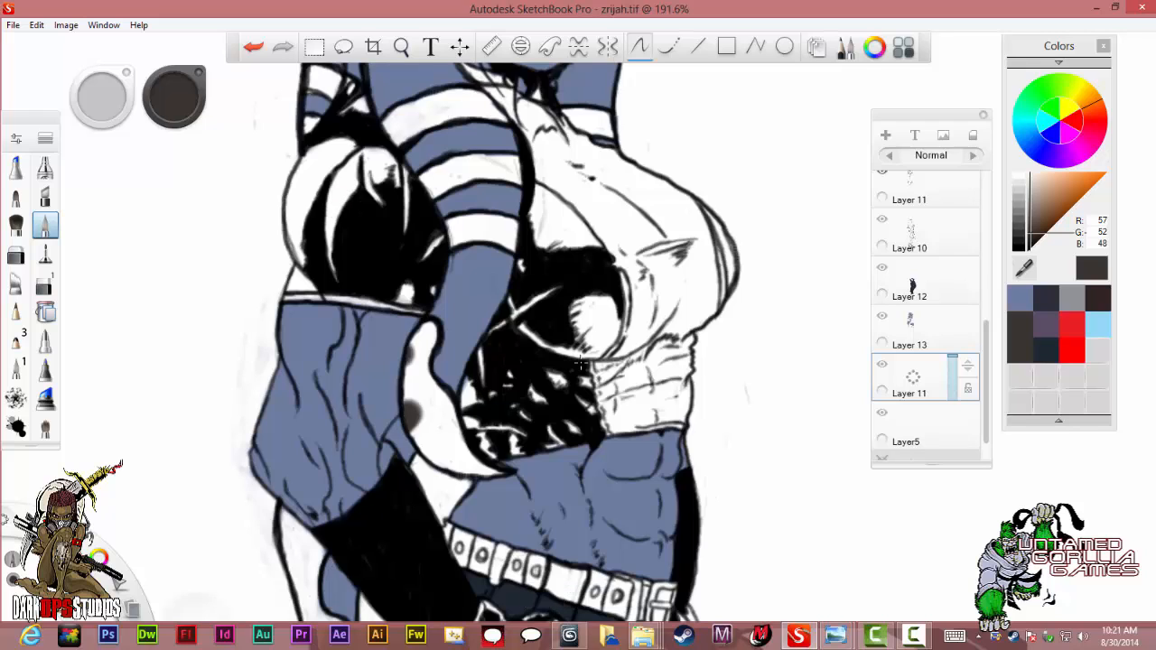
Paint the rounded shoulder piece, the strap above it and the small area under it dark brown-gray.
click(288, 92)
mouse_move(333, 231)
mouse_down()
mouse_move(343, 187)
mouse_move(363, 173)
mouse_move(386, 178)
mouse_move(405, 224)
mouse_move(380, 158)
mouse_move(357, 153)
mouse_up()
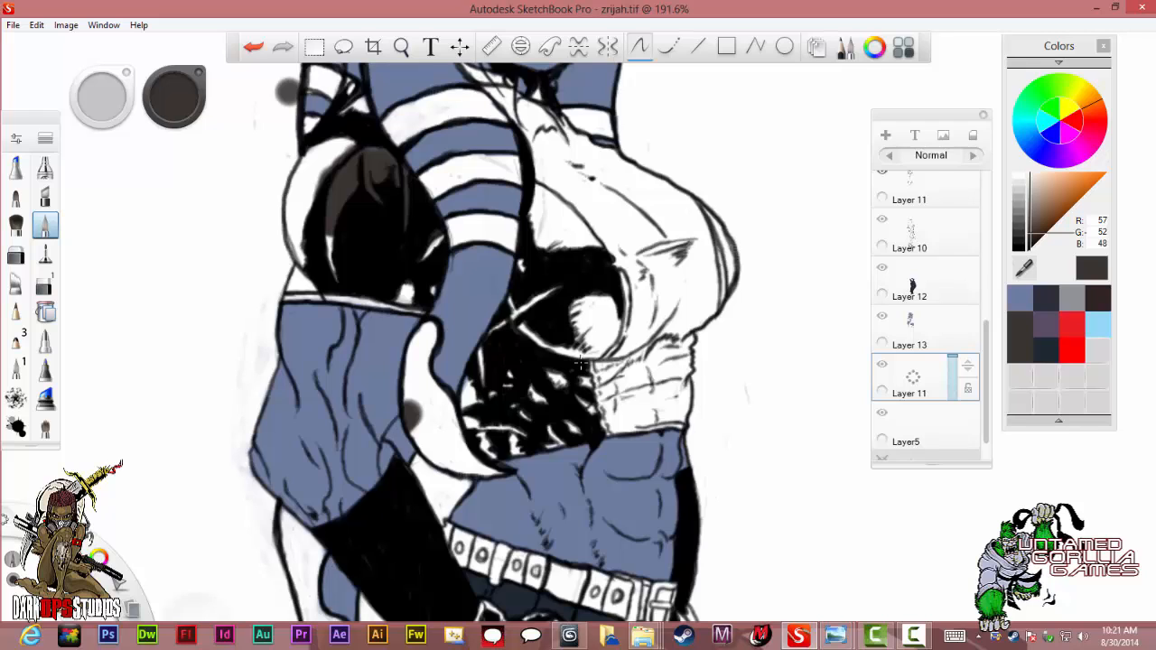
mouse_move(352, 142)
mouse_down()
mouse_move(317, 177)
mouse_move(300, 218)
mouse_move(292, 262)
mouse_move(303, 272)
mouse_up()
mouse_move(329, 234)
mouse_down()
mouse_move(336, 280)
mouse_move(403, 291)
mouse_move(414, 280)
mouse_move(420, 307)
mouse_move(443, 231)
mouse_up()
drag(452, 248, 454, 227)
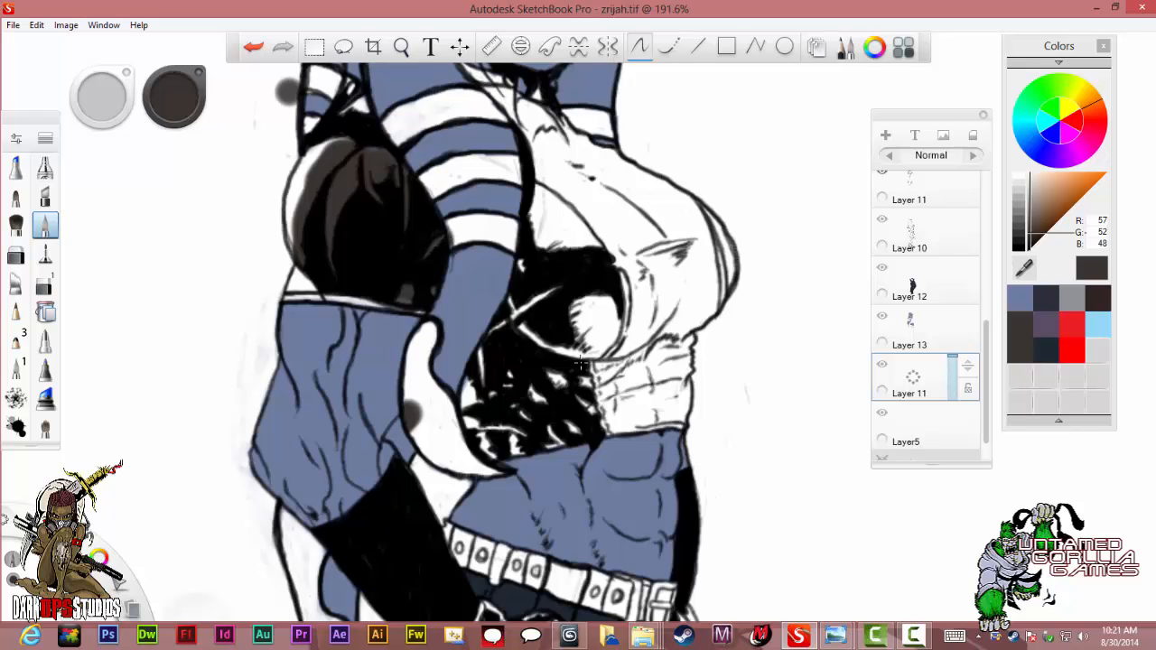
mouse_move(352, 134)
mouse_down()
mouse_move(296, 184)
mouse_move(290, 258)
mouse_up()
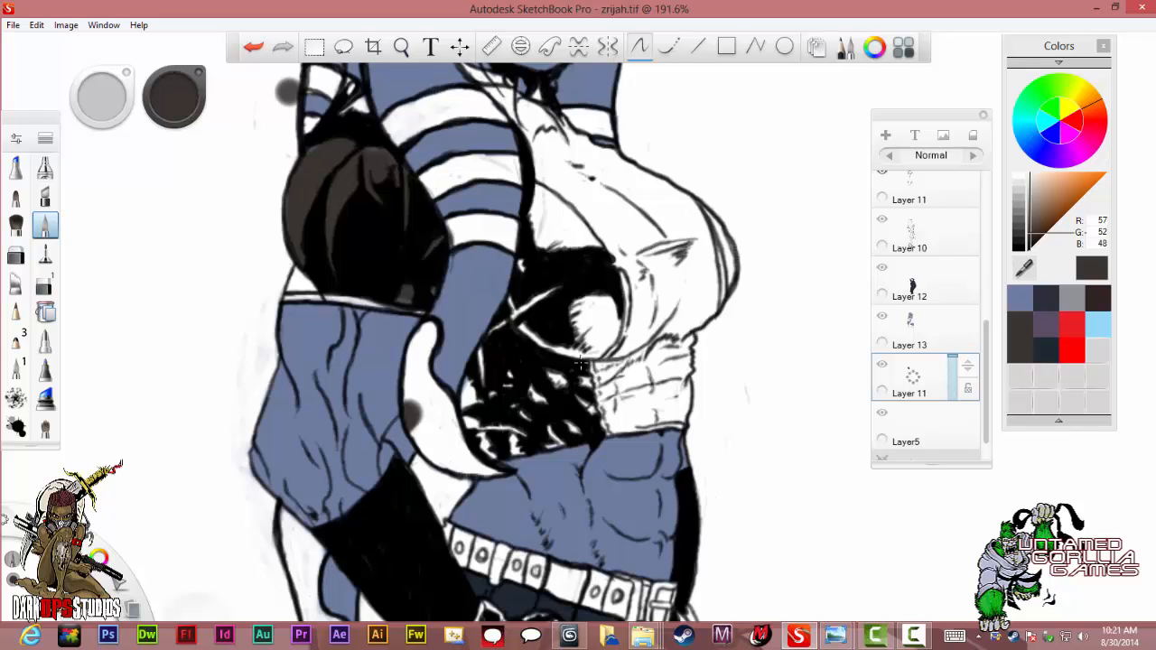
drag(297, 147, 297, 167)
mouse_move(361, 107)
mouse_down()
mouse_move(338, 115)
mouse_move(346, 92)
mouse_up()
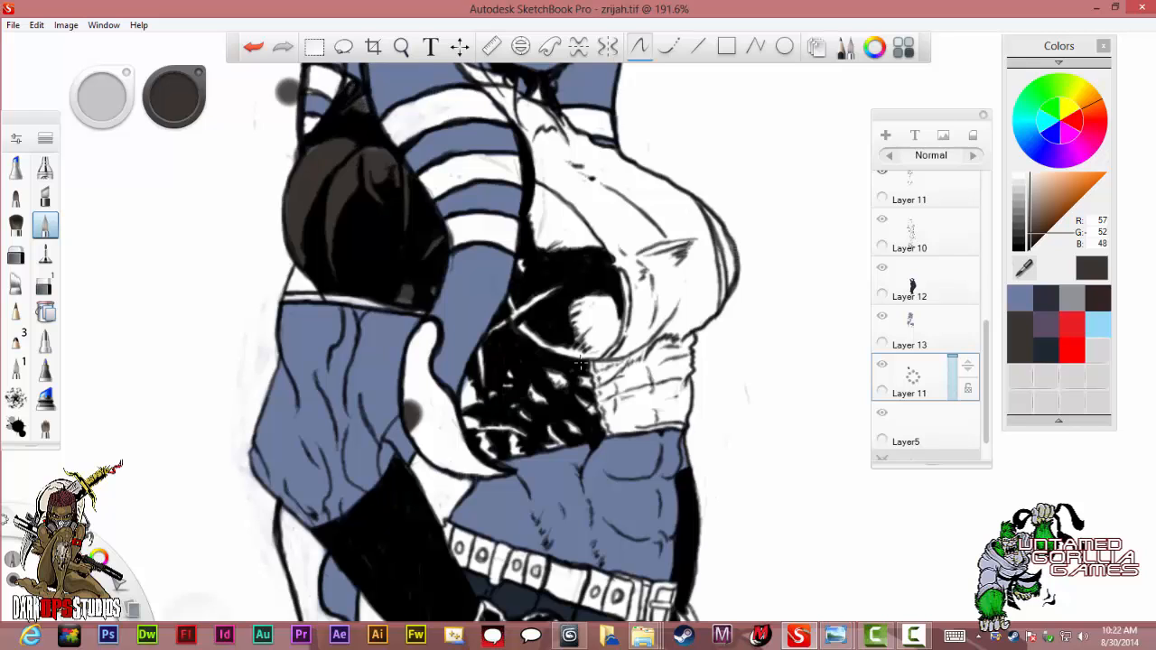
drag(316, 273, 283, 299)
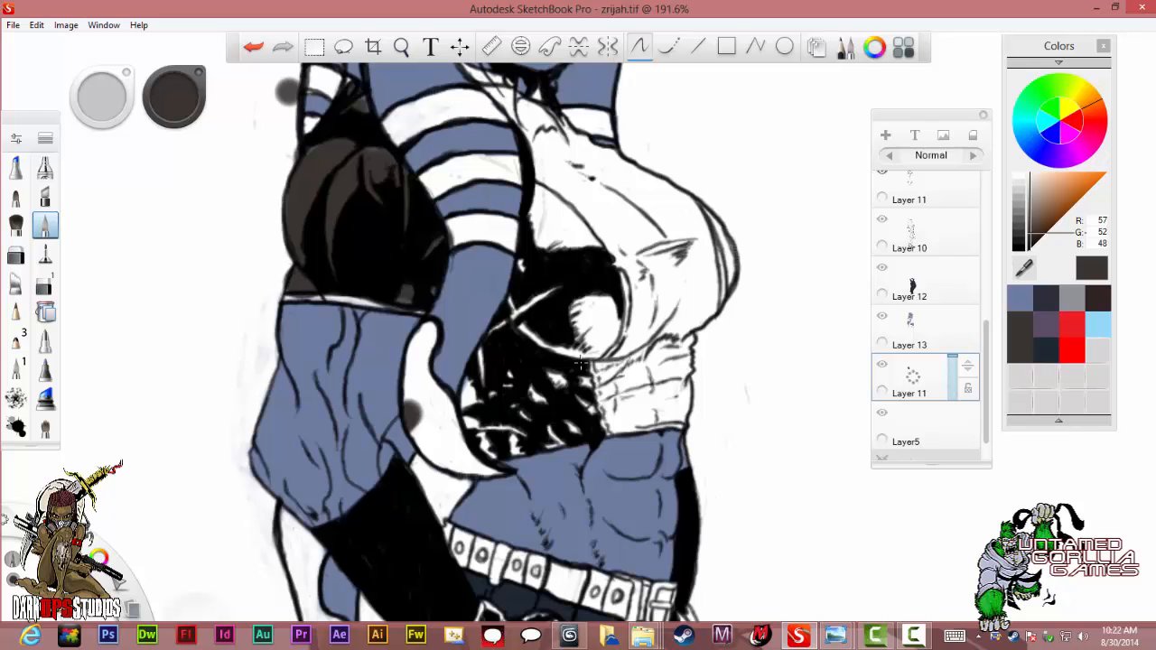
Paint the dark side panel of the top brown-gray, from the upper chest down to the waist edge.
mouse_move(588, 298)
mouse_down()
mouse_move(564, 360)
mouse_move(590, 367)
mouse_up()
mouse_move(615, 323)
mouse_down()
mouse_move(598, 359)
mouse_move(592, 351)
mouse_up()
mouse_move(625, 291)
mouse_down()
mouse_move(589, 324)
mouse_move(587, 312)
mouse_up()
drag(602, 235, 569, 248)
mouse_move(579, 202)
mouse_down()
mouse_move(542, 244)
mouse_move(529, 222)
mouse_up()
mouse_move(566, 177)
mouse_down()
mouse_move(533, 217)
mouse_move(499, 334)
mouse_up()
mouse_move(559, 287)
mouse_down()
mouse_move(527, 349)
mouse_move(545, 385)
mouse_move(583, 390)
mouse_up()
mouse_move(582, 395)
mouse_down()
mouse_move(575, 403)
mouse_move(592, 416)
mouse_up()
drag(581, 422, 565, 430)
drag(582, 421, 542, 449)
drag(582, 420, 481, 459)
drag(503, 421, 470, 452)
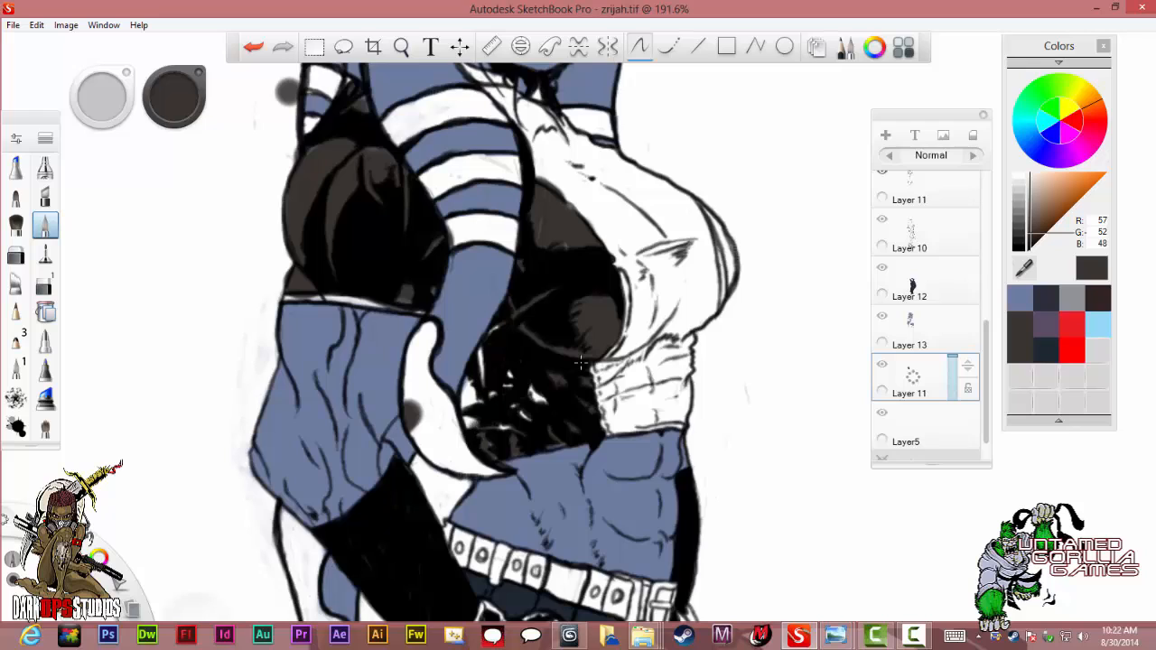
Fill the remaining white gaps in the top's side panel next to the hanging head tail with dark brown-gray.
drag(479, 403, 464, 428)
drag(483, 387, 461, 412)
drag(486, 345, 462, 397)
drag(499, 324, 486, 339)
drag(498, 391, 489, 396)
mouse_move(514, 372)
mouse_down()
mouse_move(503, 389)
mouse_move(520, 419)
mouse_up()
drag(548, 395, 539, 406)
mouse_move(467, 409)
mouse_down()
mouse_move(452, 445)
mouse_move(458, 434)
mouse_up()
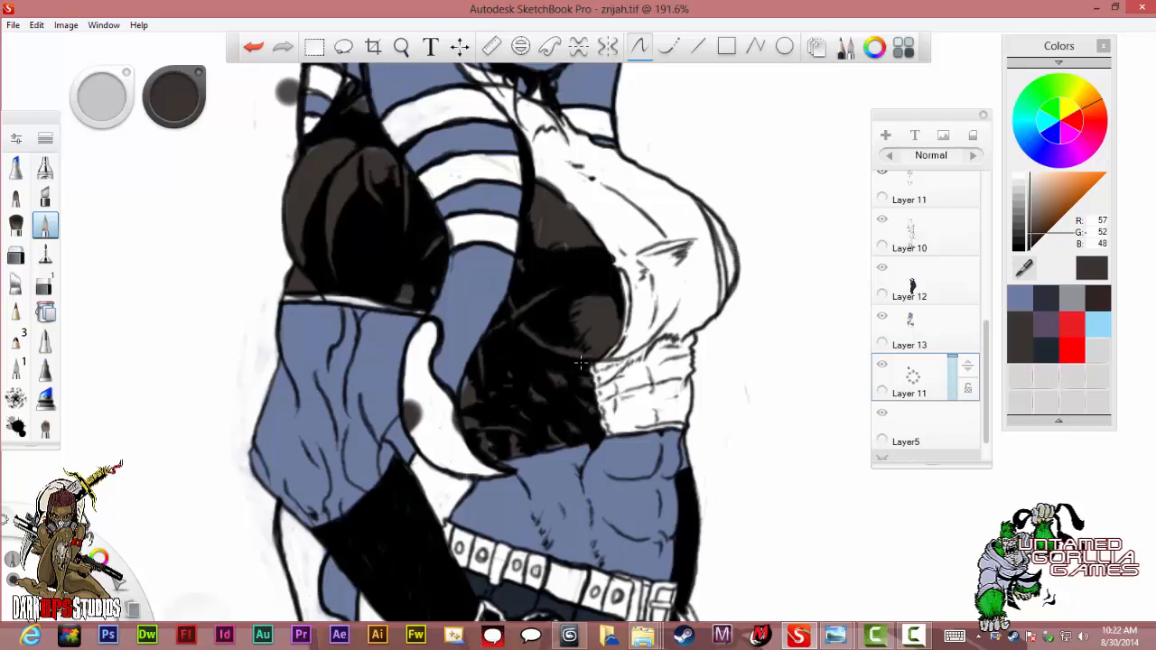
click(646, 307)
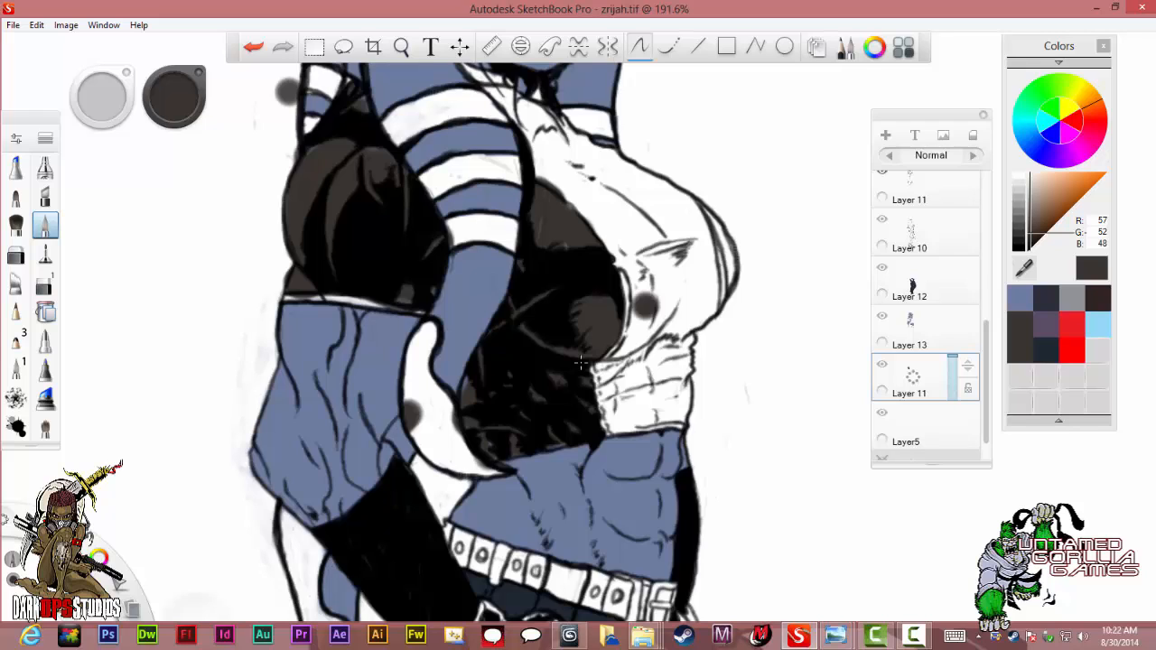
key(ctrl+z)
click(718, 246)
key(ctrl+z)
Paint the far outer edge of the chest dark brown-gray and undo the stray dab inside the white front.
click(735, 275)
click(734, 275)
mouse_move(734, 273)
mouse_down()
mouse_move(710, 208)
mouse_move(727, 230)
mouse_up()
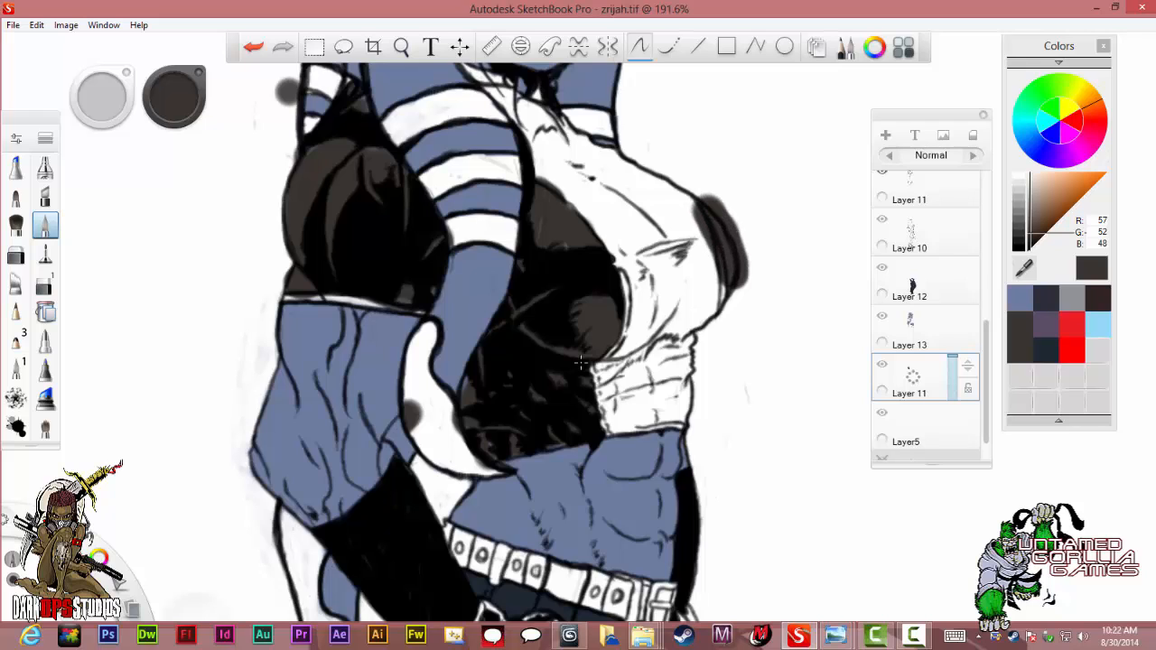
drag(733, 274, 727, 301)
click(682, 297)
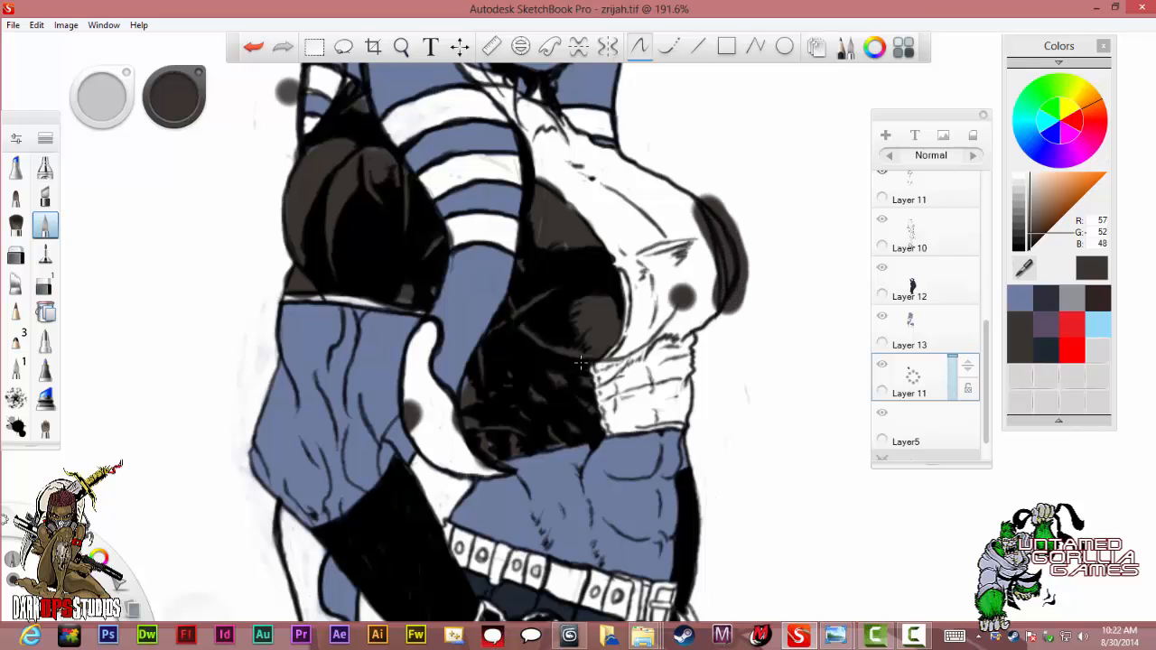
key(ctrl+z)
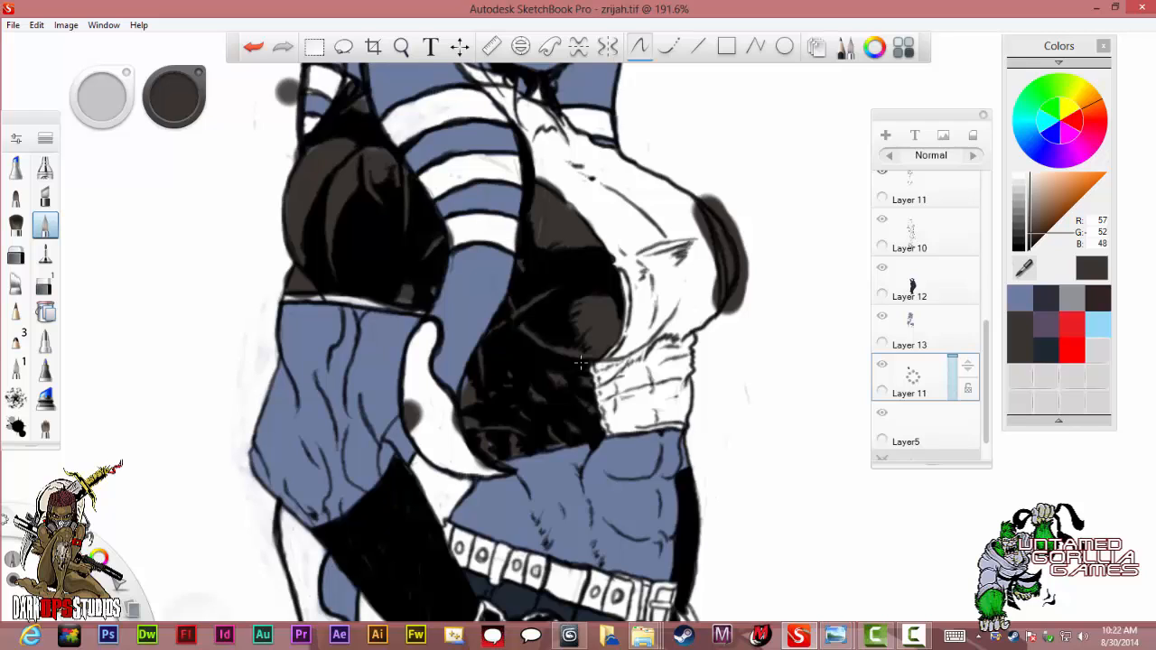
drag(568, 200, 592, 227)
On Layer 13, erase the blue skin color spilling over the top's dark side panel beside the hanging head tail's tip.
scroll(416, 189, down, 3)
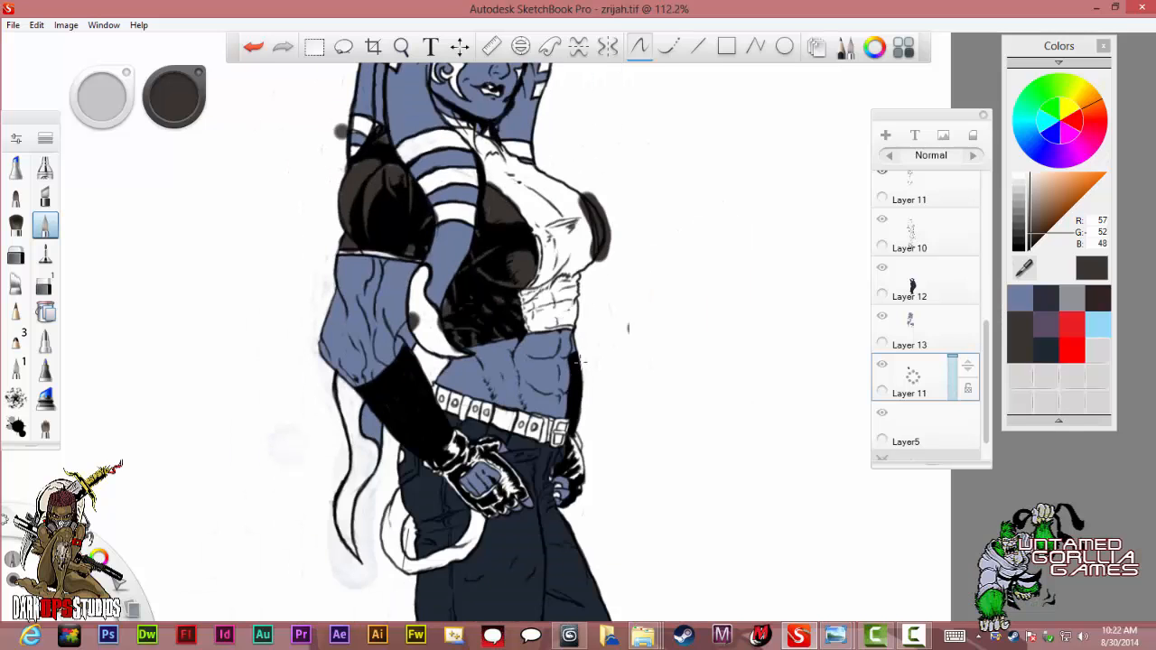
click(913, 327)
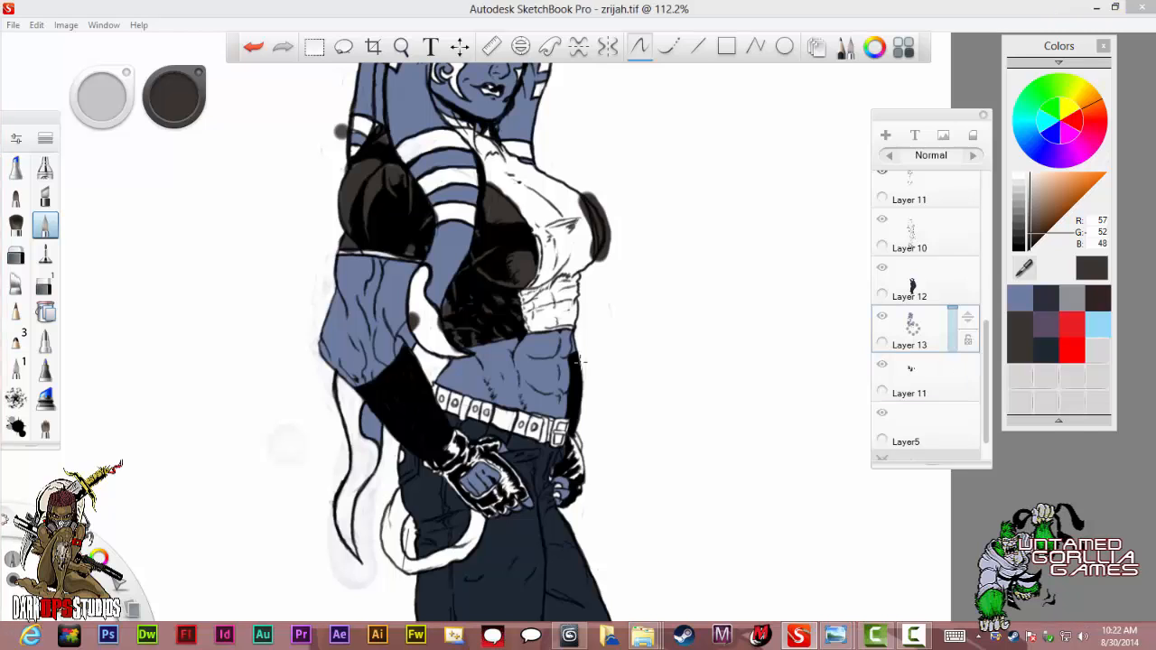
drag(43, 373, 43, 262)
click(45, 374)
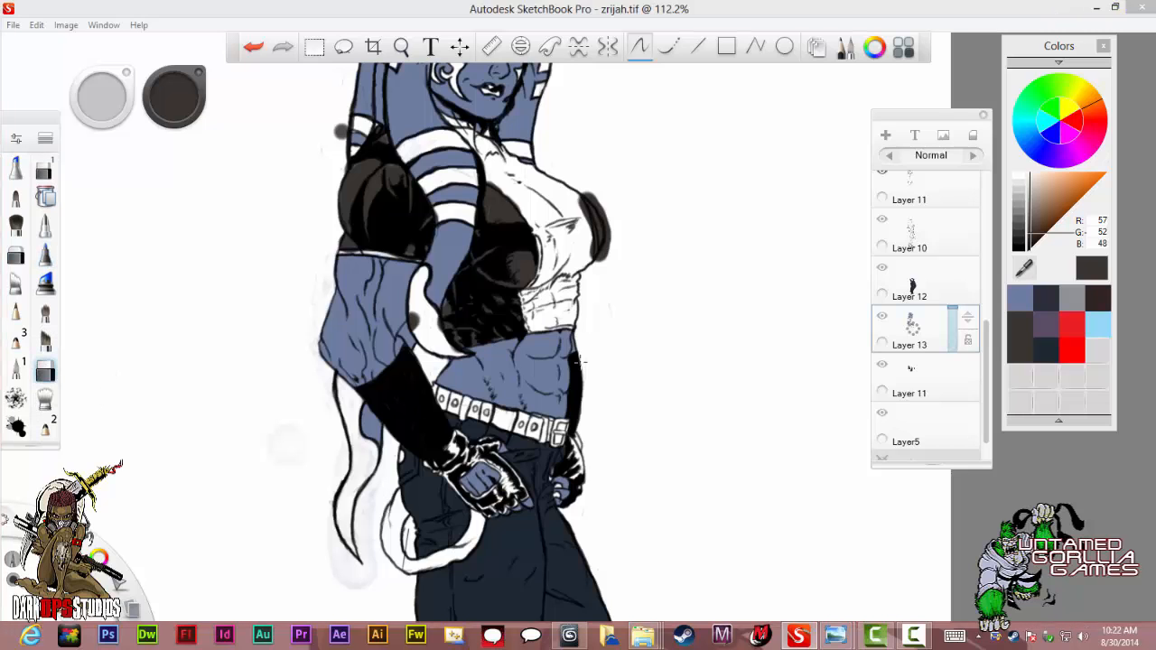
scroll(579, 361, up, 4)
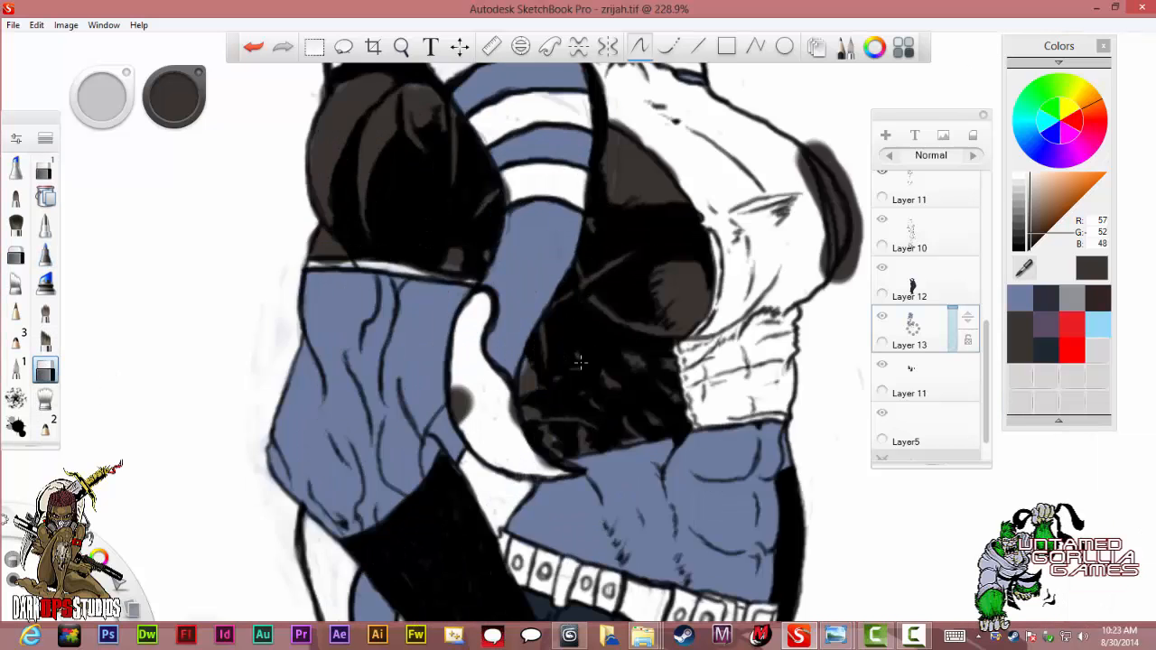
scroll(579, 362, up, 3)
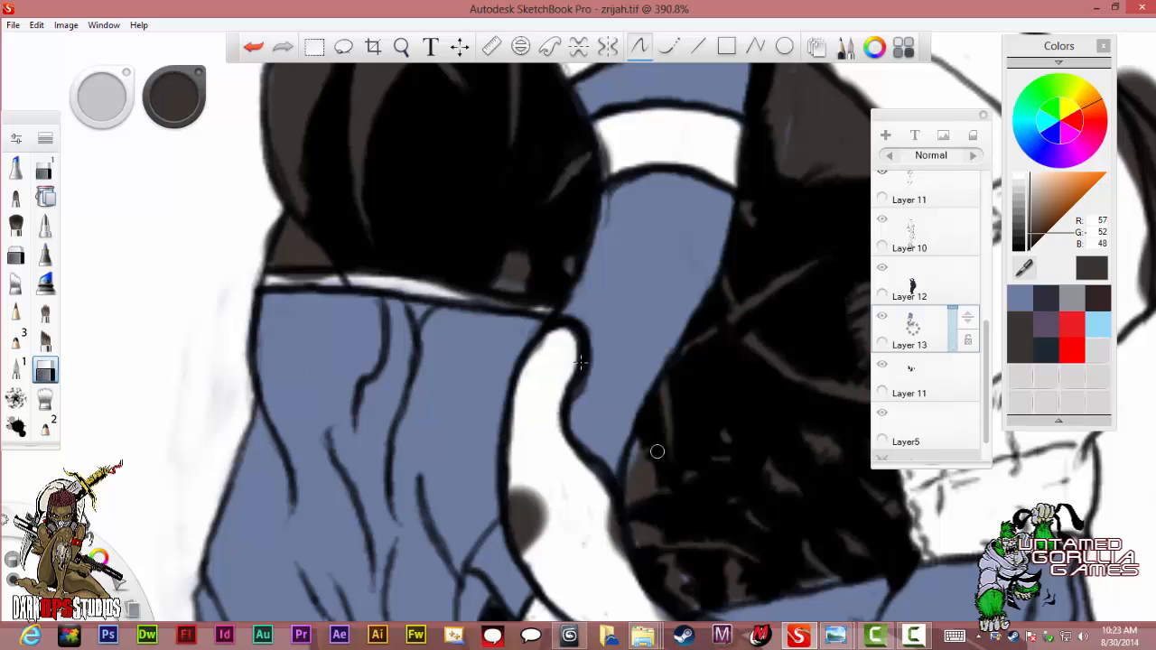
drag(634, 464, 635, 449)
scroll(579, 361, down, 5)
scroll(581, 362, up, 8)
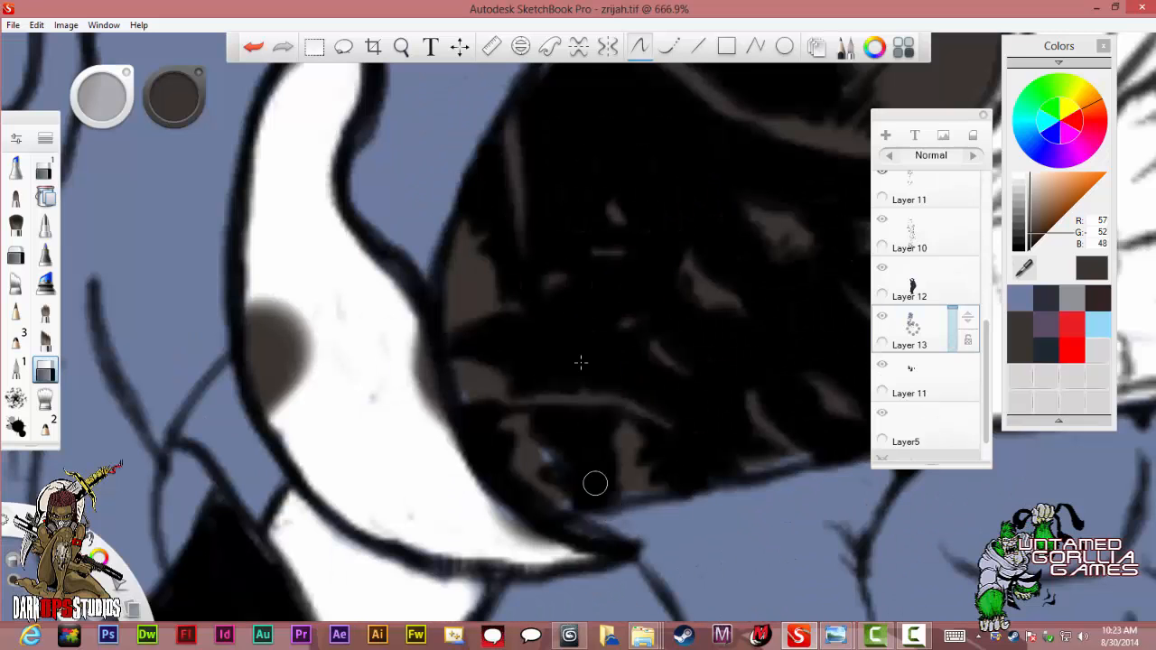
drag(564, 467, 550, 456)
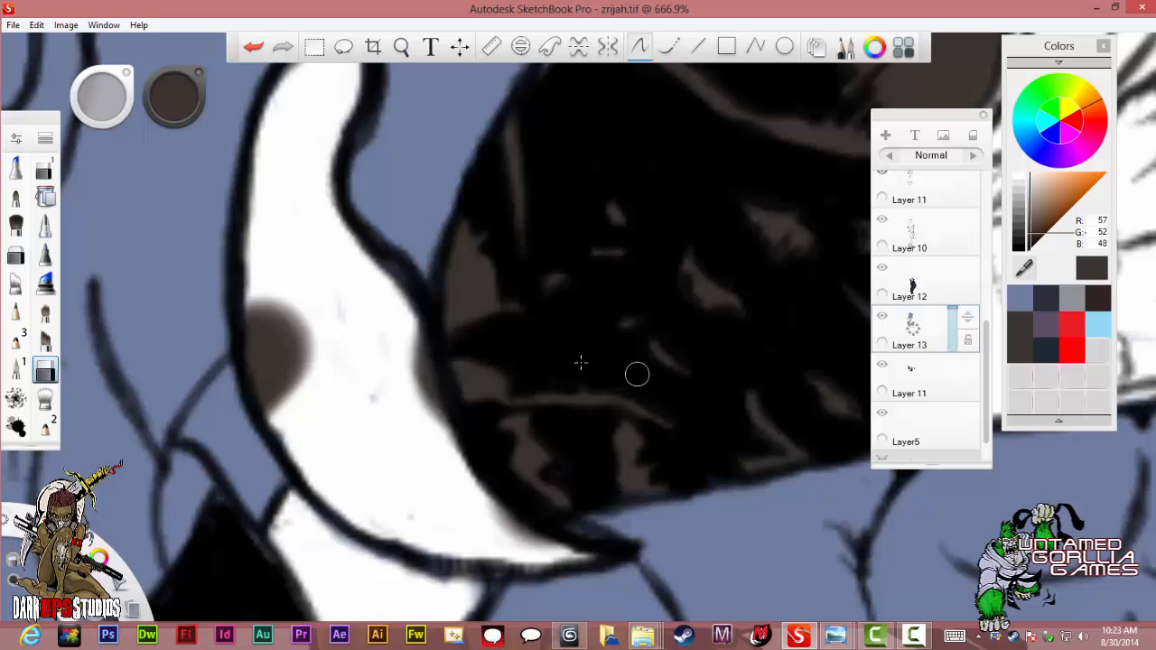
Undo the last eraser strokes and erase the color spill along the shoulder piece's edge beside the striped head tail again.
scroll(638, 377, down, 1)
scroll(581, 363, down, 2)
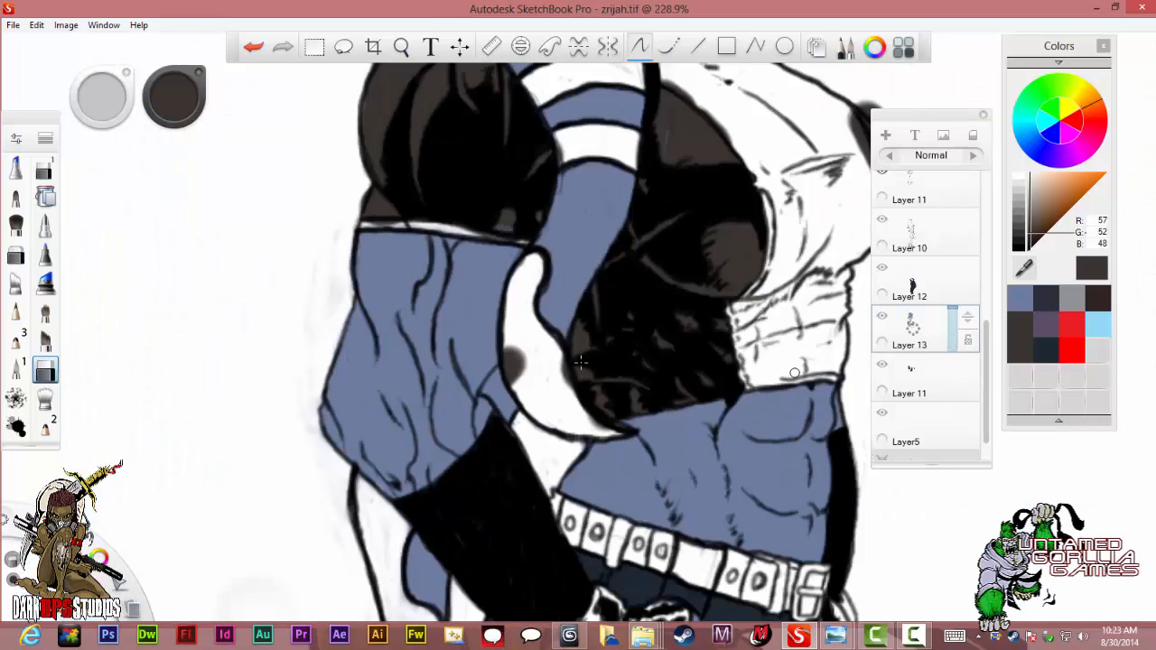
scroll(581, 362, up, 4)
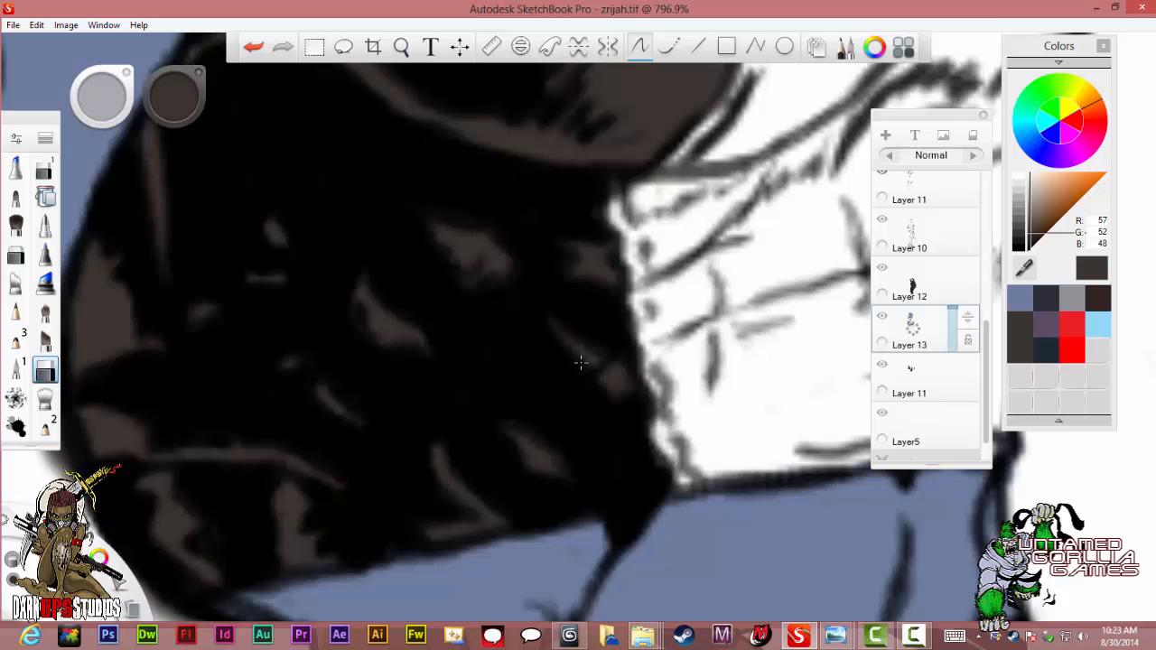
scroll(358, 304, down, 5)
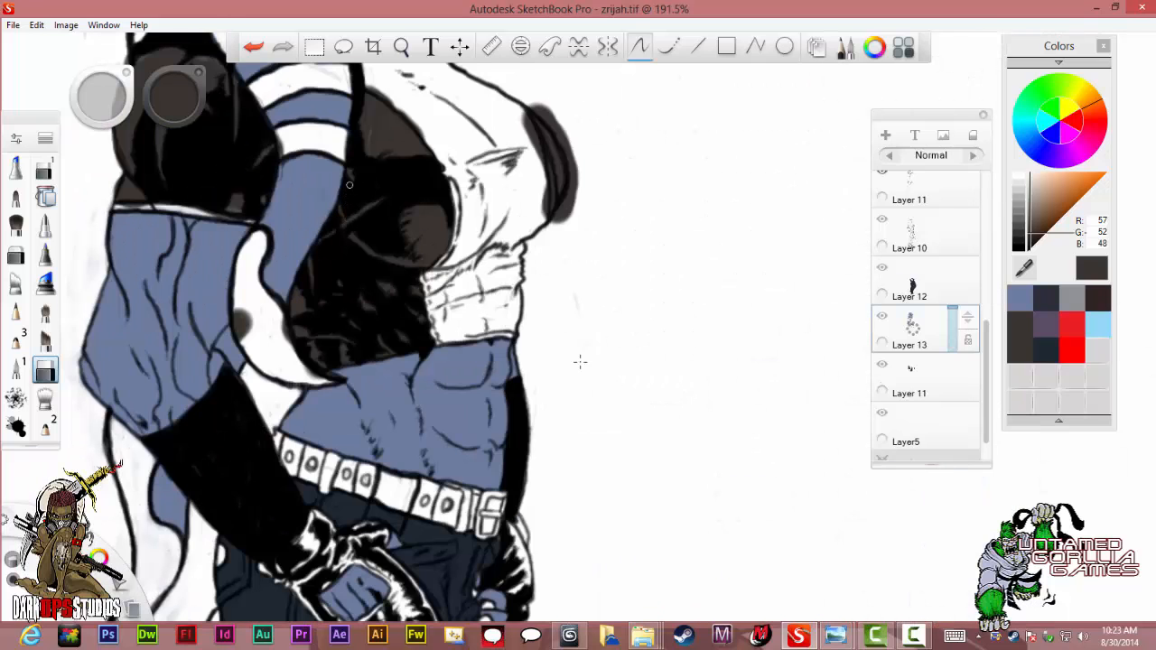
scroll(374, 118, up, 4)
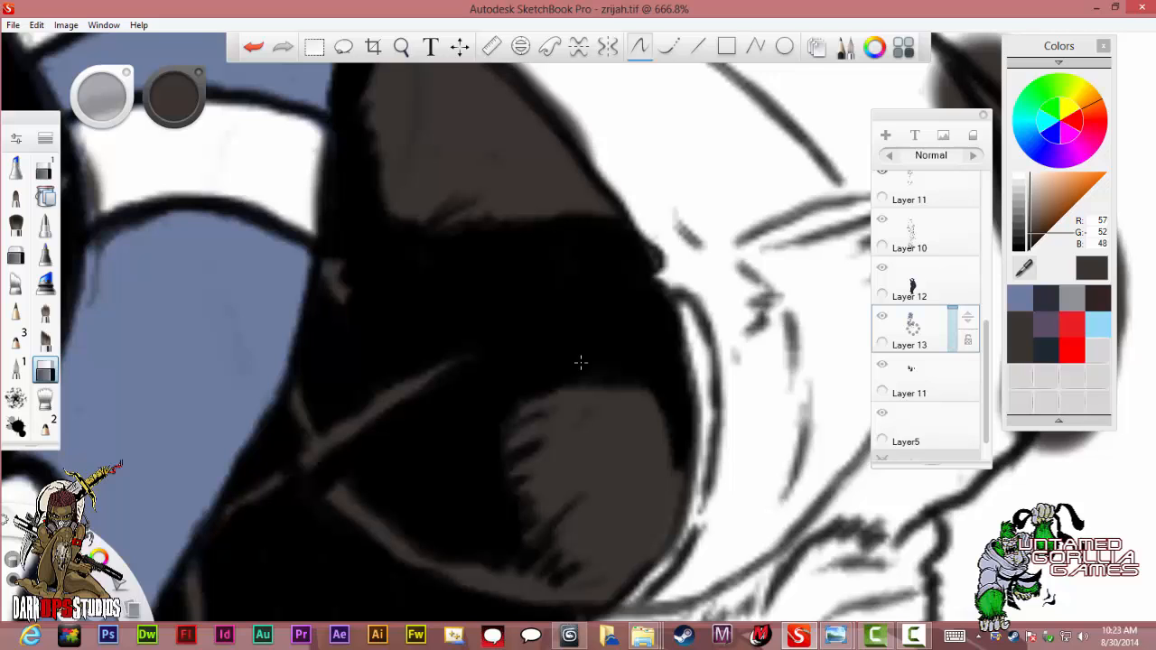
scroll(581, 362, down, 6)
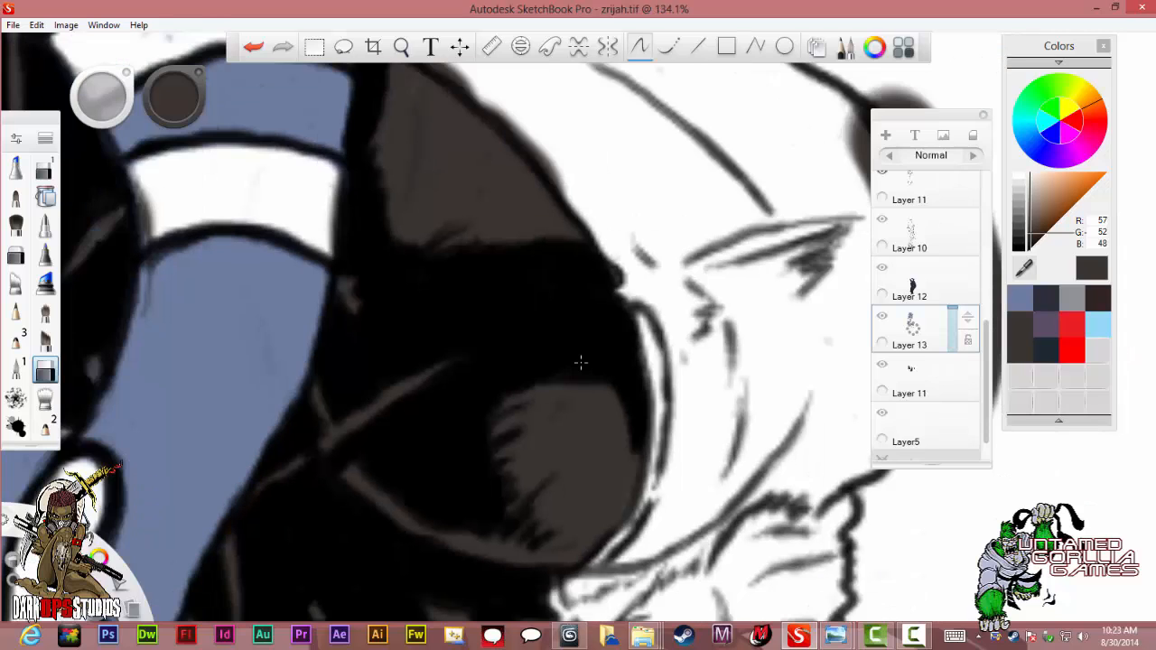
scroll(581, 362, up, 6)
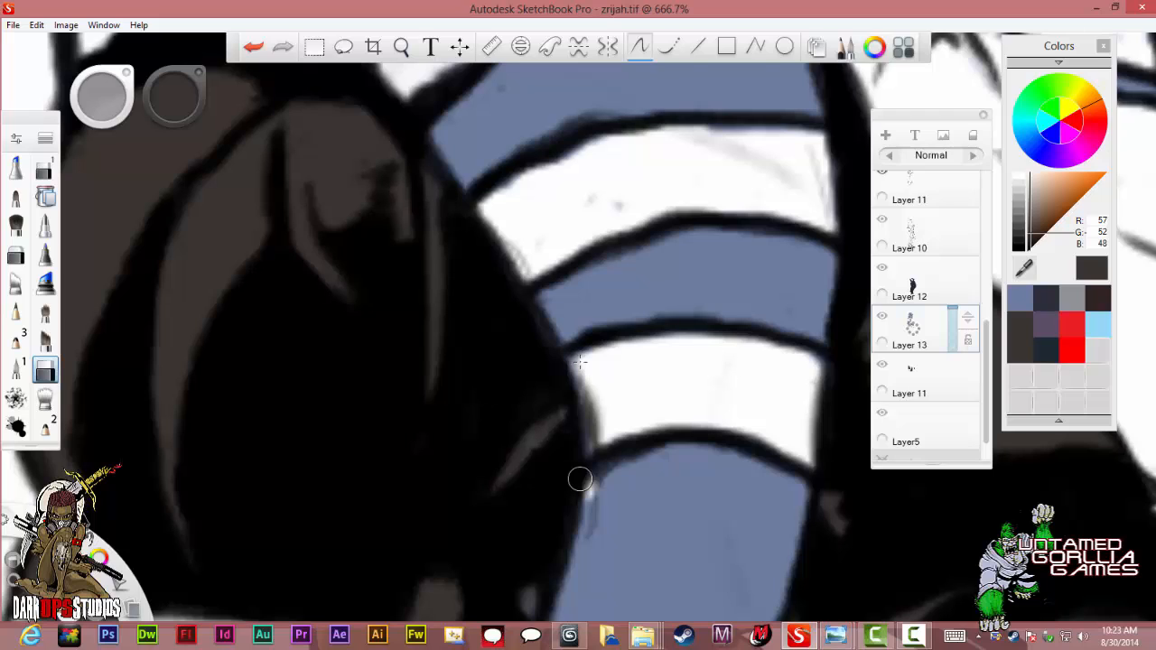
key(ctrl+z)
key(ctrl+z)
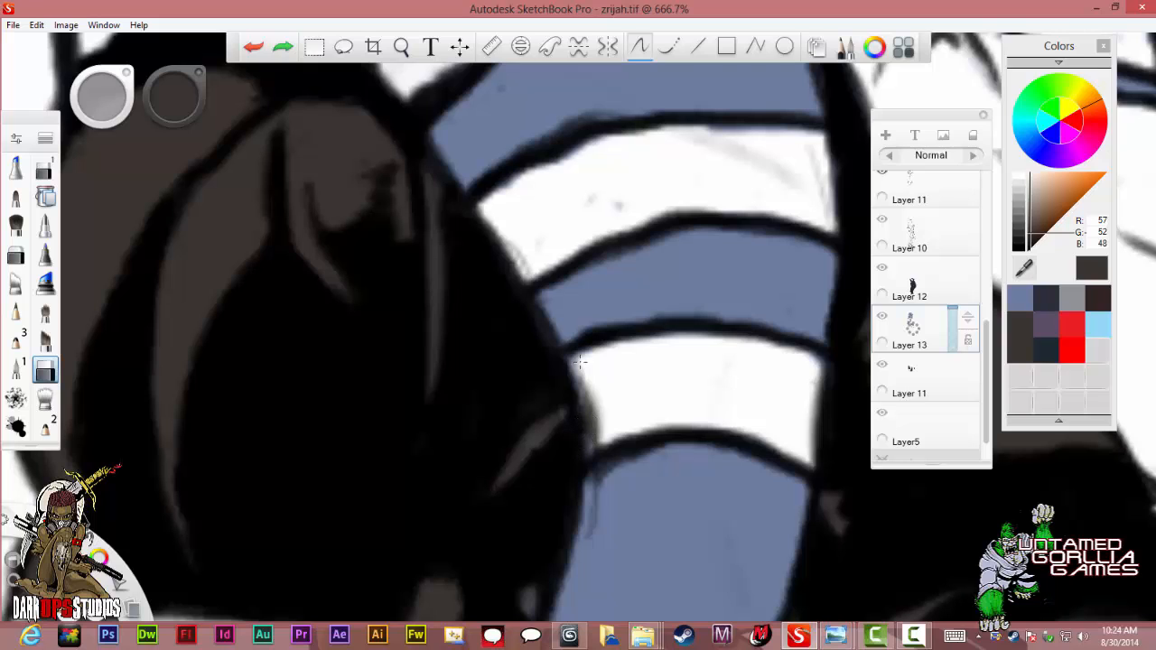
drag(565, 418, 531, 439)
scroll(580, 363, down, 6)
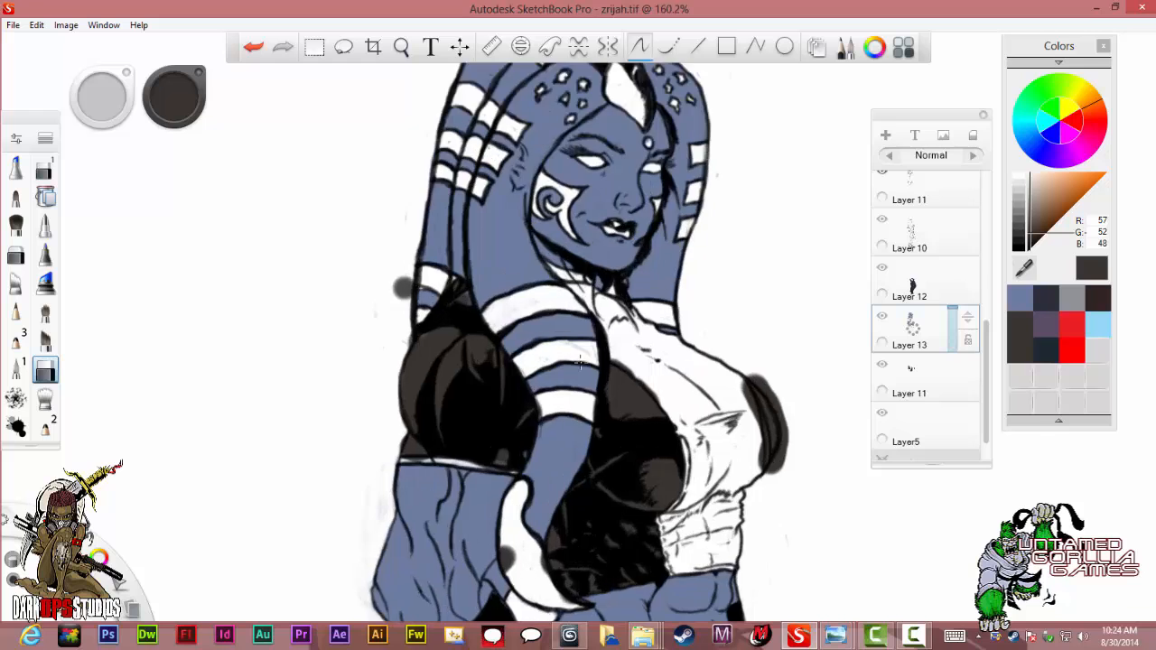
Erase the blue spill from the strap and along the upper edge of the rounded shoulder piece.
scroll(579, 362, up, 6)
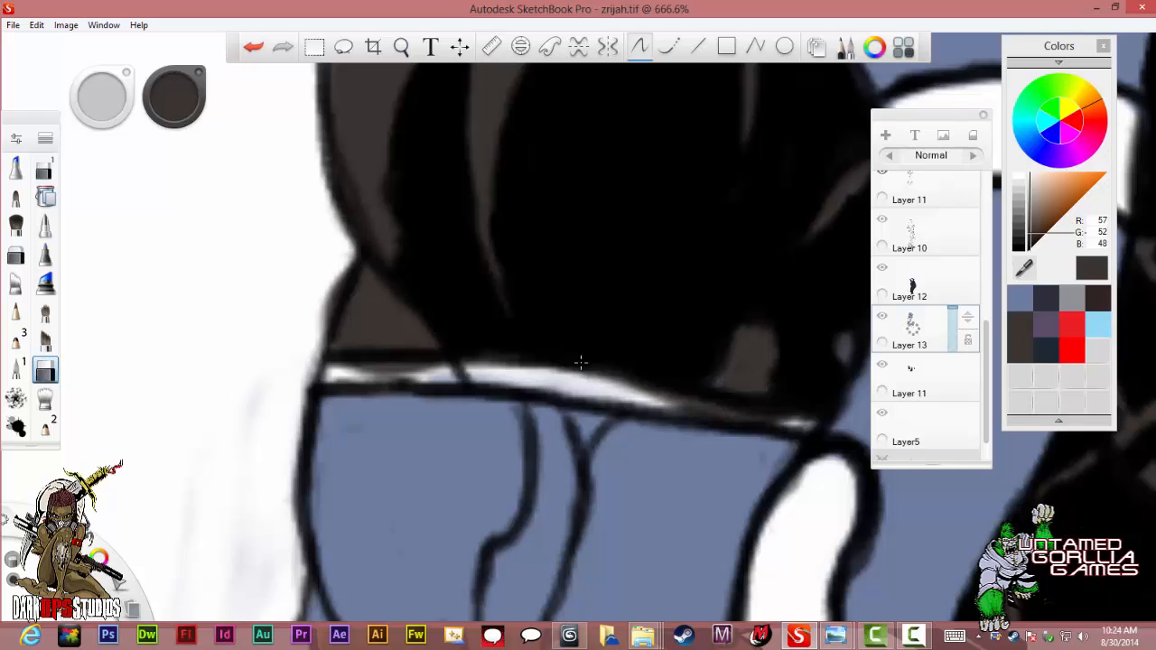
scroll(581, 362, down, 4)
scroll(581, 362, up, 1)
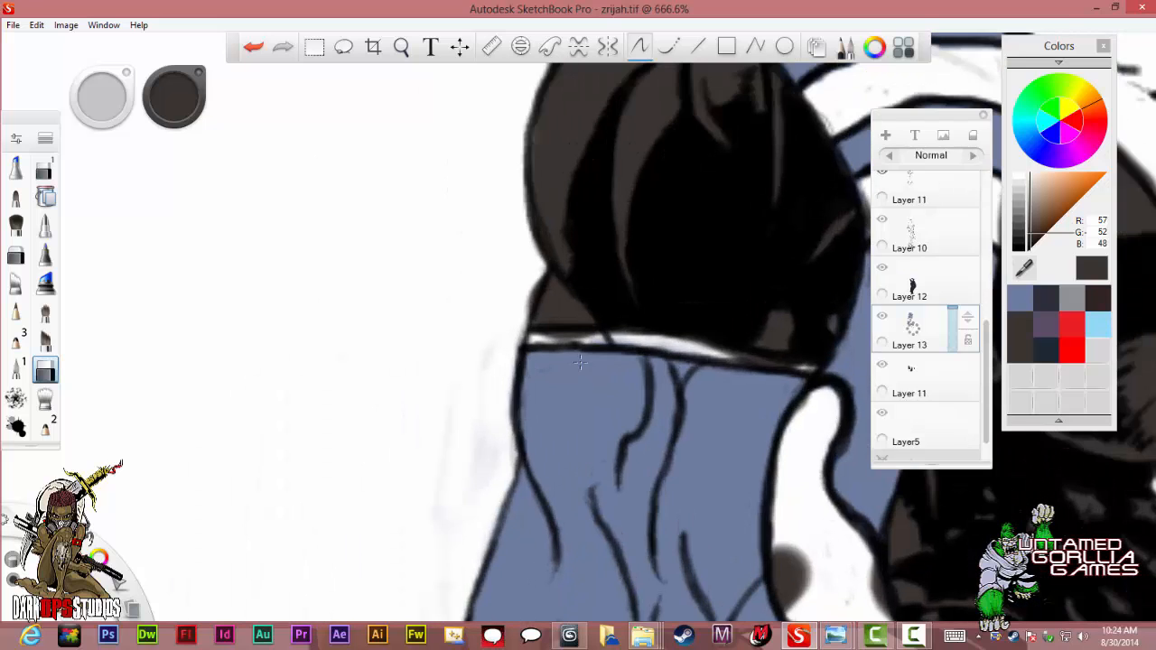
scroll(581, 363, up, 2)
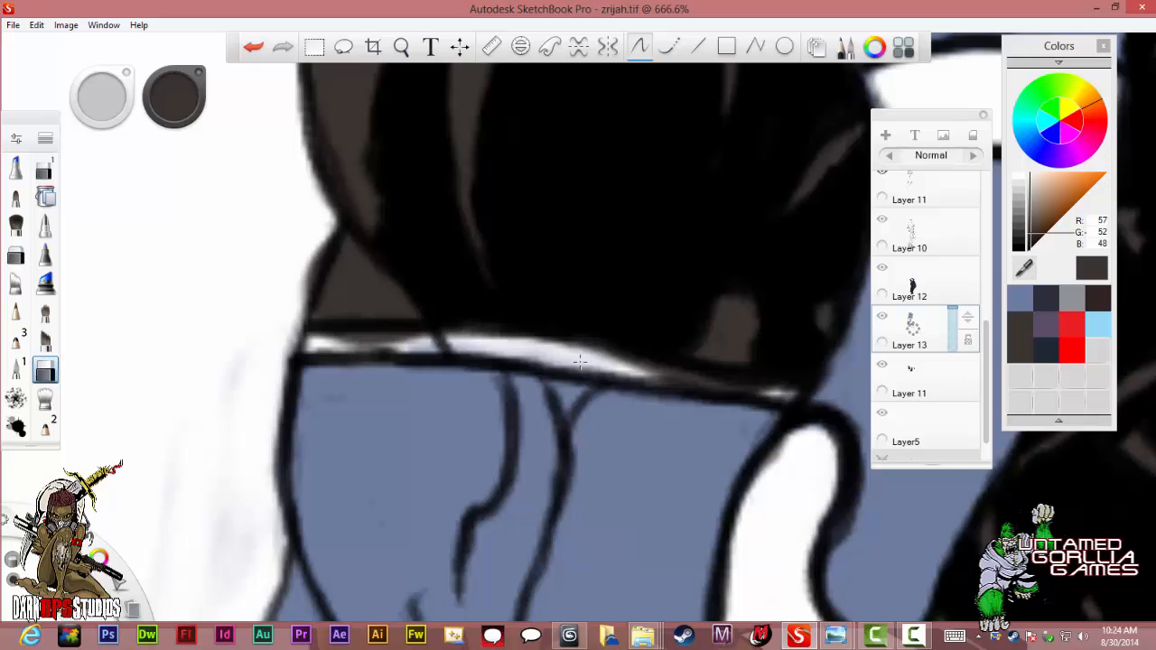
scroll(581, 363, down, 6)
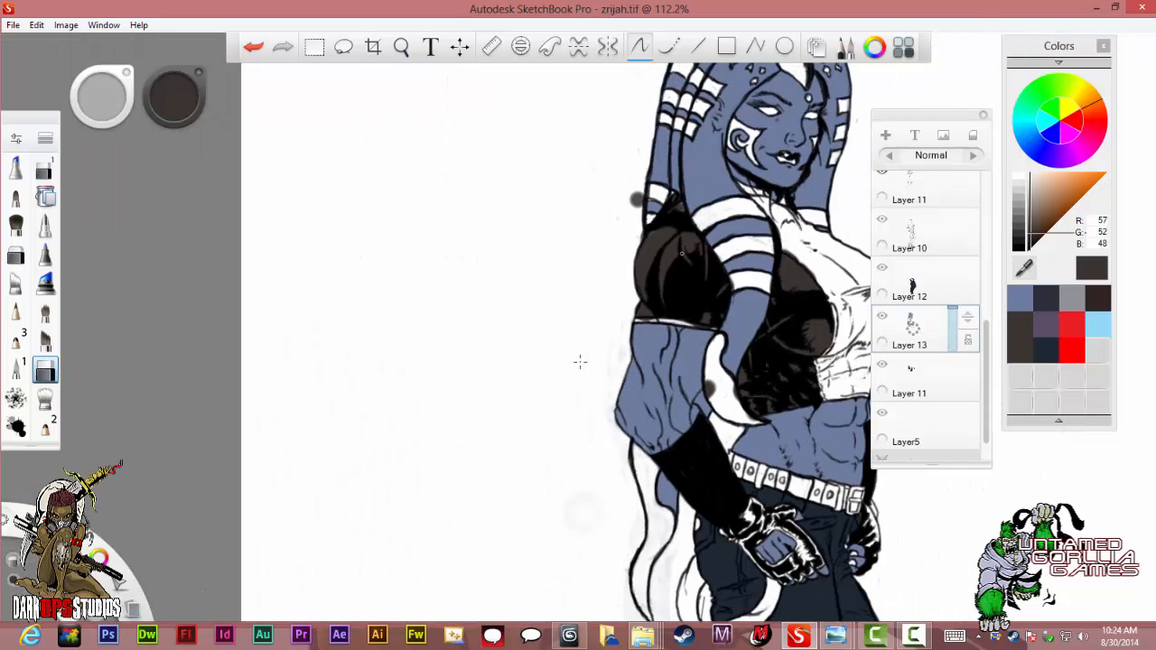
scroll(581, 362, up, 5)
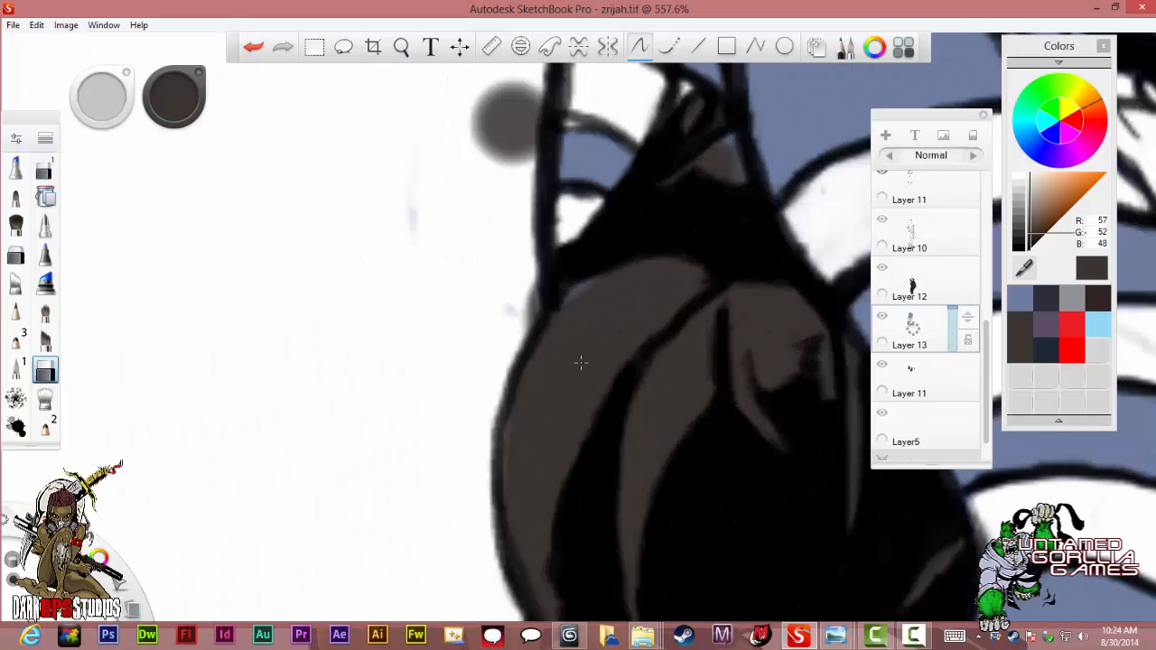
mouse_move(724, 151)
mouse_down()
mouse_move(723, 133)
mouse_move(736, 173)
mouse_up()
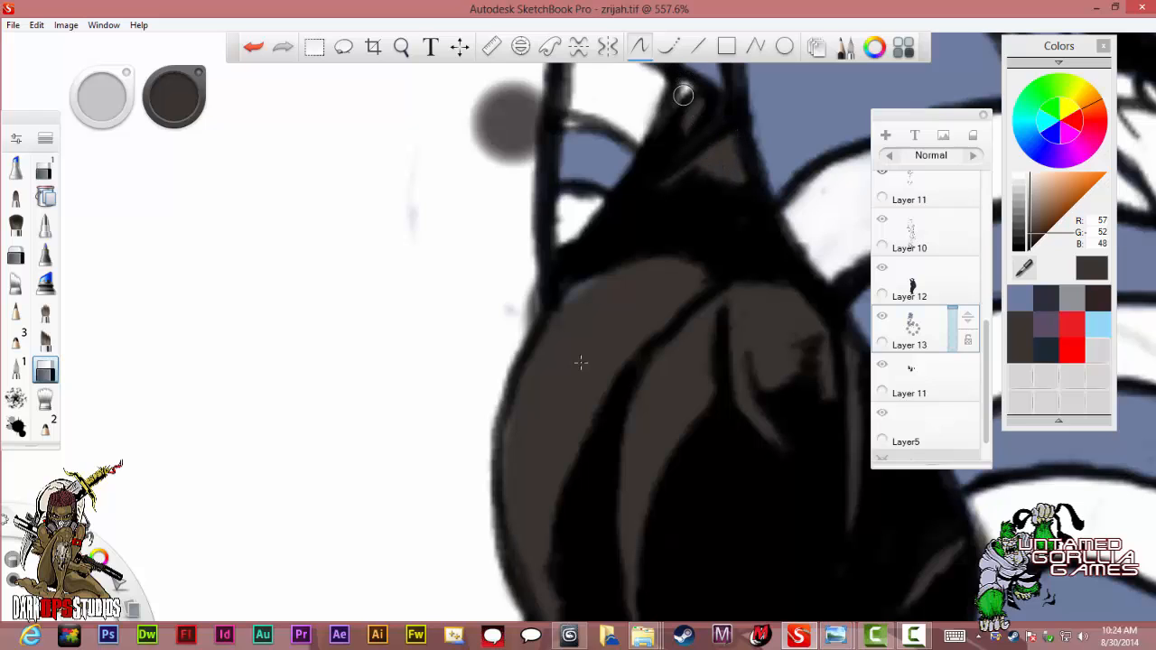
drag(595, 282, 570, 296)
scroll(509, 445, down, 2)
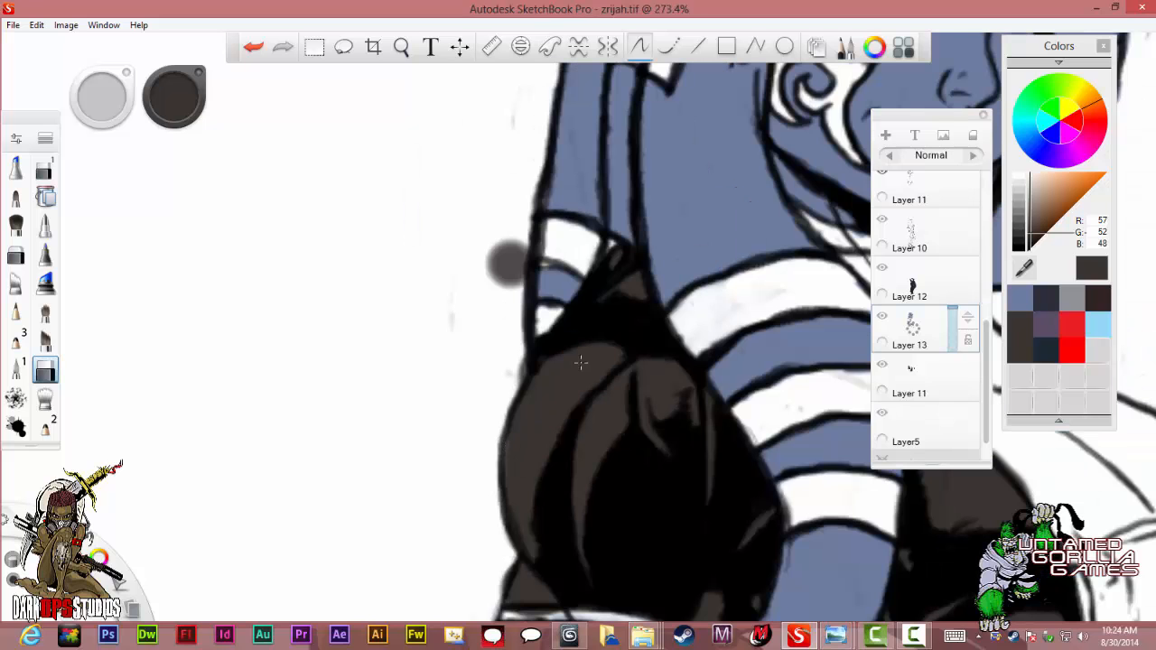
Return to the lower Layer 11 with the fine-tipped brush and paint the shoulder piece's outer edge dark brown-gray.
scroll(518, 459, down, 3)
scroll(522, 538, up, 3)
scroll(513, 333, up, 2)
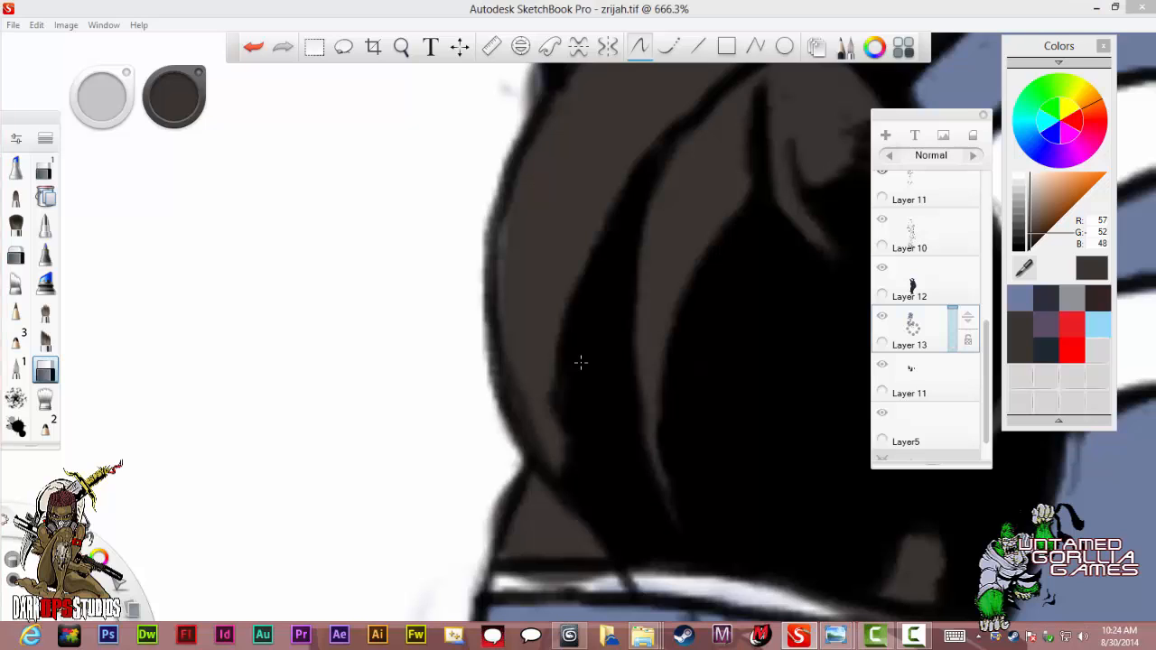
click(935, 378)
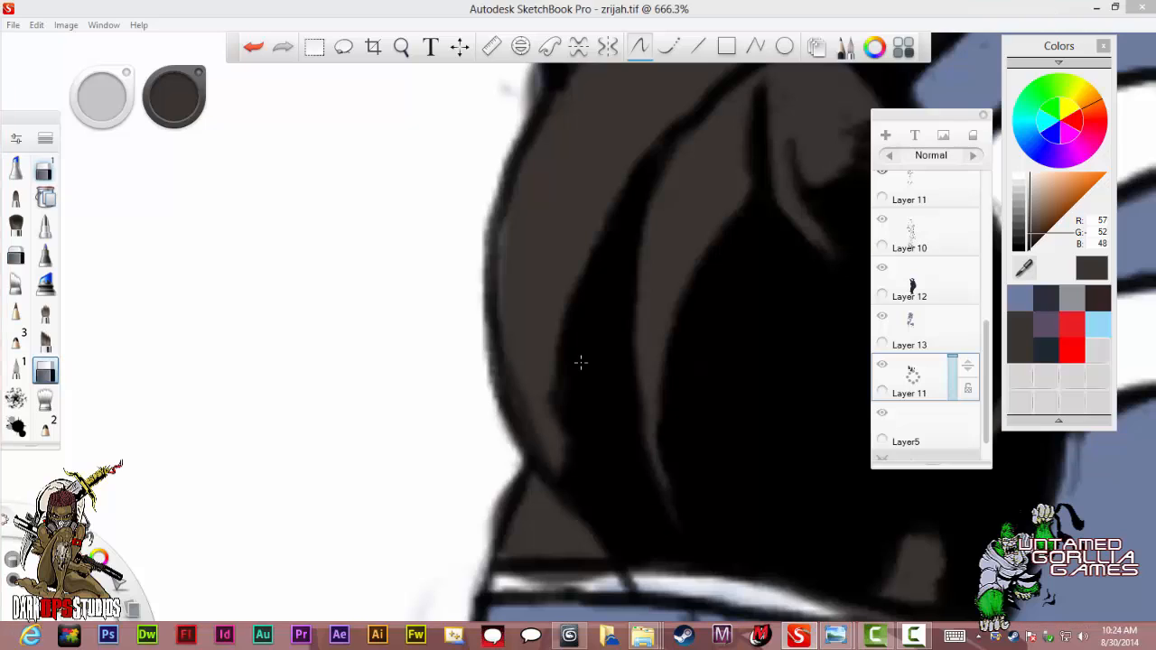
drag(45, 174, 45, 289)
click(45, 226)
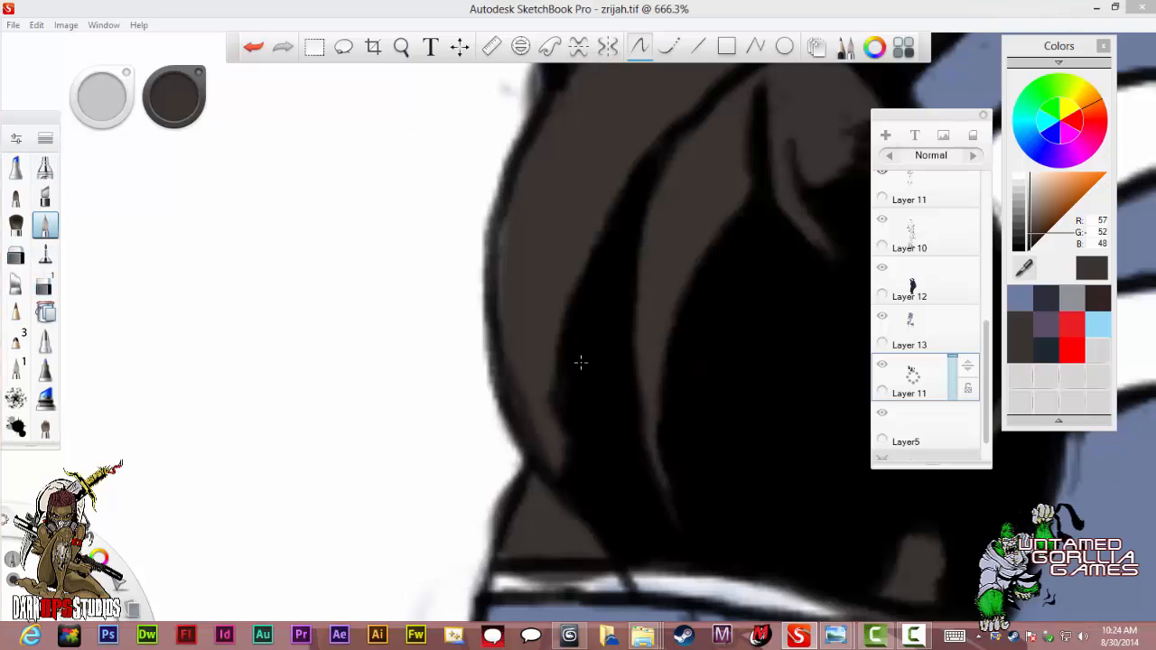
key(ctrl+z)
mouse_move(484, 303)
mouse_down()
mouse_move(496, 210)
mouse_move(489, 352)
mouse_up()
key(ctrl+z)
drag(486, 264, 499, 181)
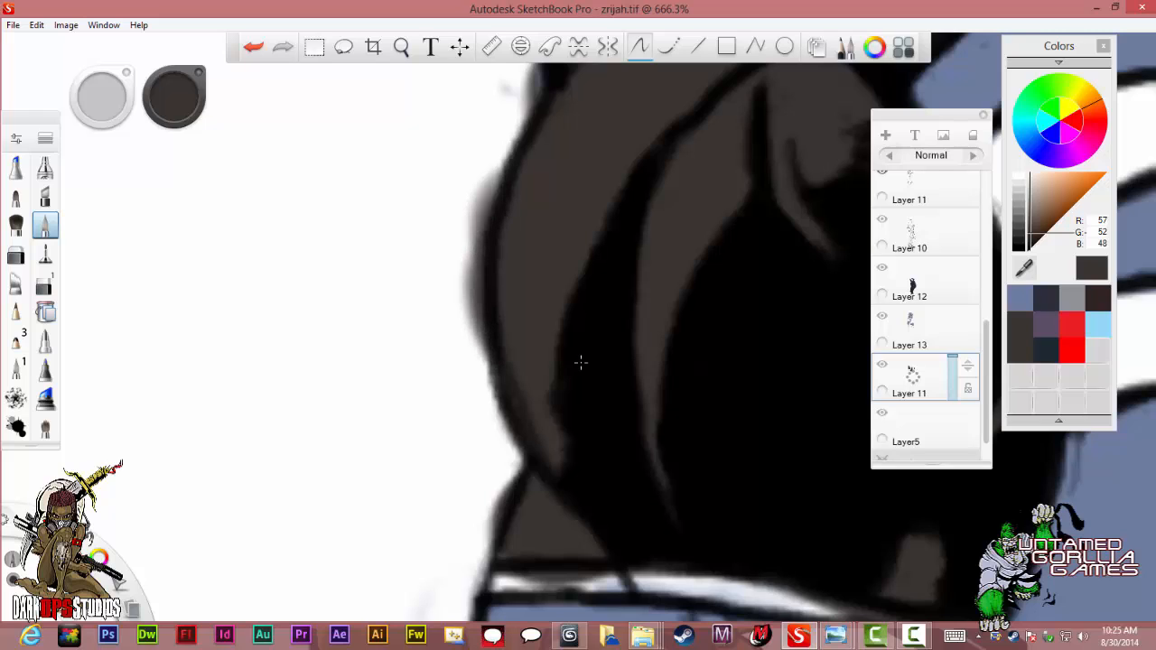
Extend the dark brown-gray along the shoulder piece's lower outer edge and the small area under it, undoing excess strokes.
drag(508, 388, 510, 461)
mouse_move(510, 420)
mouse_down()
mouse_move(511, 483)
mouse_move(488, 569)
mouse_up()
drag(479, 515, 510, 589)
key(ctrl+z)
key(ctrl+z)
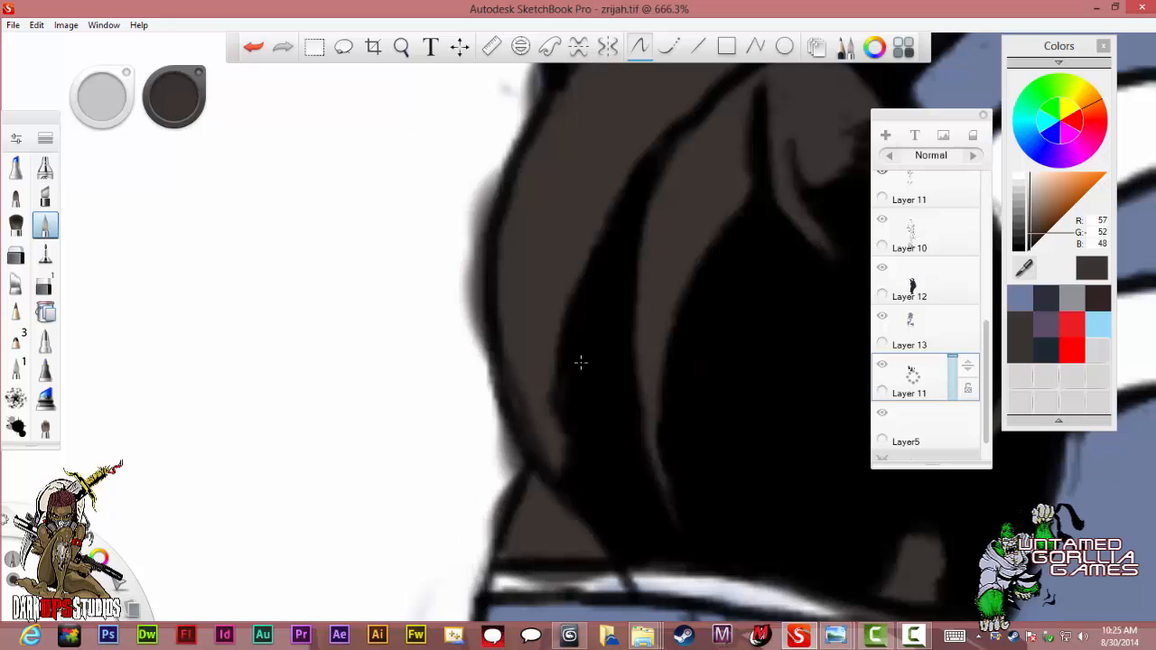
key(ctrl+y)
key(ctrl+z)
key(ctrl+y)
key(ctrl+z)
Examine the dark brown-gray coverage around the shoulder piece and top for spill outside the ink lines.
scroll(580, 362, down, 5)
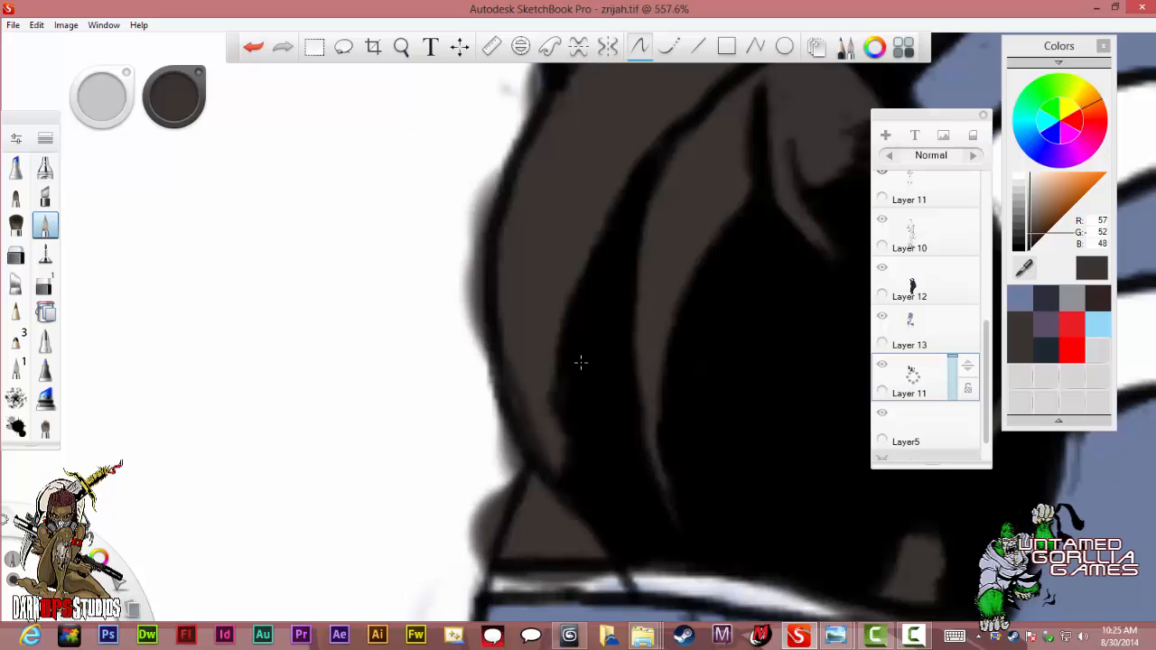
scroll(580, 363, down, 3)
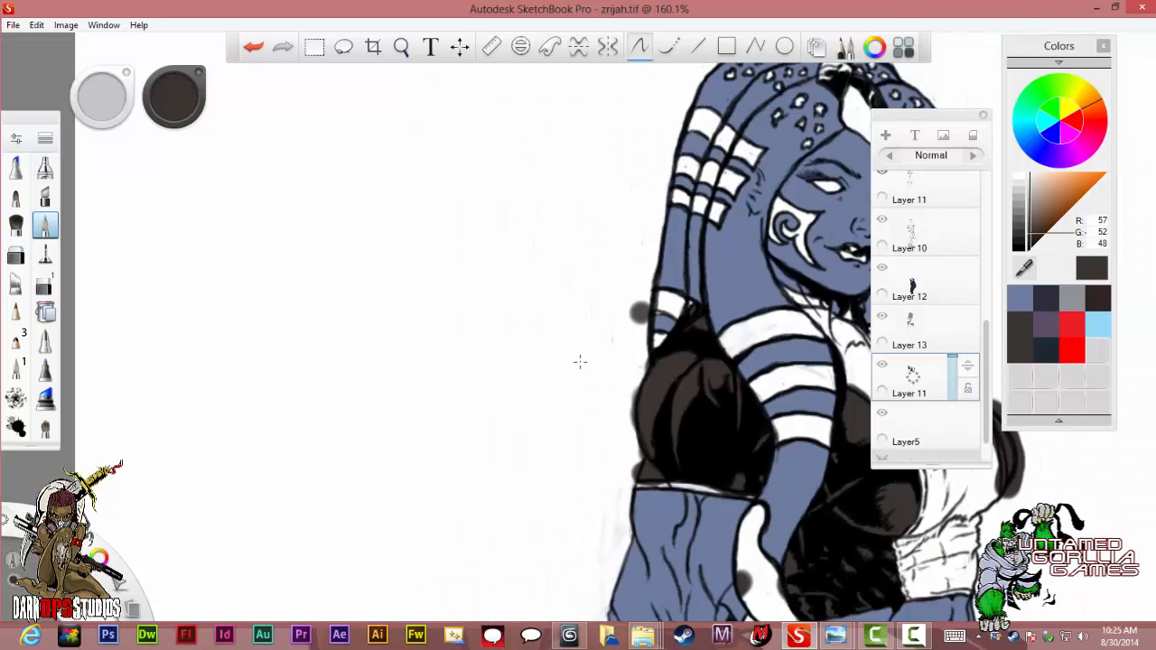
scroll(580, 363, up, 3)
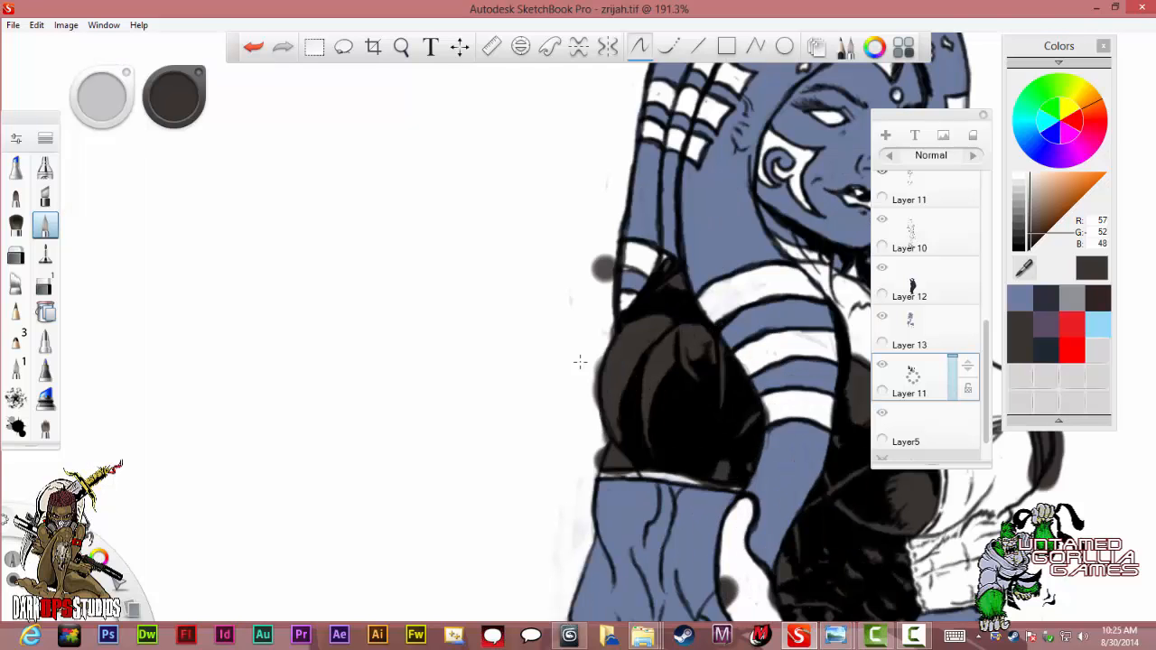
scroll(580, 362, down, 3)
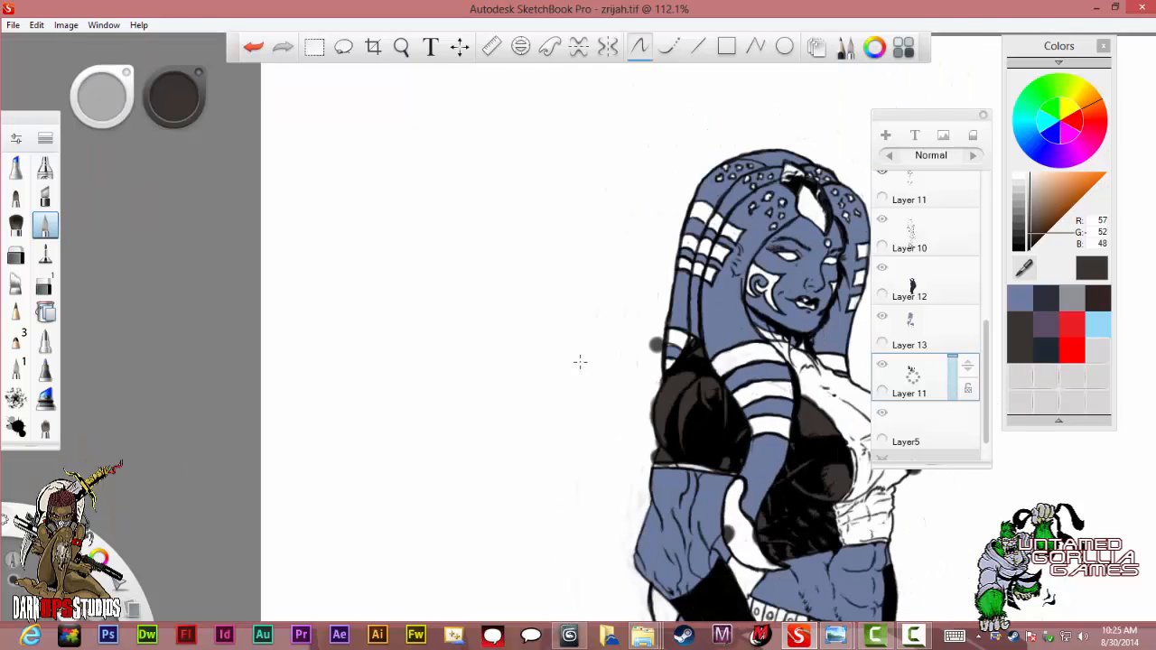
scroll(580, 363, up, 6)
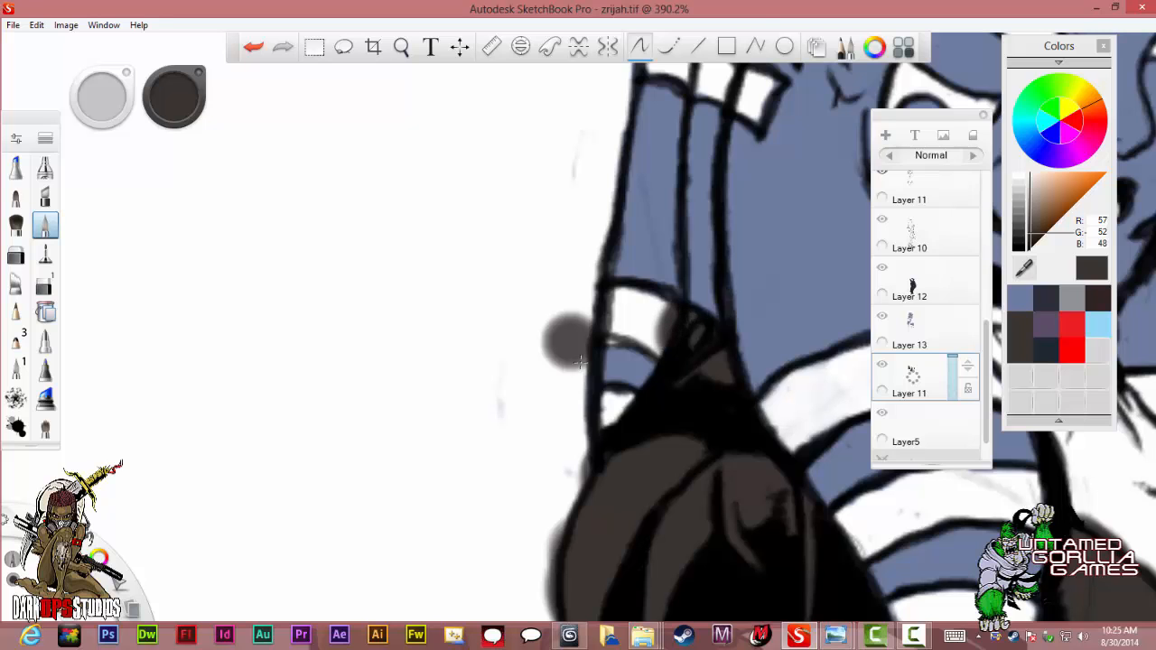
scroll(580, 362, down, 2)
scroll(580, 363, up, 1)
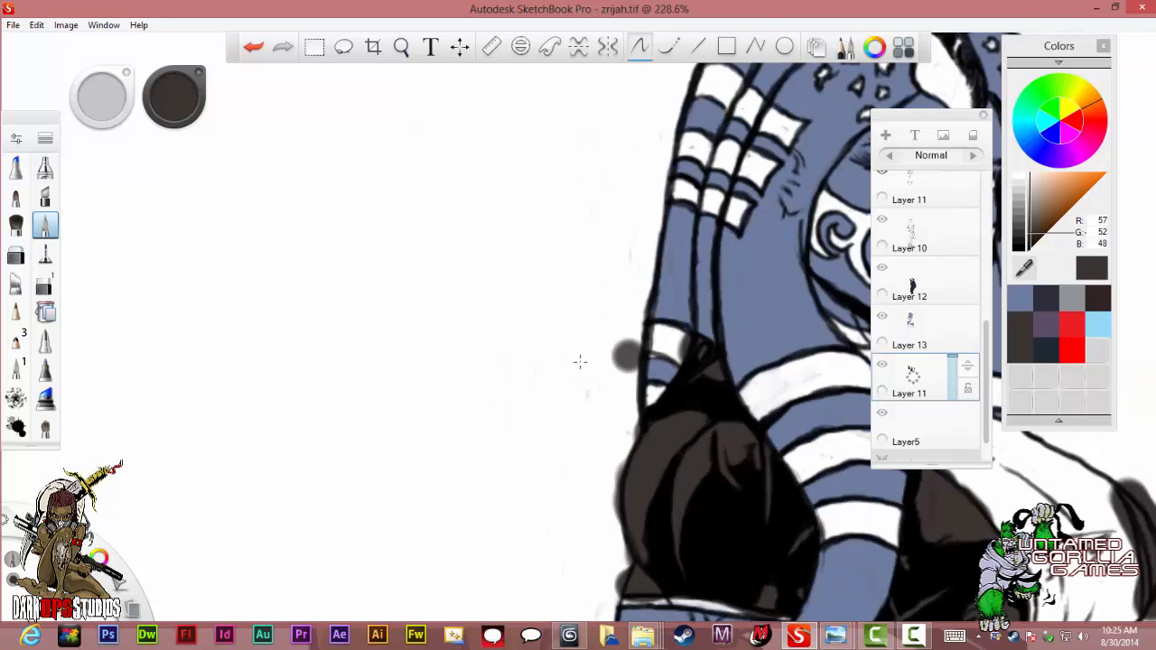
scroll(580, 362, up, 5)
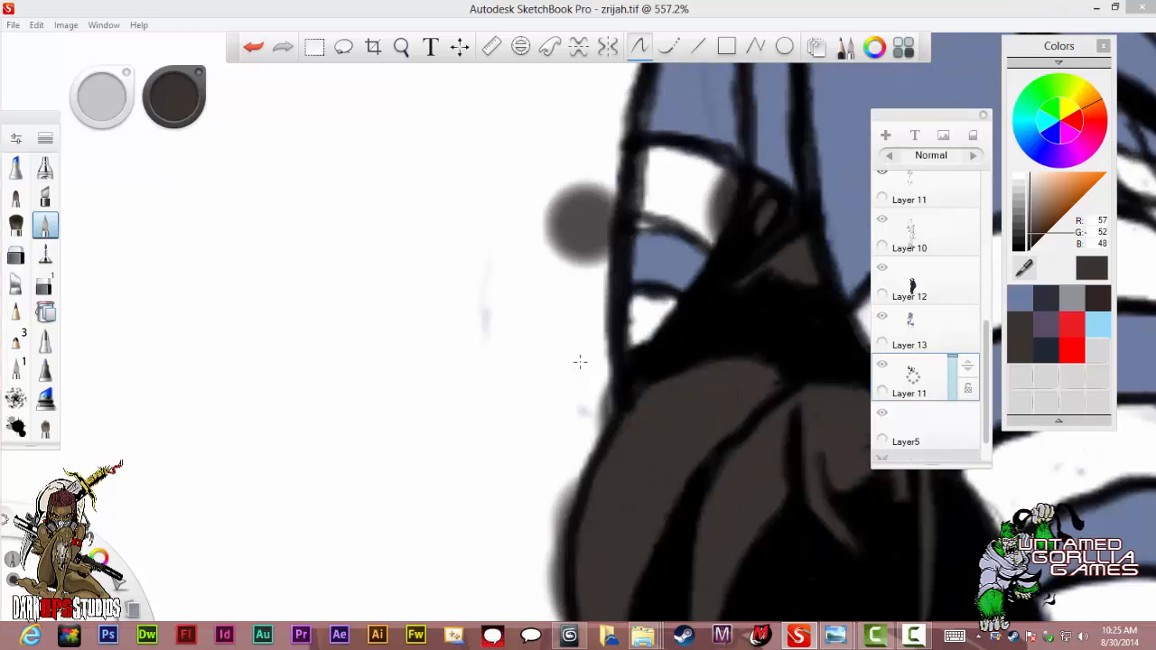
Switch to the eraser and test it on the lower Layer 11 inside the shoulder piece, undoing the stray mark.
click(913, 328)
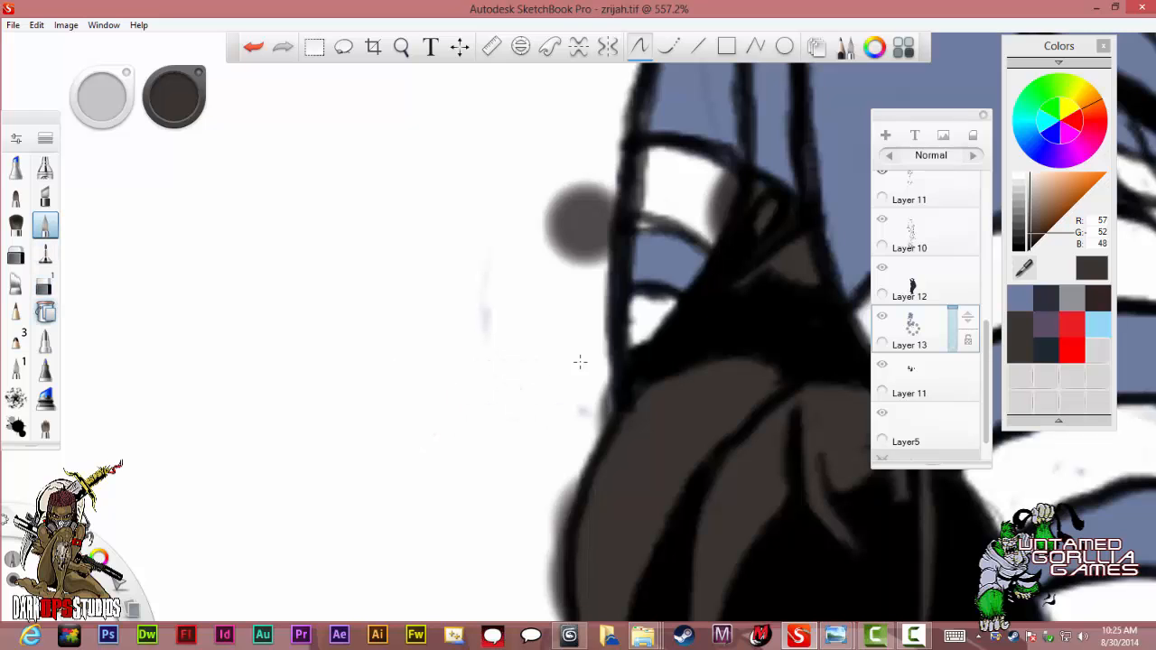
click(45, 370)
key(e)
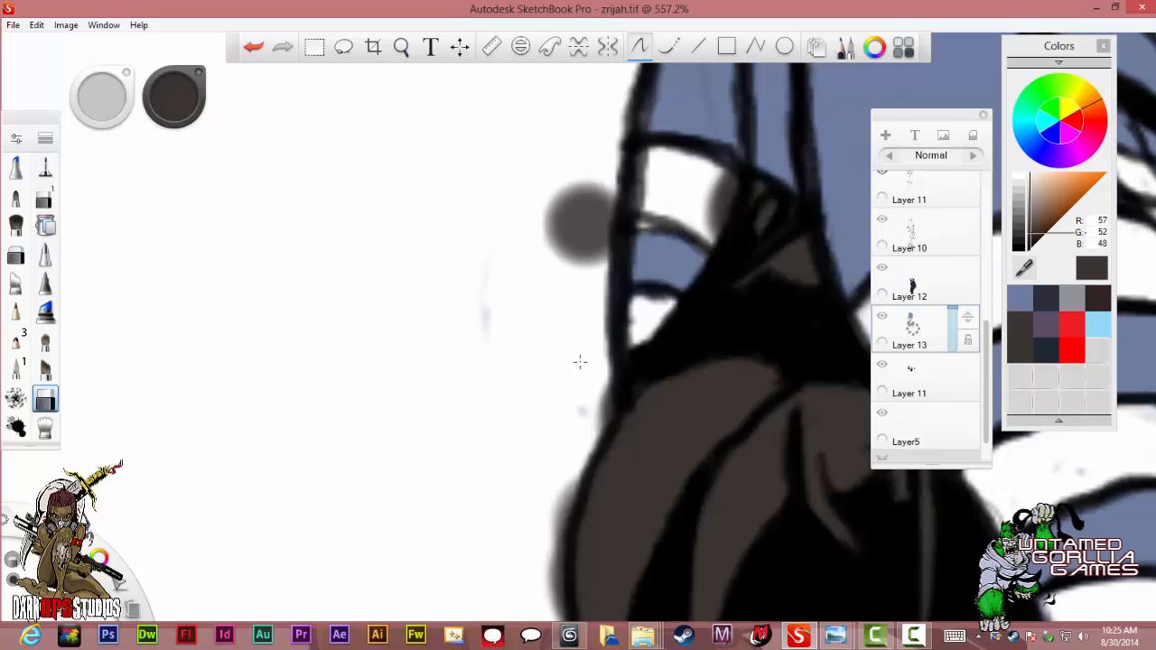
click(914, 378)
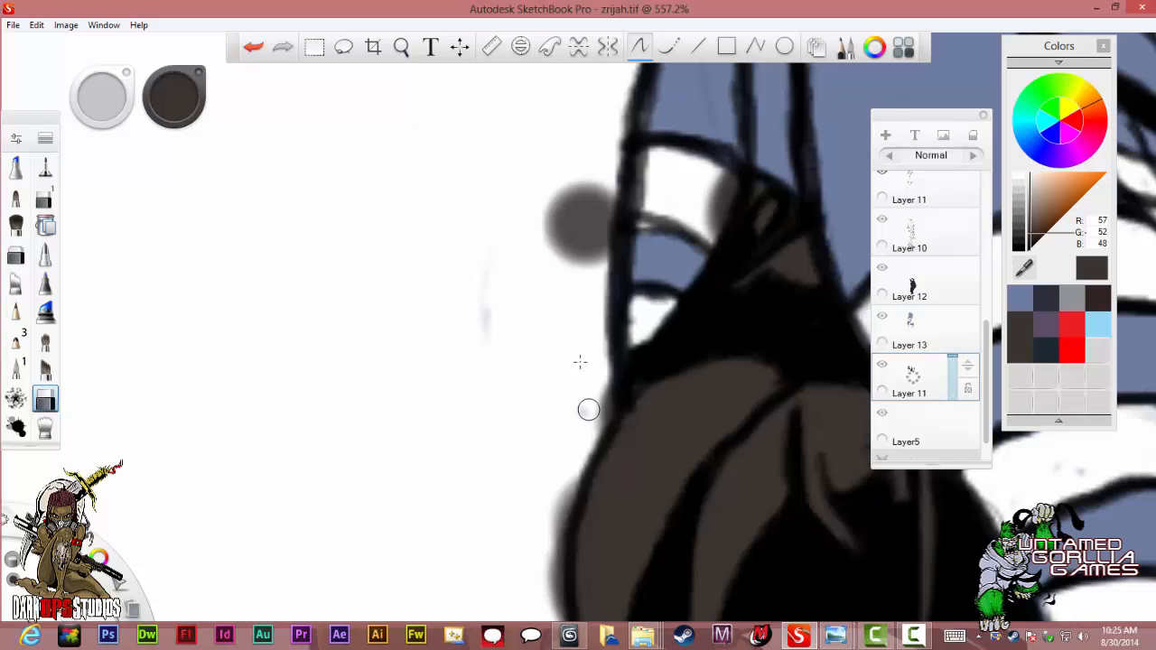
key(ctrl+z)
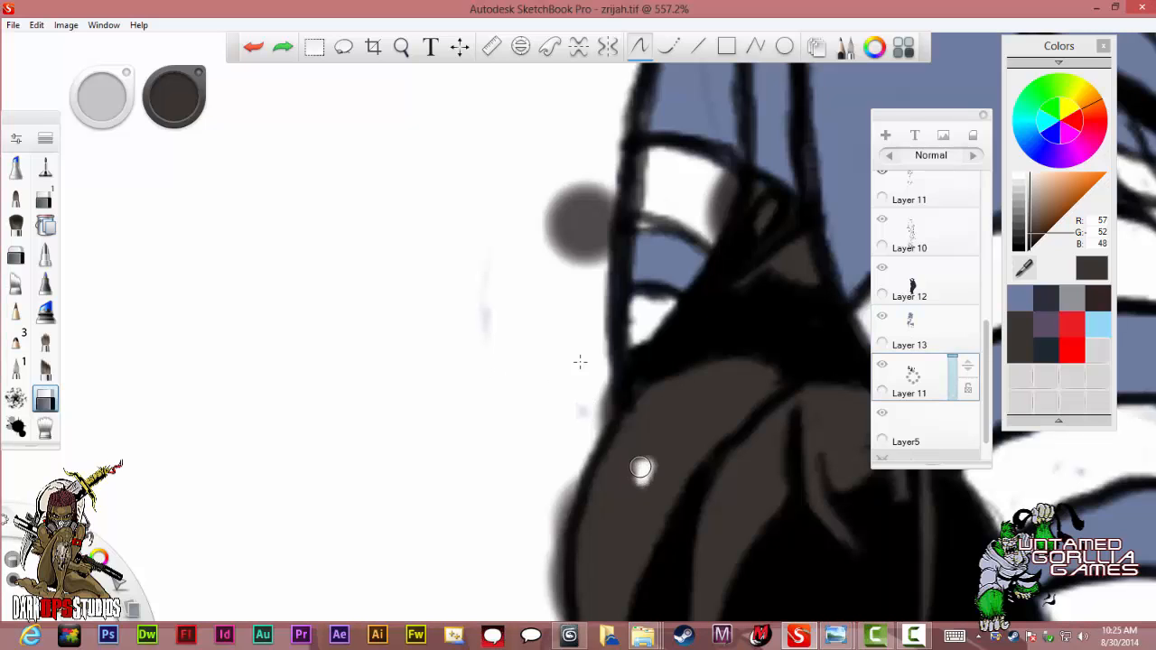
click(640, 467)
Erase the color spill outside the shoulder piece's upper outer edge, working on Layer 13 and the lower Layer 11.
click(914, 329)
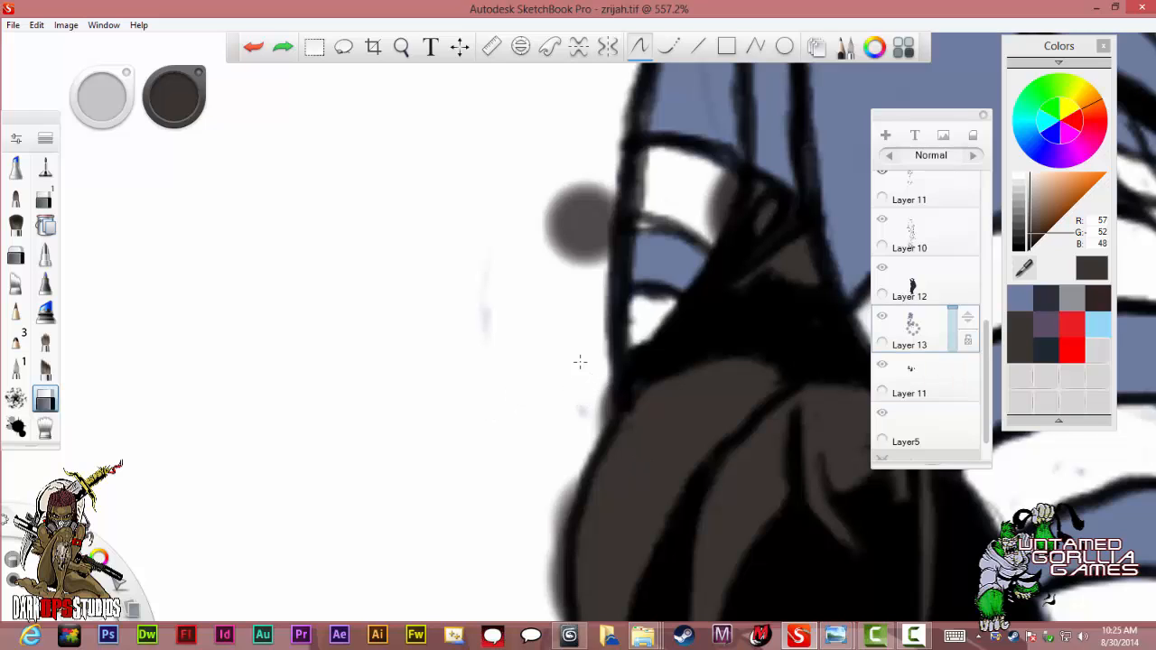
drag(604, 419, 604, 397)
click(912, 378)
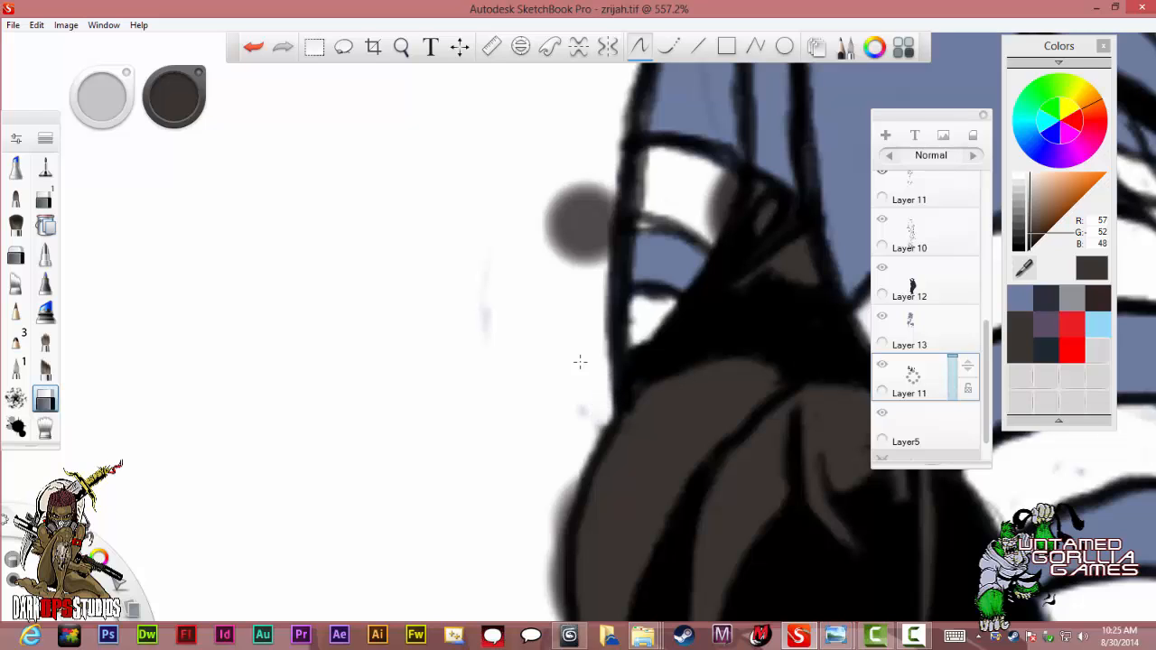
mouse_move(553, 495)
mouse_down()
mouse_move(549, 531)
mouse_move(580, 461)
mouse_up()
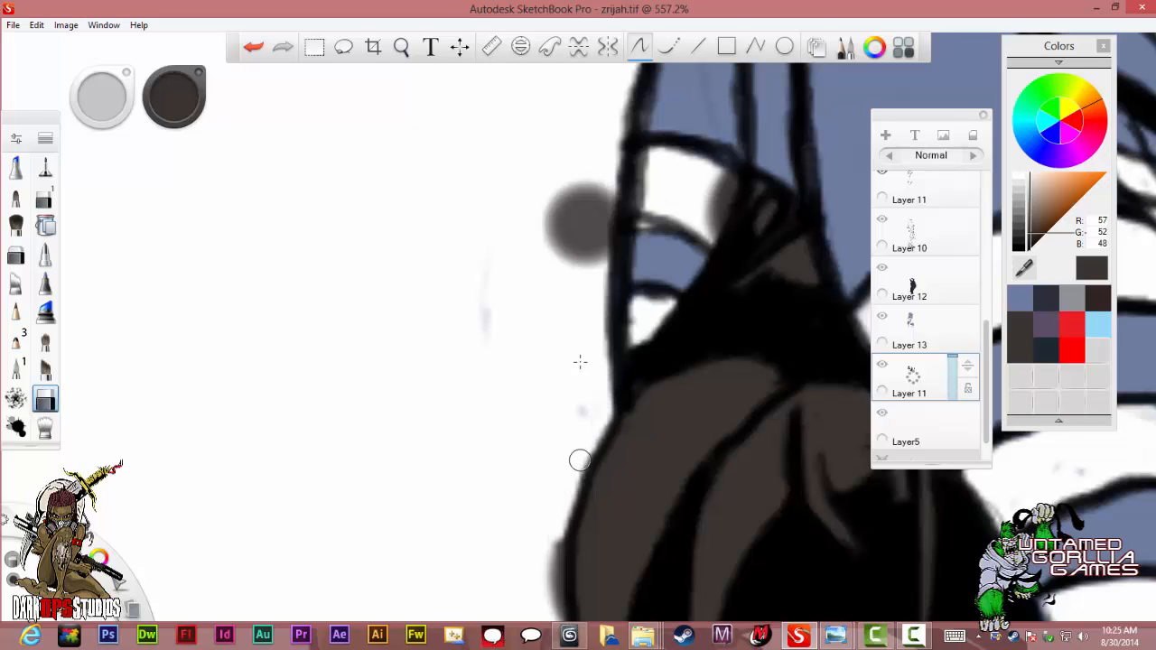
Erase the dark spill along the shoulder piece's lower outer edge and from the outer end of the white band below it.
scroll(580, 461, down, 6)
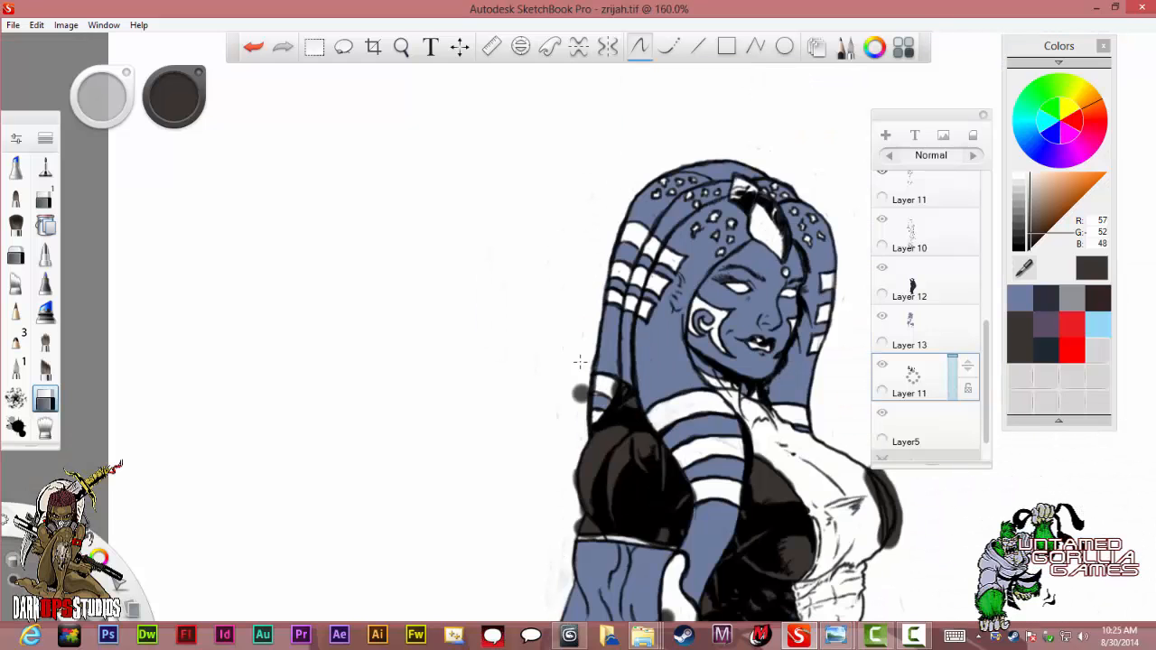
scroll(566, 557, up, 3)
scroll(627, 413, up, 1)
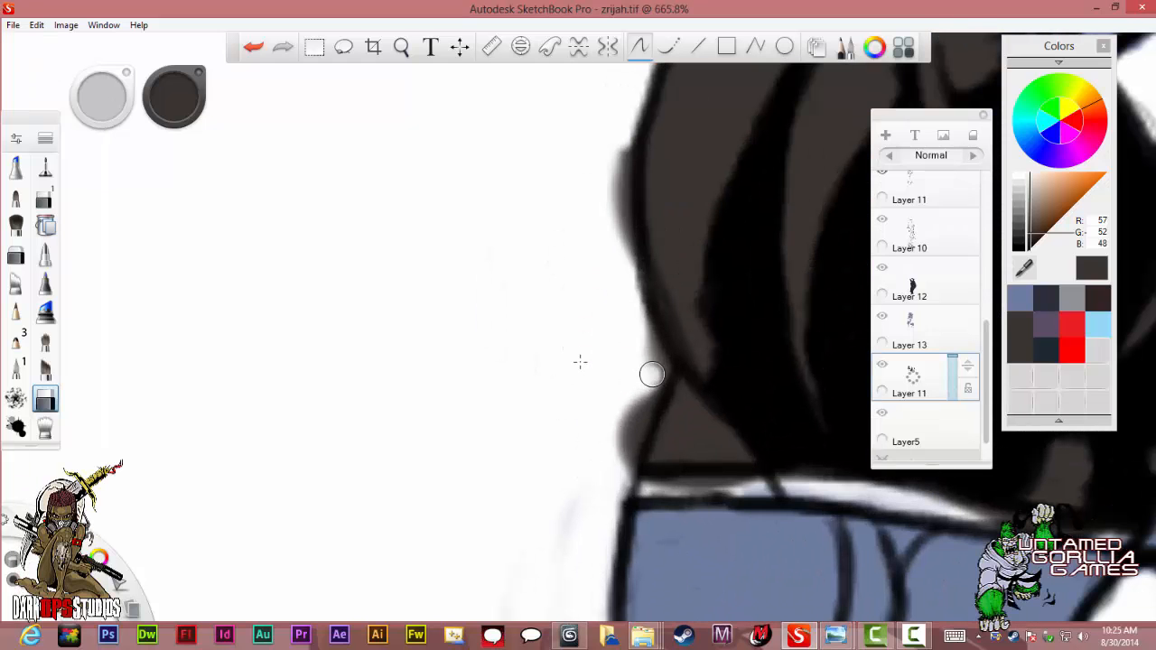
mouse_move(641, 337)
mouse_down()
mouse_move(656, 375)
mouse_move(632, 470)
mouse_move(636, 418)
mouse_move(620, 446)
mouse_move(626, 403)
mouse_up()
mouse_move(604, 161)
mouse_down()
mouse_move(617, 142)
mouse_move(629, 262)
mouse_up()
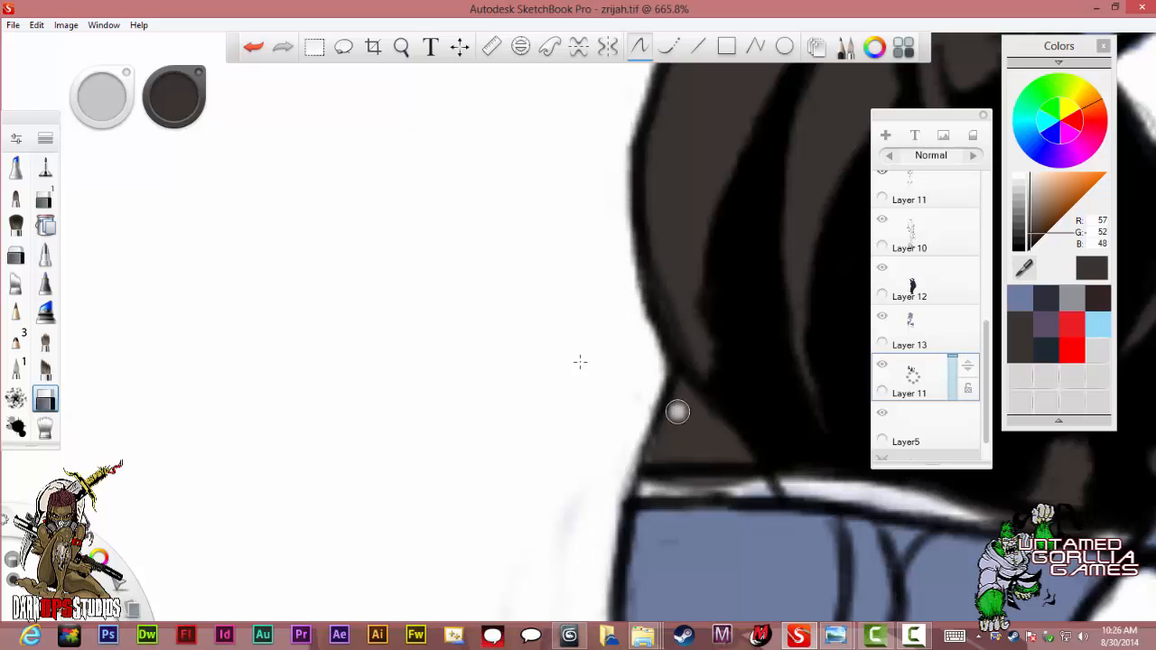
drag(736, 484, 646, 483)
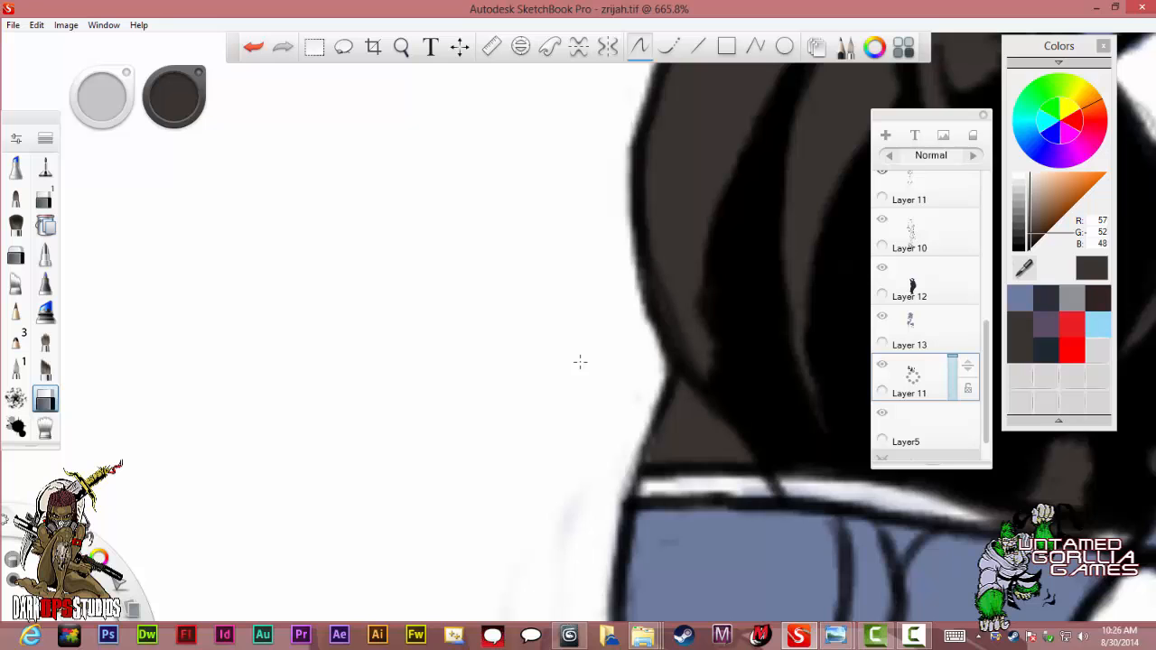
Clean the dark spill from the inner end of the white band under the shoulder piece with a smaller eraser.
scroll(580, 361, down, 5)
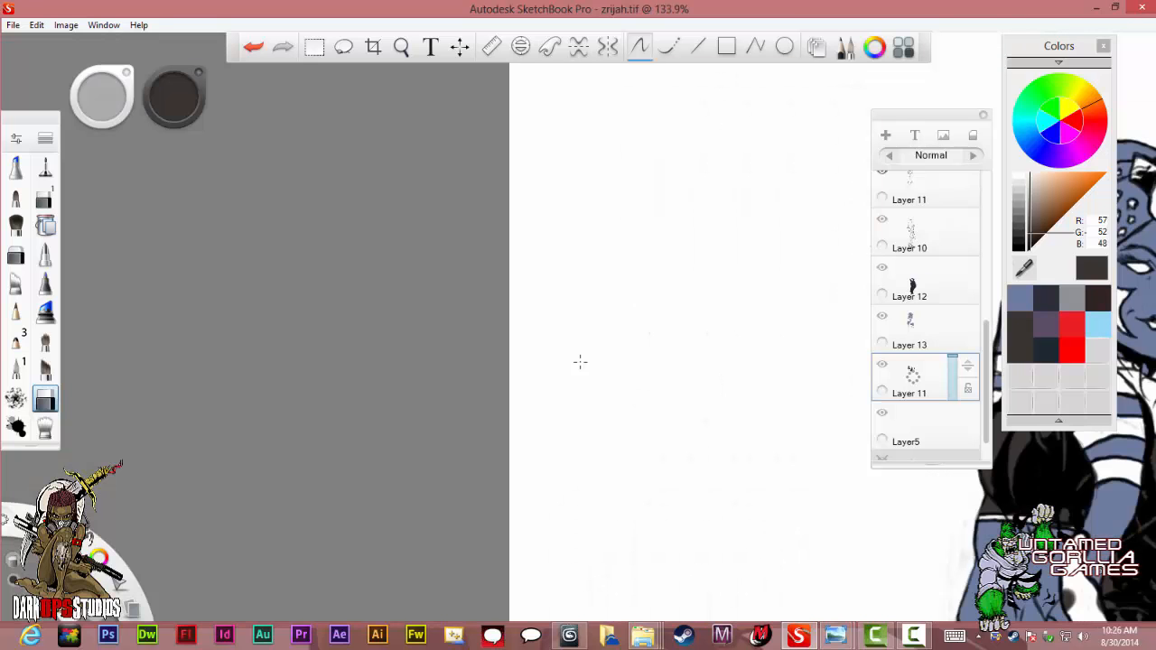
scroll(580, 361, up, 8)
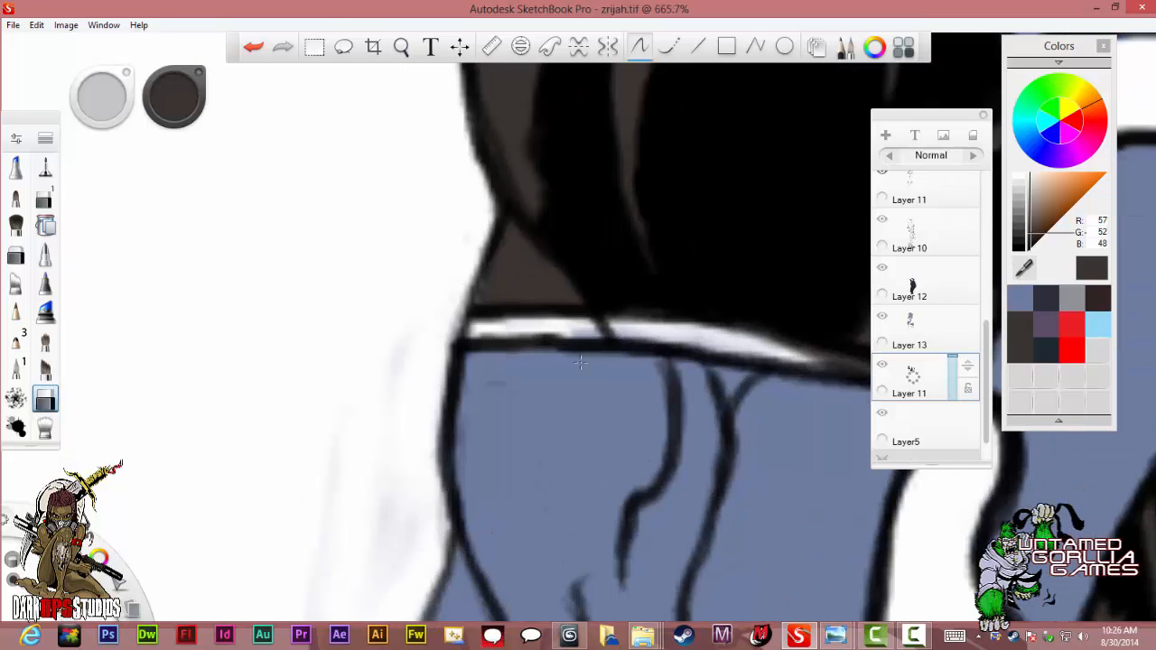
scroll(580, 361, down, 3)
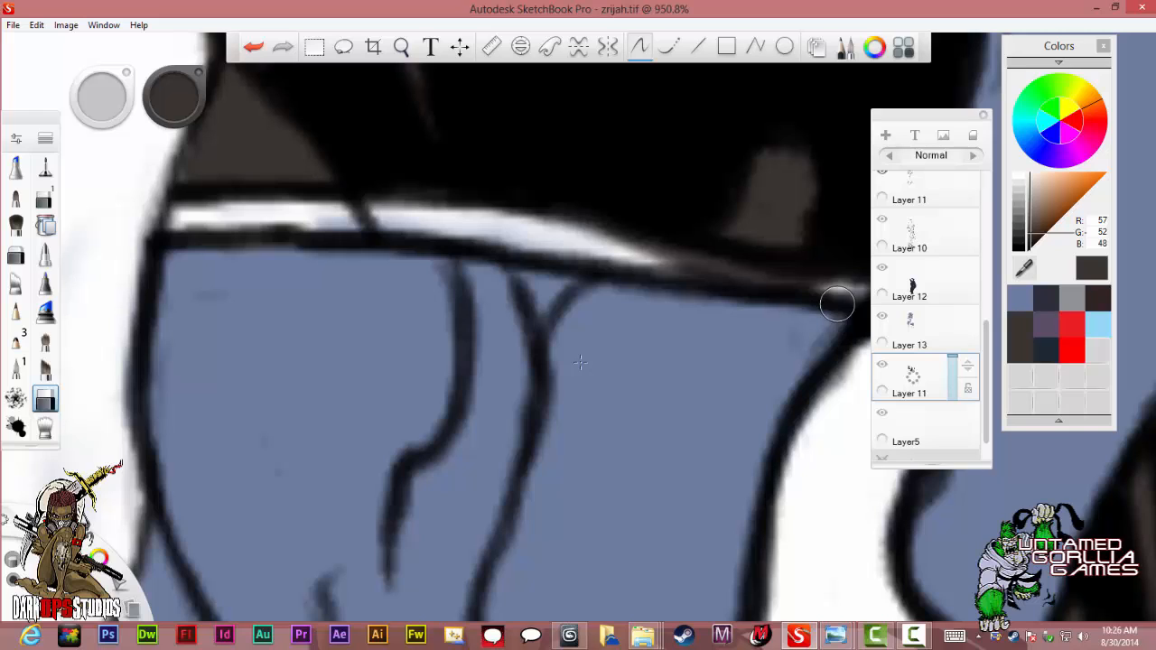
key([)
mouse_move(829, 287)
mouse_down()
mouse_move(652, 258)
mouse_move(549, 224)
mouse_move(750, 275)
mouse_move(806, 274)
mouse_move(716, 260)
mouse_up()
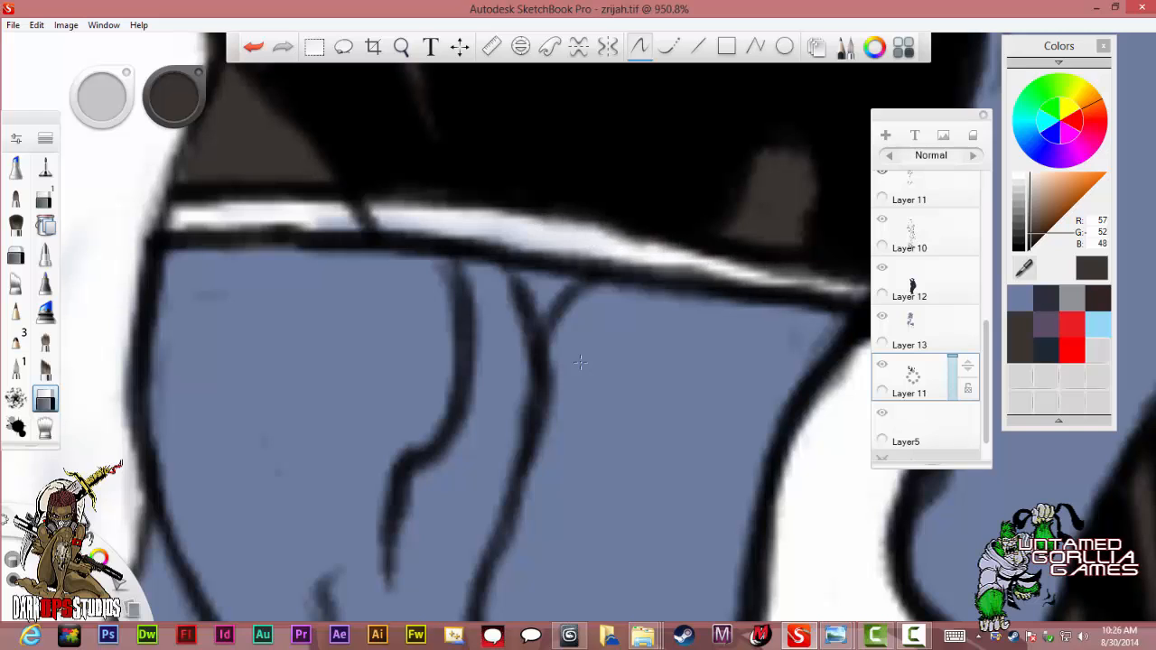
drag(622, 235, 660, 244)
drag(614, 228, 707, 256)
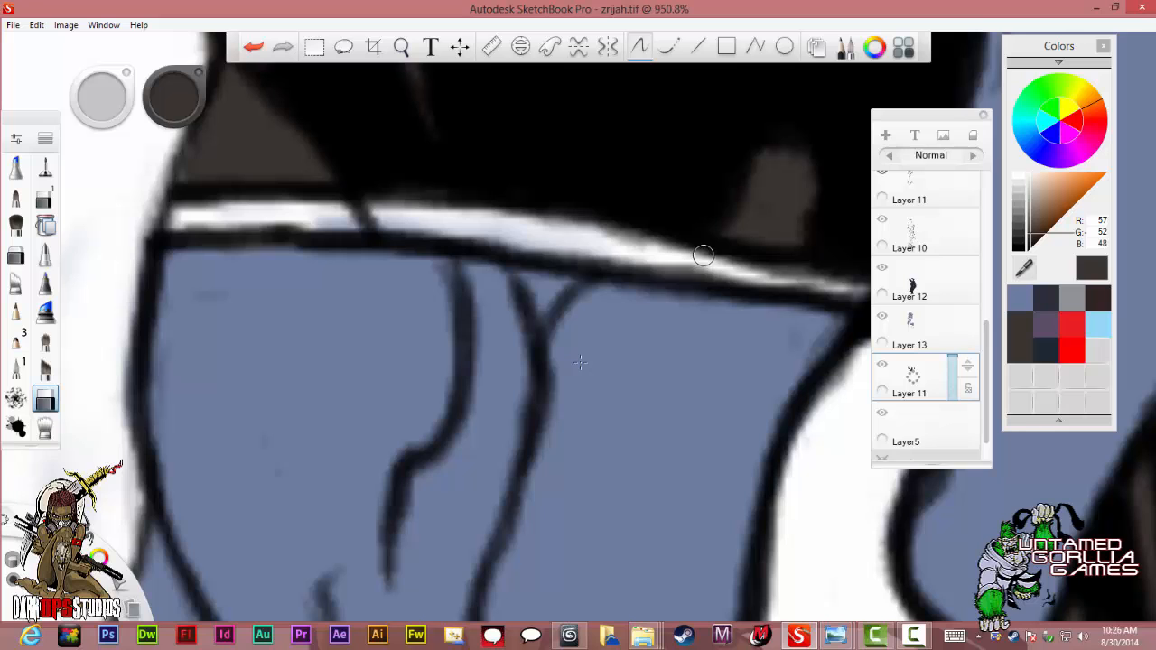
Erase the dark brown-gray blot from the white tip of the head tail beside the upper arm.
scroll(702, 257, down, 5)
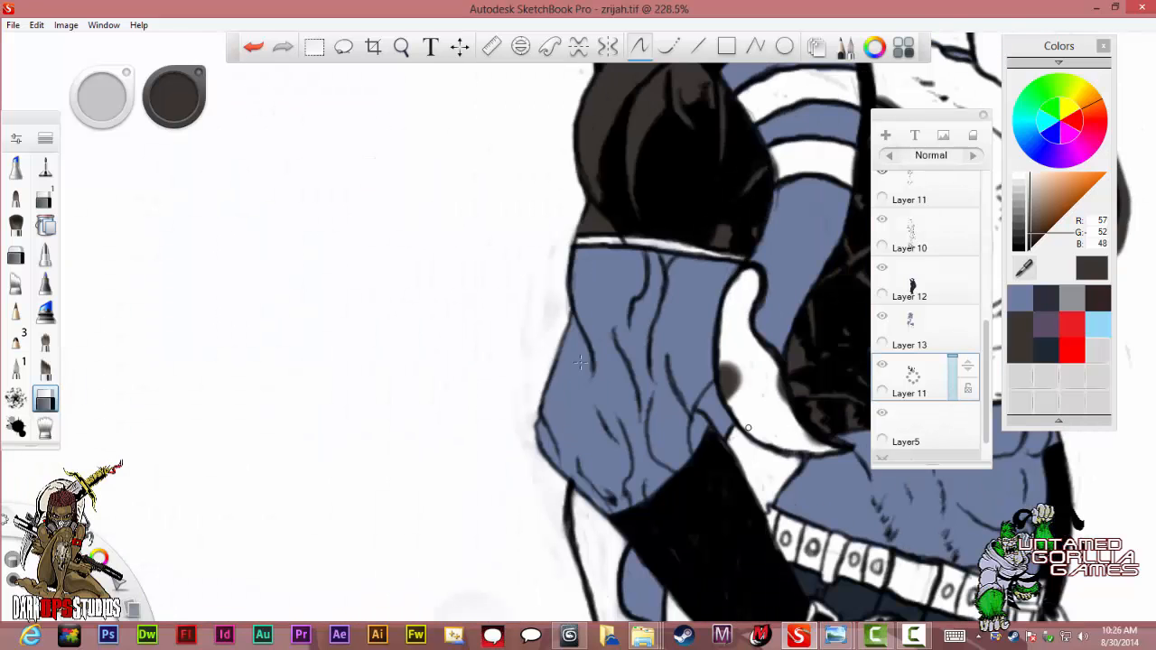
scroll(580, 363, up, 5)
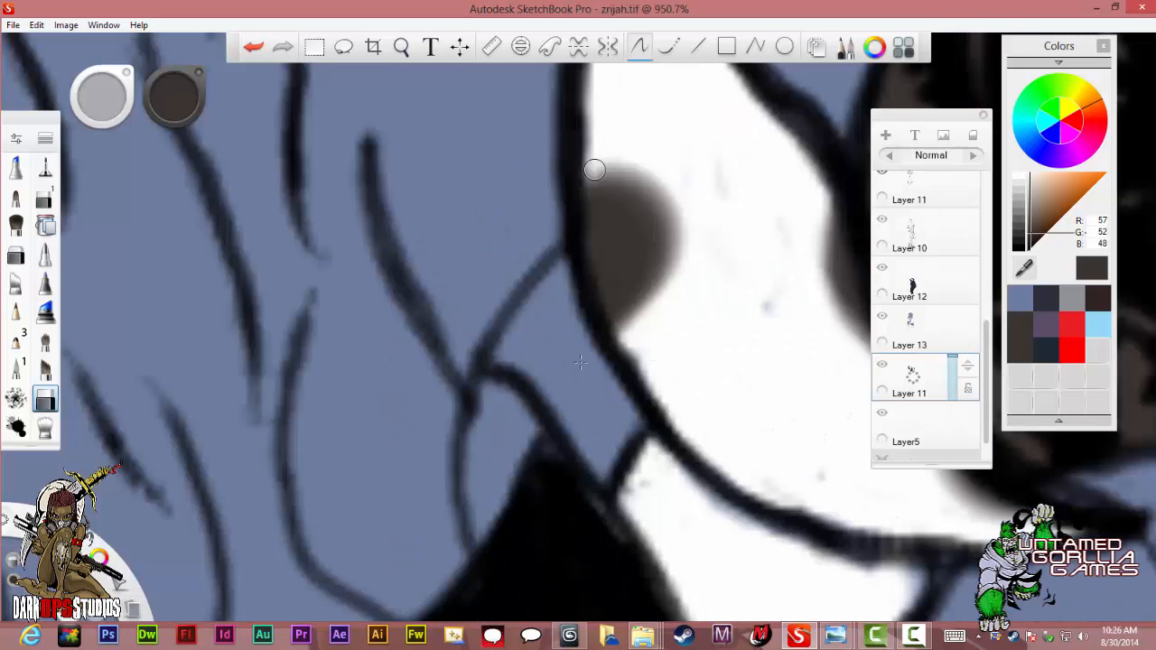
mouse_move(594, 169)
mouse_down()
mouse_move(616, 328)
mouse_move(604, 170)
mouse_move(632, 317)
mouse_move(613, 192)
mouse_move(625, 168)
mouse_move(650, 311)
mouse_move(666, 185)
mouse_move(682, 246)
mouse_move(658, 275)
mouse_move(650, 203)
mouse_up()
Erase the dark spill on the white head tail tip along the edge of the black top.
scroll(580, 362, down, 5)
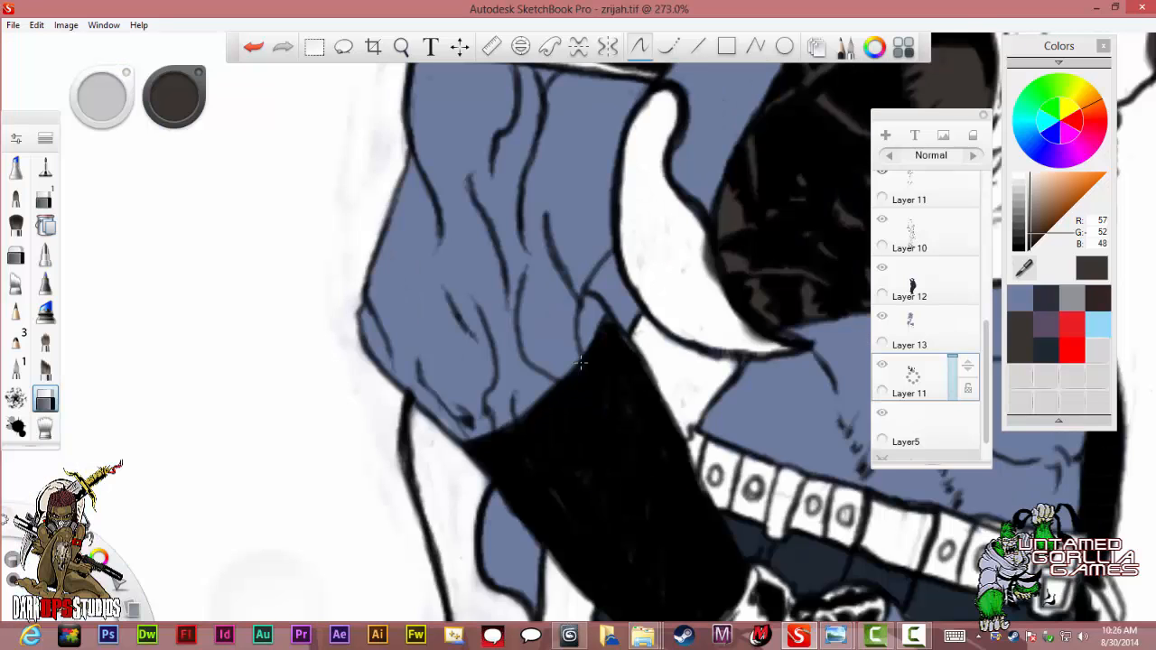
scroll(580, 362, down, 3)
scroll(580, 362, up, 7)
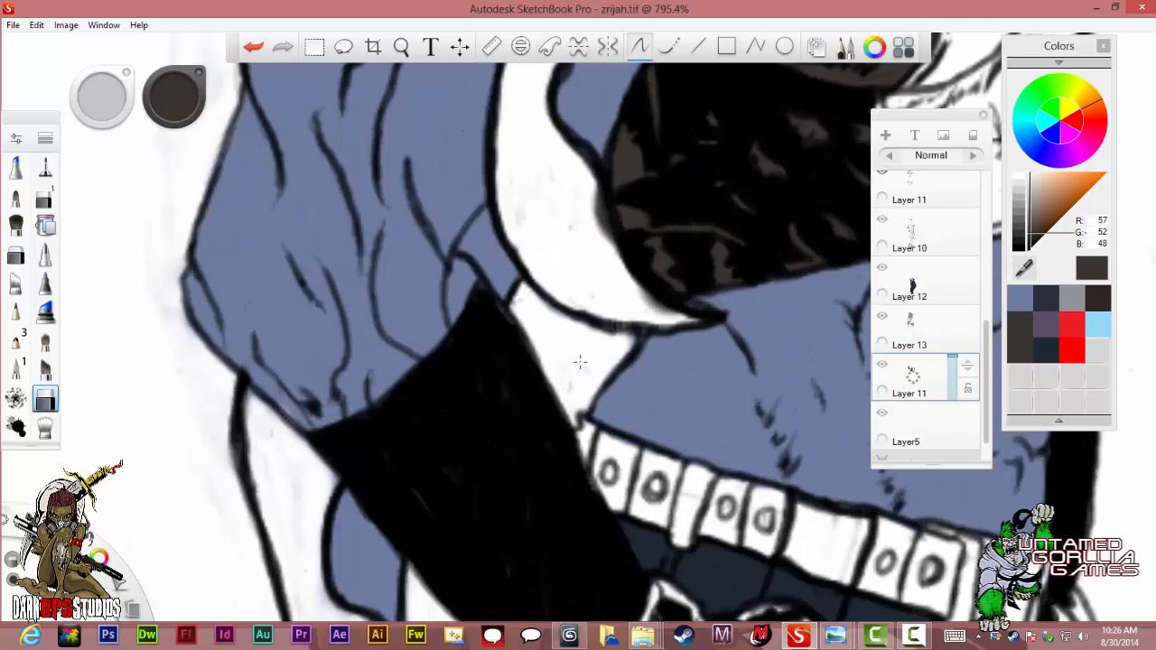
scroll(580, 362, up, 3)
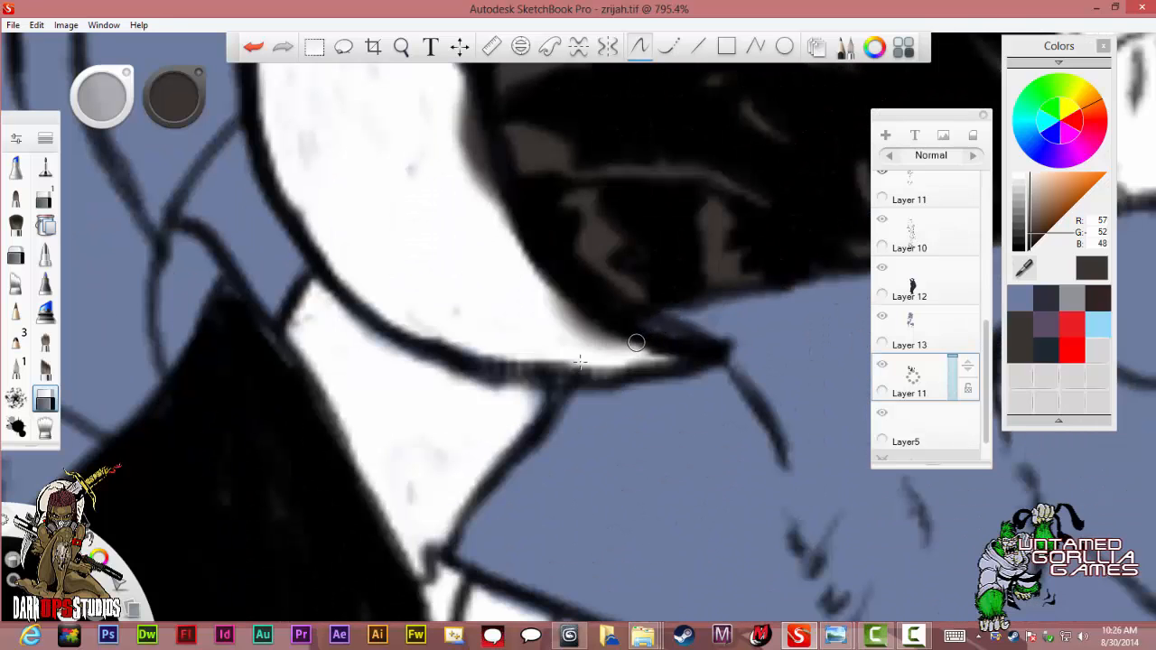
mouse_move(605, 337)
mouse_down()
mouse_move(557, 295)
mouse_move(618, 349)
mouse_move(554, 294)
mouse_move(512, 226)
mouse_up()
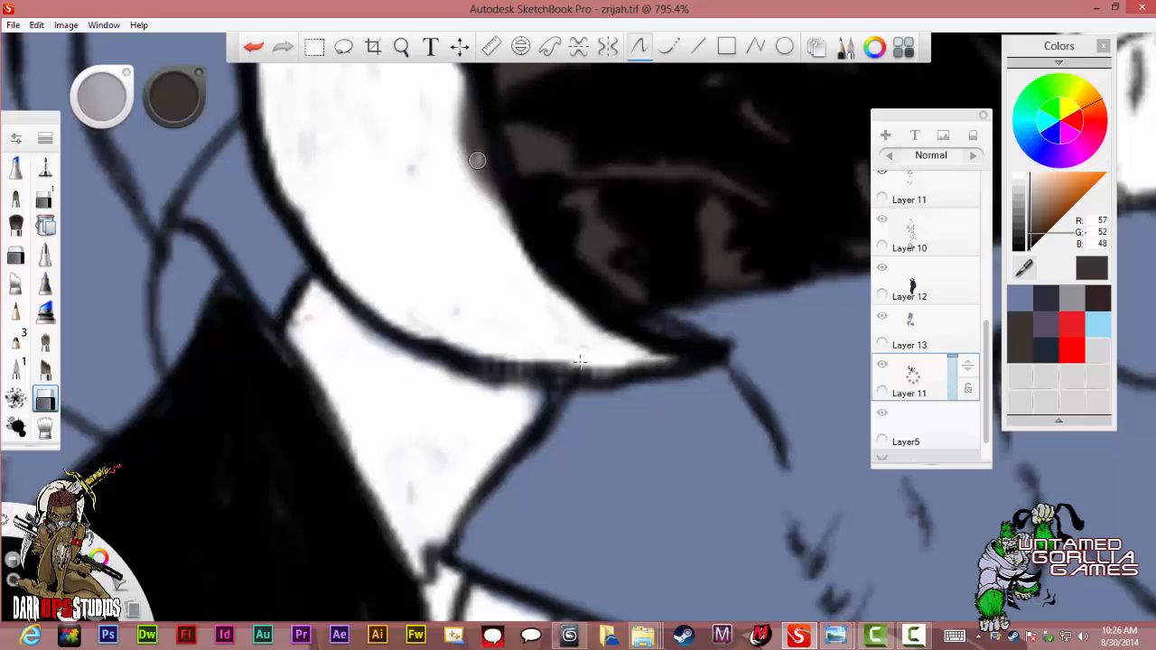
mouse_move(453, 98)
mouse_down()
mouse_move(493, 194)
mouse_move(469, 172)
mouse_move(465, 127)
mouse_up()
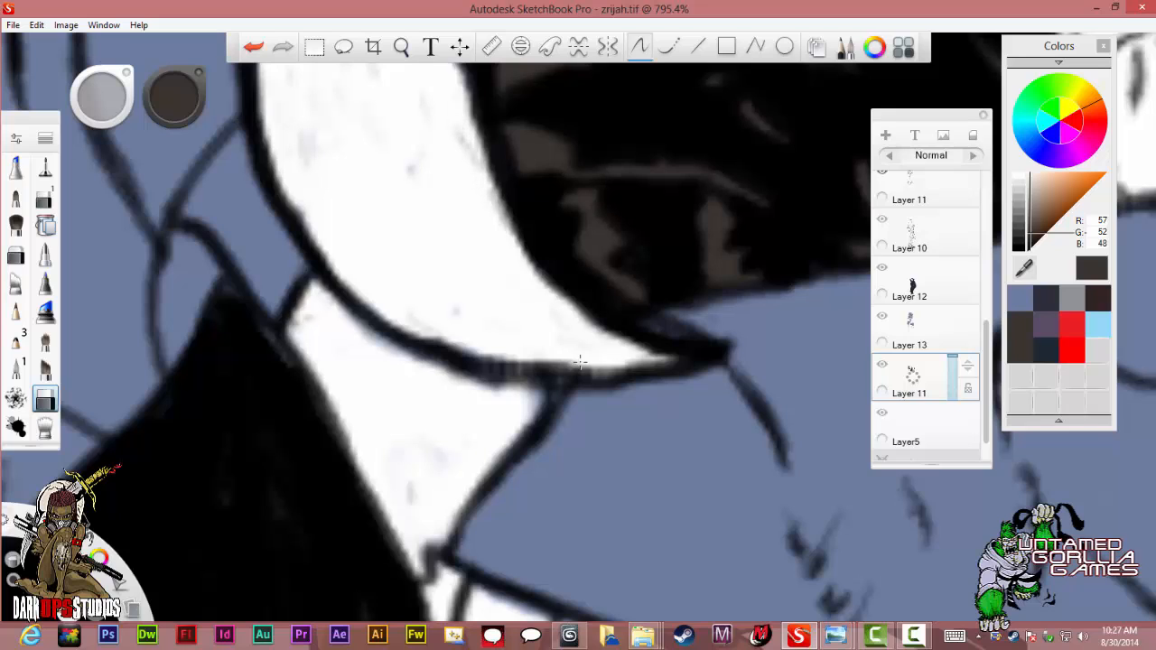
Lower the opacity of the lower Layer 11 to 81%.
scroll(334, 210, down, 3)
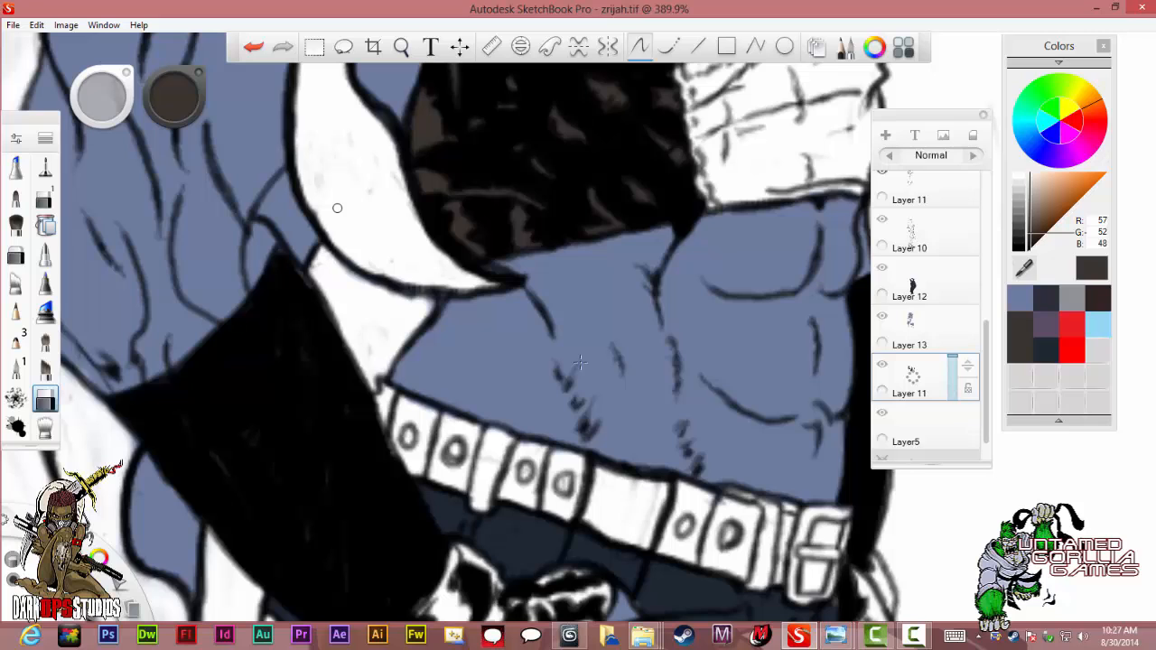
scroll(342, 210, down, 1)
scroll(342, 210, down, 6)
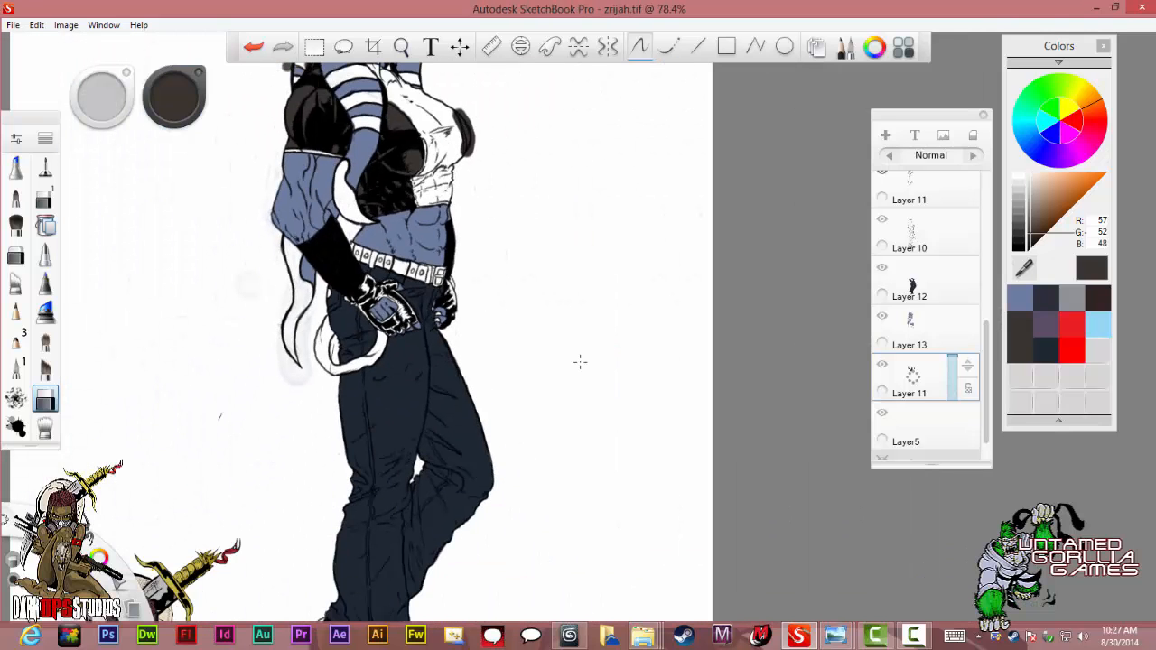
scroll(580, 361, up, 3)
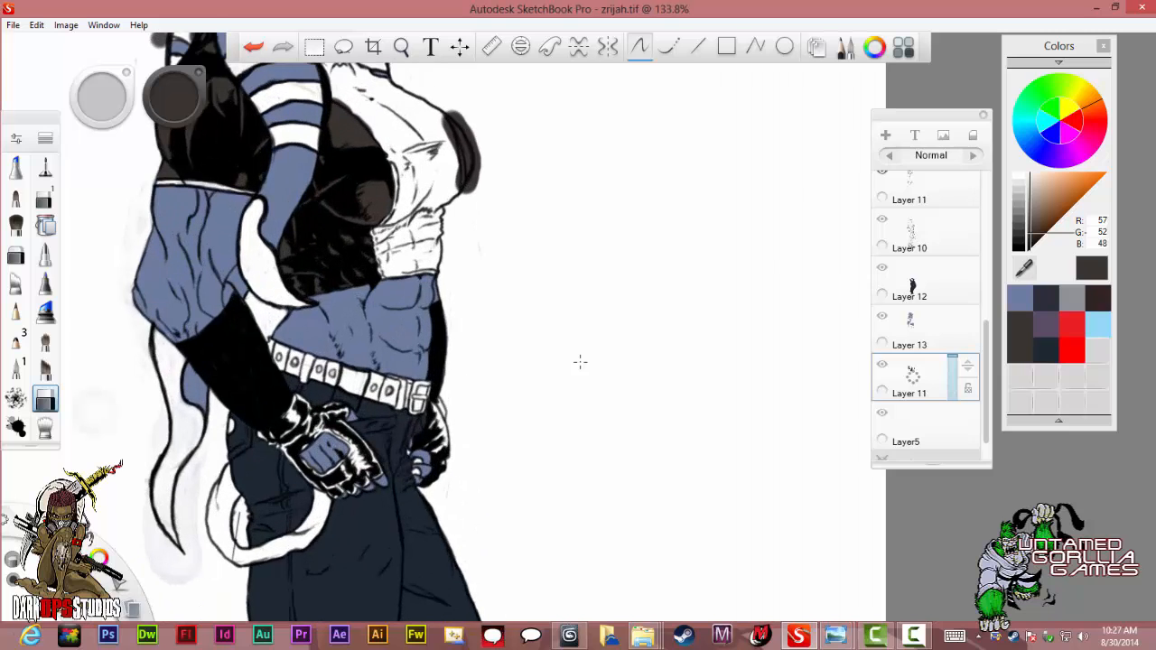
drag(953, 356, 953, 365)
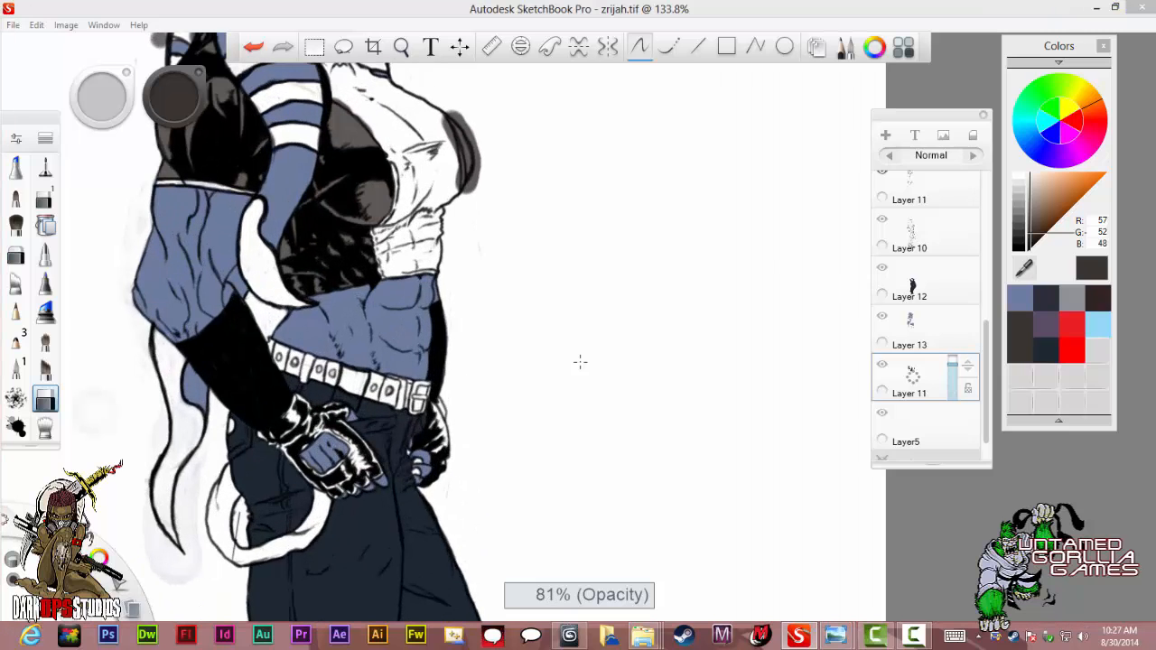
scroll(452, 145, up, 7)
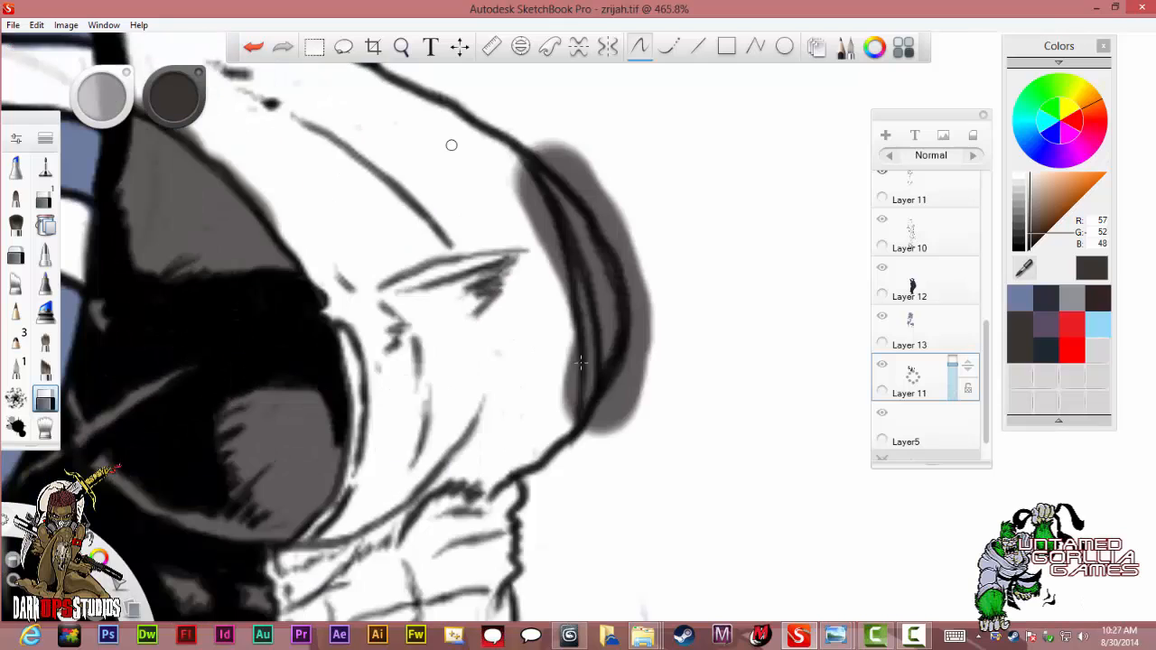
Erase the dark spill on the white front panel along the inner ink line of the top's far side.
drag(522, 170, 558, 282)
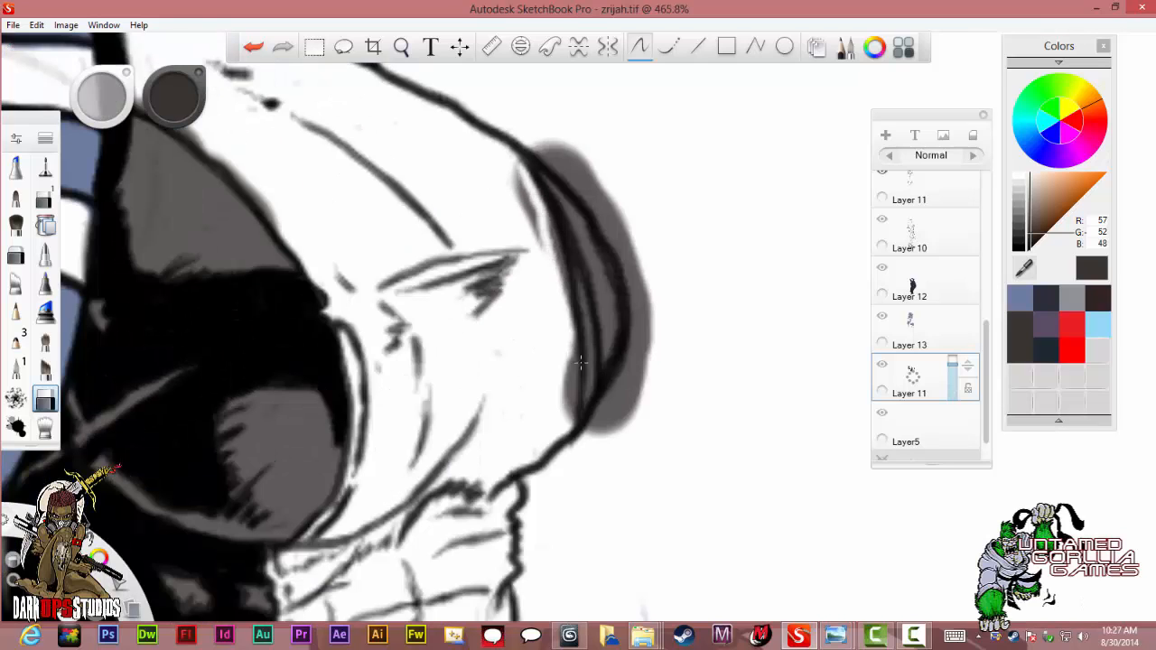
mouse_move(581, 363)
mouse_down()
mouse_move(579, 423)
mouse_move(571, 320)
mouse_up()
drag(541, 249, 523, 184)
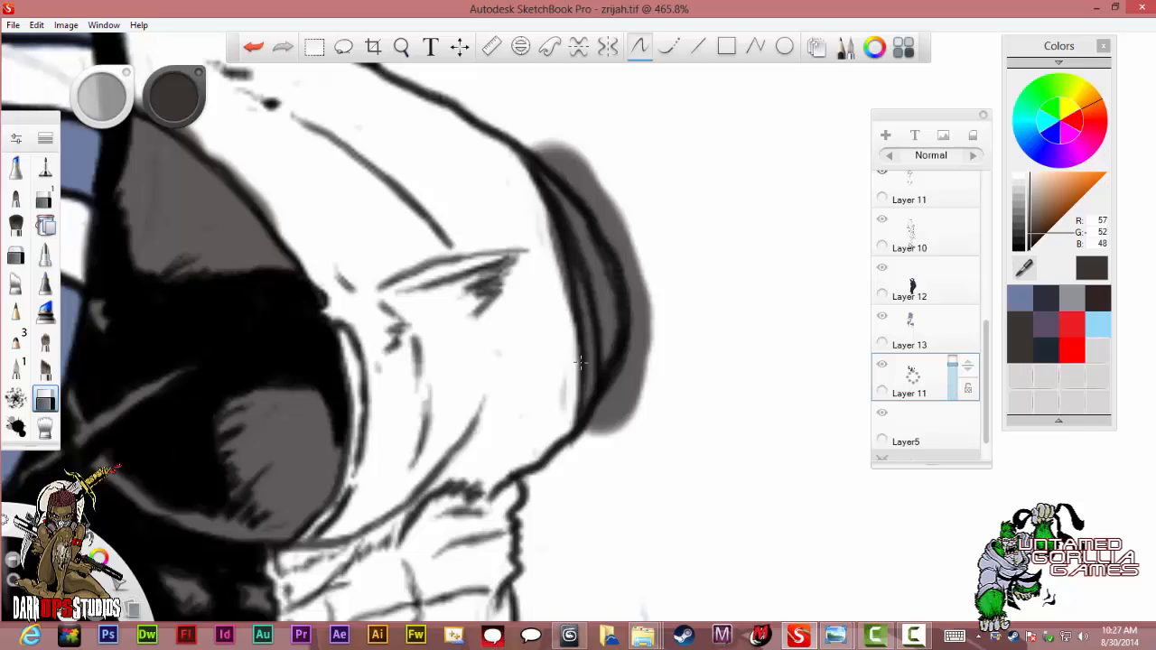
drag(589, 316, 545, 222)
drag(583, 316, 582, 414)
mouse_move(578, 316)
mouse_down()
mouse_move(557, 257)
mouse_move(564, 283)
mouse_up()
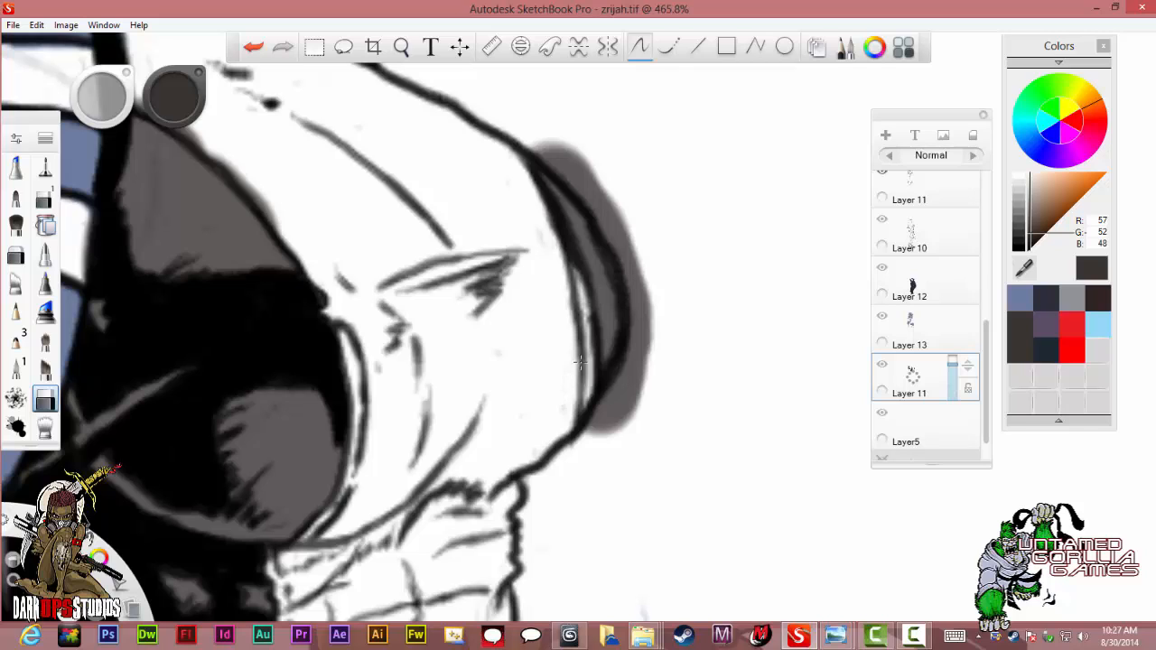
Erase the dark brown-gray spill outside the outer ink line of the top's far side.
mouse_move(619, 251)
mouse_down()
mouse_move(631, 336)
mouse_move(623, 378)
mouse_move(589, 424)
mouse_move(622, 411)
mouse_move(587, 430)
mouse_move(627, 392)
mouse_move(622, 411)
mouse_move(629, 375)
mouse_move(632, 398)
mouse_move(601, 434)
mouse_up()
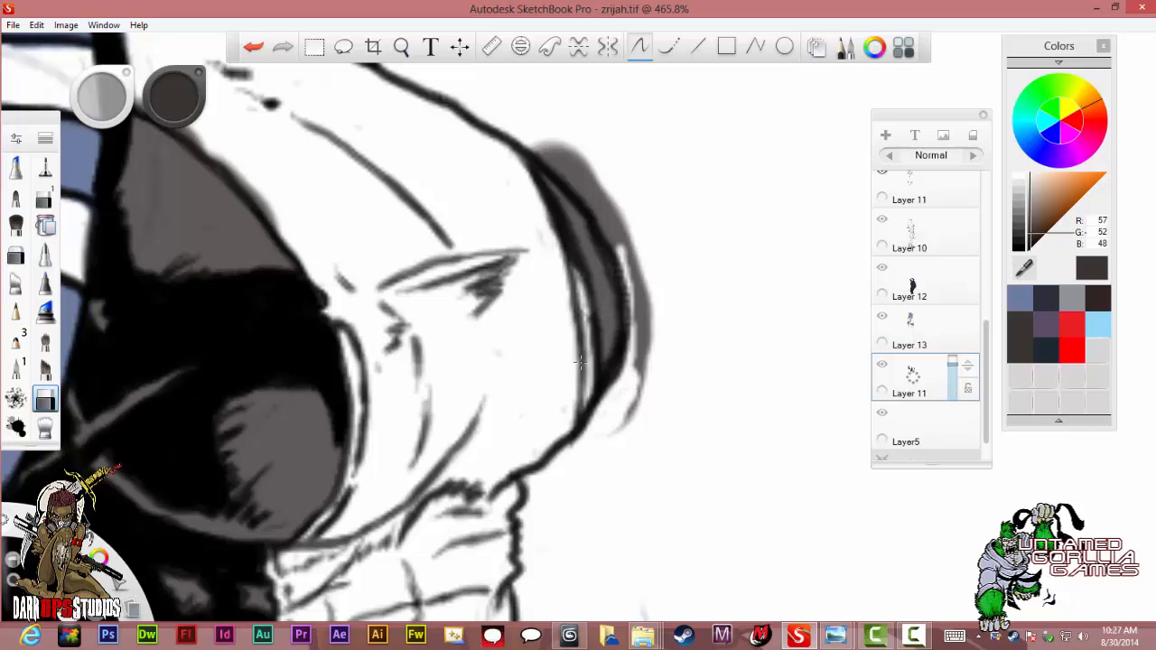
drag(639, 393, 625, 419)
drag(622, 222, 642, 393)
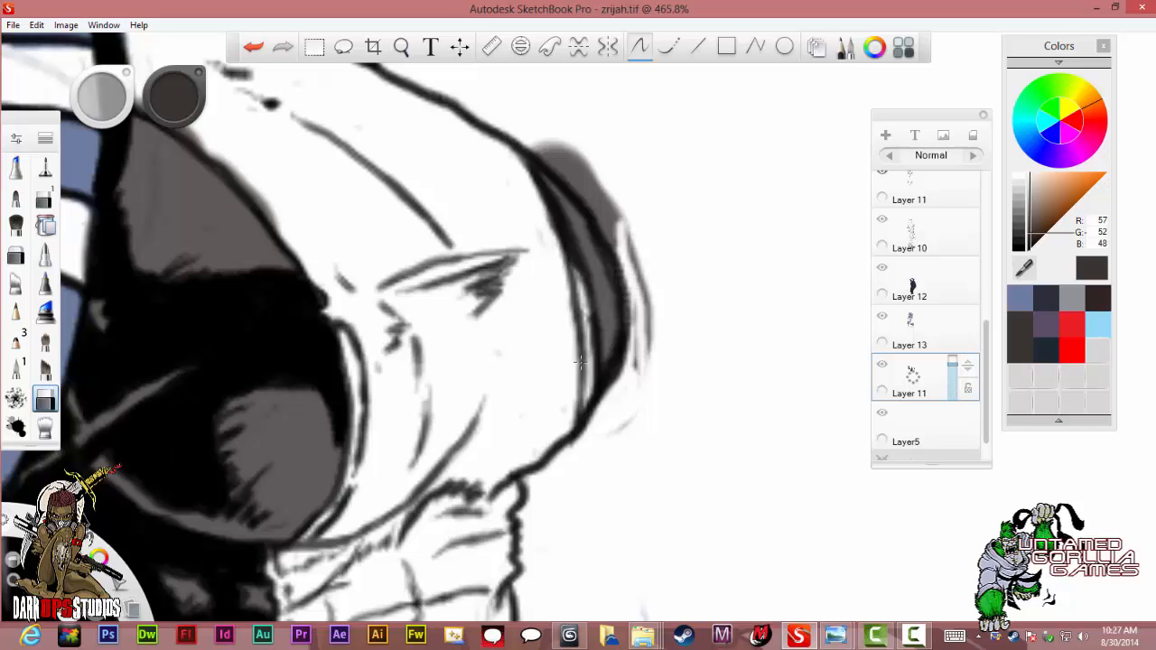
drag(639, 344, 622, 426)
mouse_move(645, 329)
mouse_down()
mouse_move(633, 303)
mouse_move(636, 359)
mouse_move(616, 217)
mouse_move(651, 311)
mouse_move(644, 280)
mouse_move(627, 237)
mouse_move(638, 286)
mouse_move(533, 146)
mouse_move(591, 183)
mouse_move(614, 220)
mouse_move(582, 184)
mouse_move(580, 159)
mouse_move(551, 139)
mouse_up()
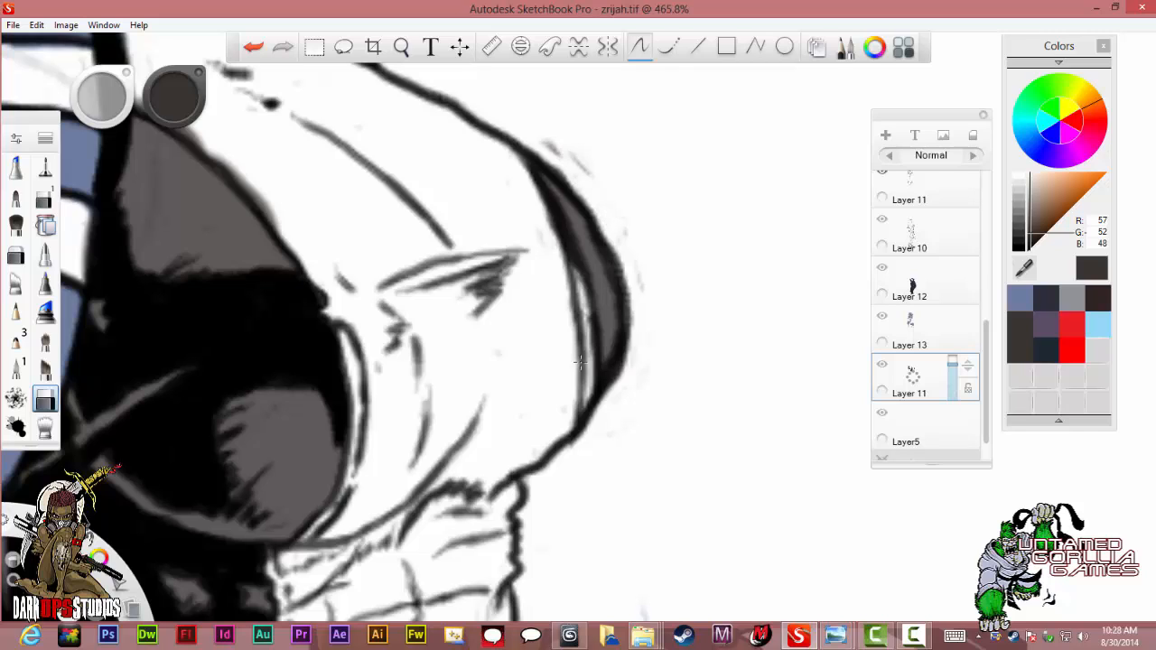
drag(591, 175, 542, 142)
Erase the dark spill above the top's upper edge beside the striped head tail and on that tail's lowest white stripe.
scroll(622, 413, down, 1)
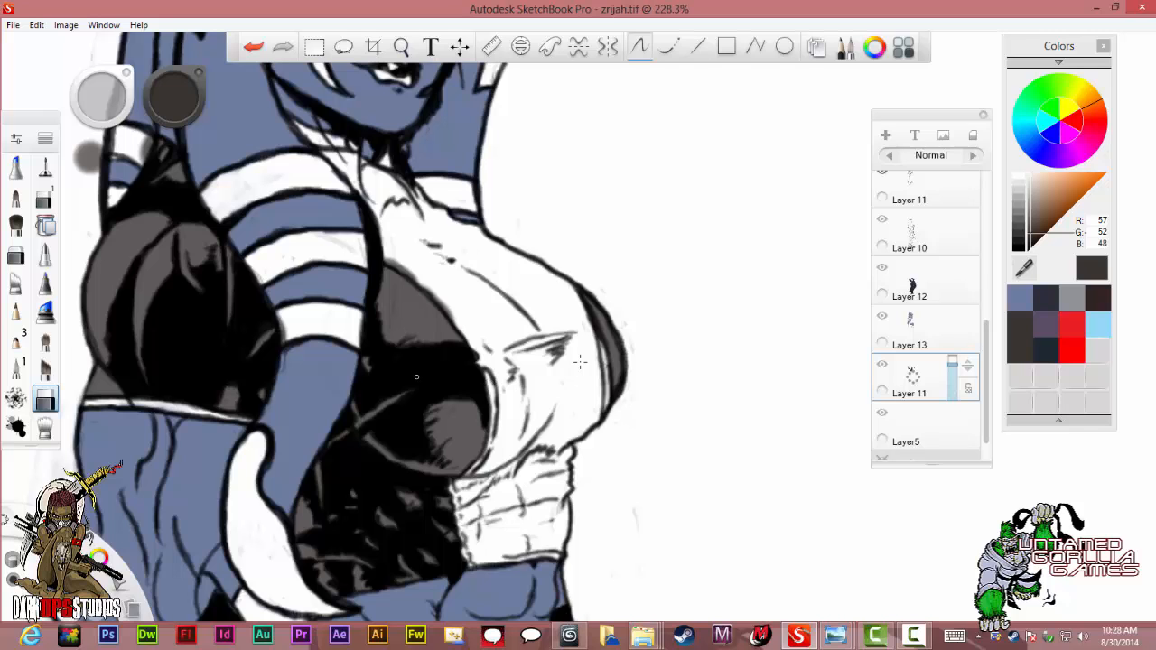
scroll(395, 296, up, 2)
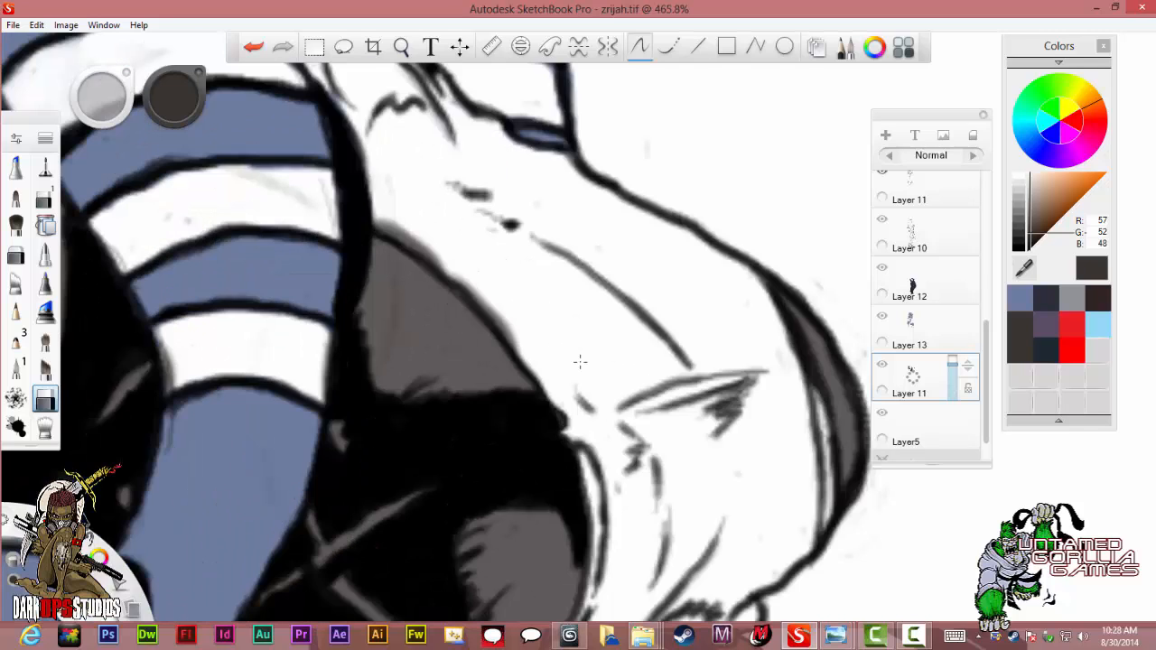
mouse_move(369, 216)
mouse_down()
mouse_move(472, 288)
mouse_move(523, 357)
mouse_move(422, 242)
mouse_move(372, 219)
mouse_up()
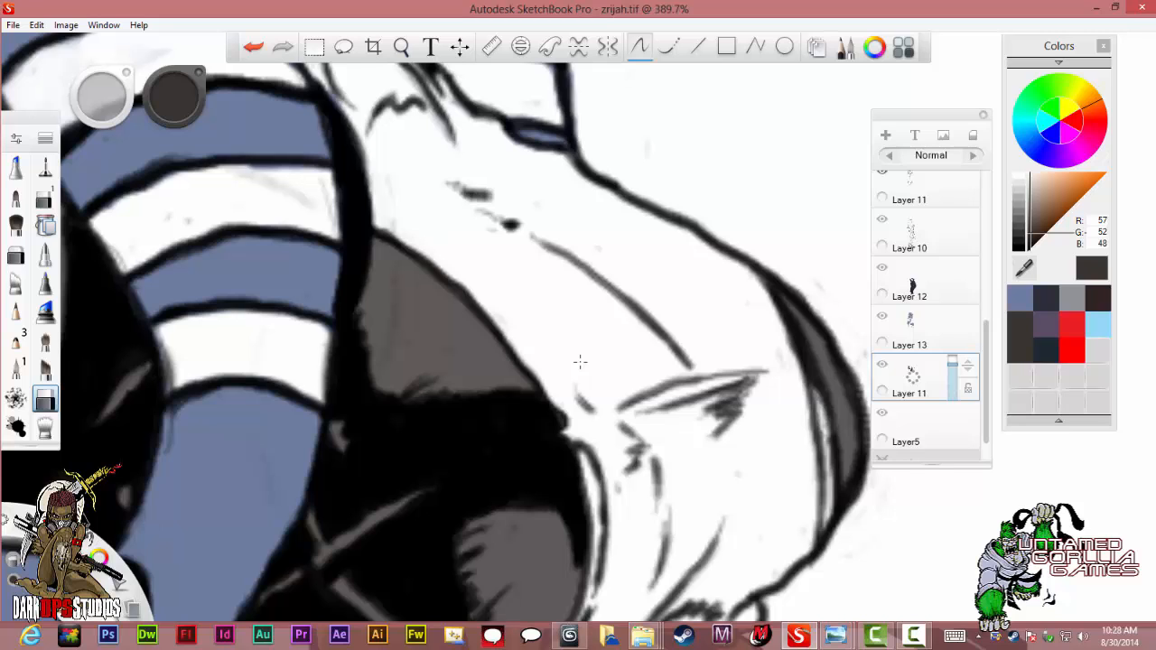
scroll(580, 362, down, 1)
scroll(580, 362, down, 3)
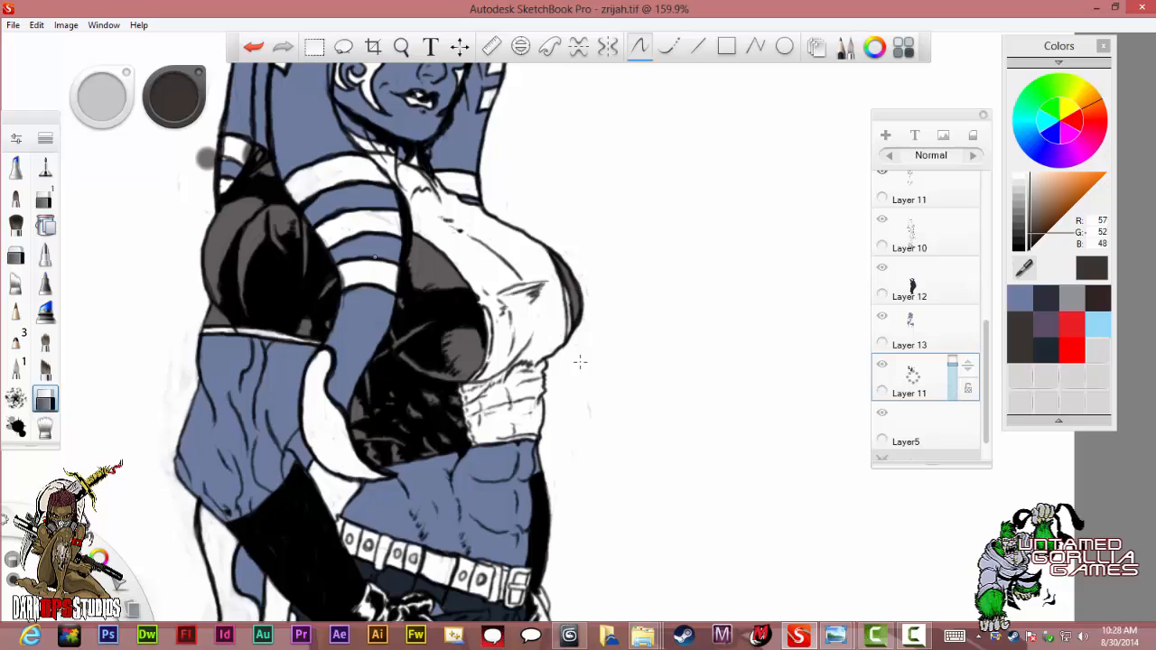
scroll(580, 362, up, 5)
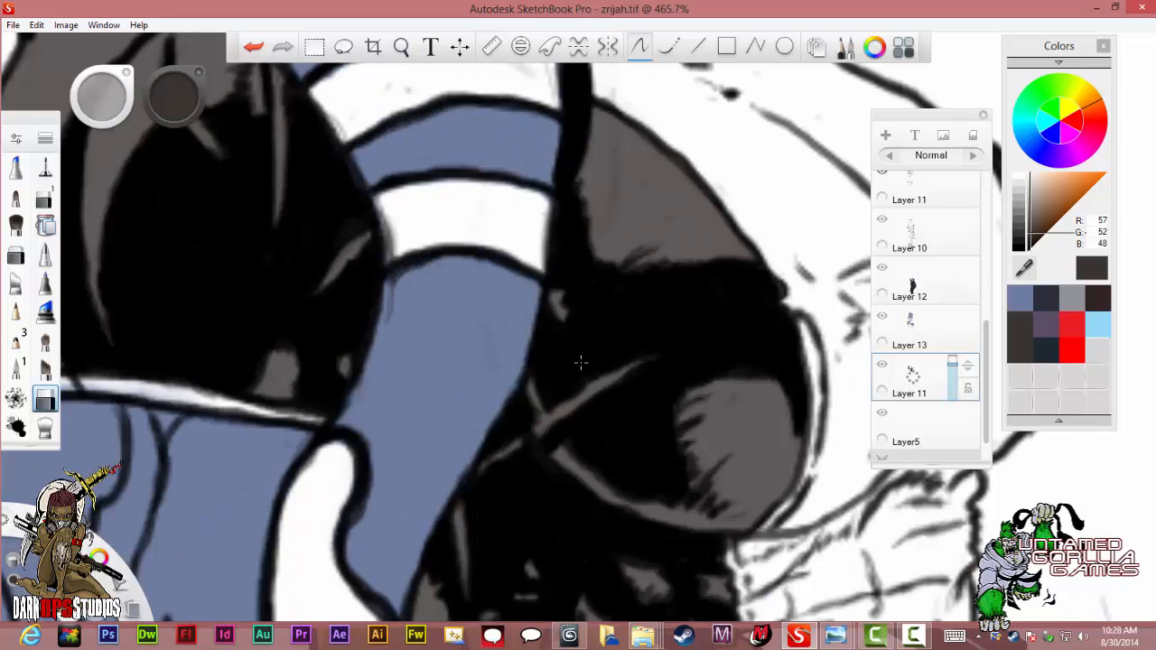
mouse_move(386, 213)
mouse_down()
mouse_move(393, 256)
mouse_move(385, 218)
mouse_up()
scroll(581, 362, down, 6)
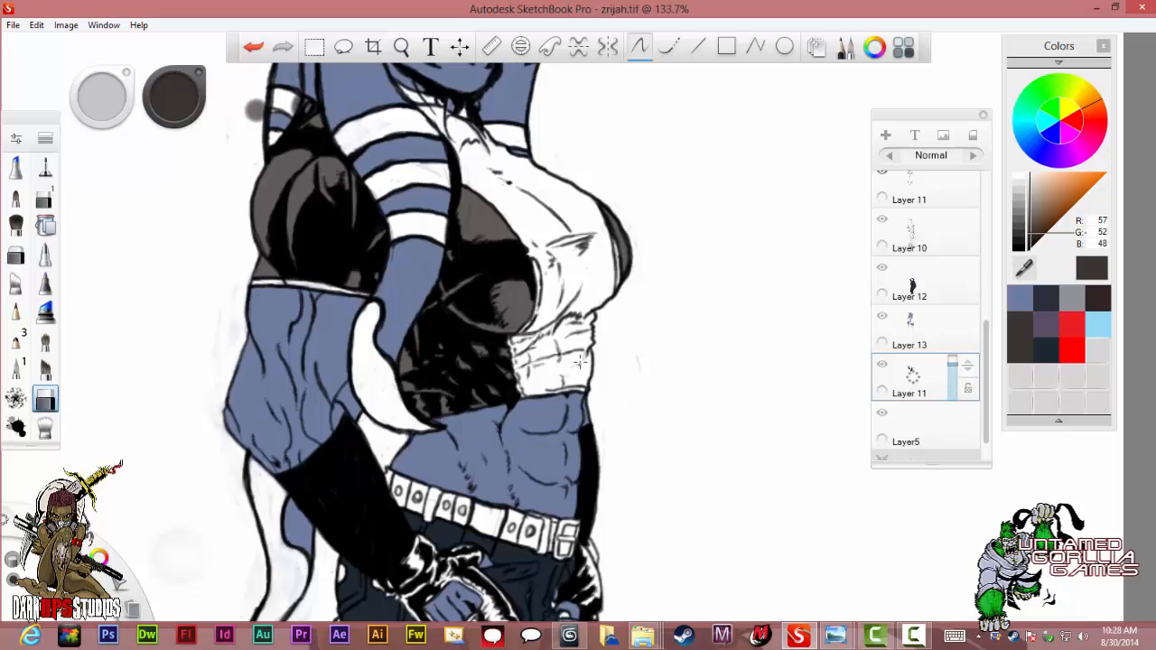
scroll(580, 363, down, 2)
Erase the dark blots on the white head tail band behind the shoulder piece and outside its outline.
scroll(581, 363, up, 7)
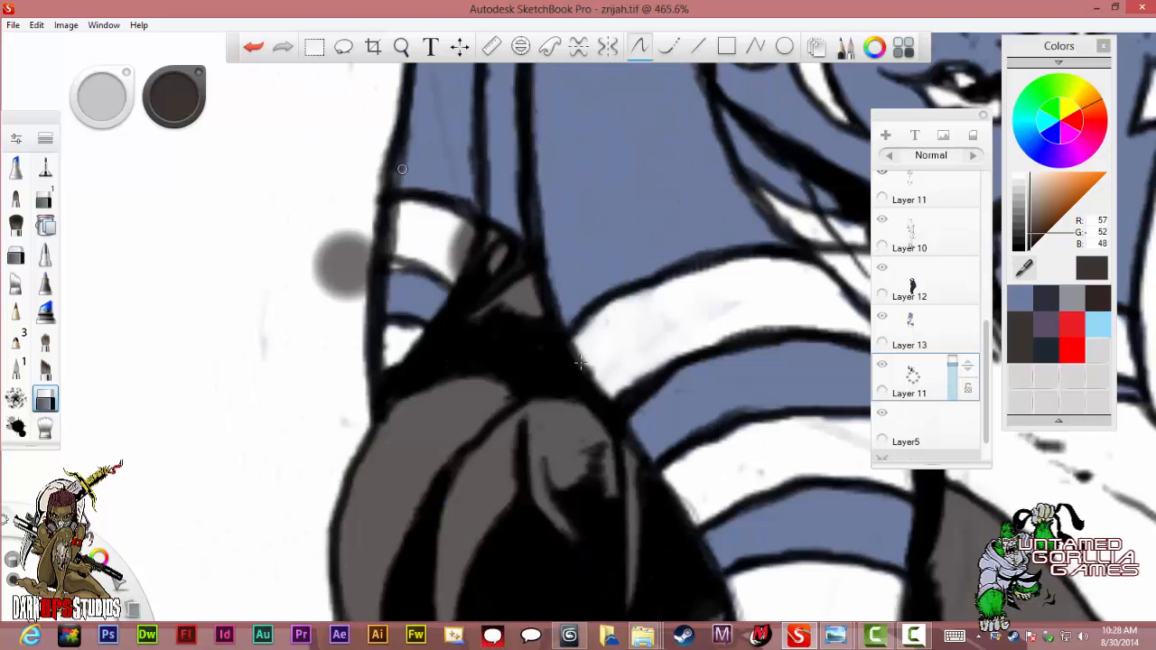
mouse_move(457, 225)
mouse_down()
mouse_move(462, 271)
mouse_move(472, 225)
mouse_move(452, 268)
mouse_move(457, 235)
mouse_move(452, 256)
mouse_up()
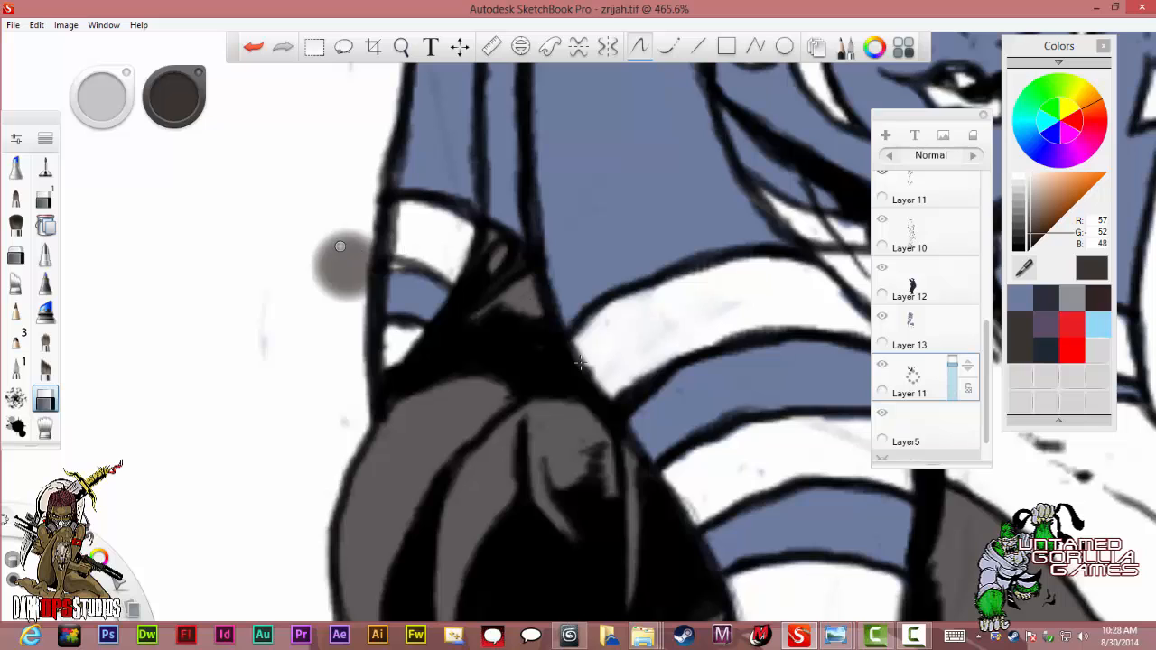
mouse_move(361, 234)
mouse_down()
mouse_move(363, 294)
mouse_move(335, 251)
mouse_move(340, 264)
mouse_up()
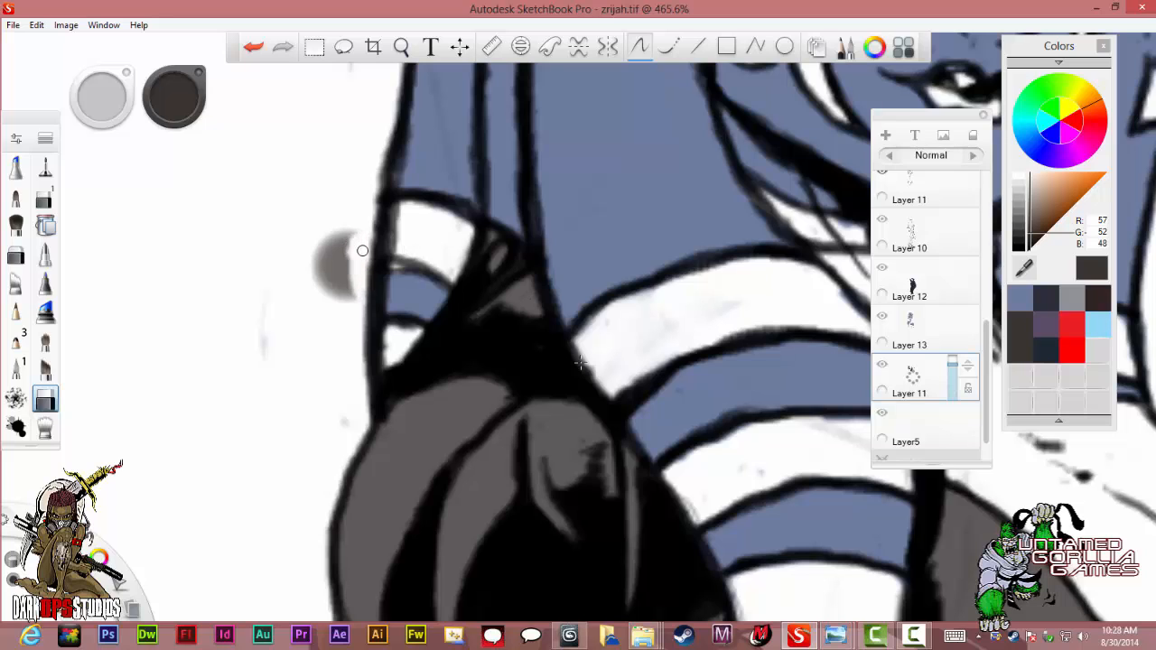
scroll(362, 251, down, 5)
scroll(580, 360, up, 4)
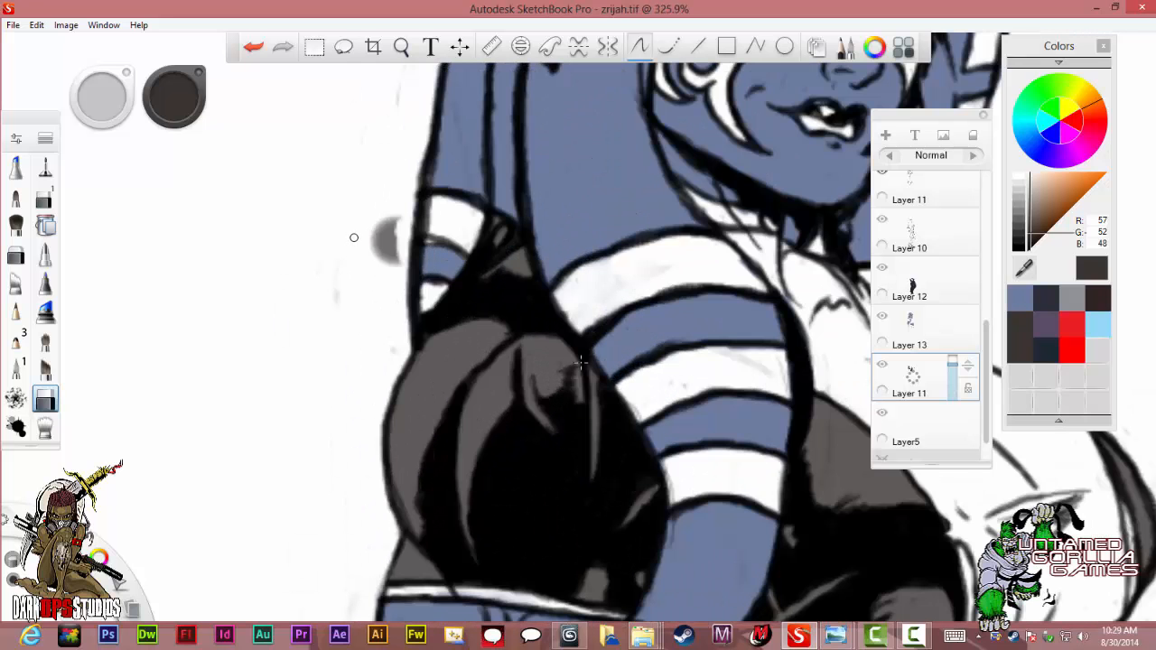
scroll(580, 362, down, 3)
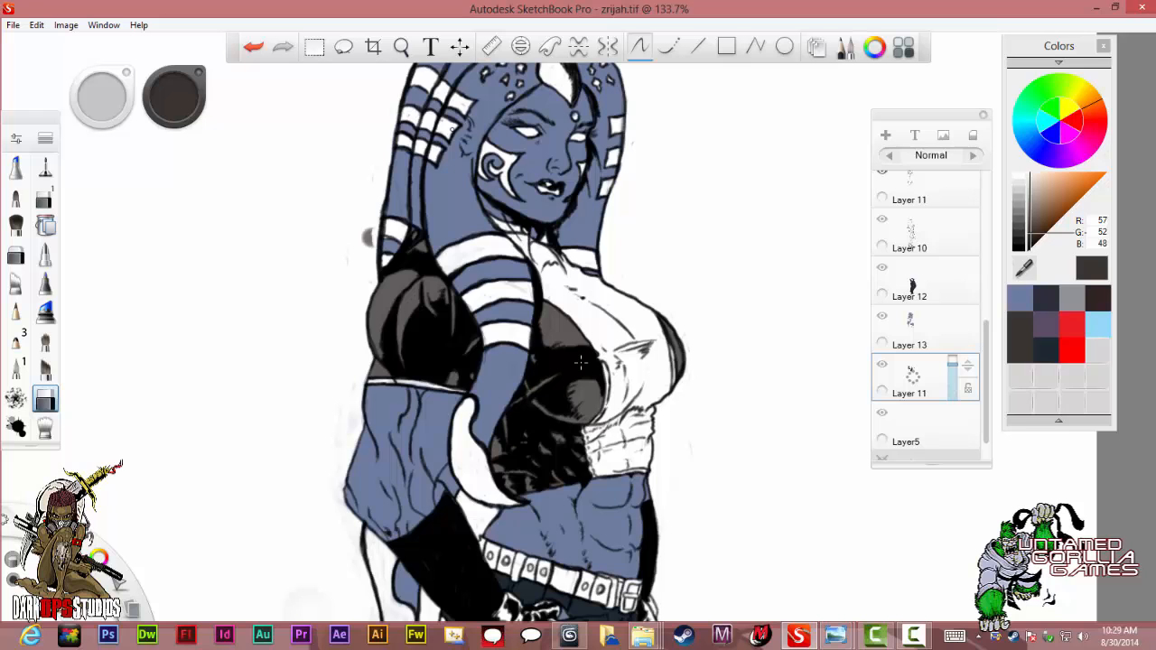
scroll(580, 363, up, 2)
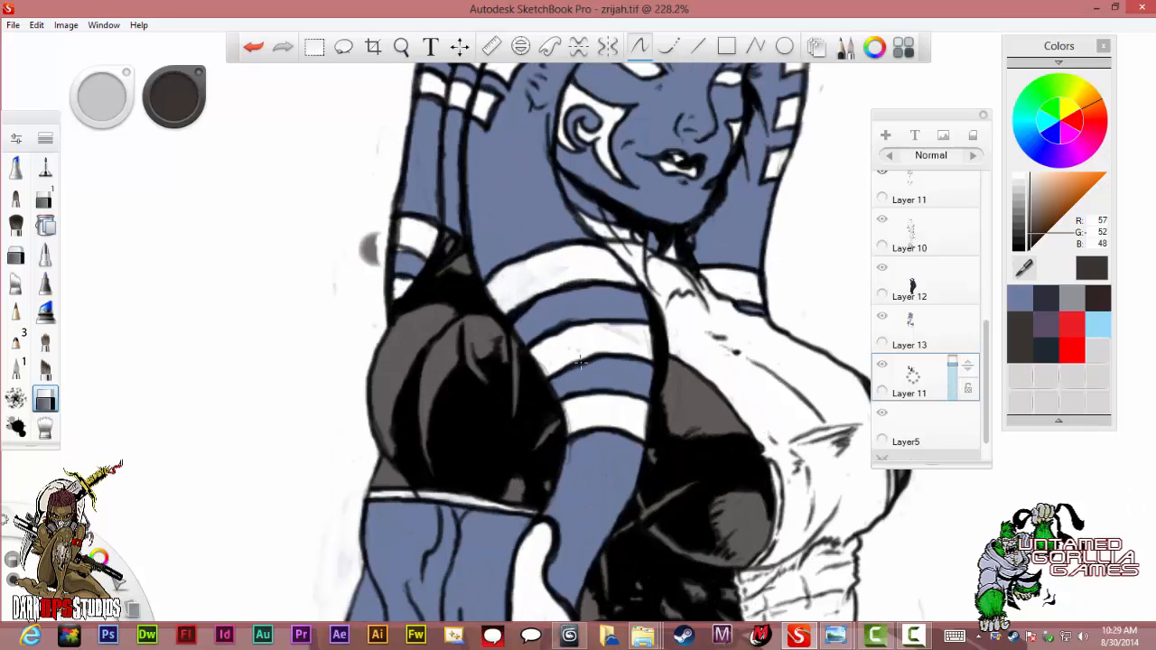
scroll(580, 362, up, 1)
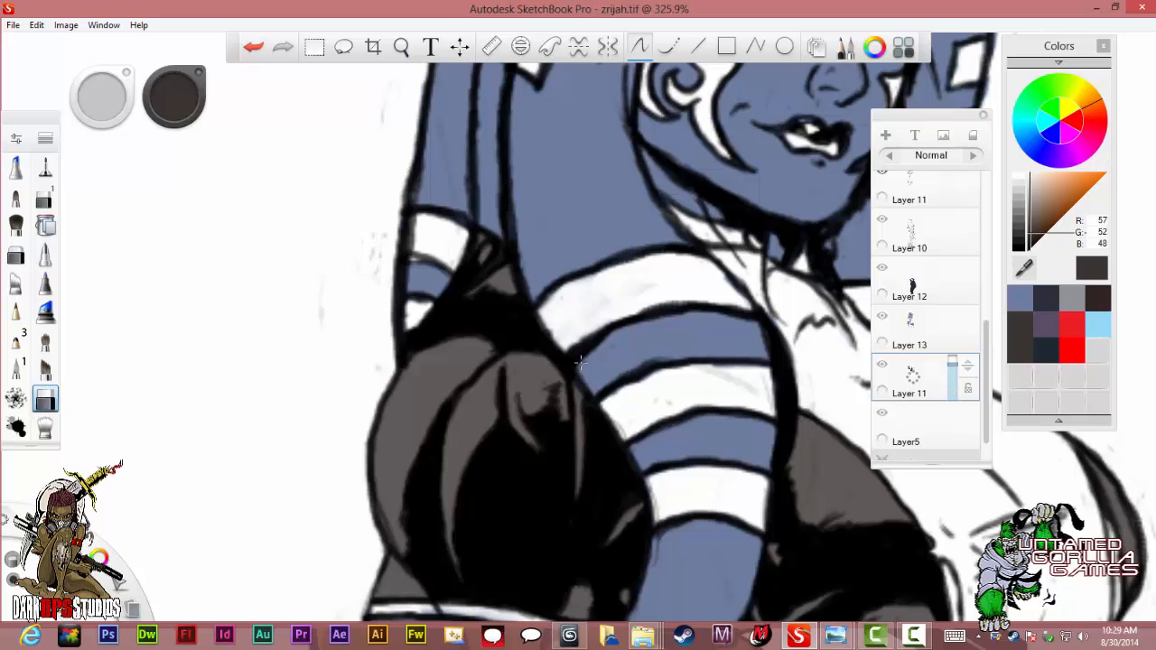
scroll(580, 363, down, 3)
scroll(580, 363, down, 1)
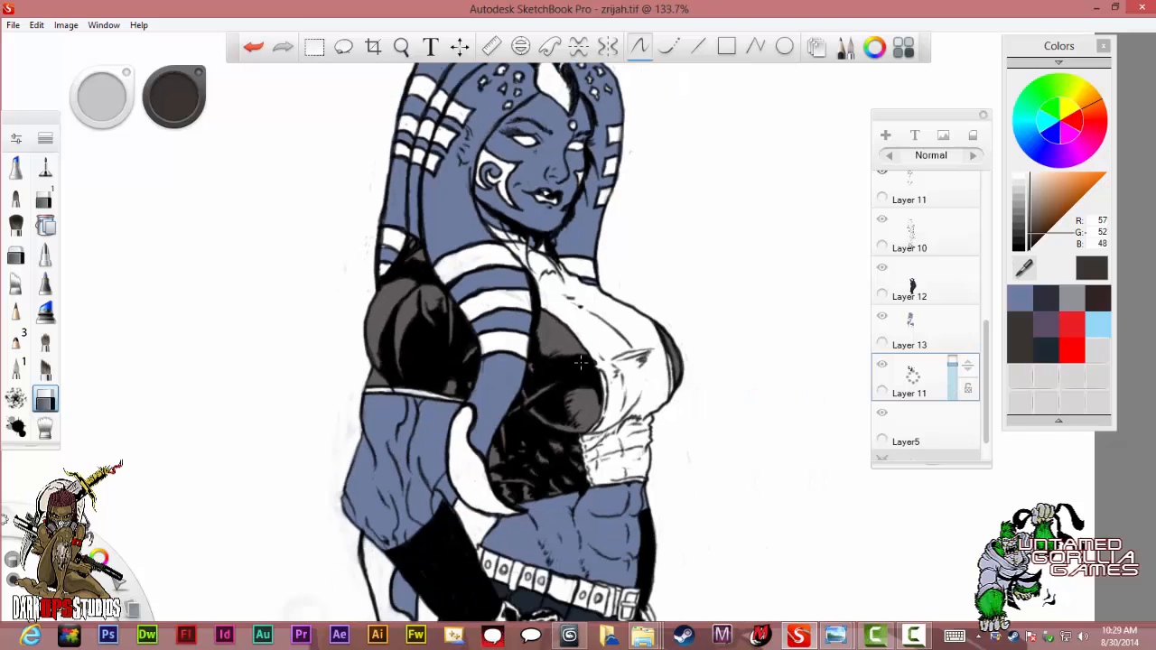
scroll(580, 362, down, 3)
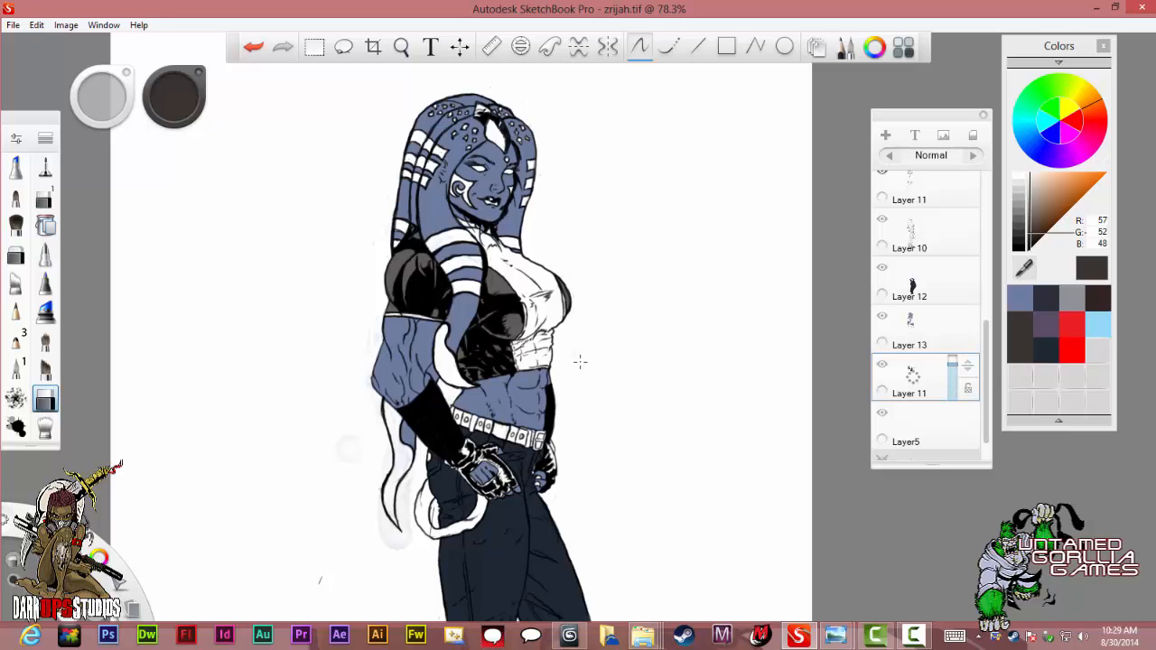
Paint the collar area under the chin dark brown-gray on the lower Layer 11 with a size 5.0 brush.
scroll(580, 362, up, 7)
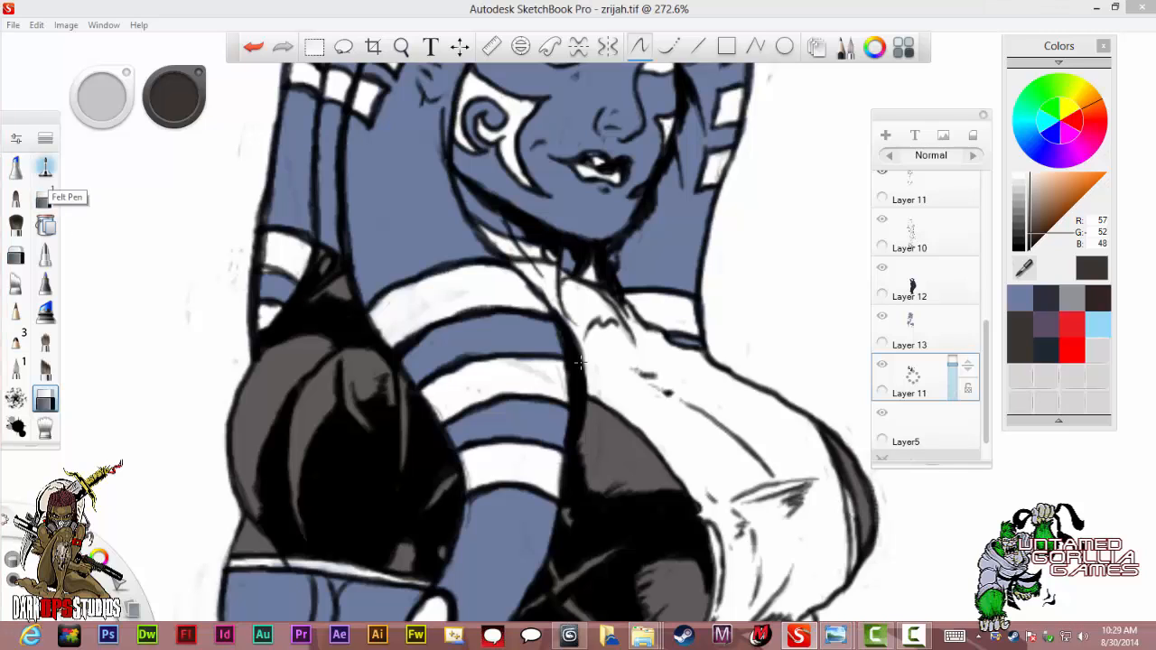
click(45, 192)
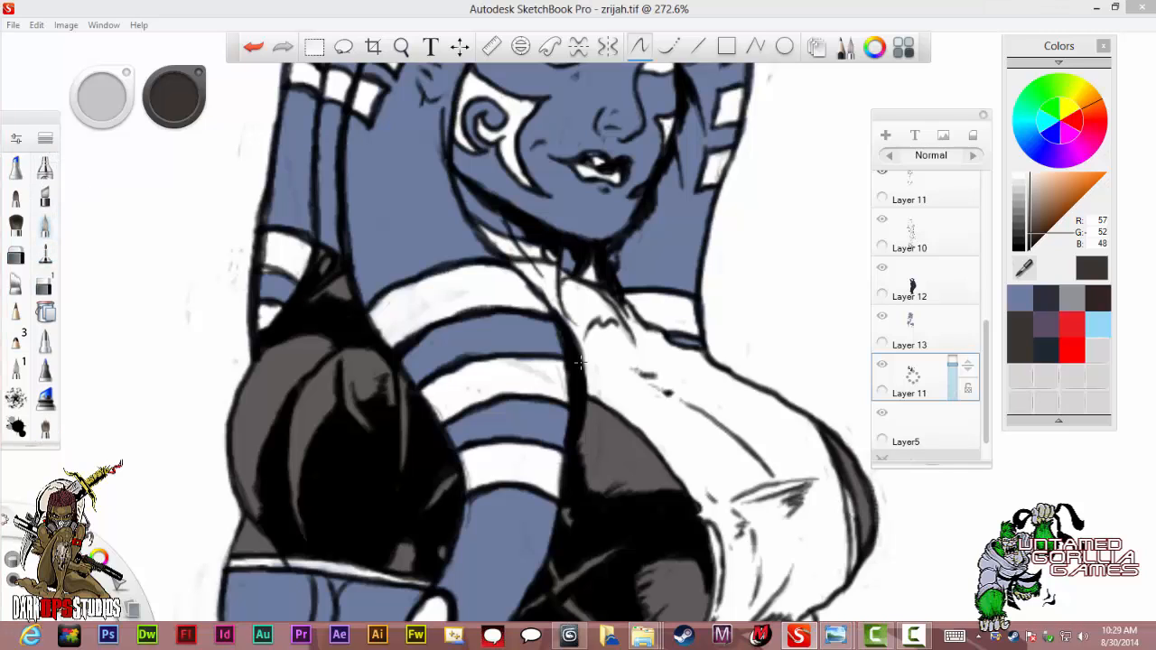
scroll(580, 363, up, 4)
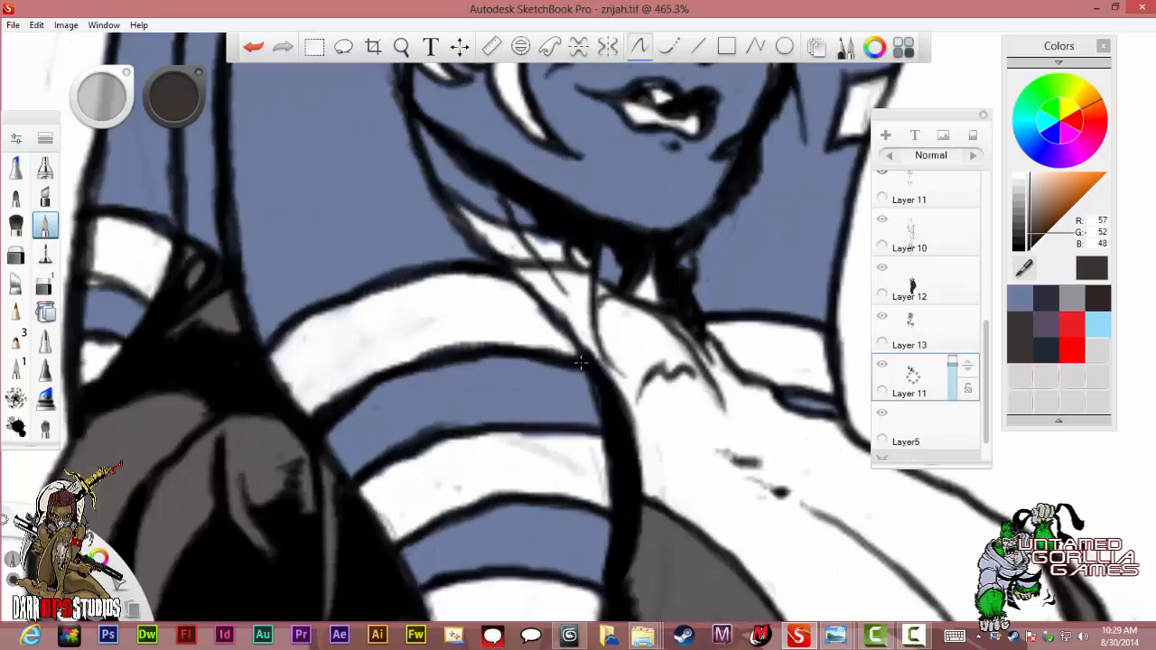
key(bracketleft)
key(bracketleft)
key(bracketleft)
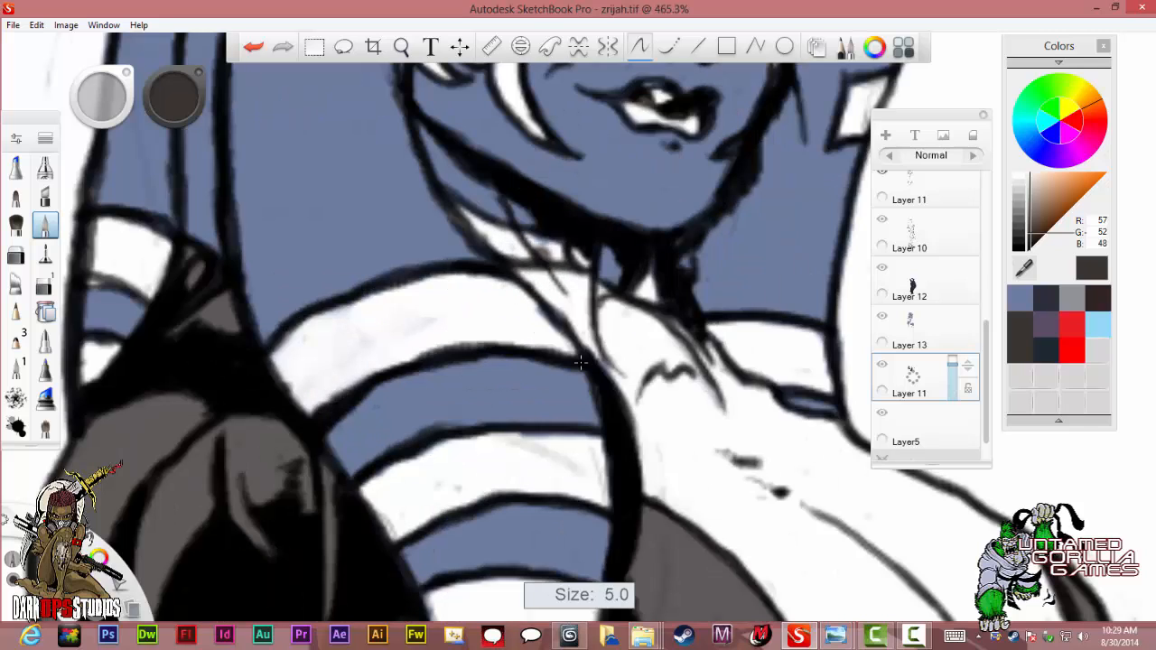
mouse_move(557, 251)
mouse_down()
mouse_move(489, 237)
mouse_move(520, 259)
mouse_move(565, 263)
mouse_up()
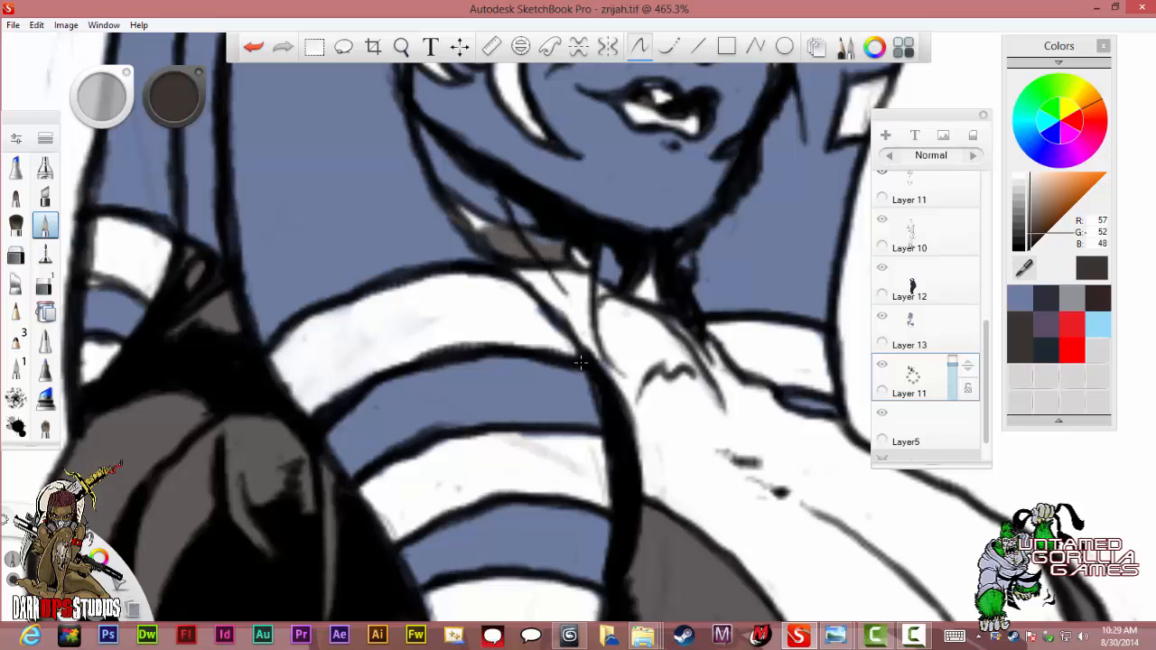
drag(497, 226, 455, 211)
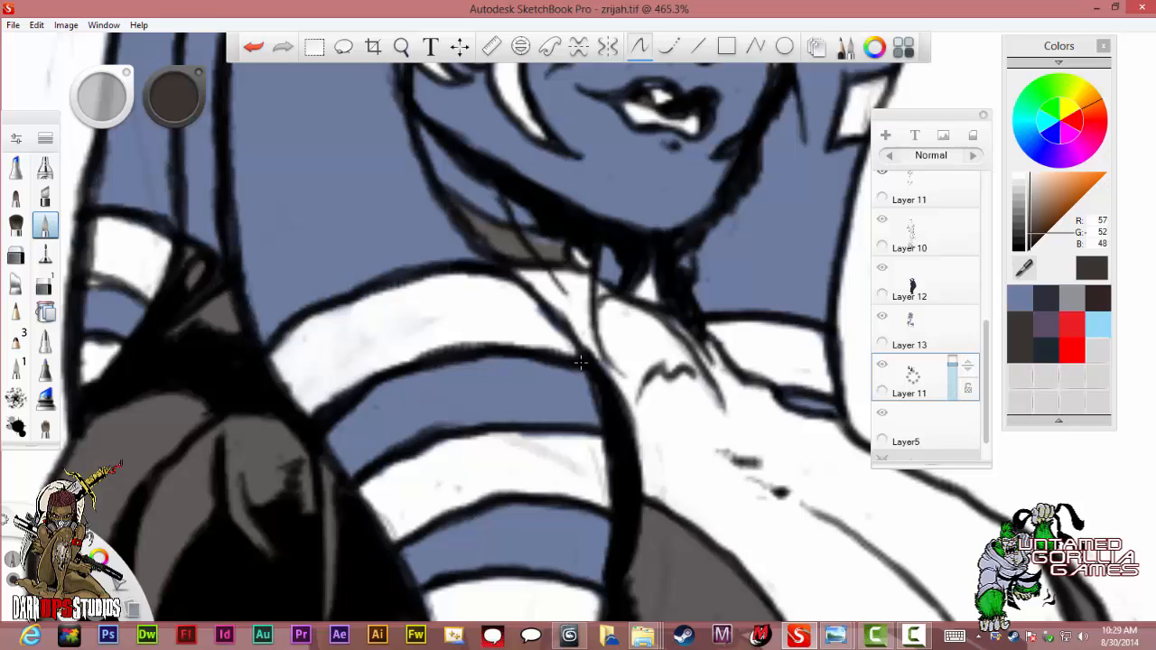
click(910, 325)
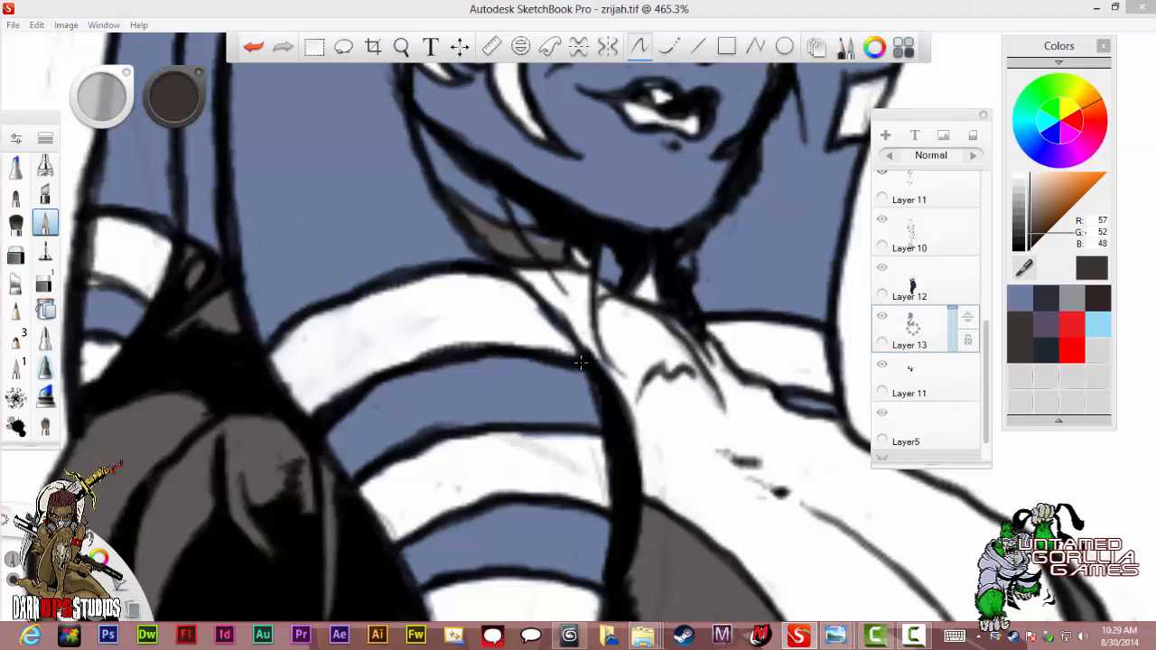
scroll(46, 298, down, 3)
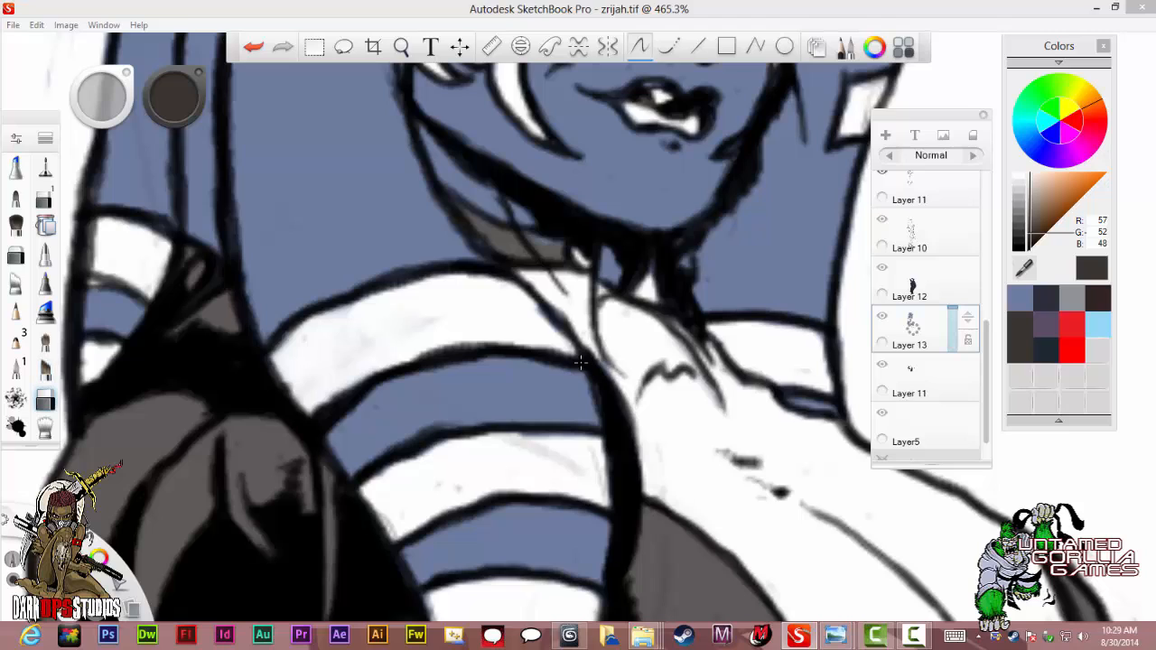
click(45, 399)
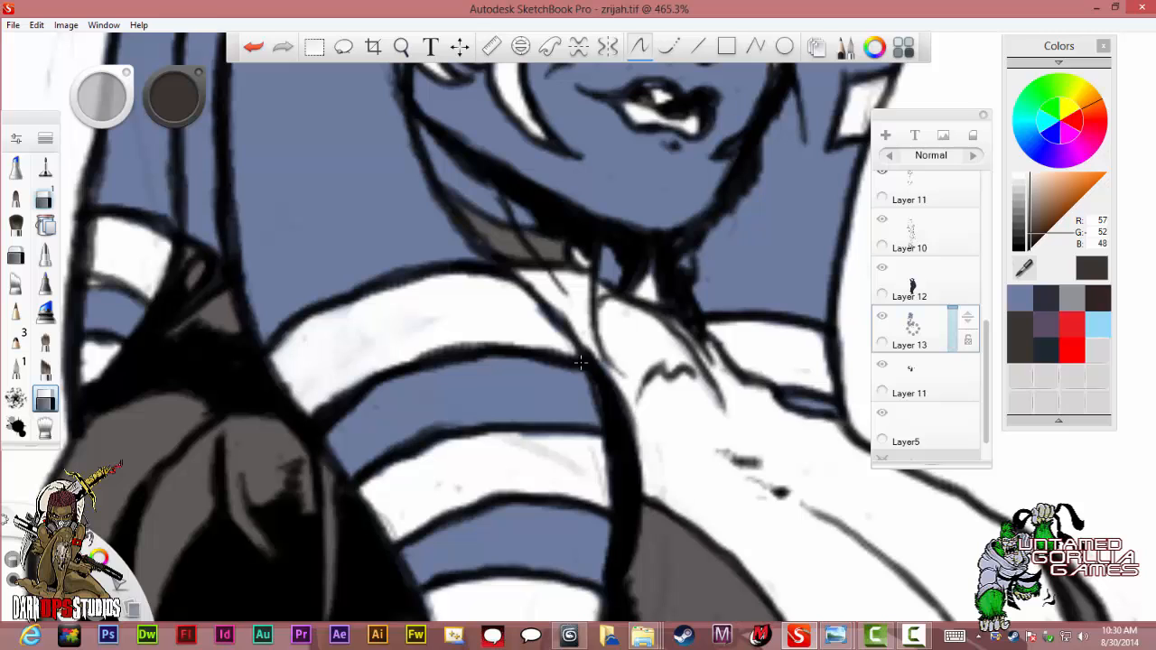
drag(46, 167, 45, 195)
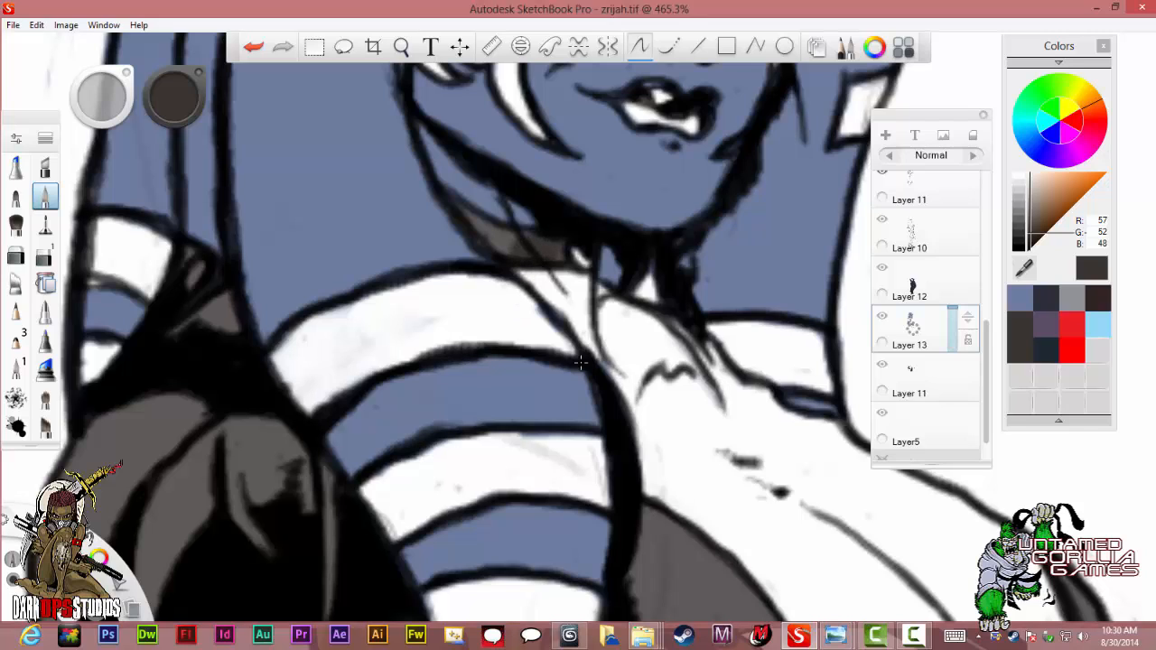
key(ctrl+z)
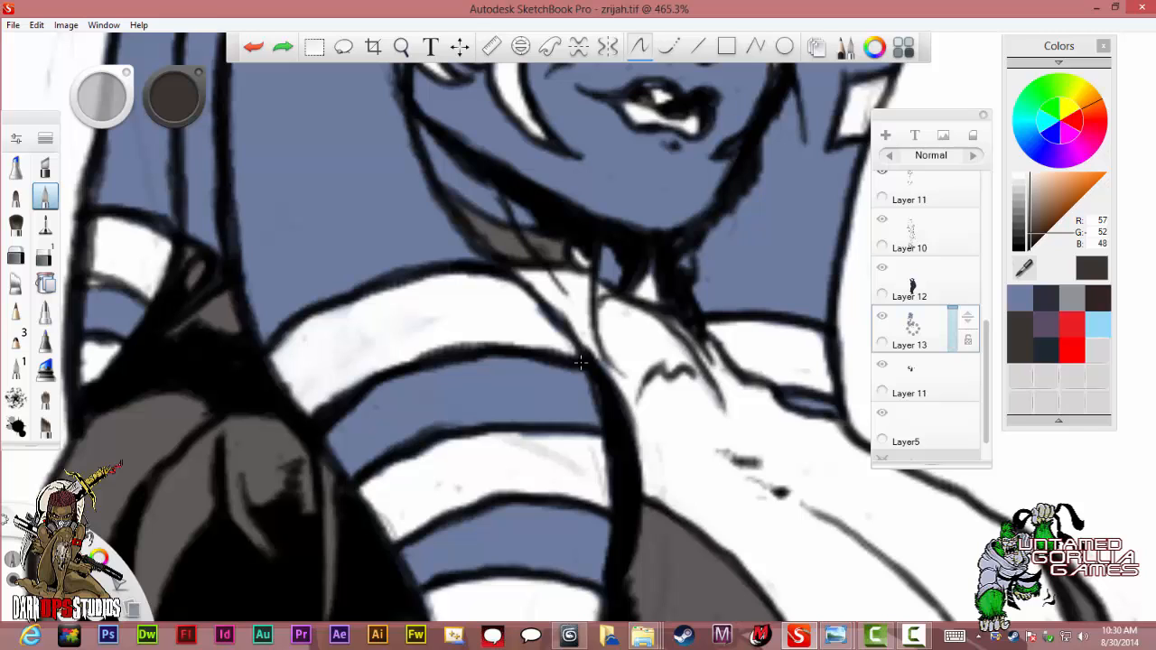
key(ctrl+y)
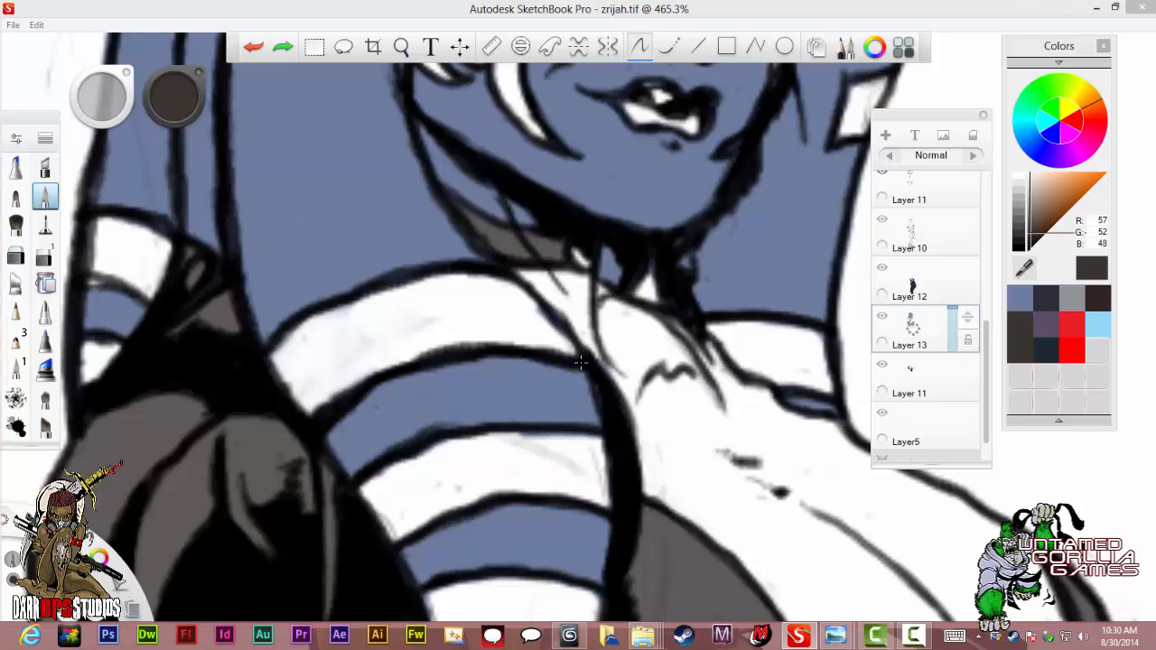
key(Page_Down)
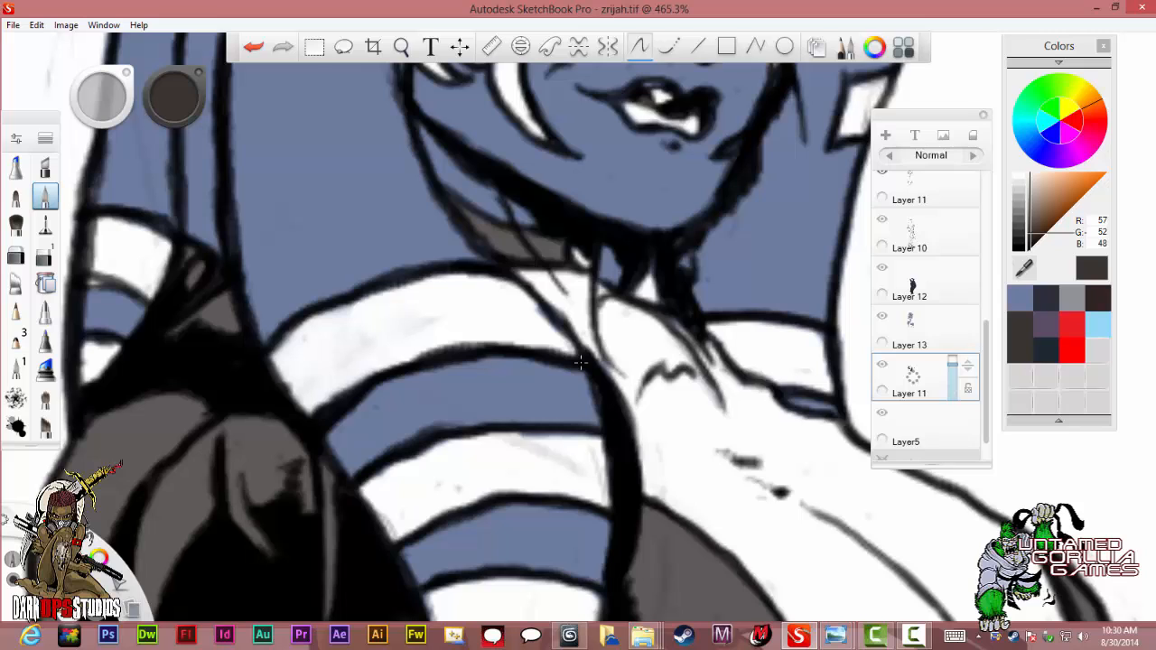
scroll(581, 363, down, 4)
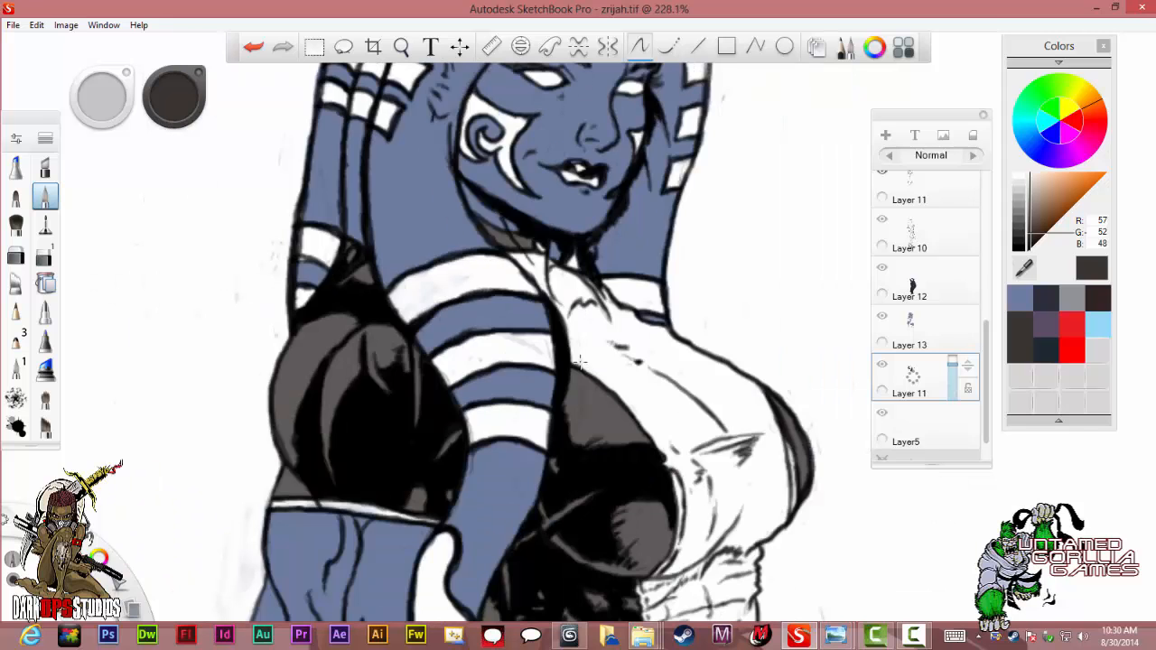
Undo the stray blots and paint the glove end of the strap loop over the thigh dark brown-gray.
scroll(581, 362, down, 4)
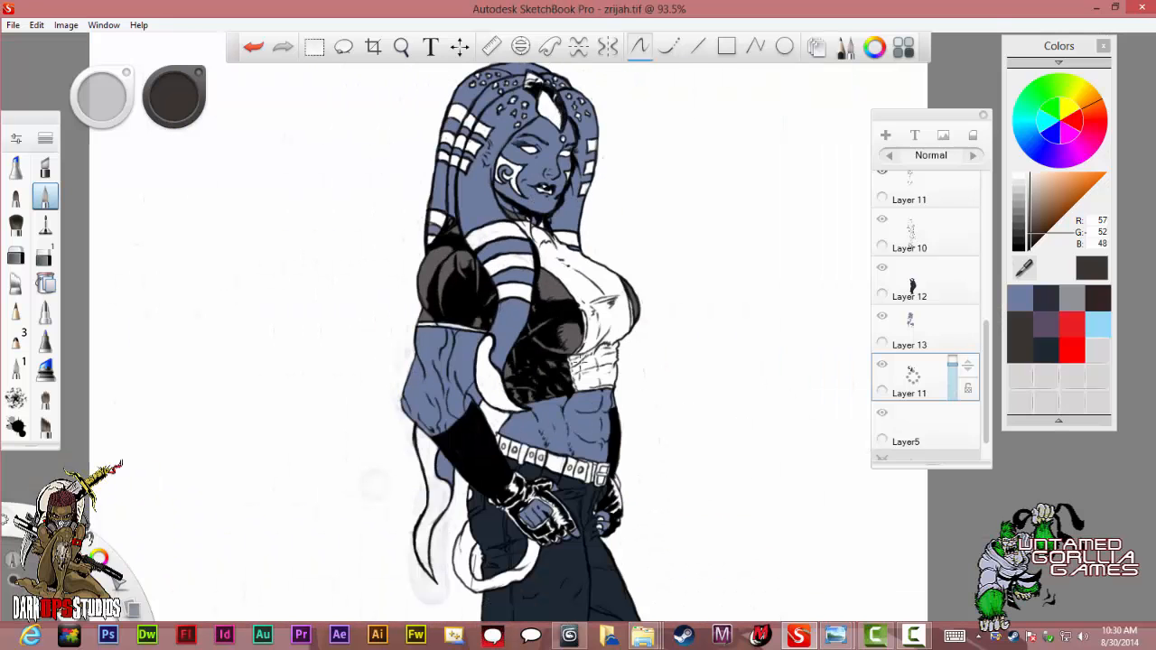
scroll(580, 362, down, 2)
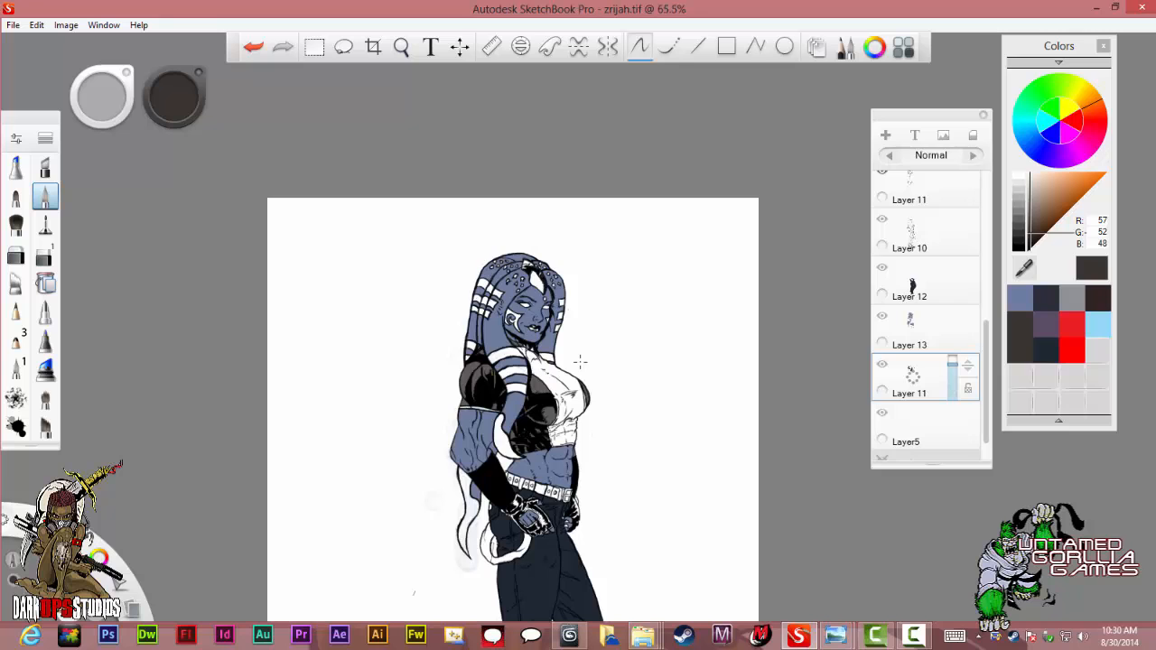
scroll(581, 362, up, 8)
scroll(580, 362, up, 4)
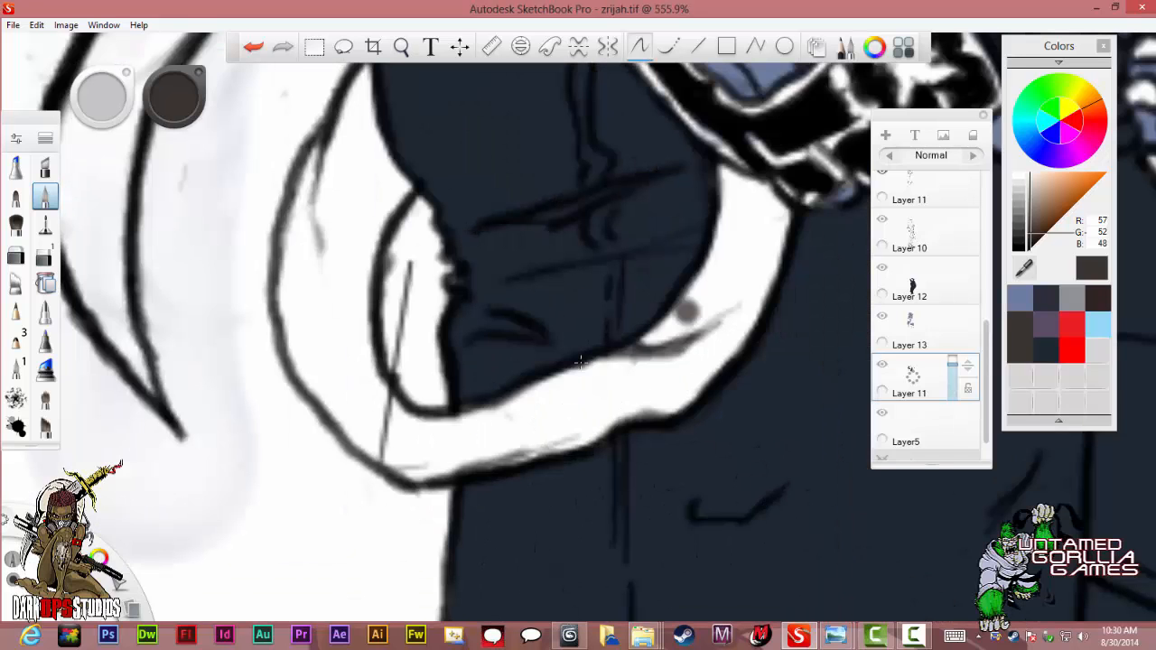
key(ctrl+z)
click(764, 196)
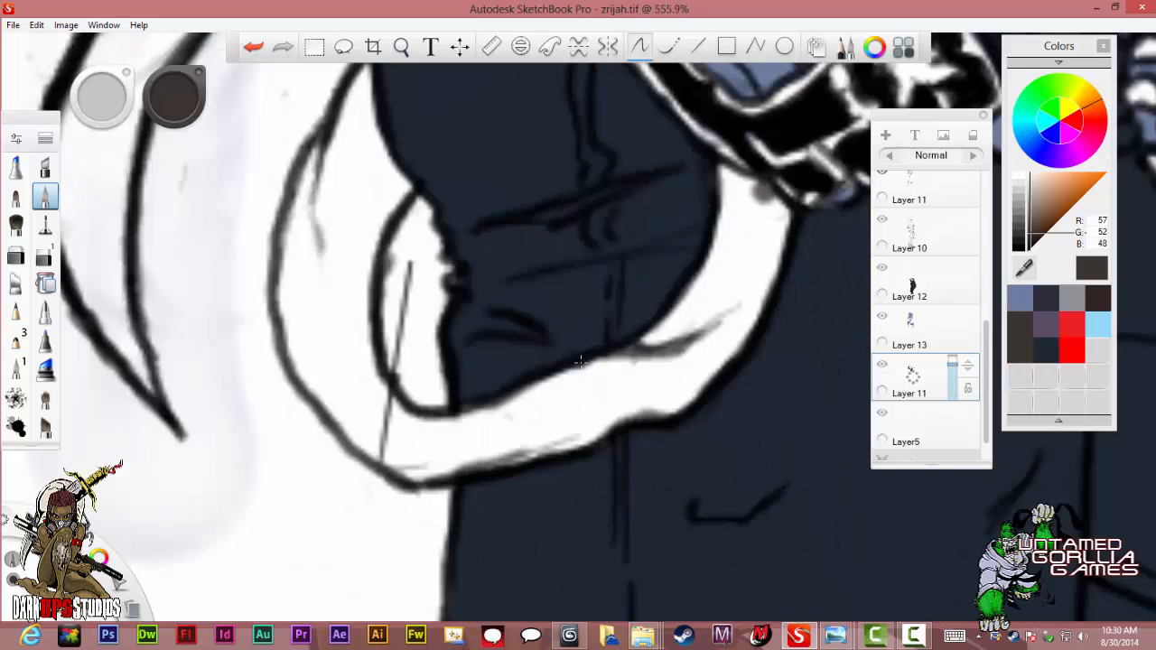
key(ctrl+z)
mouse_move(766, 193)
mouse_down()
mouse_move(709, 323)
mouse_move(652, 402)
mouse_move(678, 400)
mouse_move(748, 317)
mouse_move(776, 206)
mouse_move(779, 248)
mouse_move(757, 325)
mouse_up()
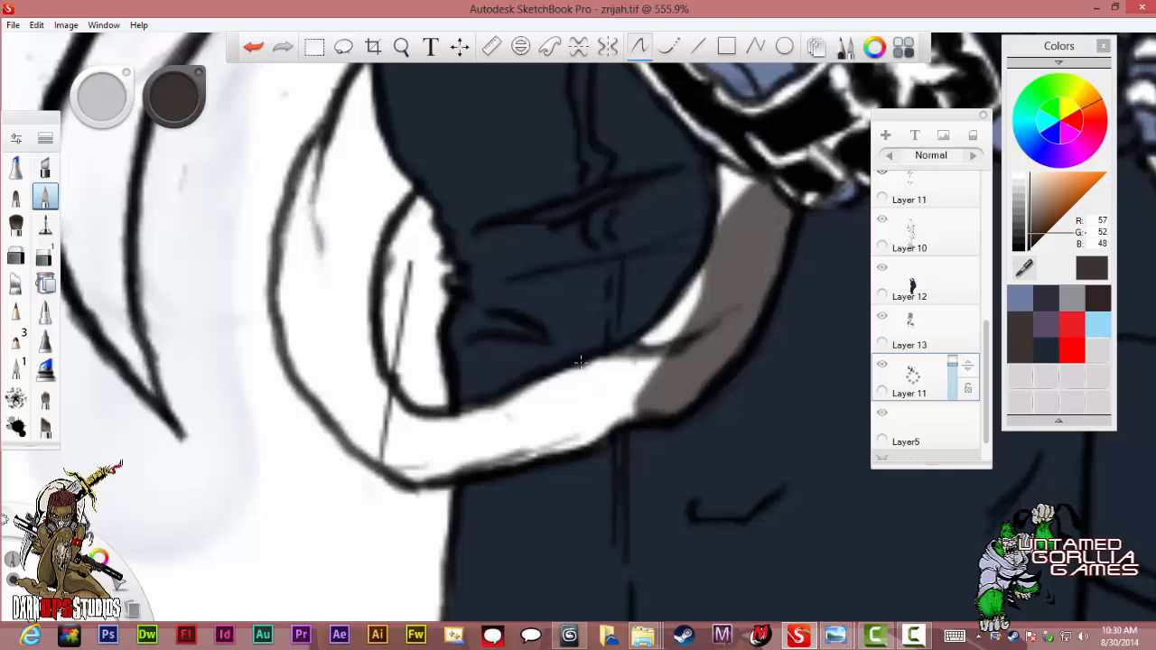
mouse_move(741, 195)
mouse_down()
mouse_move(730, 175)
mouse_move(720, 221)
mouse_move(749, 184)
mouse_up()
mouse_move(708, 259)
mouse_down()
mouse_move(700, 285)
mouse_move(571, 435)
mouse_move(628, 407)
mouse_move(679, 332)
mouse_up()
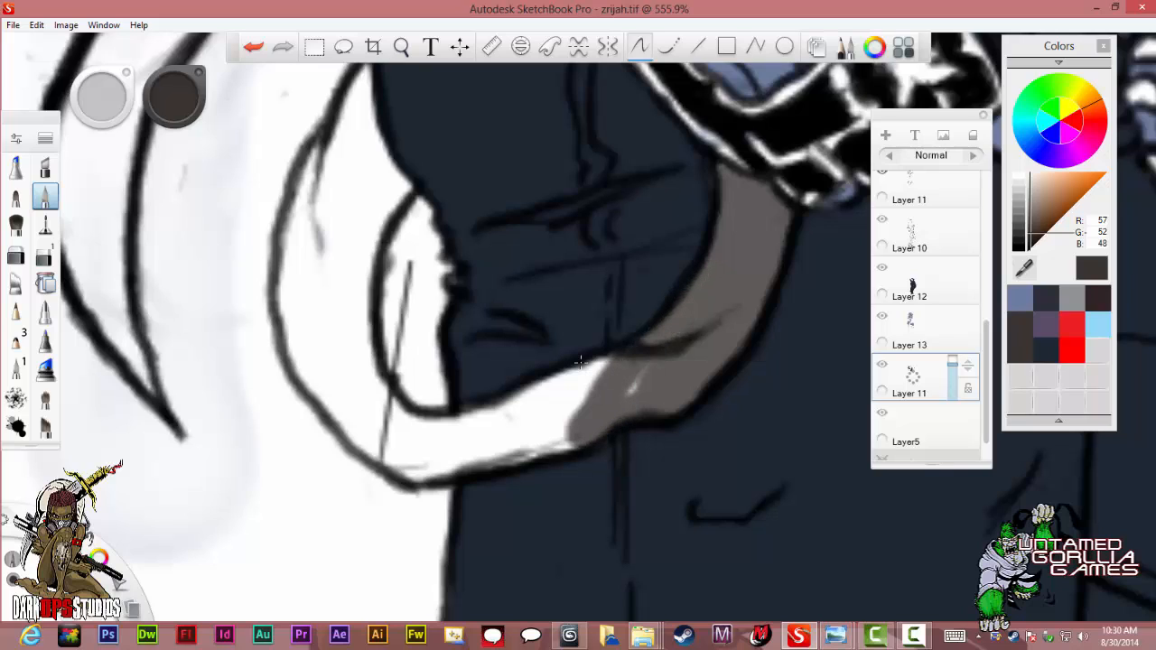
Paint the strap loop's lower curve and its outer side beyond the trouser leg dark brown-gray.
mouse_move(643, 370)
mouse_down()
mouse_move(574, 436)
mouse_move(512, 440)
mouse_move(418, 472)
mouse_move(580, 362)
mouse_move(612, 359)
mouse_up()
mouse_move(582, 397)
mouse_down()
mouse_move(425, 451)
mouse_move(383, 452)
mouse_move(363, 387)
mouse_move(372, 372)
mouse_move(411, 426)
mouse_move(303, 240)
mouse_move(291, 167)
mouse_move(335, 137)
mouse_move(325, 235)
mouse_up()
mouse_move(293, 233)
mouse_down()
mouse_move(285, 278)
mouse_move(321, 384)
mouse_move(339, 390)
mouse_move(380, 338)
mouse_up()
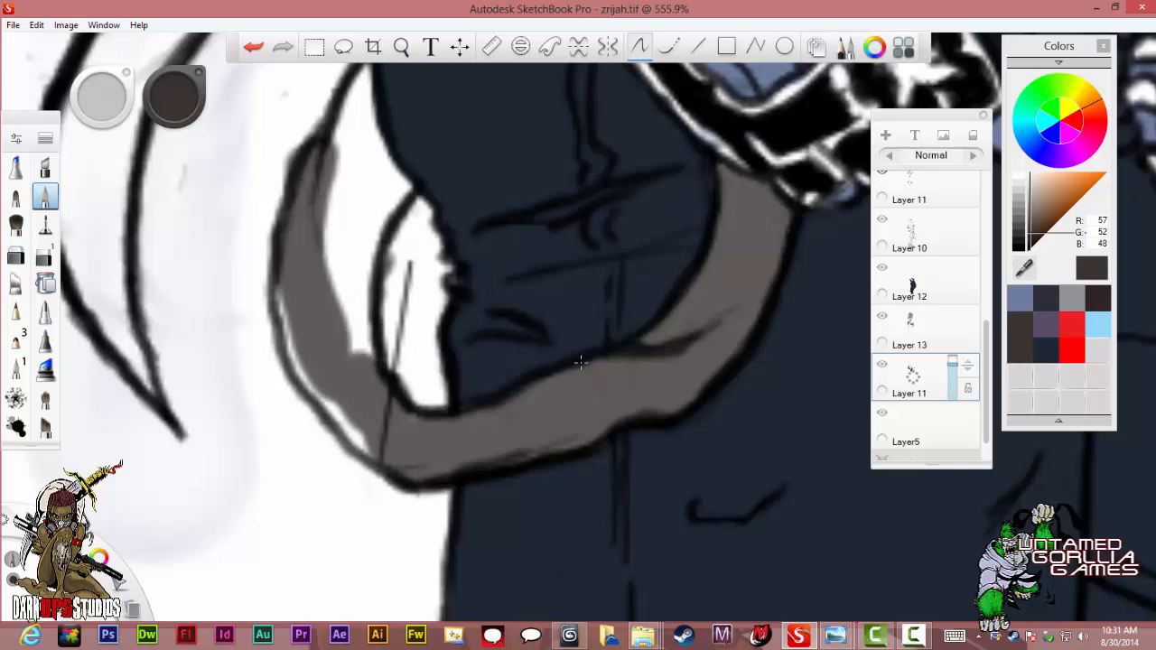
mouse_move(340, 417)
mouse_down()
mouse_move(327, 405)
mouse_move(372, 459)
mouse_up()
mouse_move(321, 418)
mouse_down()
mouse_move(282, 343)
mouse_move(264, 271)
mouse_up()
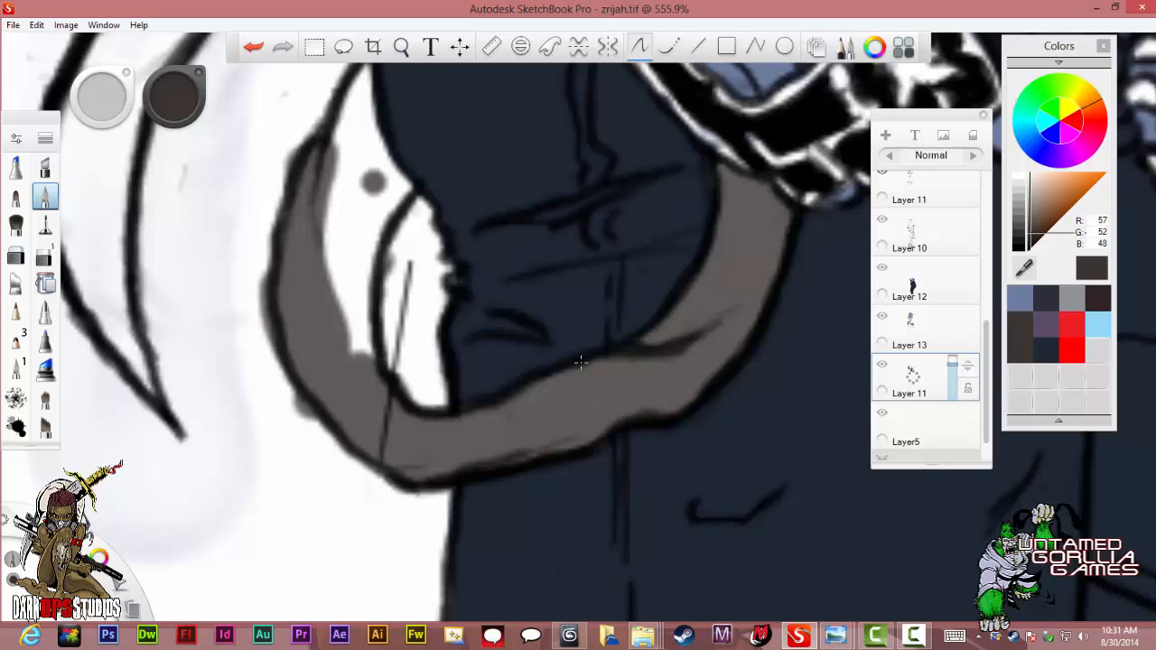
Fill the remaining white on the strap loop's inner side and upper end beside the hip with dark brown-gray.
mouse_move(404, 173)
mouse_down()
mouse_move(348, 276)
mouse_move(362, 357)
mouse_move(379, 230)
mouse_move(330, 110)
mouse_move(337, 296)
mouse_move(348, 216)
mouse_up()
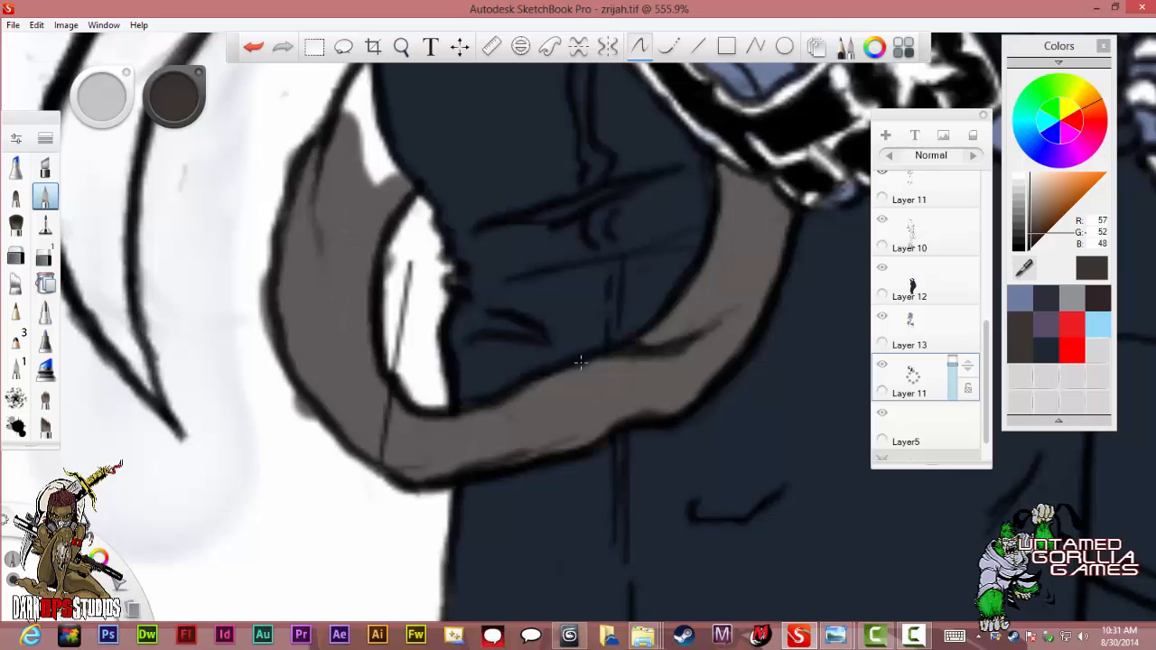
mouse_move(363, 156)
mouse_down()
mouse_move(369, 175)
mouse_move(384, 154)
mouse_up()
scroll(371, 160, down, 5)
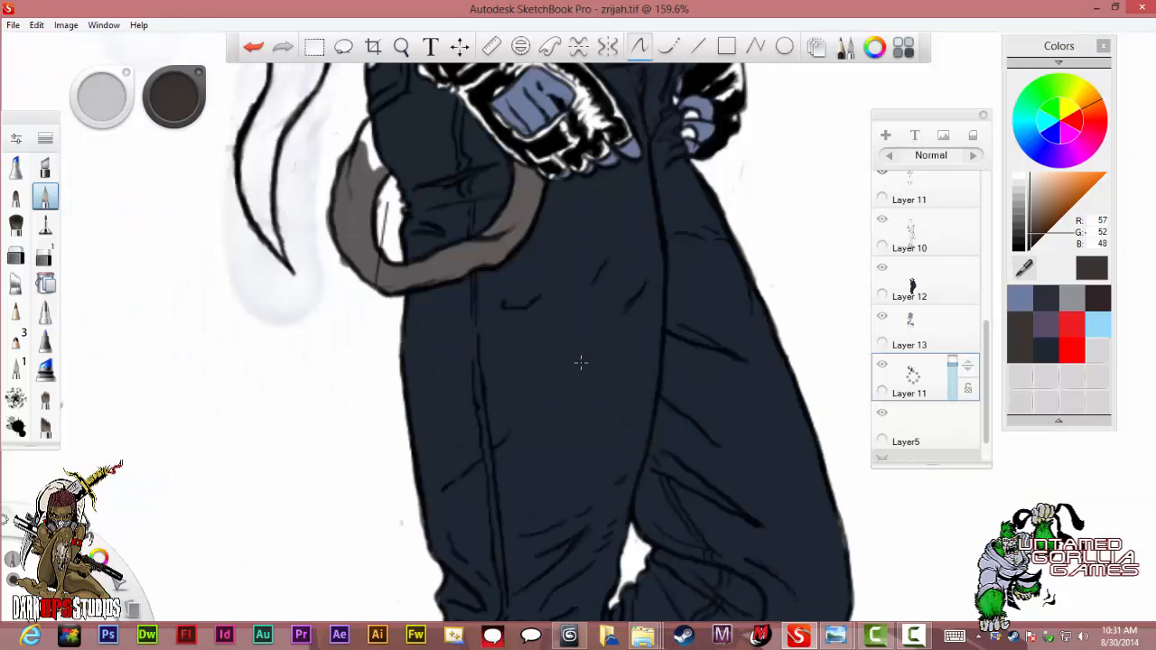
scroll(373, 161, down, 2)
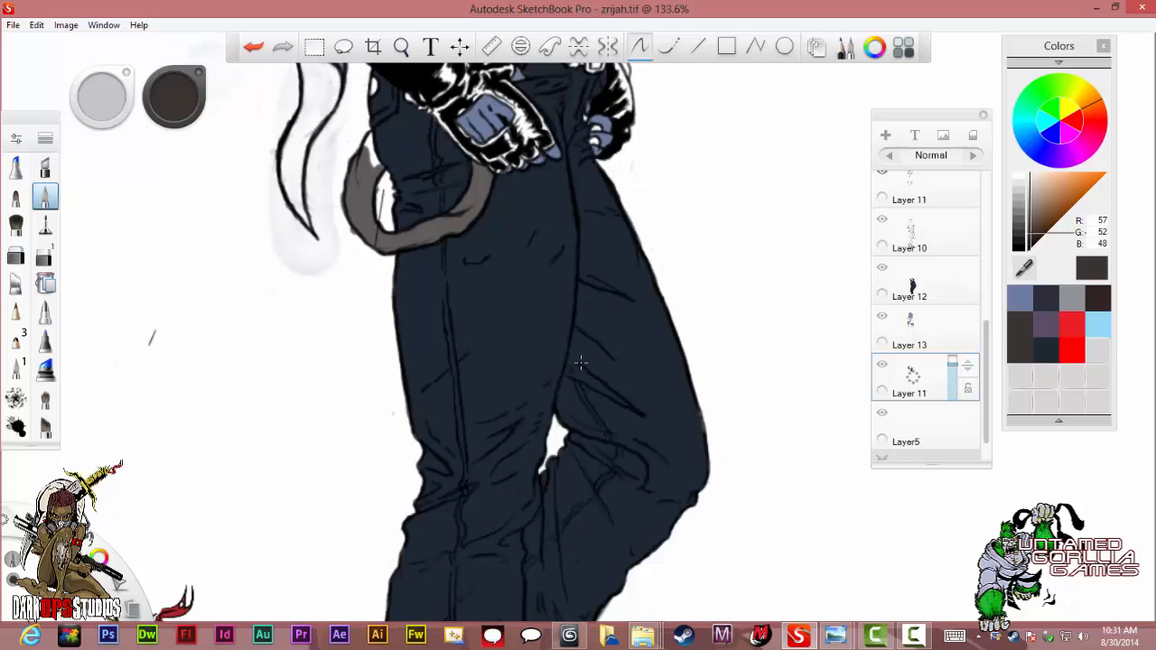
scroll(580, 363, down, 2)
scroll(580, 362, up, 8)
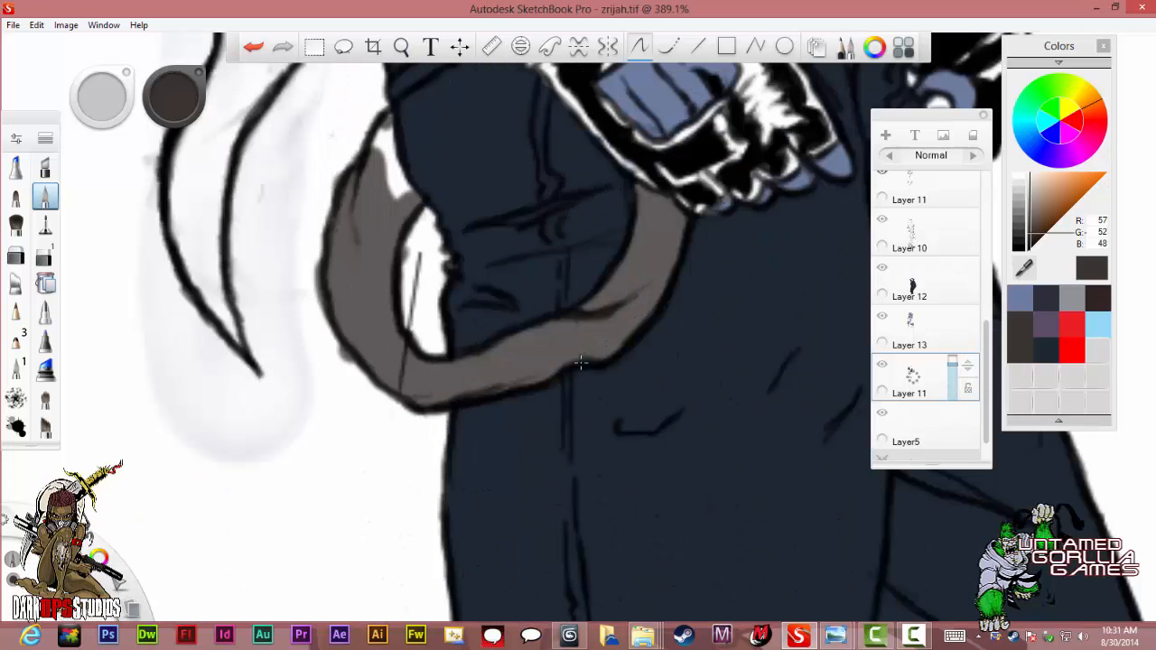
mouse_move(386, 121)
mouse_down()
mouse_move(394, 199)
mouse_move(411, 180)
mouse_move(394, 155)
mouse_up()
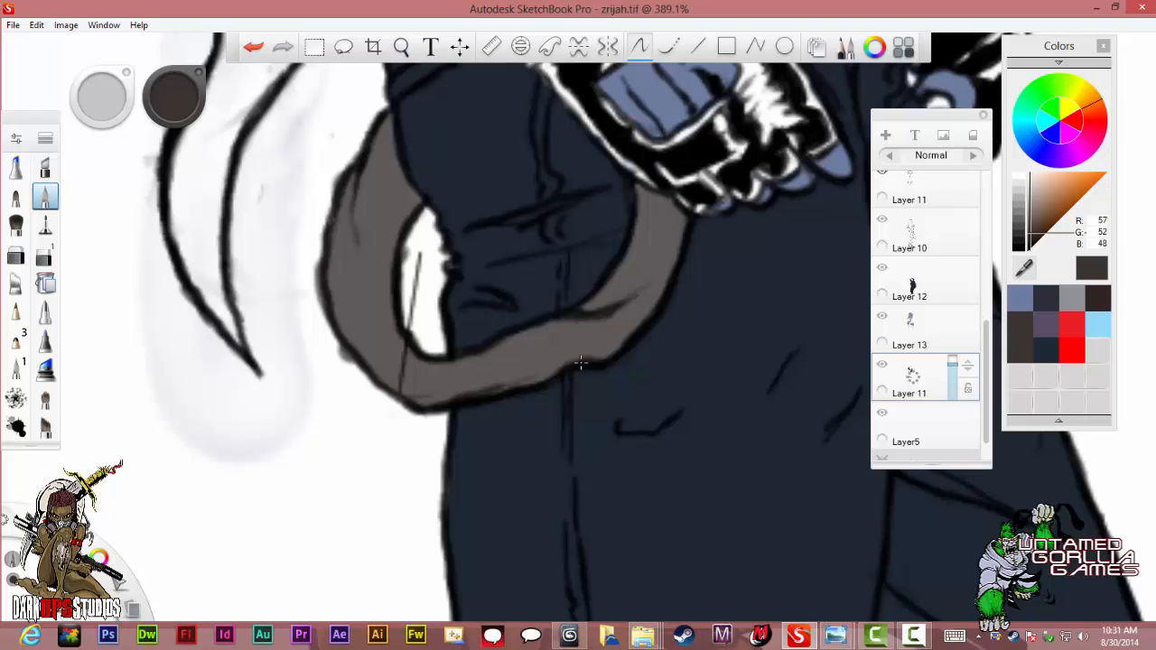
Erase the dark brown-gray spill outside the strap loop's outer ink line.
key(Home)
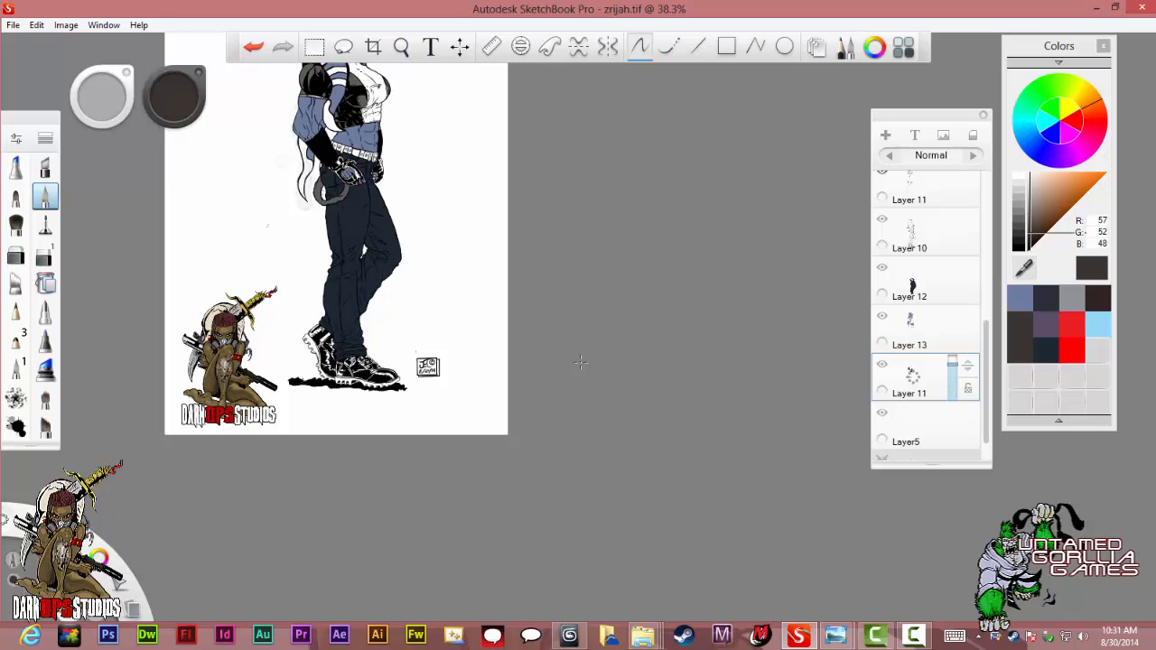
key(Home)
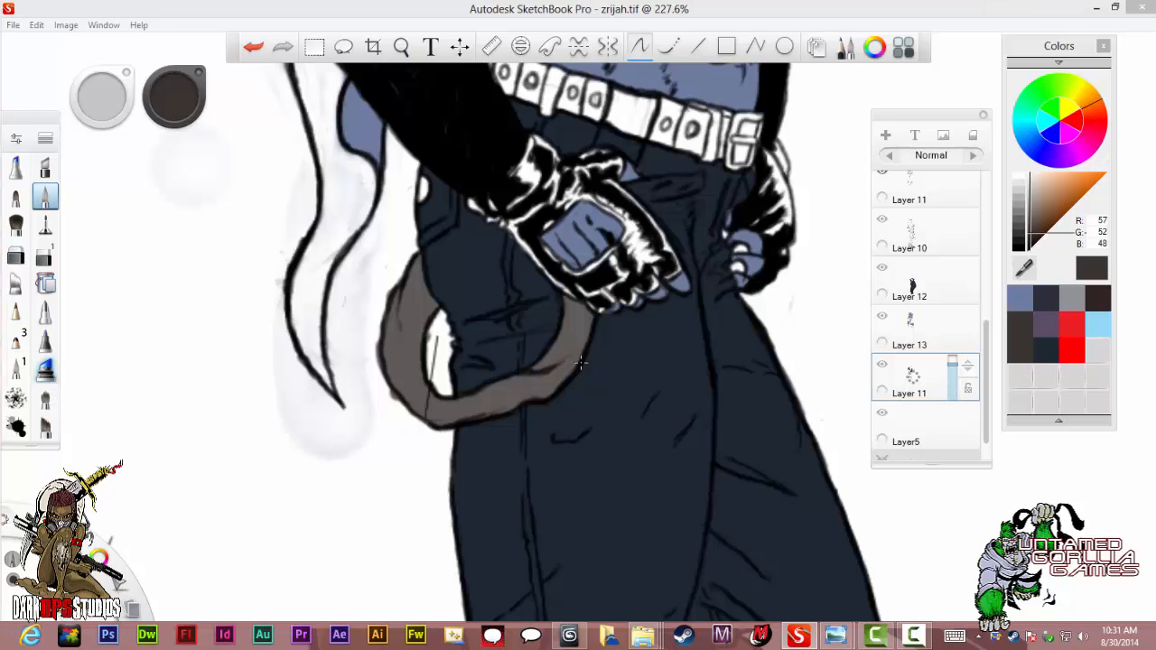
key(e)
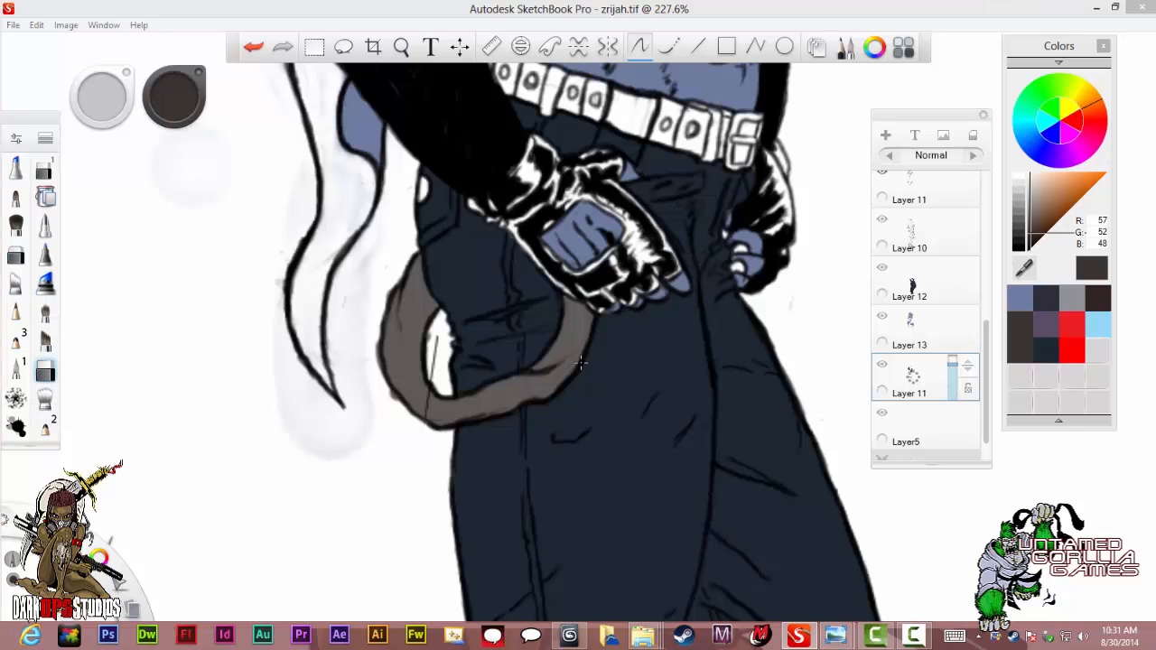
scroll(275, 421, up, 4)
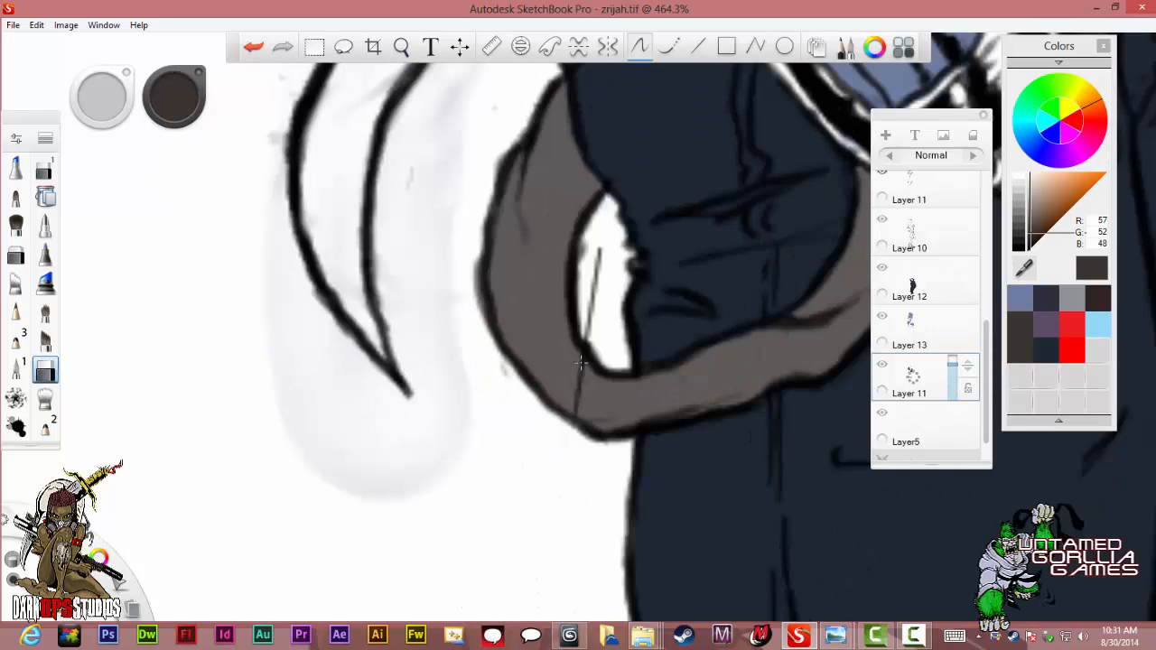
mouse_move(528, 389)
mouse_down()
mouse_move(483, 312)
mouse_move(477, 256)
mouse_move(485, 315)
mouse_up()
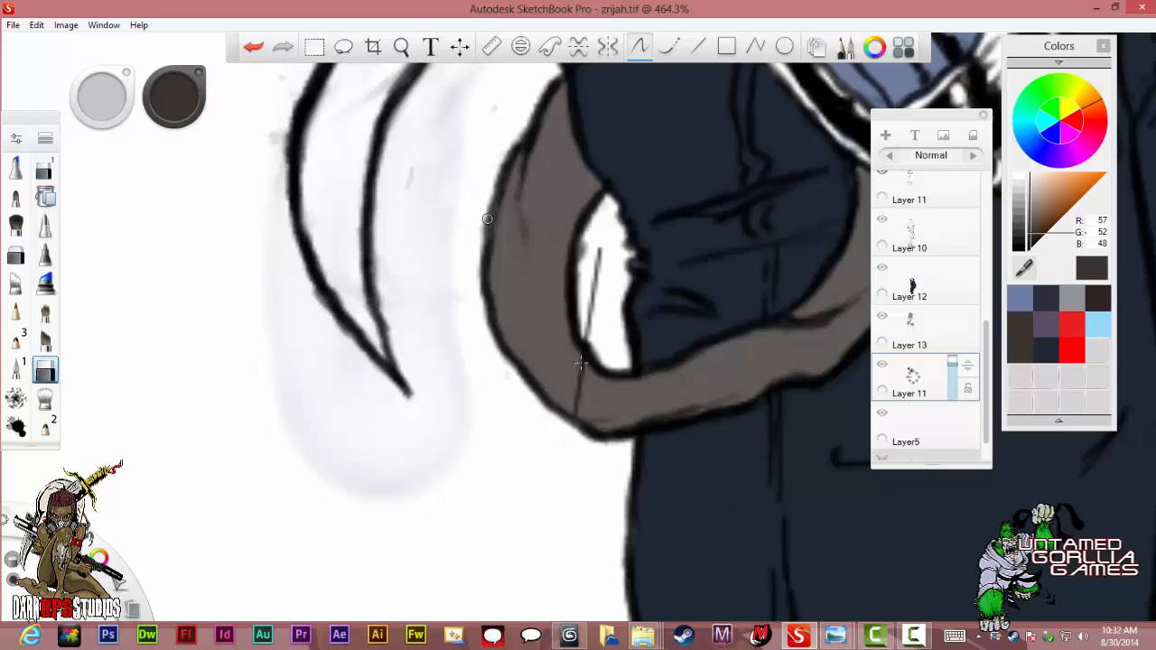
Paint part of the plain belt section above the gloved hand dark brown-gray with the previous brush.
scroll(581, 363, down, 5)
scroll(510, 111, down, 1)
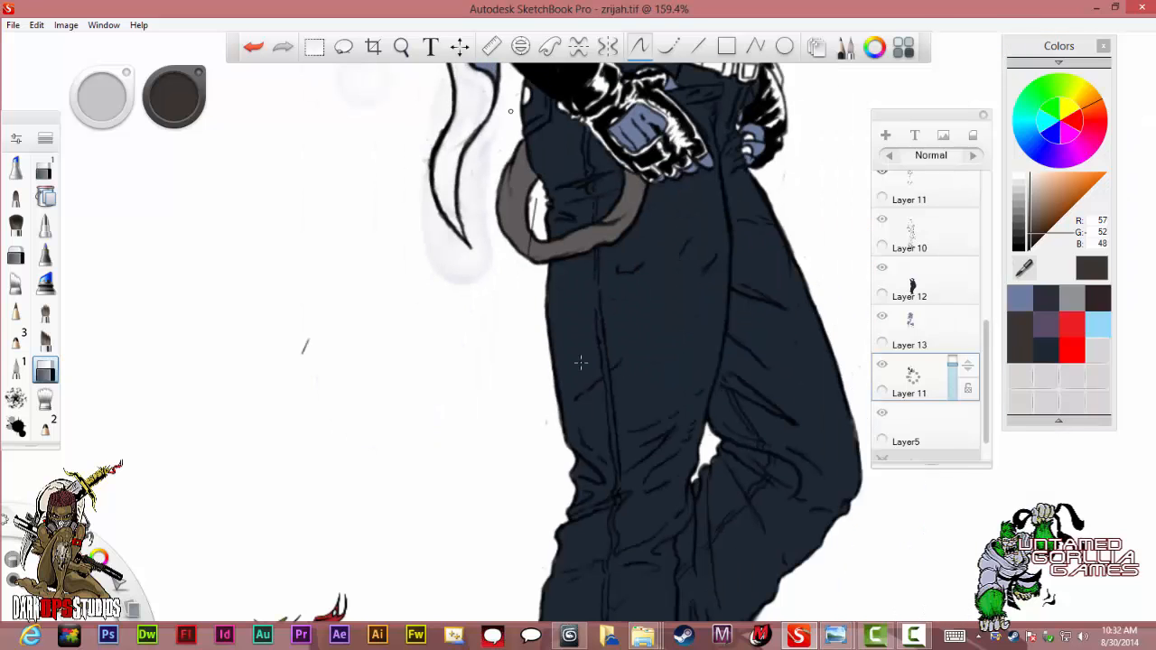
scroll(581, 363, down, 5)
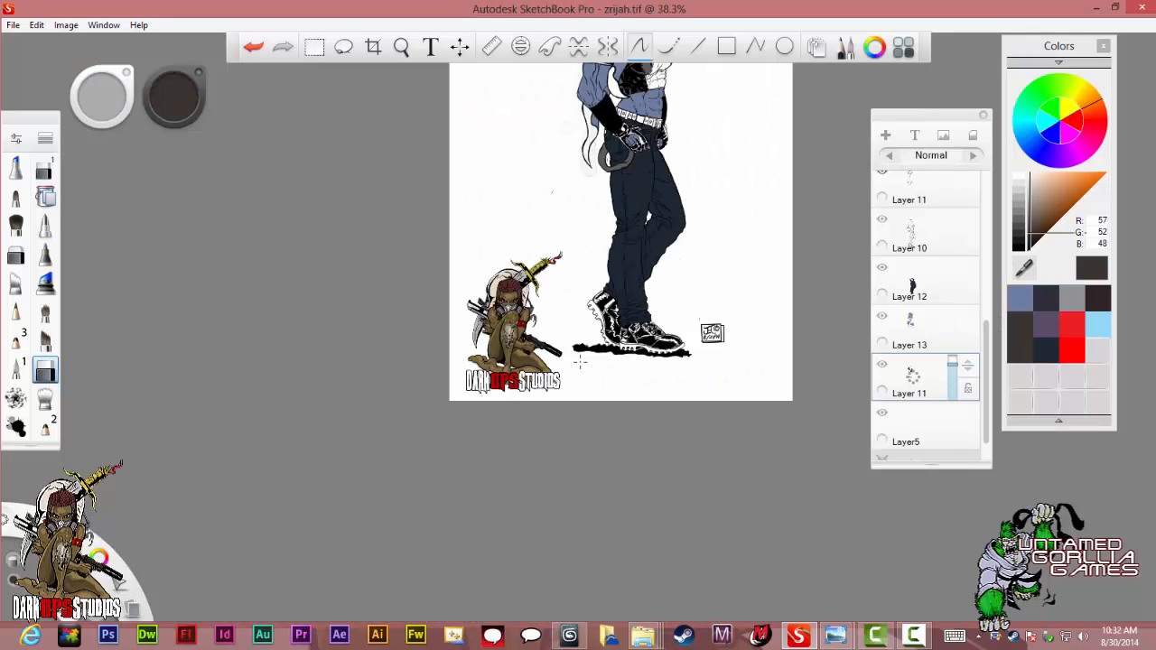
scroll(581, 363, up, 3)
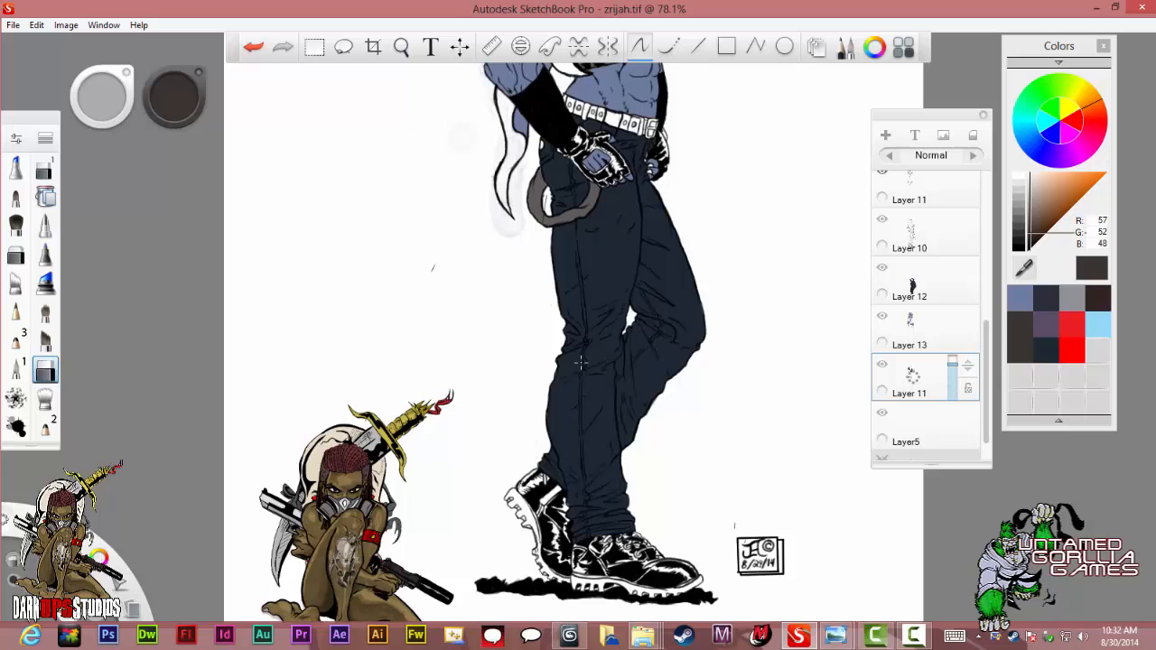
scroll(581, 363, up, 2)
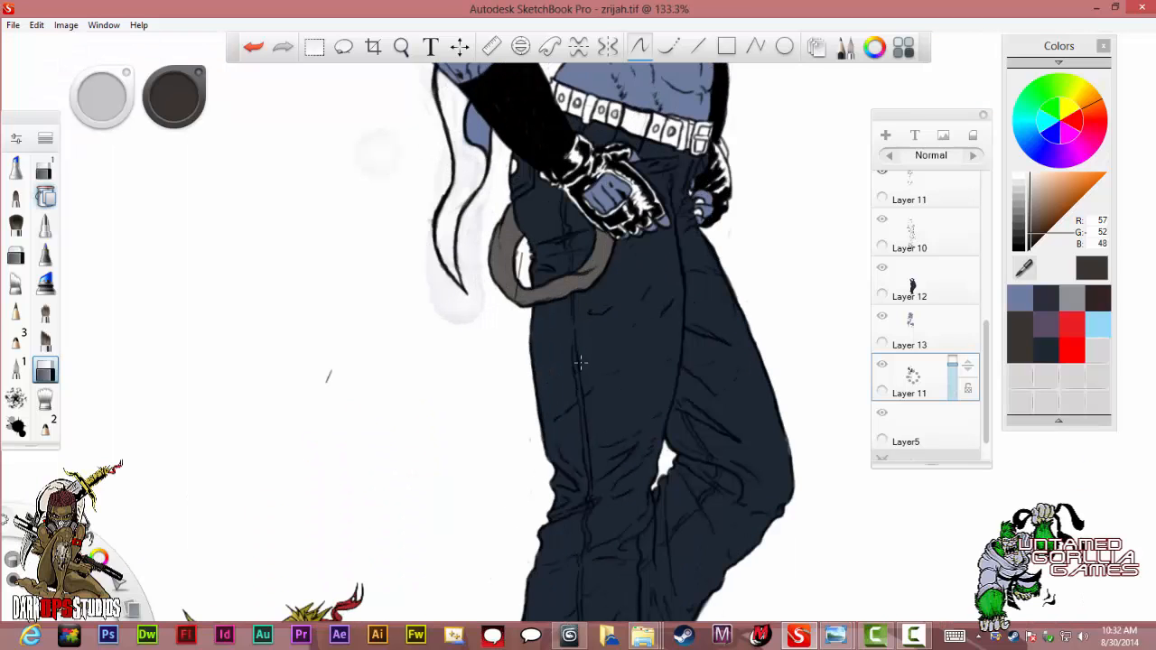
drag(46, 171, 45, 257)
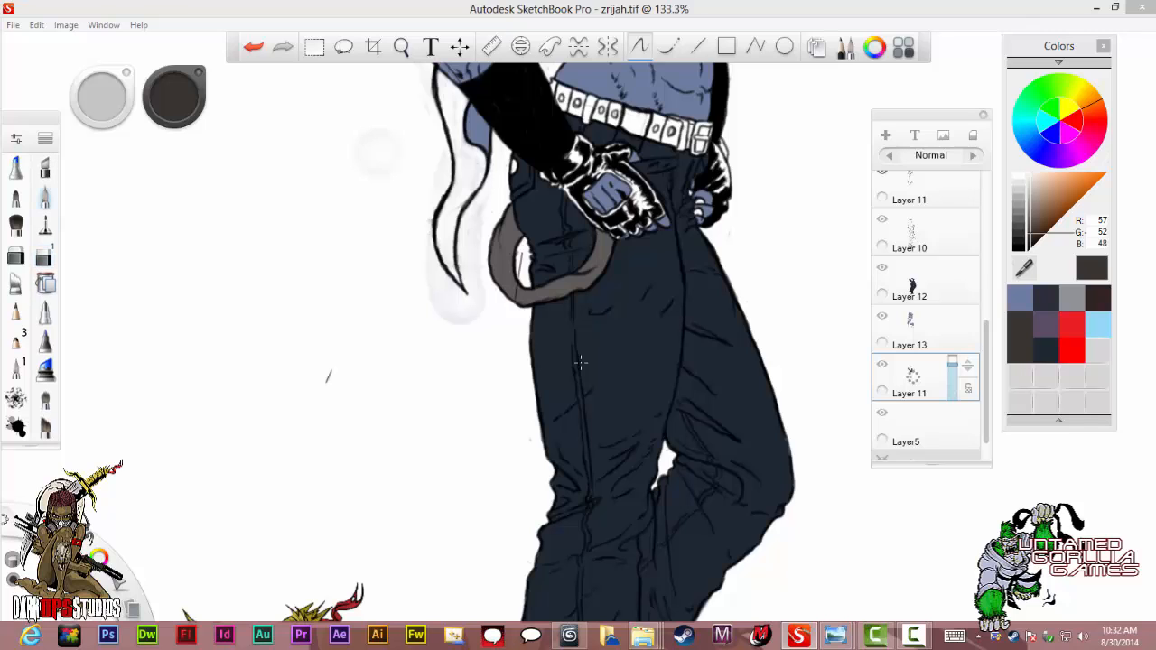
click(46, 196)
scroll(581, 362, up, 5)
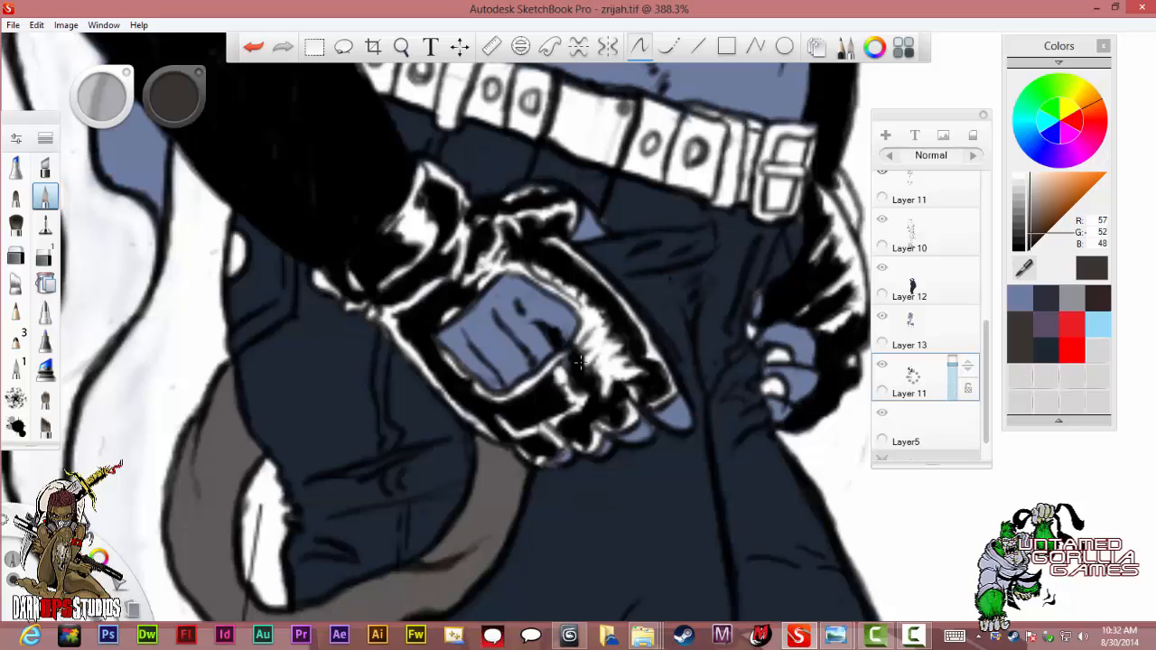
mouse_move(623, 107)
mouse_down()
mouse_move(602, 165)
mouse_move(614, 165)
mouse_move(569, 135)
mouse_up()
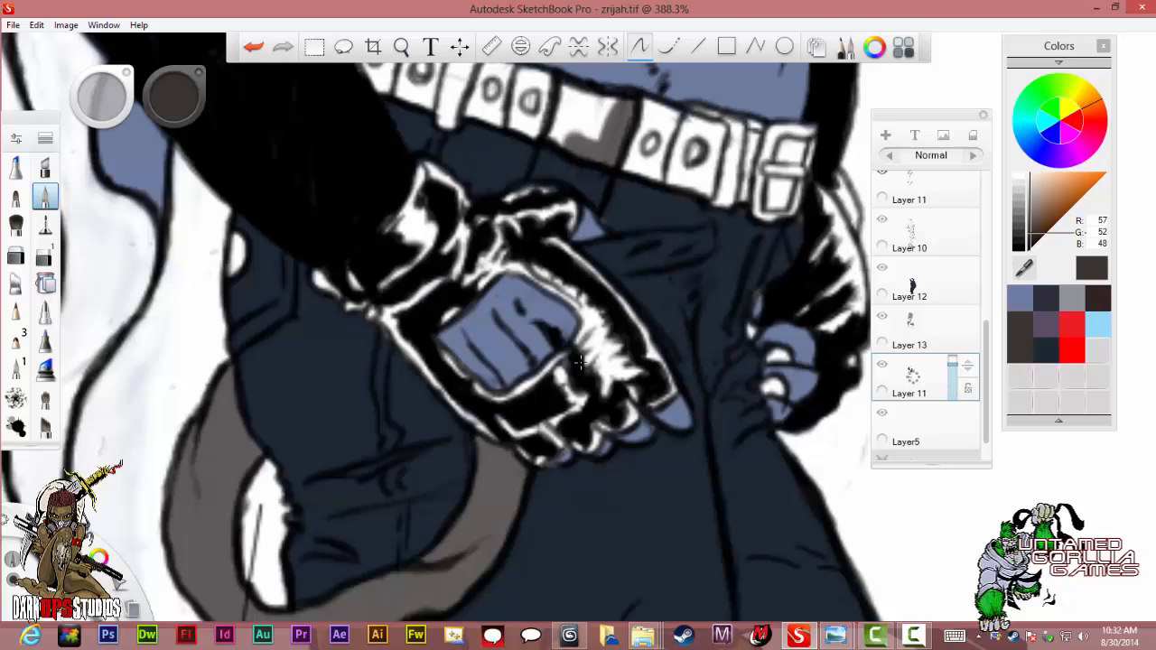
Erase the navy trouser color on Layer 12 from the strap piece between the belt and the glove's thumb.
click(913, 283)
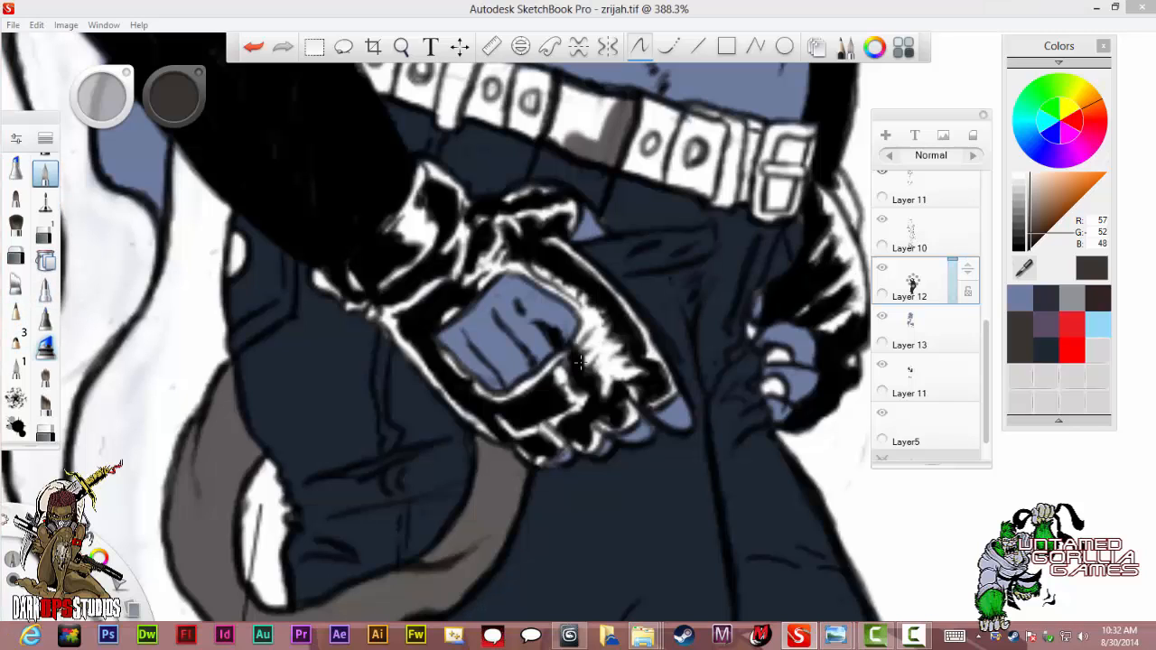
click(46, 371)
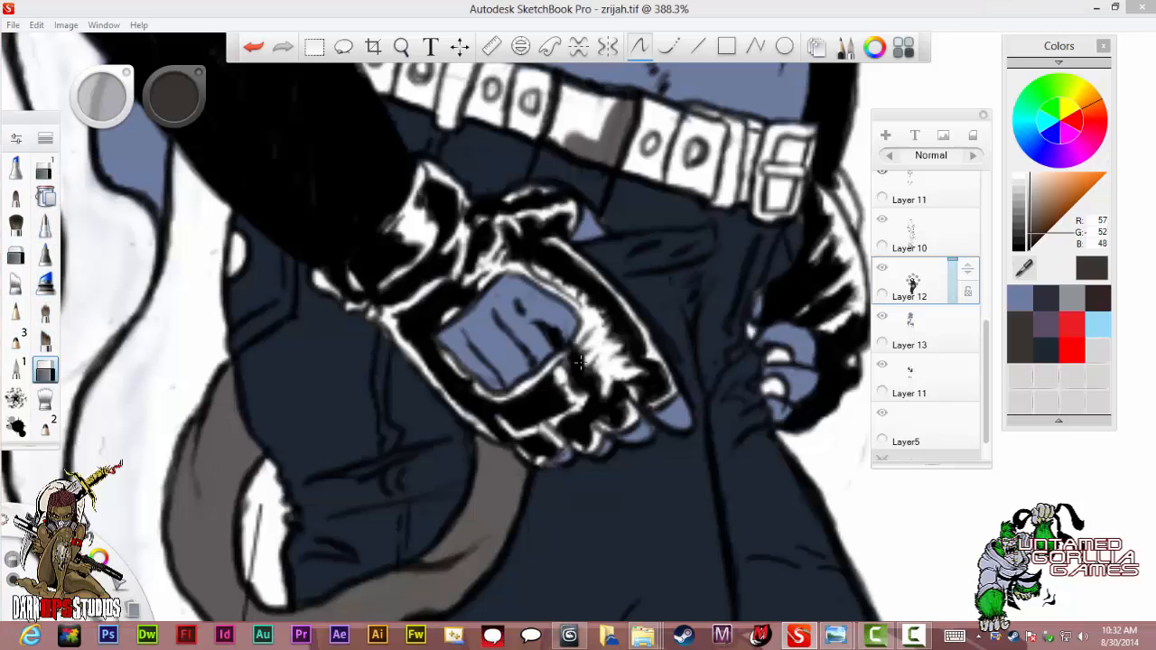
scroll(593, 152, up, 3)
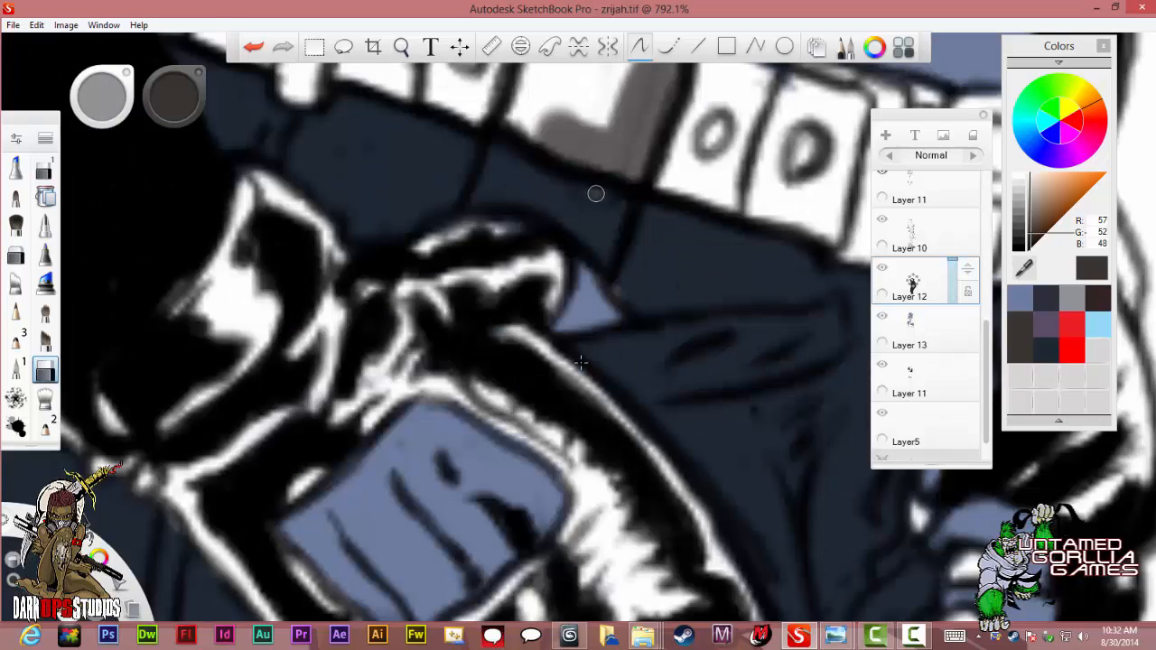
mouse_move(616, 201)
mouse_down()
mouse_move(552, 214)
mouse_move(608, 250)
mouse_move(621, 215)
mouse_move(605, 221)
mouse_move(600, 197)
mouse_move(542, 202)
mouse_move(584, 209)
mouse_move(578, 240)
mouse_move(470, 174)
mouse_move(515, 152)
mouse_move(574, 187)
mouse_move(503, 194)
mouse_move(512, 177)
mouse_move(526, 179)
mouse_move(493, 186)
mouse_move(503, 164)
mouse_move(534, 201)
mouse_up()
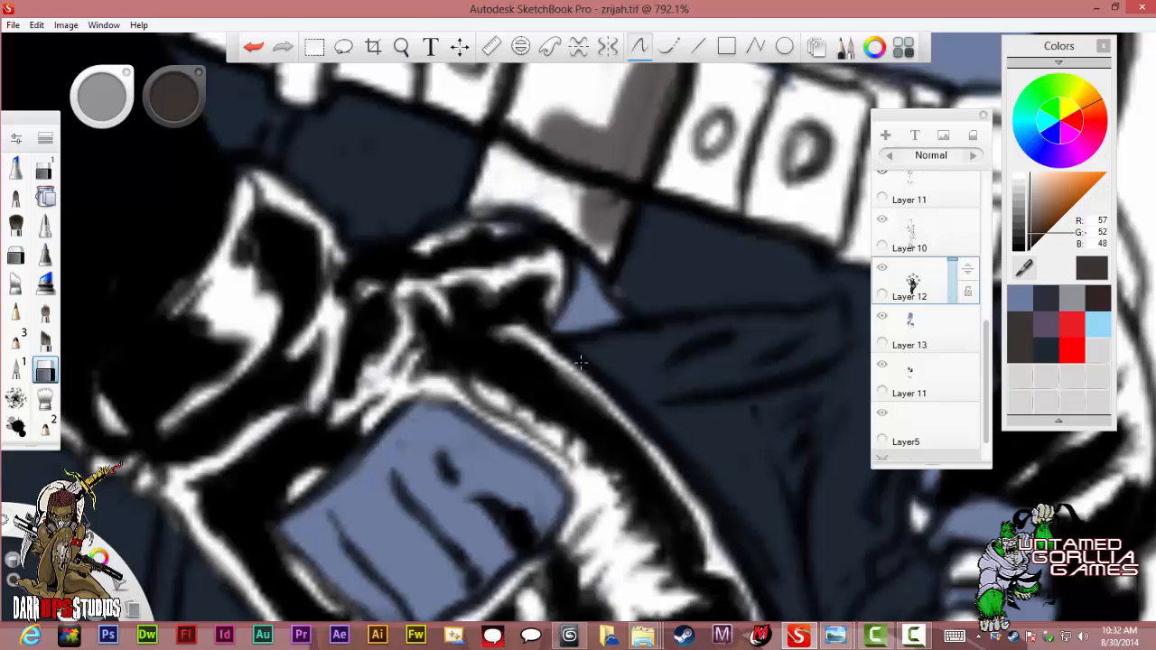
mouse_move(574, 235)
mouse_down()
mouse_move(588, 249)
mouse_move(560, 246)
mouse_move(537, 221)
mouse_move(465, 213)
mouse_move(488, 217)
mouse_up()
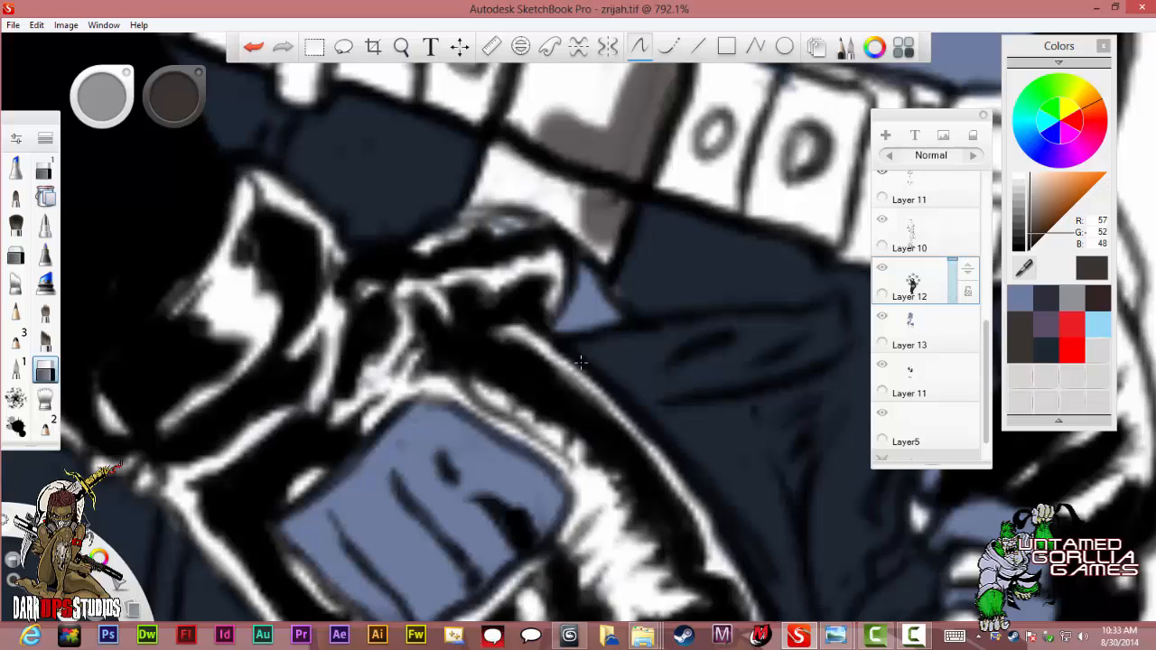
drag(488, 220, 496, 223)
key(ctrl+z)
key(ctrl+z)
mouse_move(521, 223)
mouse_down()
mouse_move(496, 227)
mouse_move(510, 196)
mouse_move(563, 211)
mouse_move(603, 256)
mouse_move(614, 202)
mouse_move(556, 193)
mouse_move(589, 214)
mouse_move(622, 206)
mouse_move(607, 262)
mouse_up()
key(ctrl+z)
Erase the last navy from the strap piece above the glove's thumb on Layer 12 and paint it dark brown-gray on the lower Layer 11.
mouse_move(587, 188)
mouse_down()
mouse_move(547, 182)
mouse_move(495, 147)
mouse_move(492, 185)
mouse_move(477, 190)
mouse_move(513, 172)
mouse_move(542, 185)
mouse_move(499, 187)
mouse_move(486, 166)
mouse_move(475, 188)
mouse_move(490, 147)
mouse_move(539, 168)
mouse_up()
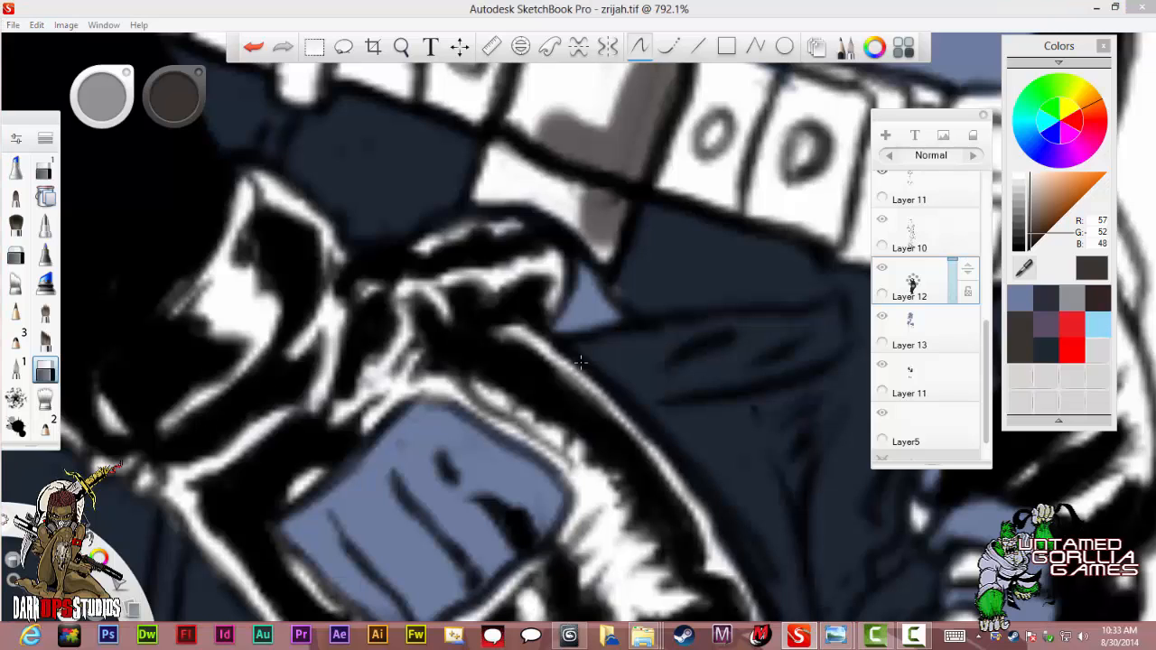
click(909, 374)
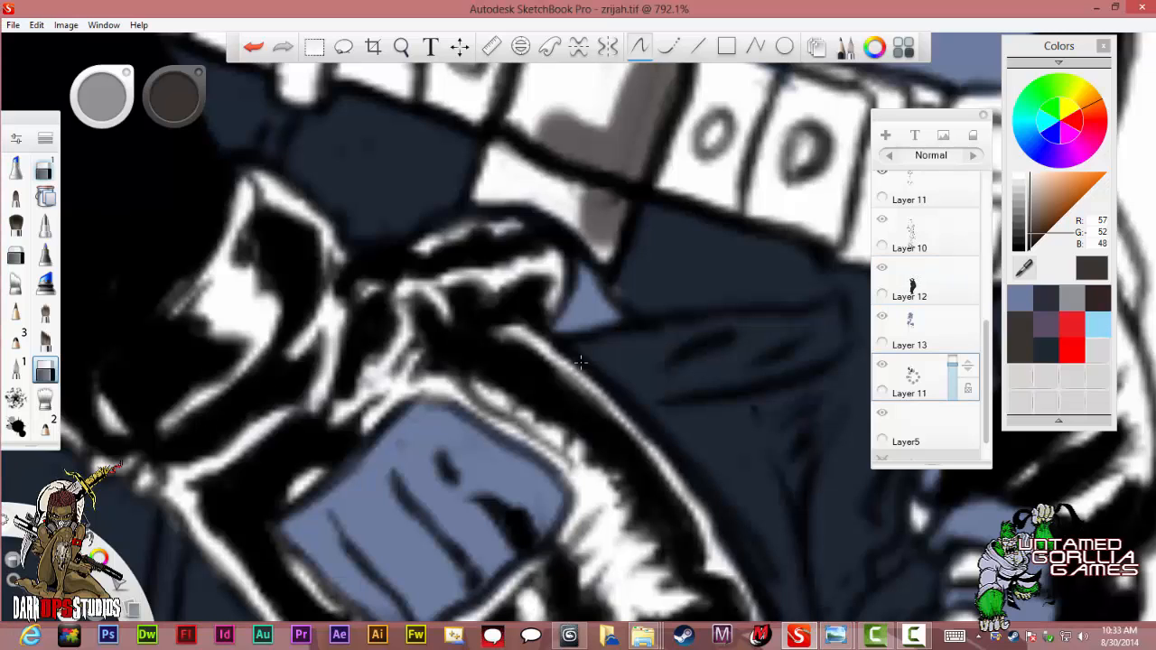
drag(45, 172, 45, 361)
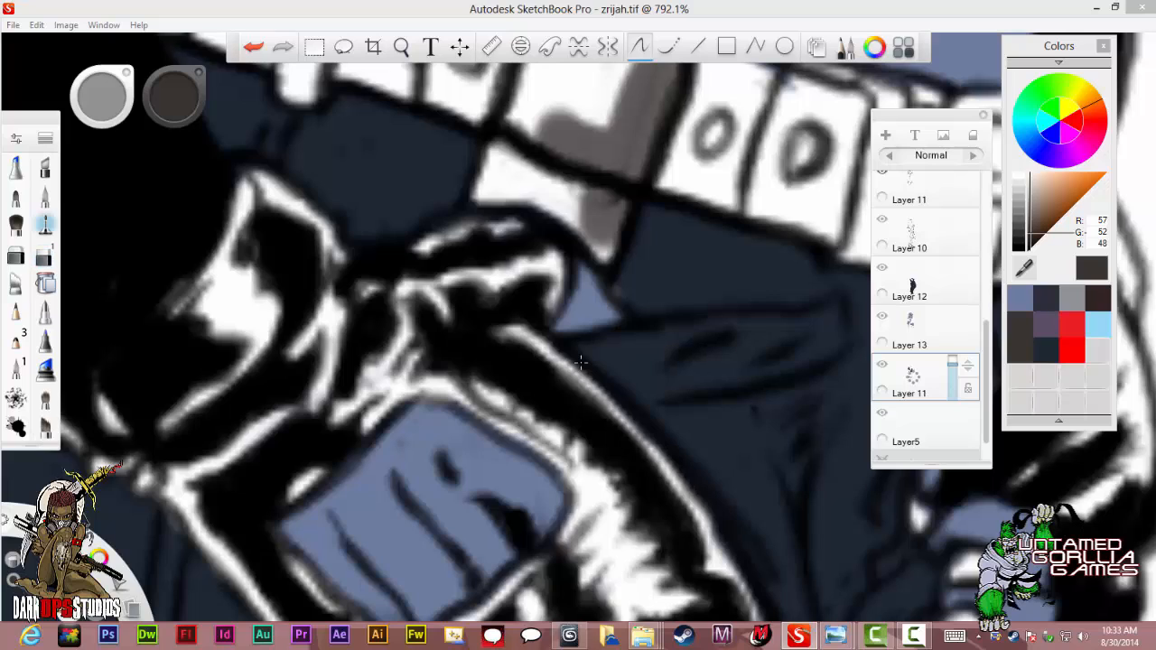
click(45, 196)
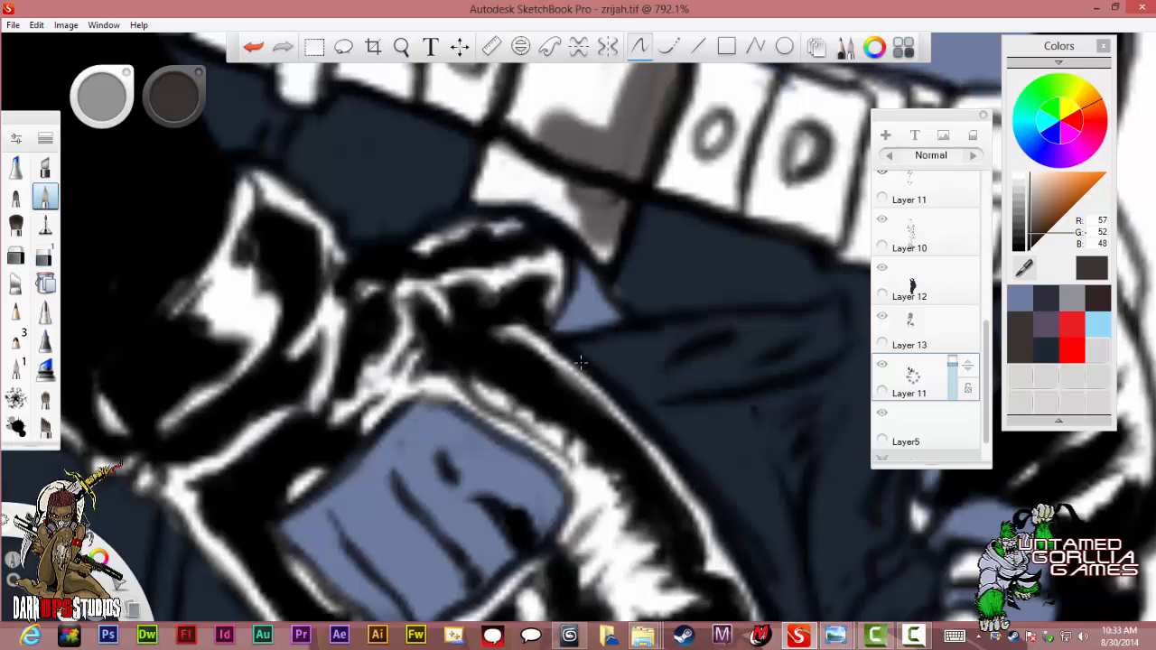
mouse_move(581, 196)
mouse_down()
mouse_move(559, 199)
mouse_move(576, 225)
mouse_move(589, 186)
mouse_up()
key(ctrl+z)
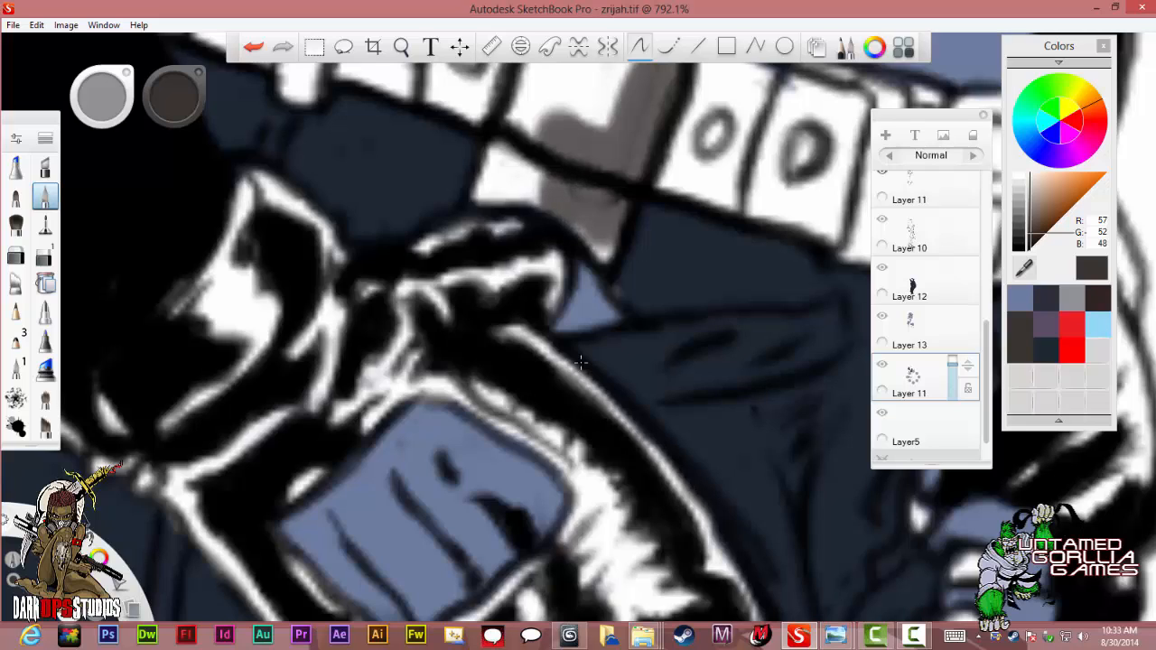
mouse_move(551, 113)
mouse_down()
mouse_move(533, 124)
mouse_move(519, 206)
mouse_up()
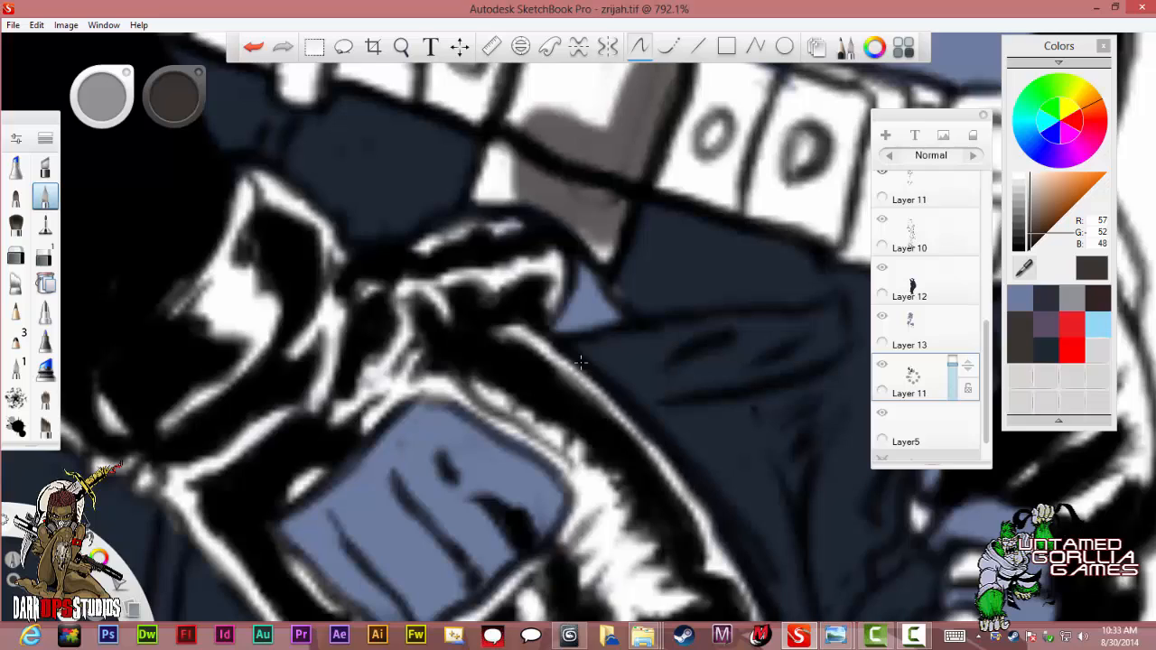
drag(582, 231, 611, 264)
mouse_move(587, 112)
mouse_down()
mouse_move(567, 124)
mouse_move(531, 114)
mouse_move(506, 131)
mouse_move(488, 203)
mouse_up()
mouse_move(515, 167)
mouse_down()
mouse_move(483, 206)
mouse_move(479, 196)
mouse_up()
drag(495, 145, 488, 161)
Fill the remaining white of the plain belt section above the gloved hand with dark brown-gray.
scroll(581, 363, down, 1)
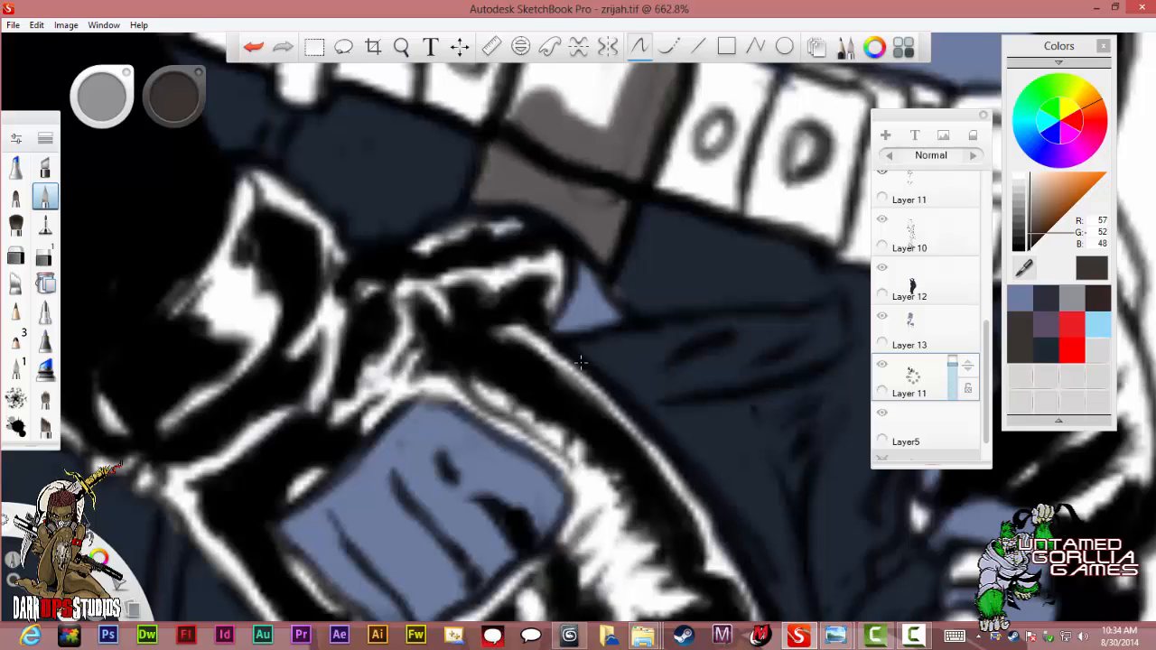
scroll(581, 363, down, 8)
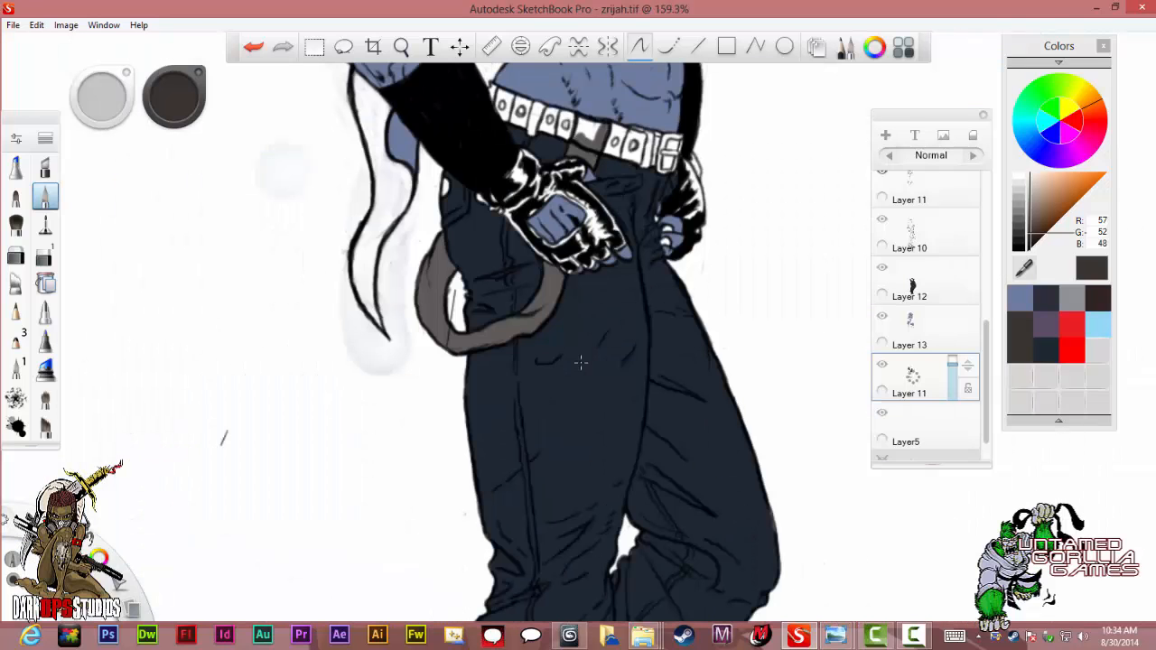
scroll(581, 364, up, 7)
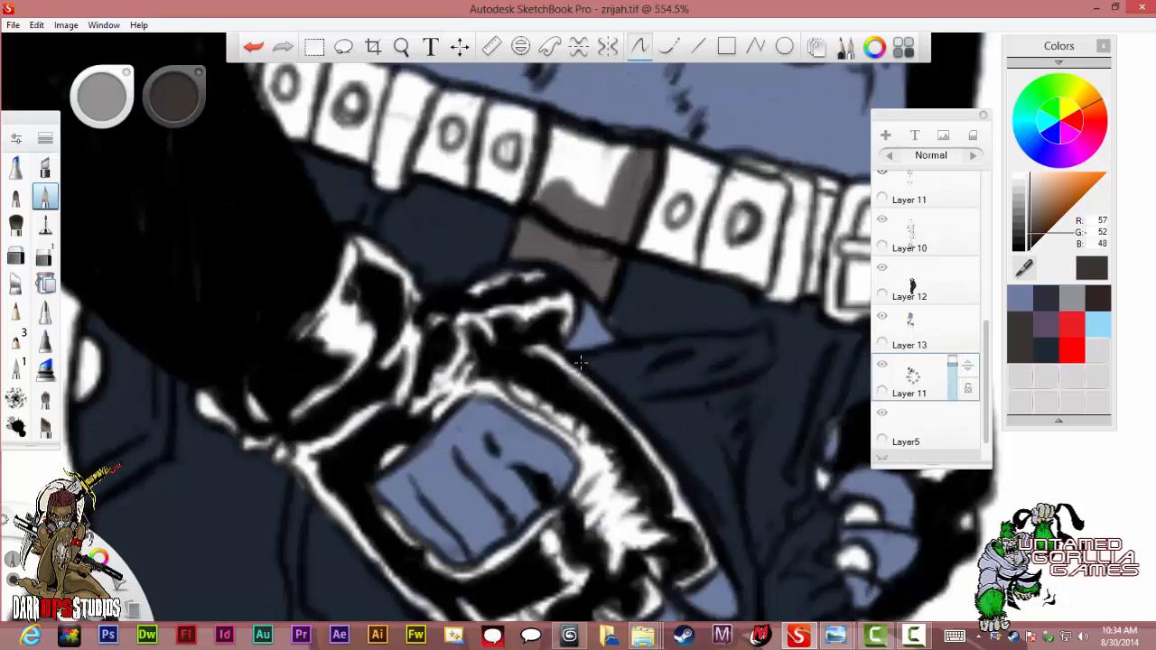
mouse_move(620, 148)
mouse_down()
mouse_move(592, 188)
mouse_move(569, 195)
mouse_move(592, 205)
mouse_move(584, 167)
mouse_move(558, 144)
mouse_move(542, 181)
mouse_up()
drag(570, 170, 532, 201)
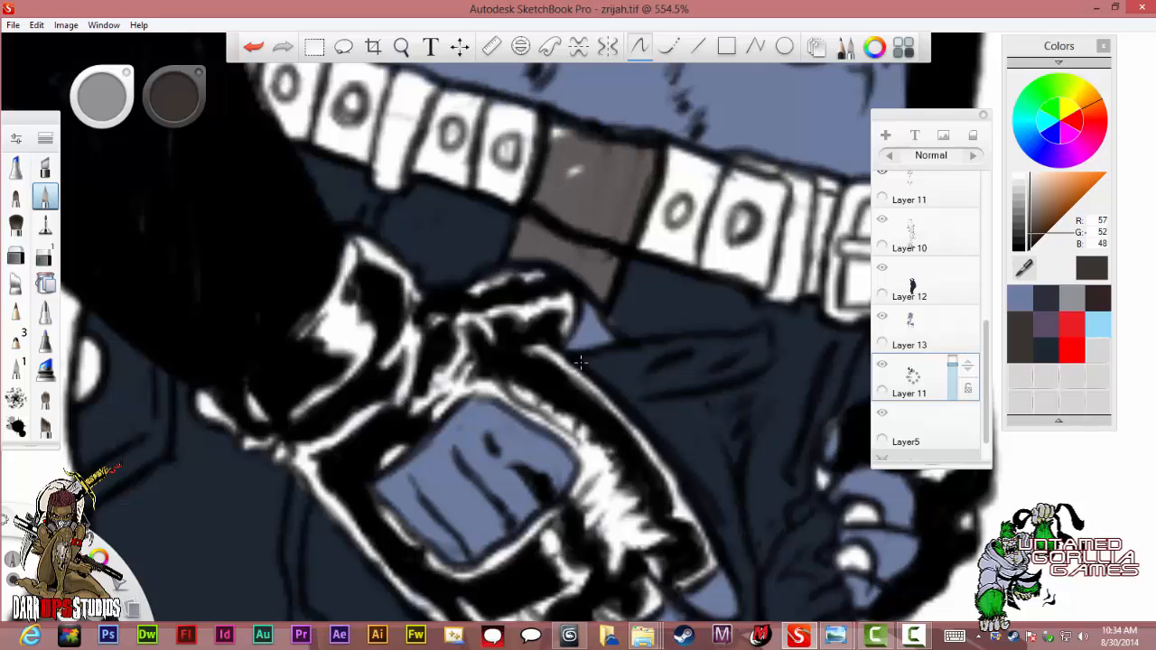
drag(584, 165, 568, 179)
mouse_move(572, 130)
mouse_down()
mouse_move(551, 143)
mouse_move(549, 128)
mouse_up()
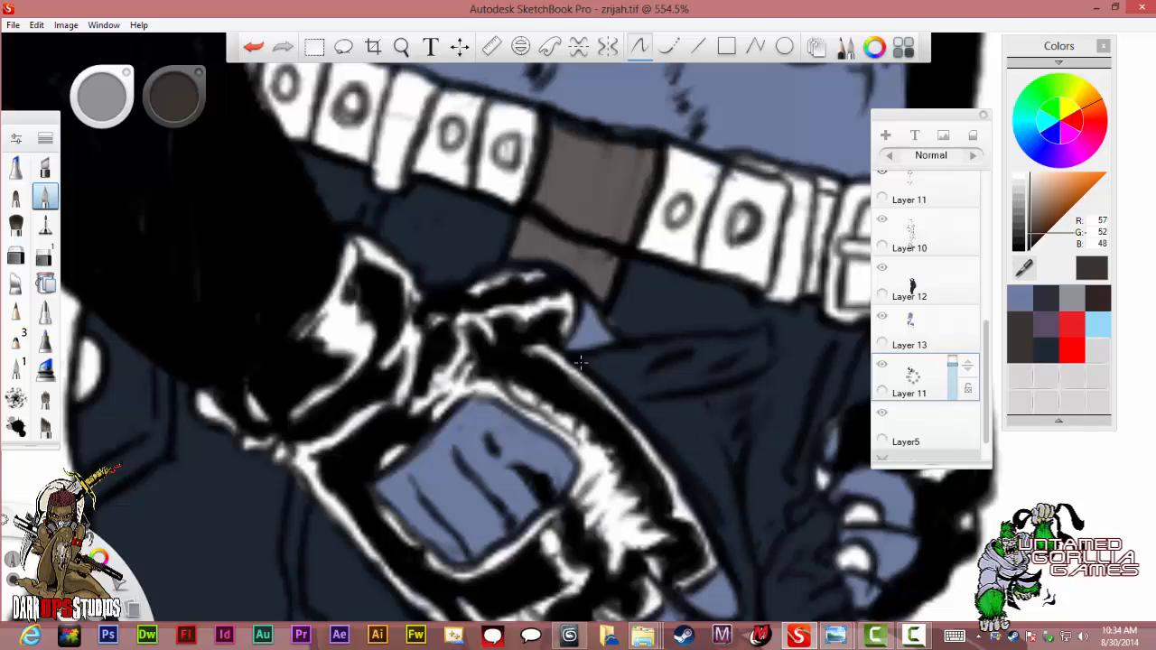
Raise the lower Layer 11 to full opacity and check its dark brown-gray areas on the whole figure.
scroll(581, 363, down, 3)
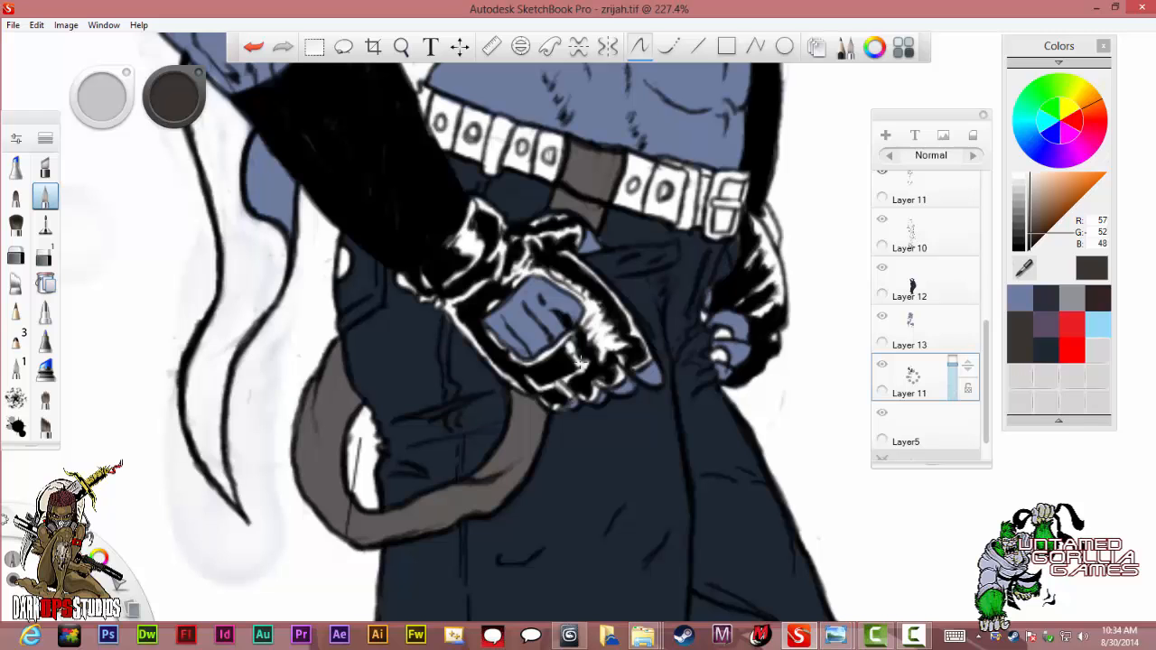
scroll(581, 363, down, 1)
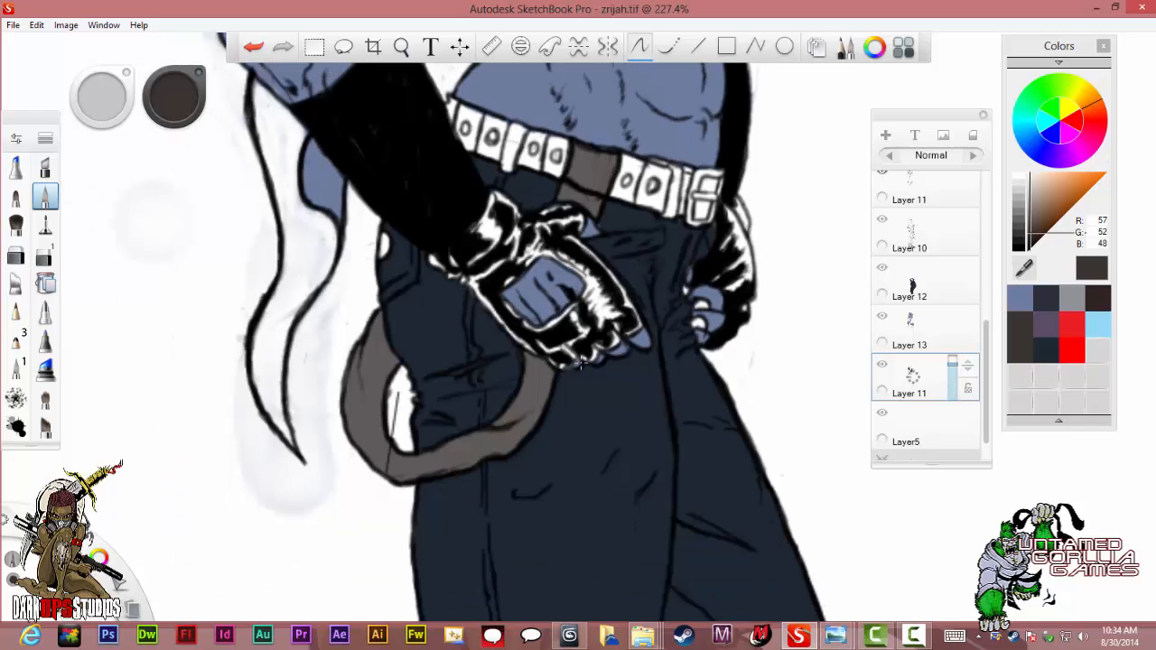
scroll(581, 363, down, 5)
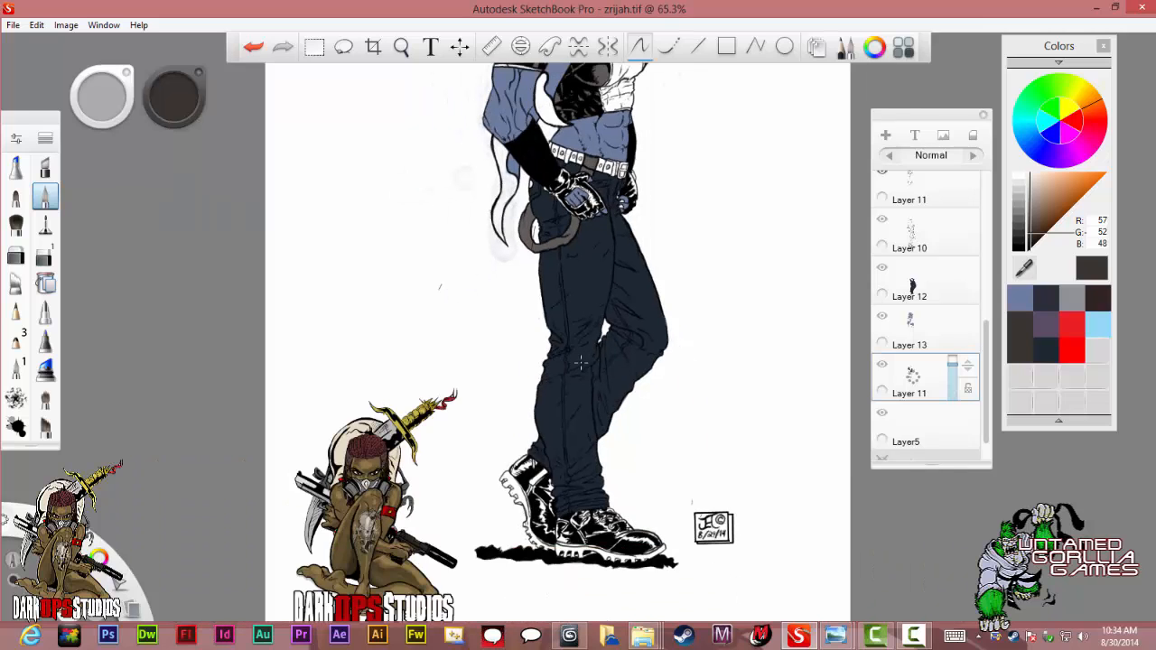
key(7)
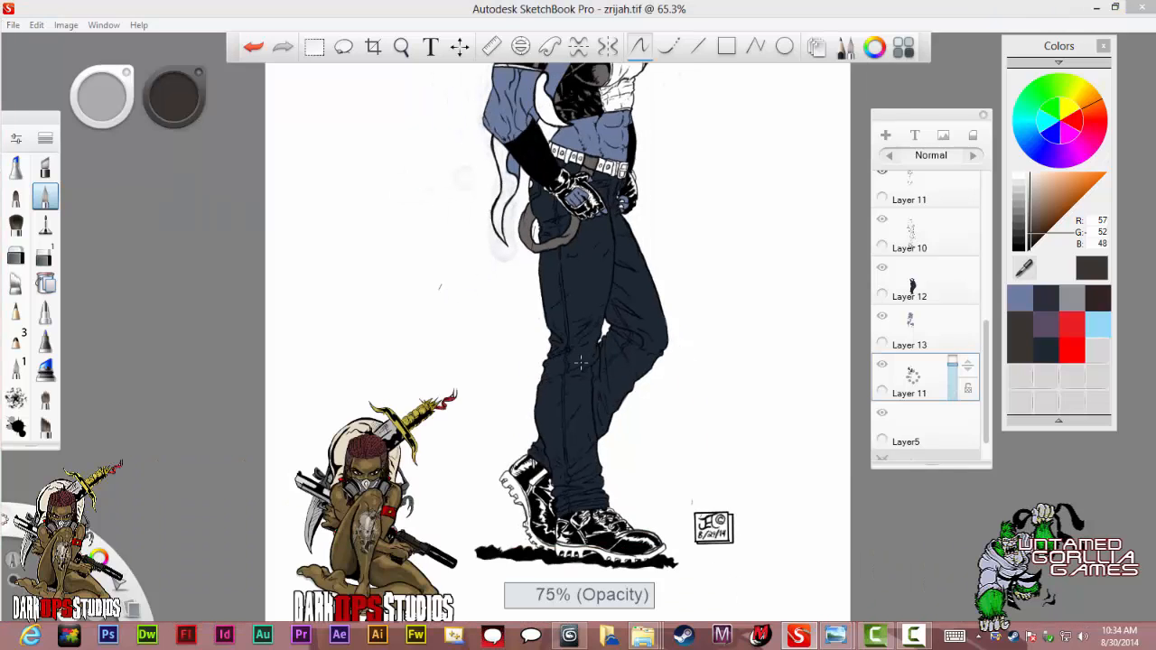
key(0)
scroll(580, 362, down, 1)
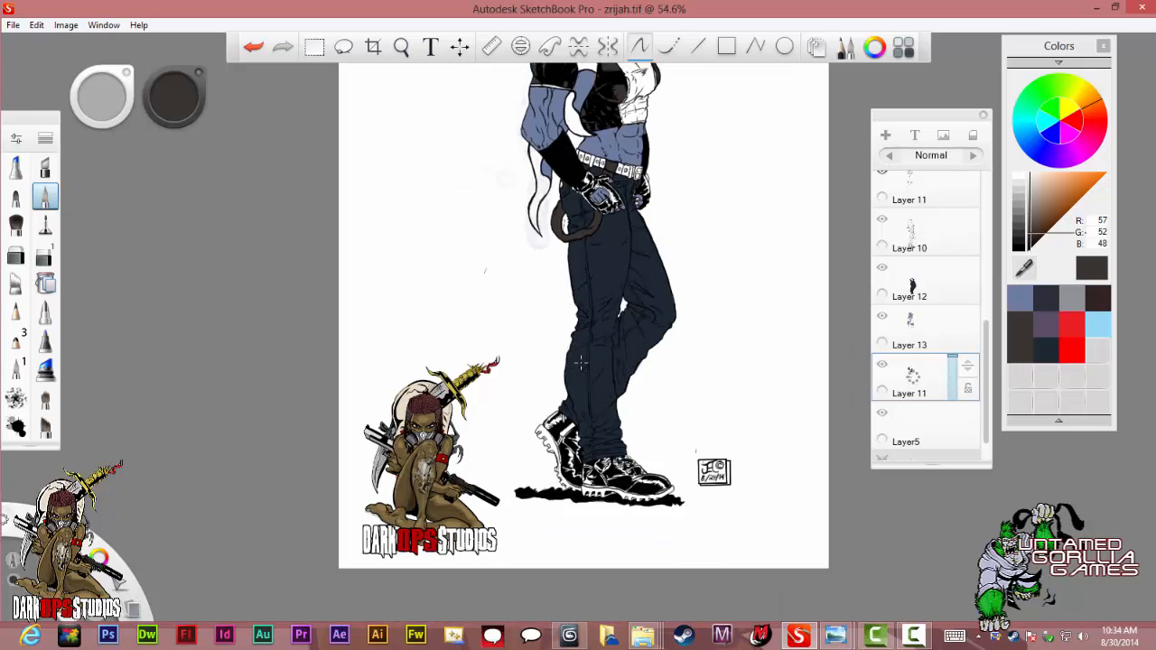
scroll(581, 362, down, 6)
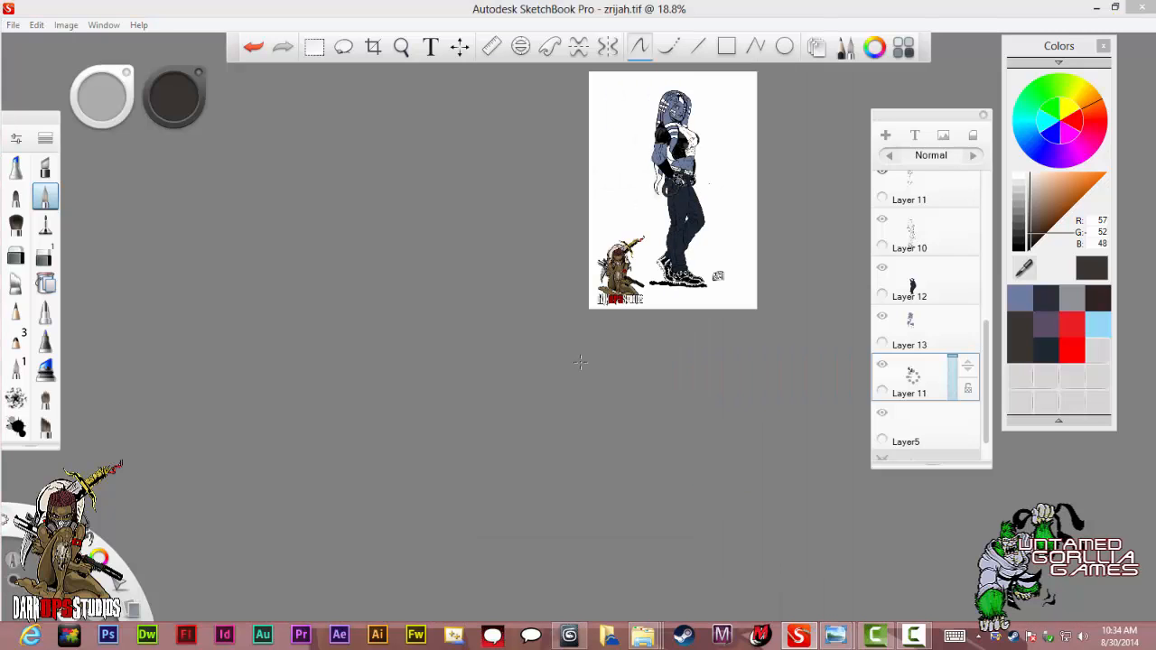
right_click(709, 183)
click(735, 161)
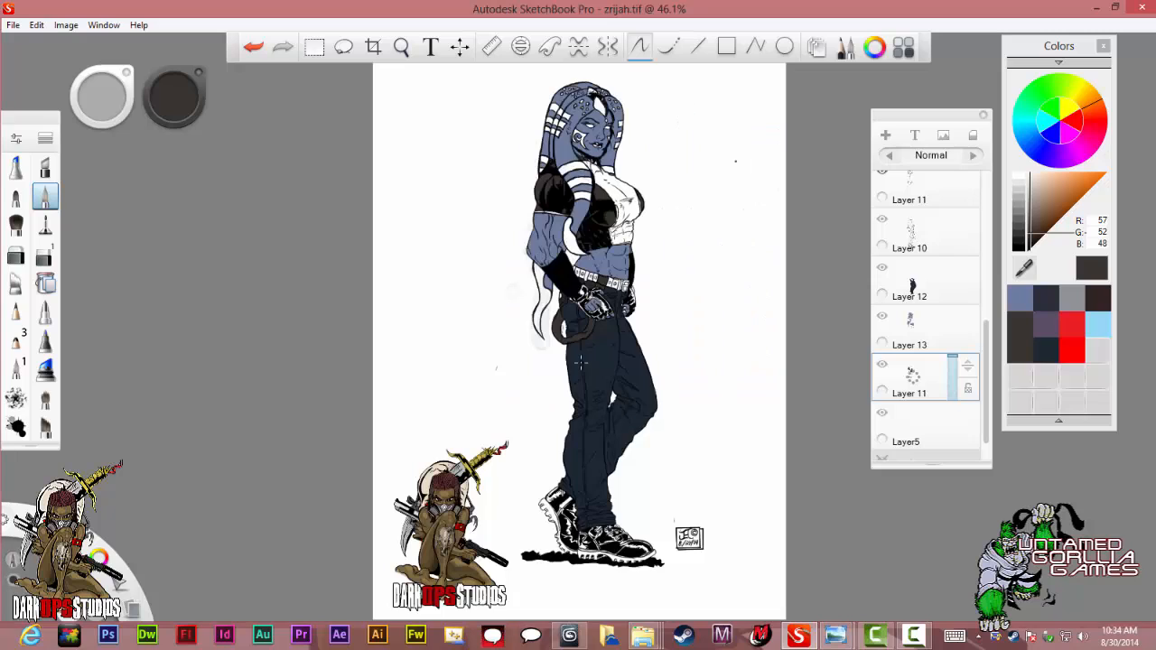